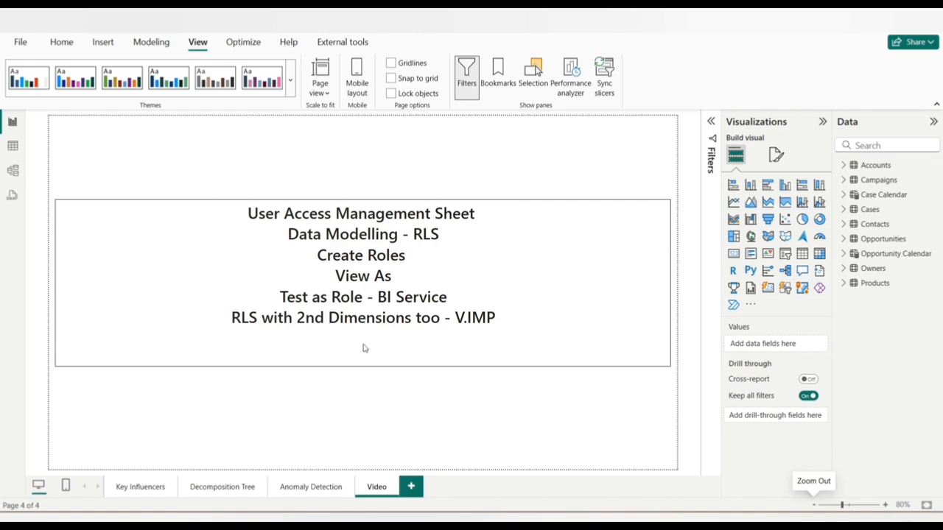
mouse_move(211, 175)
mouse_down()
mouse_move(374, 305)
mouse_move(528, 383)
mouse_move(539, 399)
mouse_up()
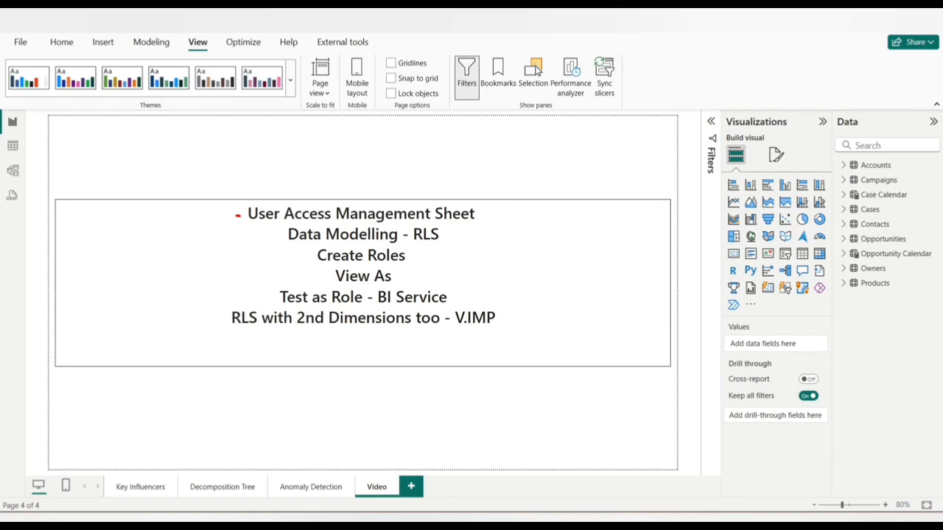
drag(238, 216, 256, 219)
- Open the dialog for managing security roles to view it, and close it without creating a role
click(162, 44)
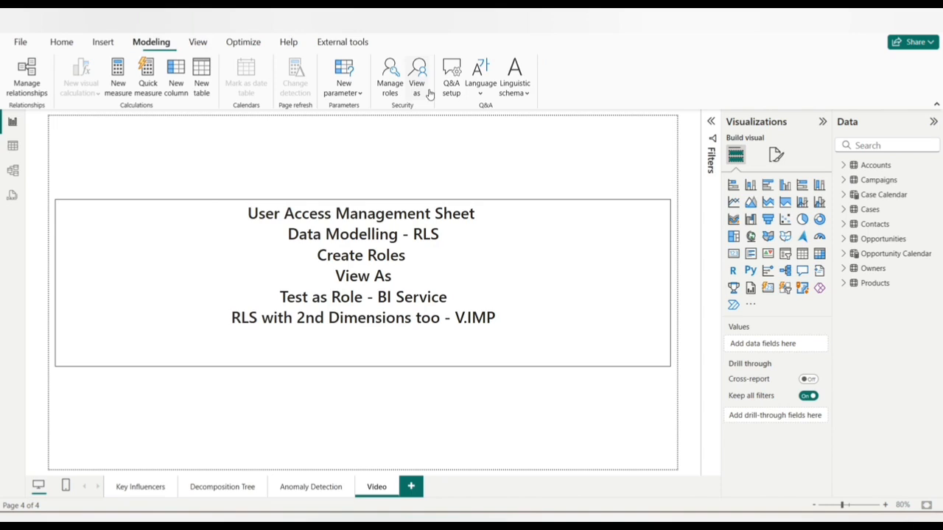
click(391, 85)
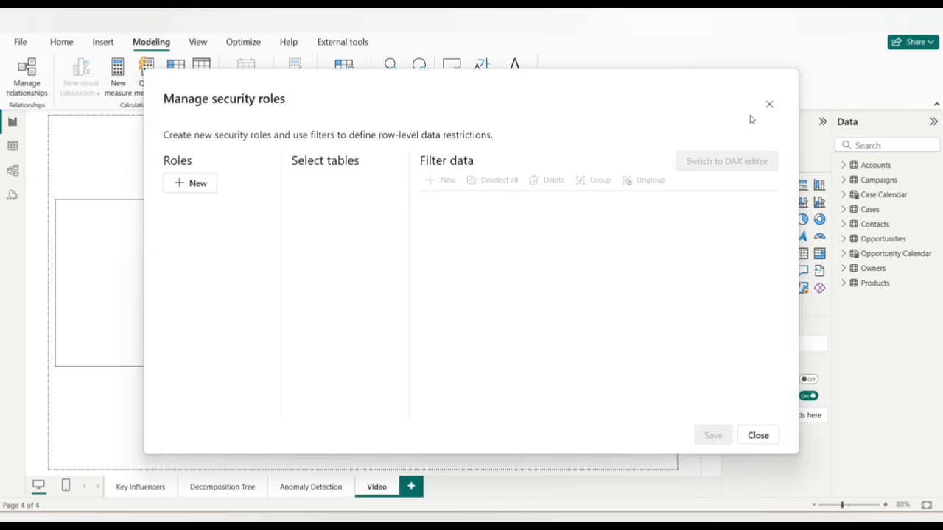
click(768, 106)
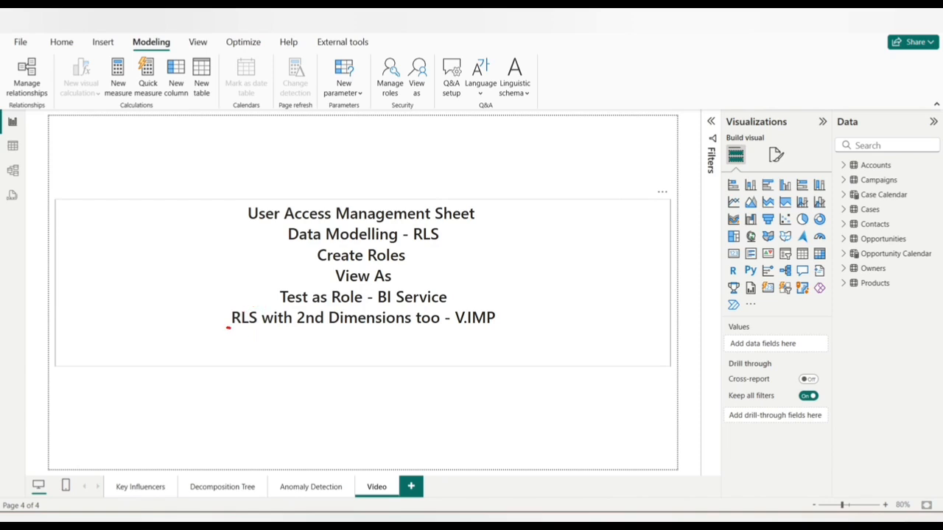
drag(228, 328, 493, 327)
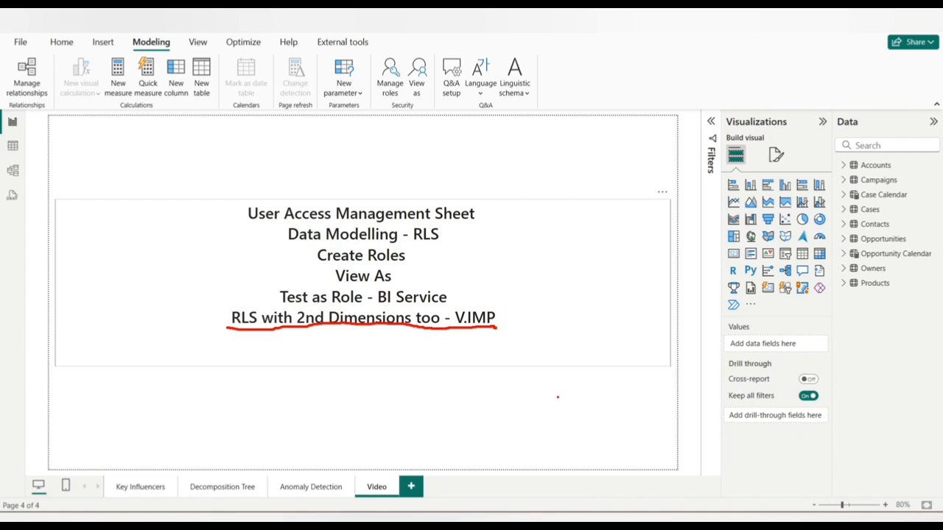
key(Escape)
- Append " - Excel - SP/OD - SQL & Azure" to the User Access Management Sheet line in the page's text box
click(61, 42)
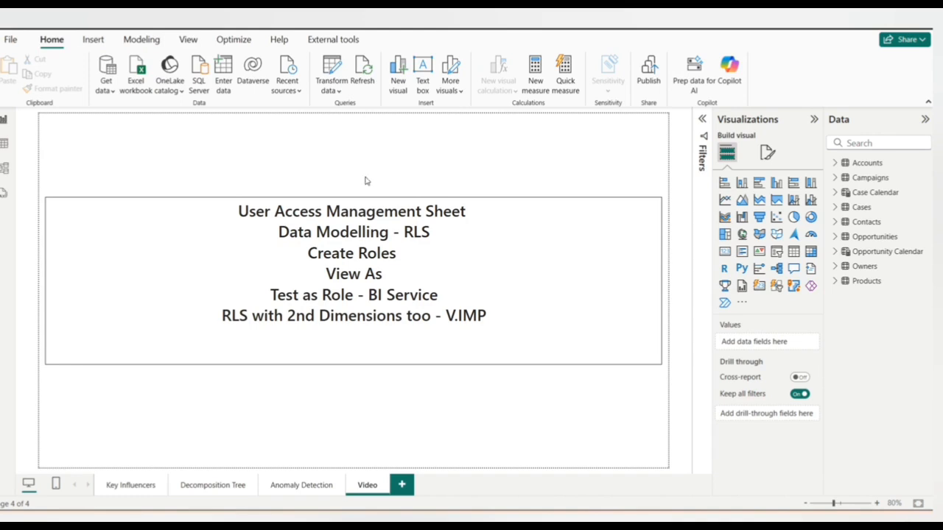
click(476, 211)
text(- )
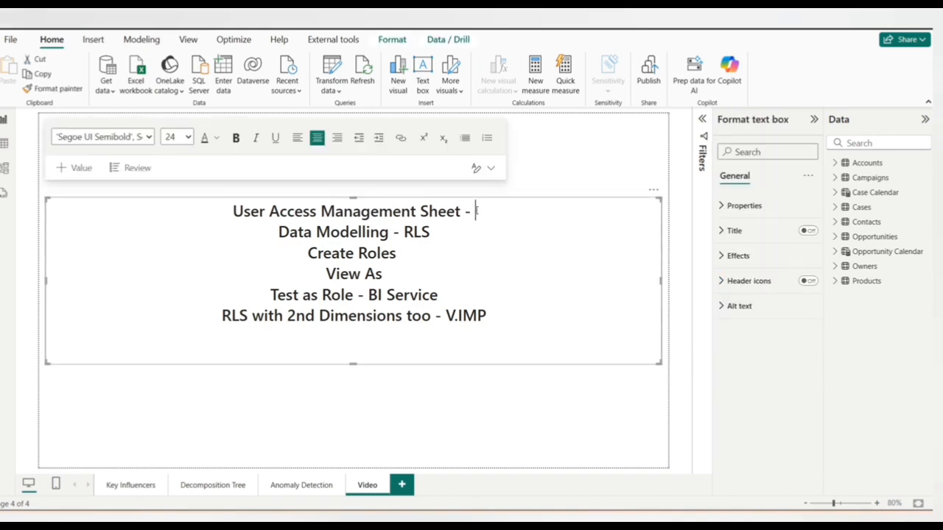
text(Exce)
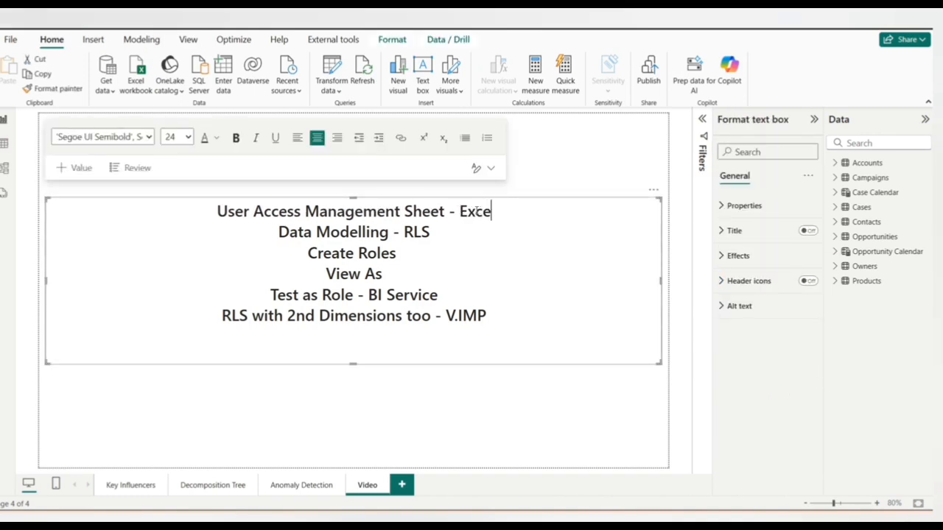
text(l - )
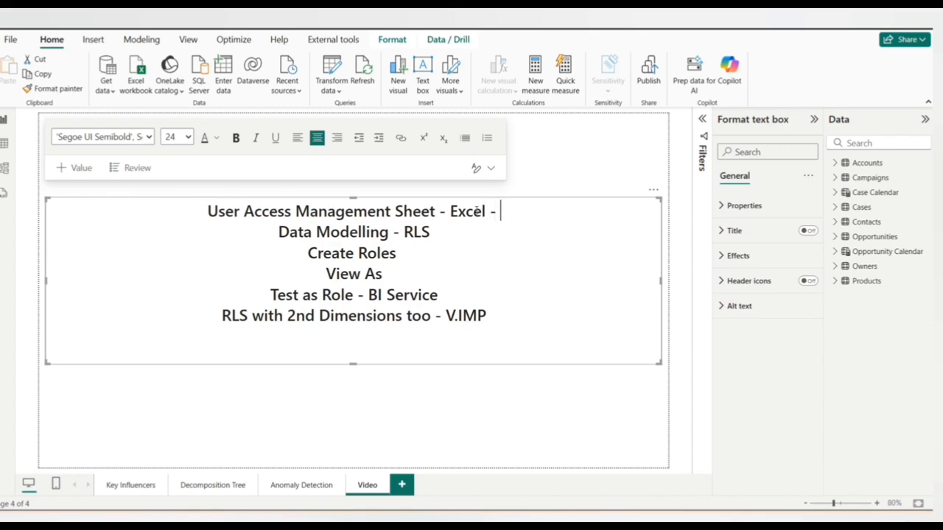
text(SP/OD)
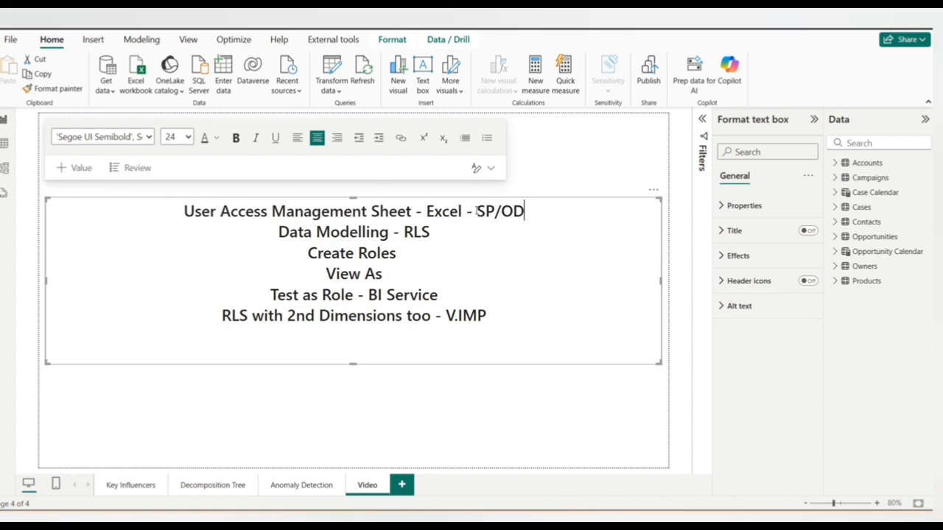
text( - SQL)
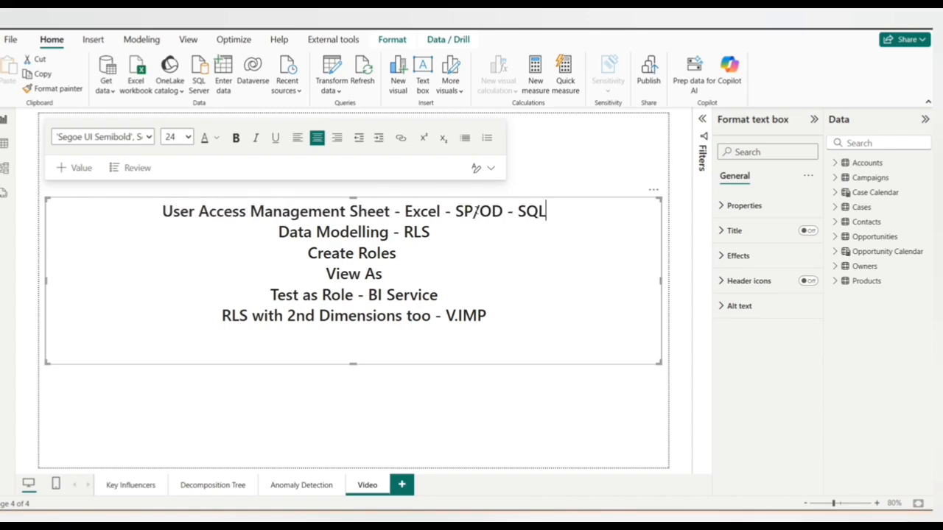
text( & Azure)
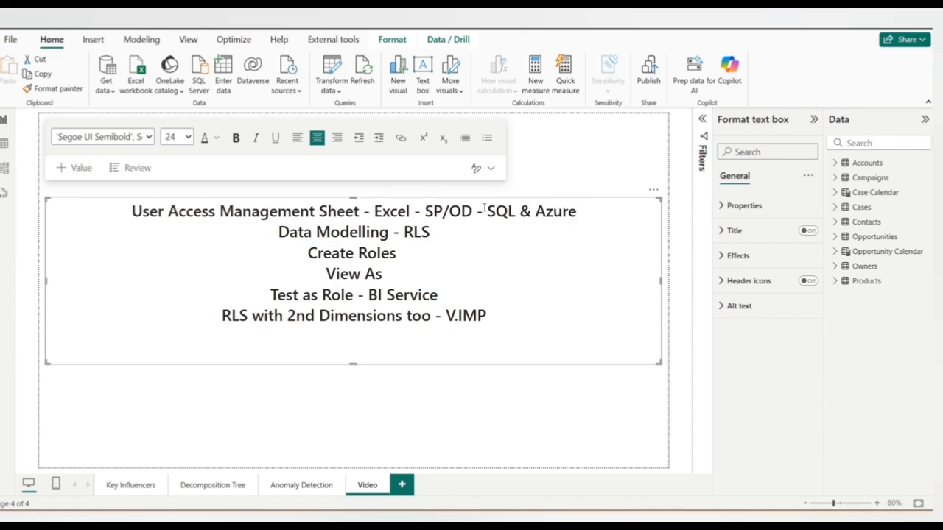
click(631, 166)
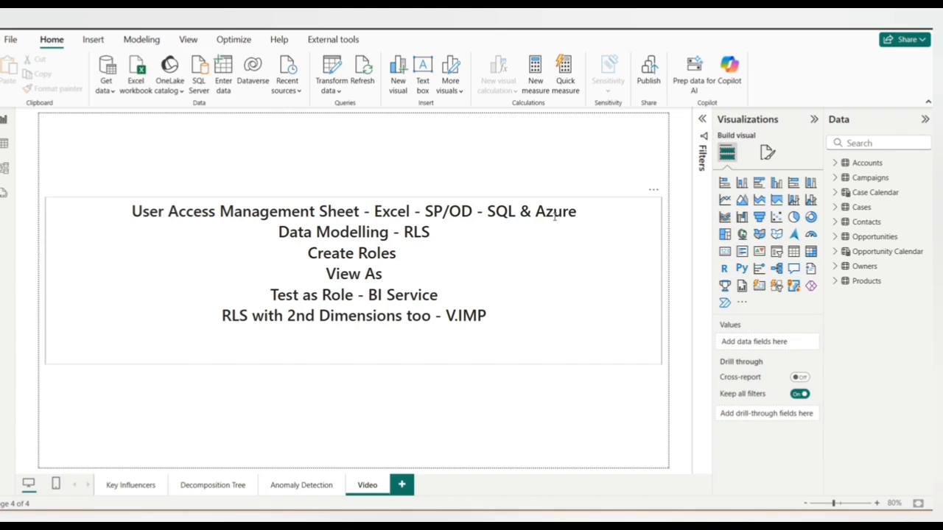
- Start a manually entered table with the column headers ID, Name, Email and Region
click(224, 87)
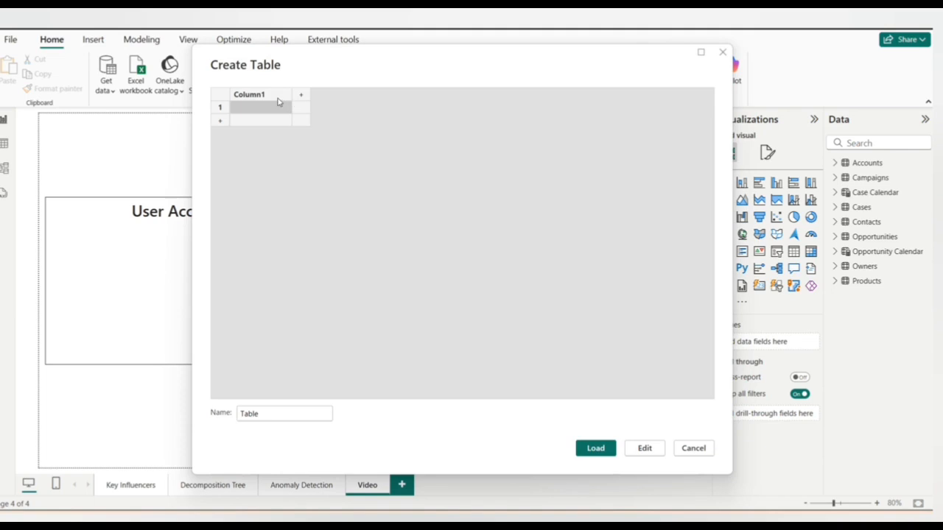
double_click(272, 97)
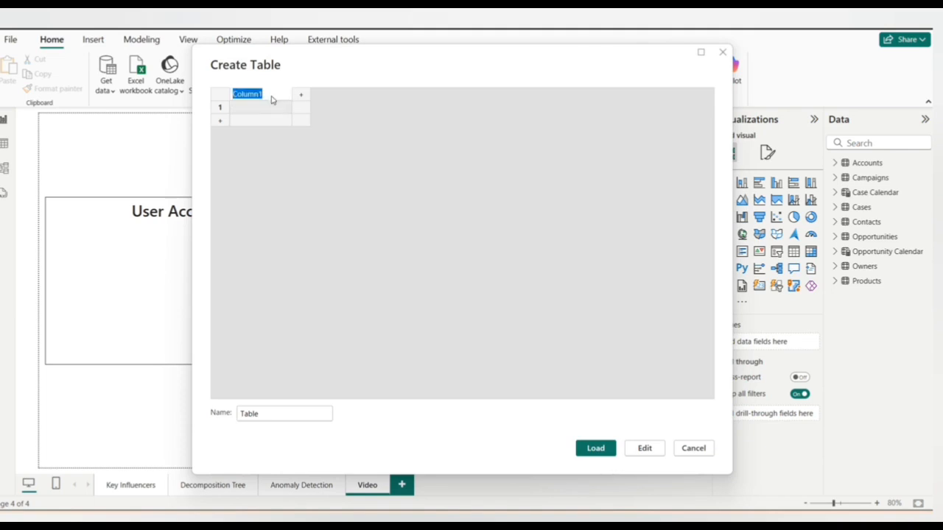
text(ID)
key(Tab)
text(Name)
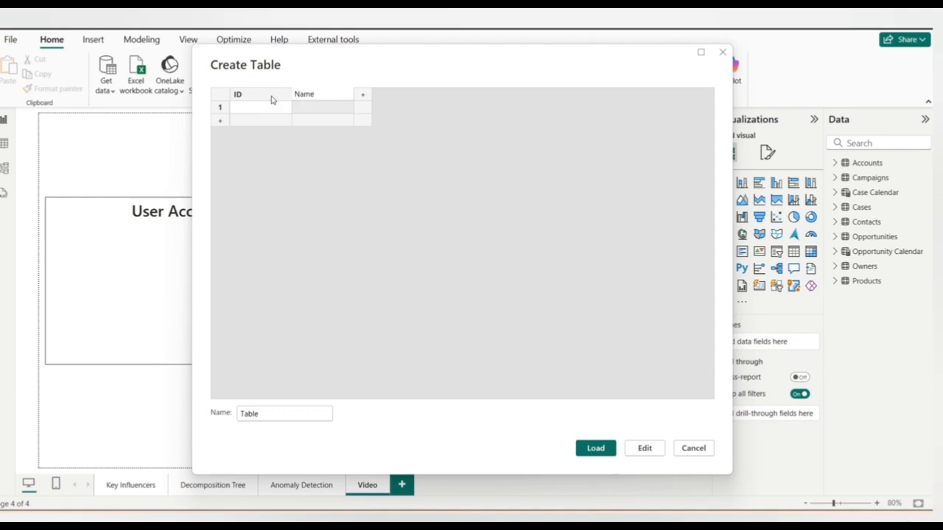
key(Tab)
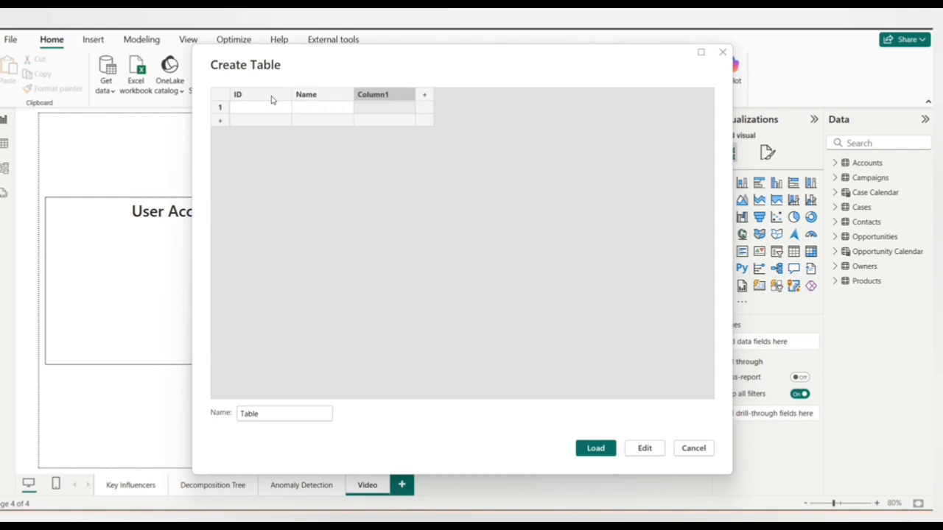
text(Email)
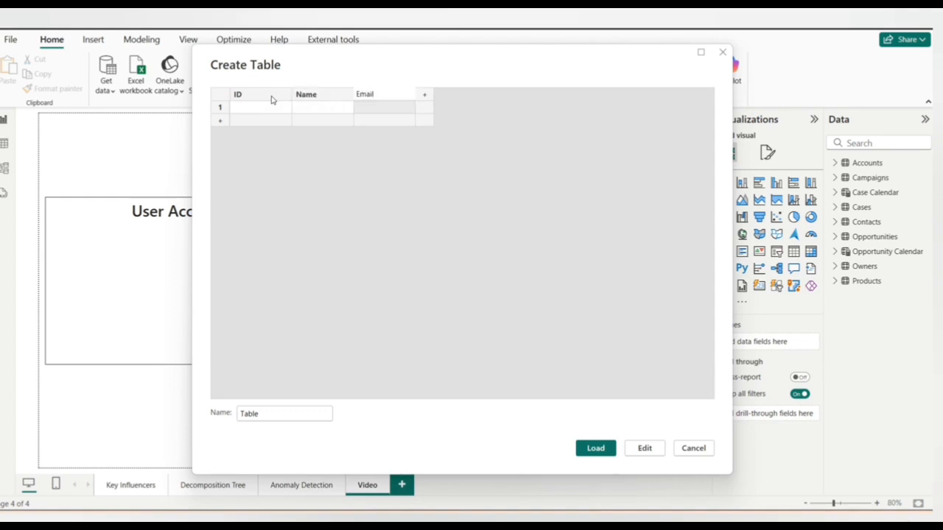
key(Tab)
text(Region)
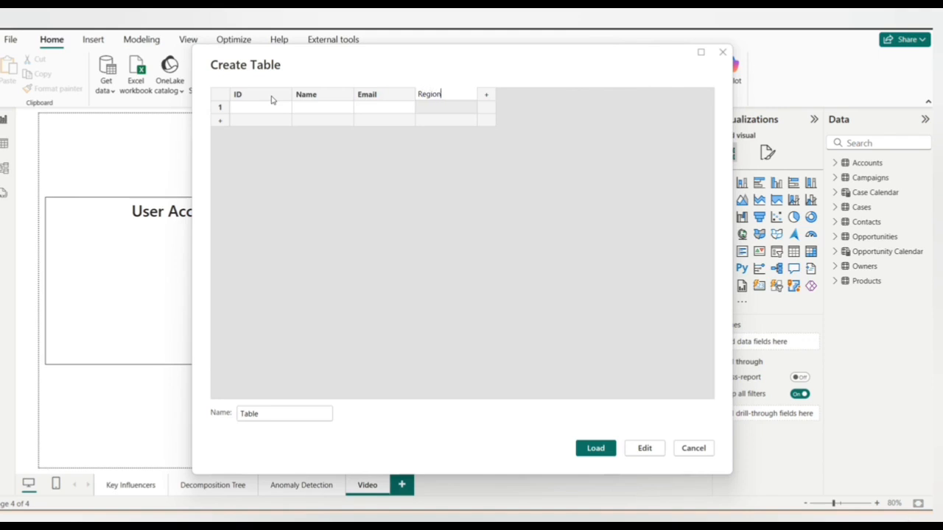
click(475, 153)
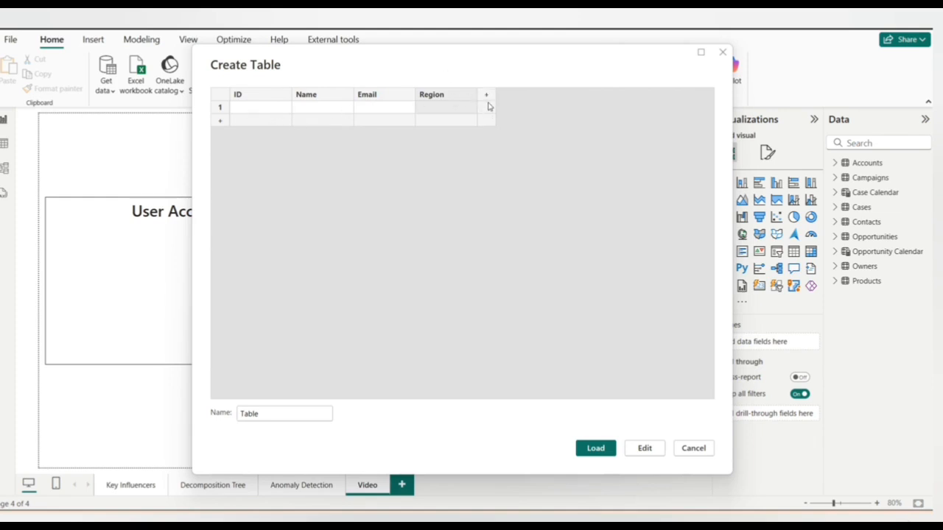
- Fill two rows of the new table with IDs 1 and 2 and each user's first name
click(257, 112)
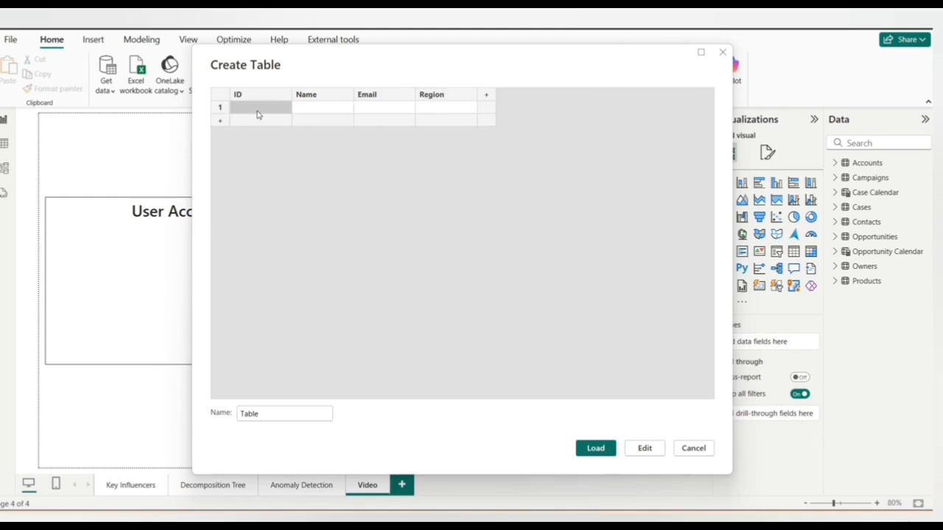
text(1)
key(Return)
text(2)
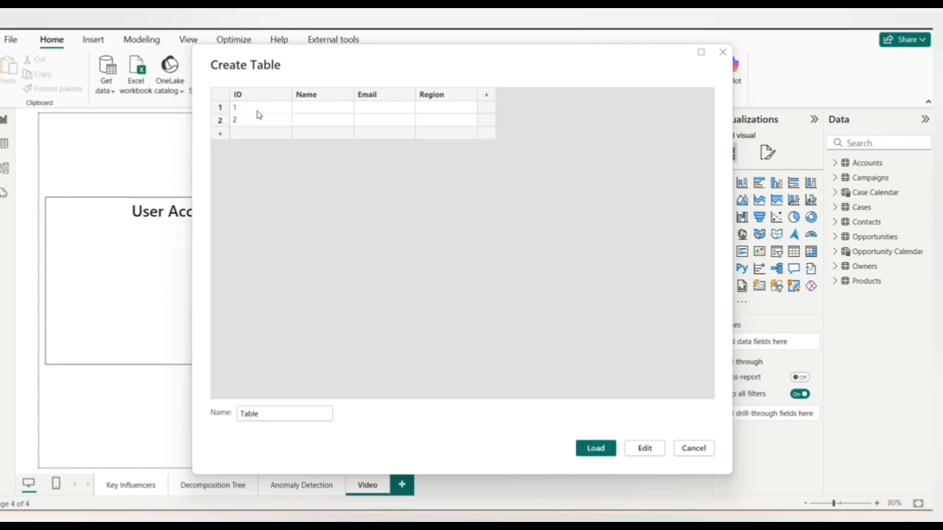
key(Tab)
key(Up)
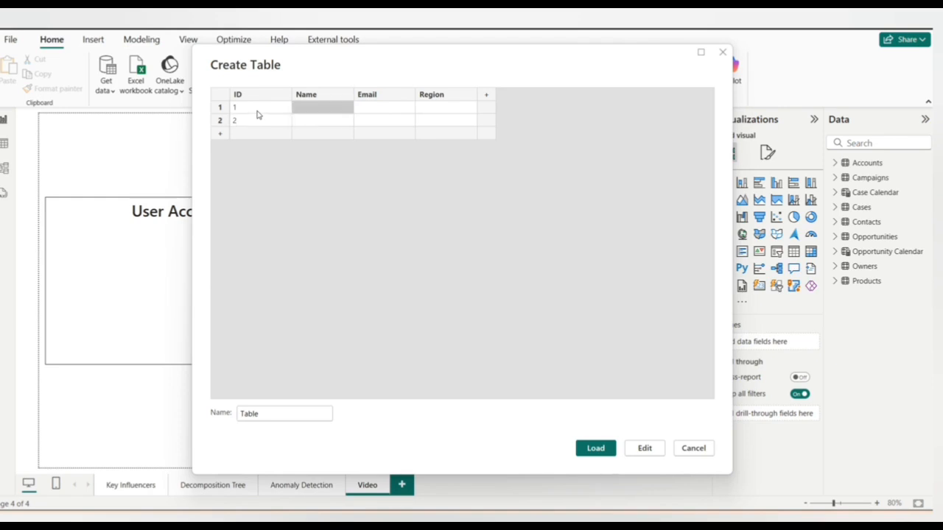
text(Vinayak)
key(Return)
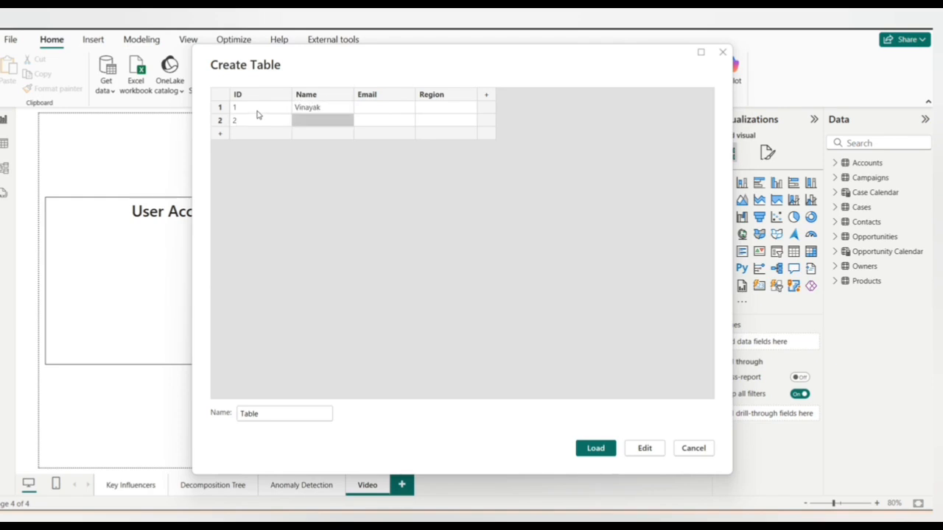
text(Ganes)
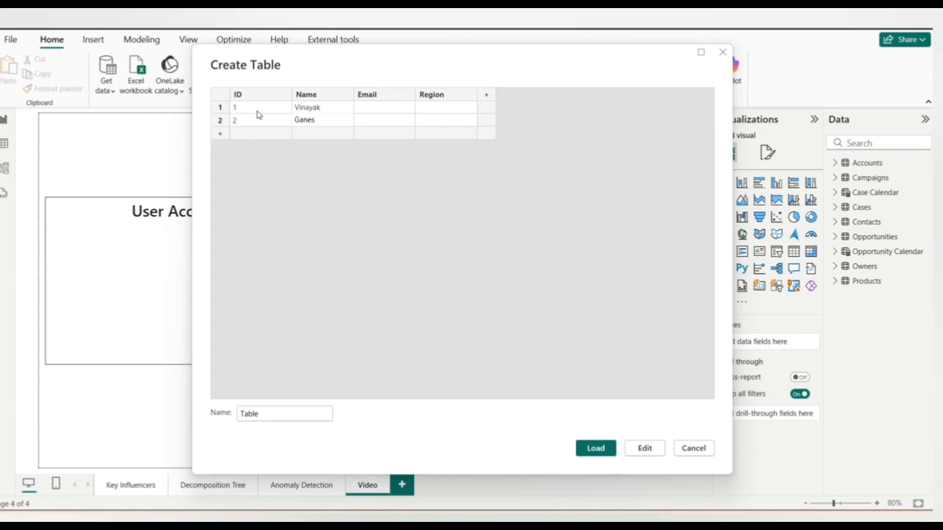
text(h)
- Copy the signed-in account's email from the Power BI service profile in the browser and paste it into the first row's Email cell
click(371, 109)
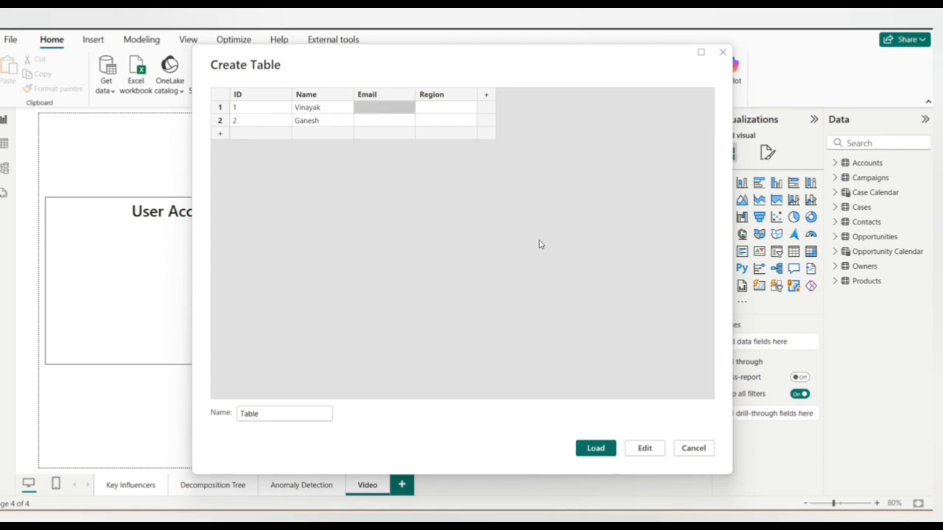
mouse_move(598, 525)
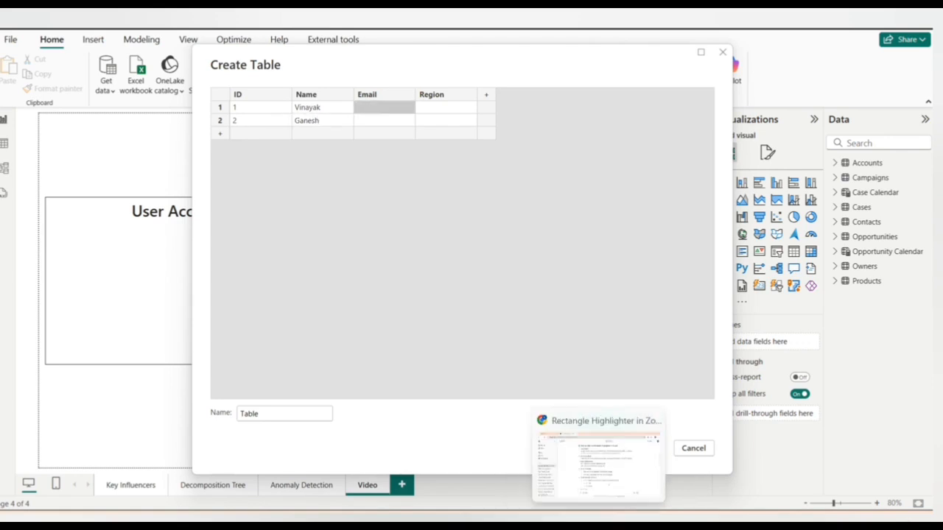
click(598, 456)
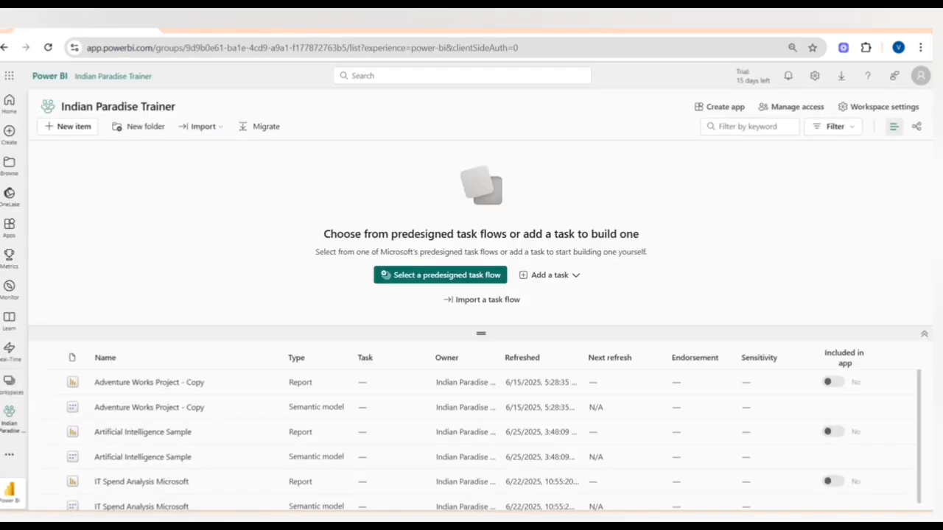
click(922, 81)
triple_click(853, 143)
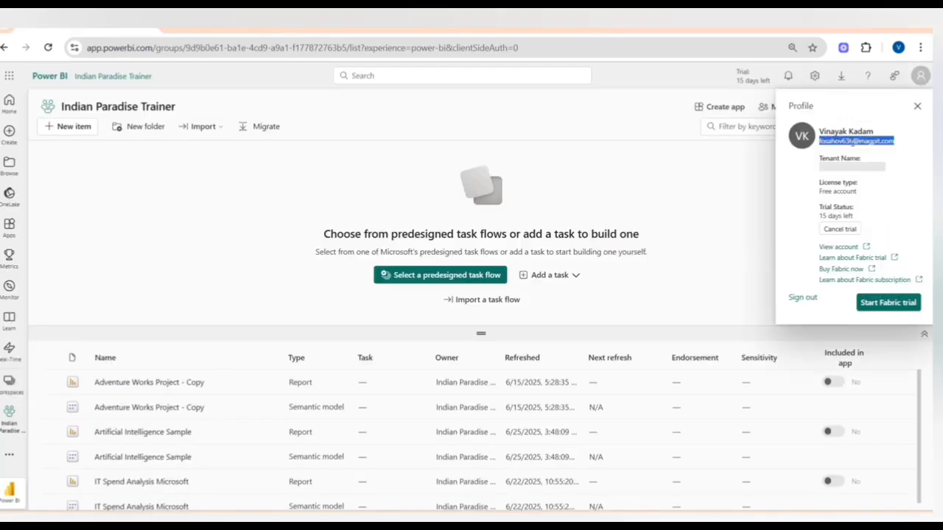
click(648, 126)
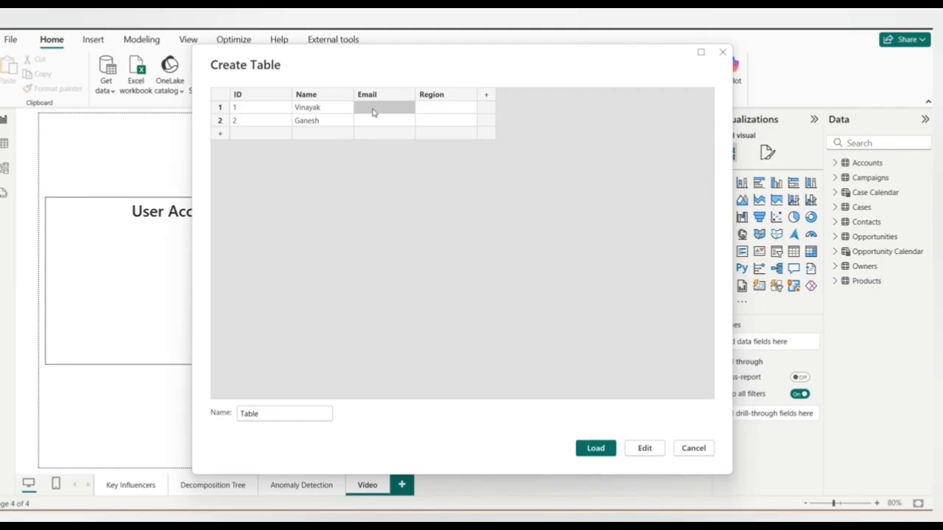
key(ctrl+v)
- Paste the same email into the second row's Email cell and alter its letters and digits to make a different address
click(380, 122)
key(ctrl+v)
double_click(382, 123)
click(395, 123)
key(BackSpace)
key(BackSpace)
text(90)
key(BackSpace)
text(d)
key(Right)
key(Right)
key(Right)
key(BackSpace)
text(r)
key(Right)
text(h)
key(BackSpace)
text(k)
- Set the Region to North America for the first row and APAC for the second row
click(434, 108)
text(No)
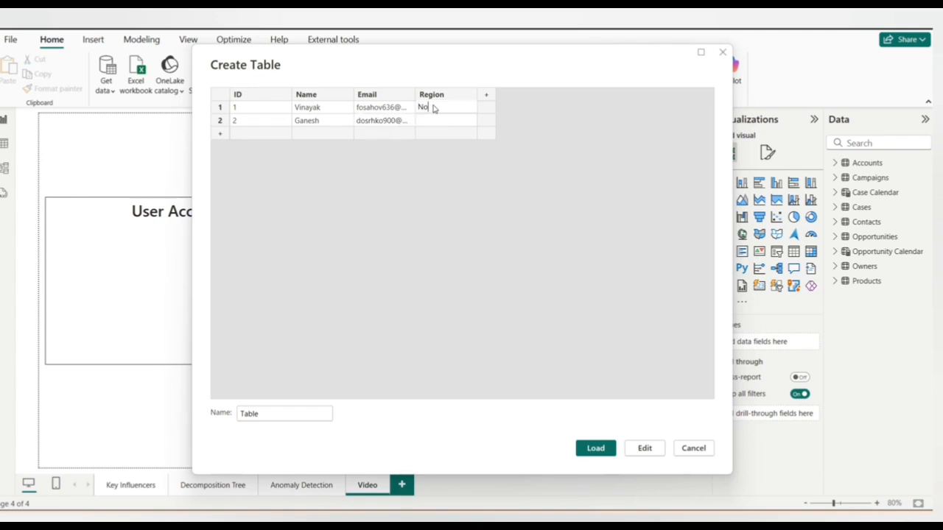
text(rth America)
click(447, 123)
text(APAC)
click(462, 160)
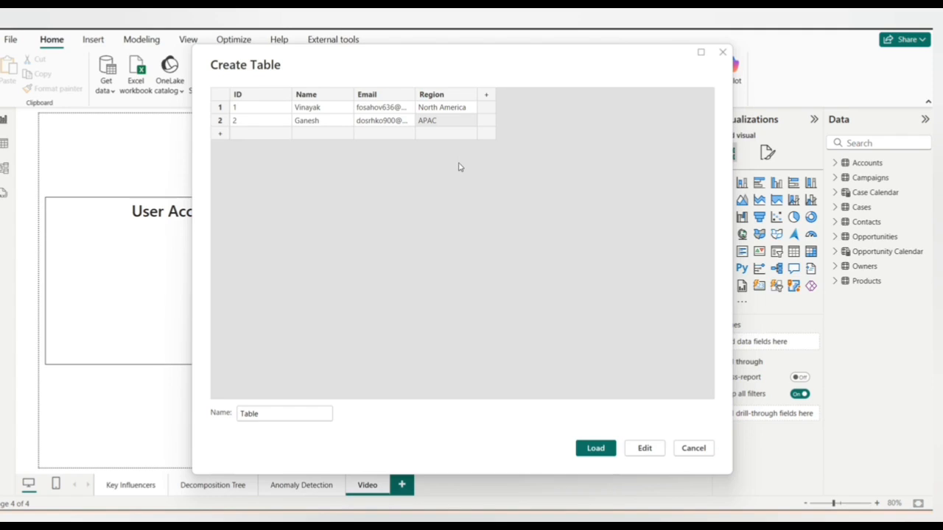
- Name the new table "RLS Table" and narrow its ID column
click(266, 413)
double_click(266, 414)
text(RLS table)
click(259, 414)
key(BackSpace)
text(T)
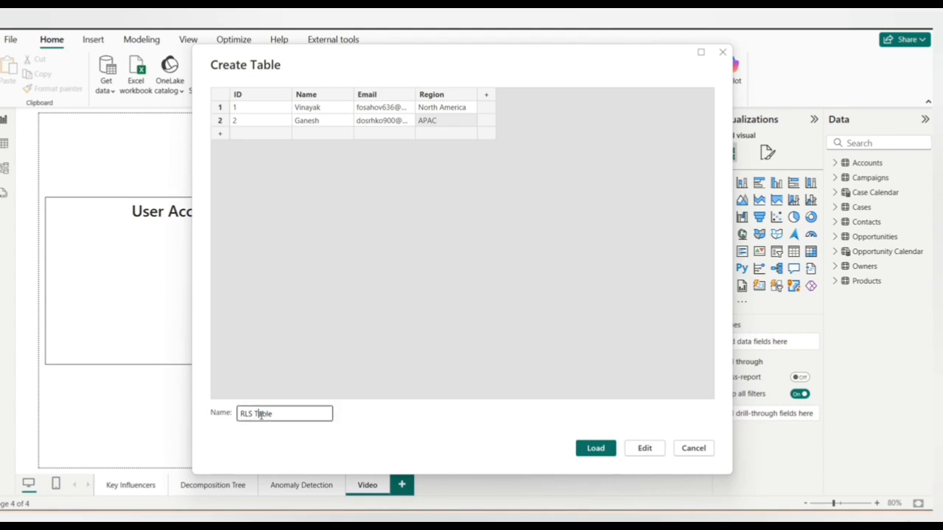
click(369, 424)
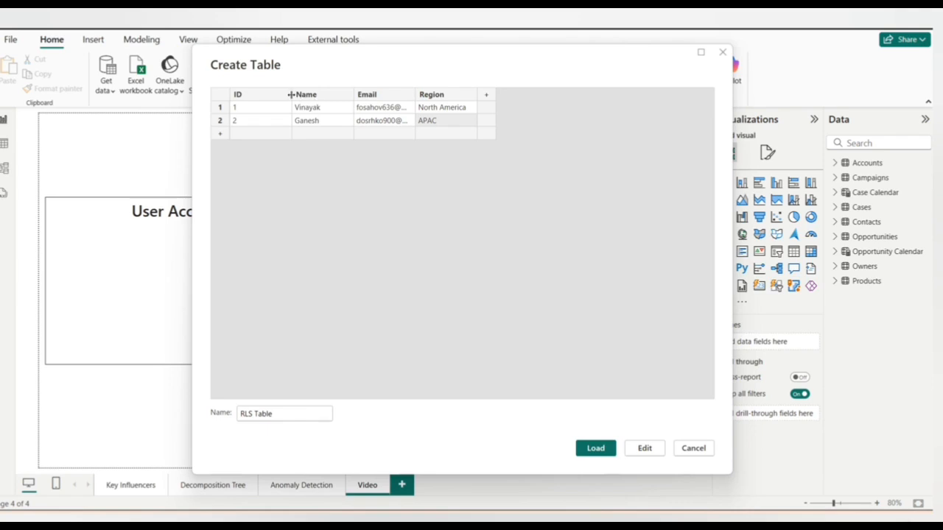
drag(290, 95, 264, 94)
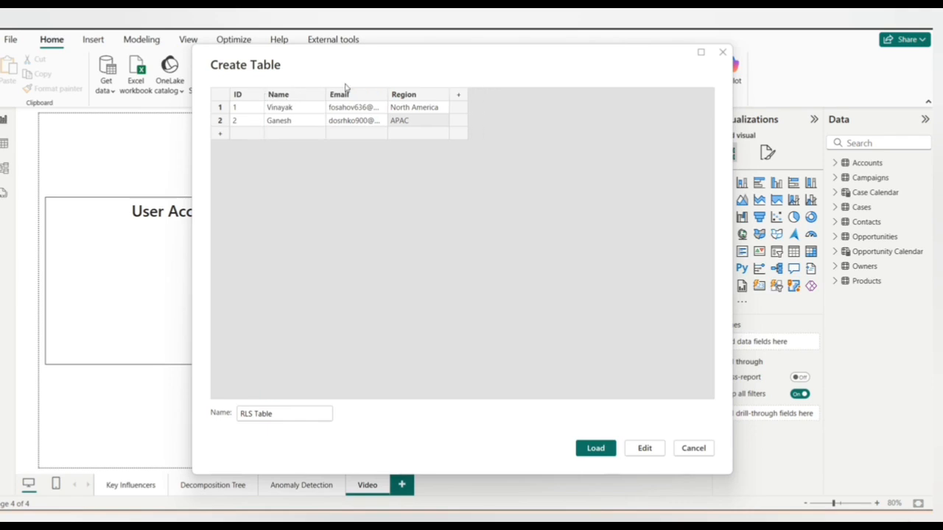
- Widen the Email column to show the full addresses and load the RLS Table into the report
drag(388, 94, 434, 94)
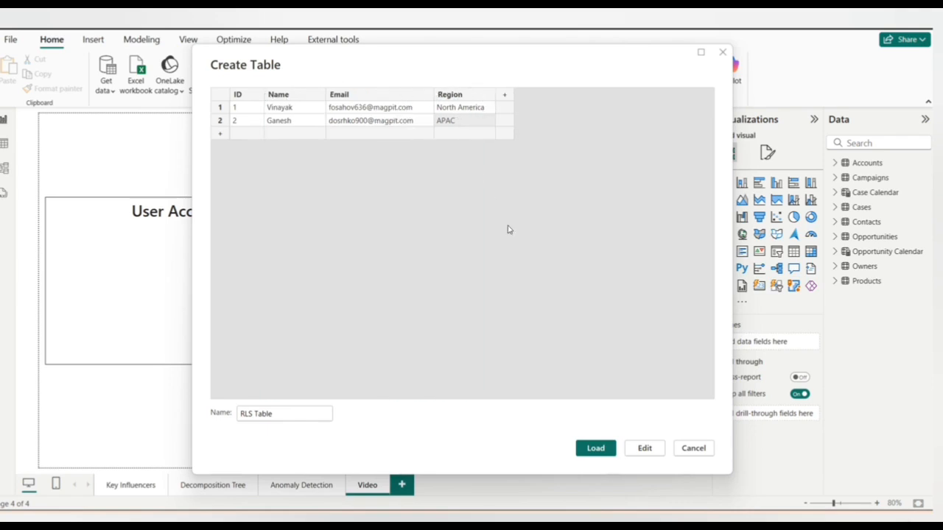
click(599, 448)
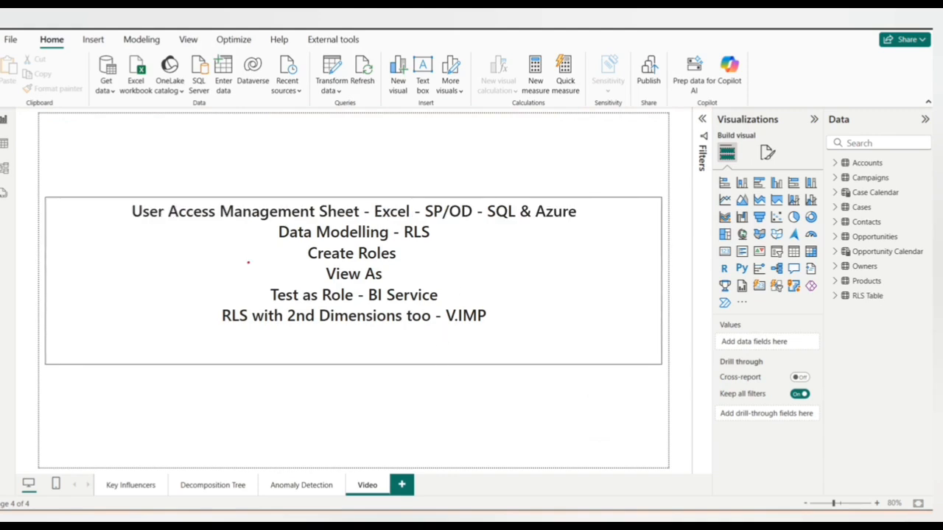
drag(119, 213, 287, 208)
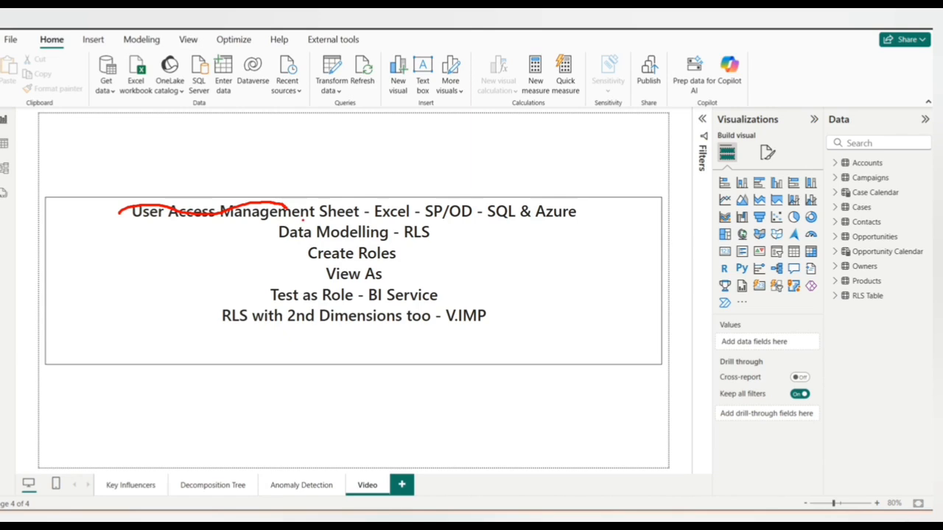
key(Escape)
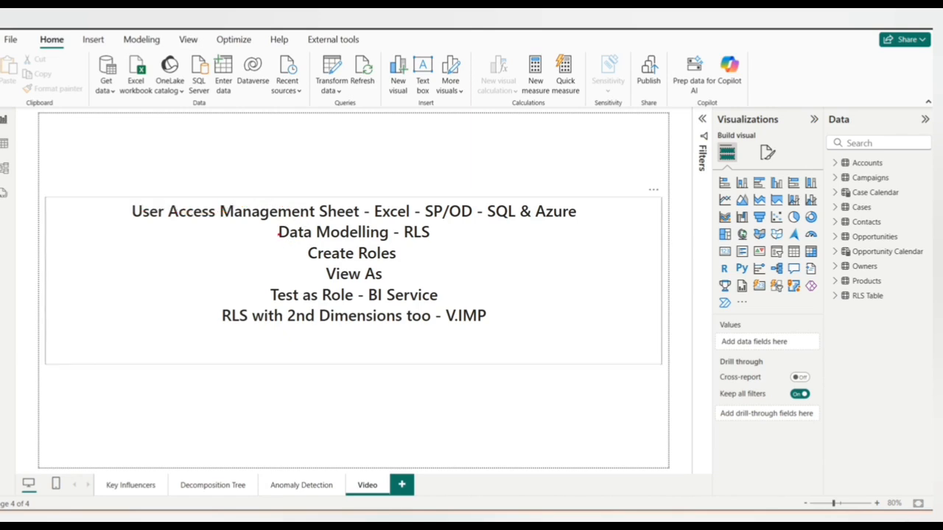
drag(277, 232, 328, 230)
key(Escape)
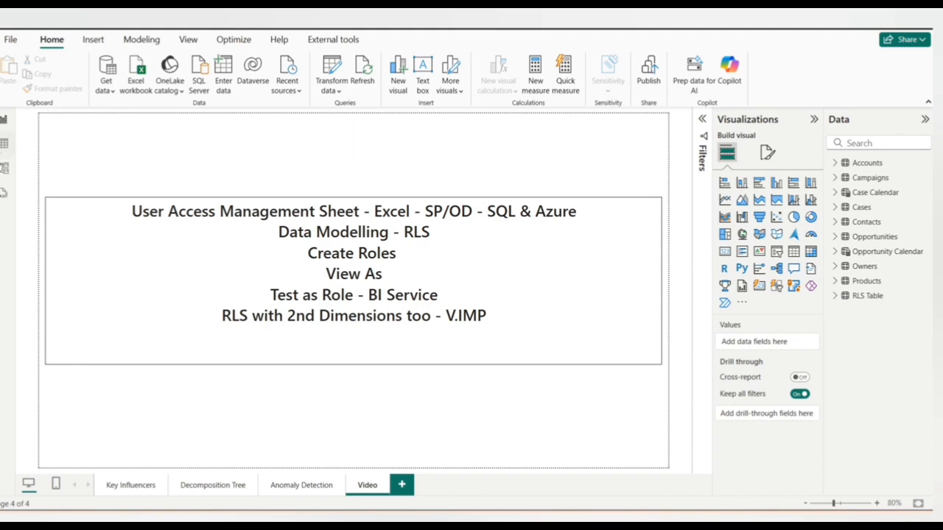
- In the model view, add the RLS Table to the Layout 1 diagram beside the Accounts table
click(4, 168)
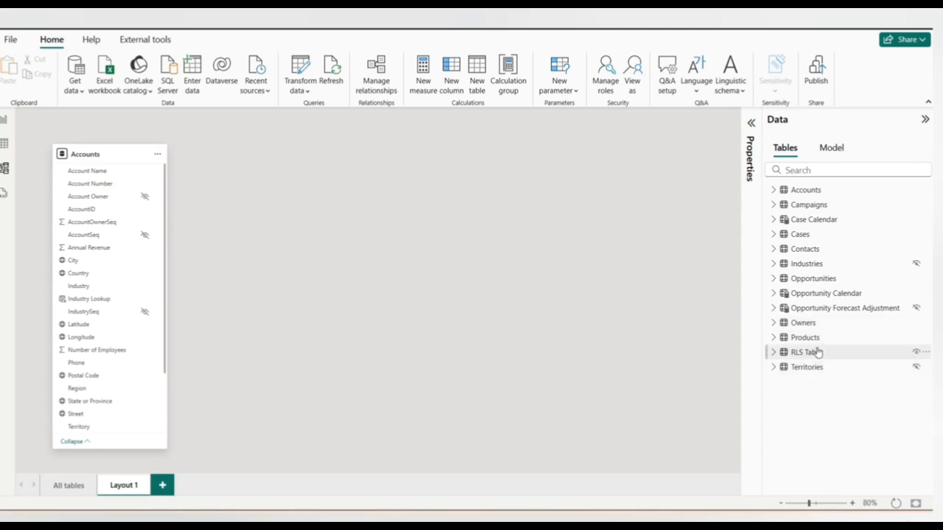
drag(814, 352, 441, 145)
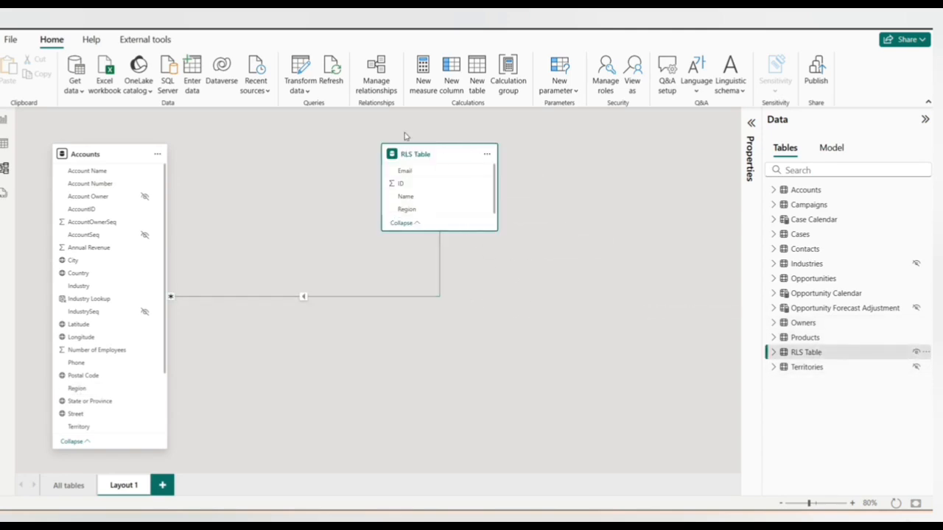
- Run relationship autodetection and review the model's relationship list for links to the RLS Table
click(379, 87)
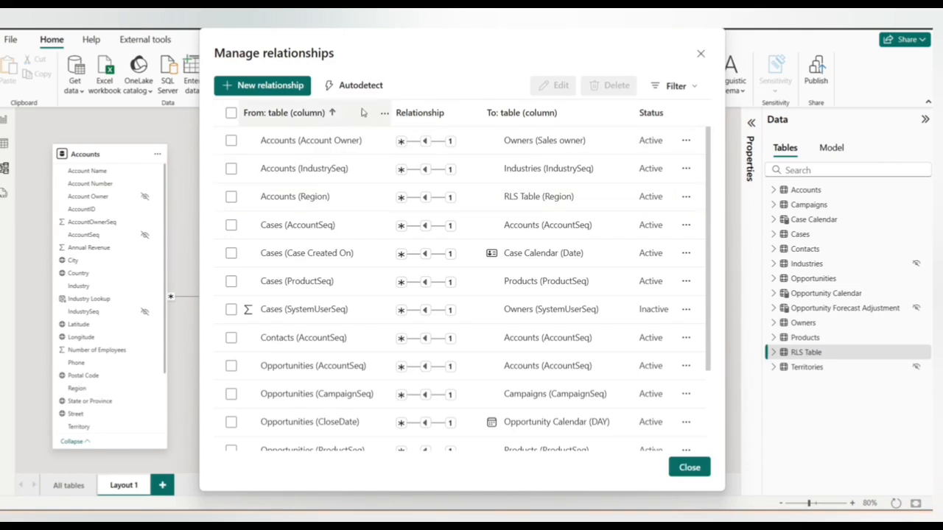
click(360, 86)
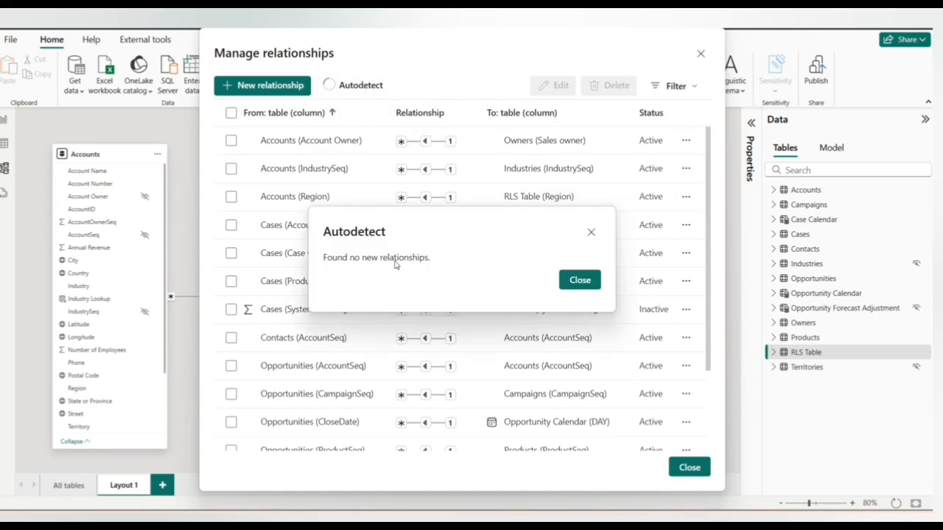
click(593, 233)
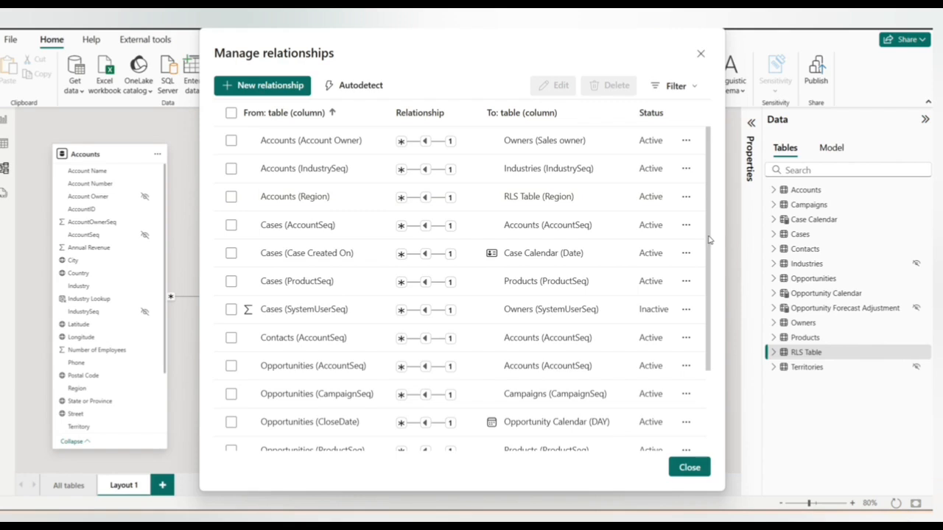
drag(707, 237, 710, 359)
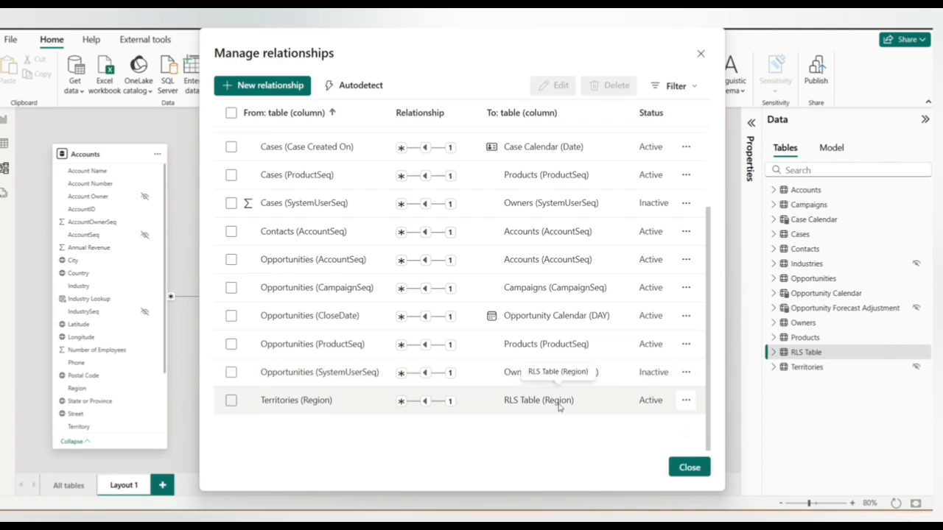
scroll(540, 206, up, 3)
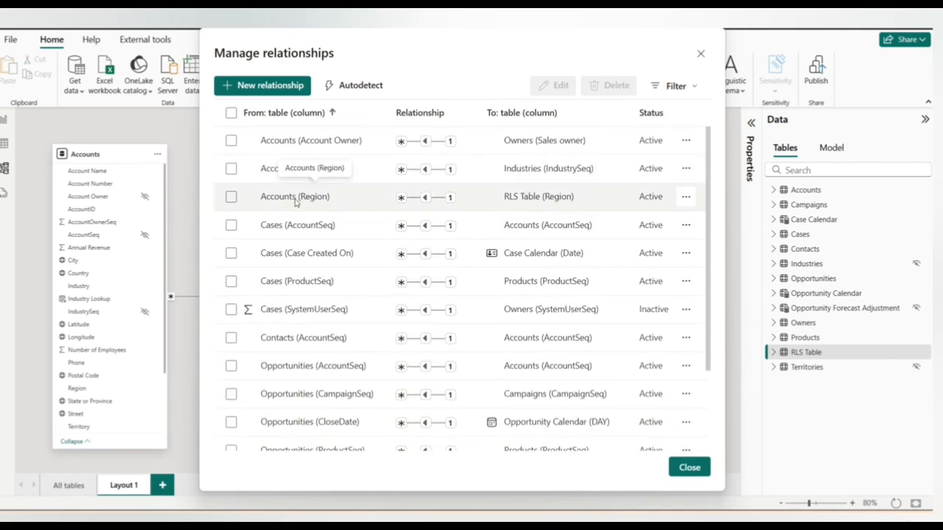
click(689, 469)
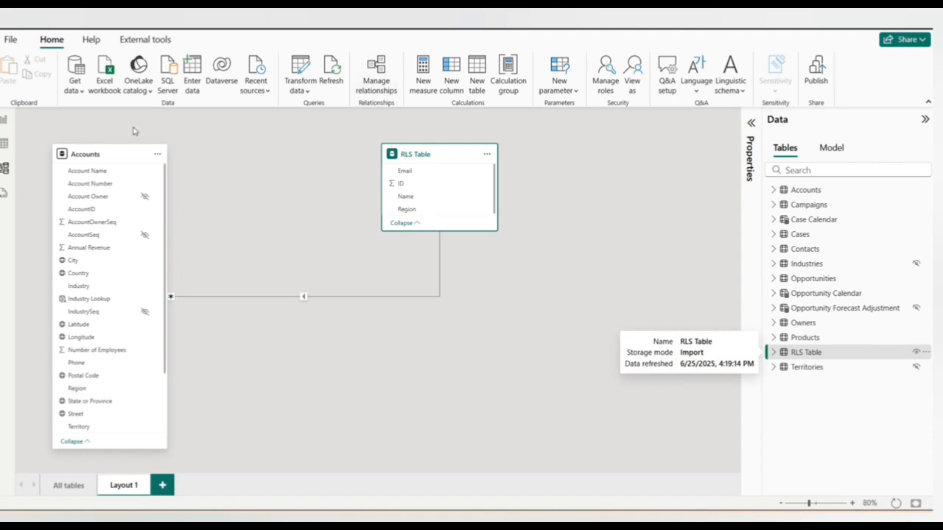
- Inspect the settings of the relationship between Accounts (Region) and RLS Table (Region) without changing them
click(374, 80)
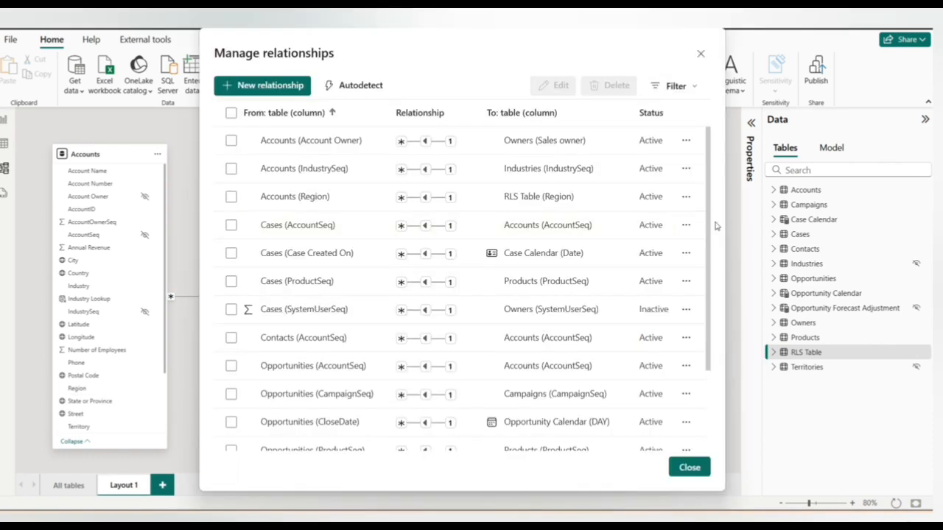
click(685, 198)
click(600, 222)
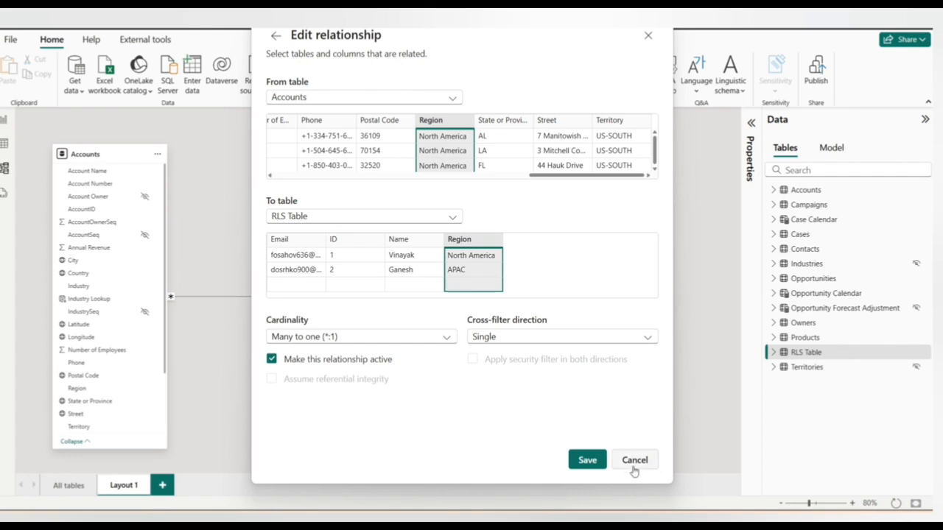
click(277, 35)
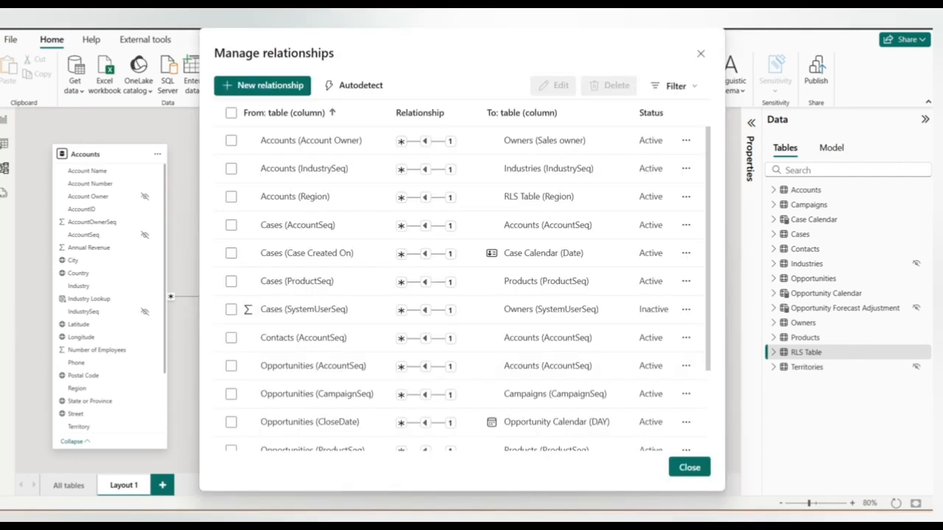
click(691, 467)
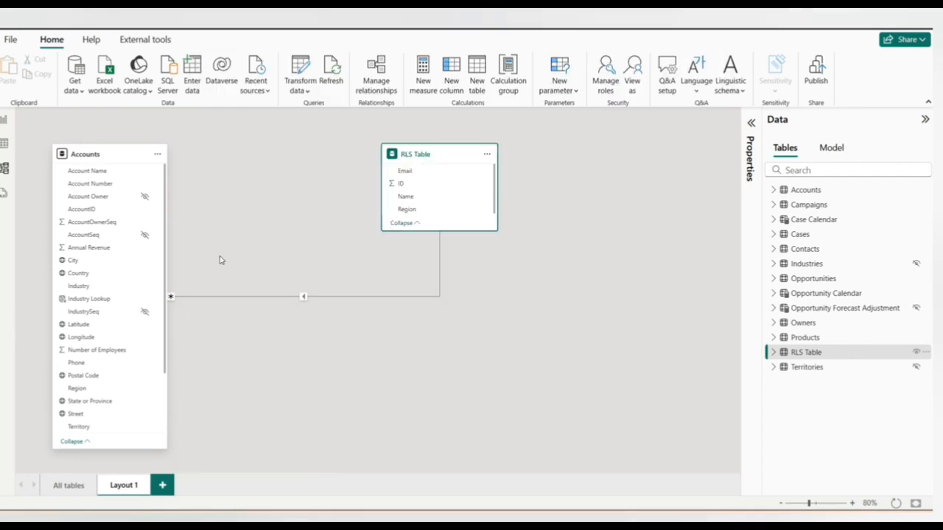
- Check which distinct values the Region column of the Accounts table contains in the table data
click(4, 144)
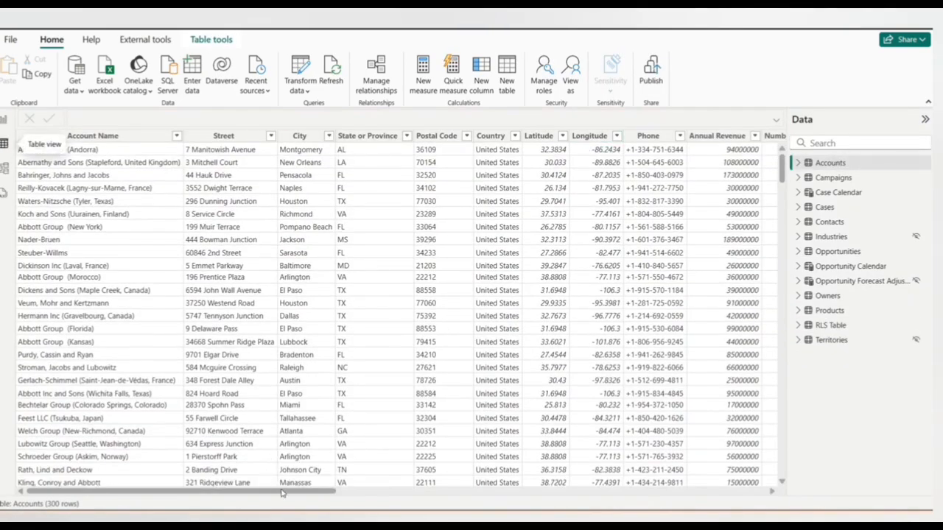
drag(282, 493, 660, 471)
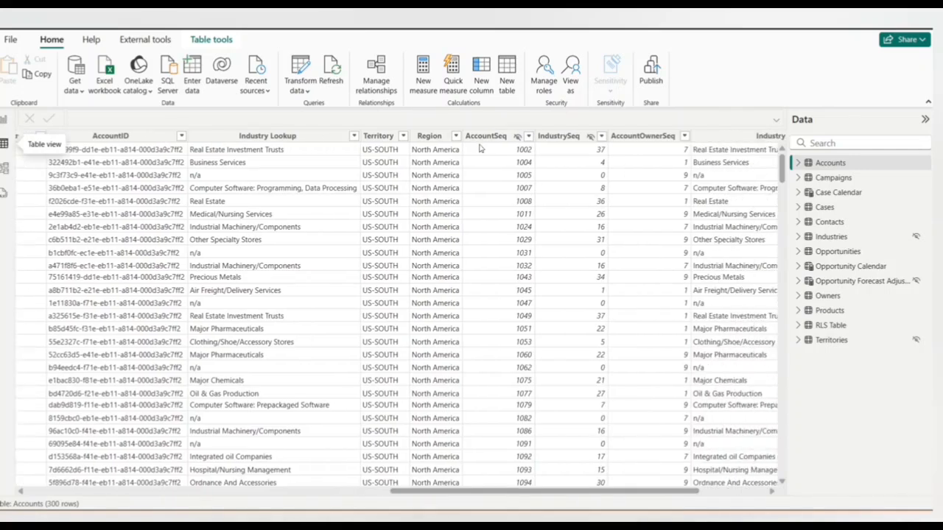
click(456, 136)
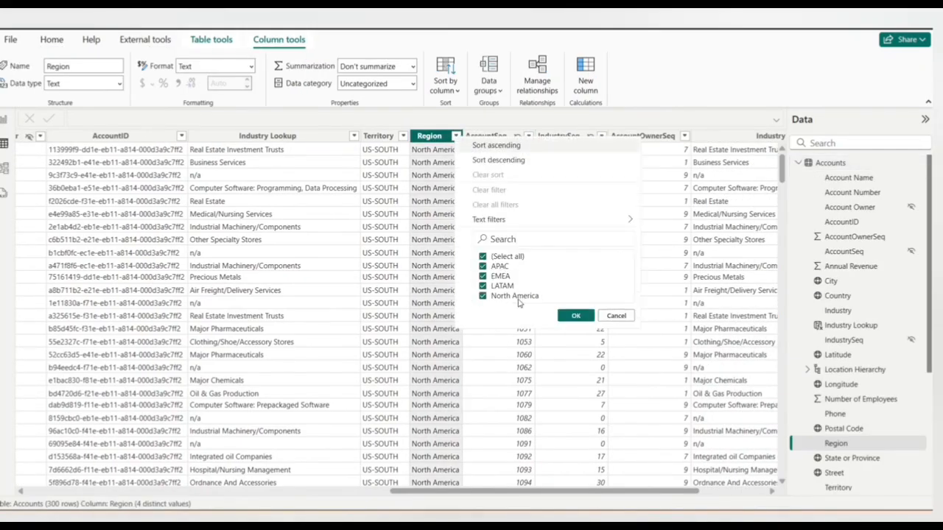
click(582, 319)
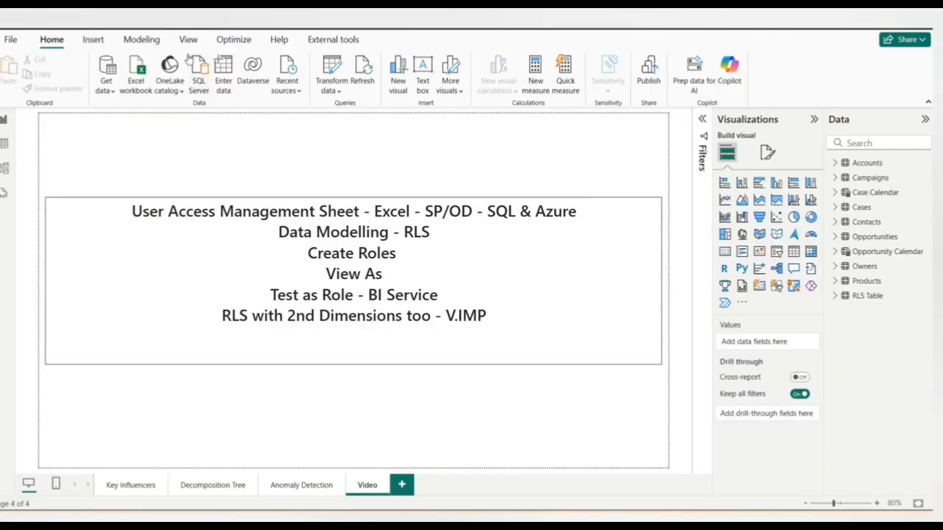
- Create a new security role in the report and name it "North America"
click(144, 42)
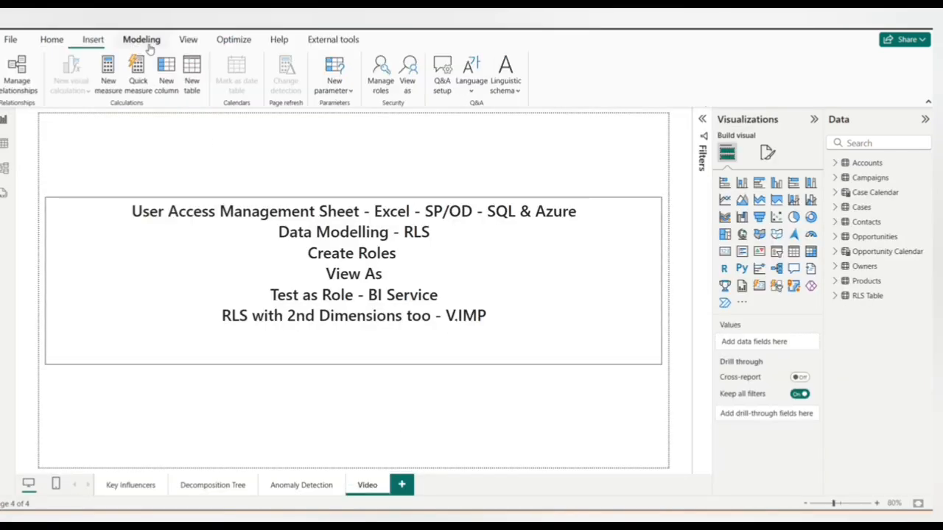
click(381, 79)
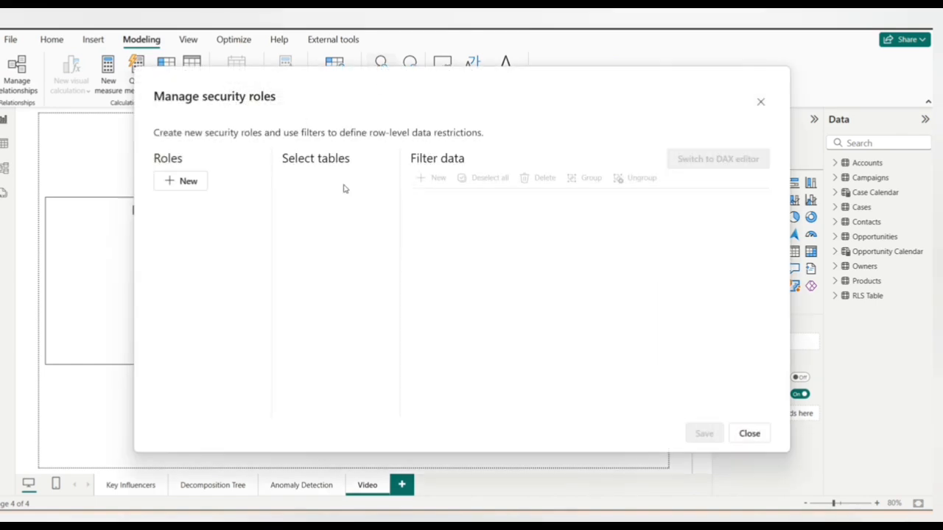
click(190, 182)
double_click(198, 225)
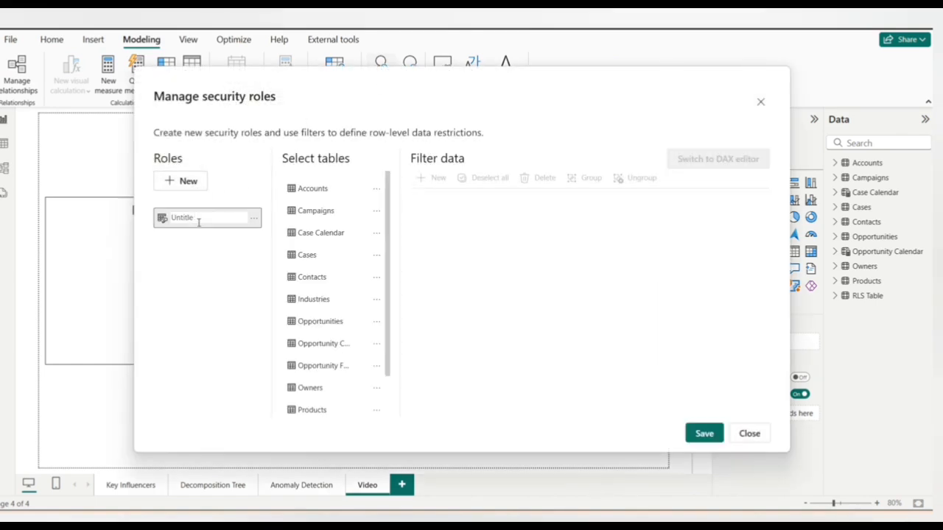
key(BackSpace)
text(North America)
click(199, 248)
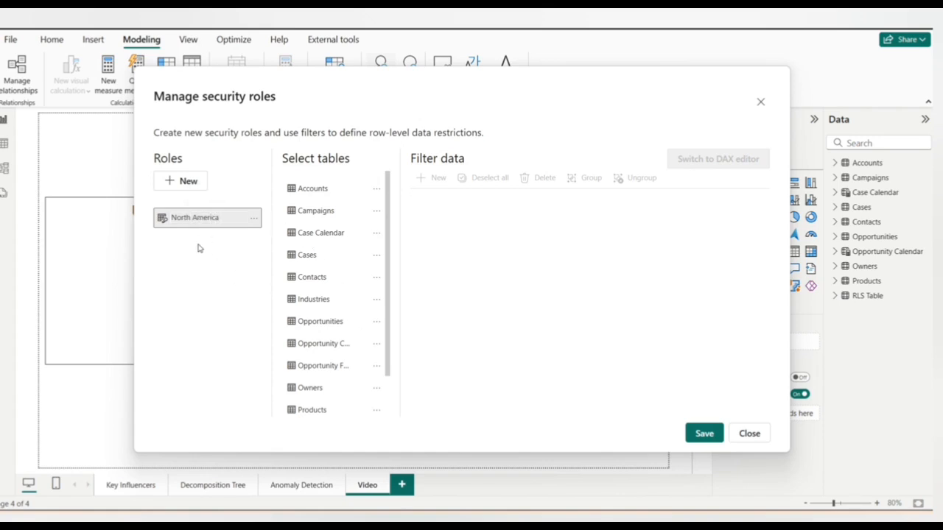
- Add a second security role named "APAC"
click(183, 182)
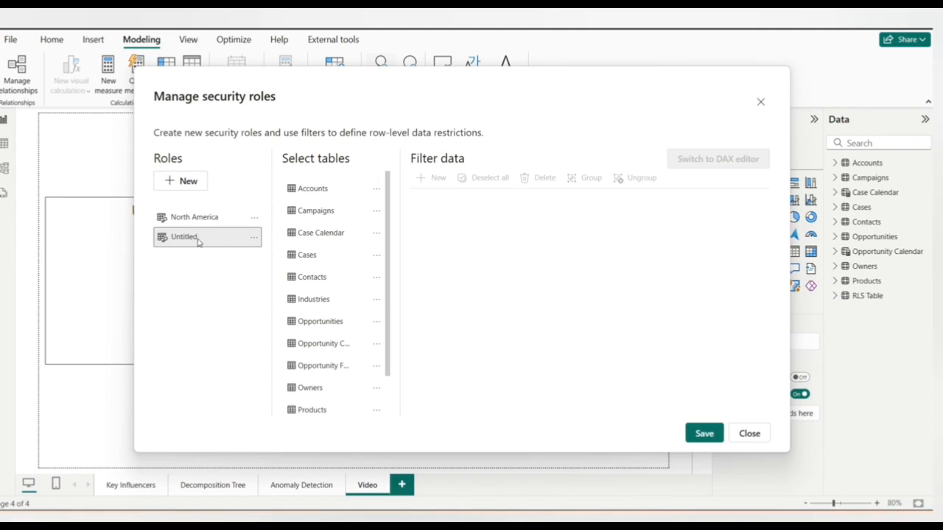
click(198, 240)
key(BackSpace)
key(BackSpace)
key(BackSpace)
key(BackSpace)
key(BackSpace)
key(BackSpace)
key(BackSpace)
key(BackSpace)
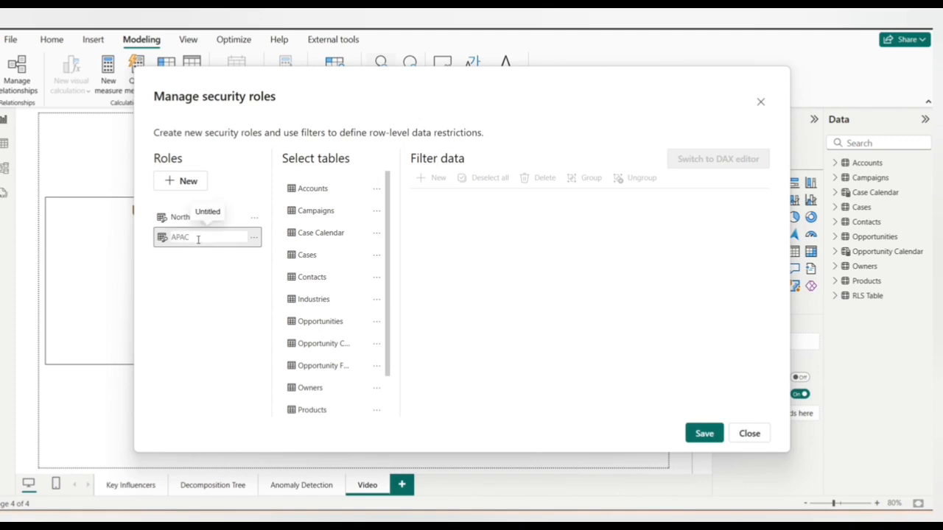
click(217, 295)
- Give the North America role the DAX filter USERPRINCIPALNAME() = 'RLS Table'[Email] on the RLS Table and save the roles
click(206, 239)
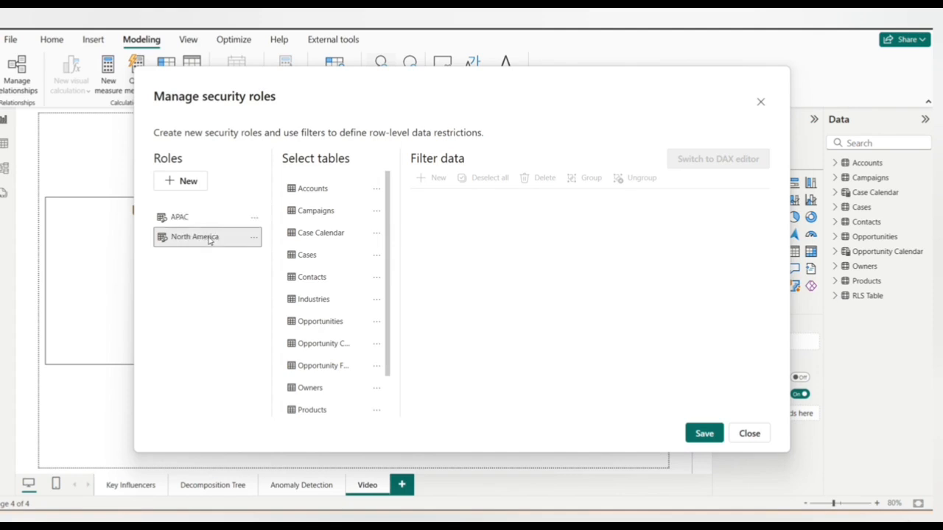
scroll(386, 396, down, 2)
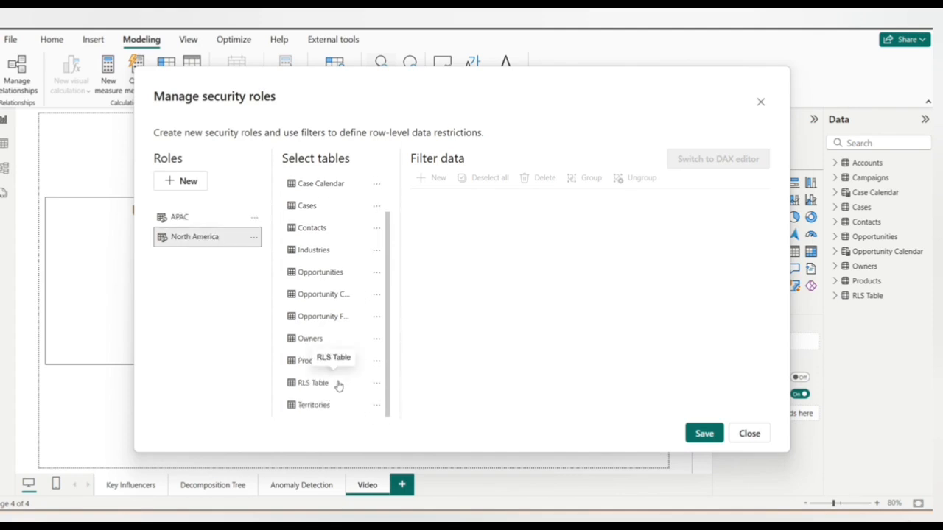
click(337, 384)
click(730, 162)
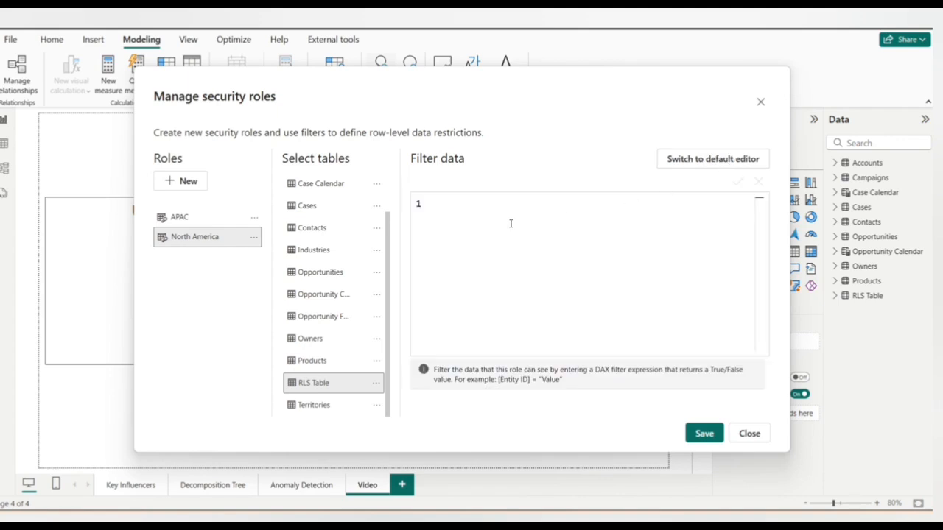
text(userp)
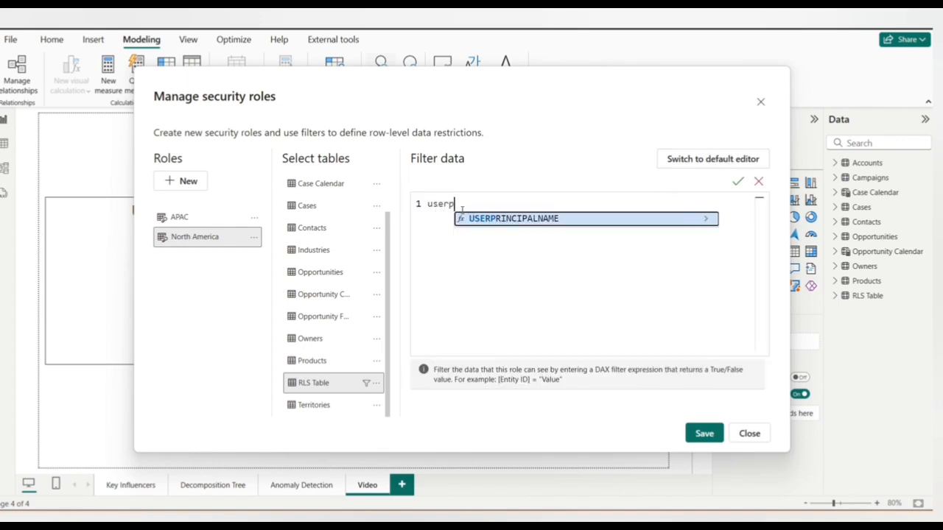
key(Tab)
text() =)
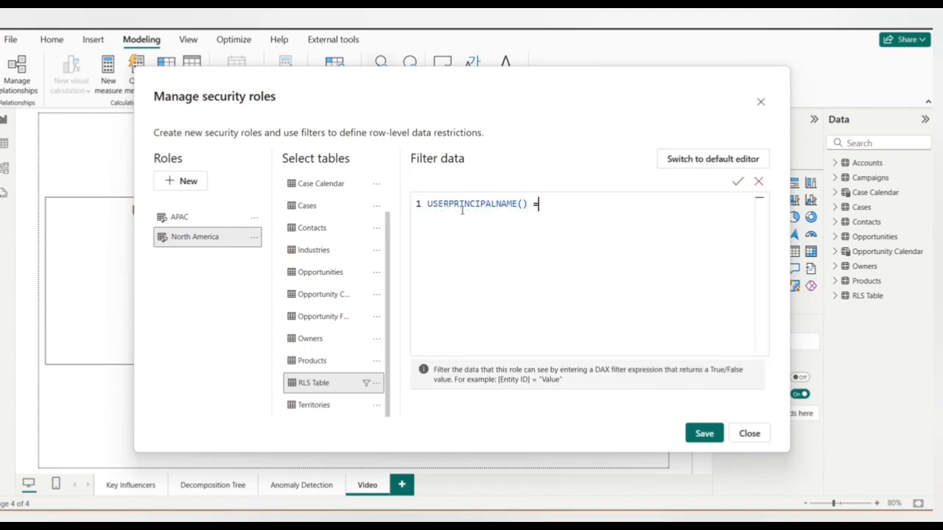
text( em)
key(Tab)
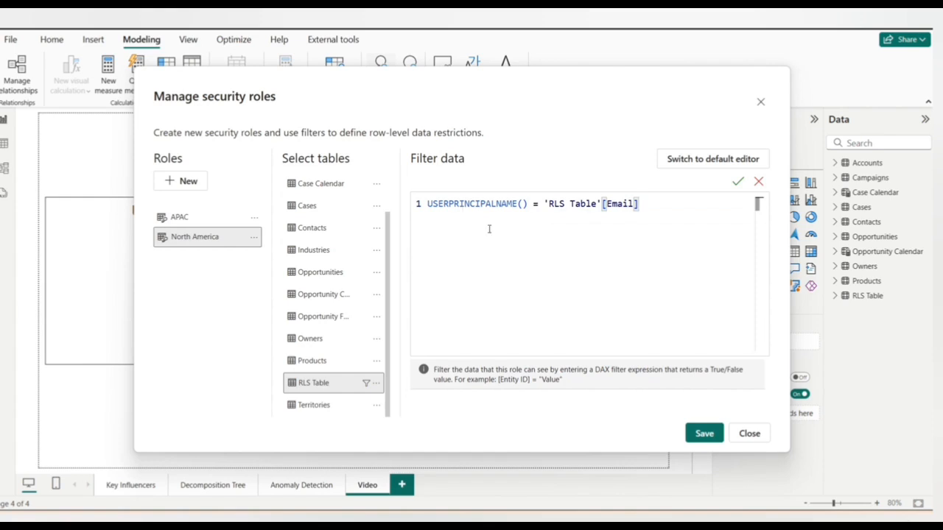
click(699, 437)
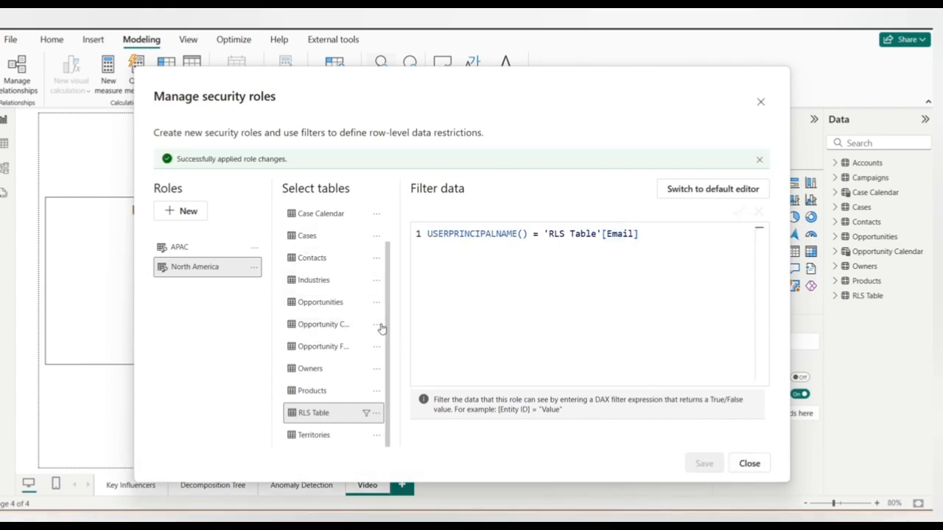
- Give the APAC role the DAX filter USERPRINCIPALNAME() = 'RLS Table'[Email] on the RLS Table, save it and close the role manager
click(180, 250)
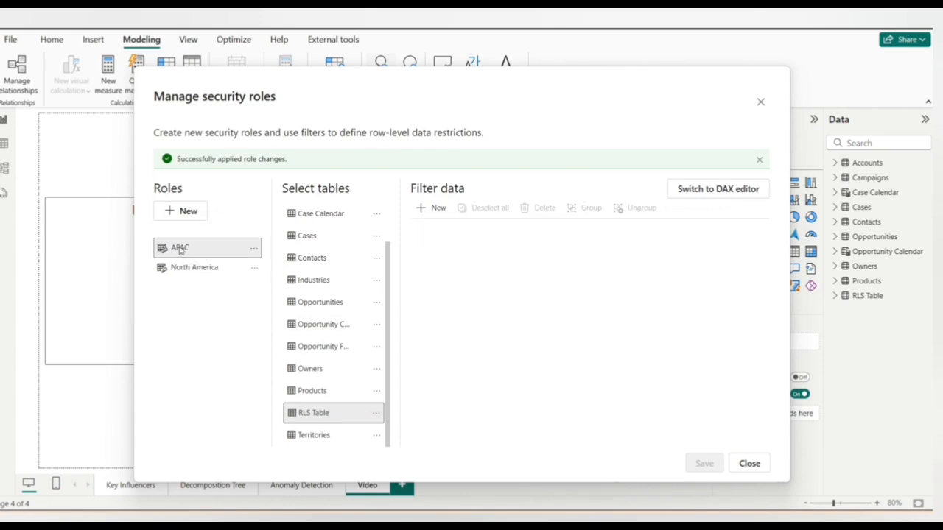
click(714, 189)
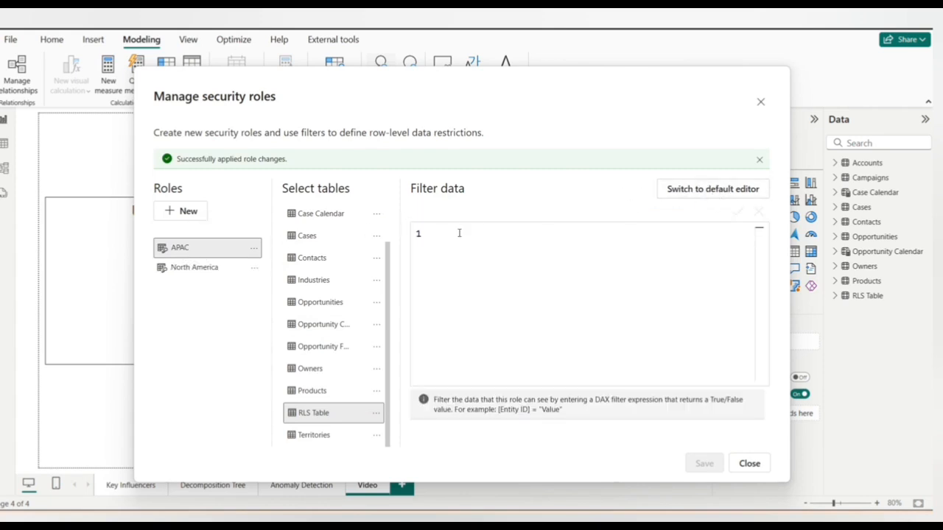
text(userp)
key(Tab)
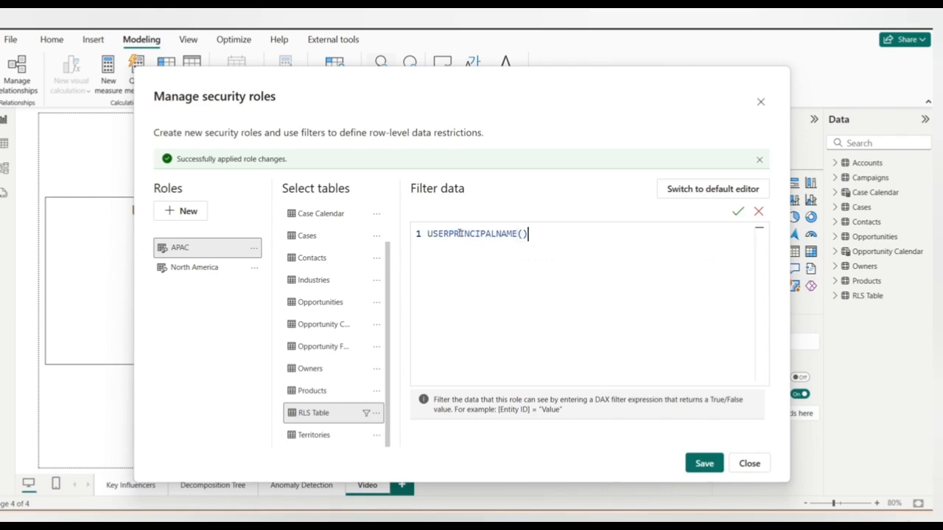
text(=)
key(BackSpace)
text(= em)
key(Tab)
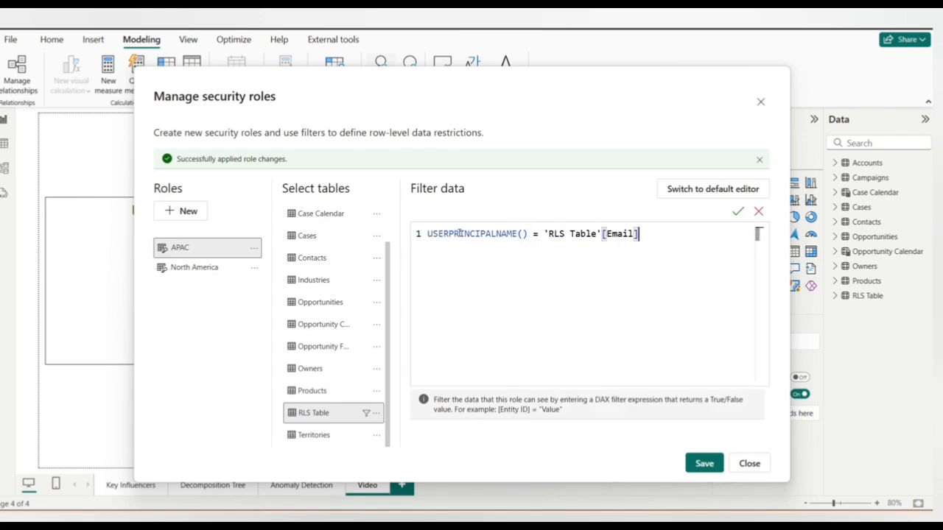
click(711, 467)
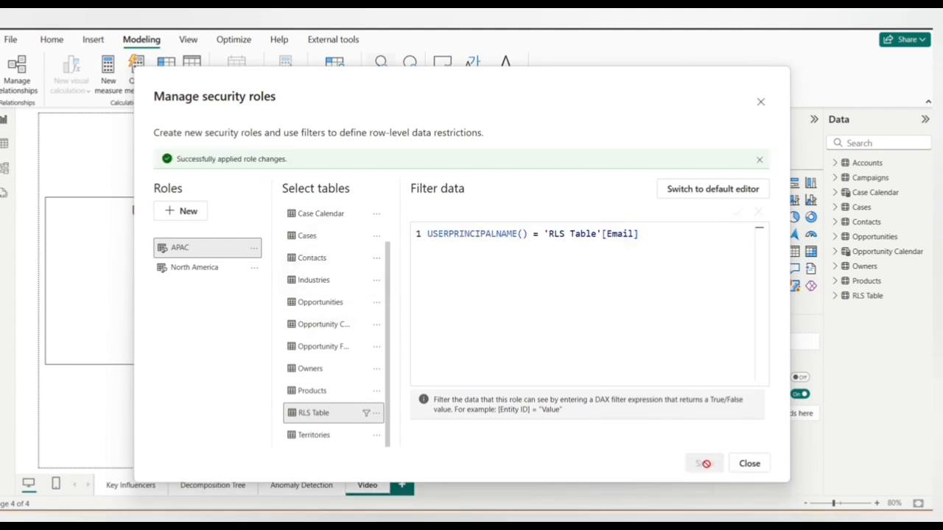
click(748, 463)
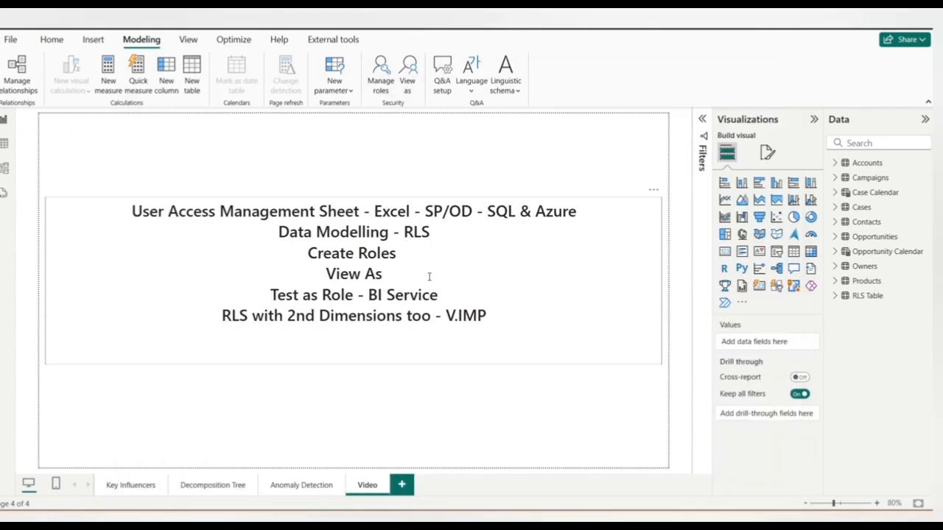
click(410, 81)
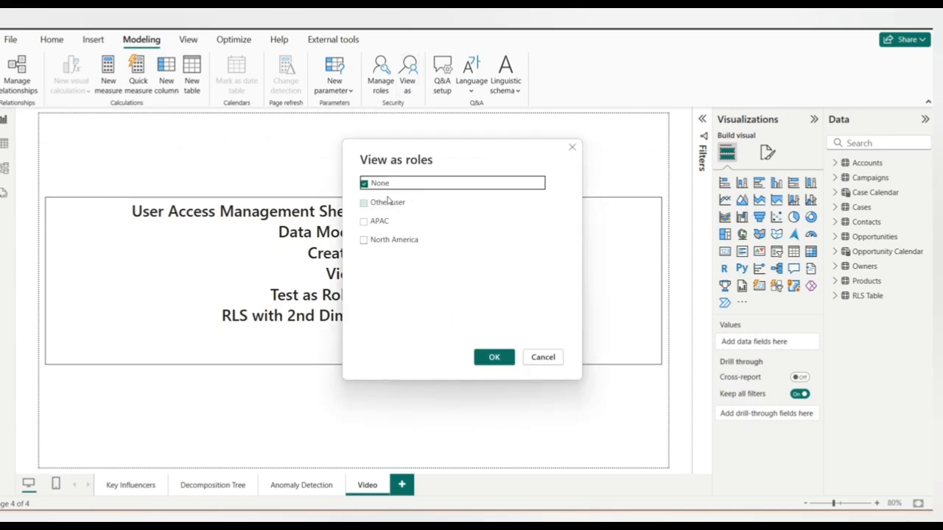
click(383, 206)
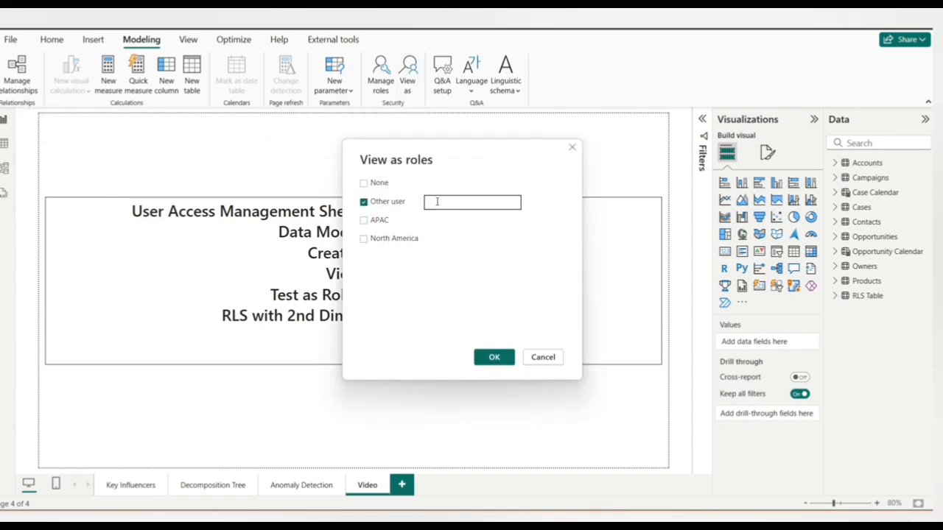
key(ctrl+v)
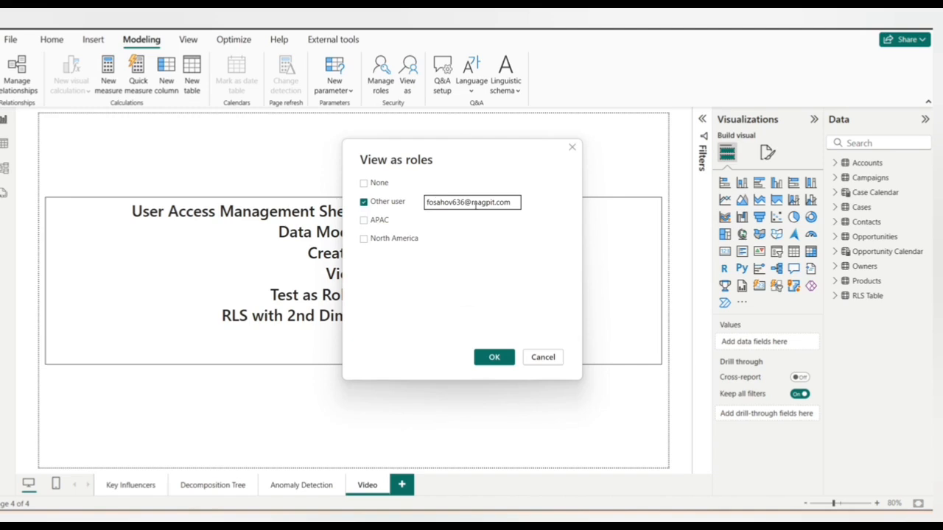
click(385, 243)
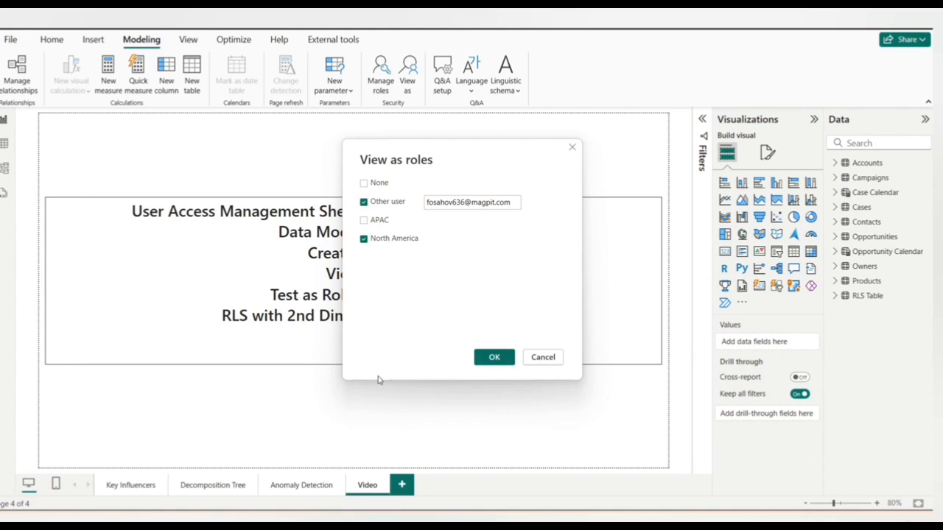
click(548, 357)
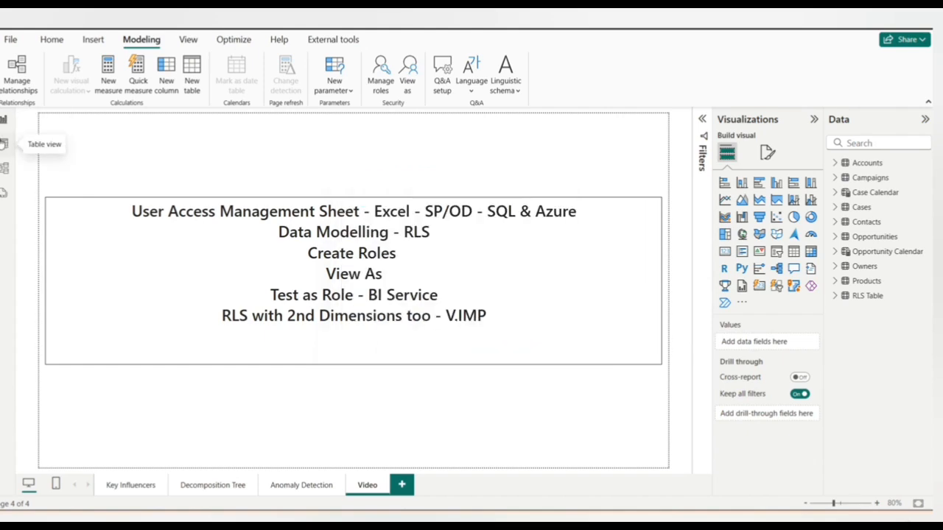
- Check the email and region assignments in the data of the RLS Table
click(5, 143)
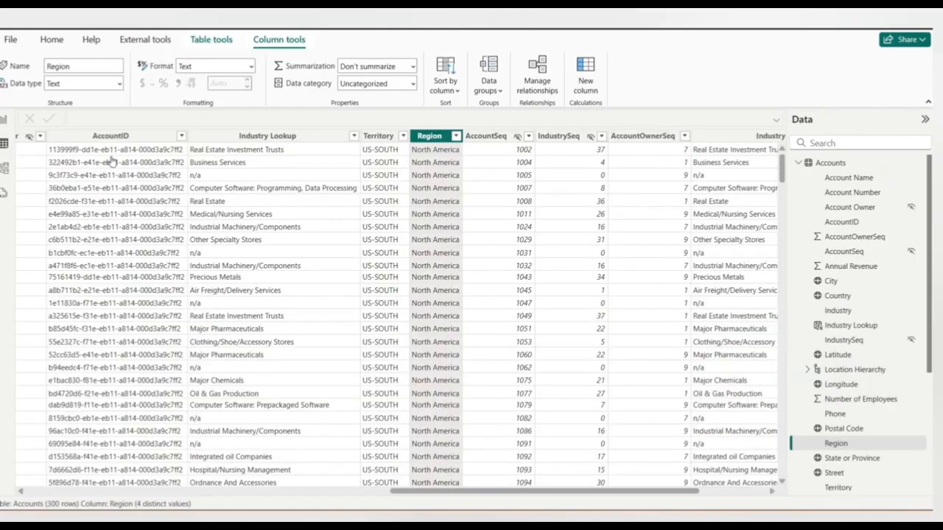
click(798, 163)
click(844, 325)
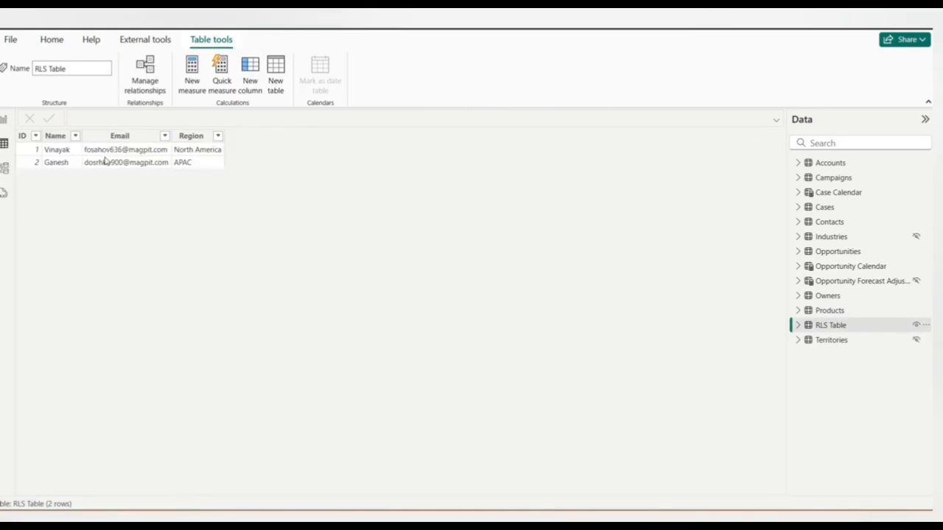
- Delete the Postal Code and Region slicers from the Key Influencers report page
click(4, 120)
click(131, 486)
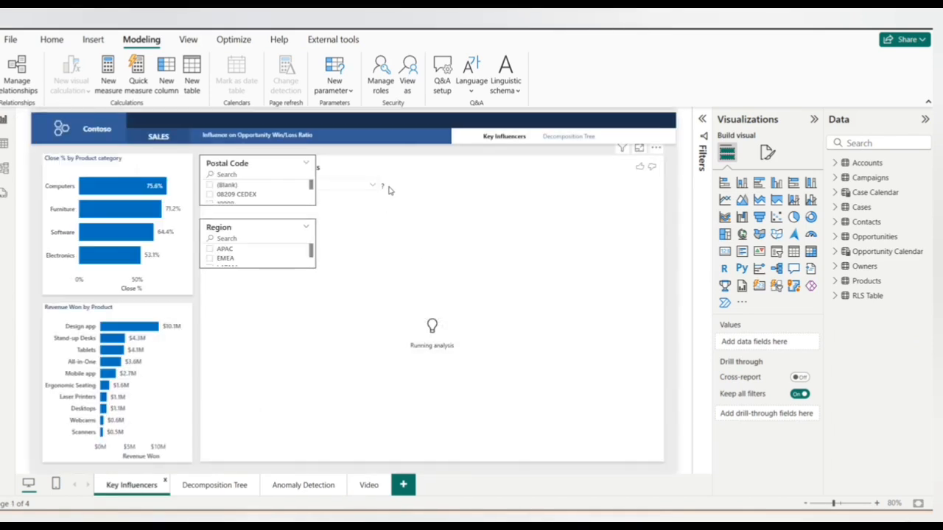
click(269, 163)
key(Delete)
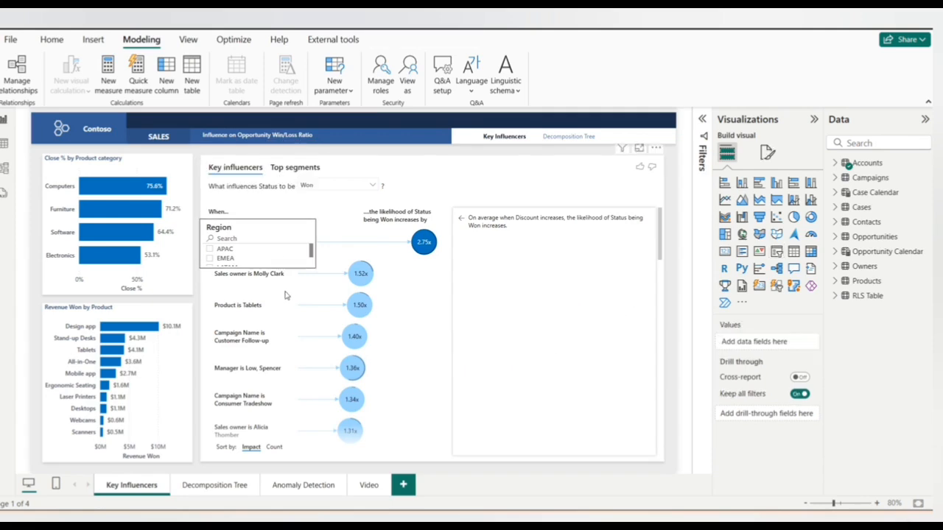
click(254, 230)
key(Delete)
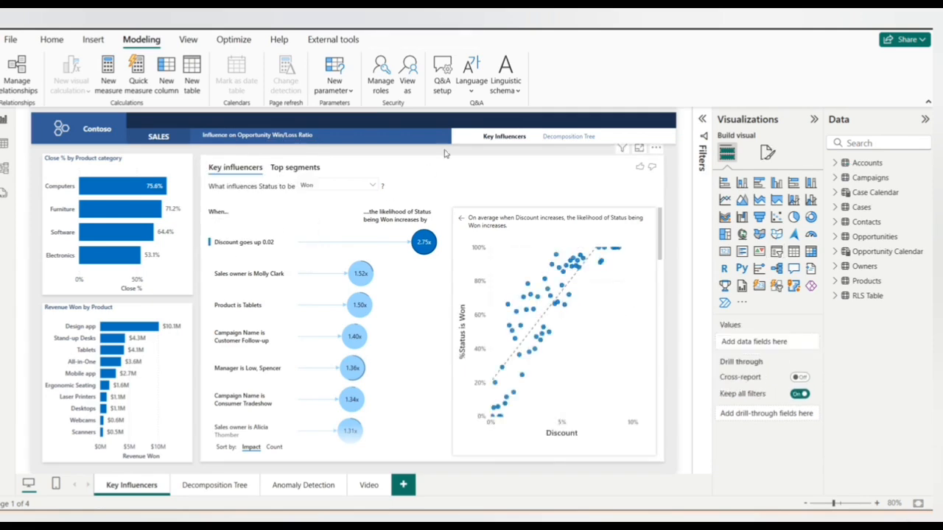
- Preview the Key Influencers page as another user with the North America role, entering that user's email, and stop viewing
click(409, 86)
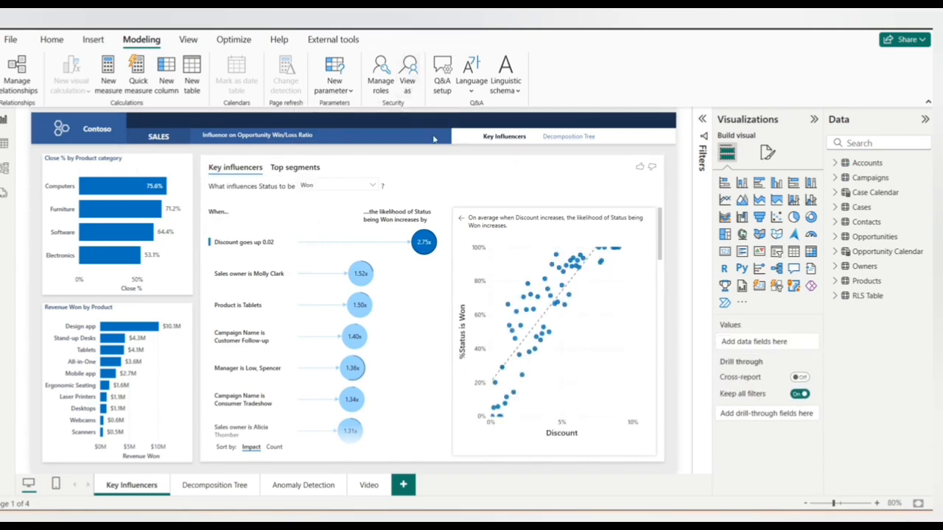
click(377, 204)
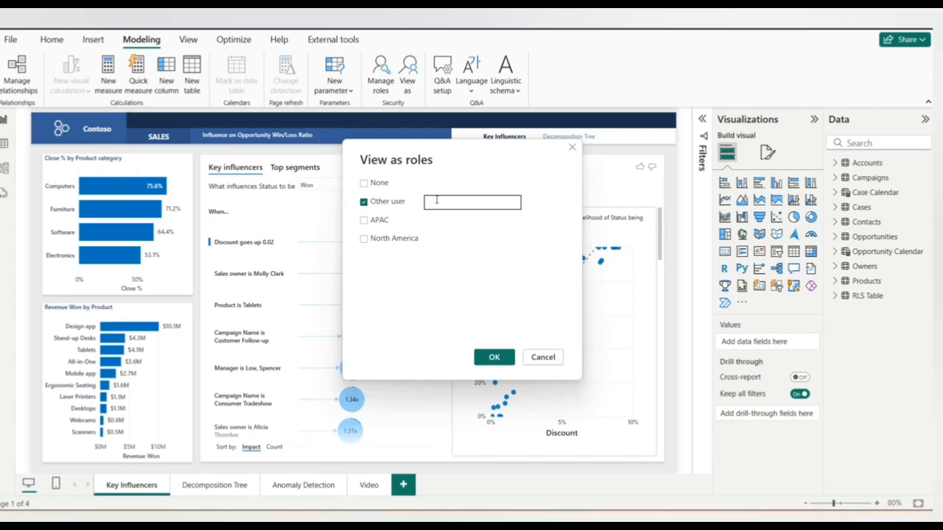
key(ctrl+v)
click(391, 242)
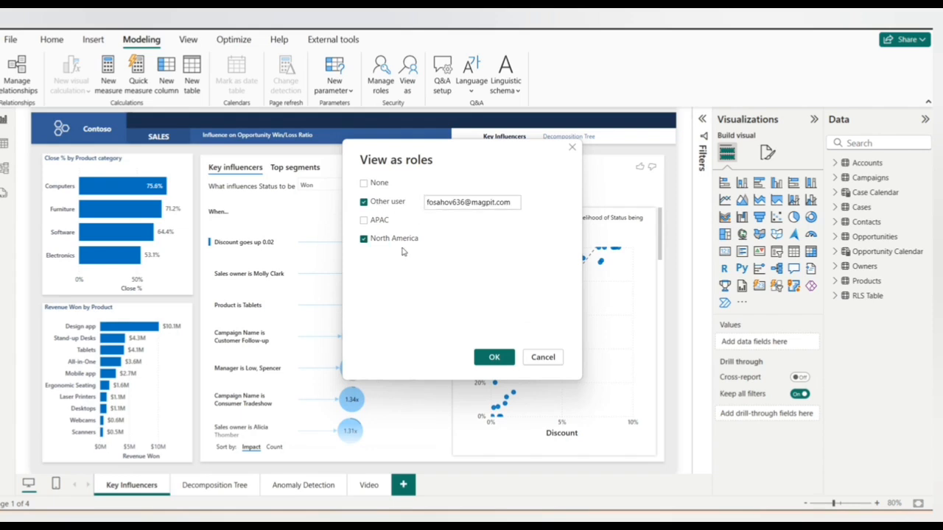
click(504, 362)
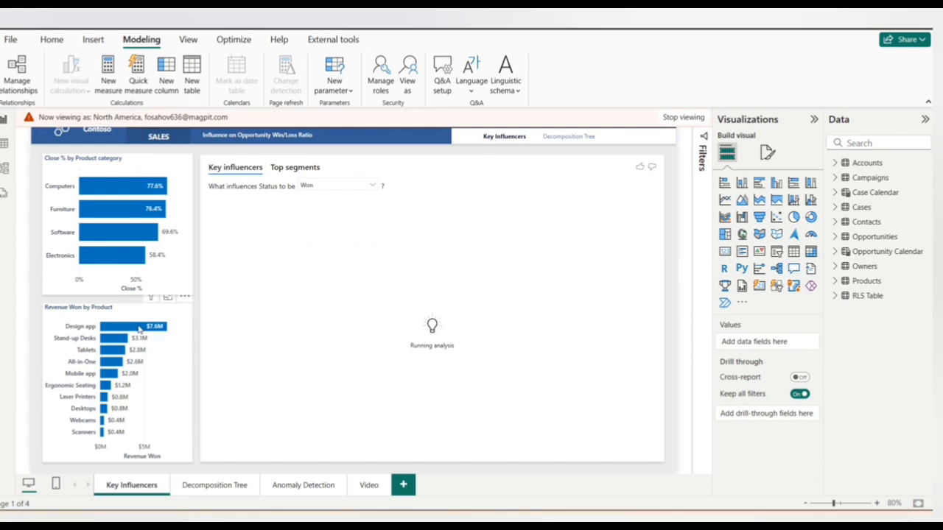
mouse_move(140, 331)
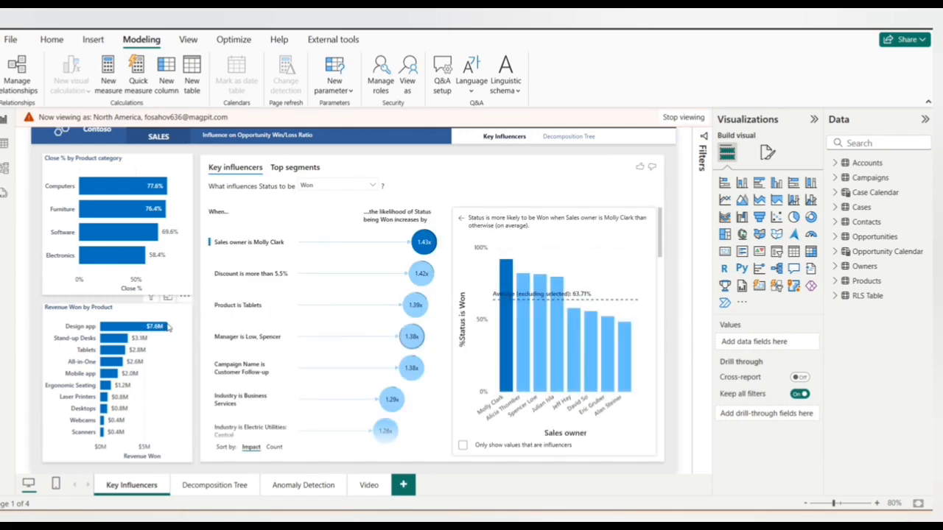
click(682, 118)
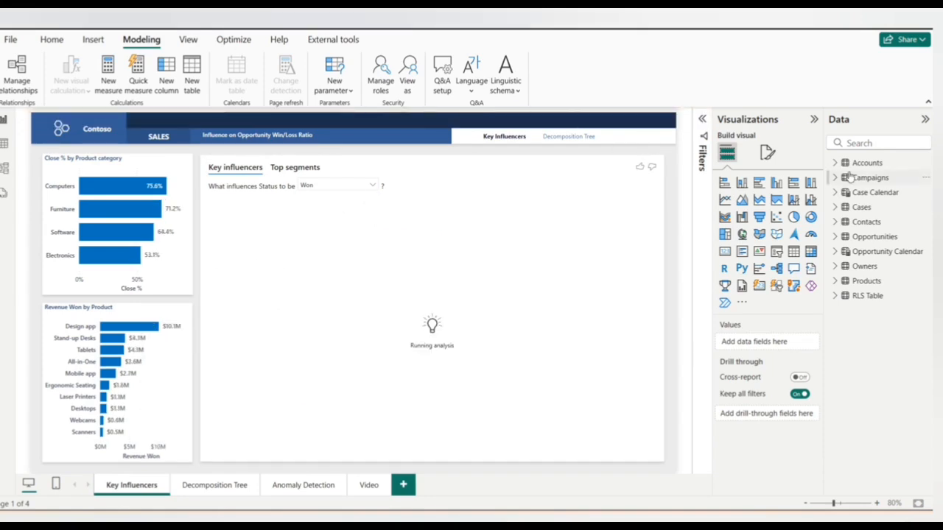
- Add a slicer for the Accounts table's Region field, place it over the key influencers visual and shorten it to fit its four options
click(776, 251)
click(858, 143)
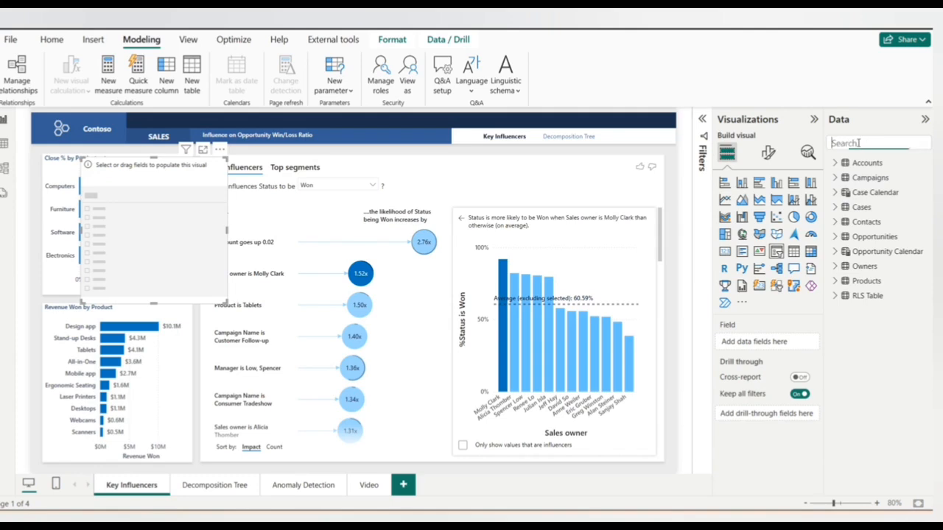
text(reg)
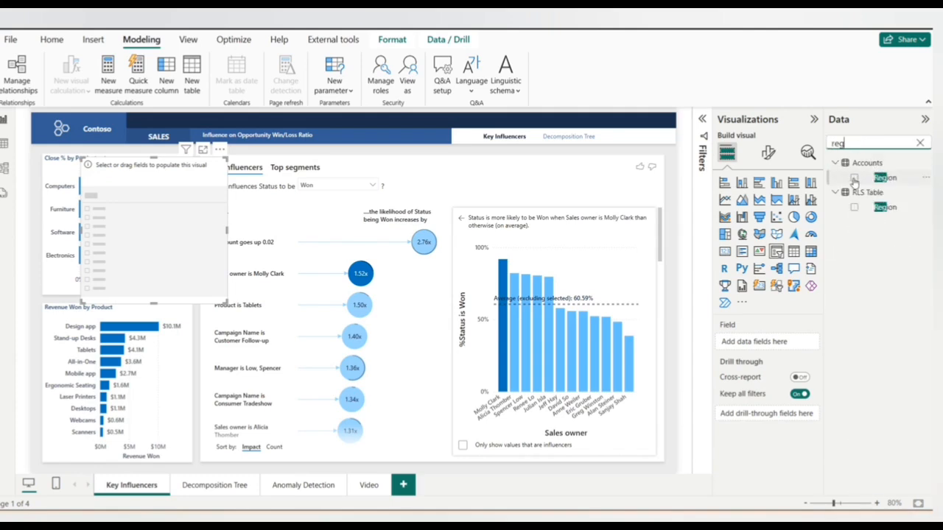
click(854, 178)
drag(145, 171, 267, 172)
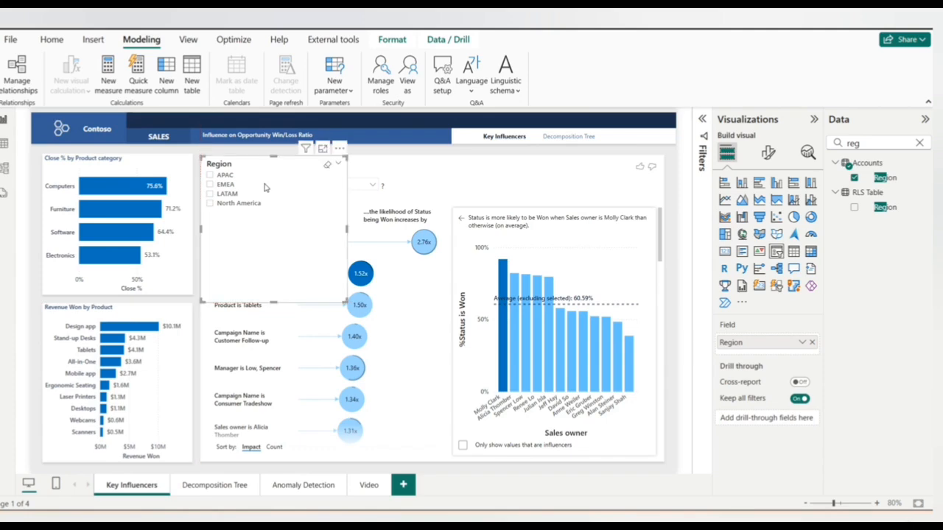
drag(279, 302, 271, 215)
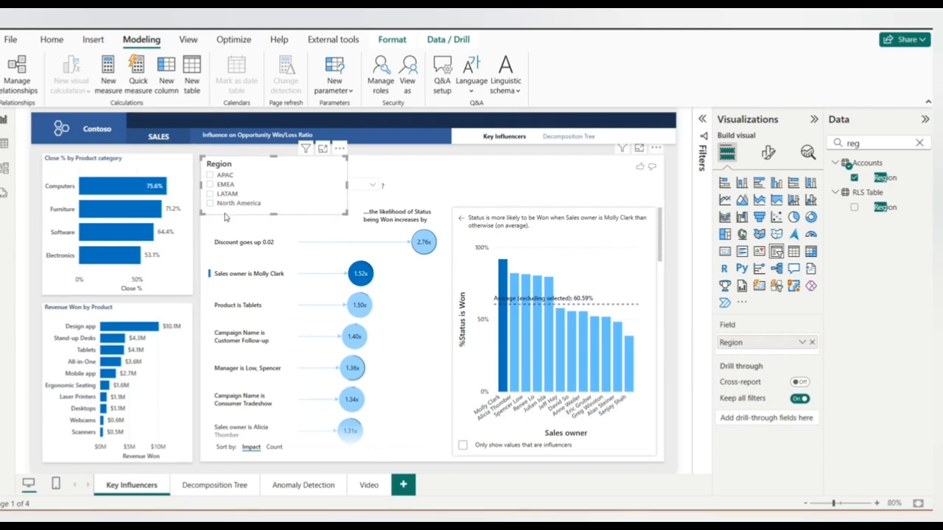
- Filter the page to North America with the Region slicer to compare the visuals, and clear the selection
click(220, 205)
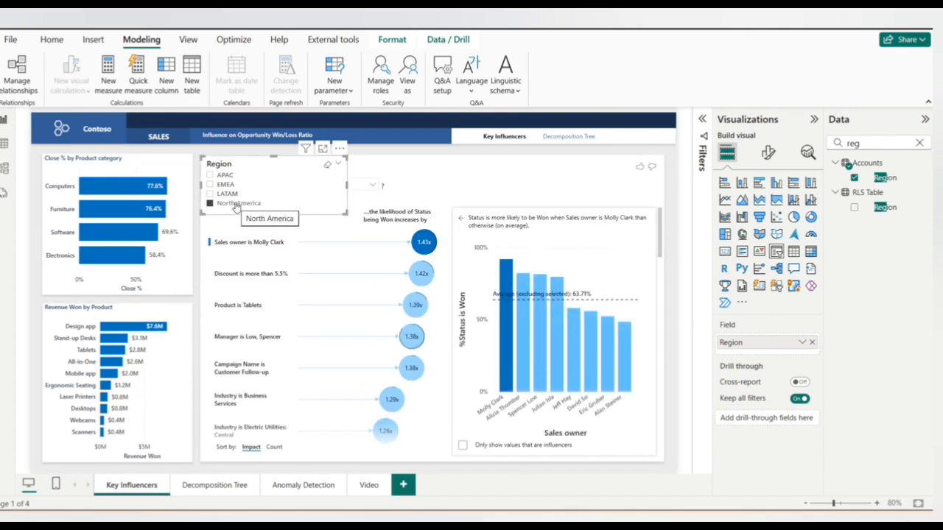
click(235, 206)
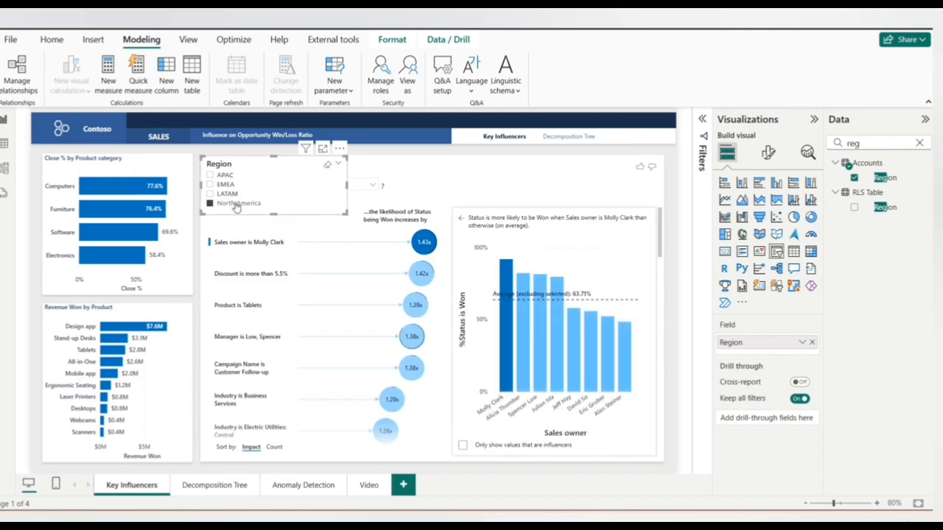
- Check the Region slicer's options under the North America role with the test user's email, and leave the role preview
click(408, 77)
click(403, 239)
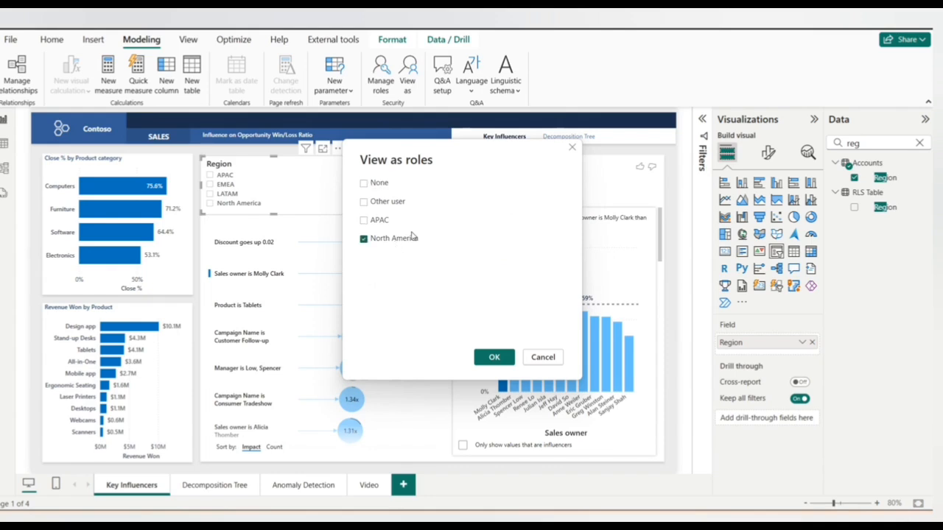
click(364, 202)
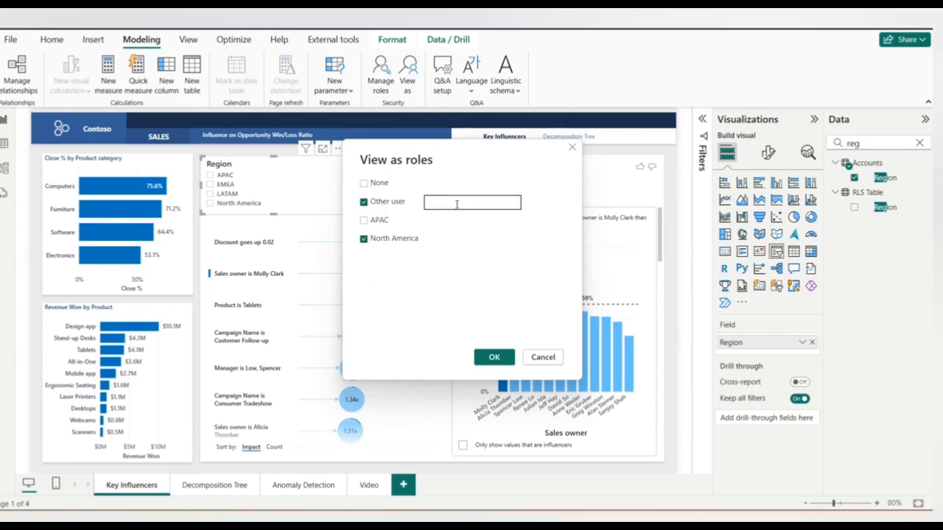
key(ctrl+v)
click(497, 356)
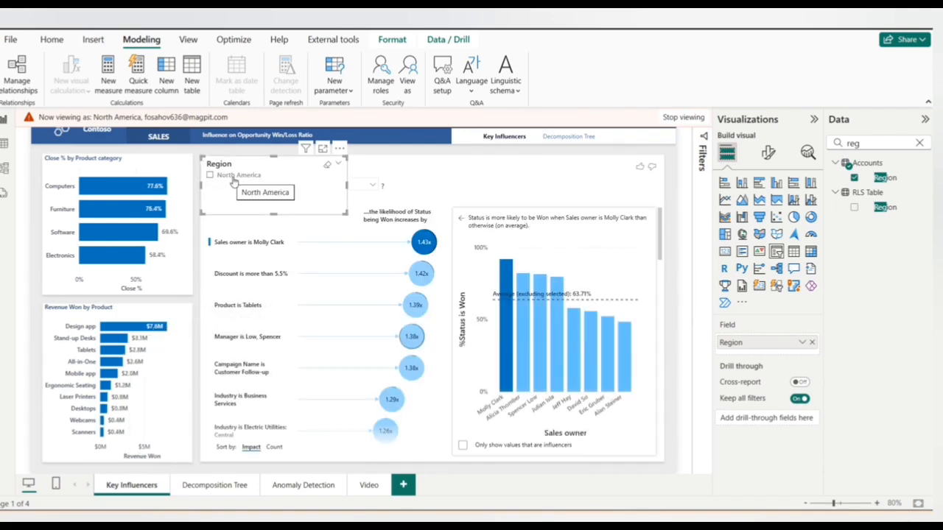
click(683, 118)
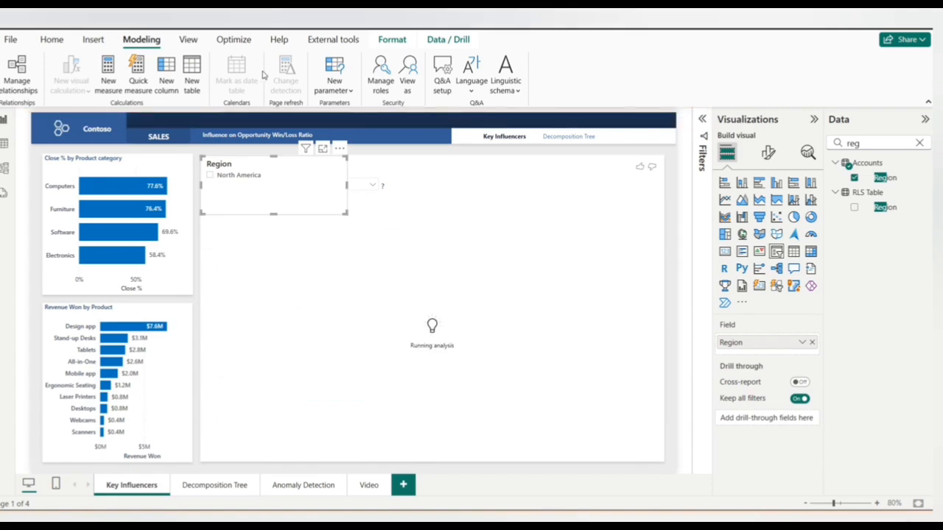
- Review the agenda items on the Video page and return to the Key Influencers page
click(51, 39)
click(373, 486)
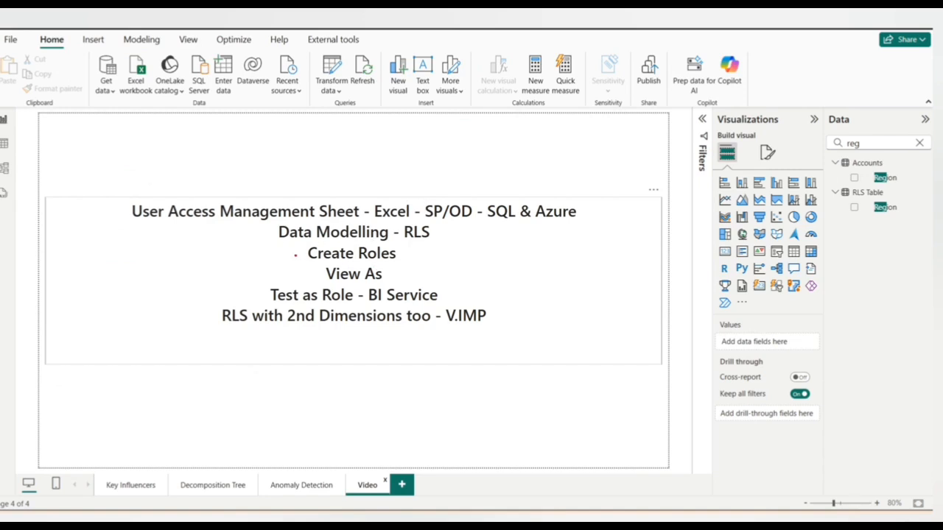
drag(295, 253, 385, 255)
drag(324, 274, 384, 274)
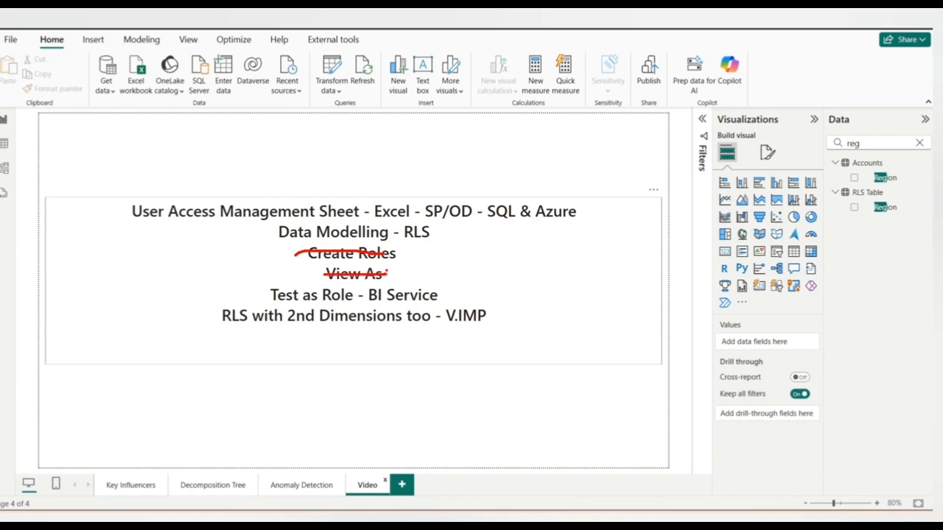
key(Escape)
click(129, 486)
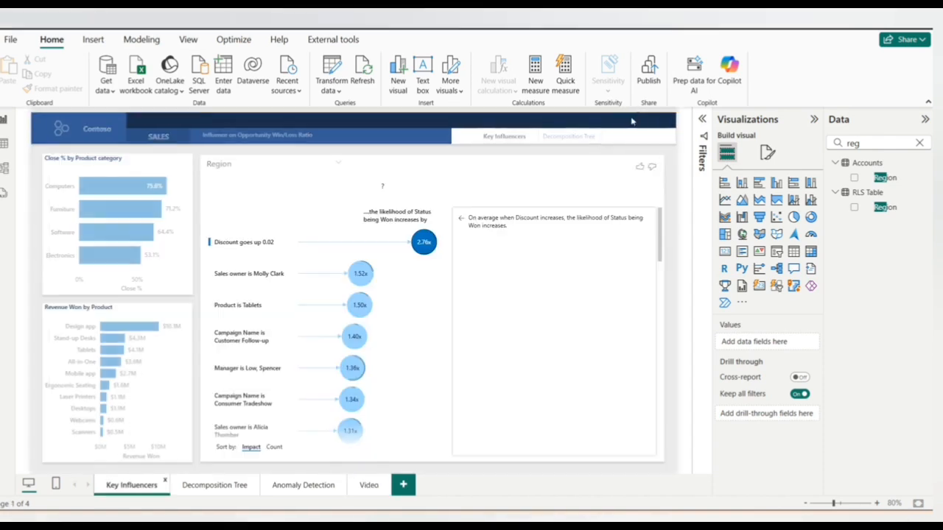
- Save the report and publish it to the Indian Paradise Trainer workspace, replacing the existing semantic model
click(649, 70)
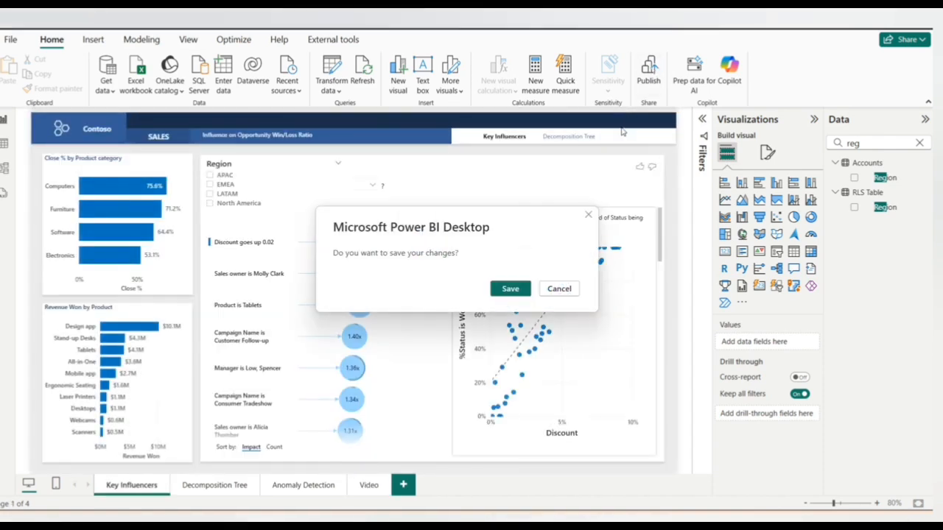
click(516, 293)
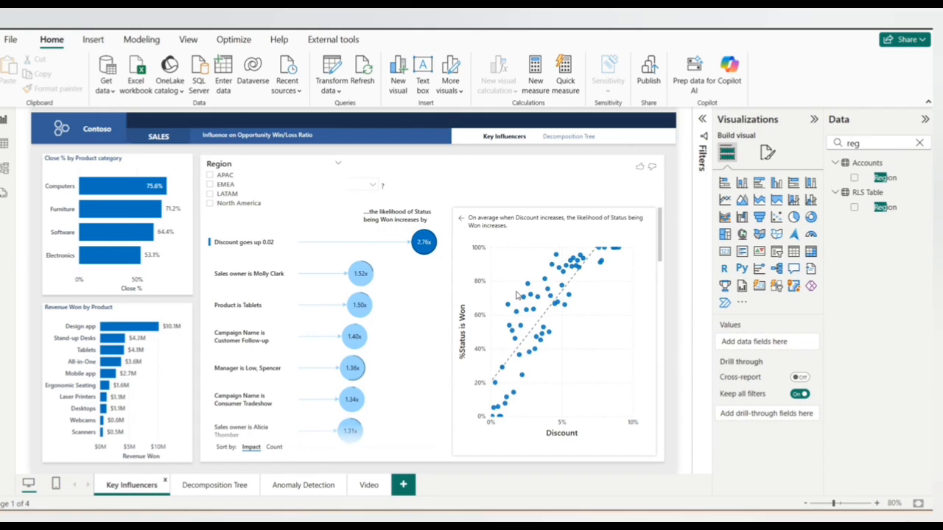
click(358, 234)
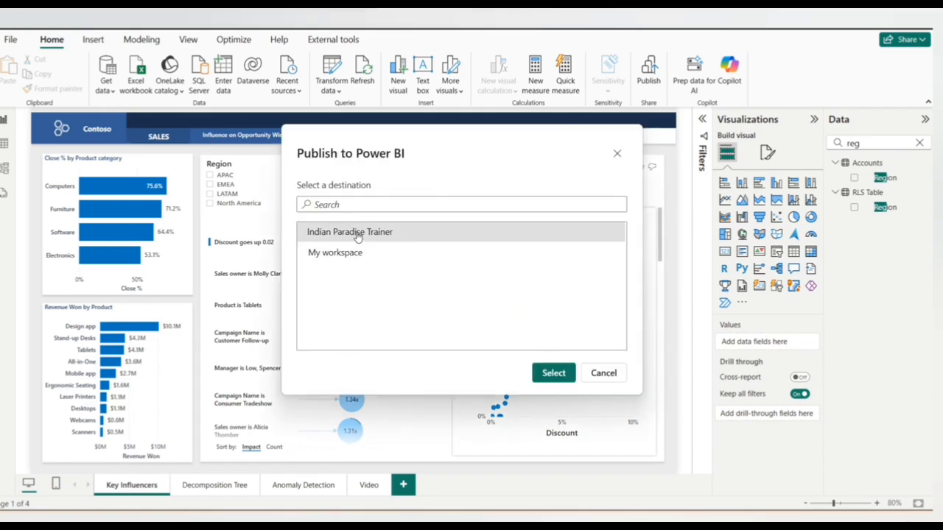
click(560, 375)
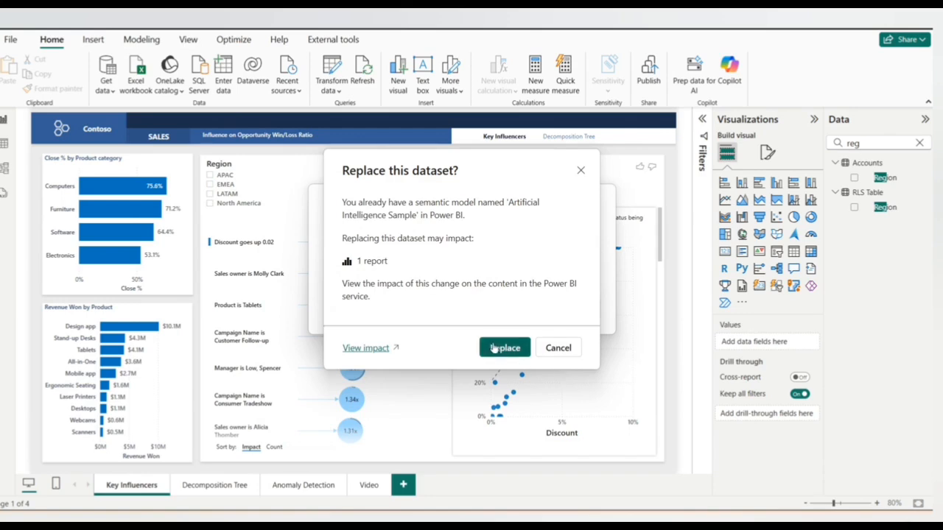
click(501, 349)
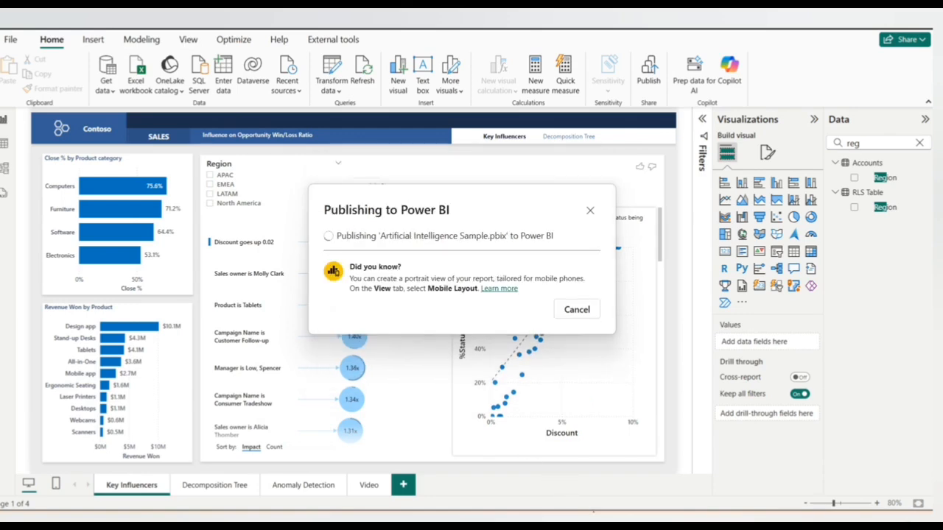
- Switch to the Power BI Service in Chrome and open the row-level security settings of the Artificial Intelligence Sample semantic model
mouse_move(598, 522)
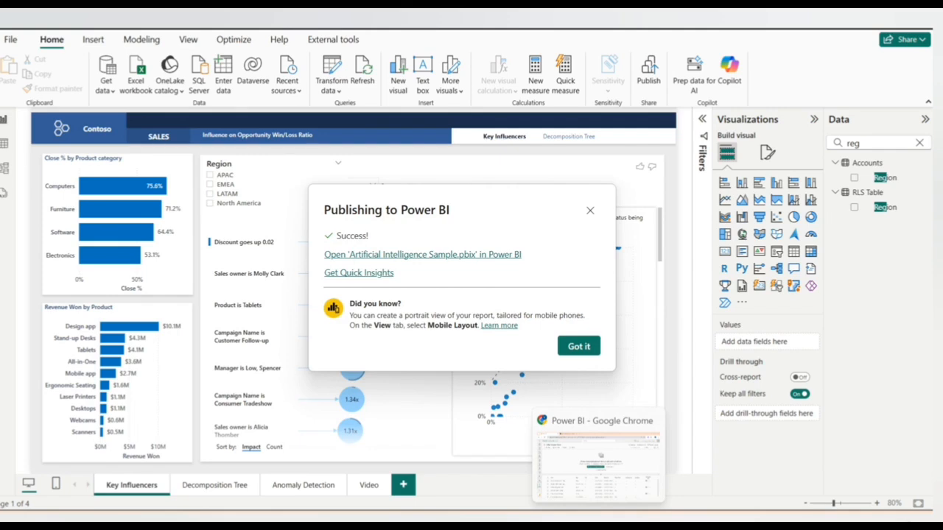
click(599, 522)
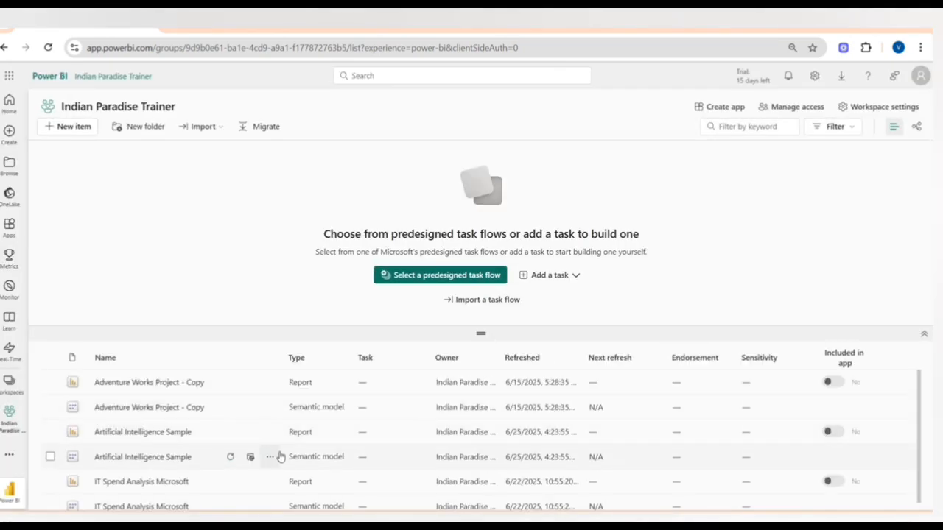
click(270, 458)
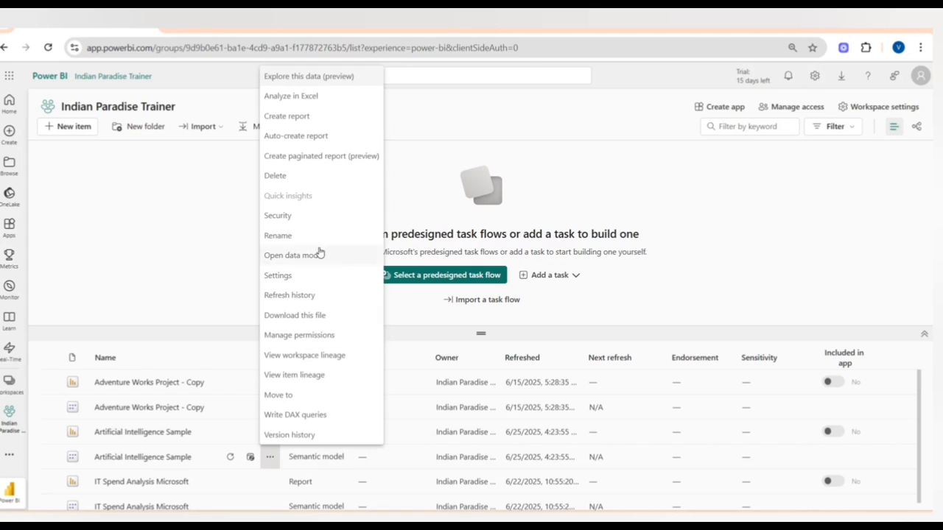
click(290, 218)
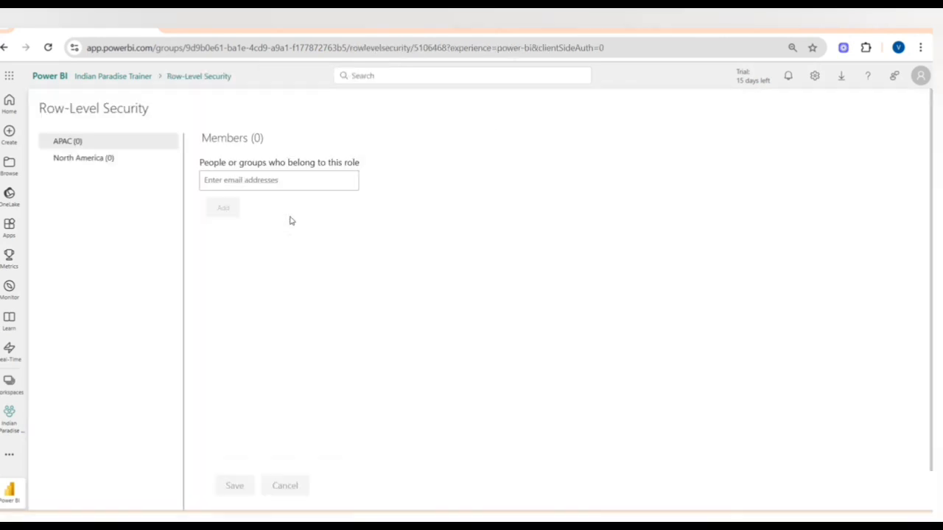
- Add the signed-in test user as a member of the North America role, checking the account's e-mail in the profile, and save
click(95, 159)
click(247, 181)
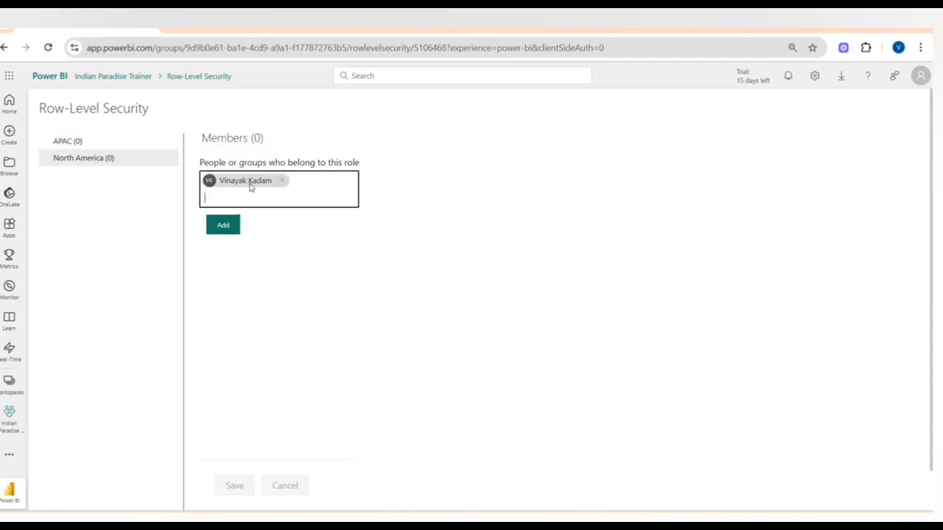
click(920, 75)
triple_click(830, 140)
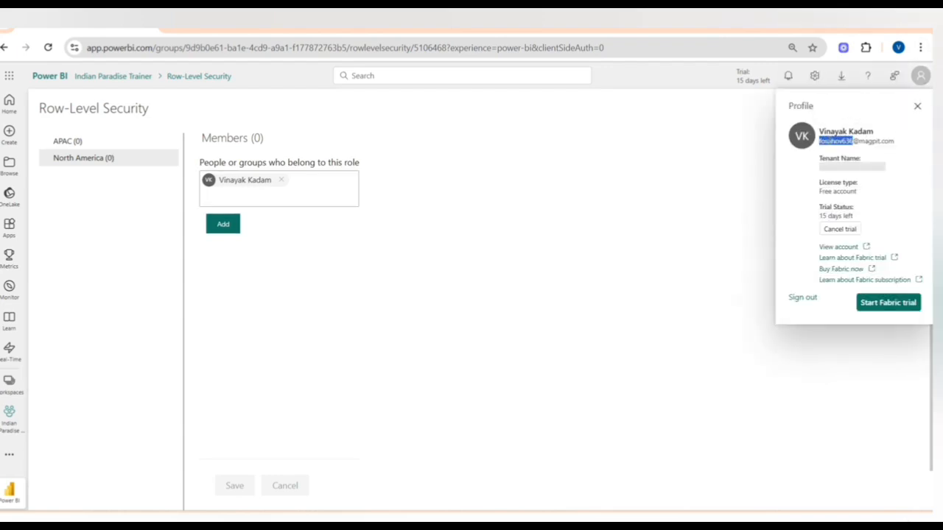
drag(830, 140, 782, 140)
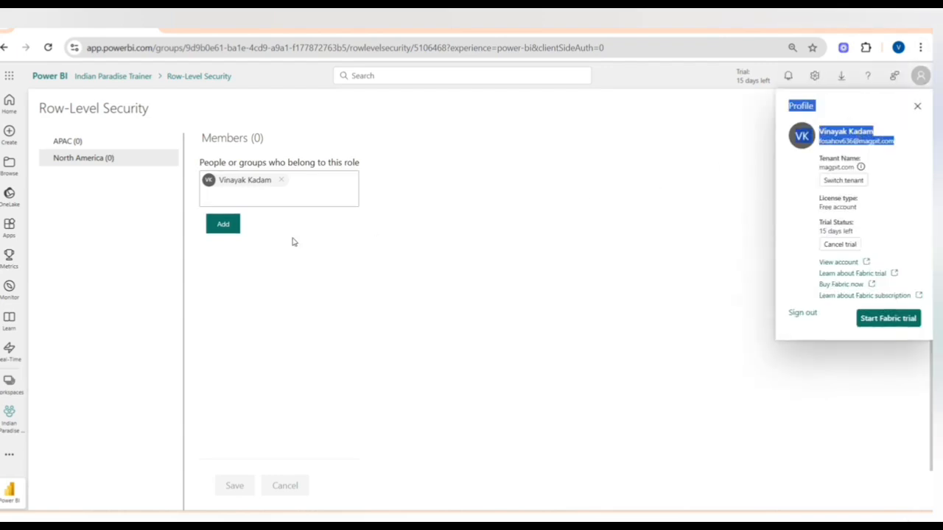
click(224, 225)
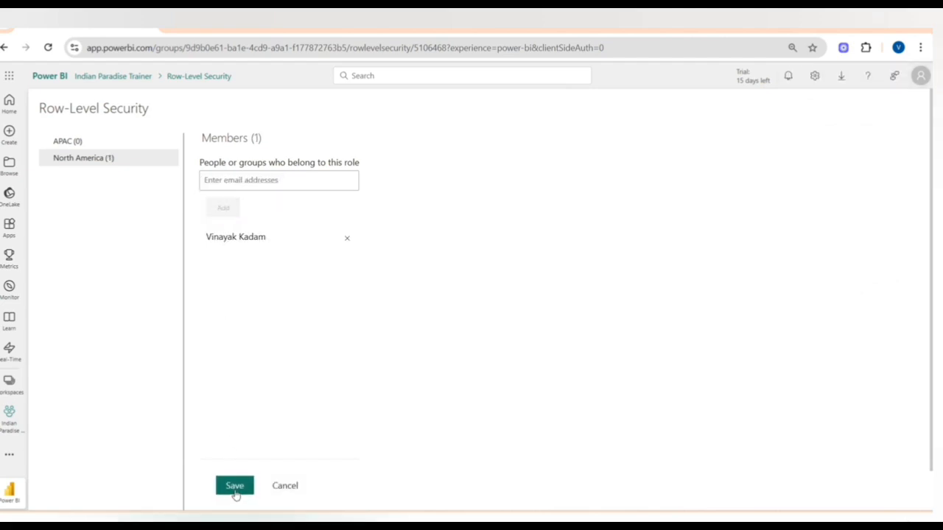
click(235, 488)
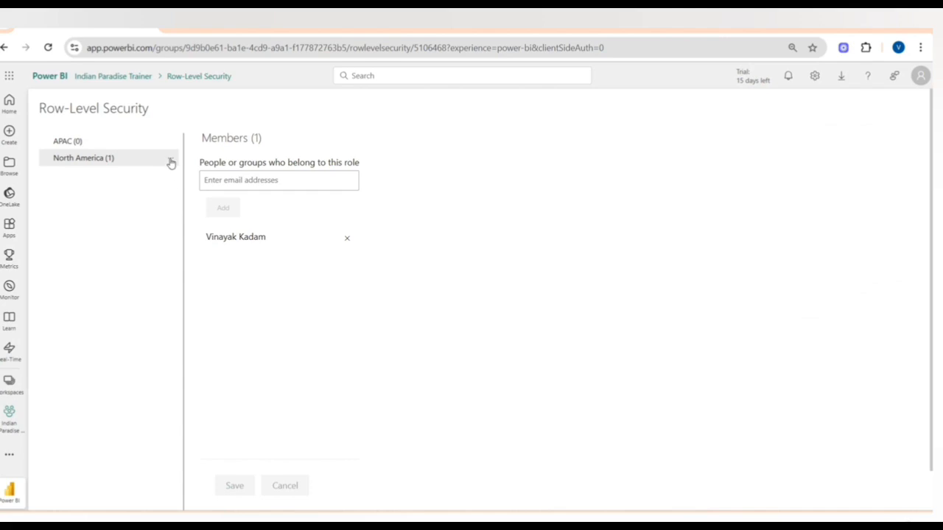
- Test the report as the North America role, inspect the Design app revenue, and return to the Row-Level Security page
click(171, 162)
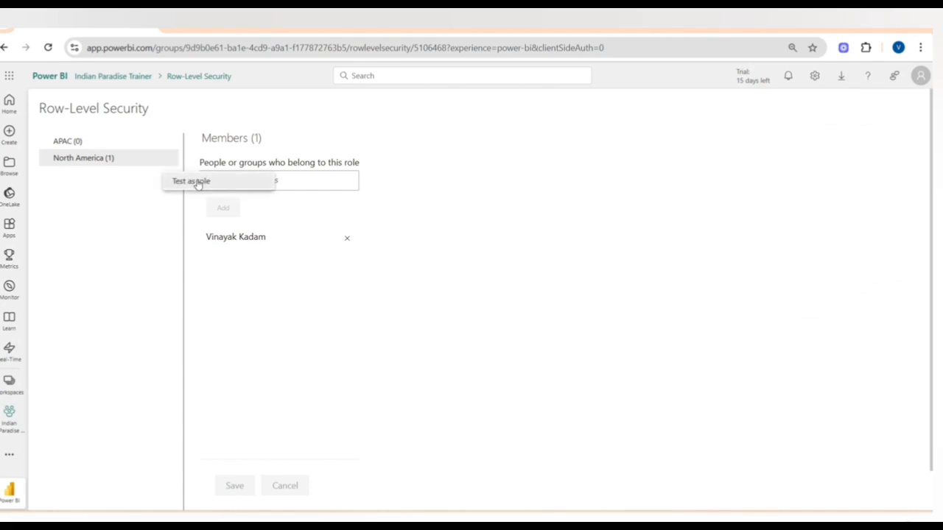
click(197, 183)
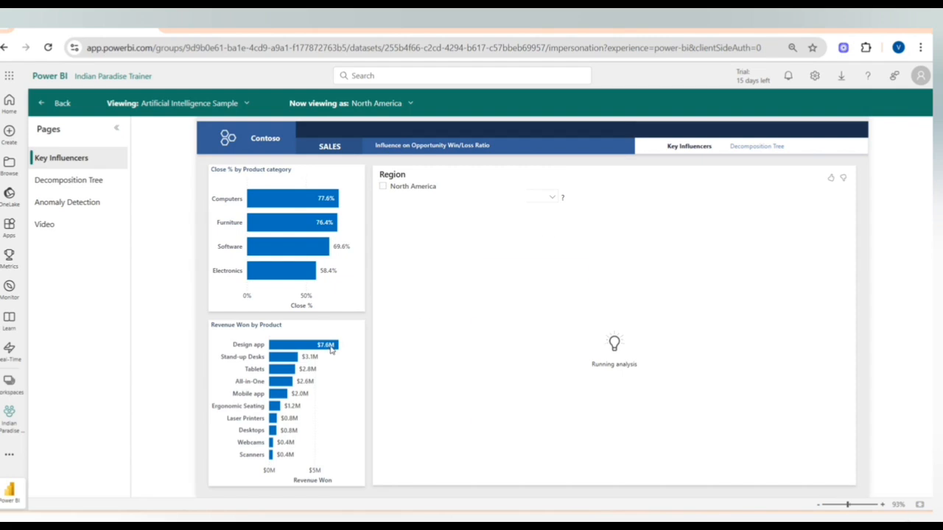
mouse_move(331, 350)
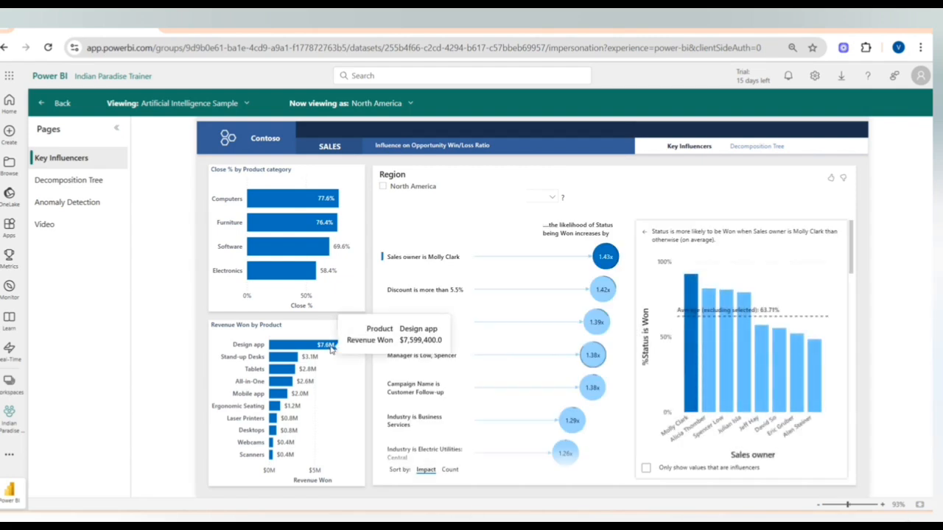
click(61, 104)
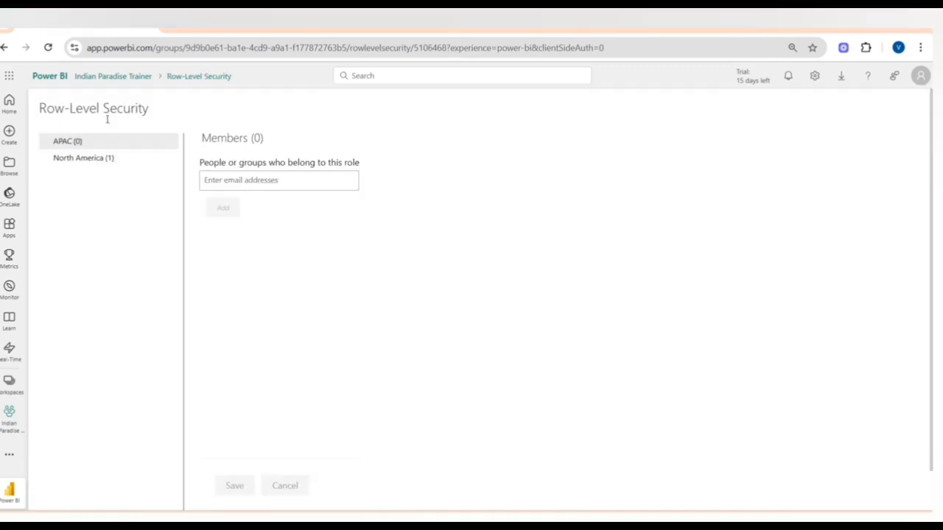
- Switch back to Power BI Desktop, dismiss the publishing dialog, and show the agenda on the Video page
mouse_move(625, 524)
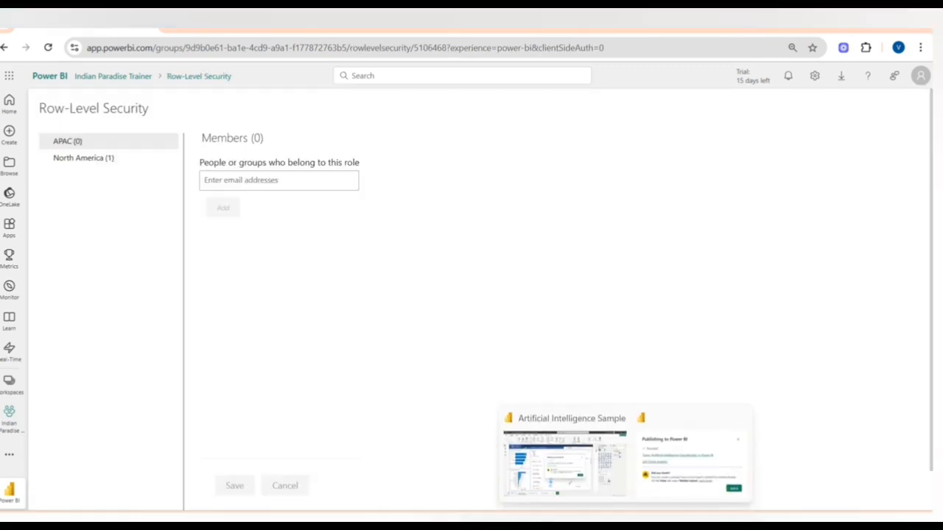
click(691, 454)
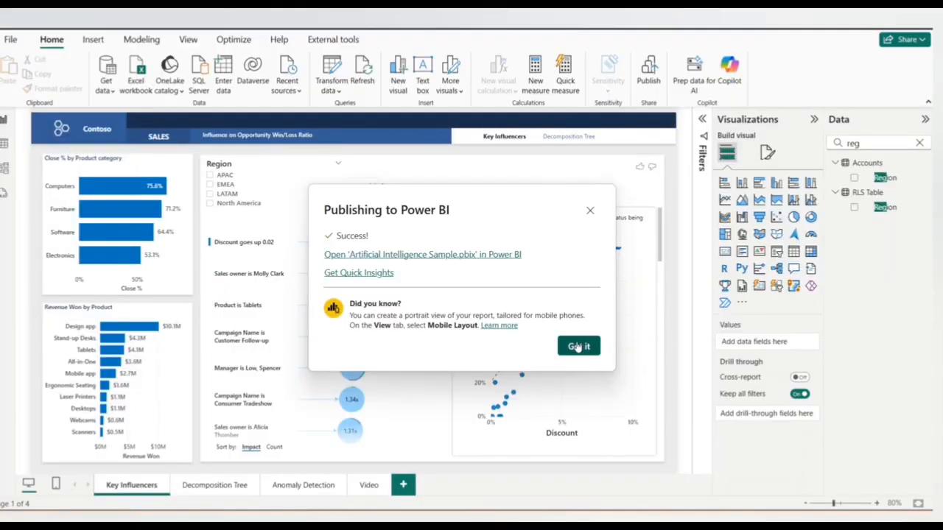
click(579, 347)
click(368, 484)
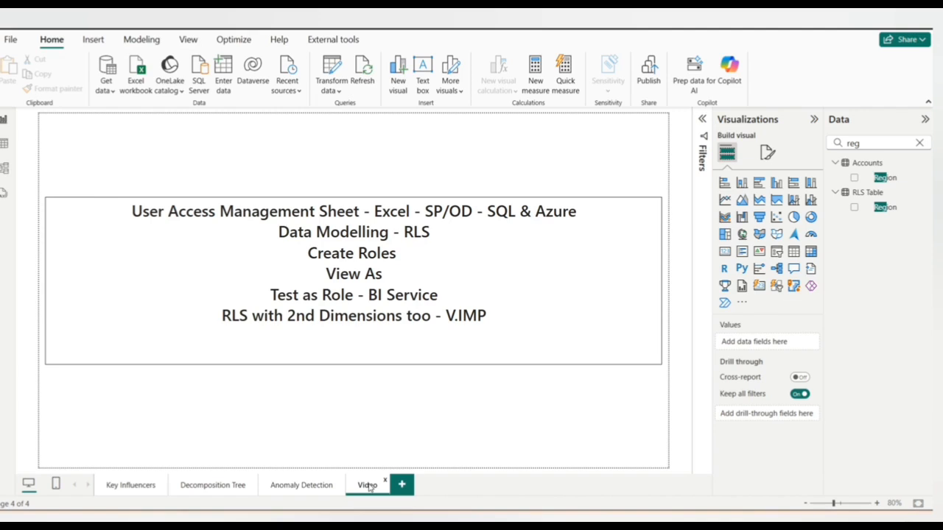
- Compare the RLS Table and Accounts data for a second security dimension, and return to the report view
click(4, 144)
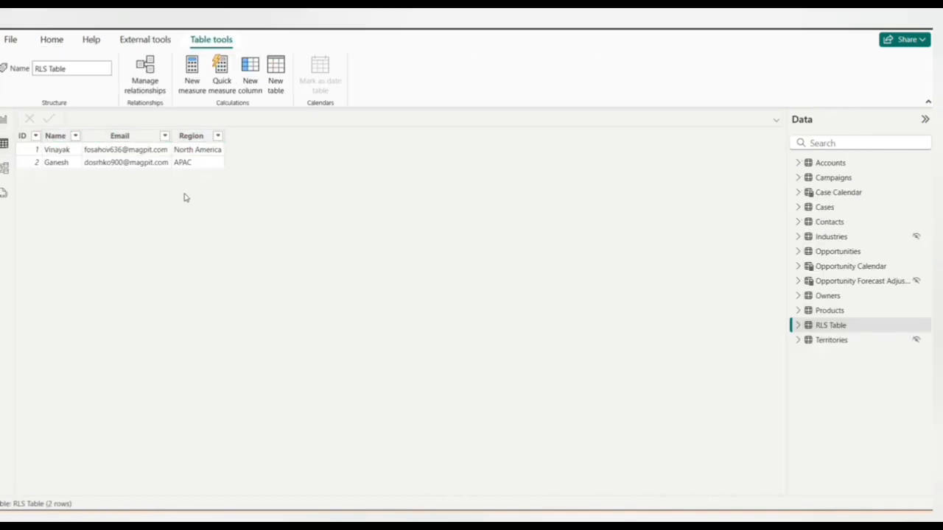
click(49, 42)
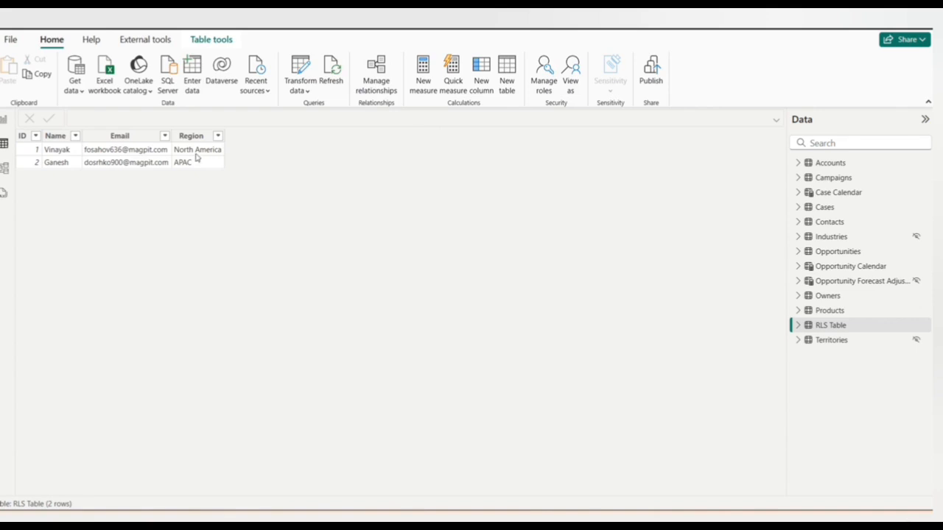
click(827, 162)
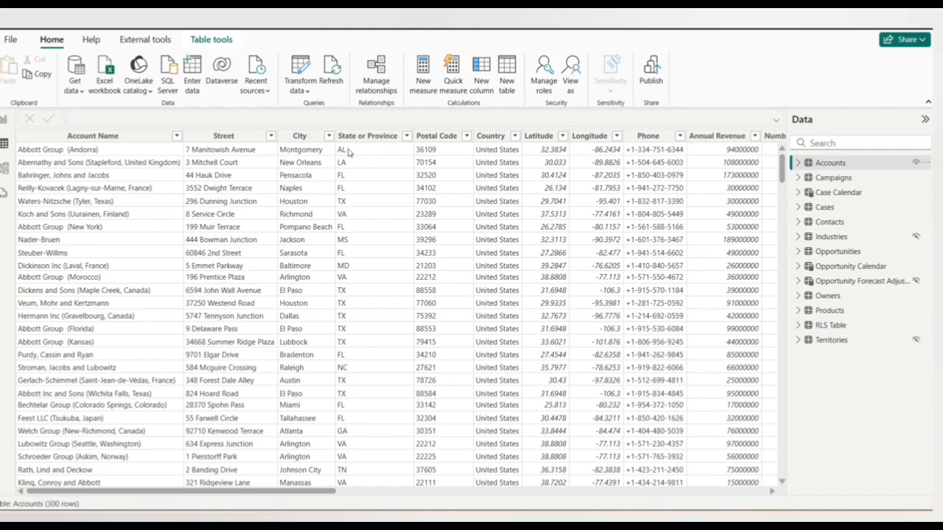
click(3, 120)
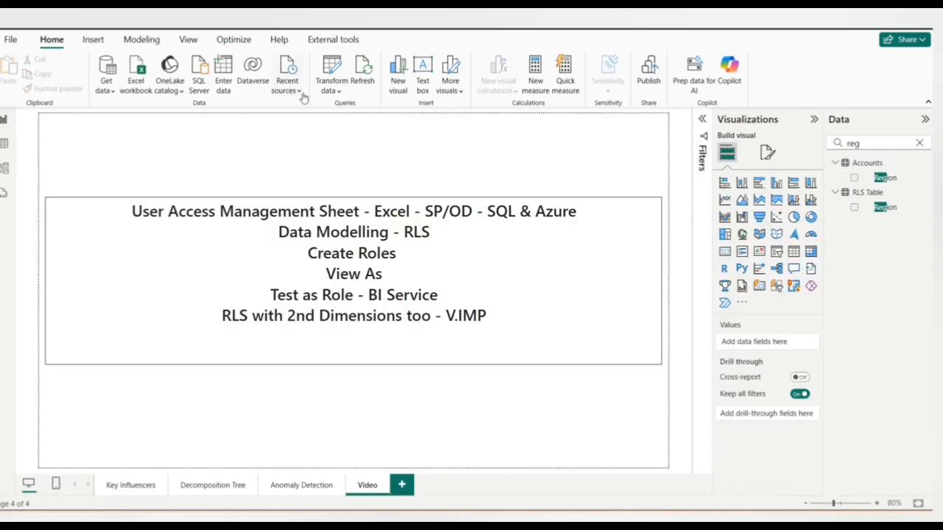
- Edit the RLS Table's source in Power Query and add a column named Postal Code
click(327, 69)
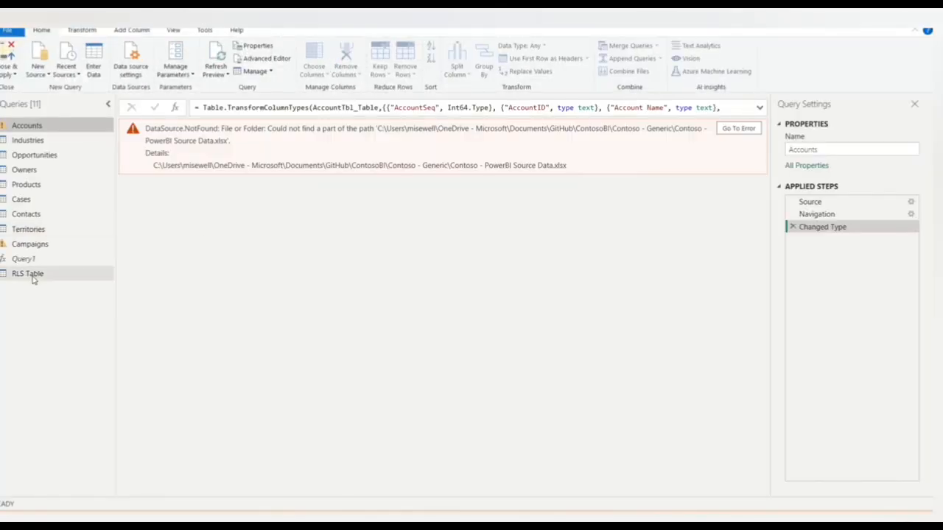
click(31, 278)
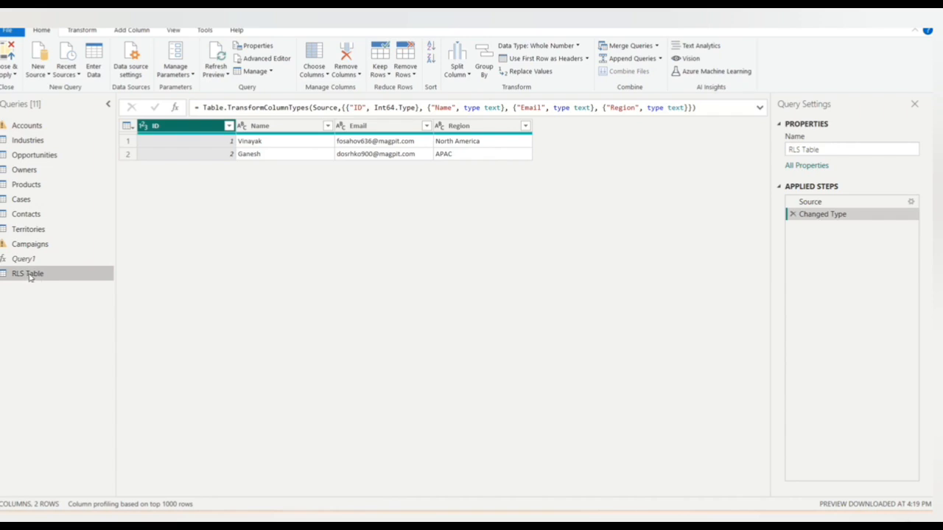
click(903, 202)
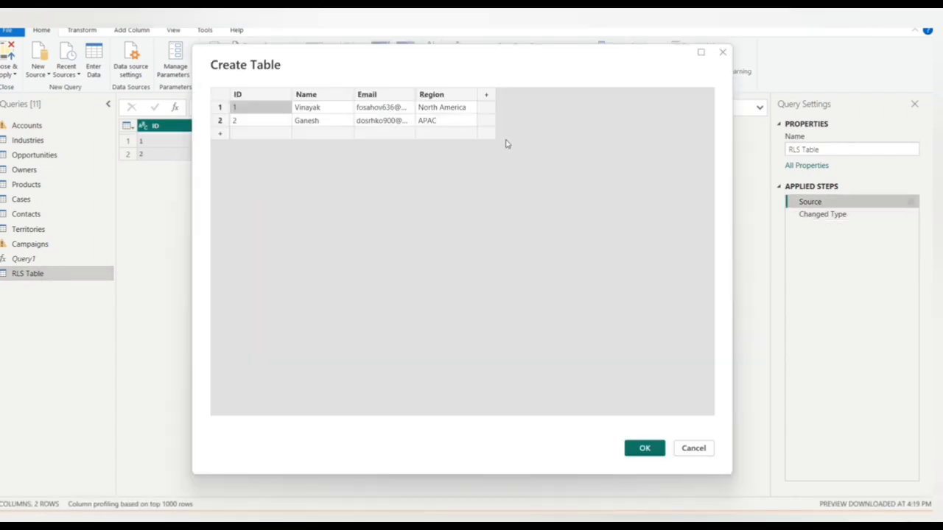
click(488, 97)
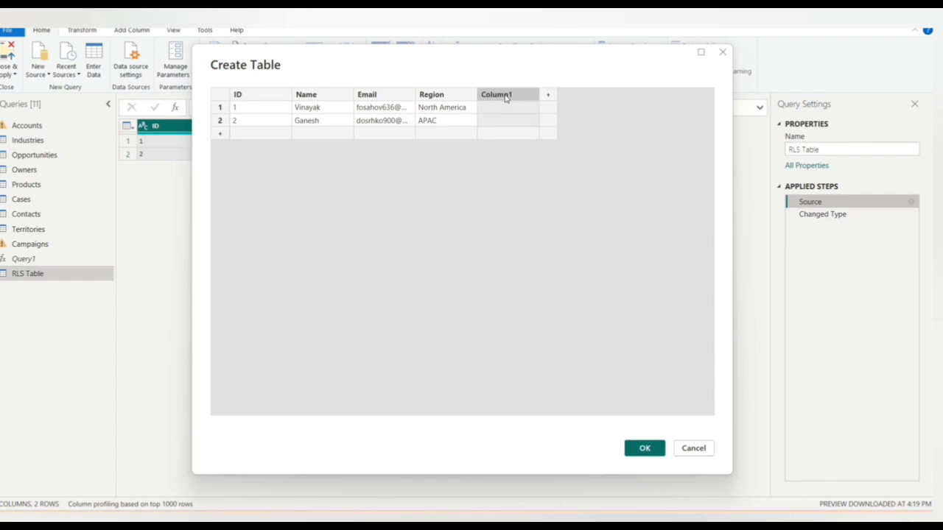
double_click(506, 98)
text(Postal Code)
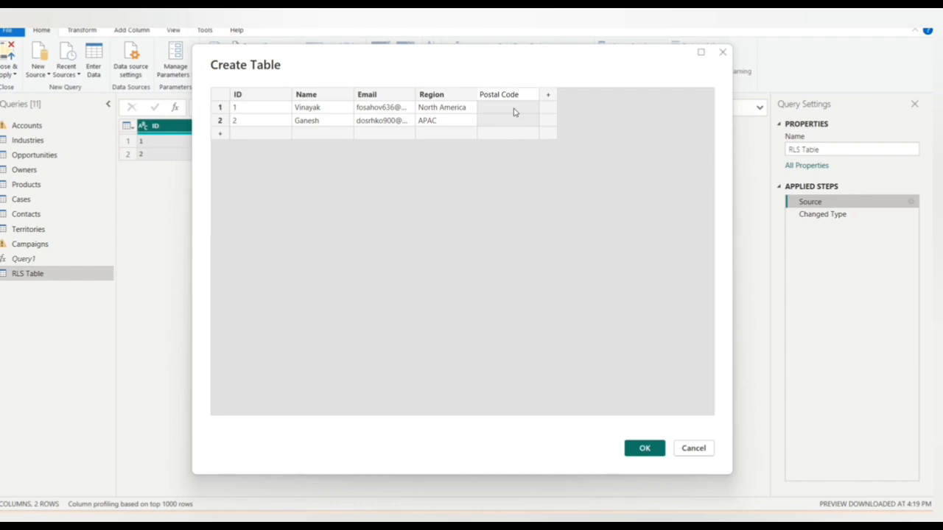
- Enter postal code 36109 for the North America row and 53278 for the APAC row, and confirm the table
click(515, 112)
text(3)
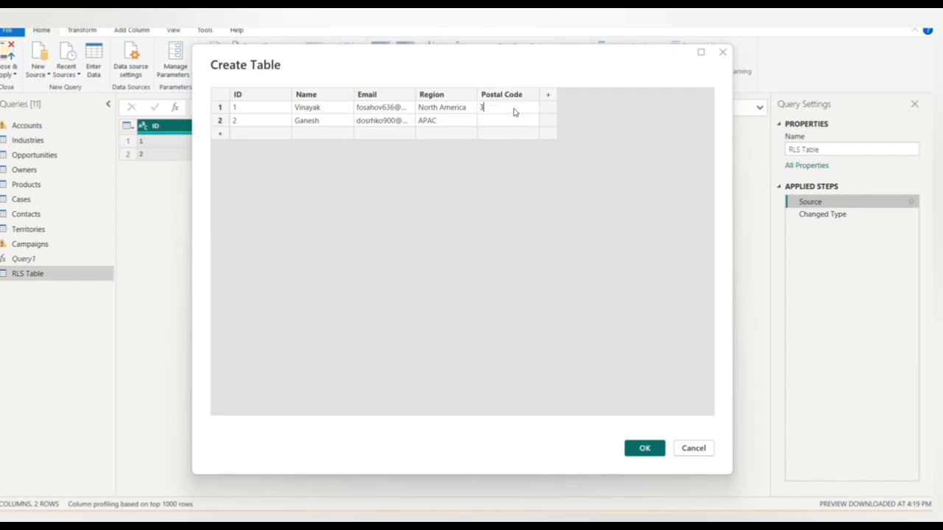
text(6109)
click(500, 121)
text(53278)
click(647, 454)
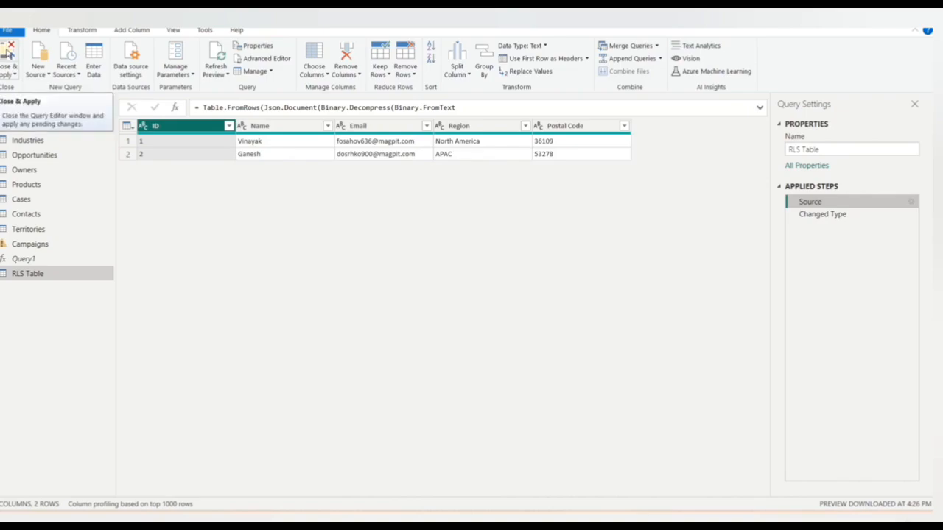
- Apply the query changes to the model and check the RLS Table's rows in the Table view
click(9, 54)
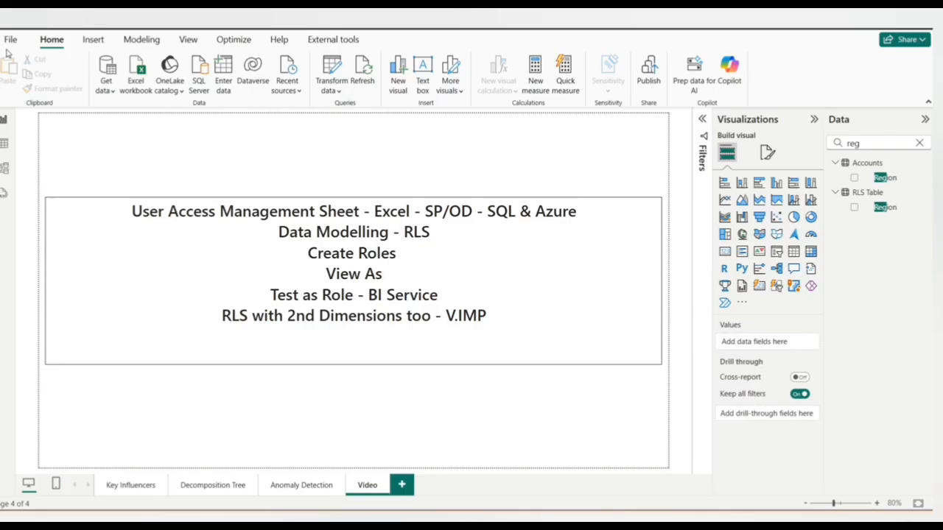
click(4, 145)
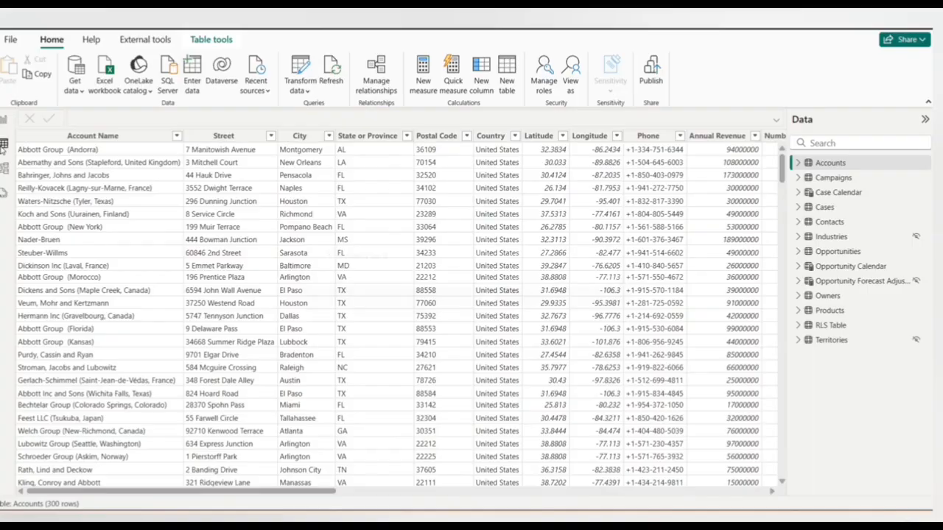
click(830, 326)
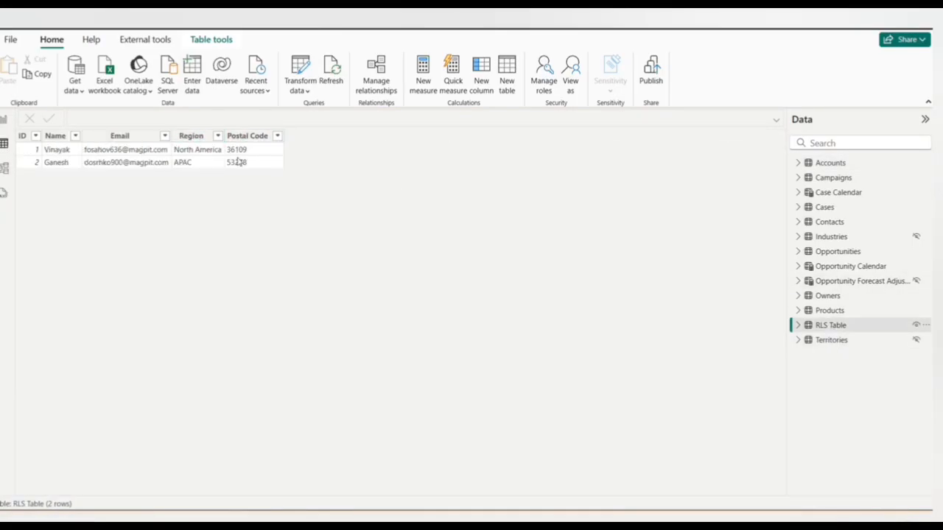
- Return to the report view and create a new security role named 36109
click(2, 122)
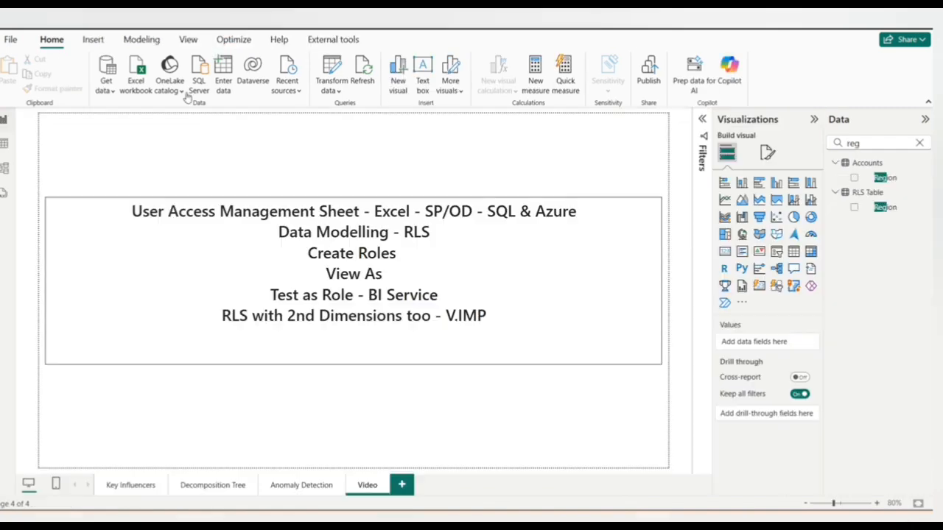
click(144, 40)
click(382, 70)
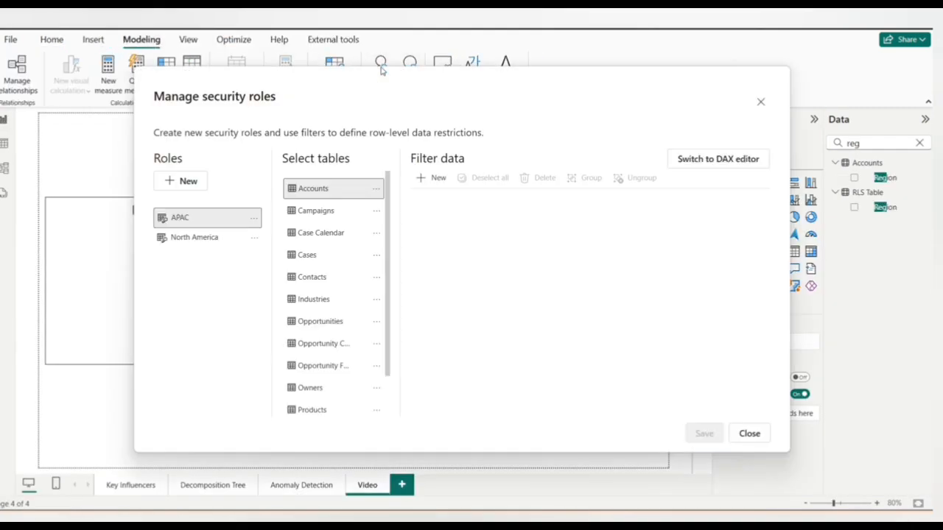
click(185, 182)
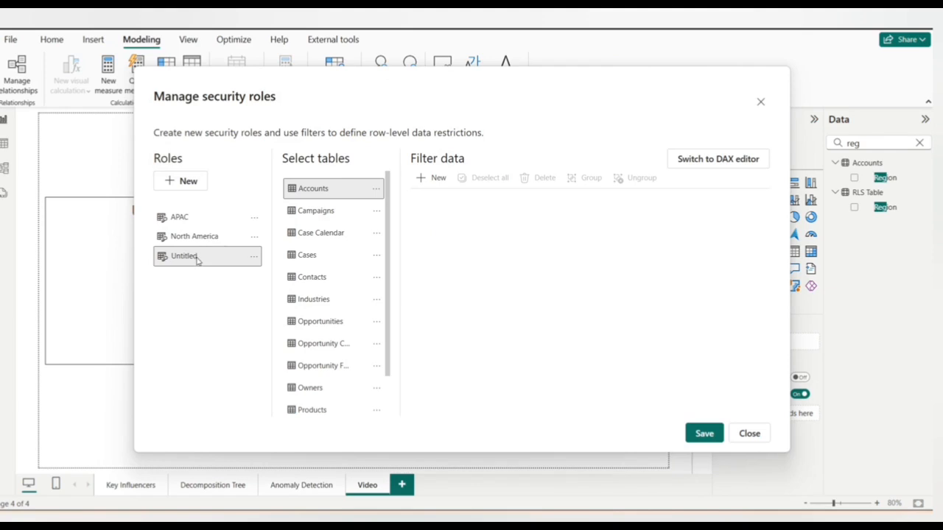
click(197, 256)
key(BackSpace)
key(BackSpace)
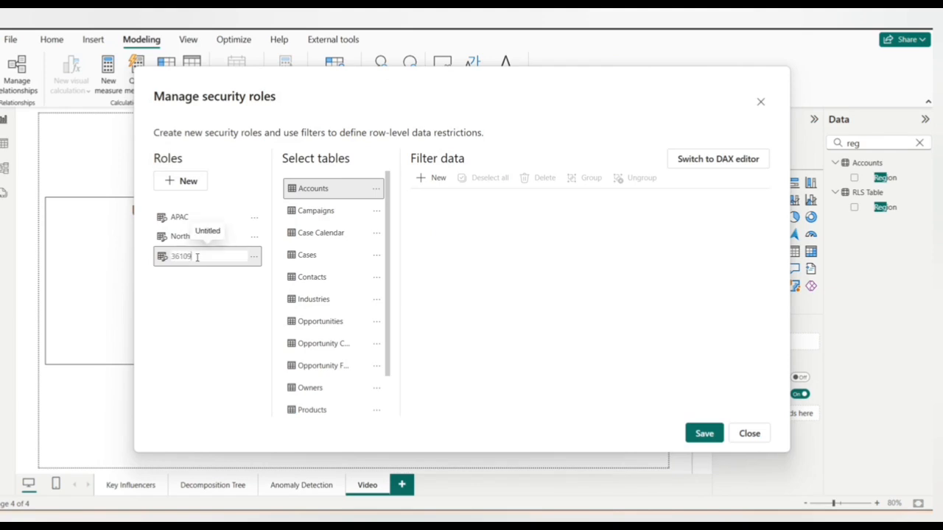
text(36109)
click(226, 313)
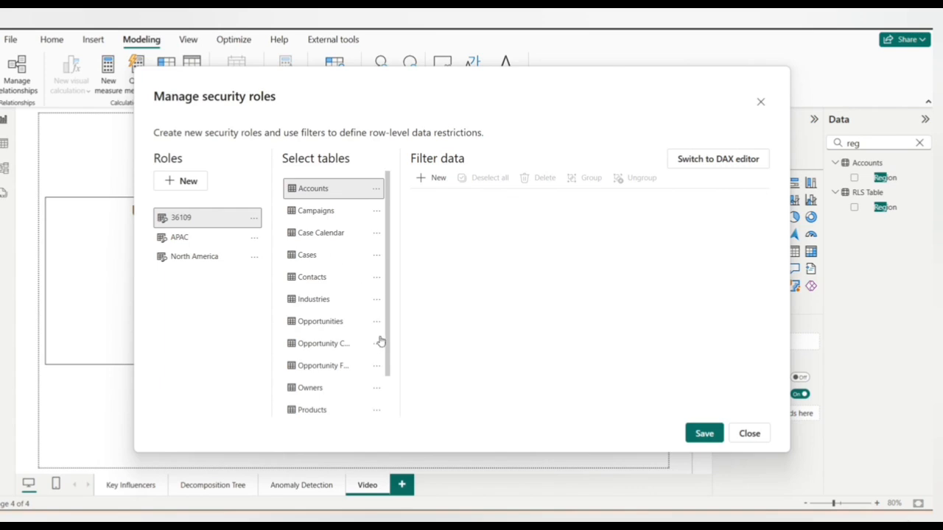
- Filter the RLS Table for the 36109 role with USERPRINCIPALNAME() = 'RLS Table'[Email], and save the roles
scroll(376, 391, down, 2)
click(322, 383)
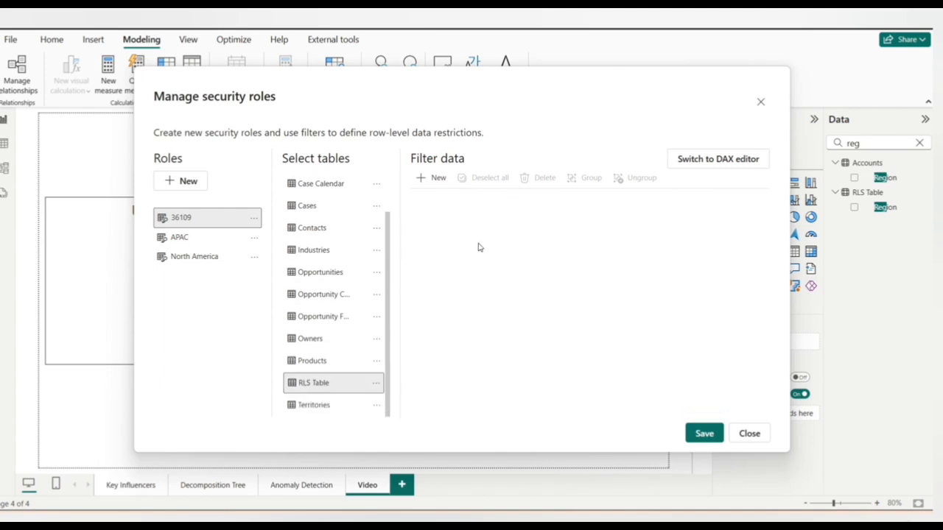
click(704, 160)
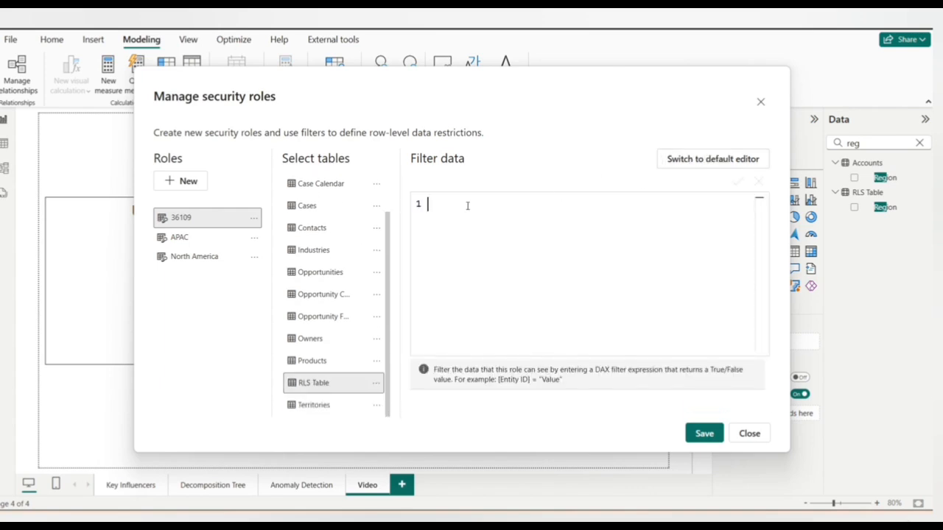
text(use)
key(Down)
key(Down)
key(Down)
key(Down)
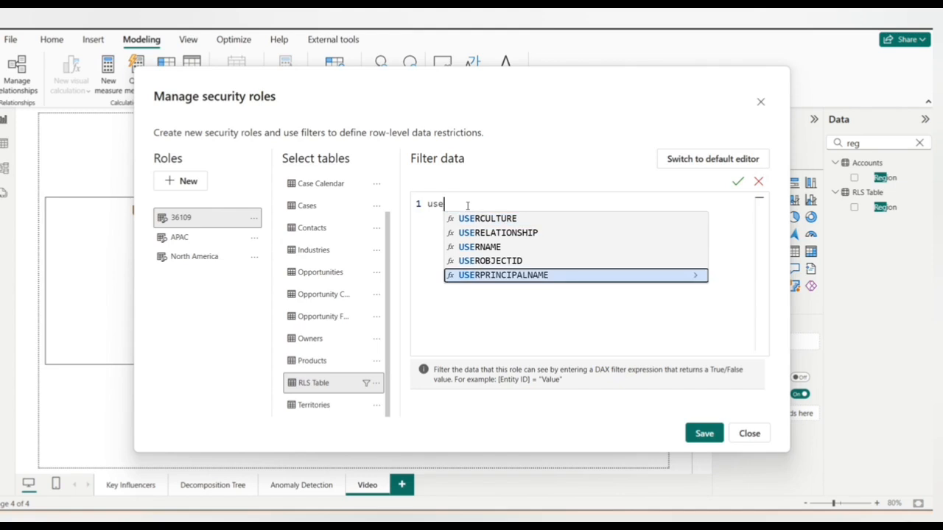
key(Tab)
text(=em)
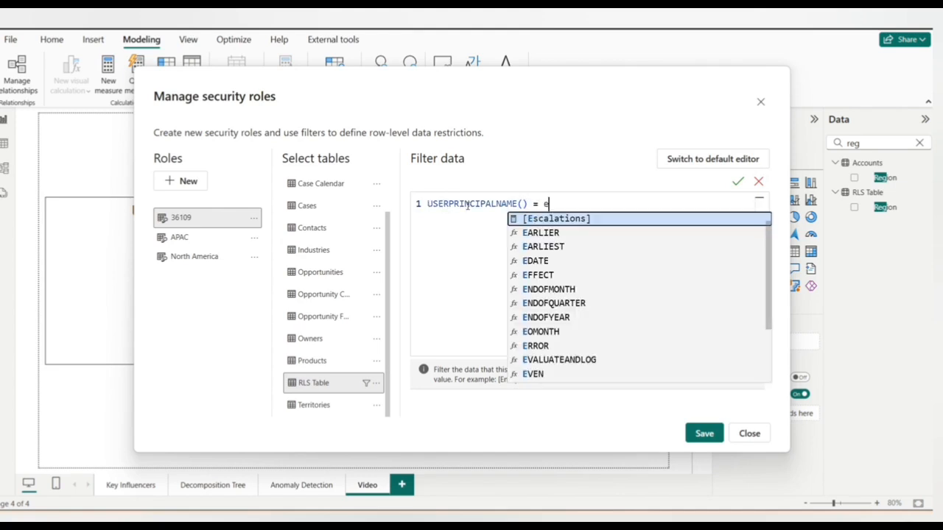
key(Tab)
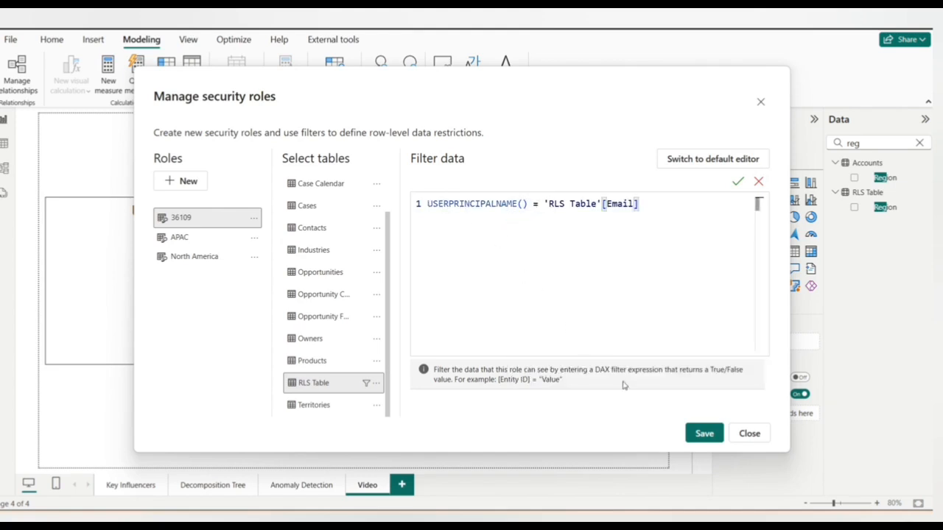
click(703, 434)
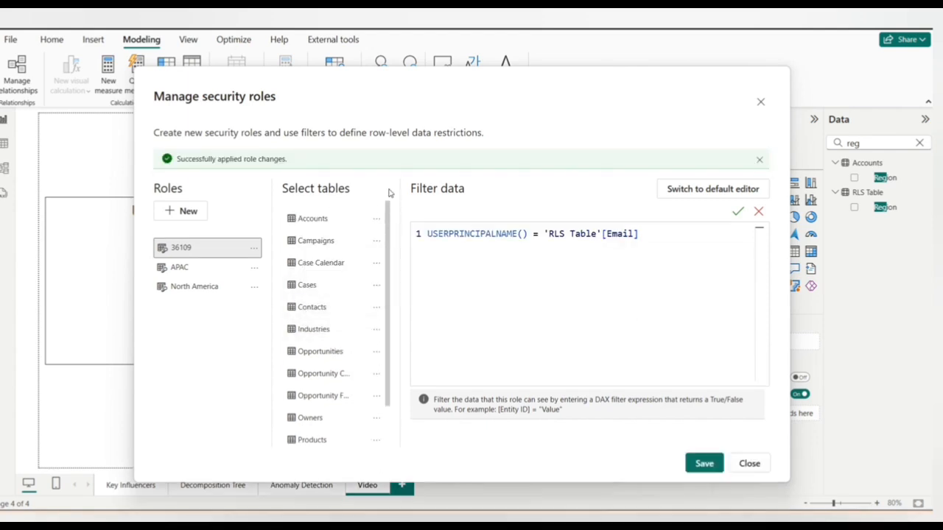
click(749, 464)
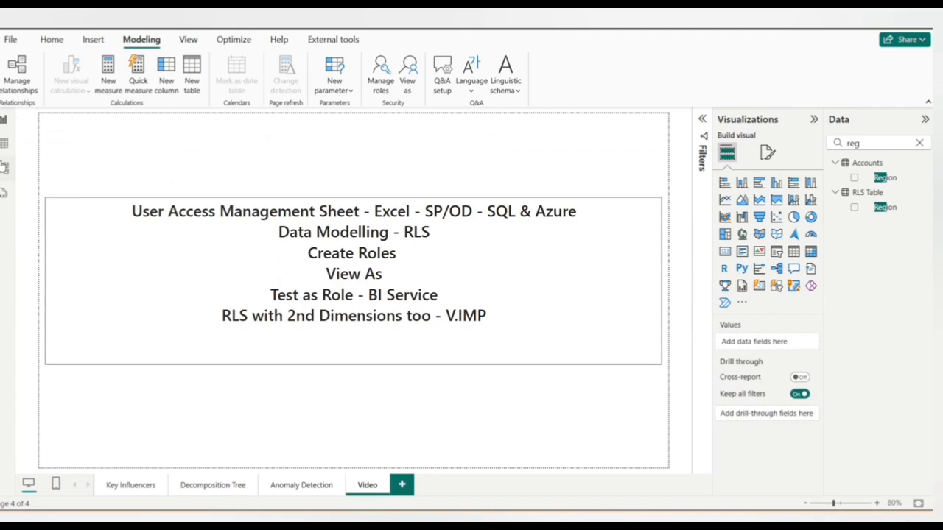
- Inspect the Accounts and RLS Table relationship in the Model view, enlarging the RLS Table card to show more fields
click(4, 169)
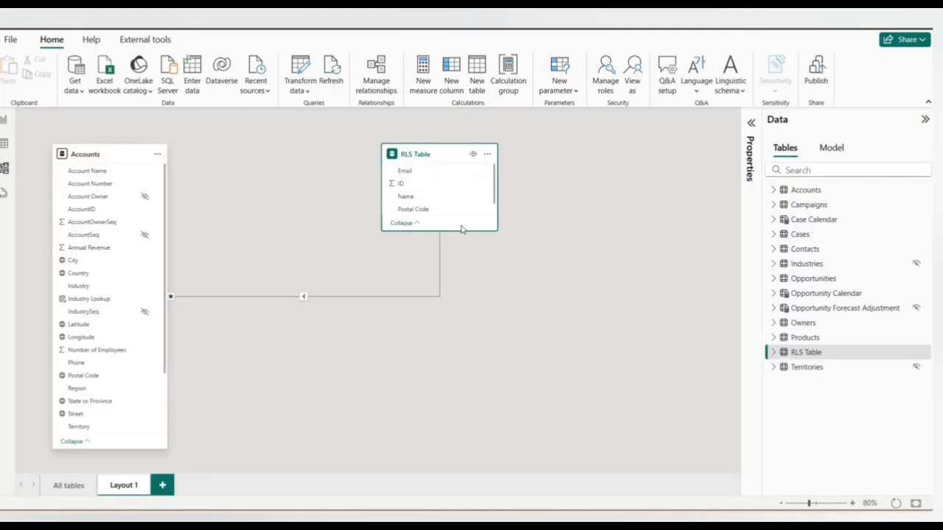
drag(451, 232, 454, 270)
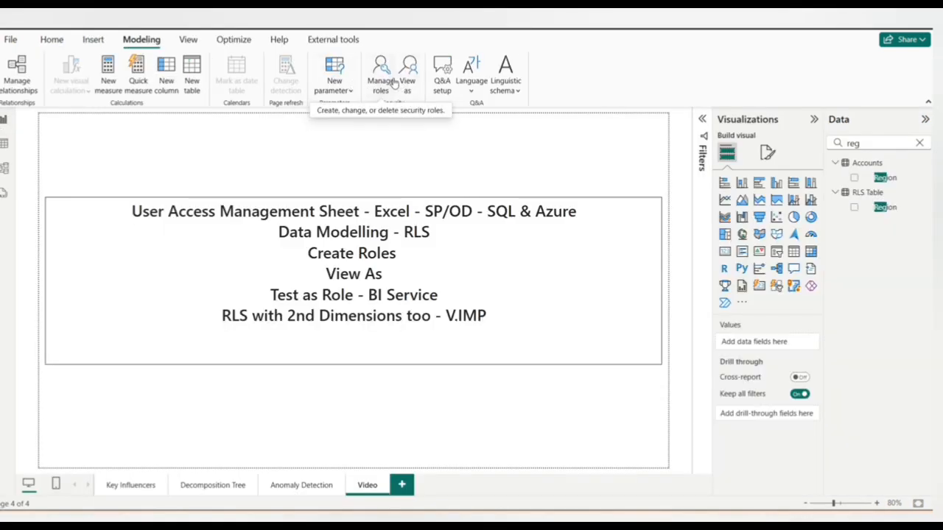
- Start a DAX filter on the Accounts table for the 36109 role with Accounts[Postal Code] in CALCULATETABLE(
click(382, 92)
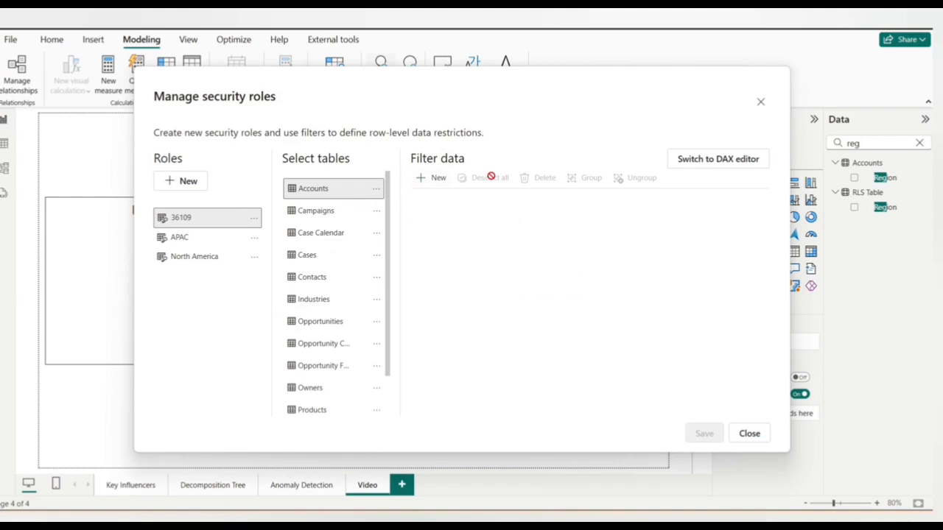
click(711, 162)
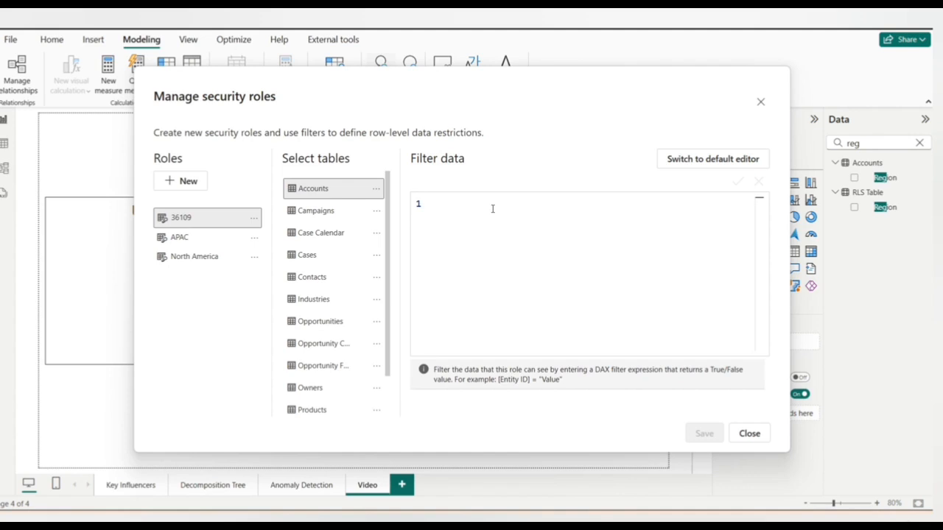
text(pos)
key(Tab)
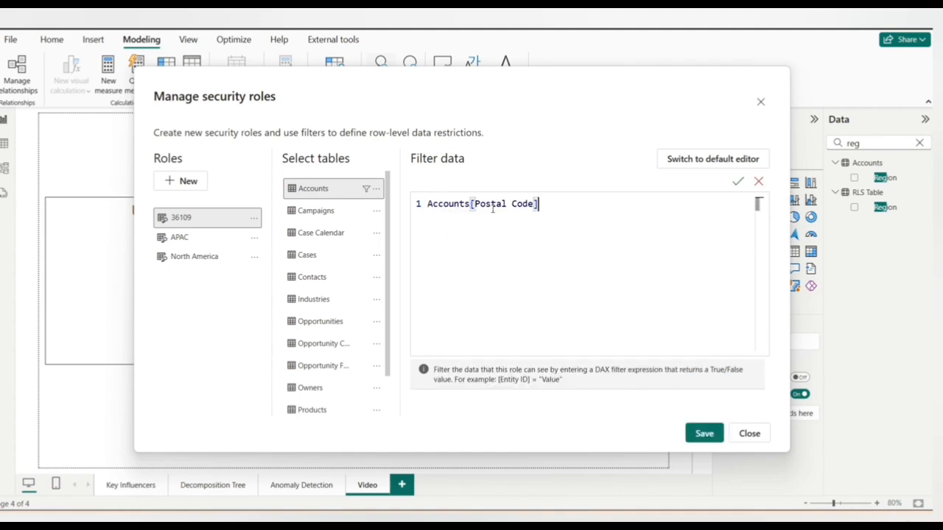
text(in cal)
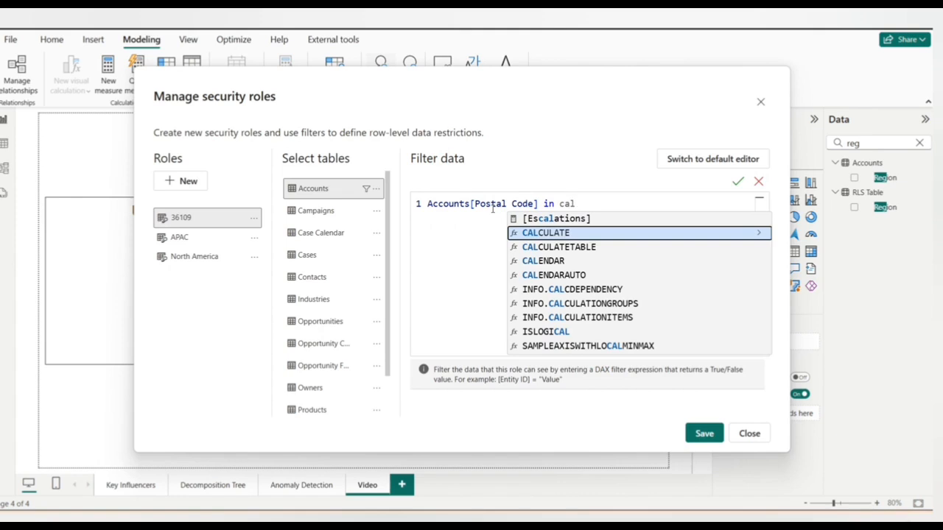
key(Down)
key(Tab)
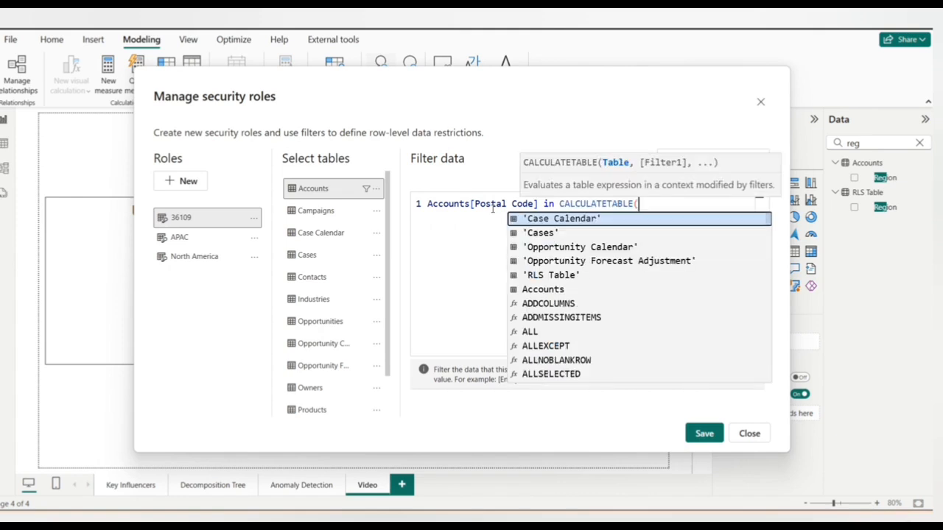
- Add VALUES('RLS Table'[Postal Code]) as the table argument of the CALCULATETABLE expression
text(va)
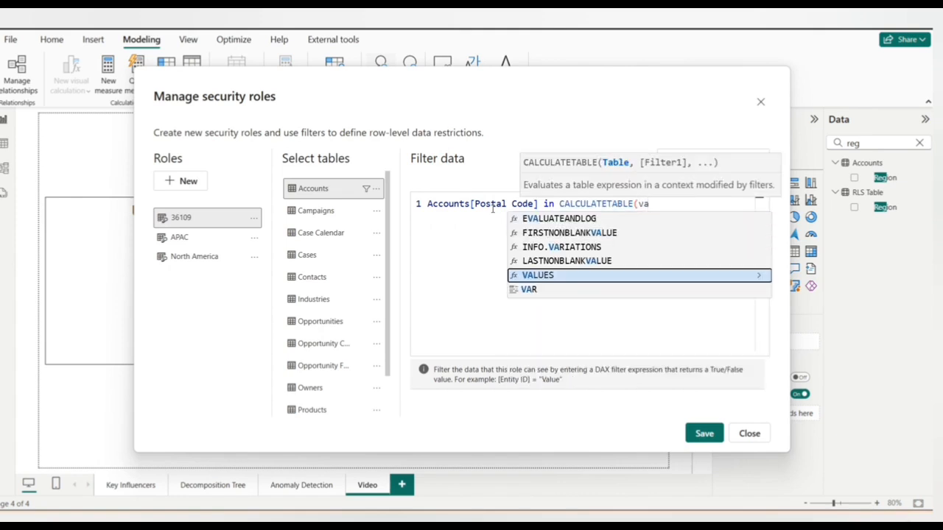
key(Tab)
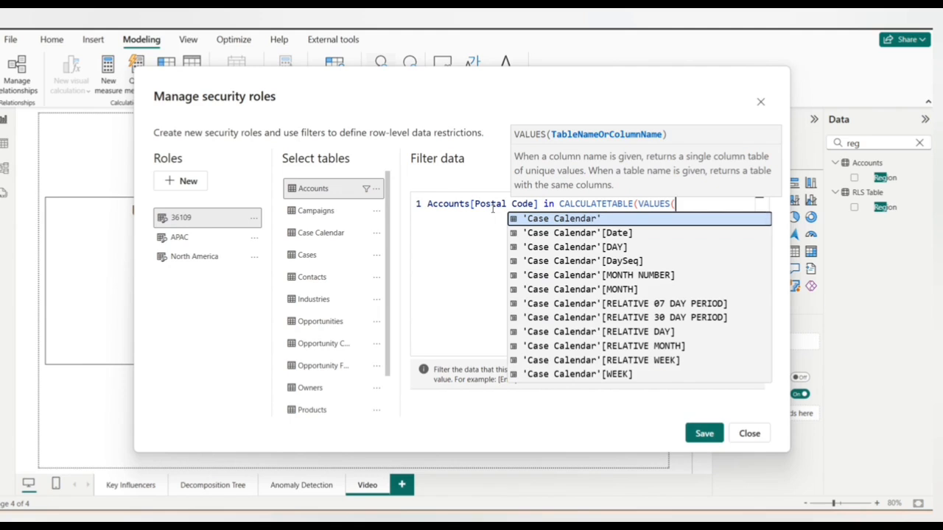
text(pos)
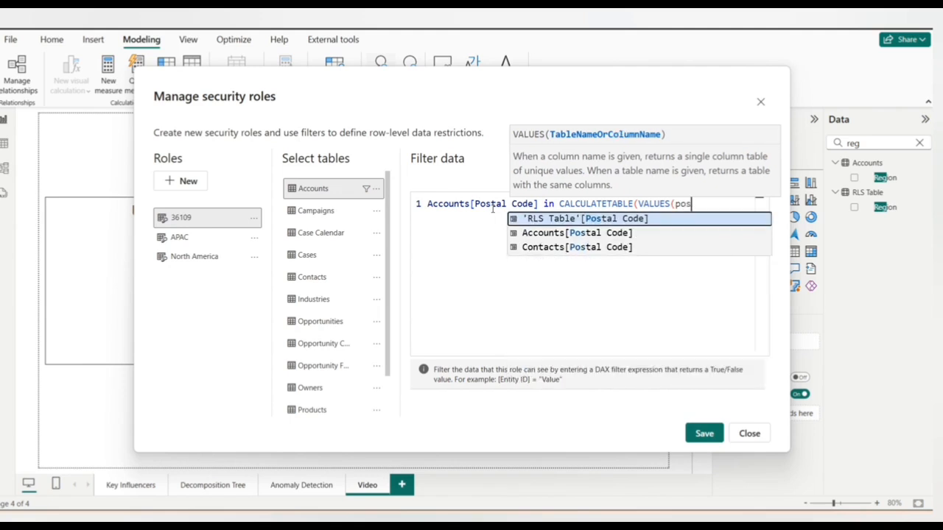
key(Tab)
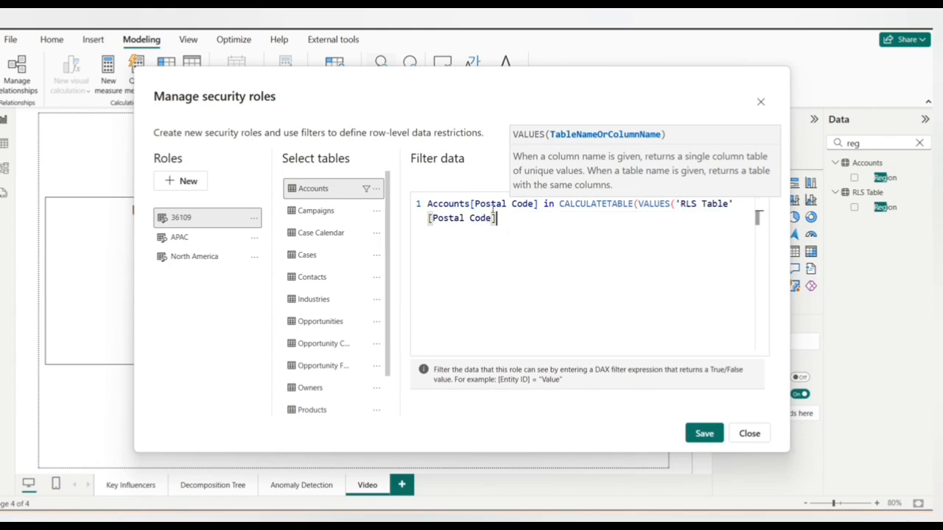
text(,em)
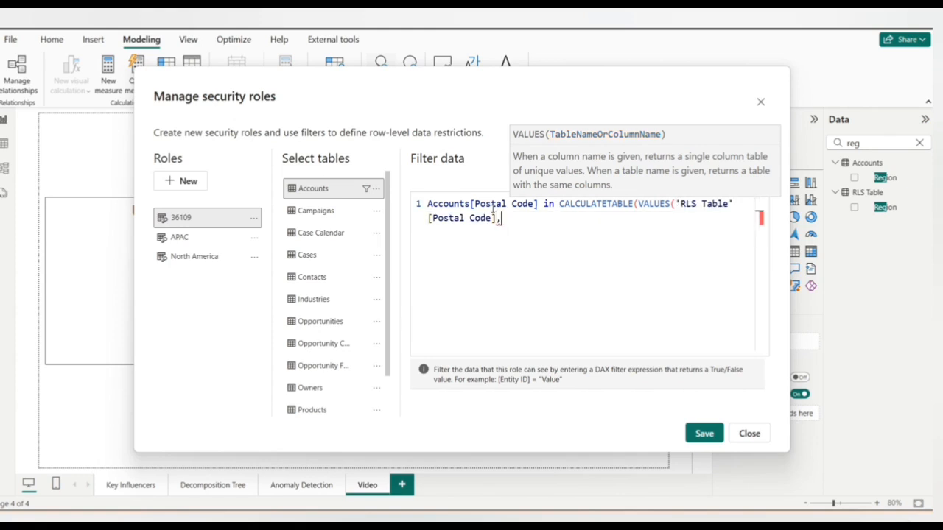
key(BackSpace)
key(BackSpace)
key(BackSpace)
text())
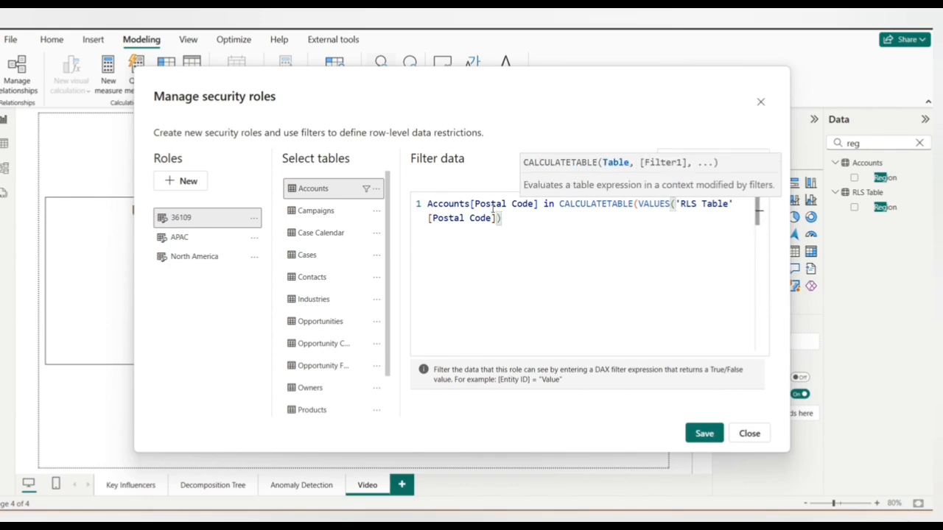
- Complete the Accounts filter with the condition 'RLS Table'[Email] = USERNAME(), and save the roles
text(, em)
key(Tab)
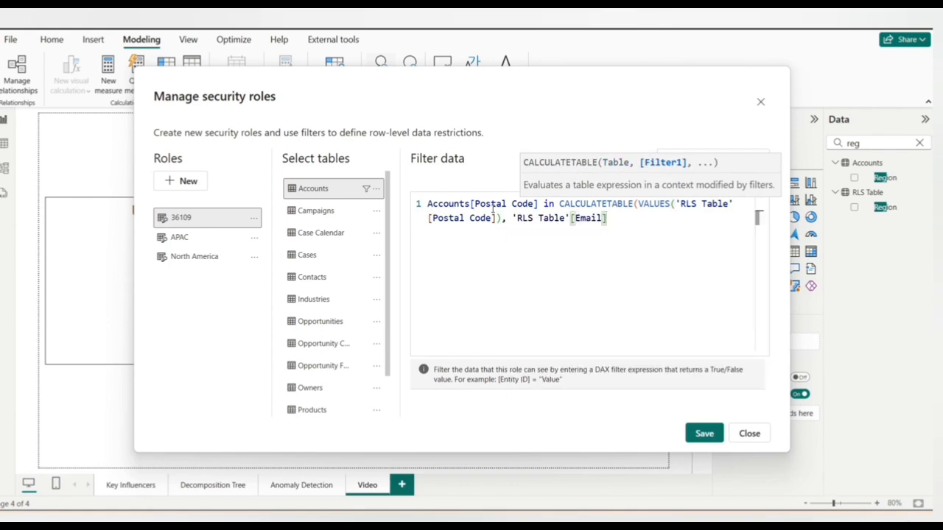
text(= use)
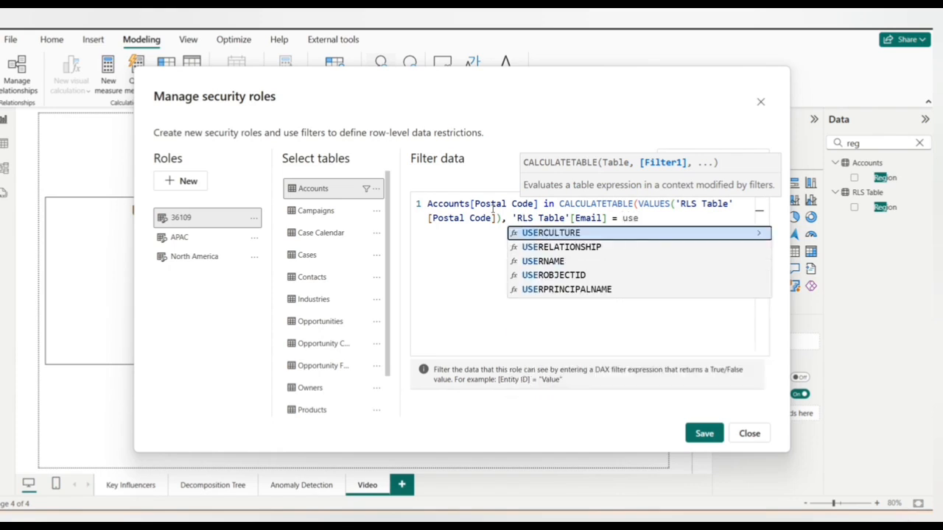
key(Down)
key(Down)
key(Tab)
text(()))
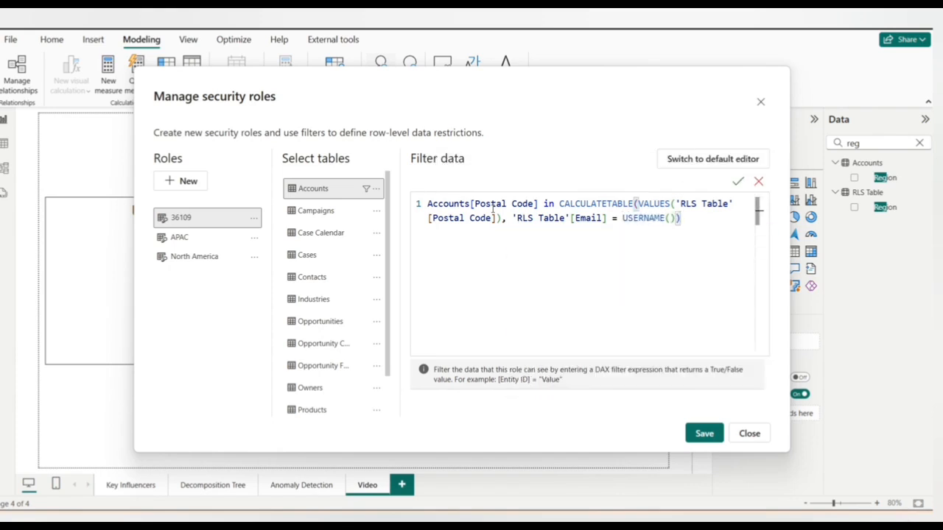
click(704, 434)
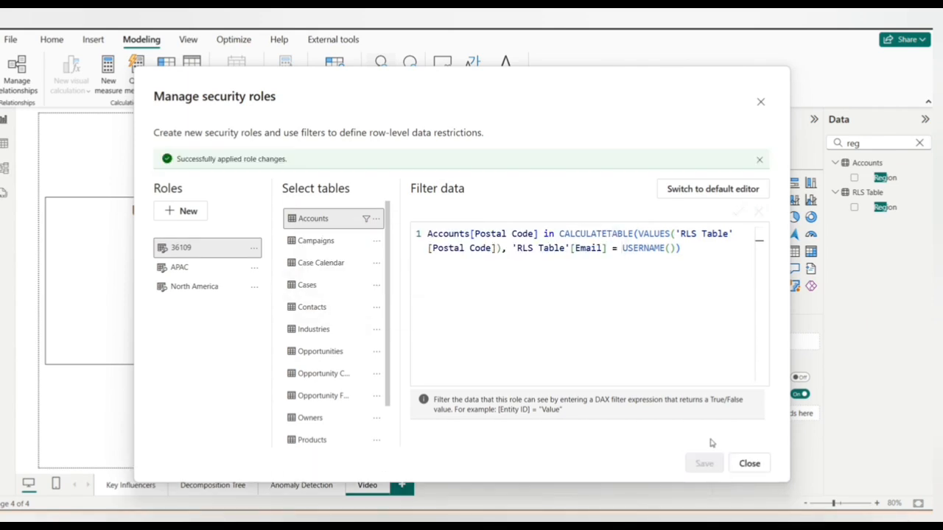
click(750, 465)
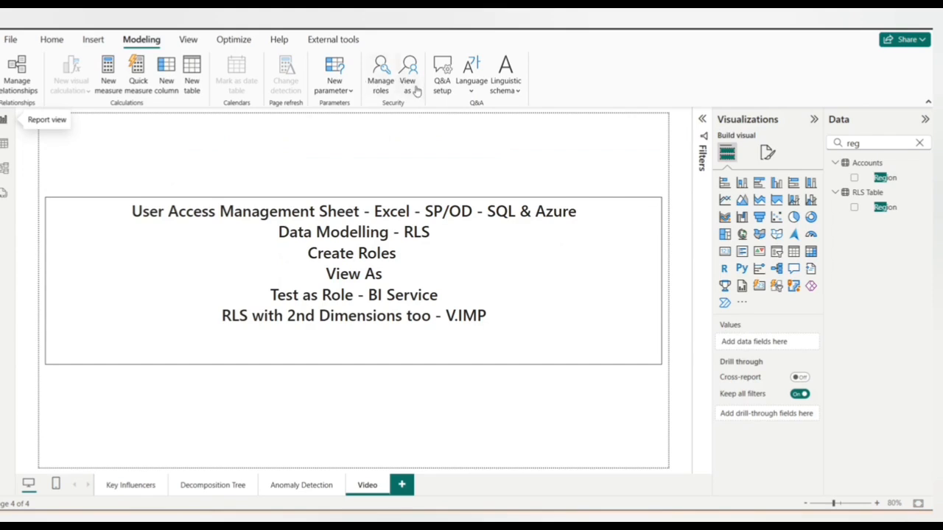
- Test the Key Influencers page as role 36109 and Other user with the account's email, and stop viewing as the role
click(133, 486)
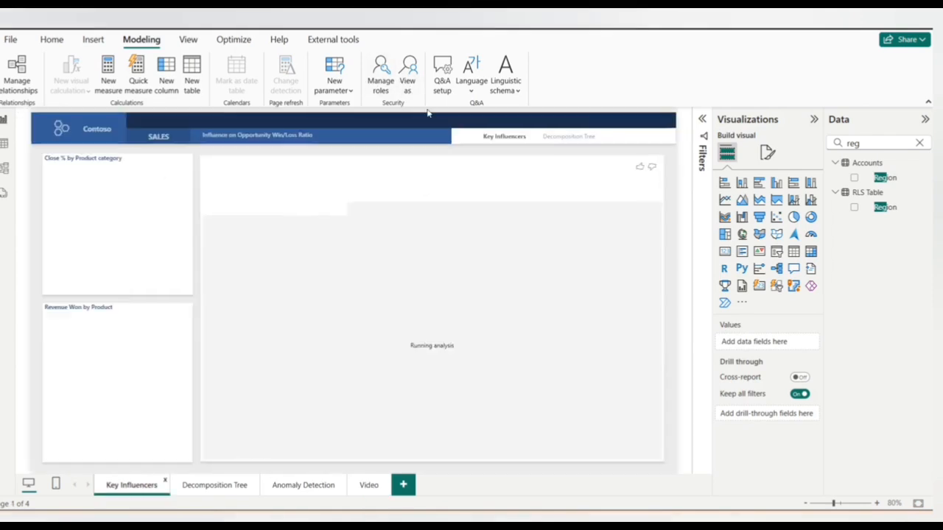
click(408, 70)
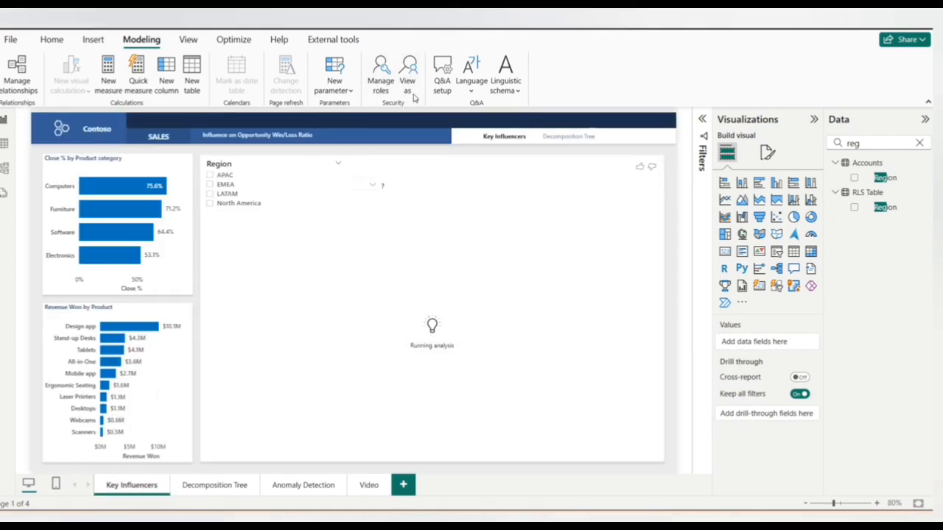
click(380, 221)
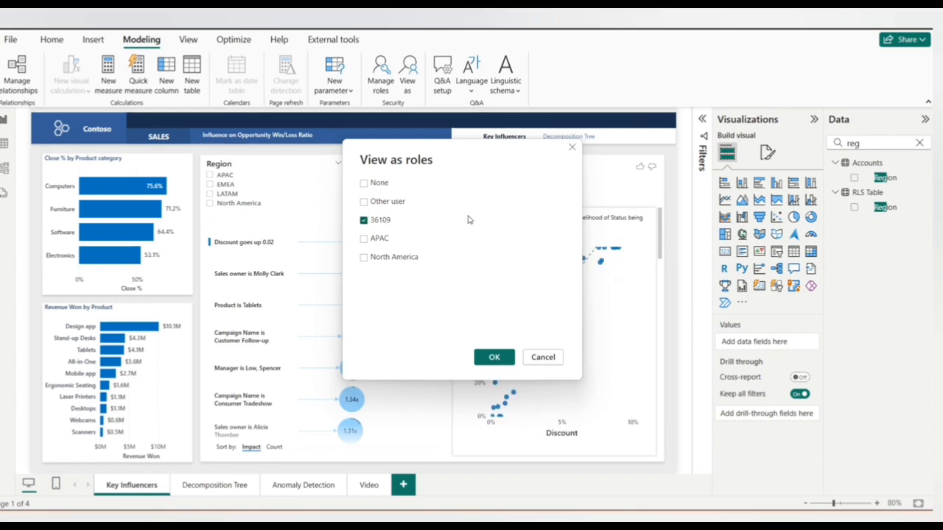
click(386, 204)
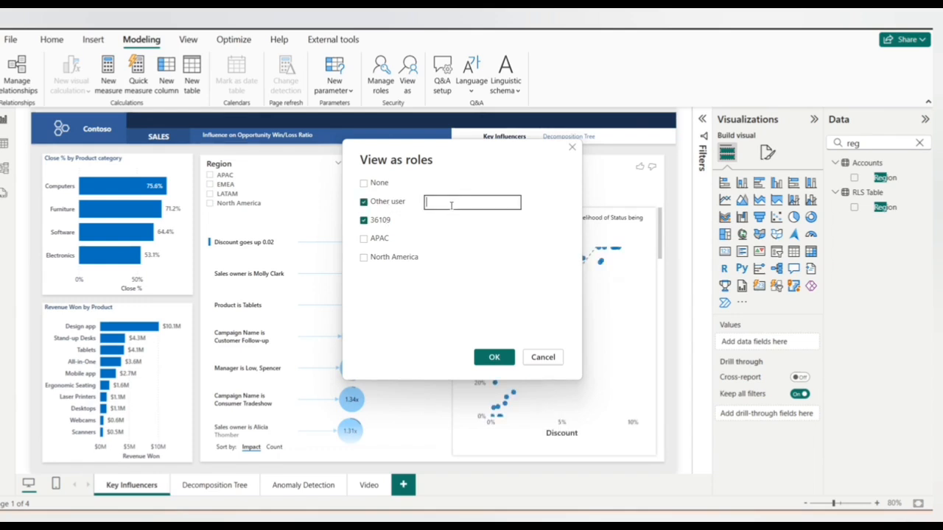
key(ctrl+v)
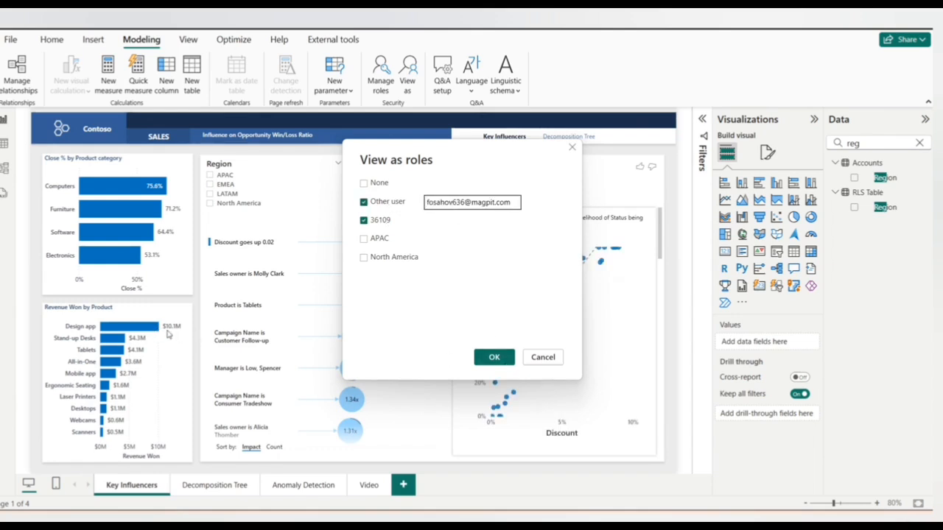
click(492, 358)
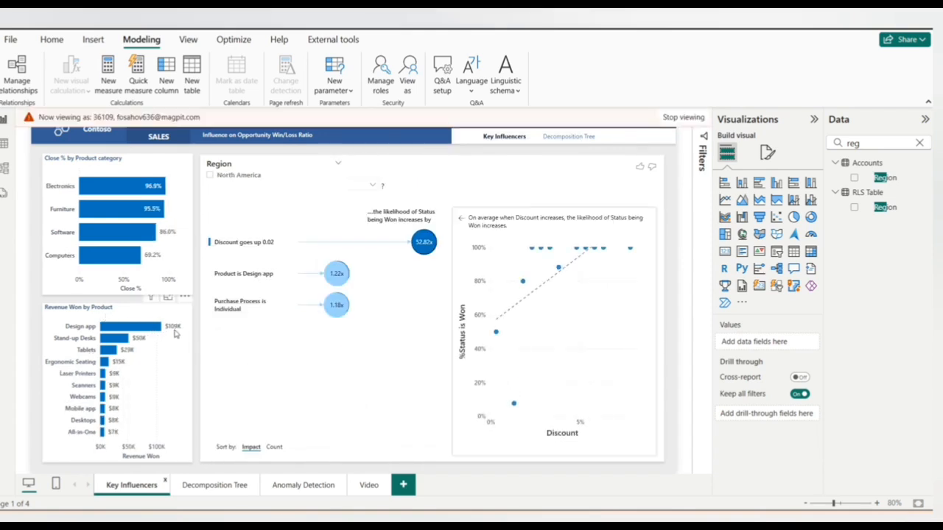
click(677, 120)
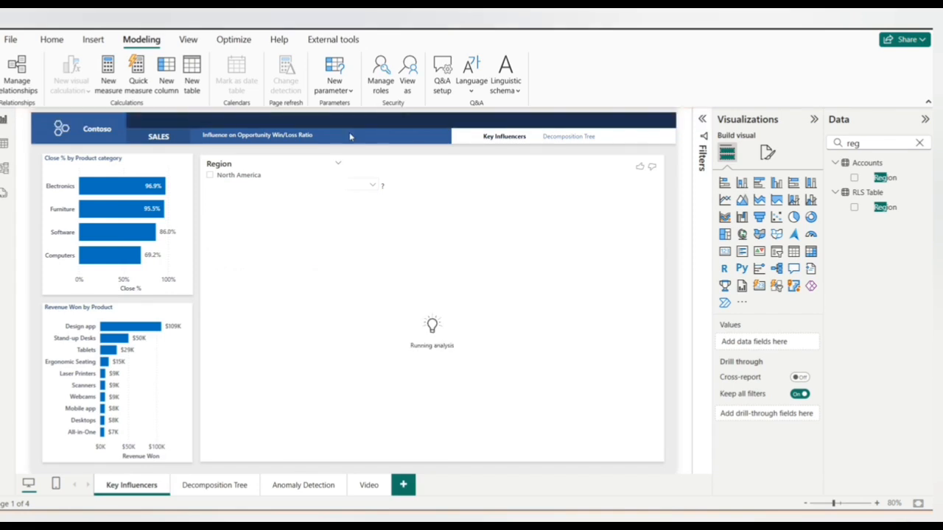
- Duplicate the Region slicer on the Key Influencers page and place the copy directly below the original
click(243, 167)
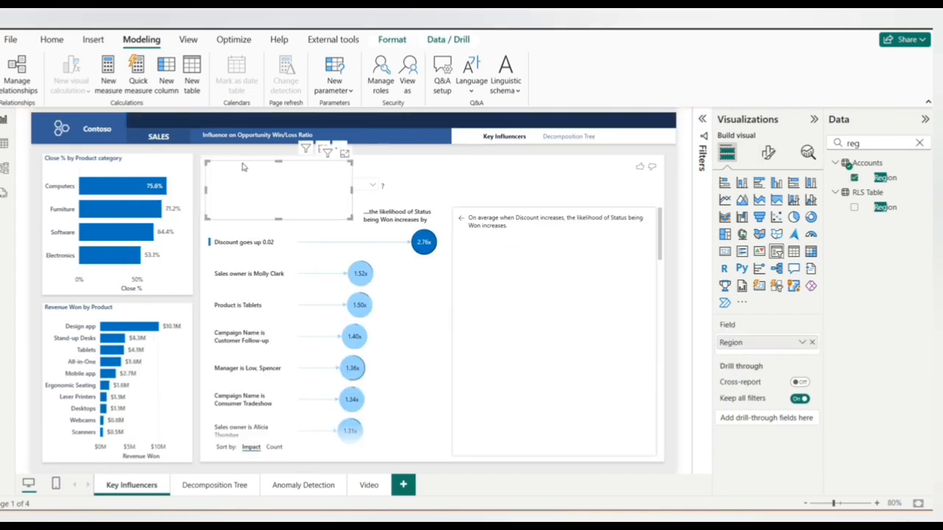
key(Down)
key(Down)
key(Down)
key(Down)
key(Down)
key(Down)
key(Down)
key(Down)
key(Down)
key(Down)
key(Down)
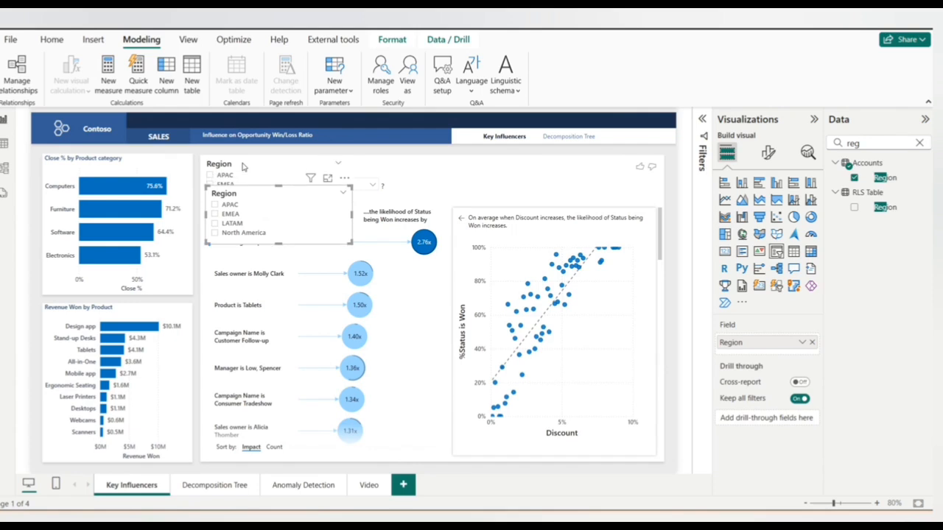
key(Down)
key(Down)
key(Down)
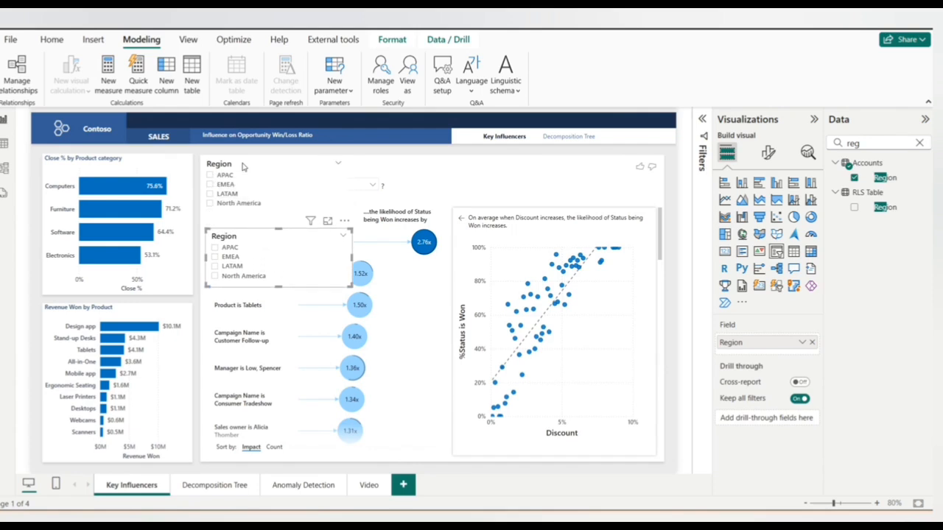
key(Left)
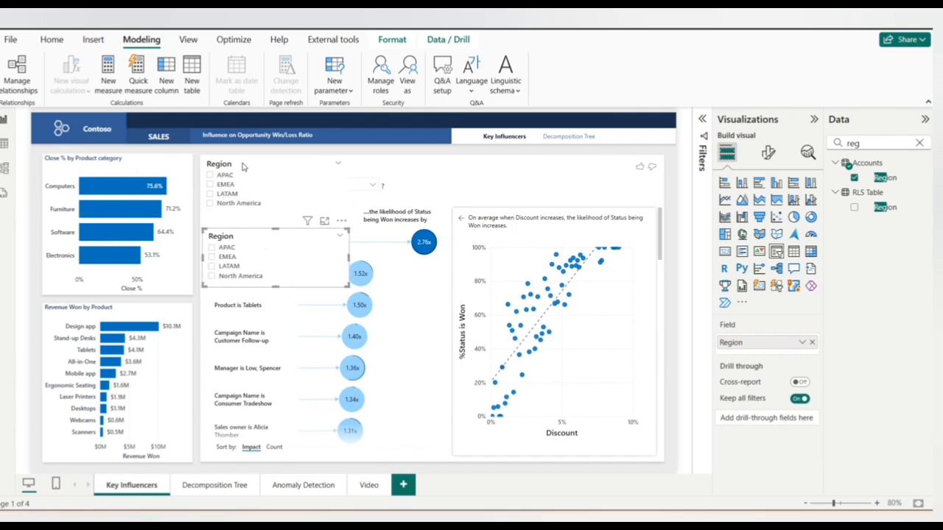
key(Left)
- Replace the Region field in the copied slicer with Postal Code from the Accounts table
click(869, 144)
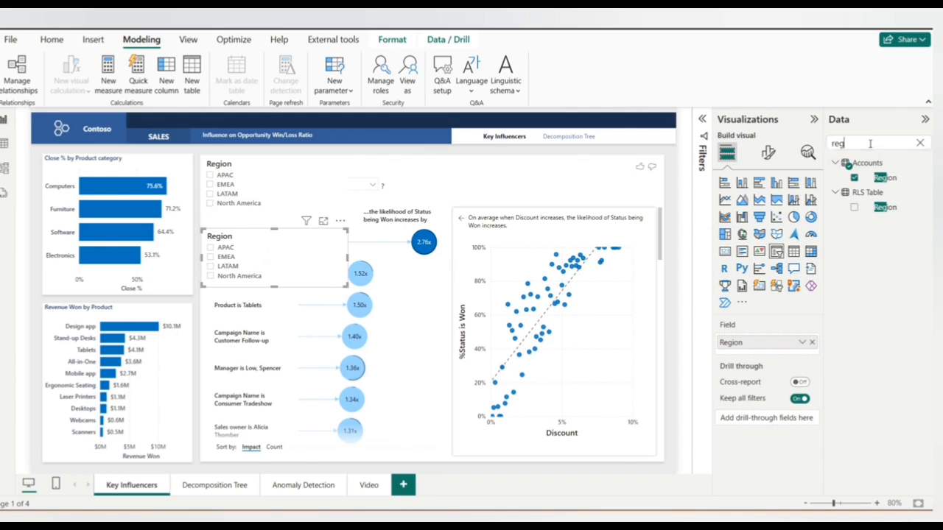
key(ctrl+a)
text(post)
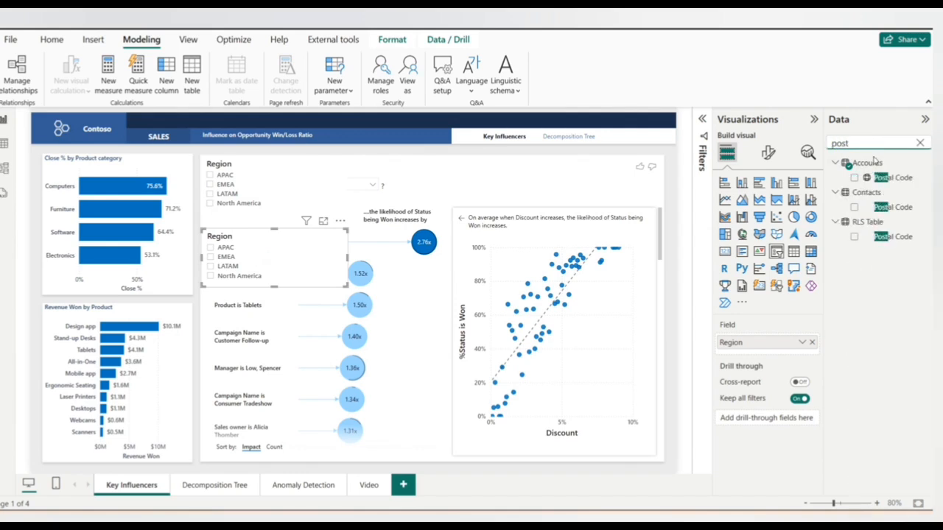
click(812, 343)
click(855, 178)
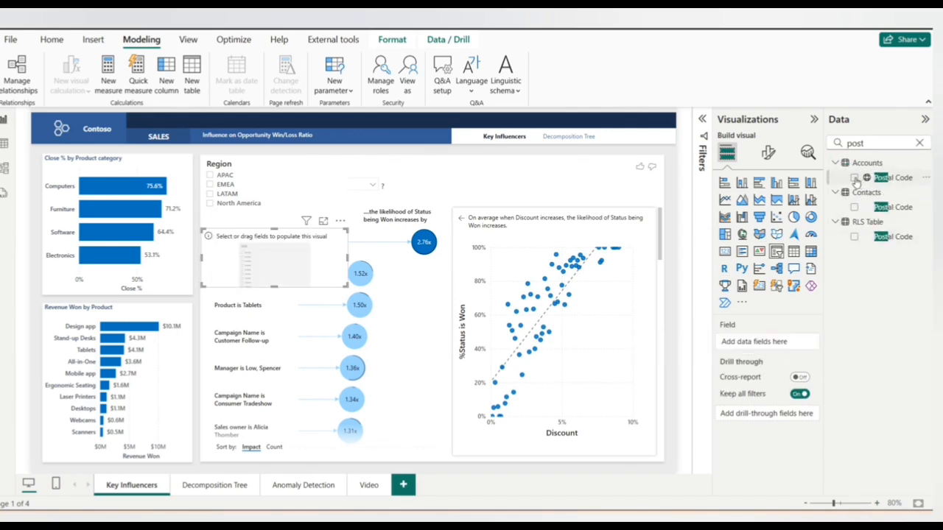
- Enable search in the Postal Code slicer, filter the page by 36109 for comparison, and clear the selection
click(341, 221)
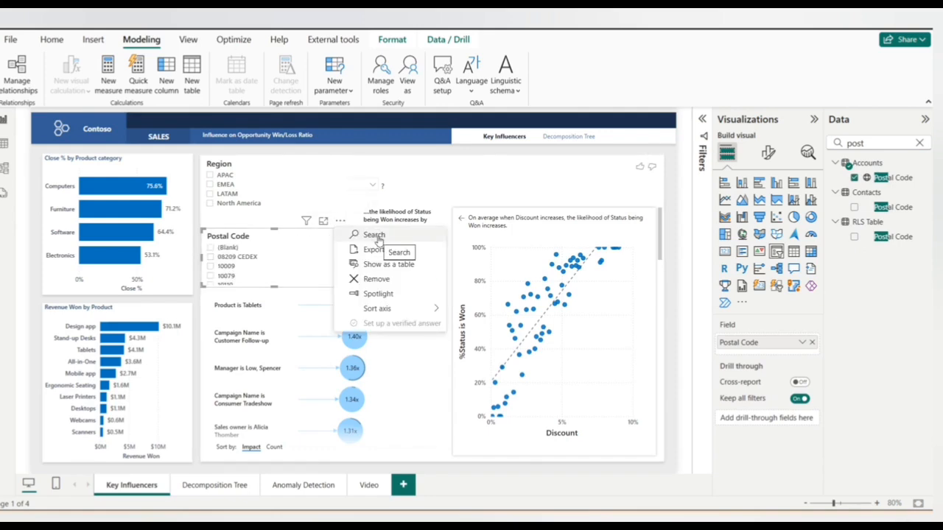
click(376, 237)
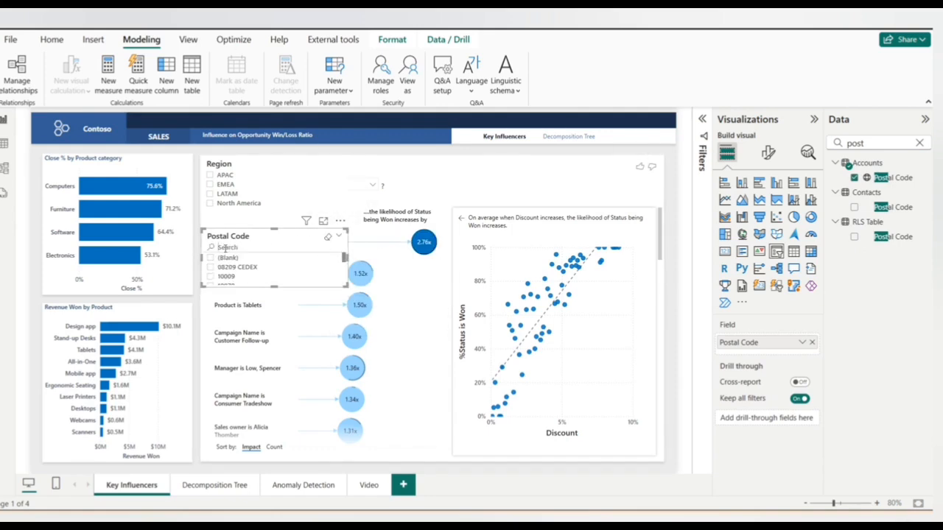
text(36109)
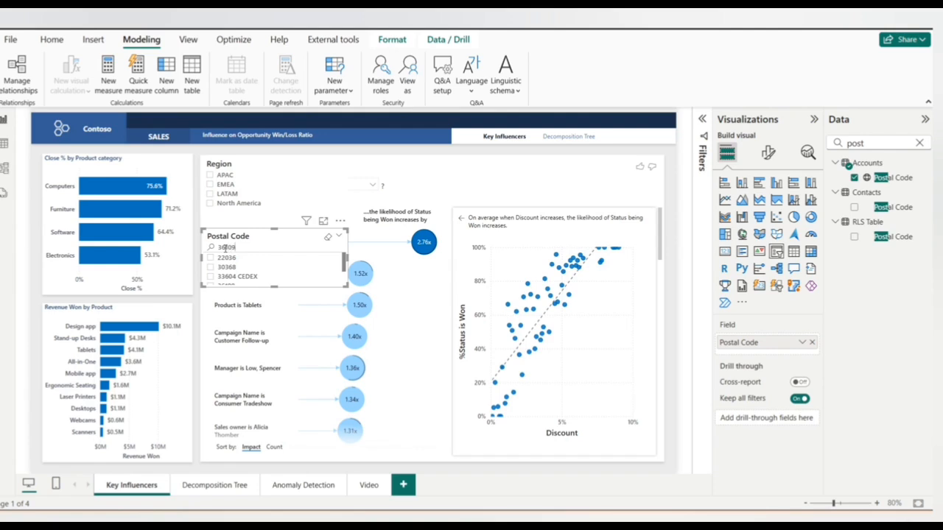
click(226, 258)
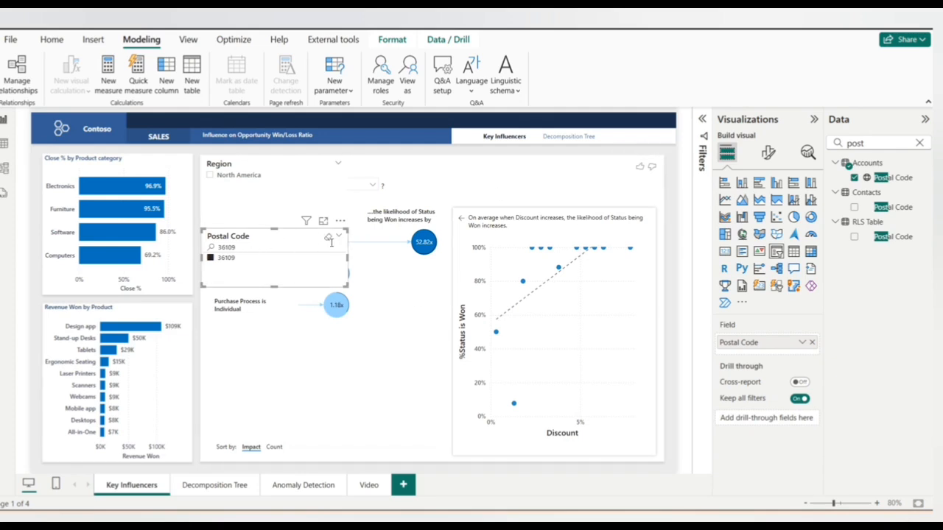
click(328, 242)
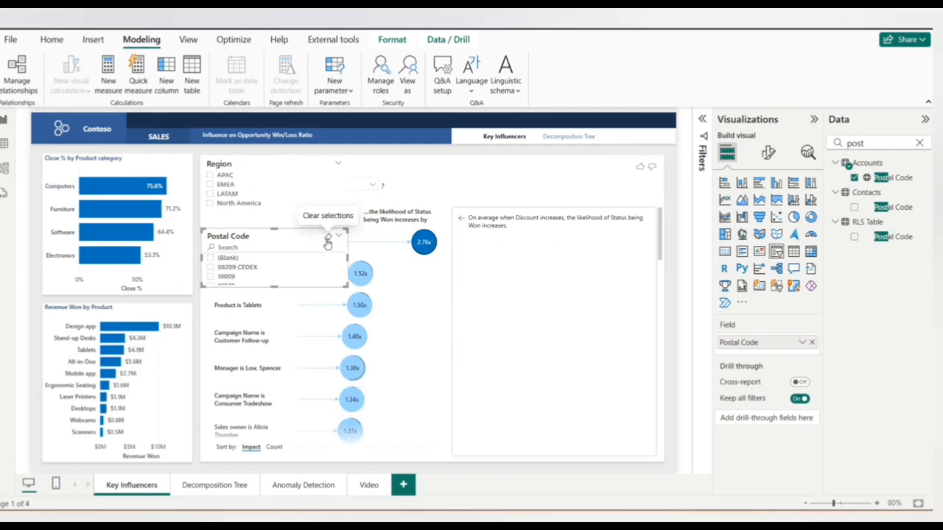
click(429, 154)
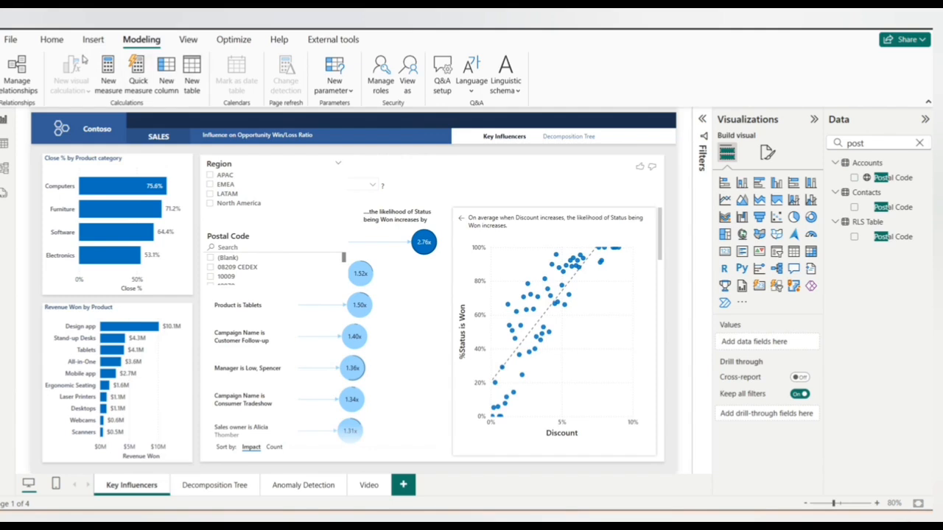
- Save the report changes and publish the report to the Indian Paradise Trainer workspace
click(52, 40)
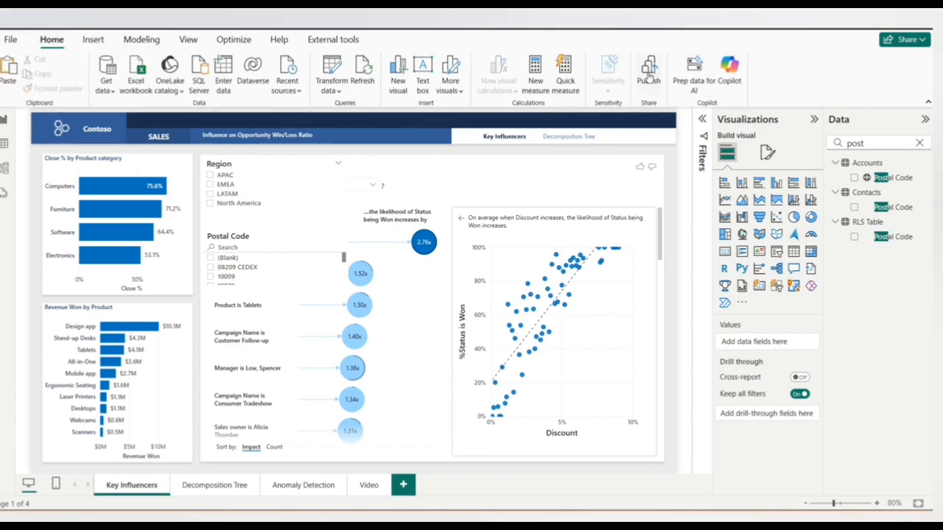
click(648, 74)
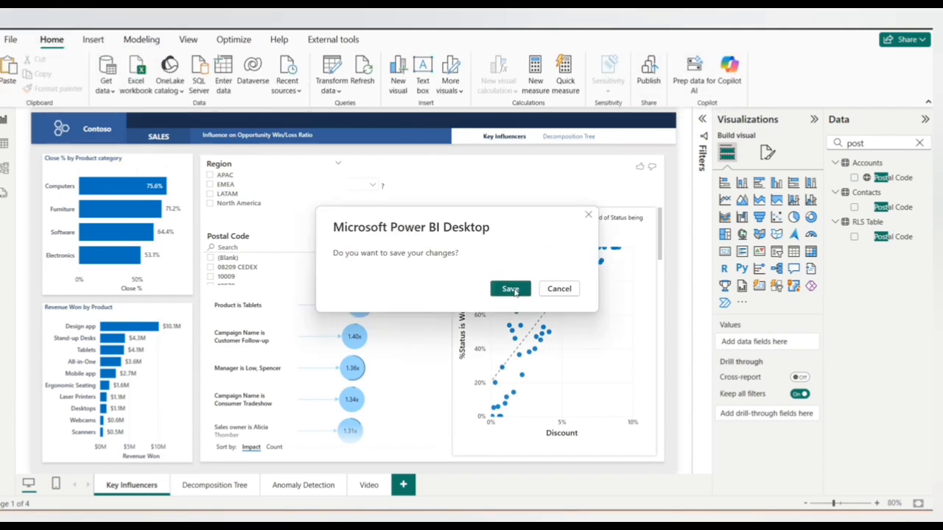
click(510, 288)
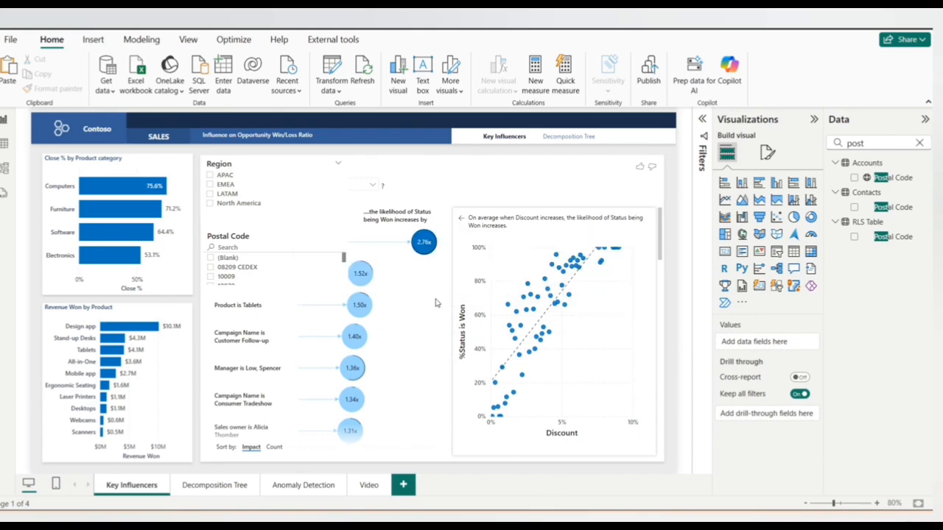
click(369, 234)
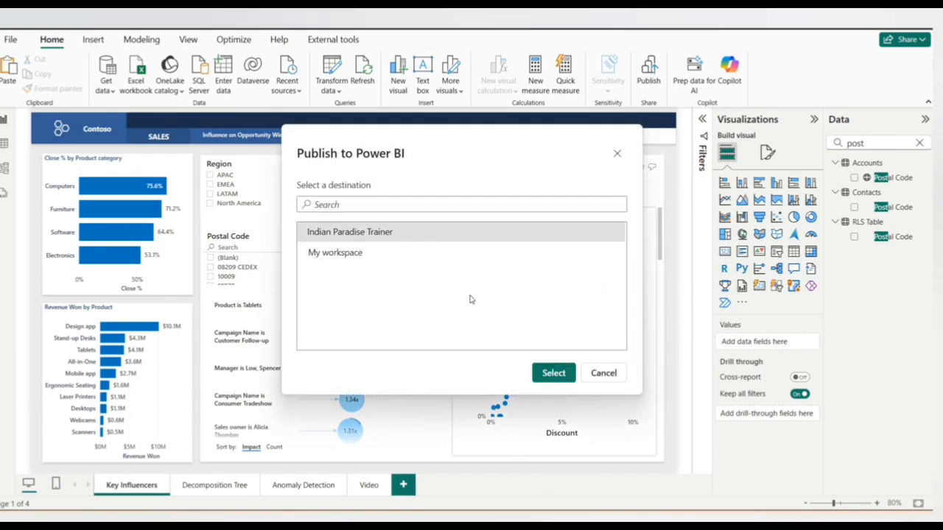
click(554, 373)
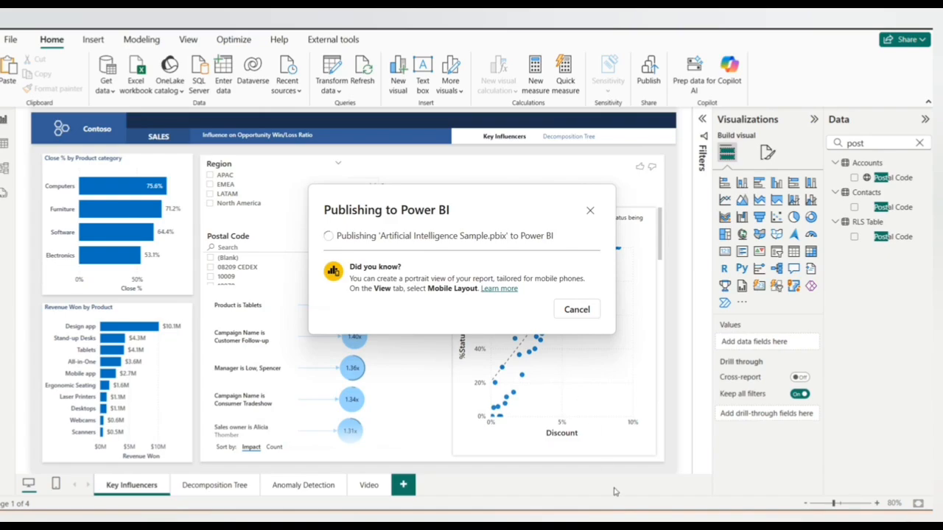
- Switch to Power BI Service in the browser and reload the Row-Level Security page to load the published roles
click(597, 515)
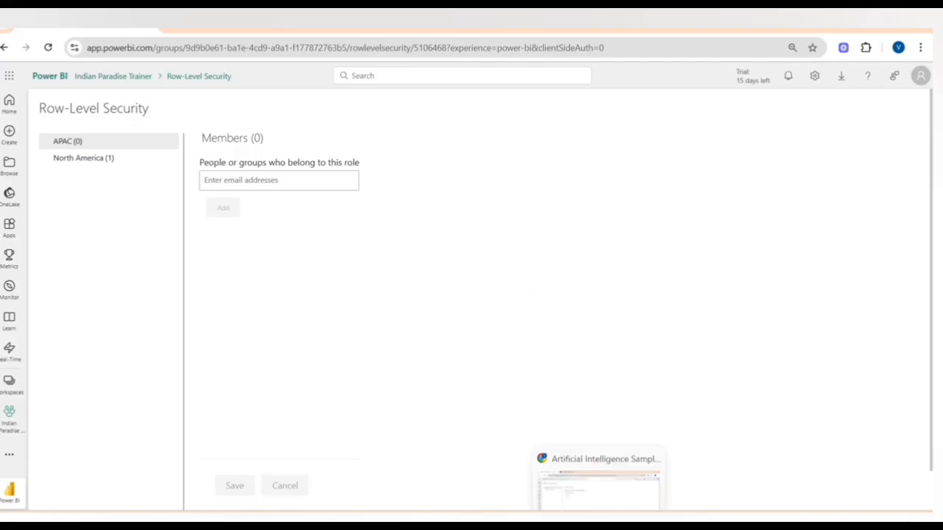
click(598, 515)
click(504, 348)
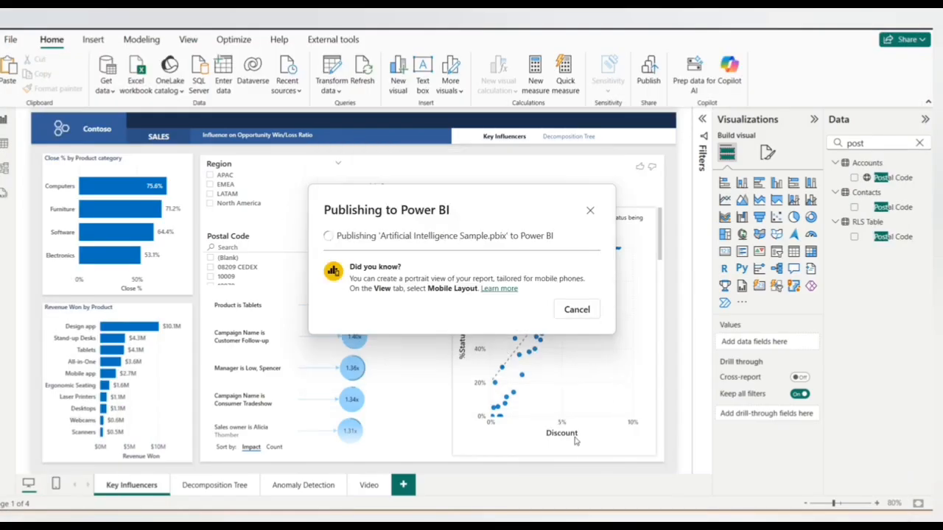
mouse_move(597, 515)
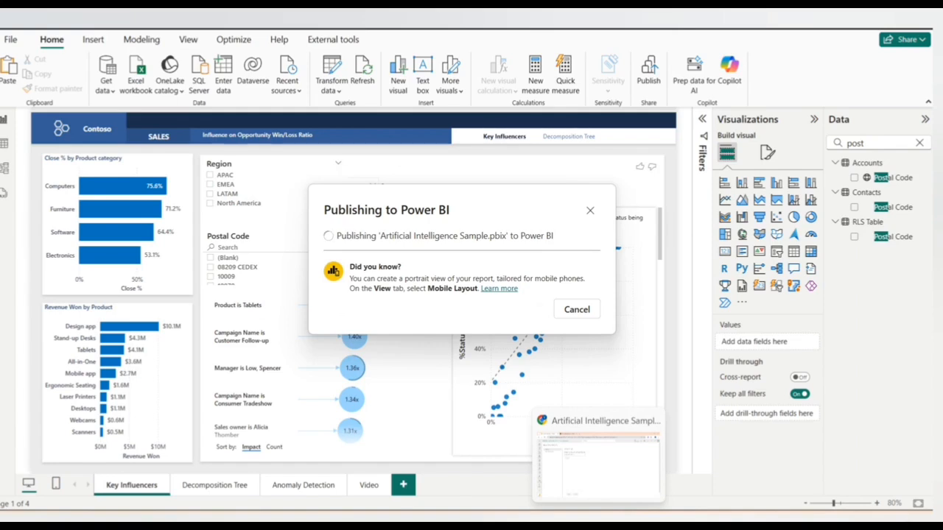
click(598, 515)
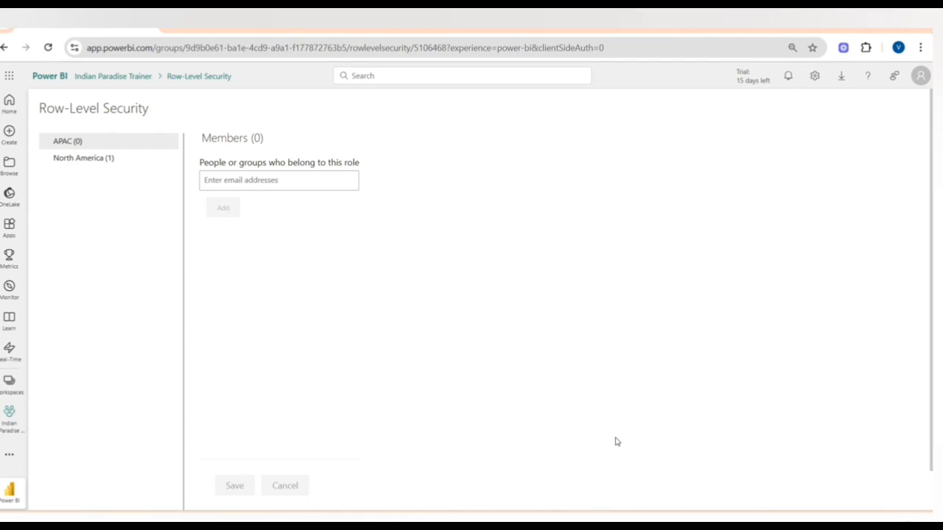
mouse_move(638, 508)
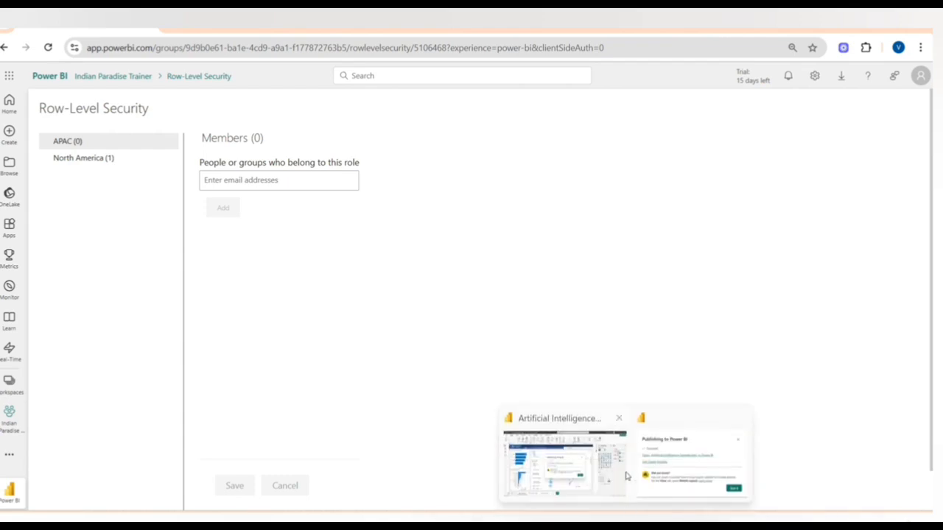
mouse_move(578, 440)
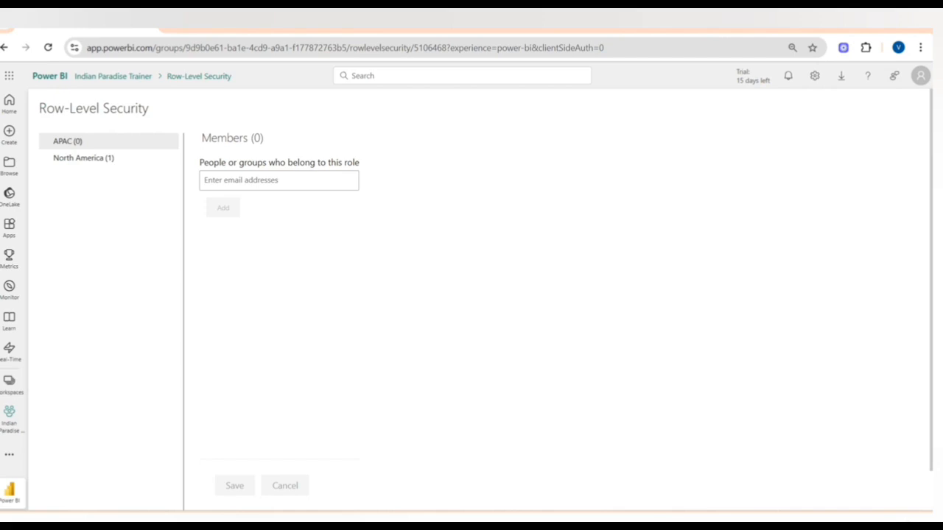
click(48, 47)
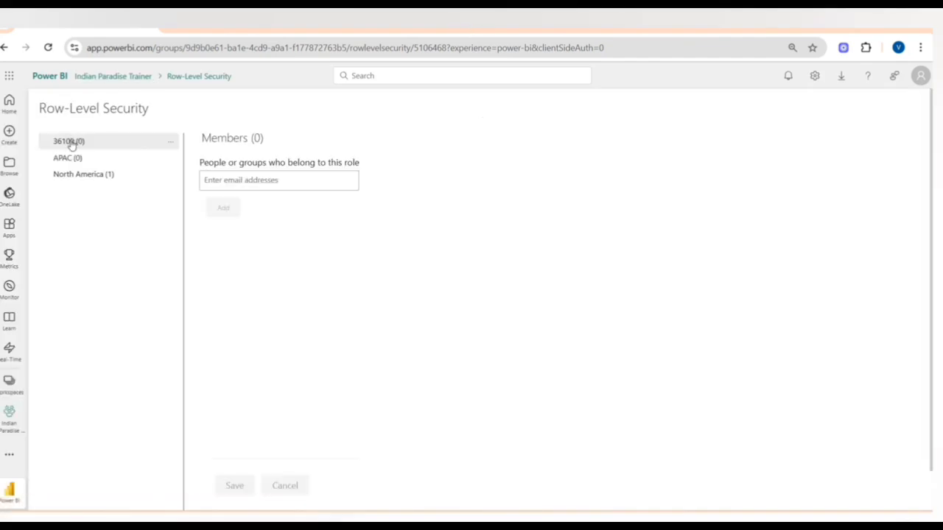
- Add the signed-in account, using the e-mail copied from its profile, as a member of the 36109 role and save
click(234, 184)
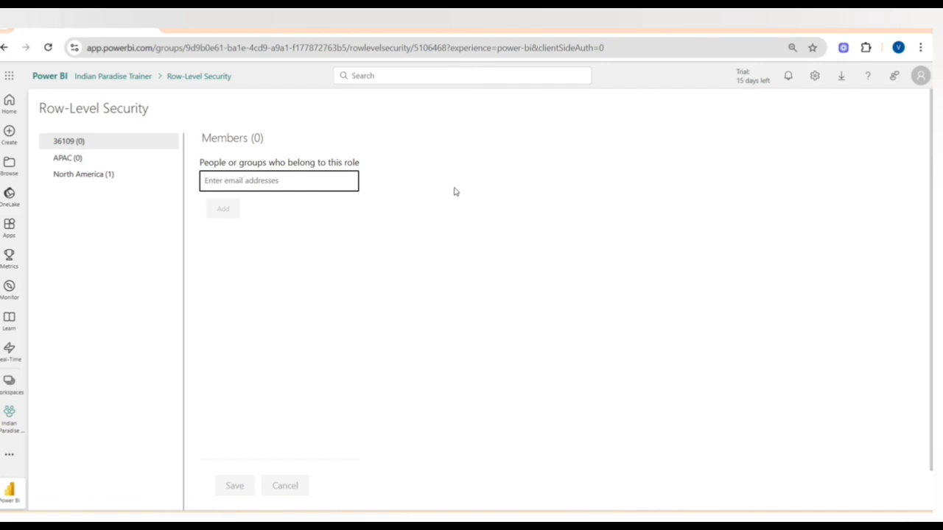
click(922, 78)
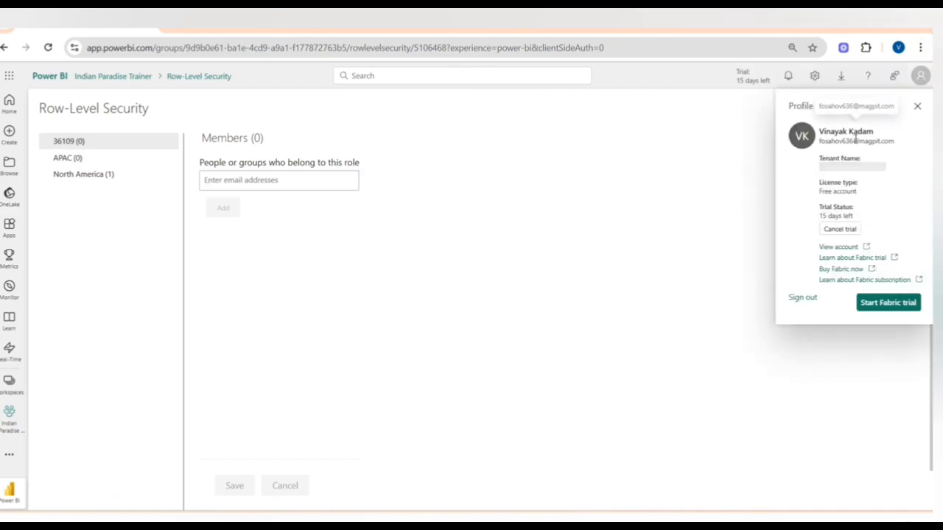
triple_click(855, 140)
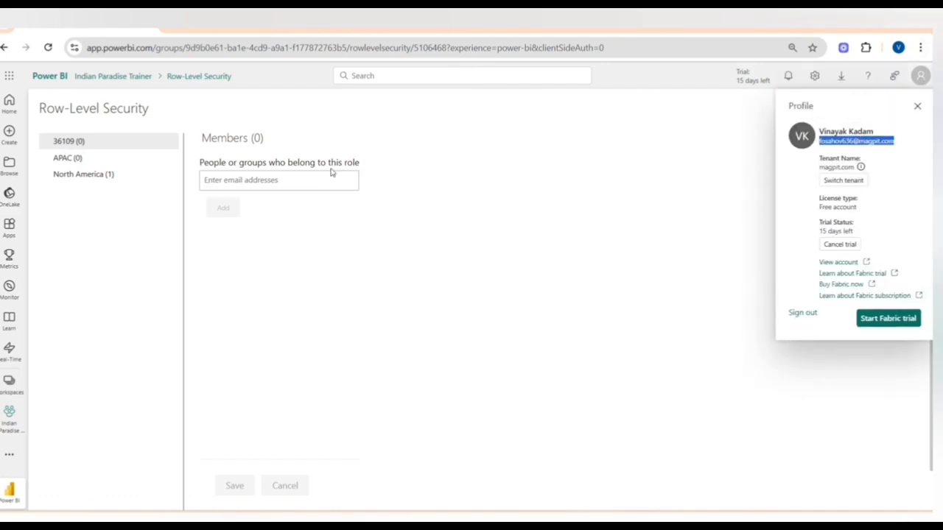
click(280, 181)
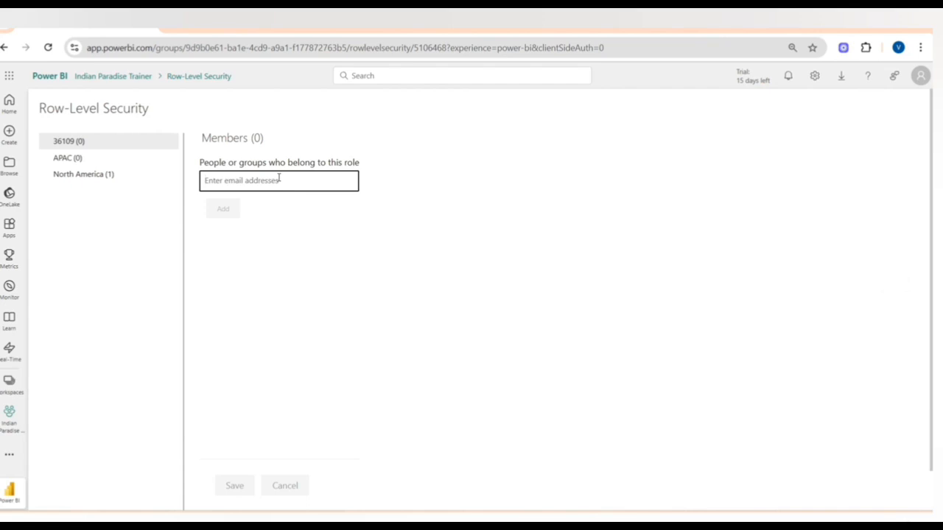
text(Vinayak Kadam)
click(224, 224)
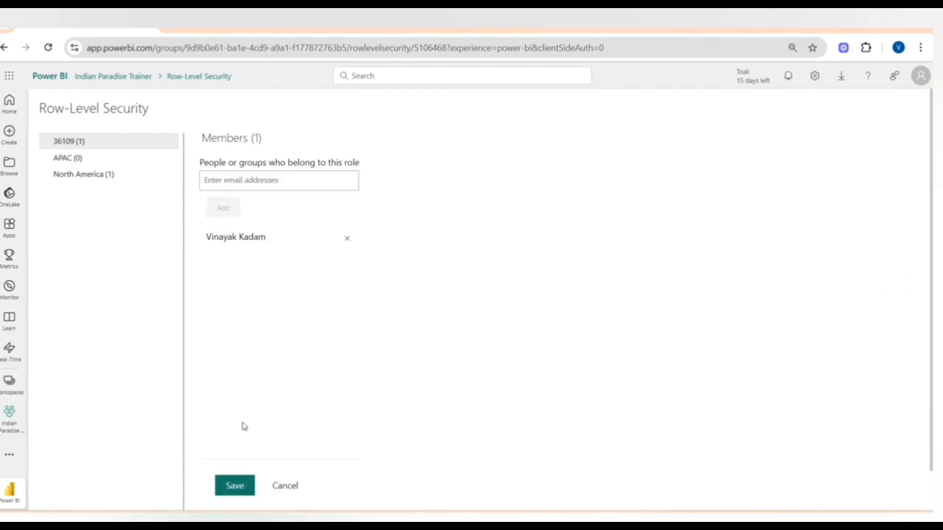
click(235, 486)
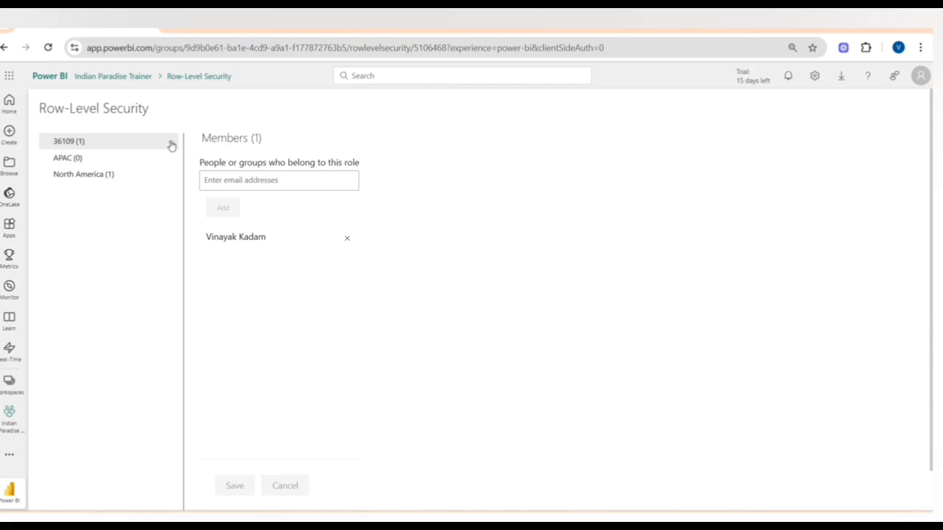
- Try testing as the 36109 role, and refresh the Artificial Intelligence Sample semantic model in the Indian Paradise Trainer workspace
click(171, 146)
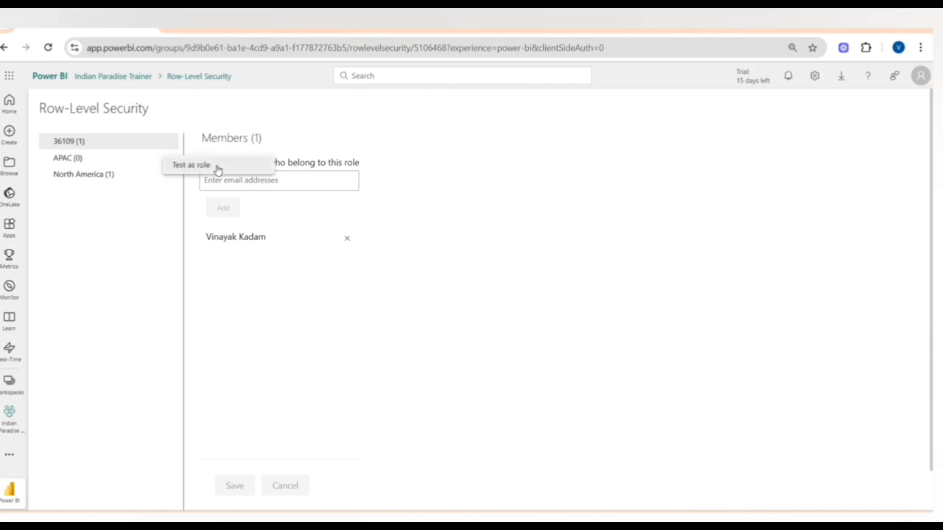
click(217, 169)
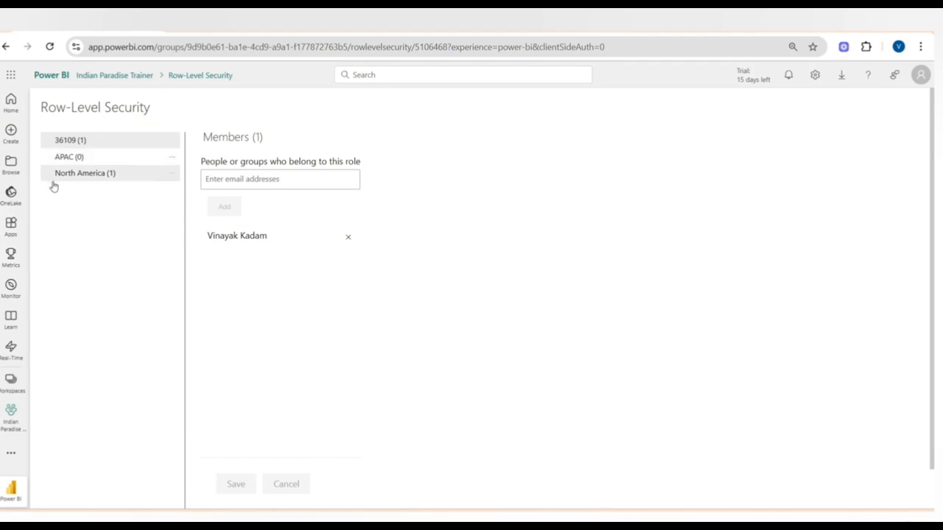
click(12, 380)
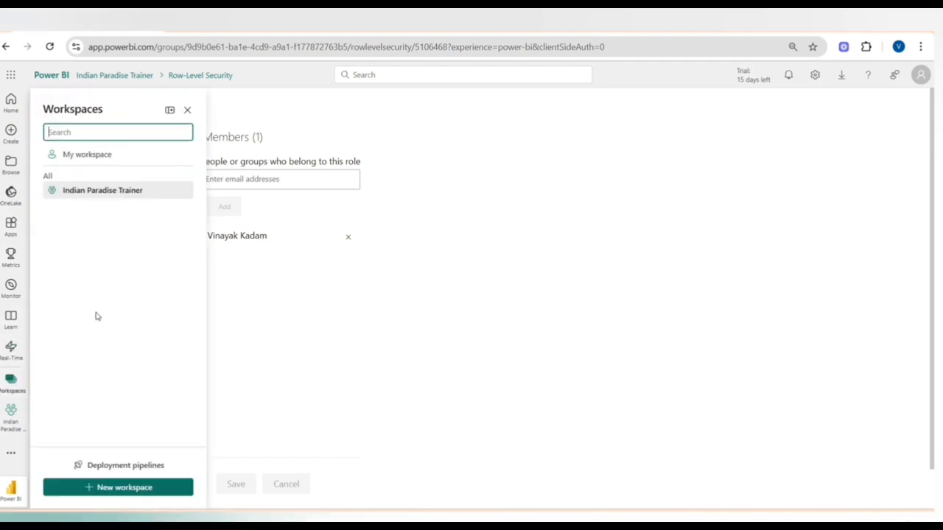
click(96, 196)
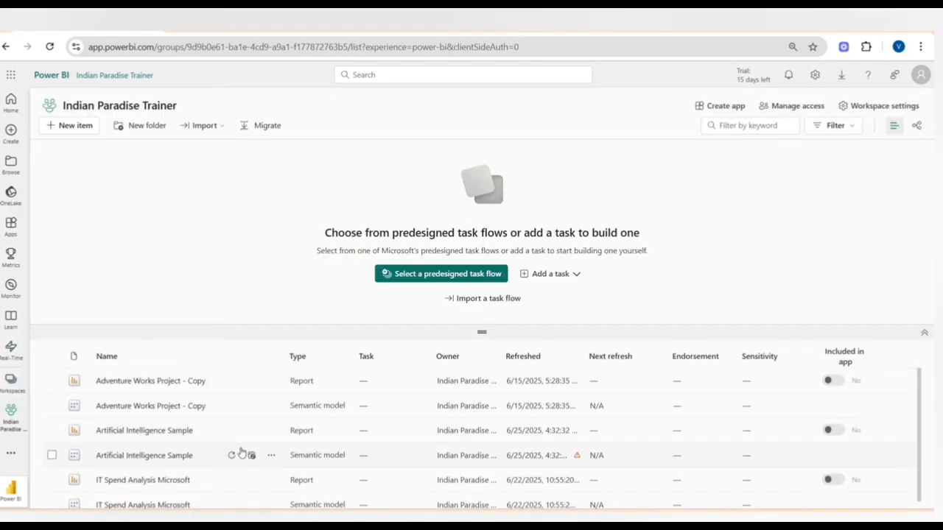
click(232, 456)
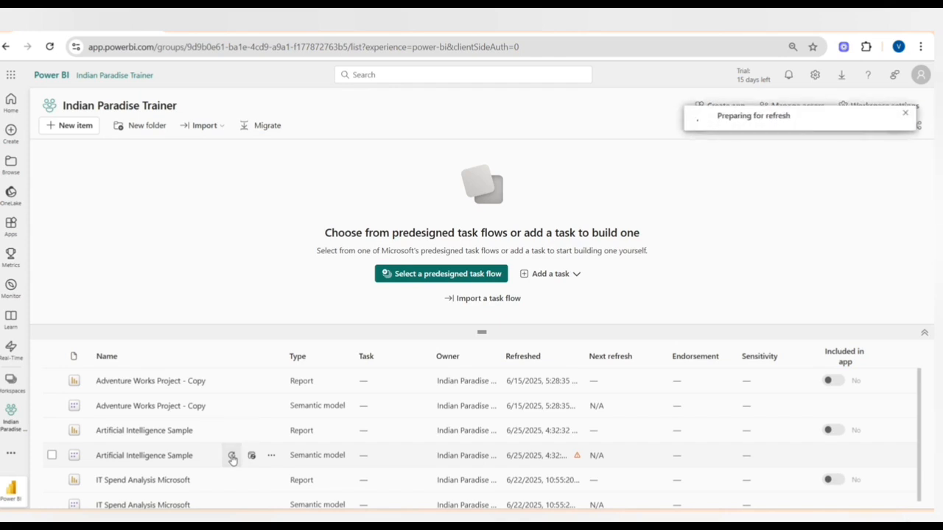
- Open the security settings of the Artificial Intelligence Sample semantic model, view the report as the 36109 role, and return to the roles
click(271, 455)
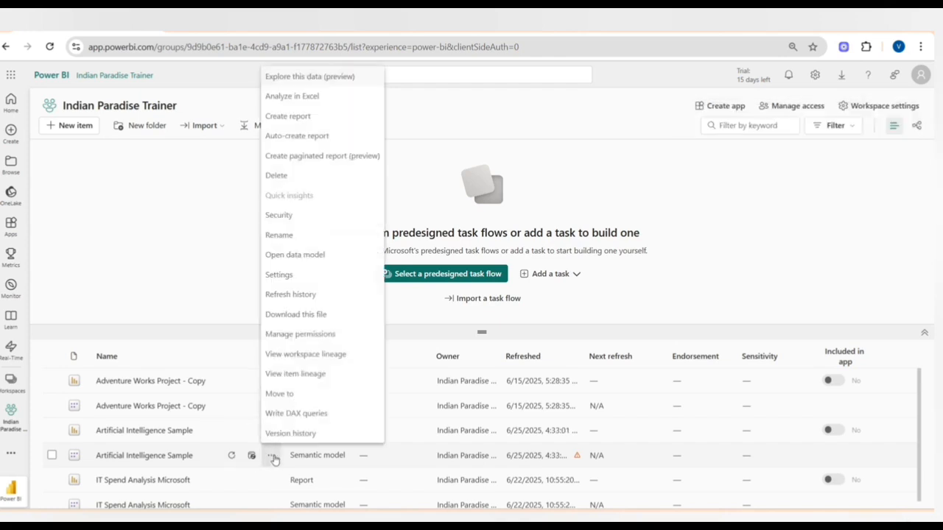
click(288, 213)
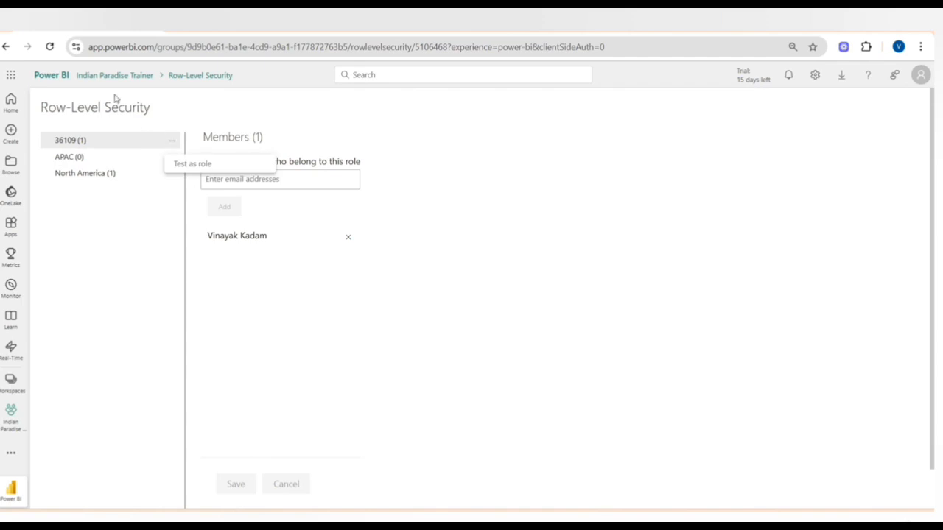
click(190, 165)
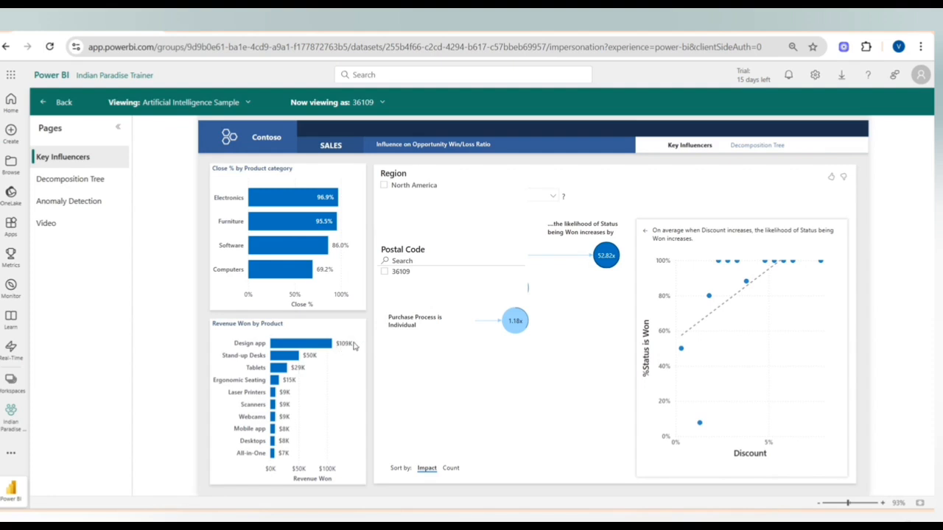
click(59, 108)
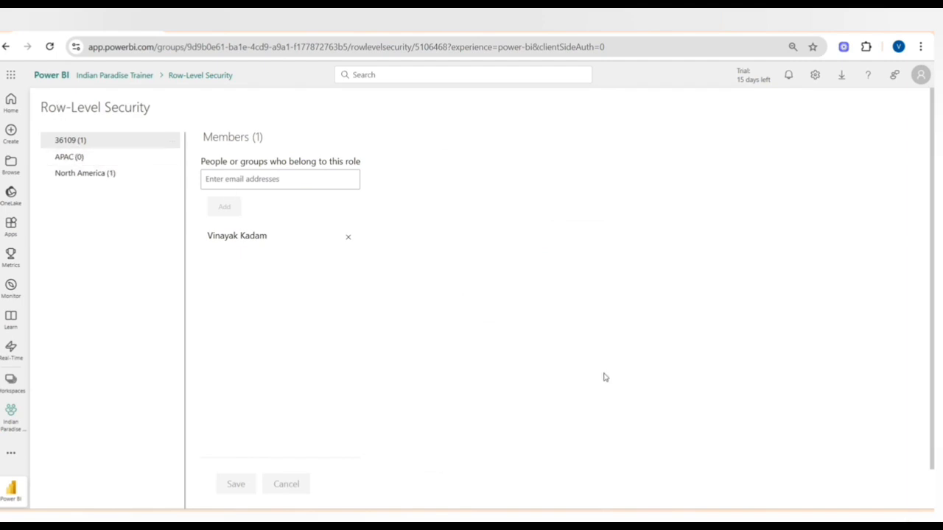
- Switch to the energy report in Power BI Desktop and examine its table diagram in Model view
click(625, 464)
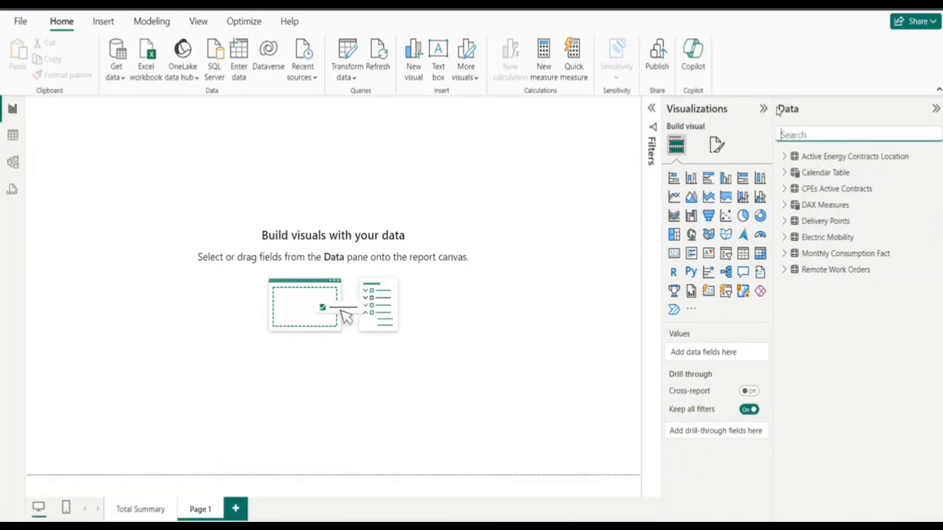
drag(775, 109, 841, 122)
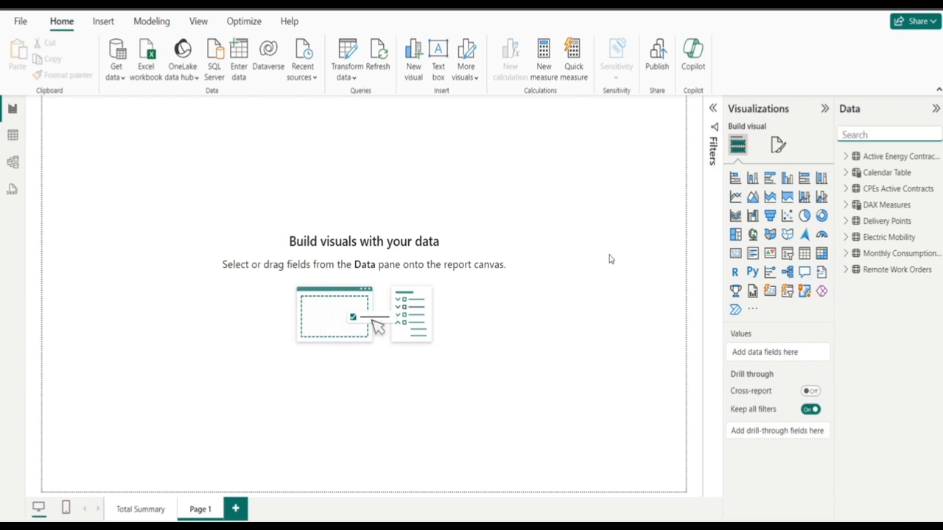
click(13, 162)
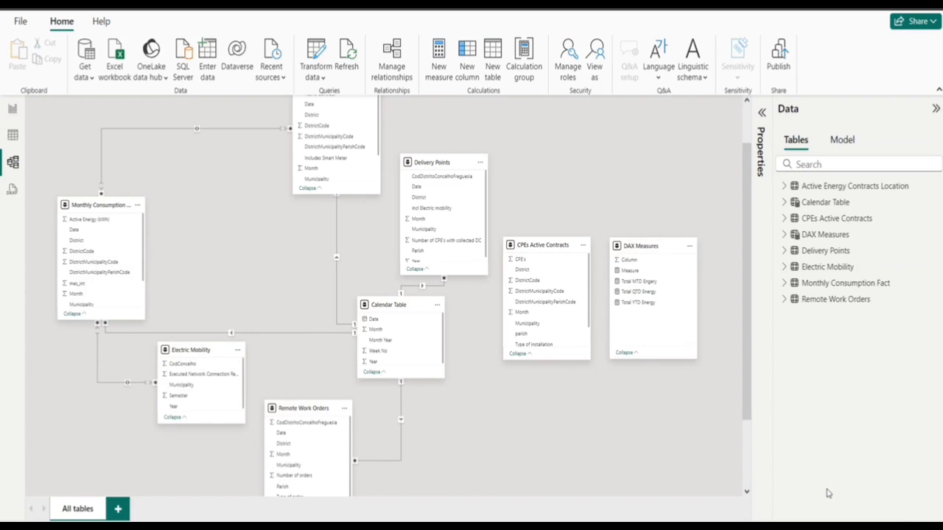
drag(748, 336, 748, 289)
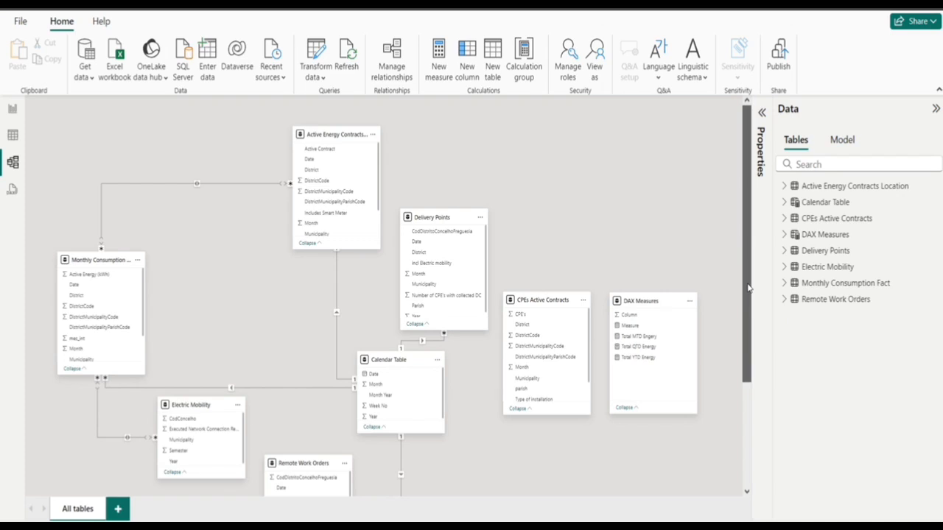
drag(748, 287, 752, 315)
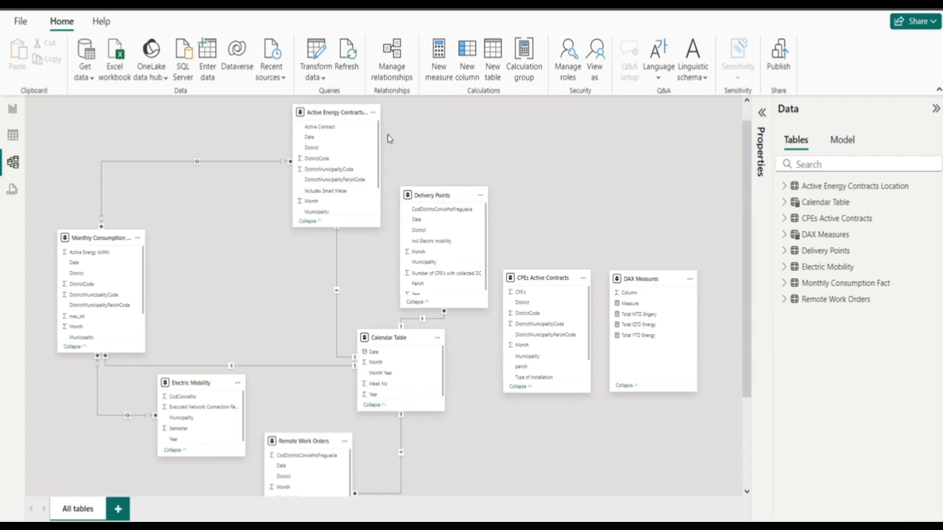
- Review the cardinality and cross-filter direction of the model's relationships, and return to the report page
click(394, 65)
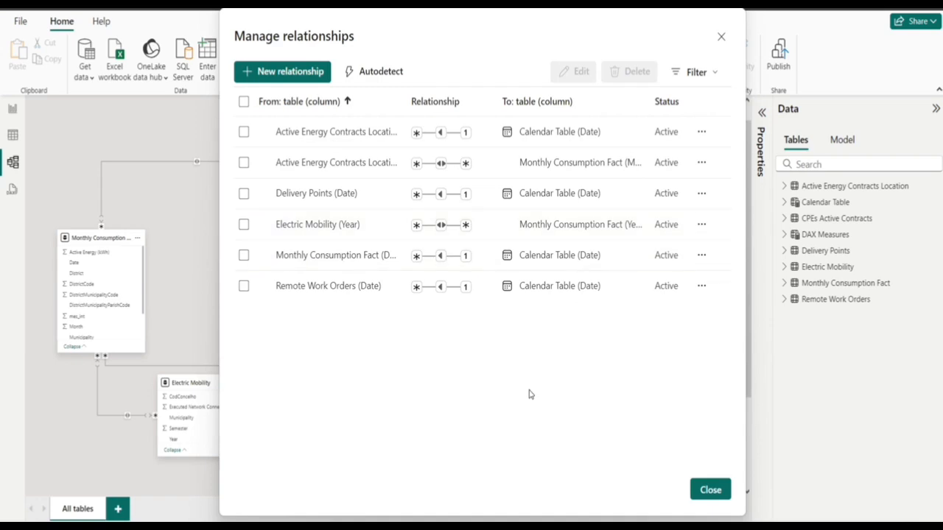
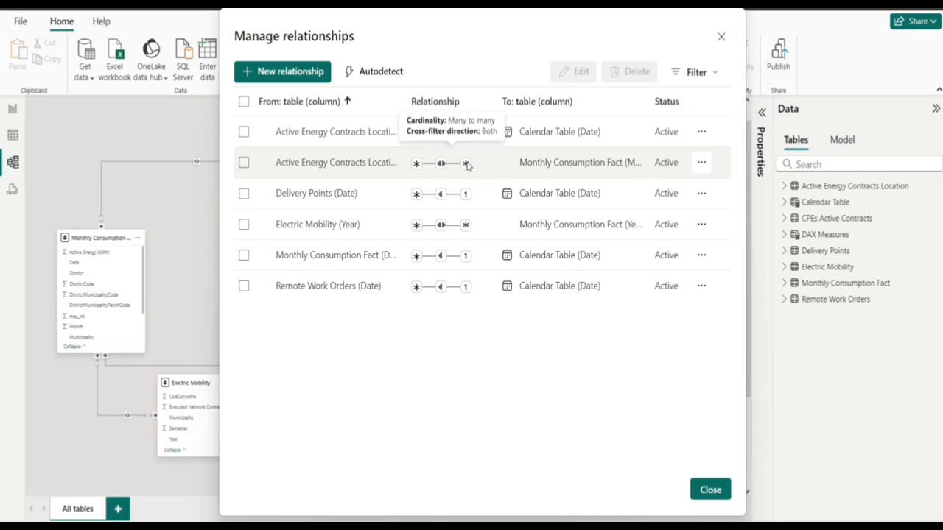
click(710, 490)
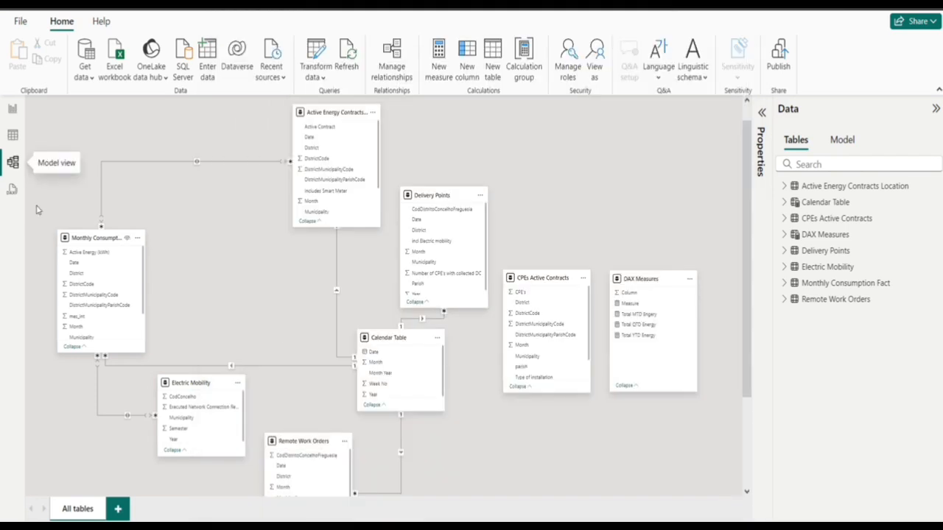
click(12, 108)
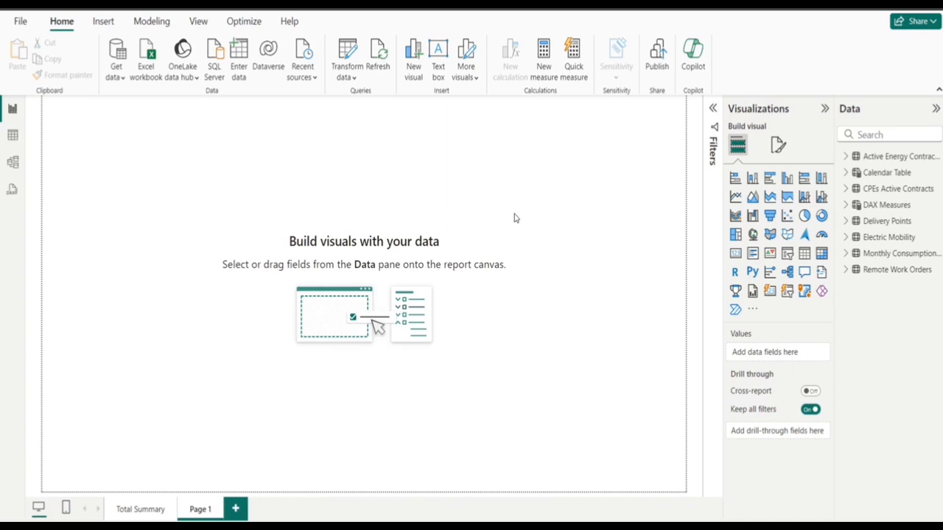
- Find the municipality fields and add a card on Page 1 showing the Count of Municipality from Active Energy Contracts Location
click(876, 136)
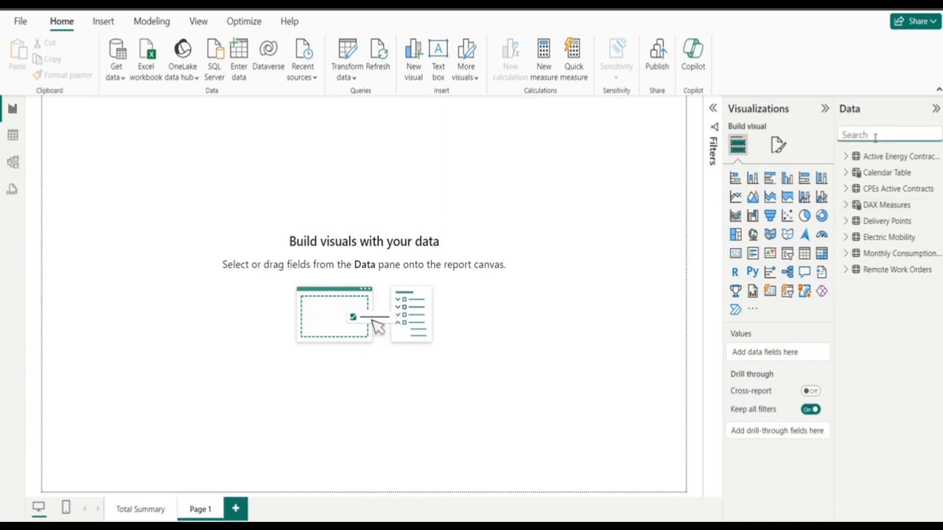
text(munci)
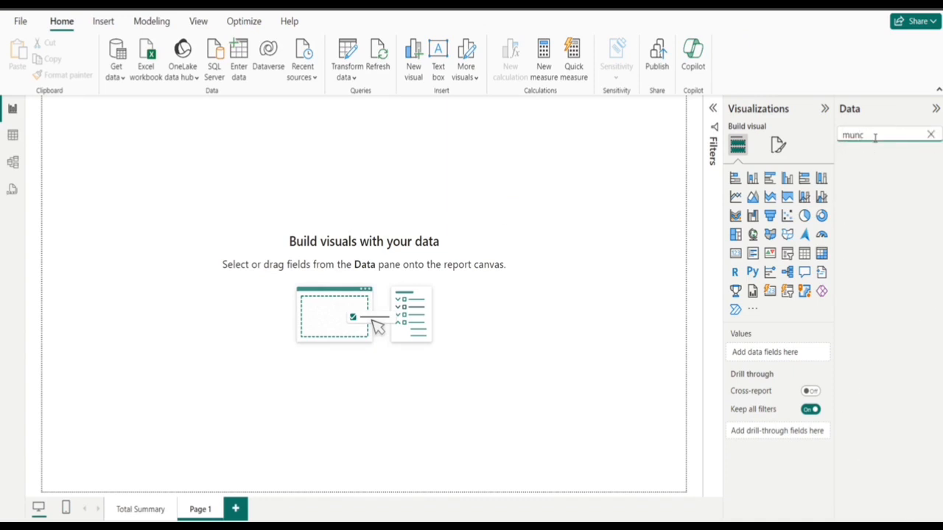
key(BackSpace)
text(ici)
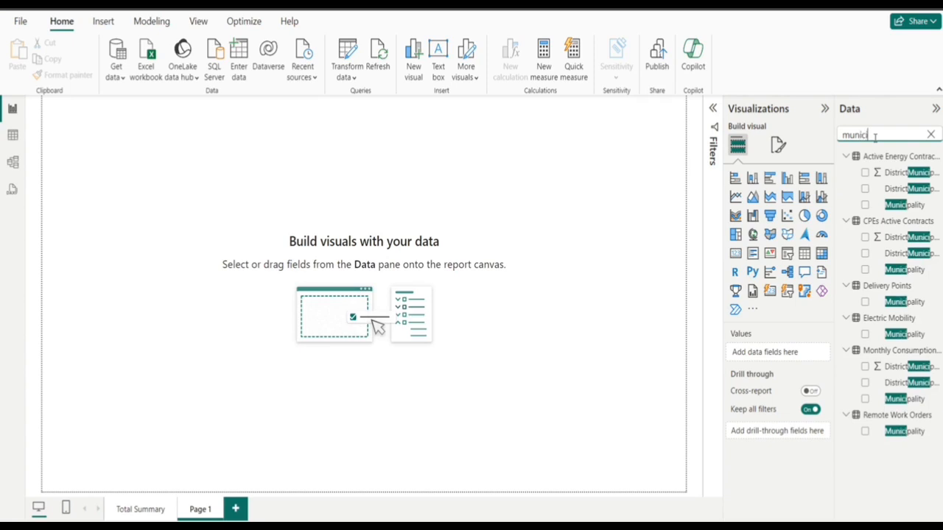
drag(834, 100, 771, 104)
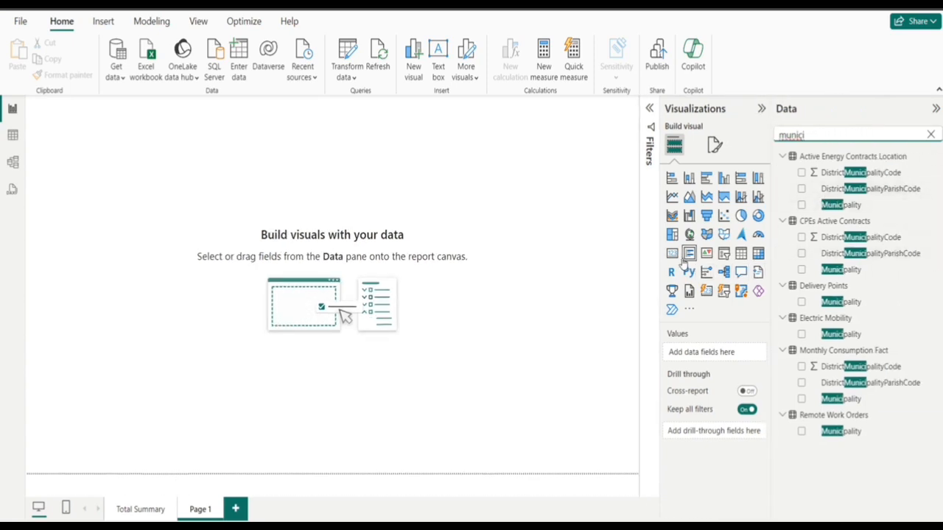
click(672, 253)
click(801, 206)
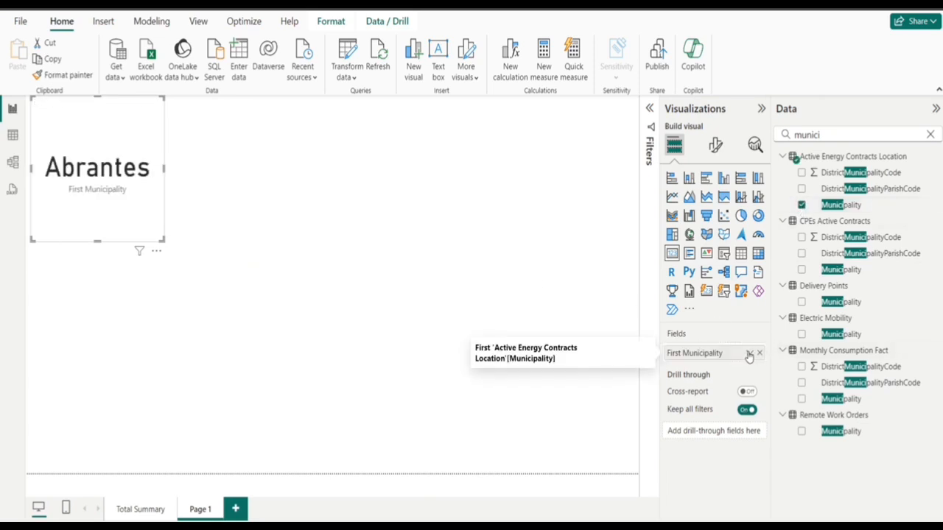
click(752, 354)
click(783, 438)
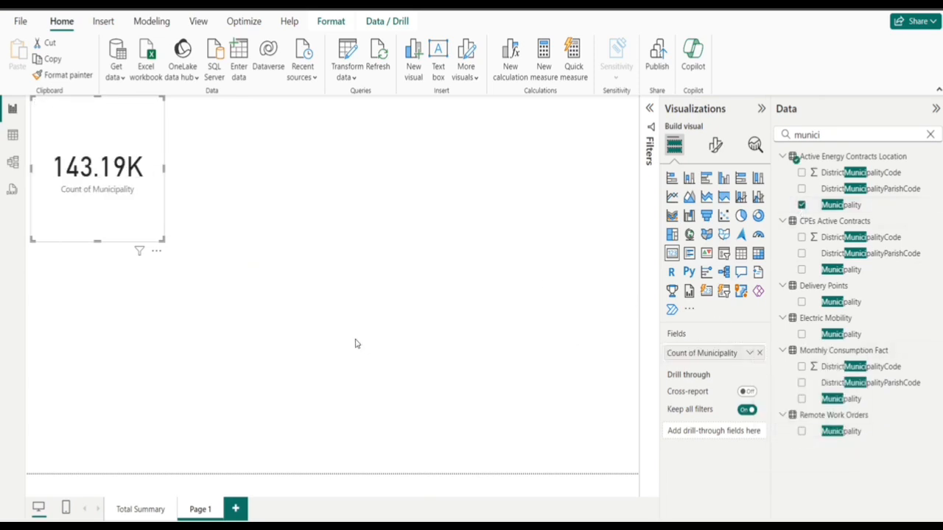
click(121, 303)
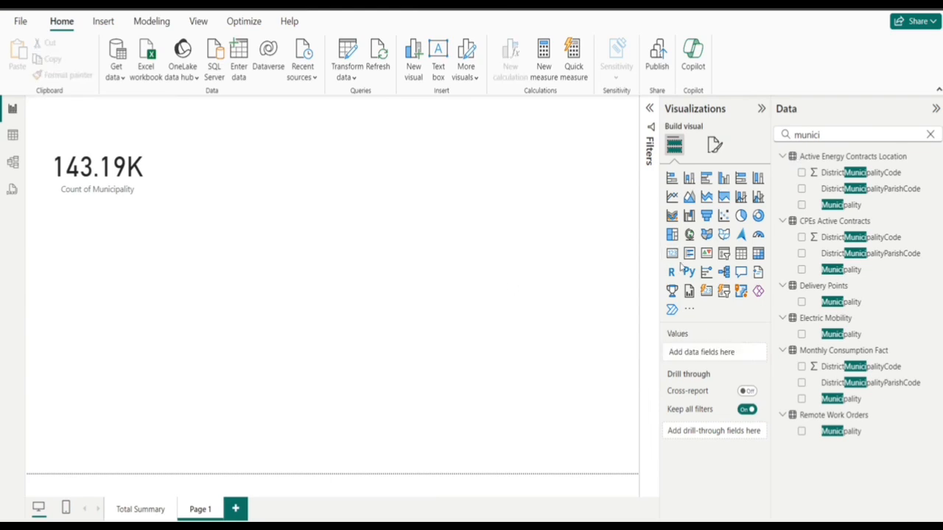
- Duplicate the Count of Municipality card four times on Page 1
click(112, 167)
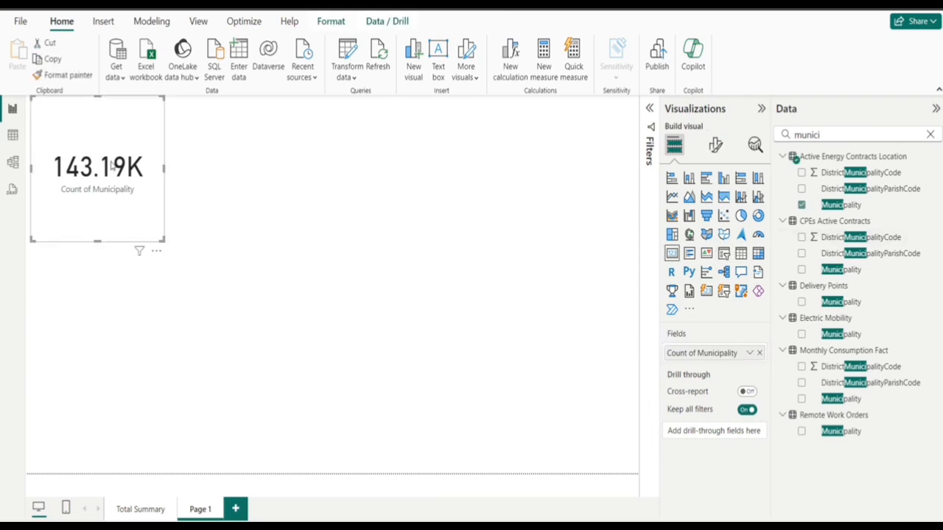
key(ctrl+c)
key(ctrl+v)
key(ctrl+v)
key(ctrl+v)
key(ctrl+v)
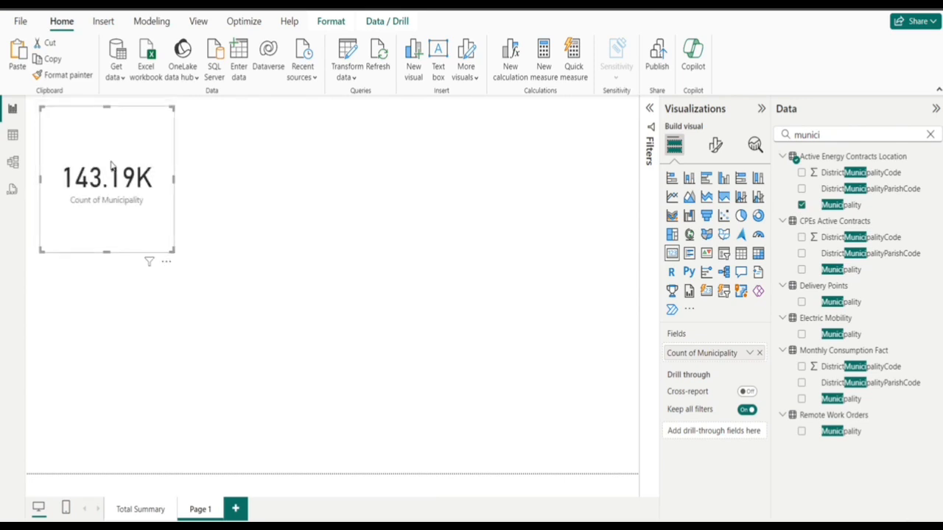
- Spread the stacked card copies across the page so that all five cards are separate
drag(110, 165, 406, 187)
right_click(407, 187)
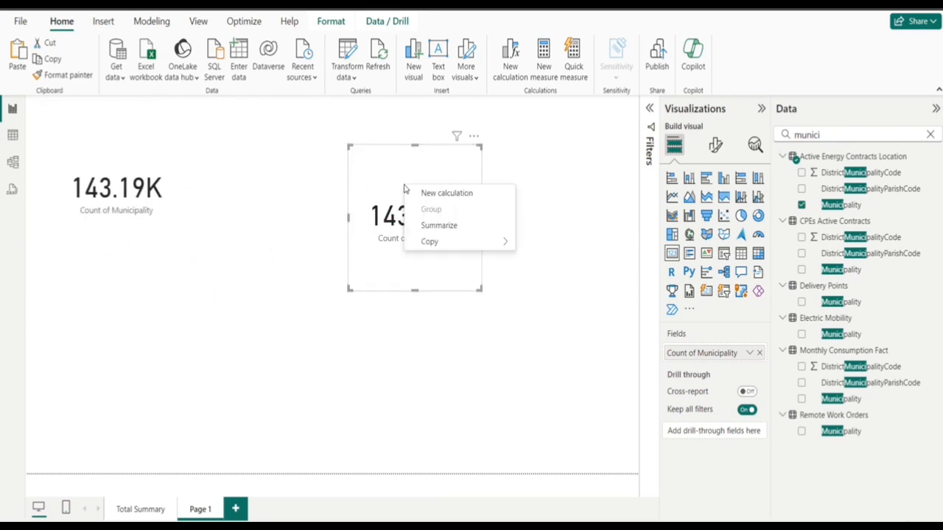
click(139, 143)
drag(138, 144, 145, 146)
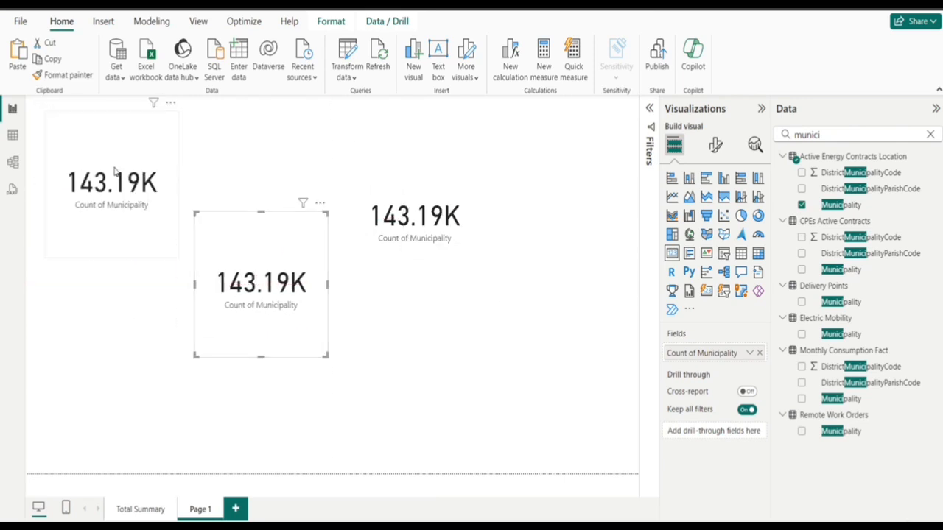
drag(115, 168, 116, 320)
right_click(116, 319)
click(116, 177)
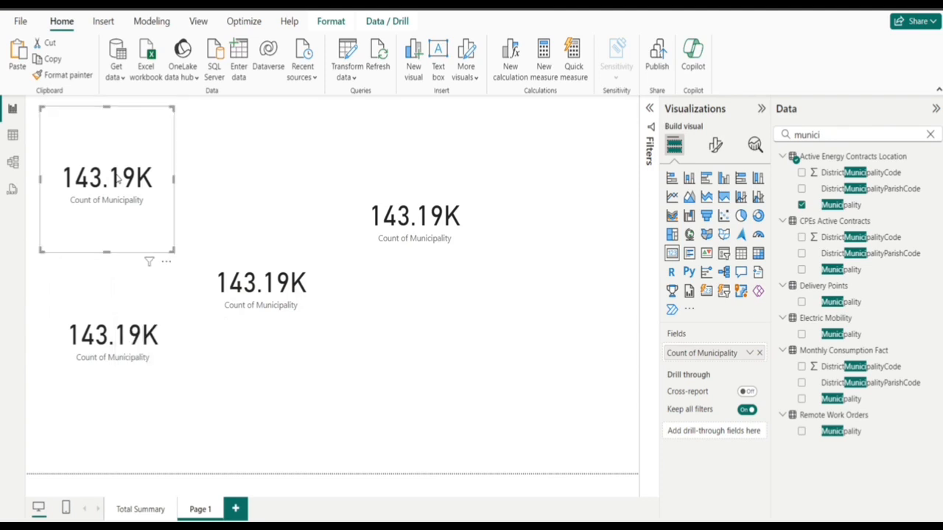
drag(116, 177, 259, 173)
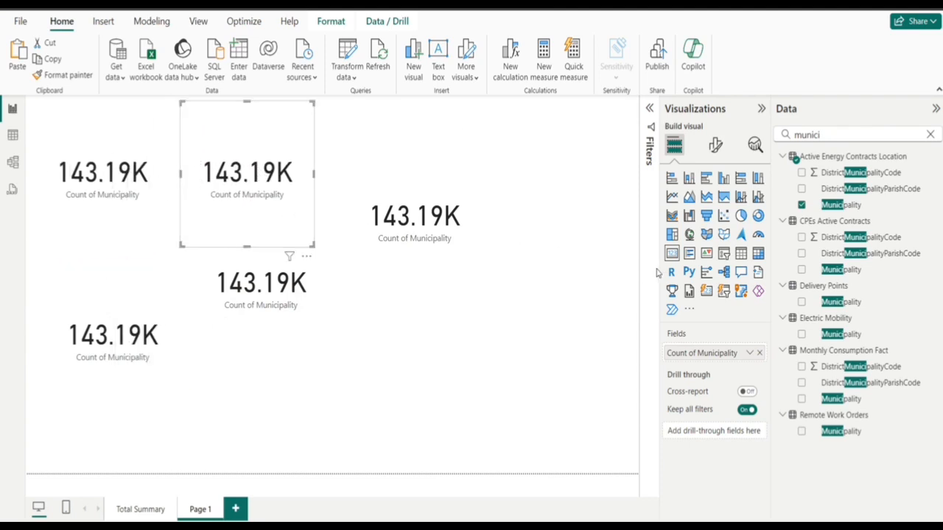
- Replace the field of the card beside the first one with Municipality from CPEs Active Contracts, summarized as Count
click(760, 354)
click(802, 270)
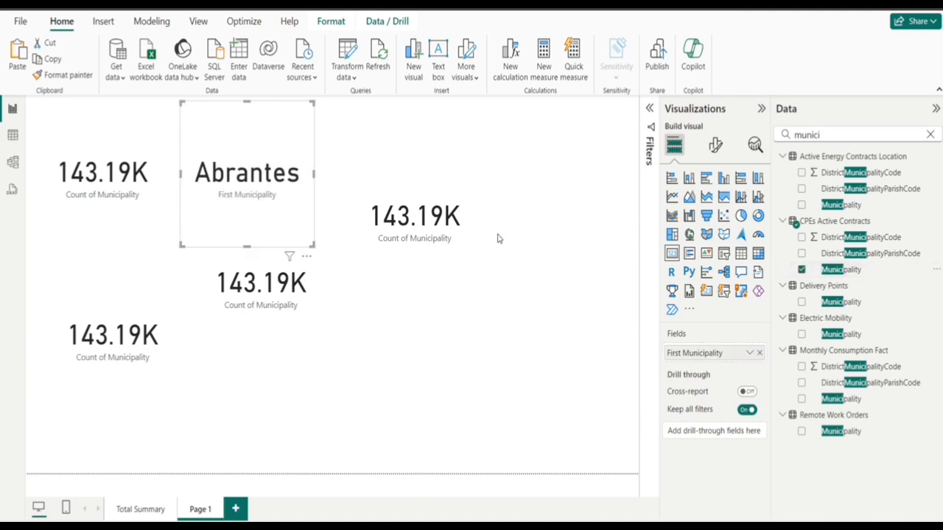
click(750, 355)
click(809, 436)
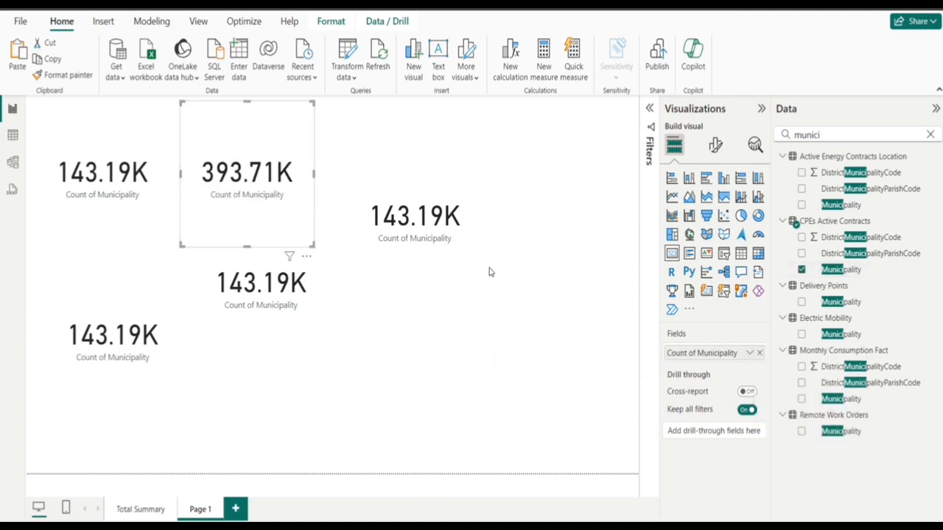
- Replace the rightmost card's field with Municipality from Delivery Points, summarized as Count
click(433, 236)
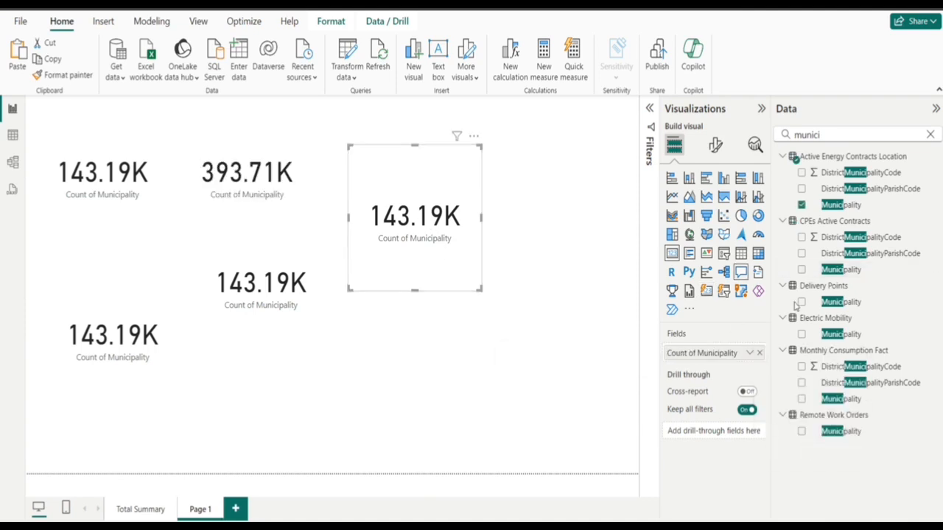
click(759, 353)
click(802, 302)
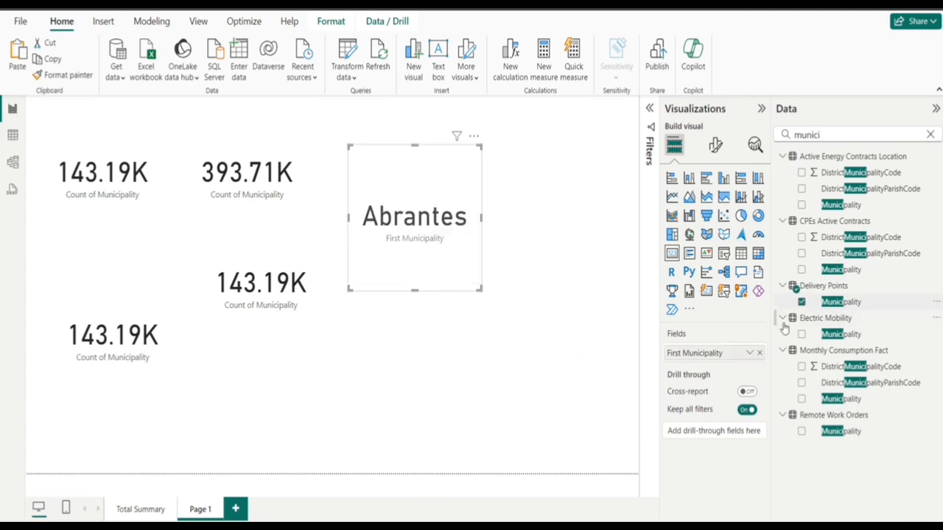
click(750, 354)
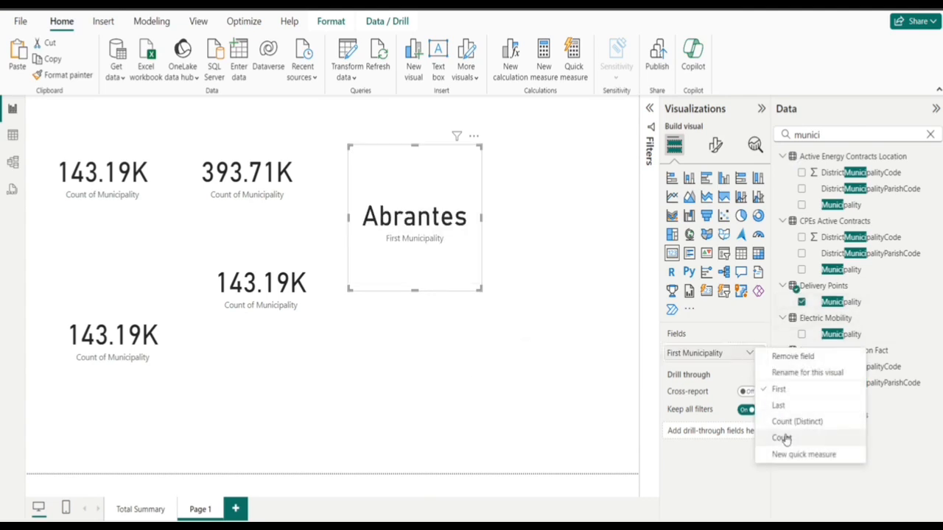
click(781, 437)
- Replace the field of the card in the middle of the page with Municipality from Electric Mobility, summarized as Count
click(308, 284)
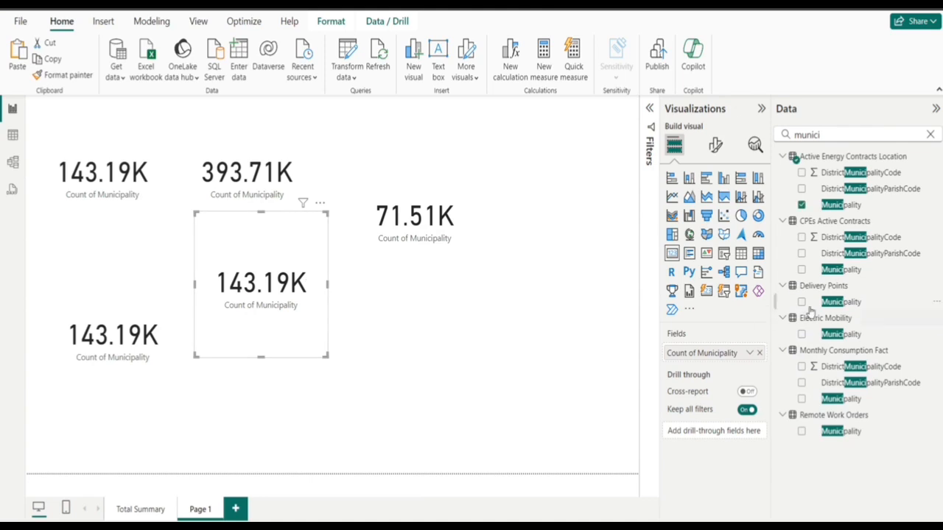
click(750, 354)
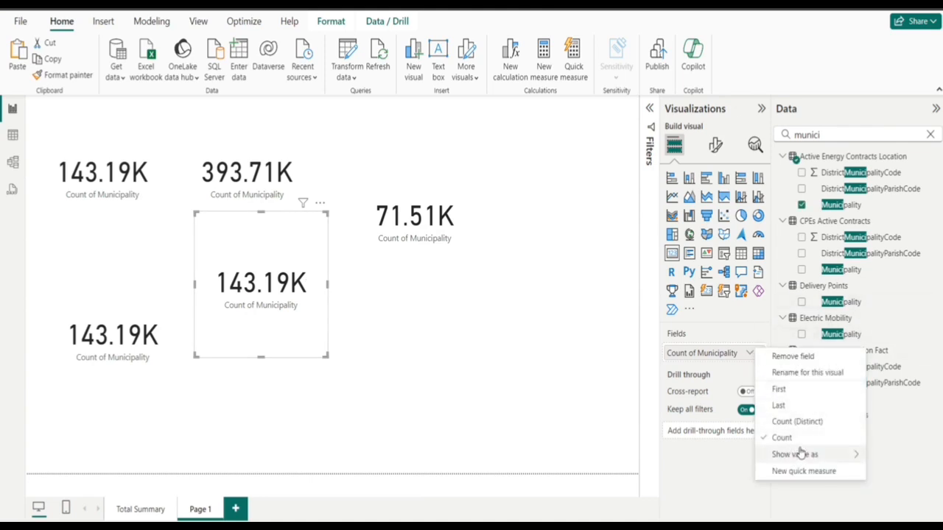
click(613, 361)
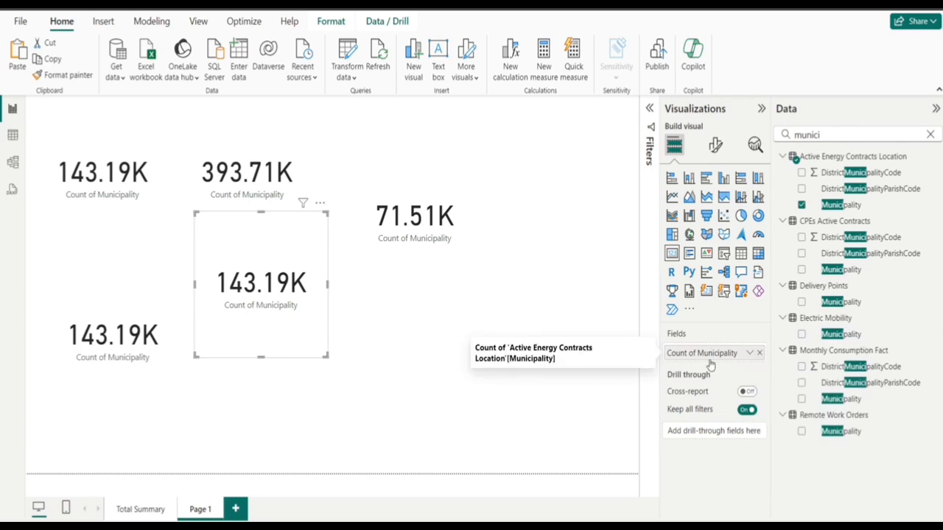
click(759, 353)
click(802, 335)
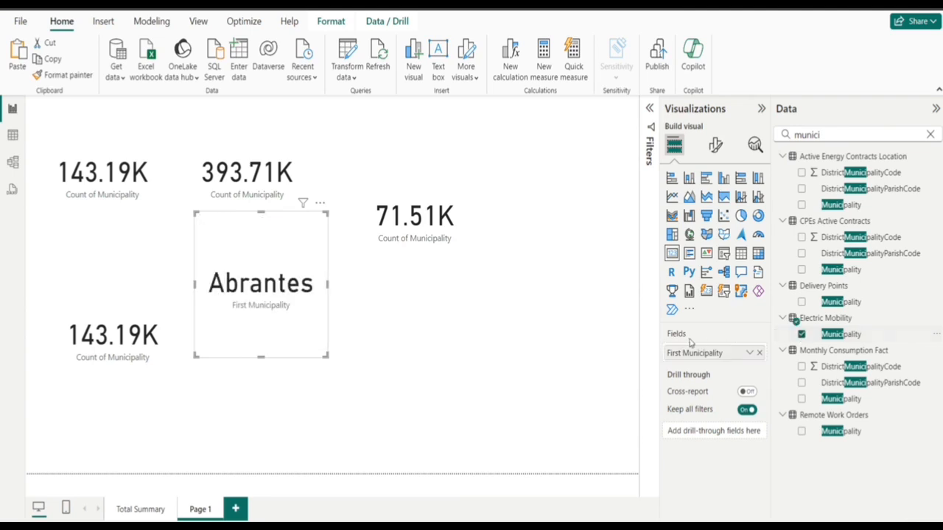
click(748, 353)
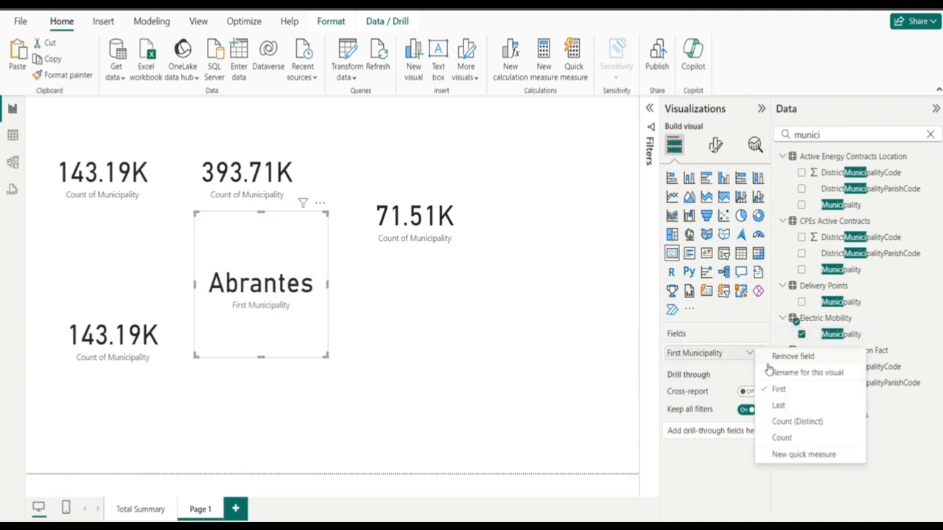
click(781, 437)
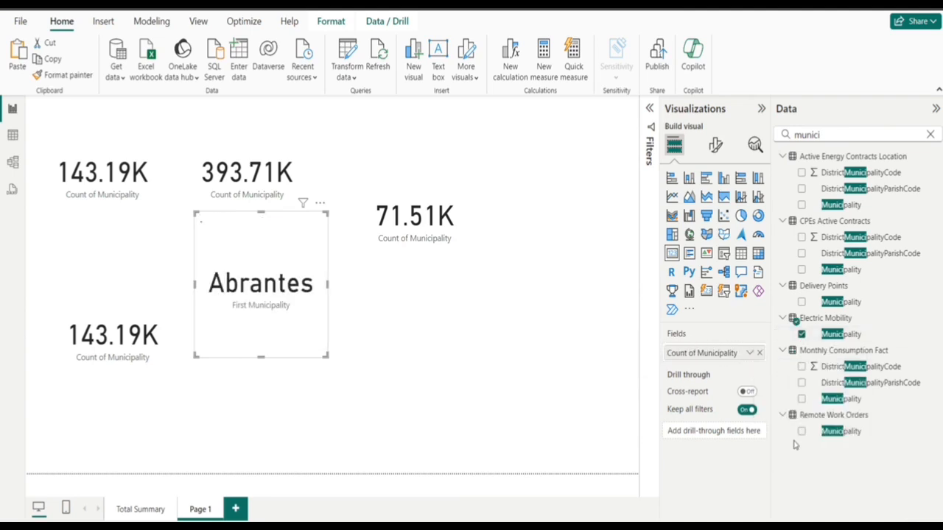
- Replace the lower-left card's field with Municipality from Monthly Consumption Fact, summarized as Count
click(139, 352)
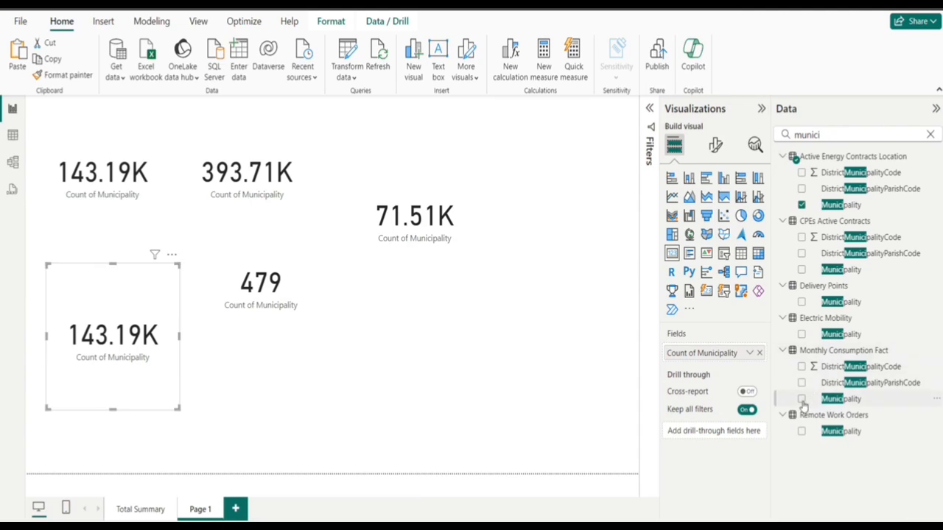
click(759, 353)
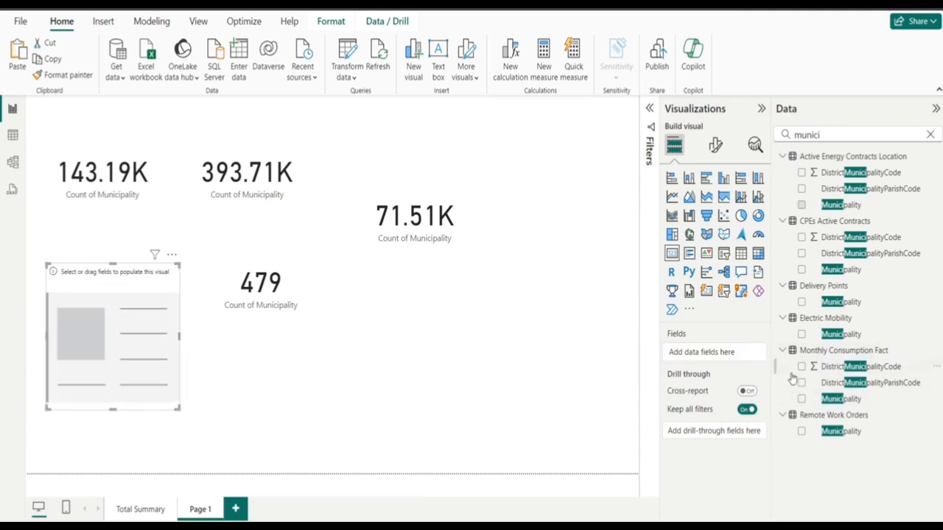
click(803, 398)
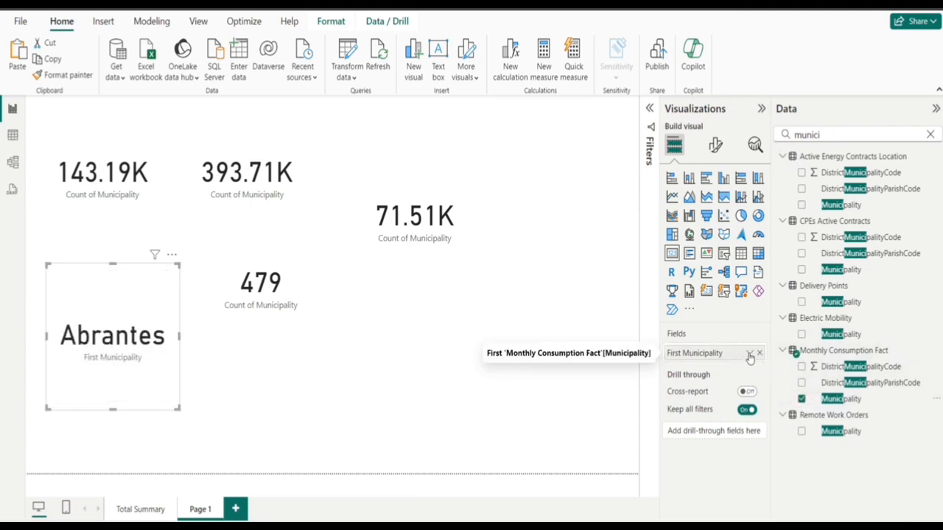
click(750, 354)
click(782, 438)
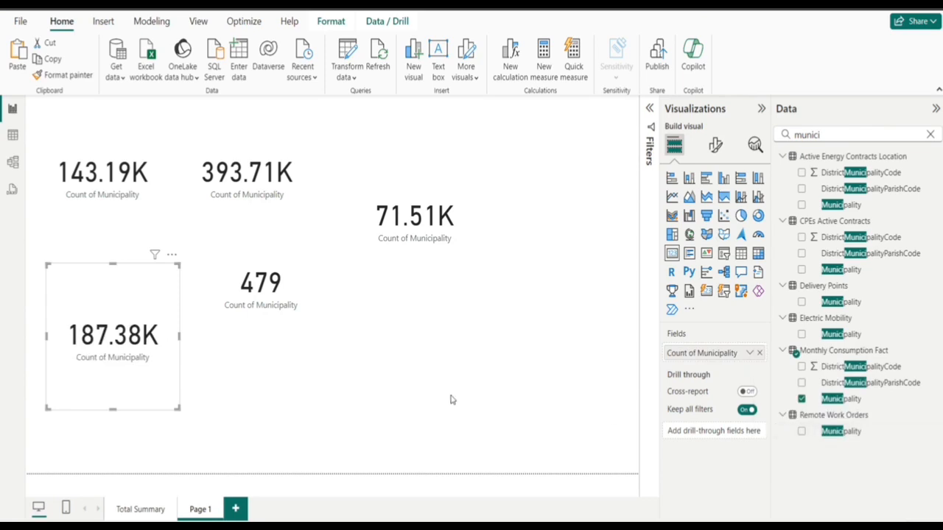
click(393, 386)
- Duplicate the Monthly Consumption Fact card and place the copy in the empty area near the page's lower edge
click(164, 353)
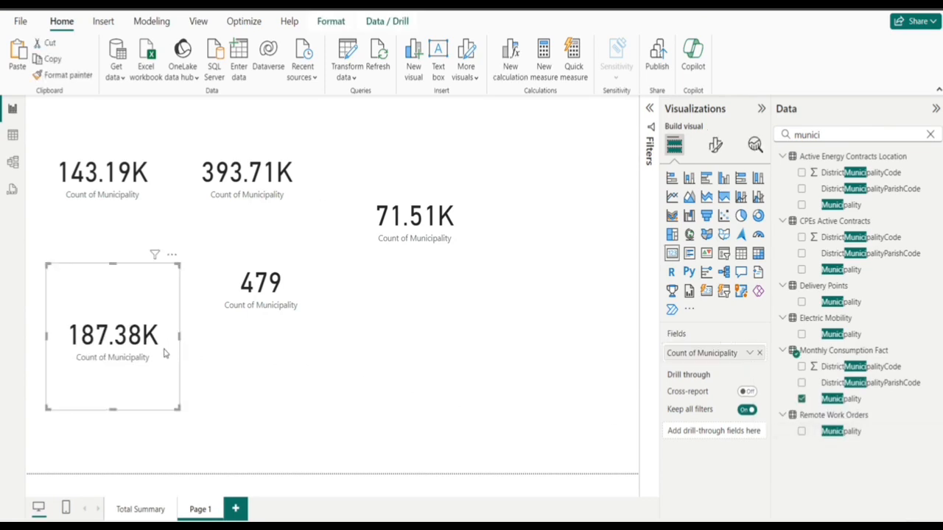
key(ctrl+c)
key(ctrl+v)
drag(140, 347, 380, 405)
right_click(381, 405)
click(579, 407)
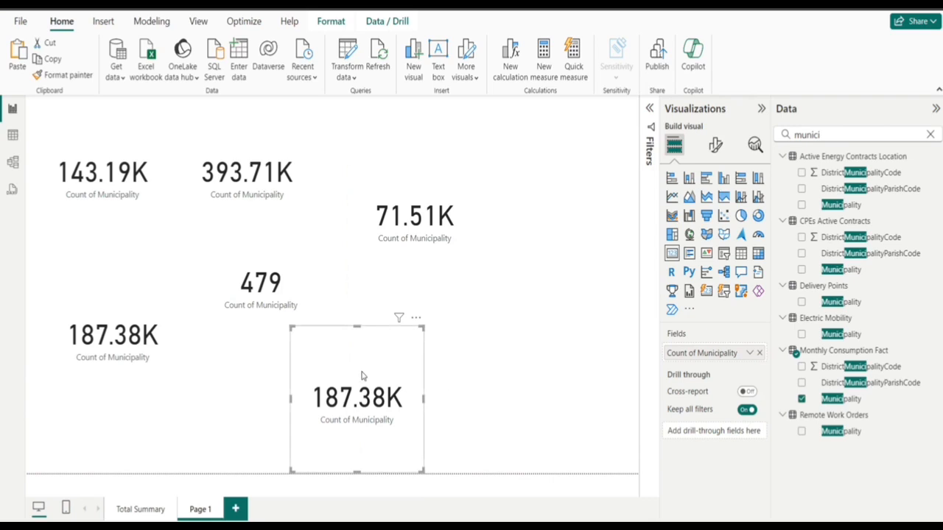
- Replace the new copy's field with Municipality from Remote Work Orders, summarized as Count
click(760, 354)
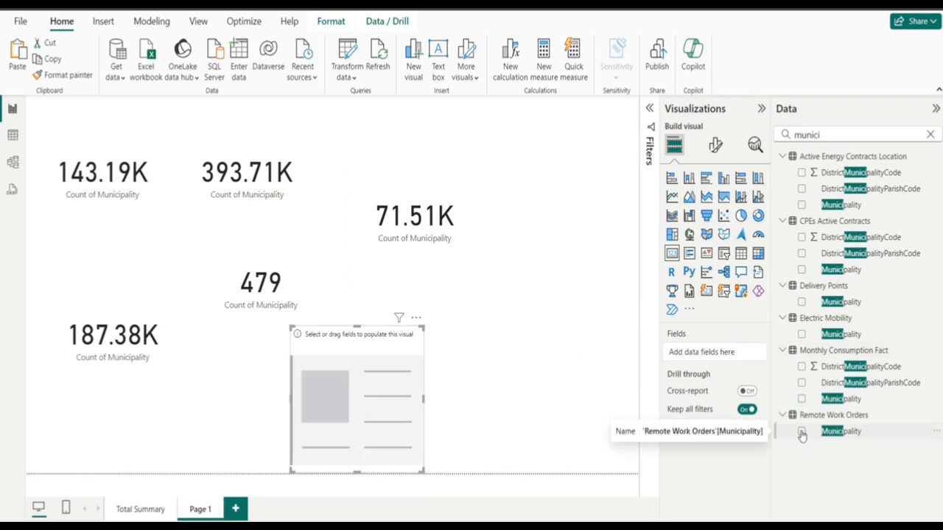
click(802, 432)
click(749, 354)
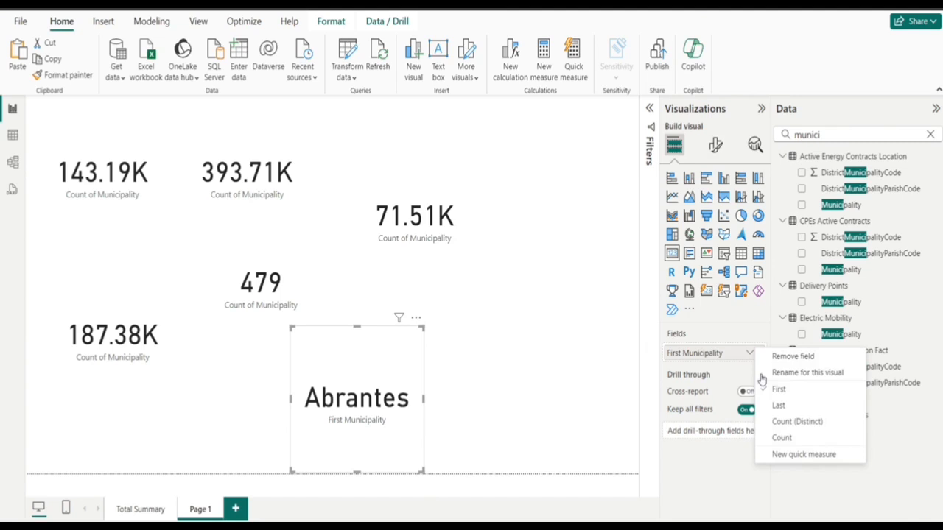
click(782, 439)
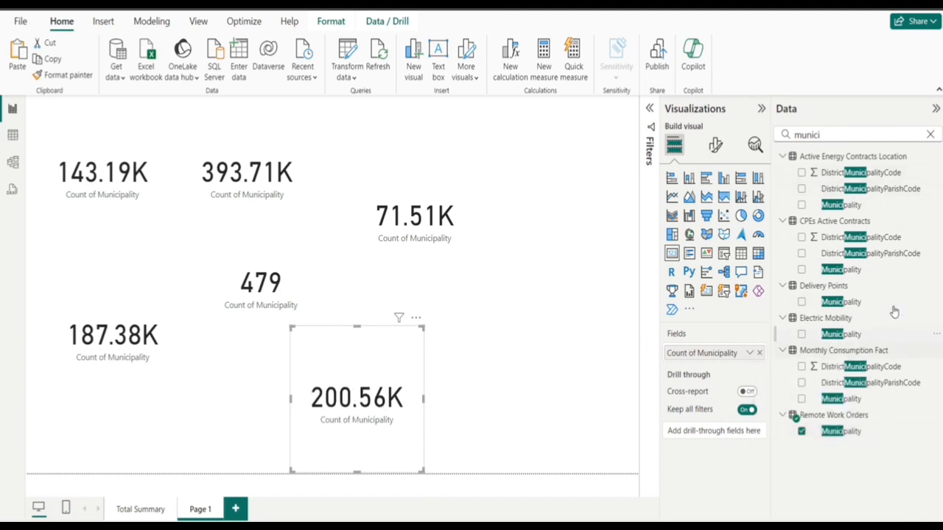
- Change the Active Energy Contracts Location and CPEs Active Contracts cards to Count (Distinct) of Municipality
click(87, 171)
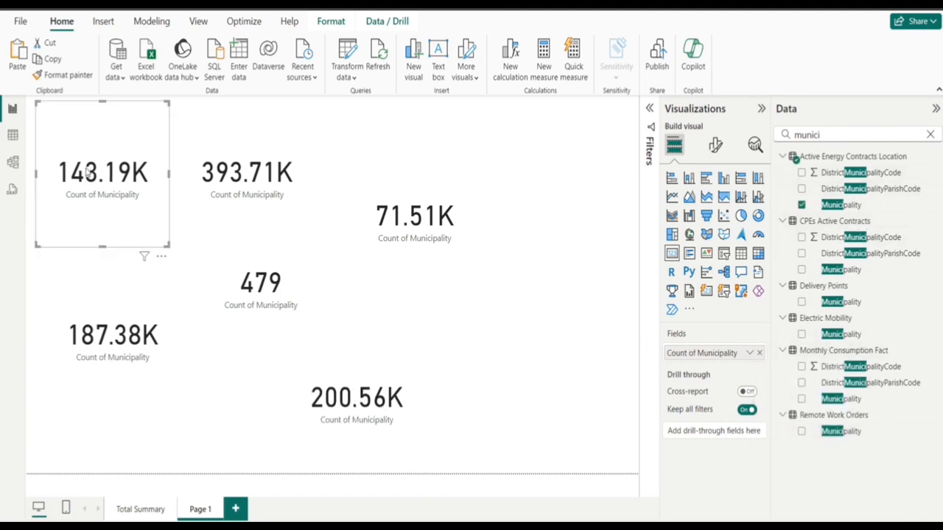
click(750, 354)
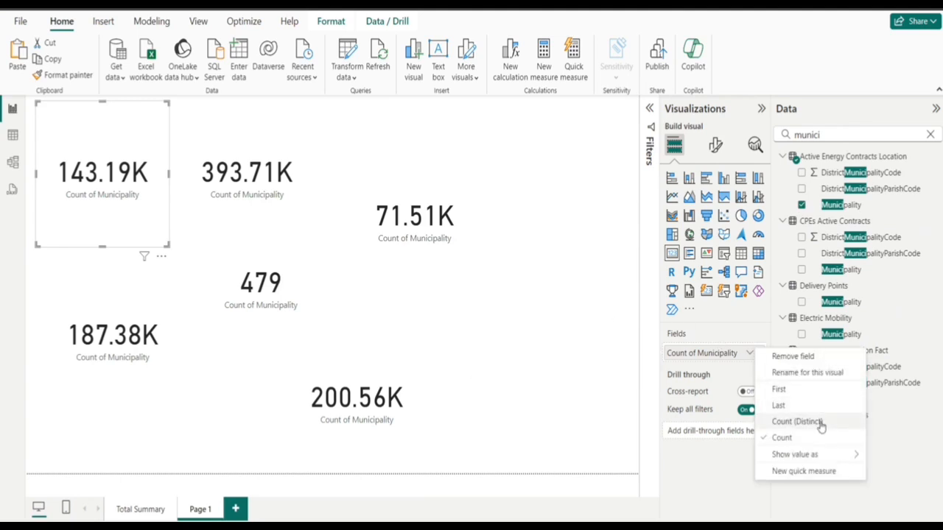
click(821, 422)
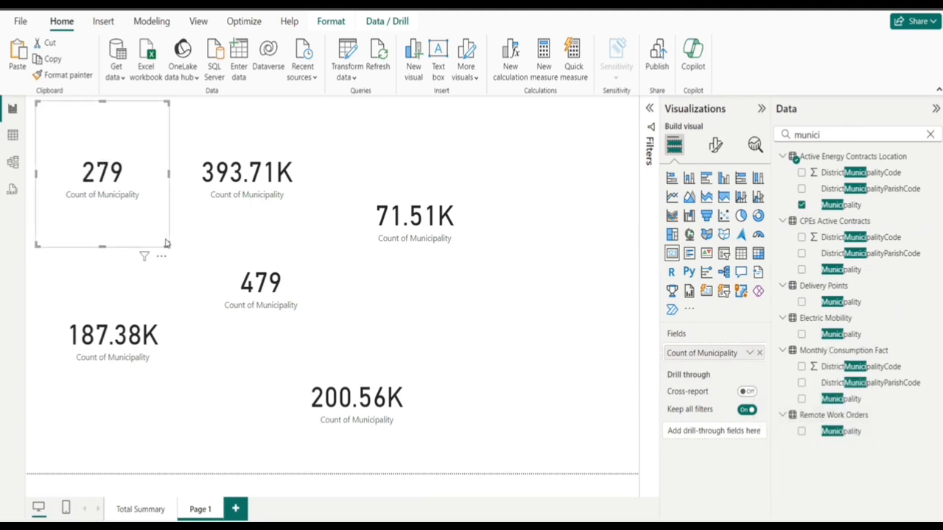
click(256, 185)
click(751, 353)
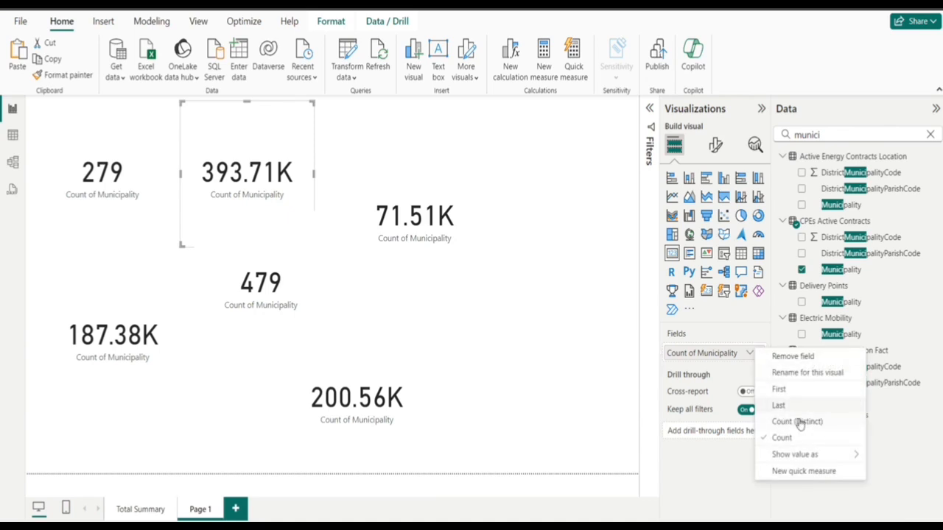
click(803, 423)
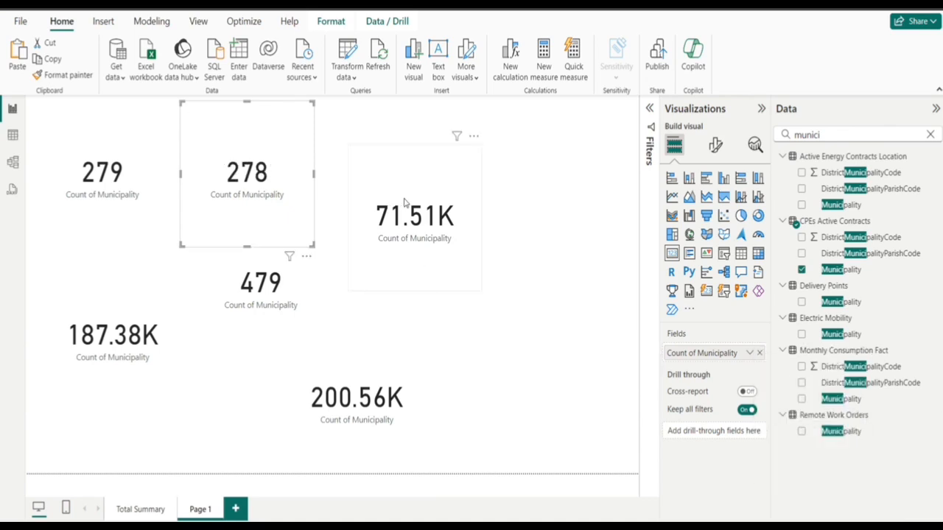
- Change the Delivery Points and Monthly Consumption Fact cards to Count (Distinct) of Municipality
click(404, 203)
click(750, 353)
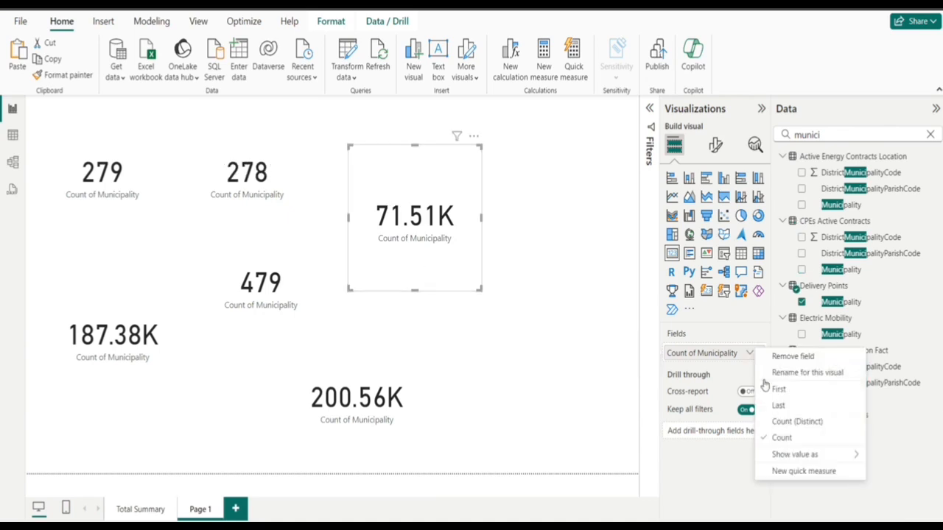
click(792, 418)
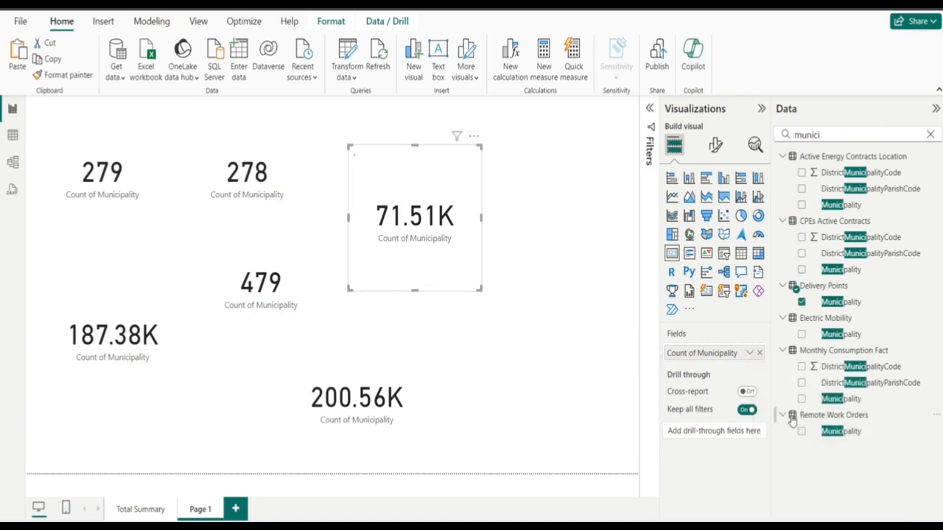
click(110, 339)
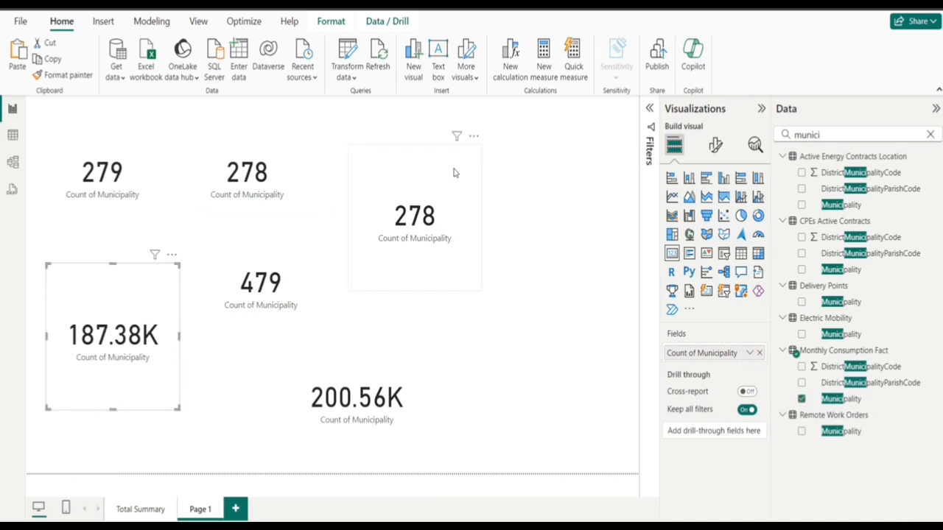
click(750, 353)
click(803, 426)
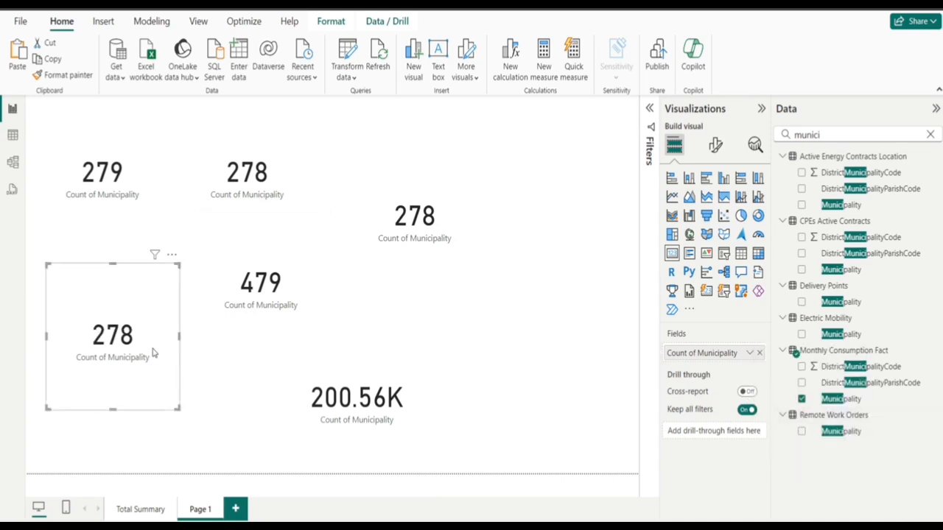
- Change the Remote Work Orders and Electric Mobility cards to Count (Distinct) of Municipality
click(370, 400)
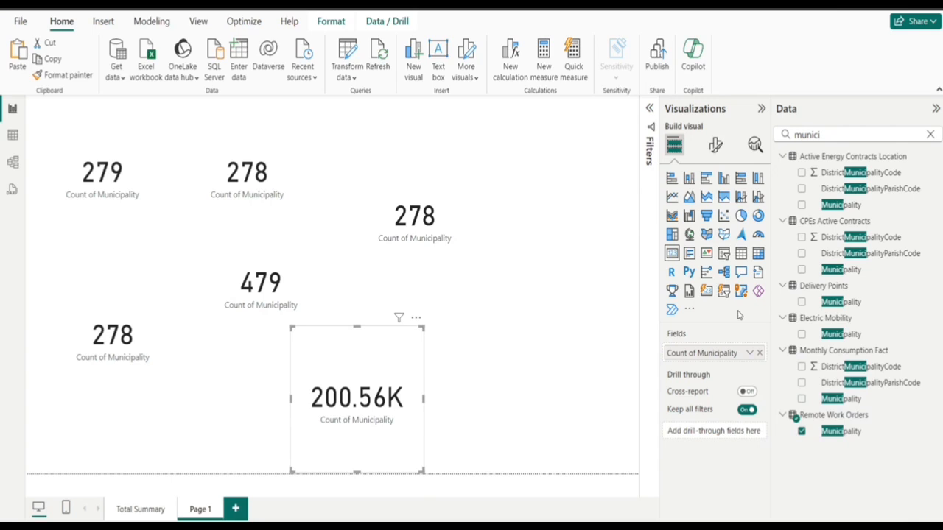
click(749, 352)
click(822, 421)
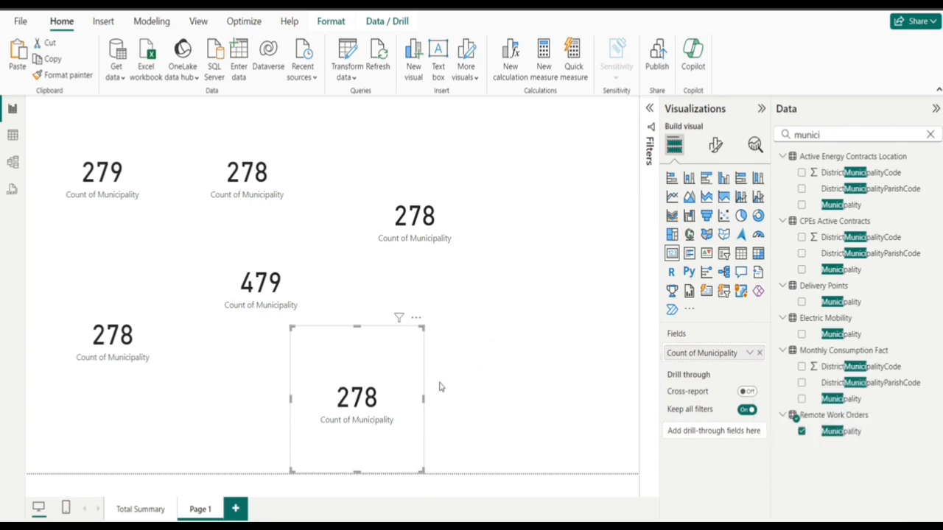
click(227, 252)
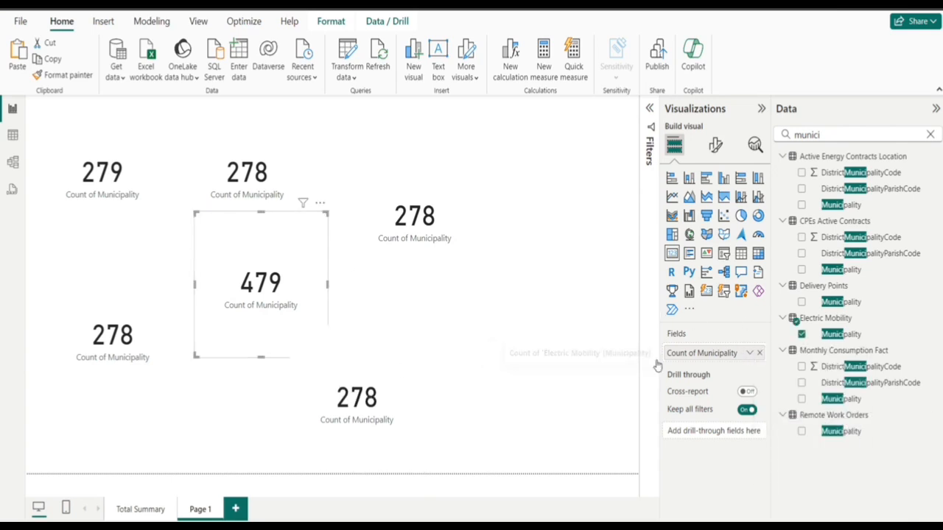
click(749, 353)
click(803, 435)
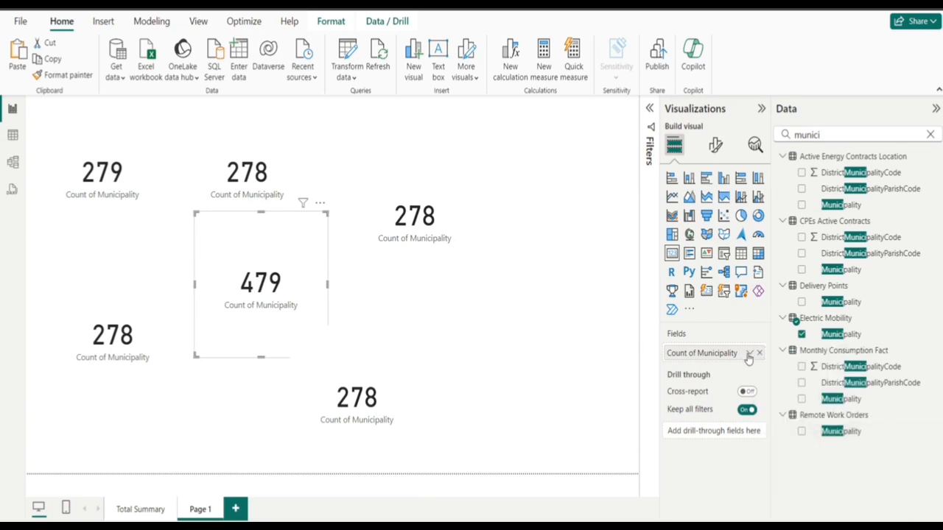
drag(747, 355, 744, 380)
click(749, 353)
click(783, 422)
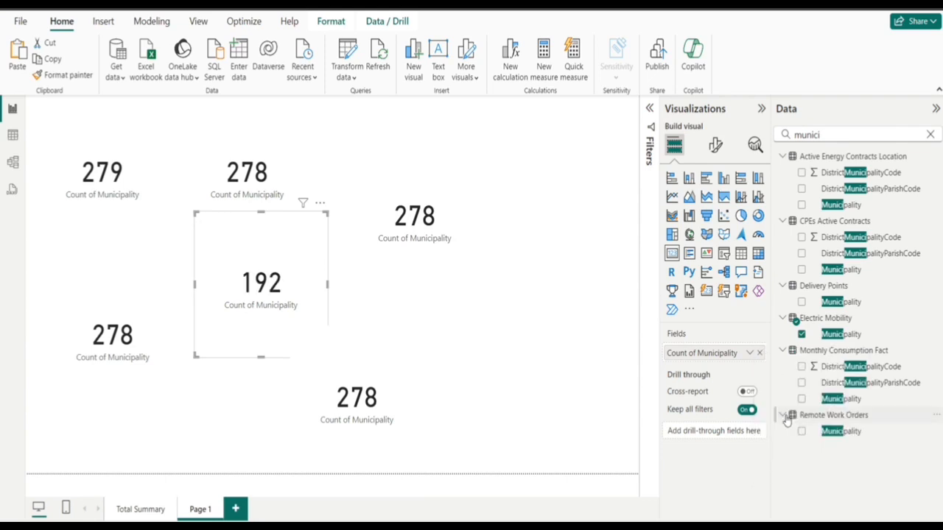
click(475, 340)
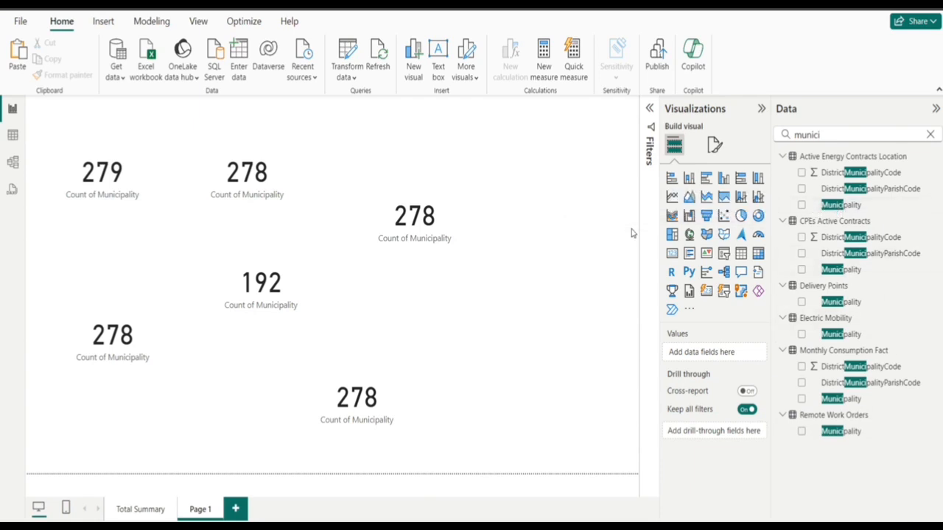
- Switch the Active Energy Contracts Location card's Municipality summarization to Count
click(83, 155)
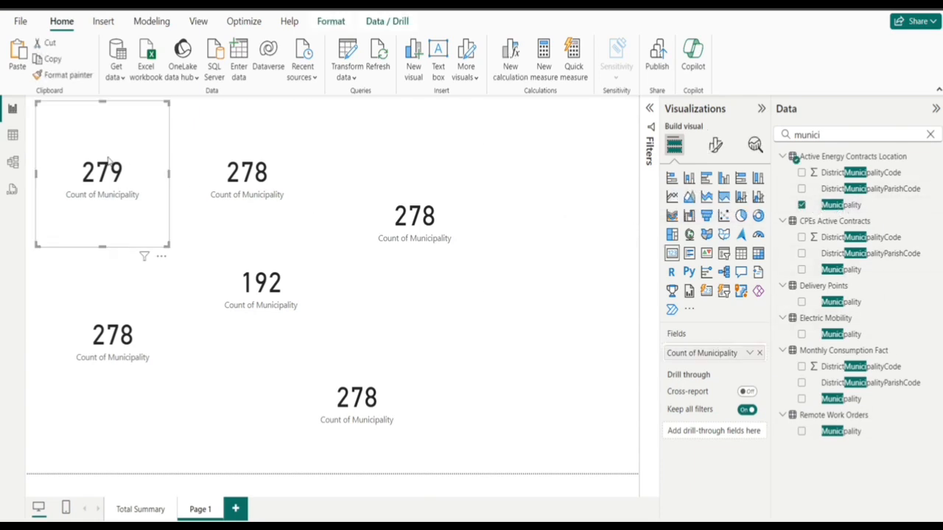
click(750, 355)
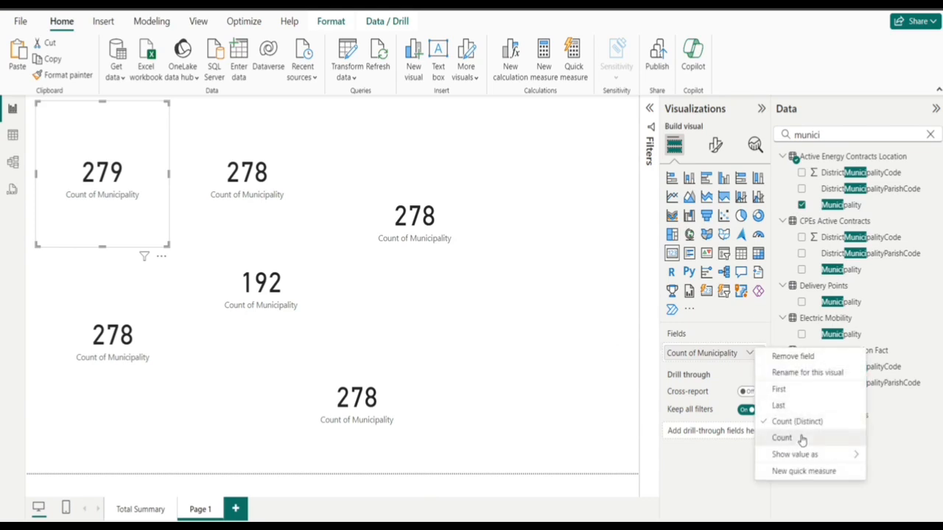
click(801, 440)
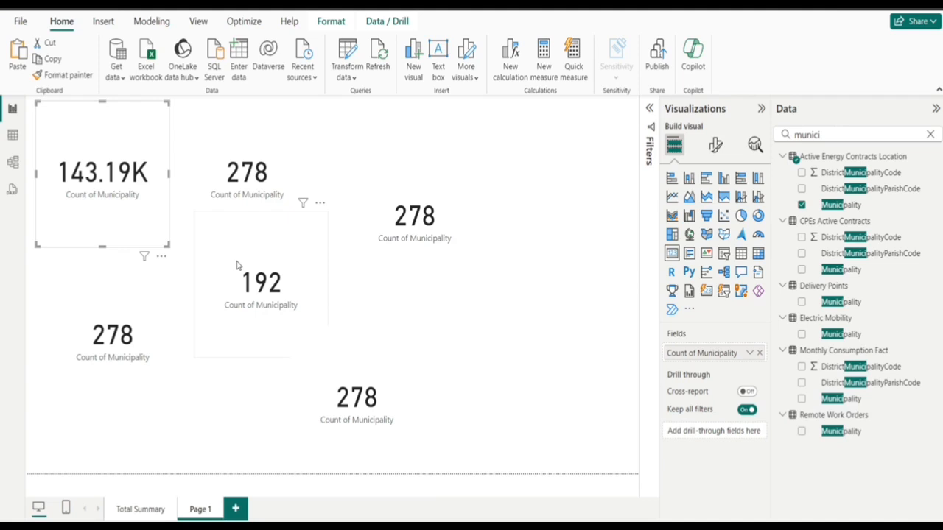
- Delete all six municipality count cards from Page 1
ctrl+click(251, 175)
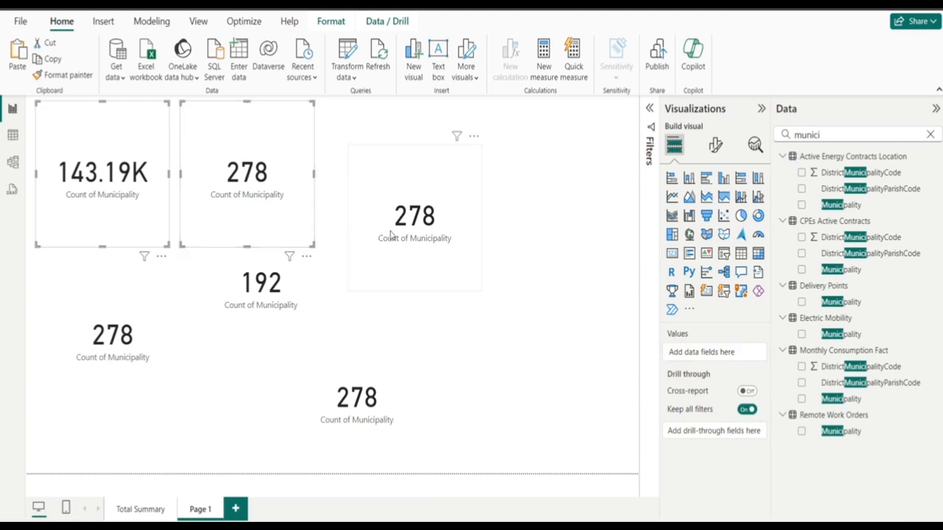
ctrl+click(407, 237)
ctrl+click(309, 267)
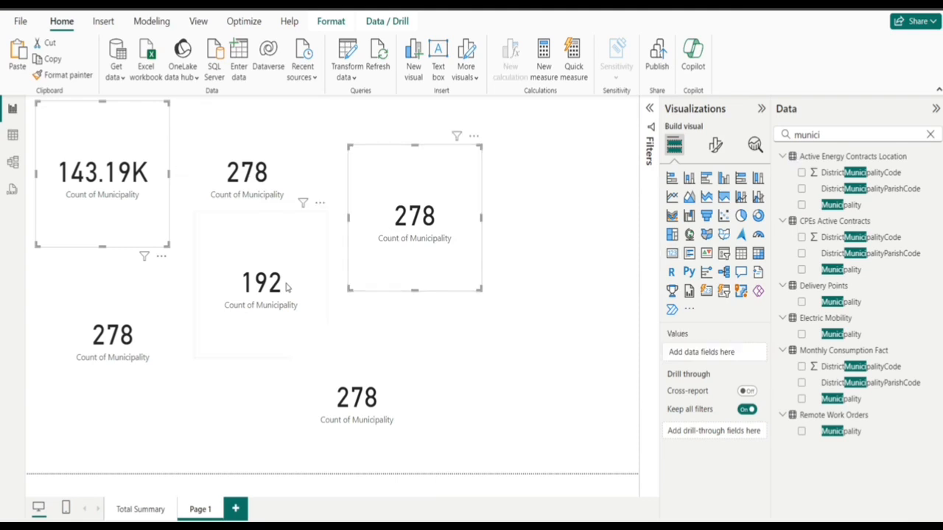
ctrl+click(286, 285)
ctrl+click(253, 169)
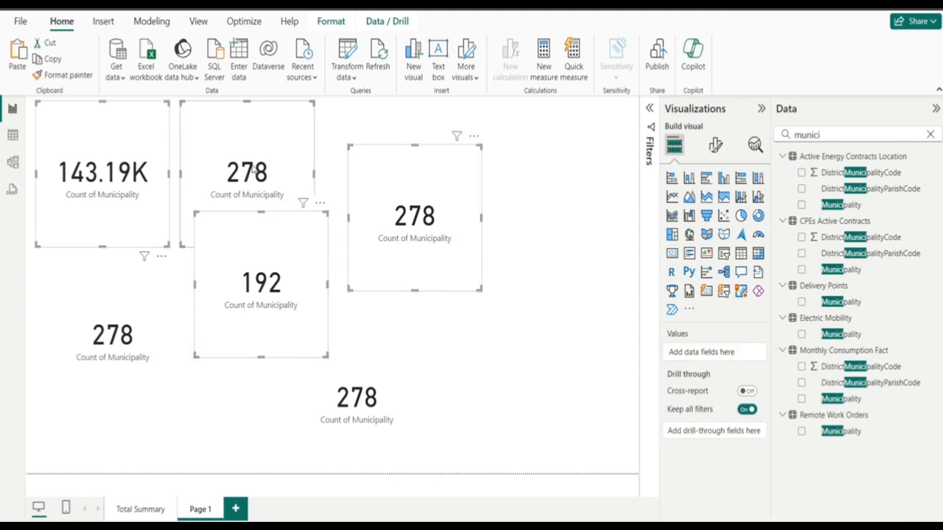
ctrl+click(126, 311)
ctrl+click(361, 411)
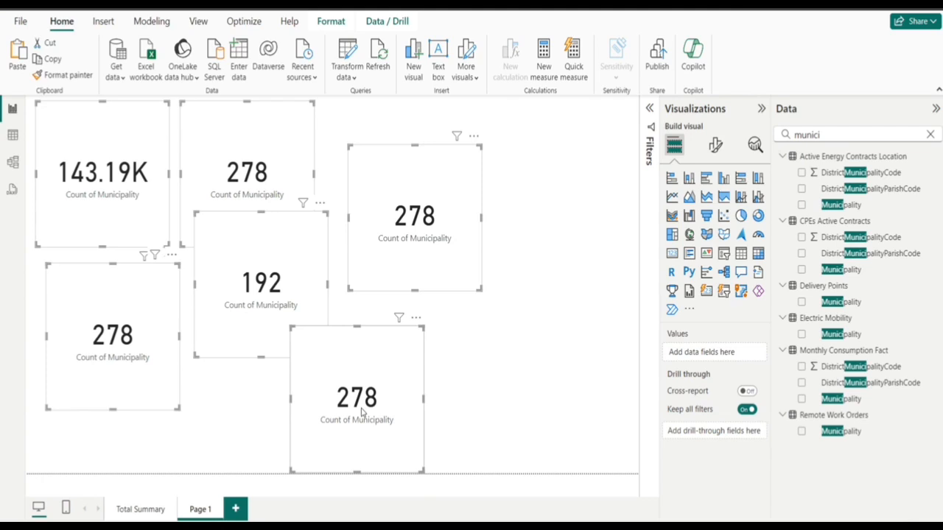
key(Delete)
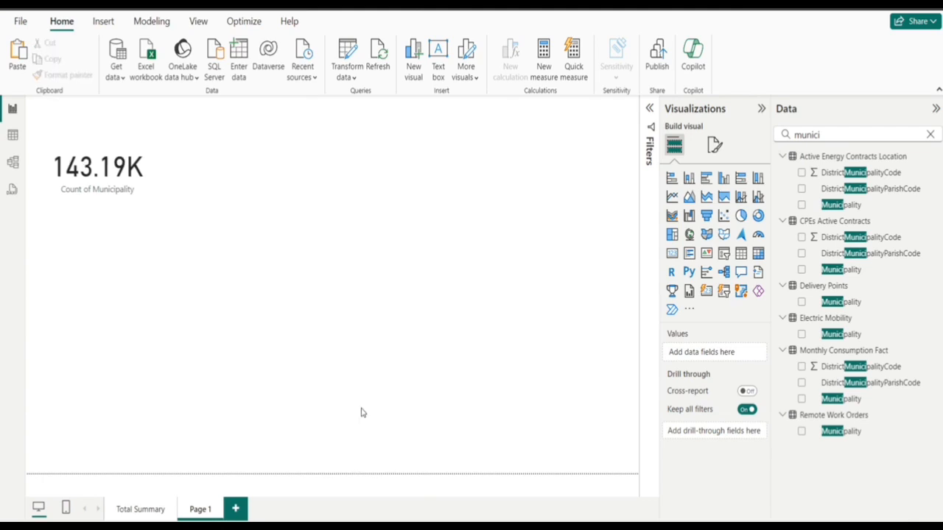
click(112, 168)
key(Delete)
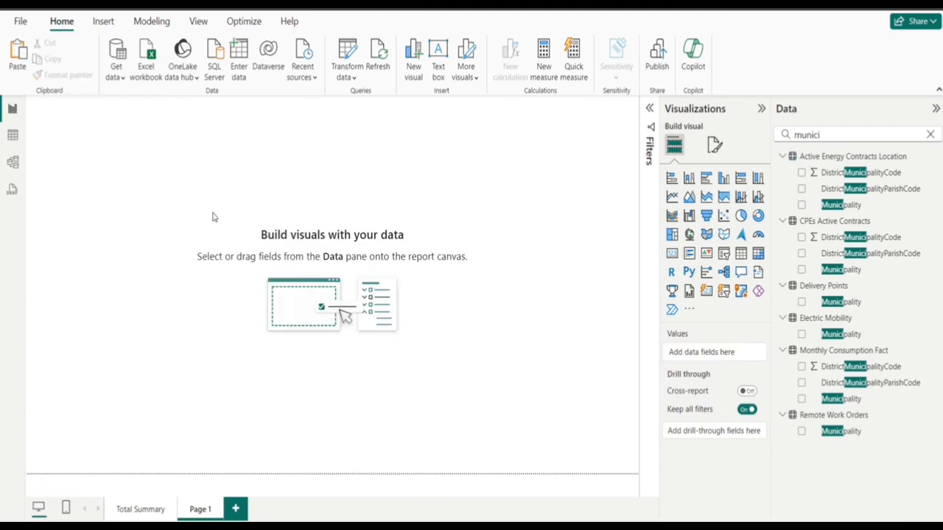
- Start a new model relationship from the Active Energy Contracts Location table to the Remote Work Orders table
click(13, 163)
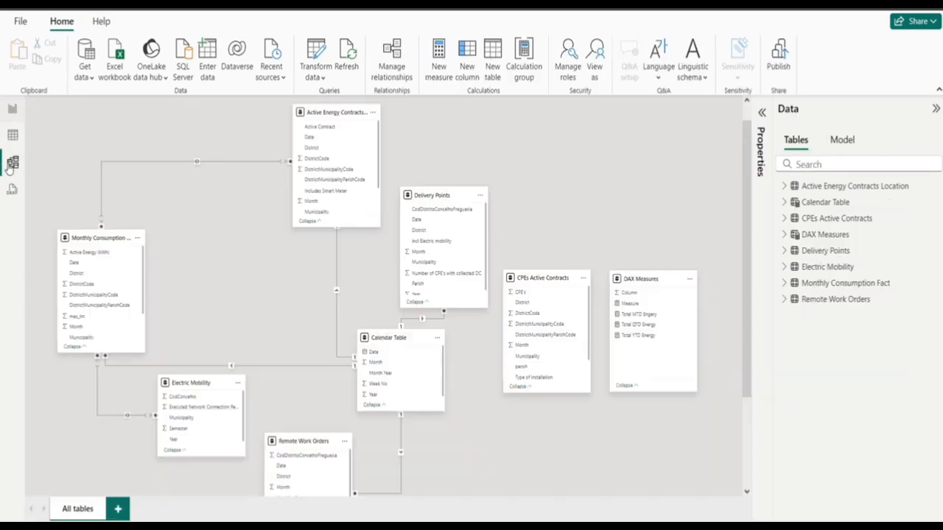
click(391, 58)
click(285, 69)
click(388, 96)
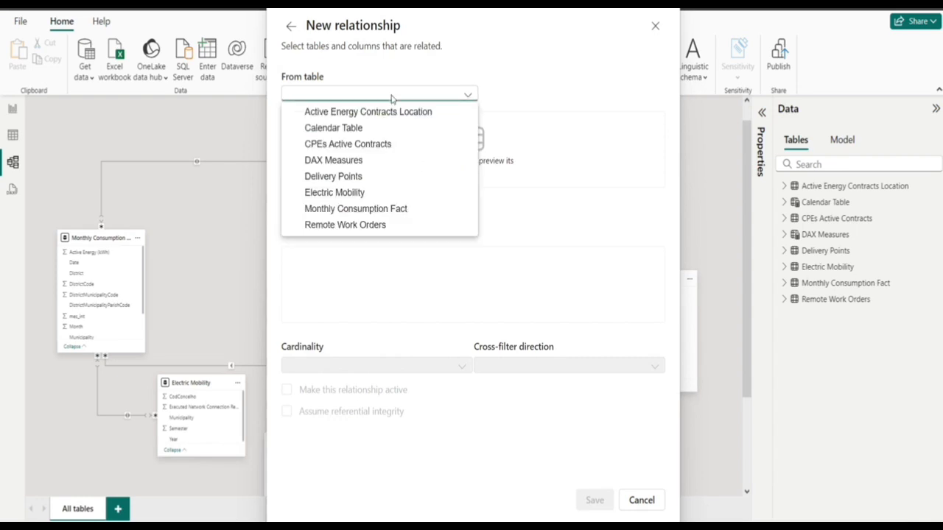
click(372, 120)
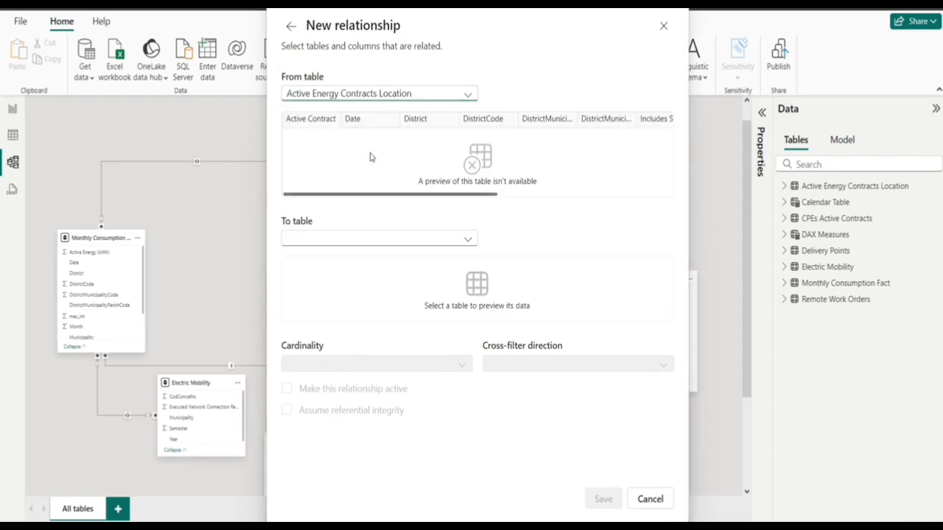
click(367, 226)
click(372, 340)
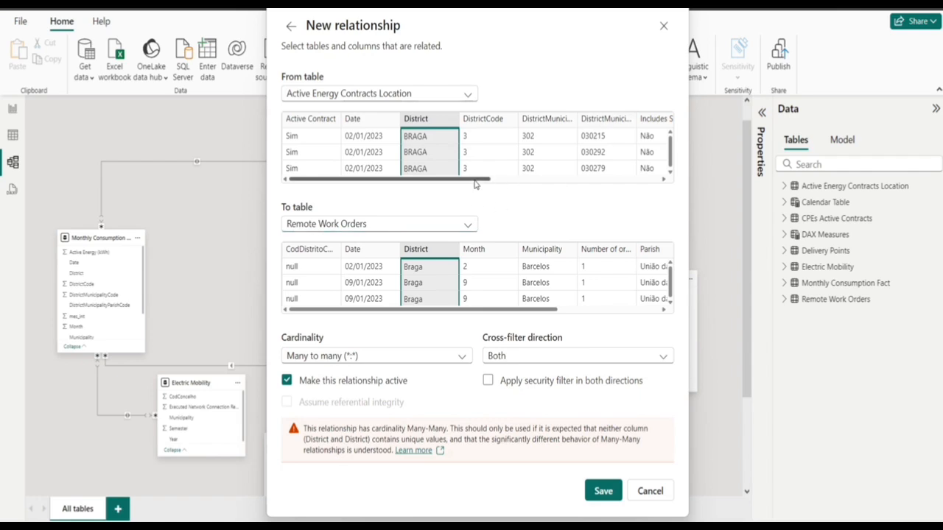
- Try Municipality as the matching column in both tables of the new relationship, and discard it without saving
drag(475, 184, 600, 195)
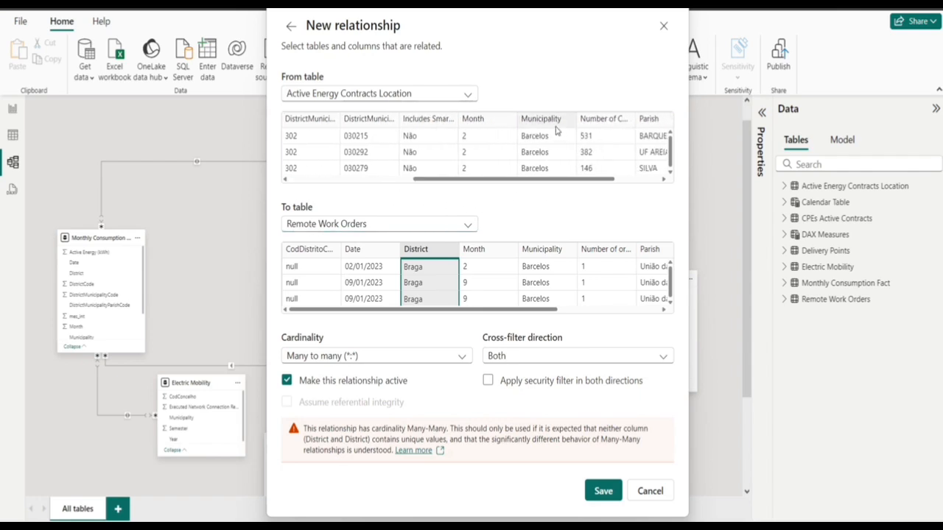
click(557, 129)
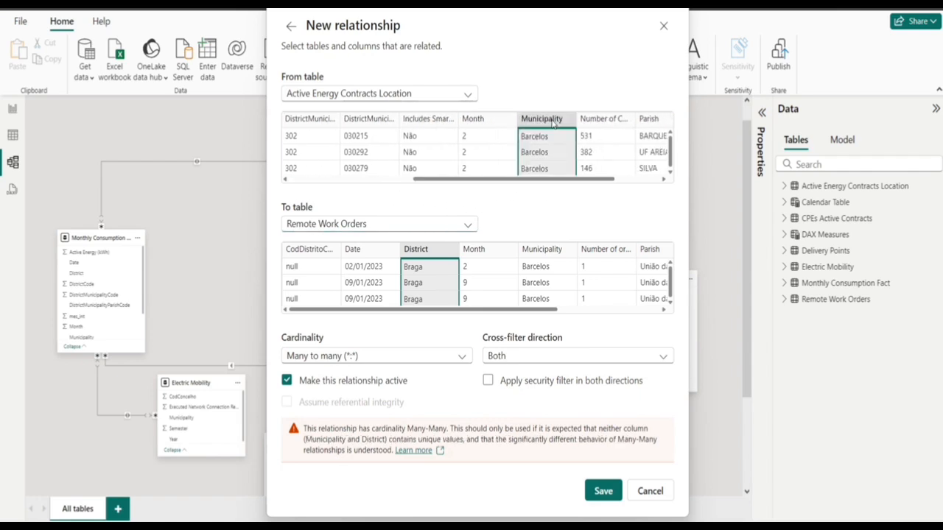
click(551, 253)
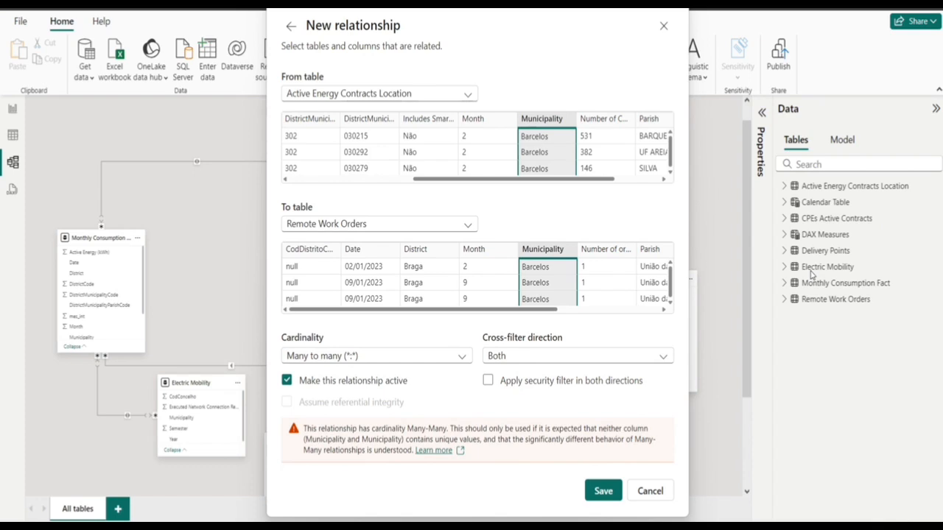
click(655, 498)
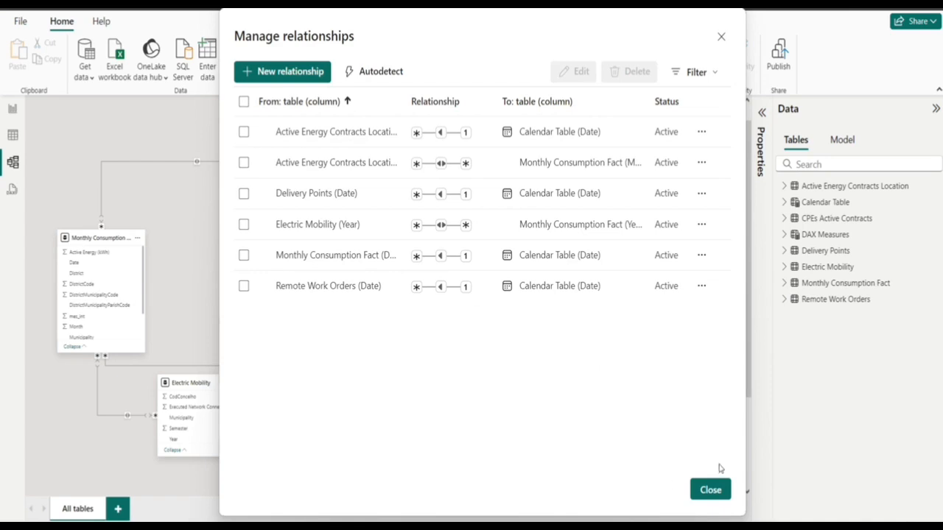
click(710, 490)
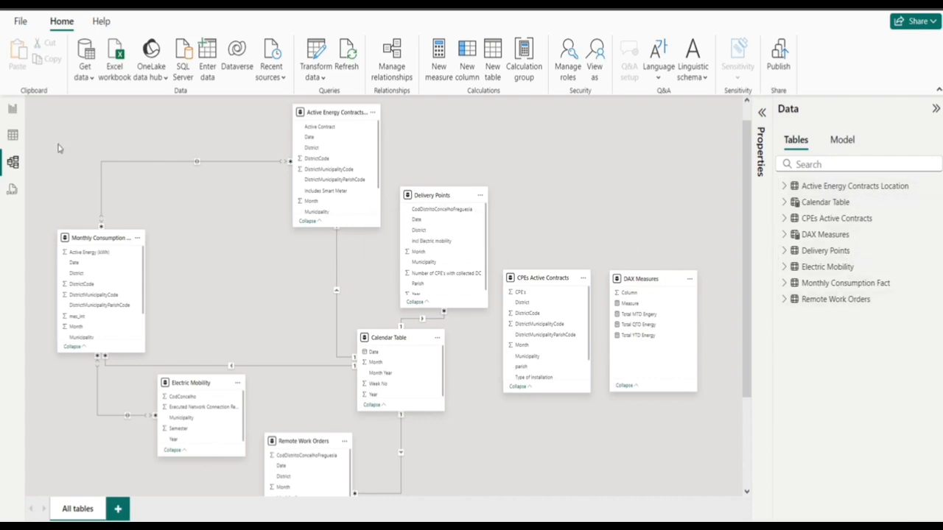
- Create a new calculated table named Mapping table
click(13, 135)
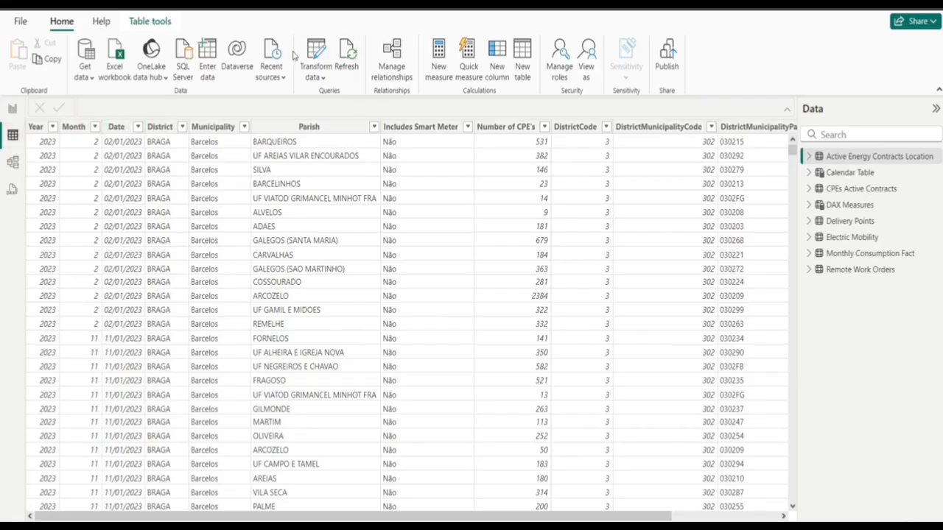
click(523, 55)
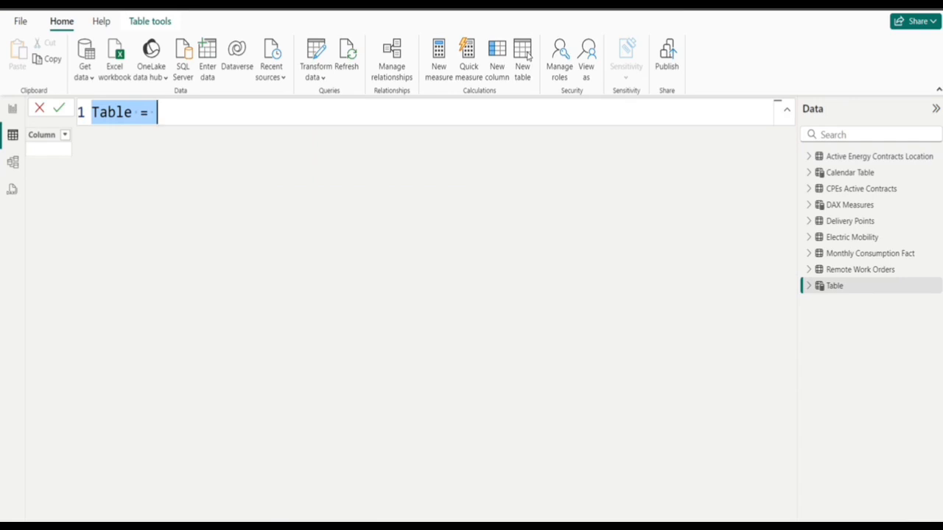
text(Mun)
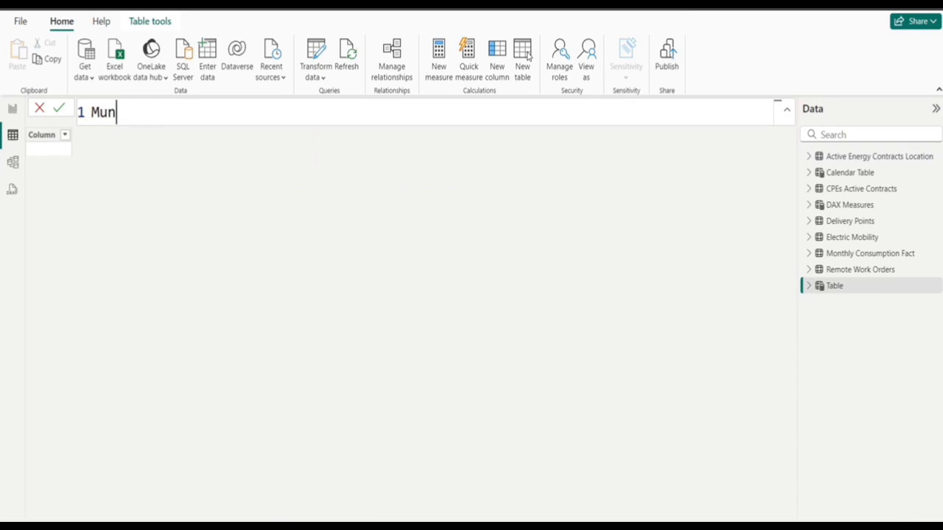
key(BackSpace)
key(BackSpace)
text(appo)
key(BackSpace)
text(ing table =)
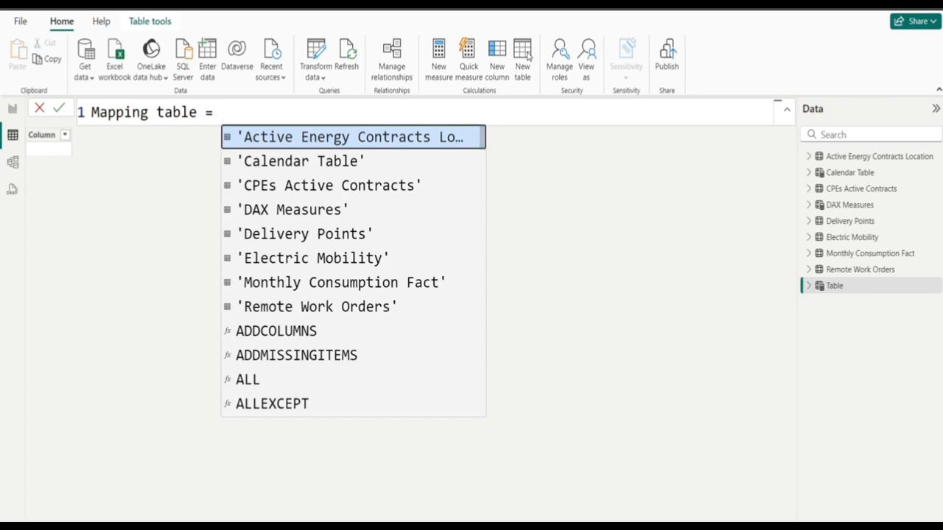
- Define Mapping table with CALCULATETABLE over VALUES('Electric Mobility'[Municipality])
text(cal)
key(Tab)
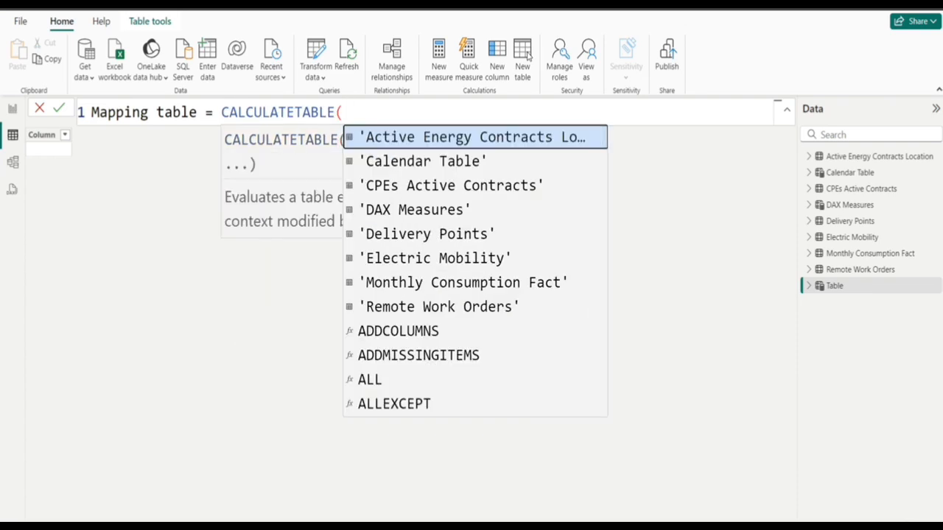
text(val)
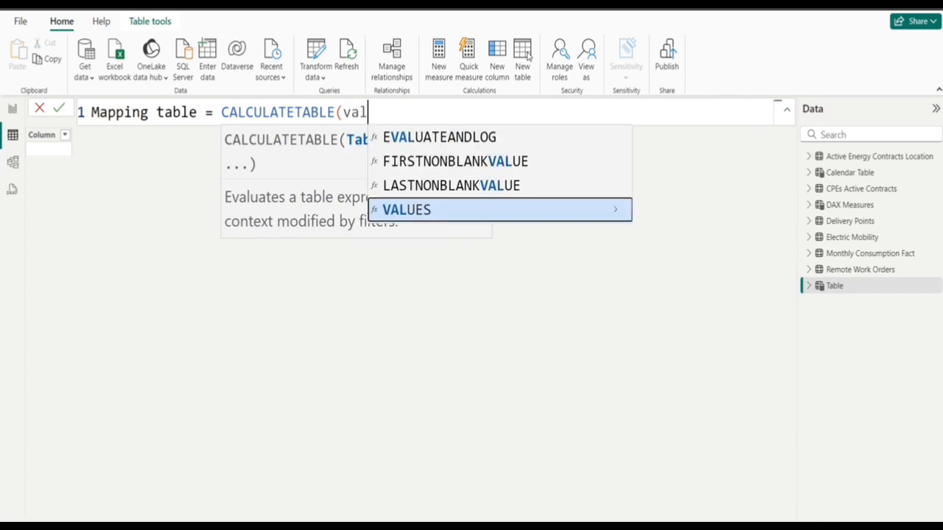
key(Tab)
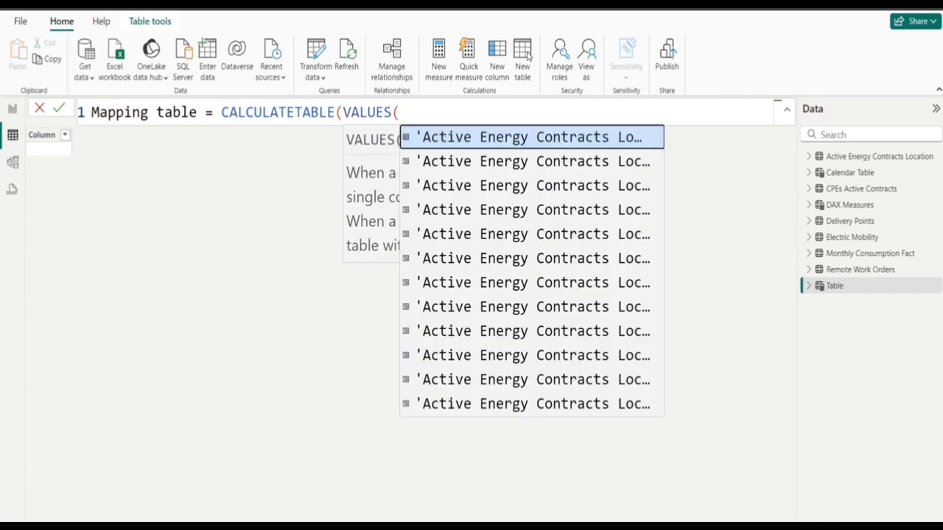
text(mun)
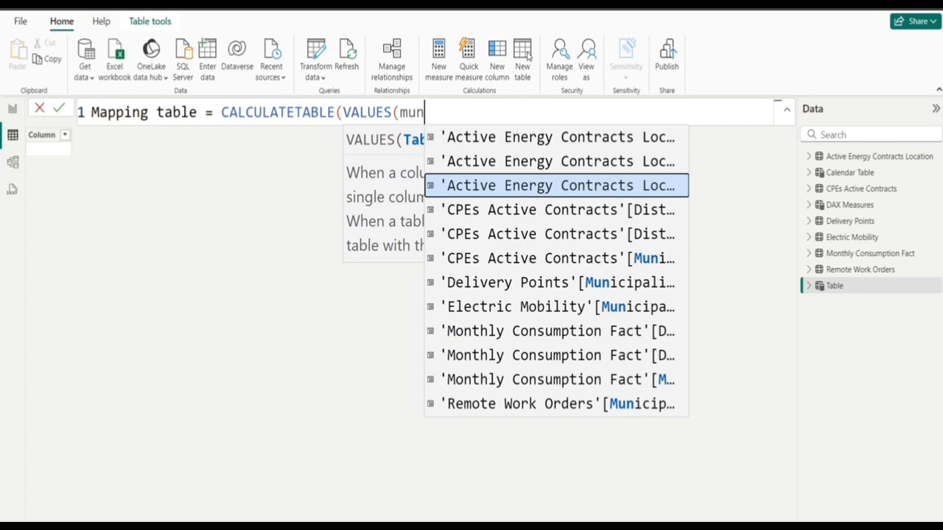
text(ici)
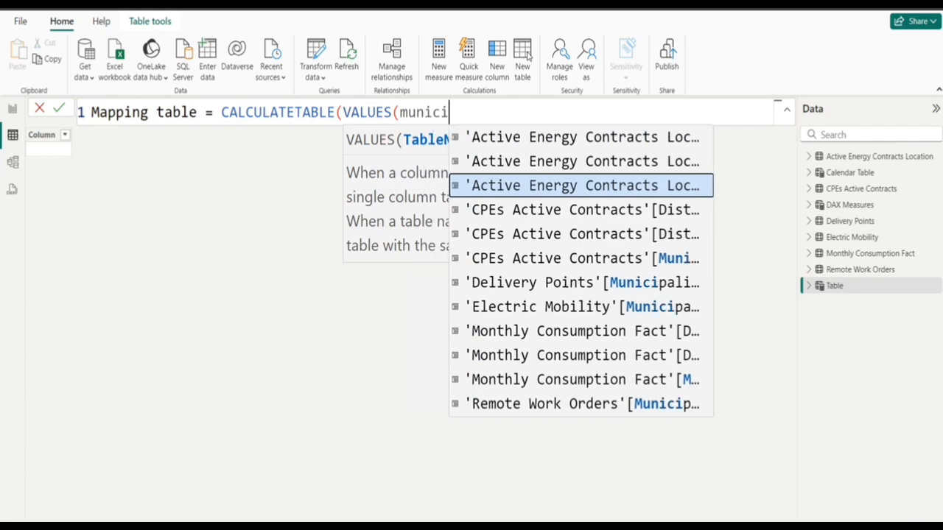
key(Escape)
key(BackSpace)
key(BackSpace)
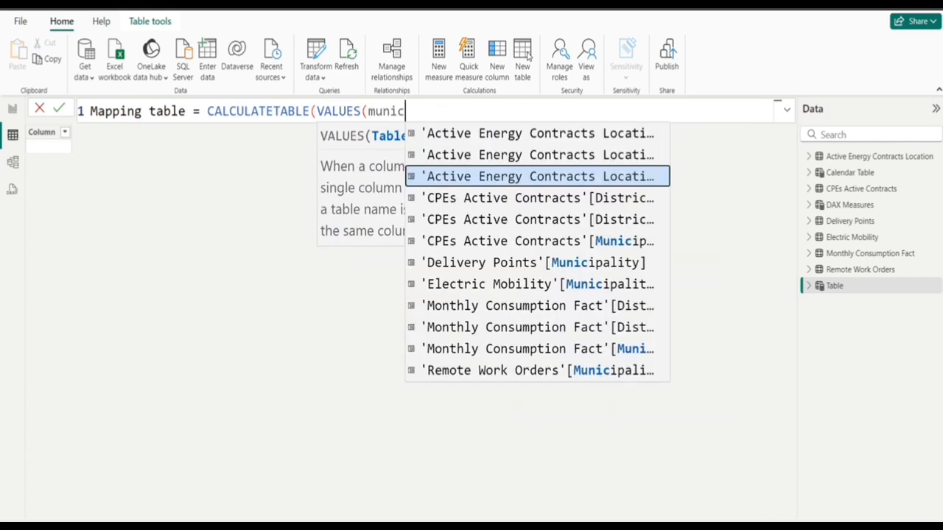
text(ci)
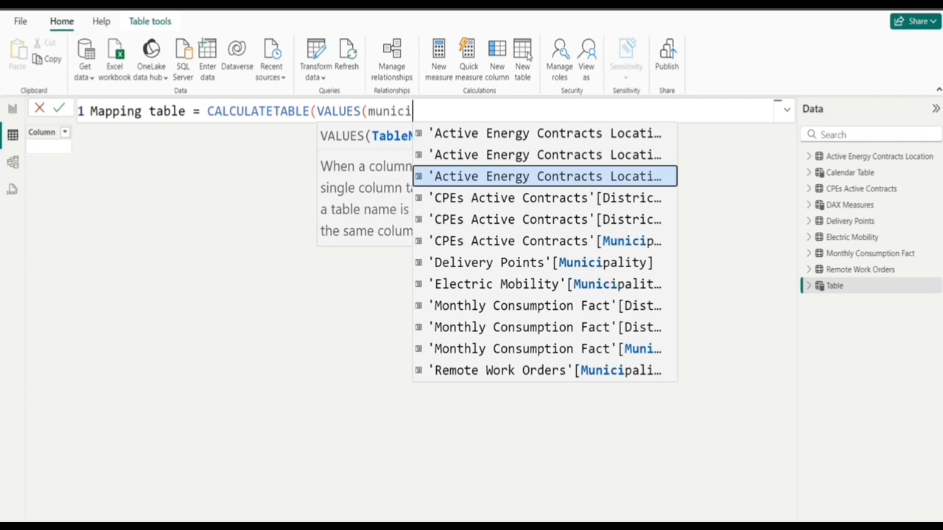
key(Down)
key(Down)
key(Down)
key(Down)
key(Down)
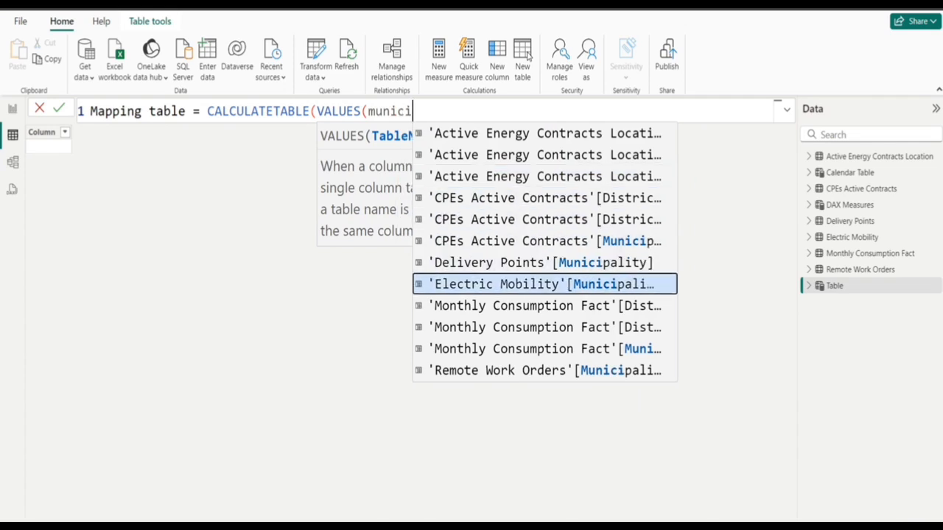
key(Tab)
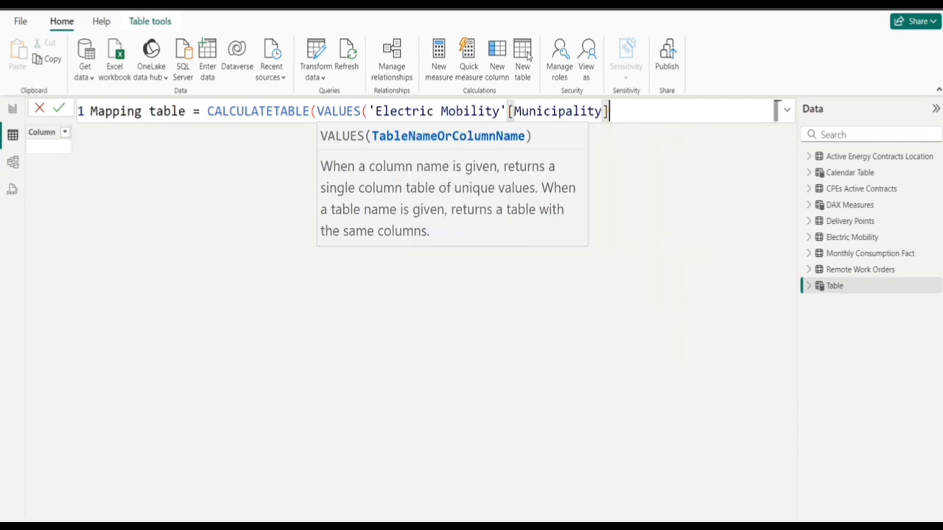
text())
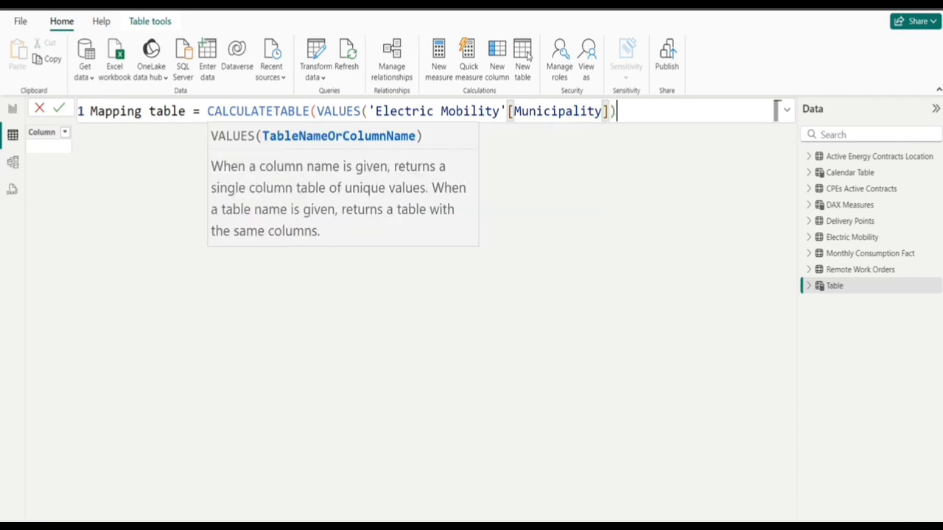
- Complete the Mapping table formula with the filter not(ISBLANK('Electric Mobility'[Municipality])) and commit it
text(, not(is)
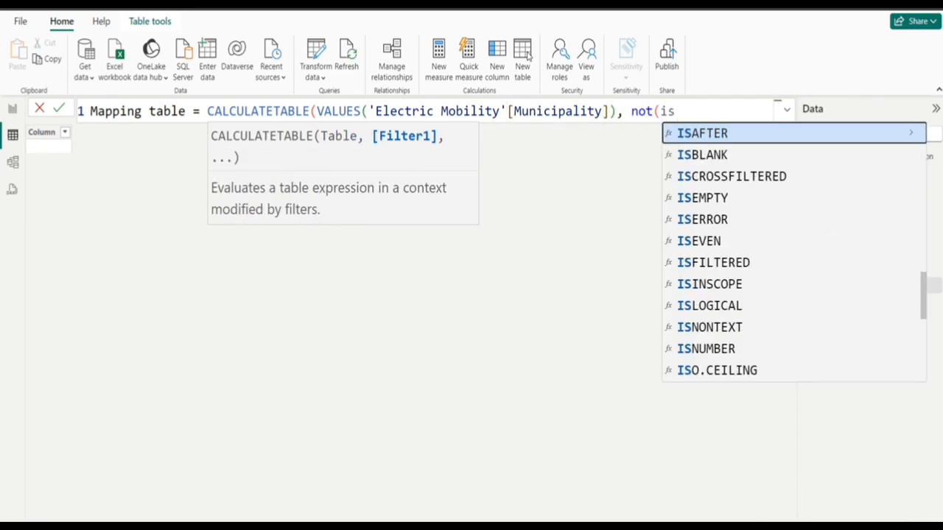
key(Down)
key(Tab)
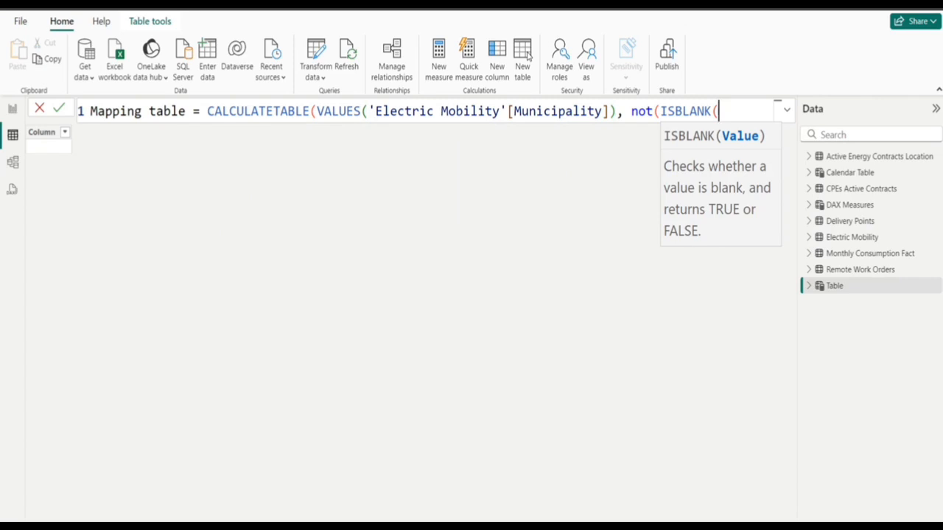
text(mun)
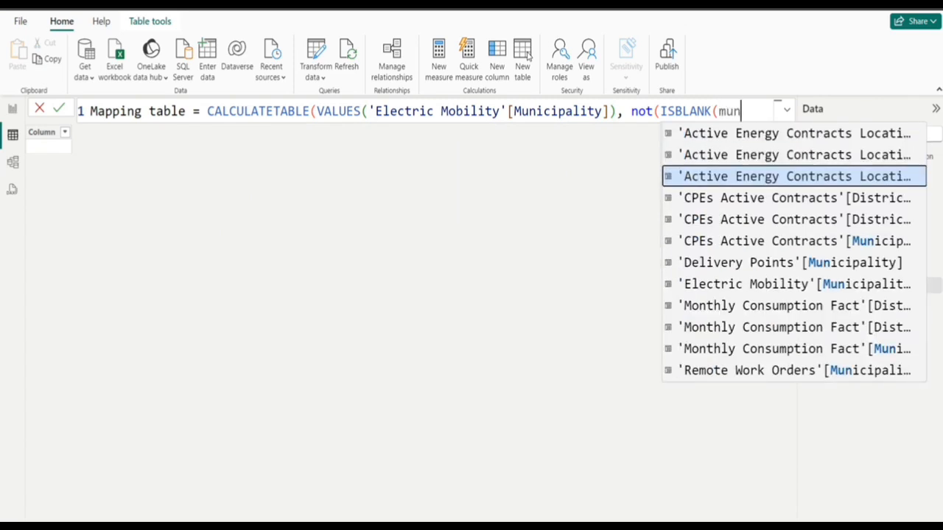
key(Down)
key(Down)
key(Down)
key(Down)
key(Down)
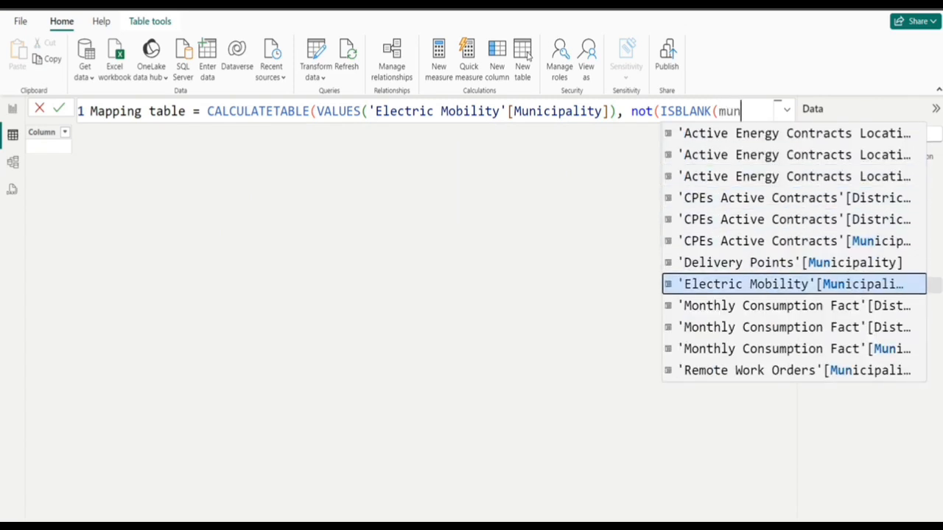
key(Tab)
text())
key(Return)
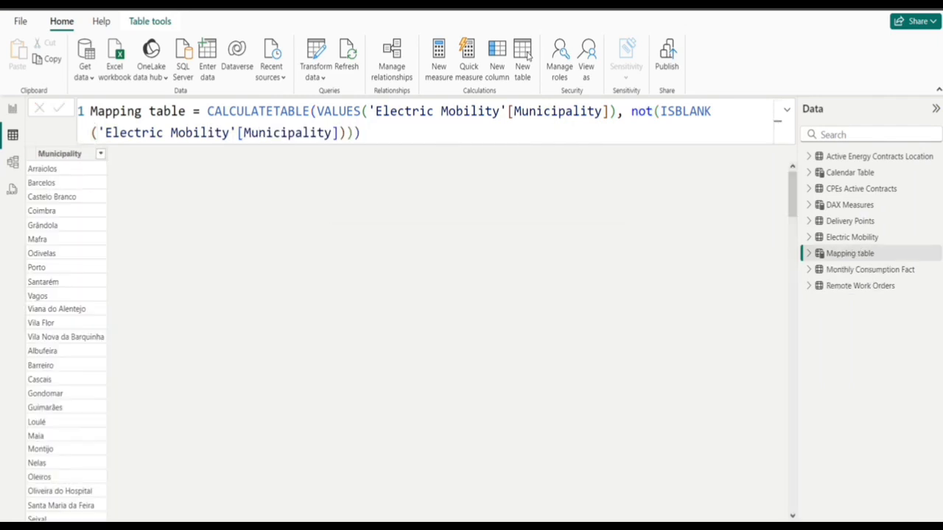
click(59, 155)
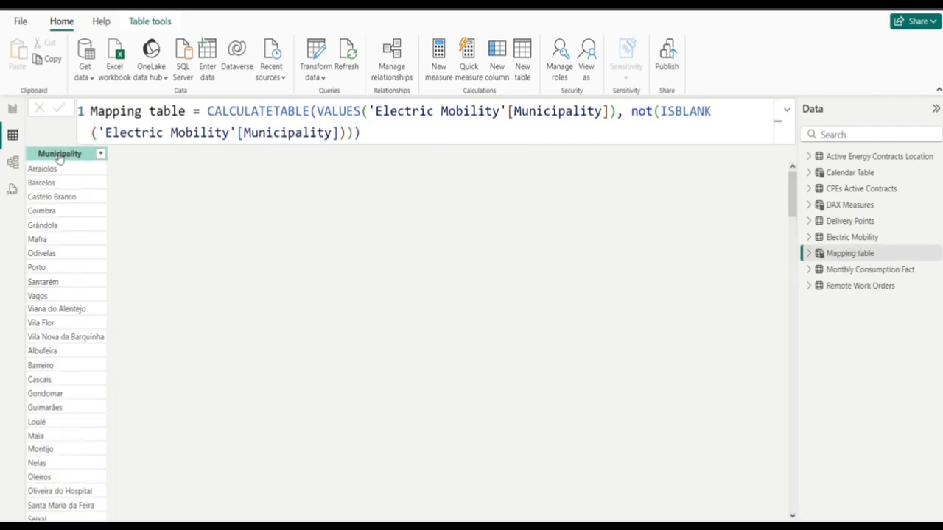
click(76, 156)
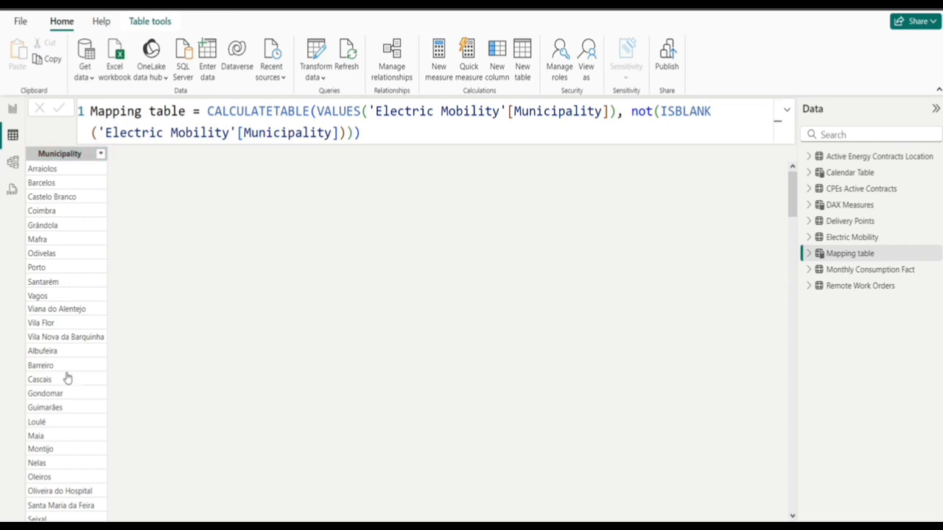
- Add a card to Page 1 showing the distinct count of Municipality from Mapping table
click(13, 109)
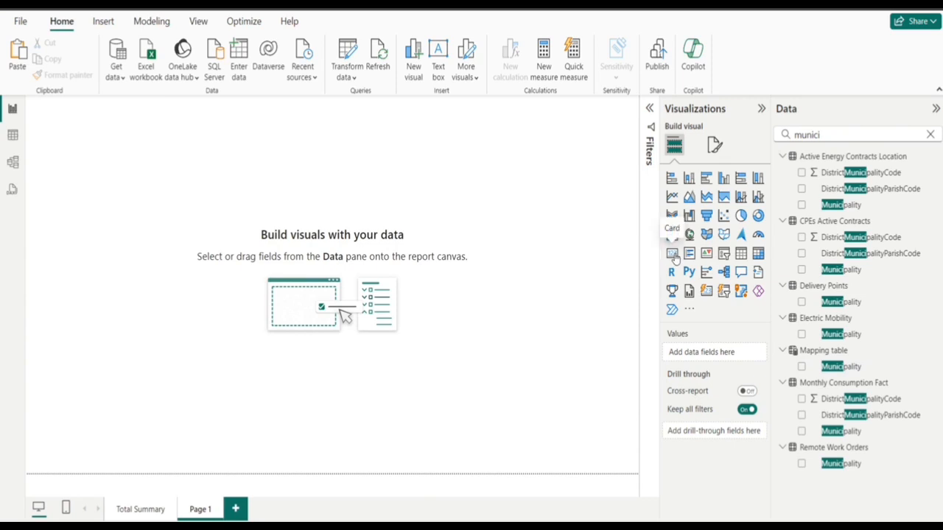
click(674, 255)
click(801, 367)
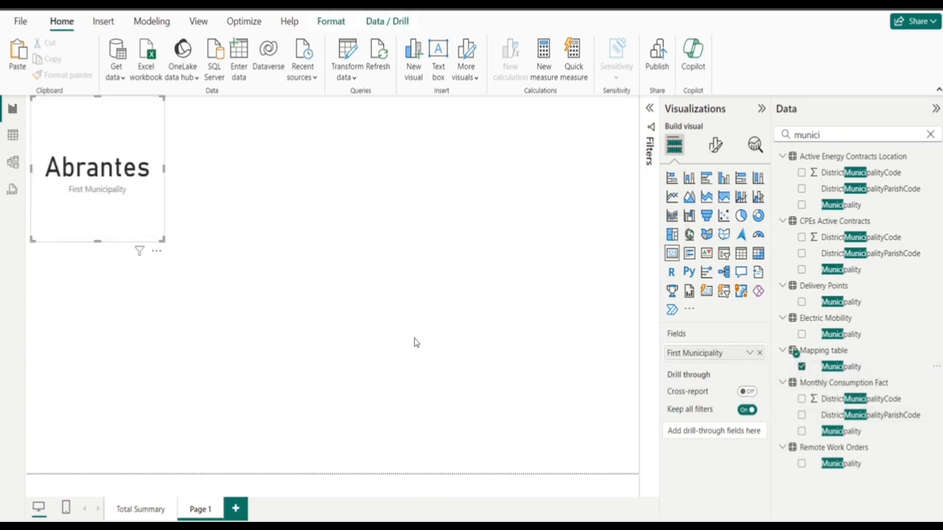
click(752, 355)
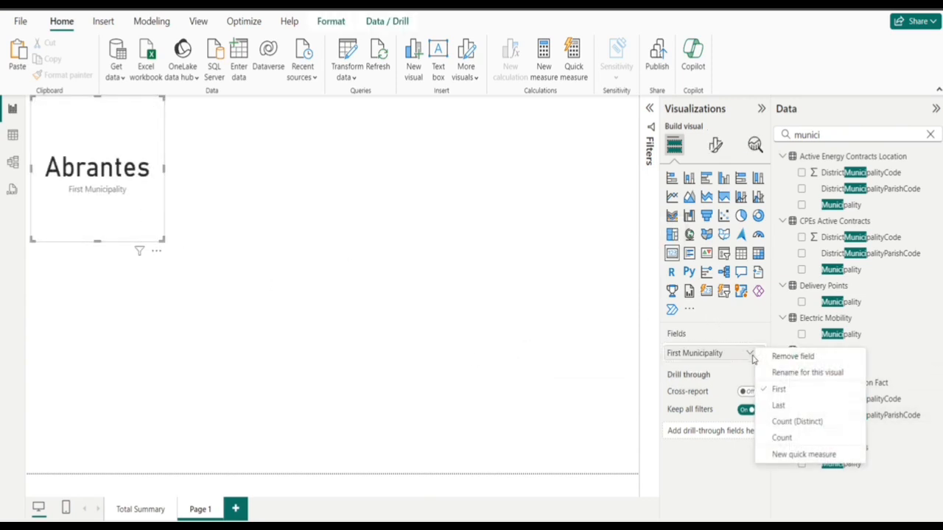
click(793, 439)
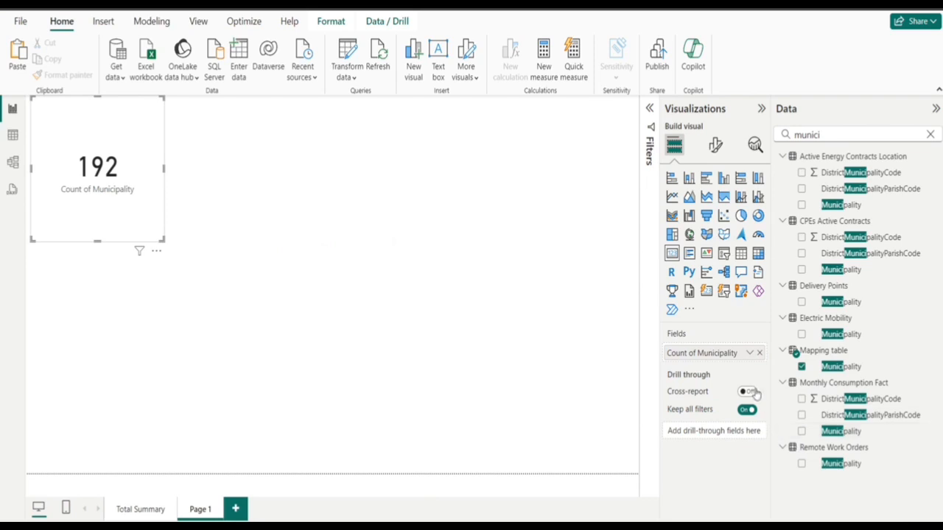
click(749, 352)
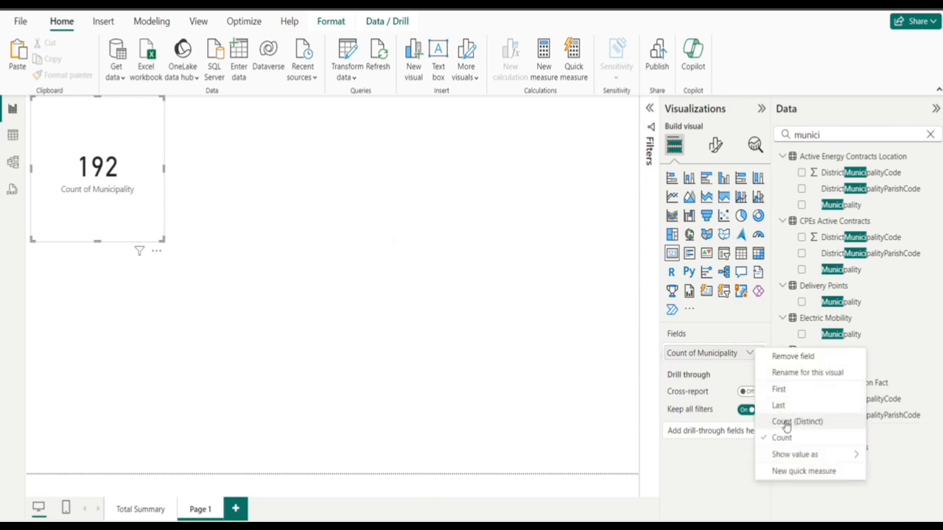
click(786, 421)
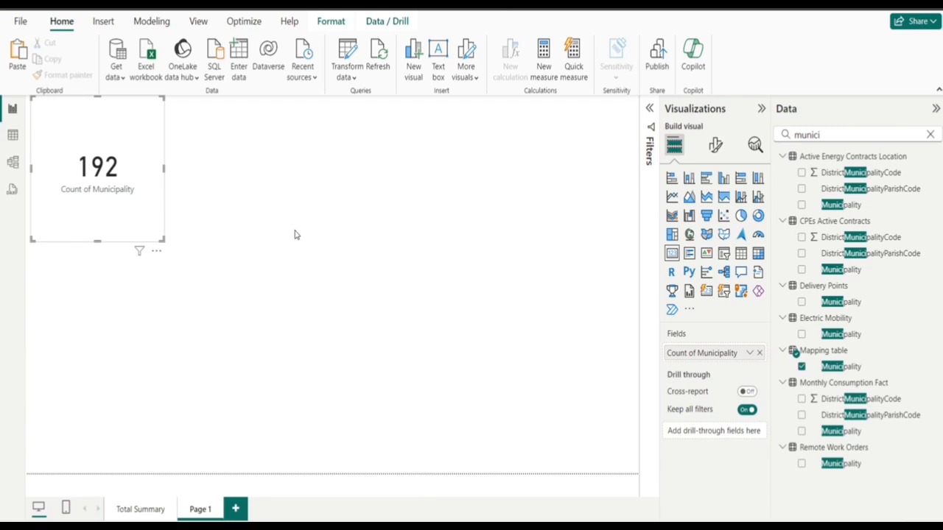
- Create and save an active many-to-one relationship from Active Energy Contracts Location to Mapping table on Municipality
click(13, 139)
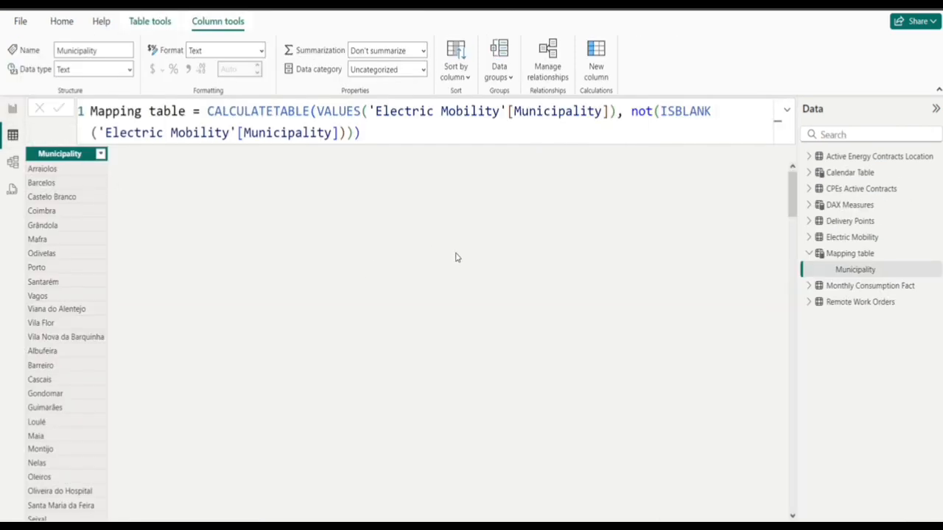
click(15, 161)
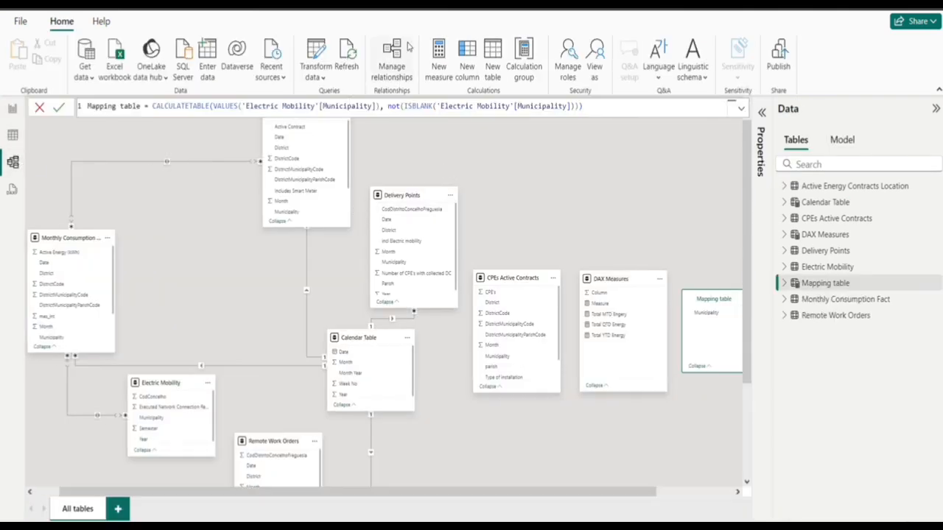
click(391, 59)
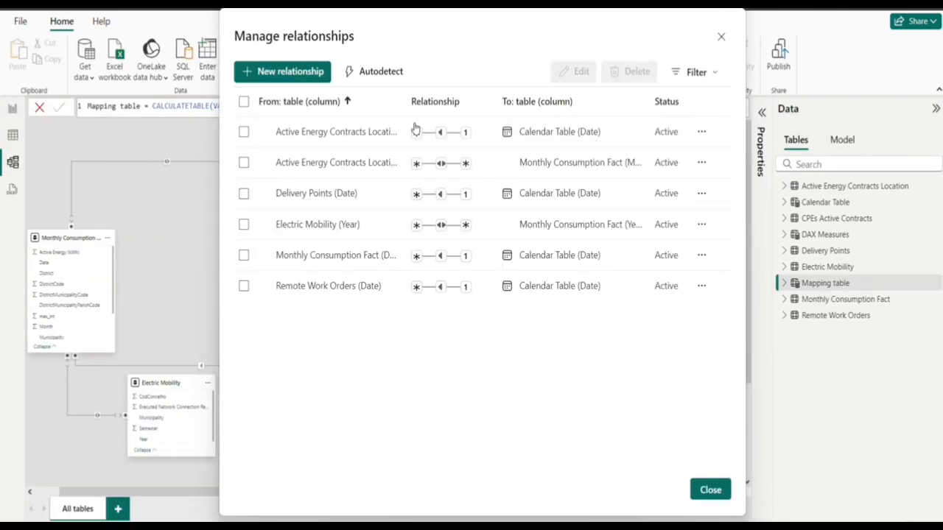
click(301, 70)
click(362, 96)
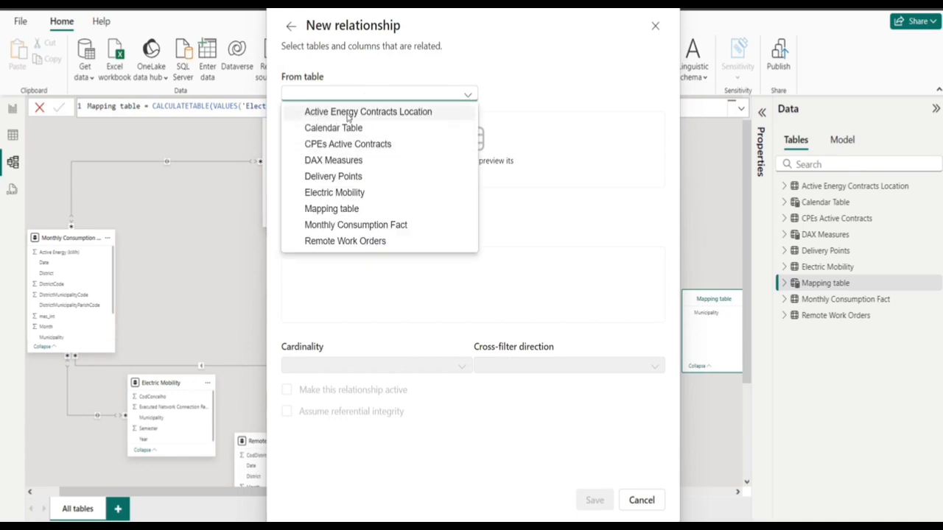
click(348, 116)
click(373, 224)
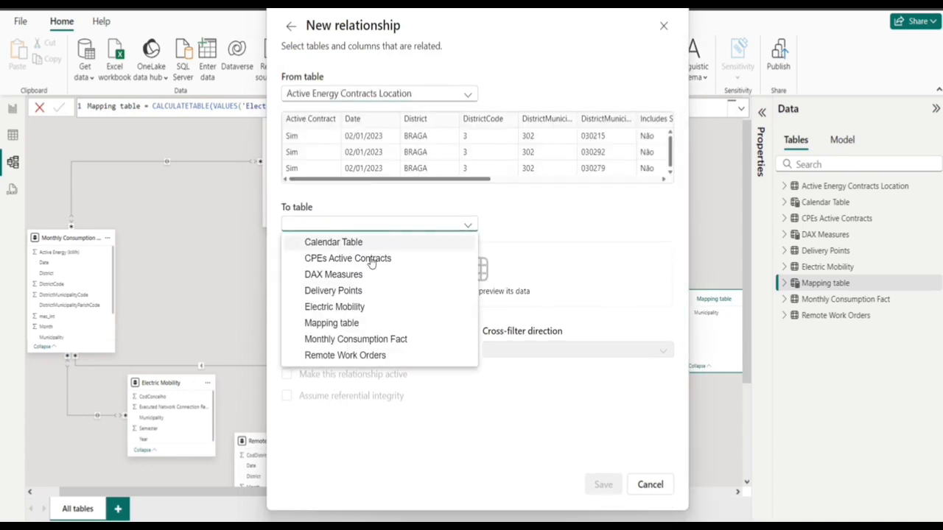
click(360, 324)
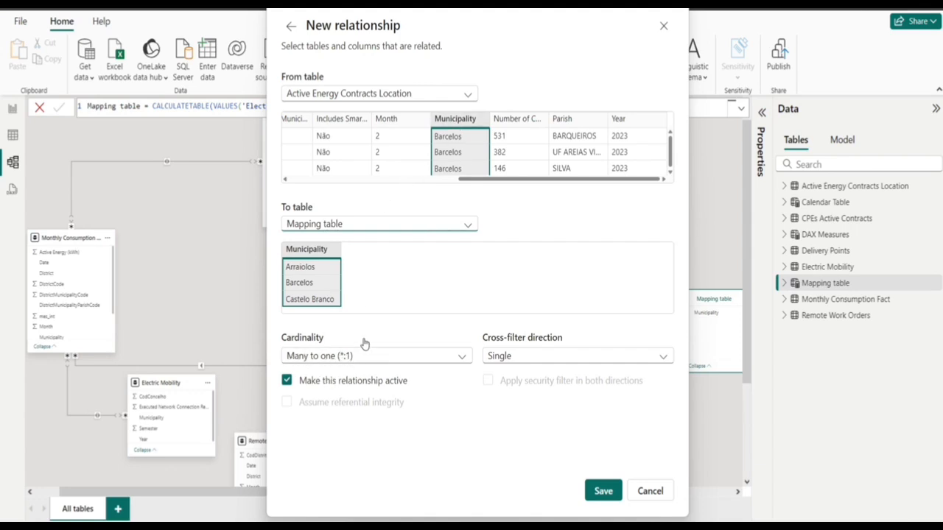
click(598, 493)
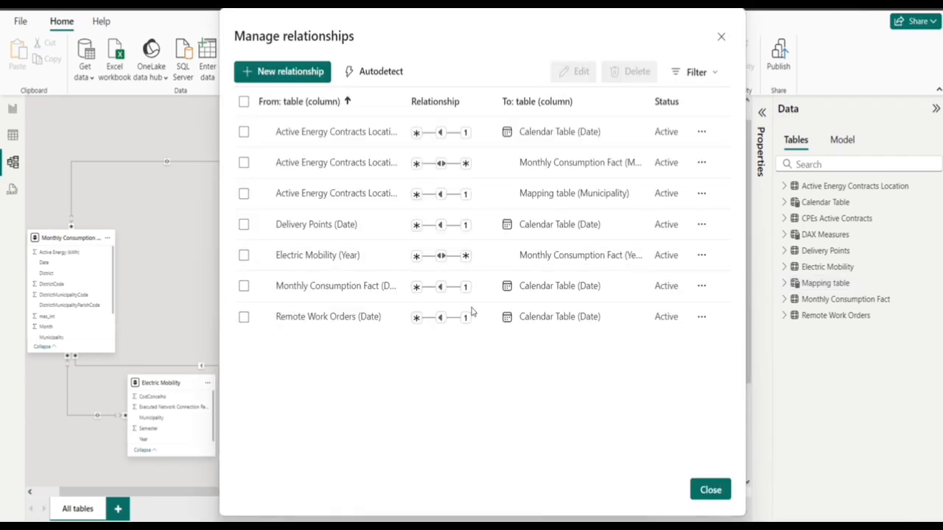
- Create and save an active many-to-one relationship from Remote Work Orders to Mapping table on Municipality with single cross-filter direction, and finish managing relationships
click(283, 72)
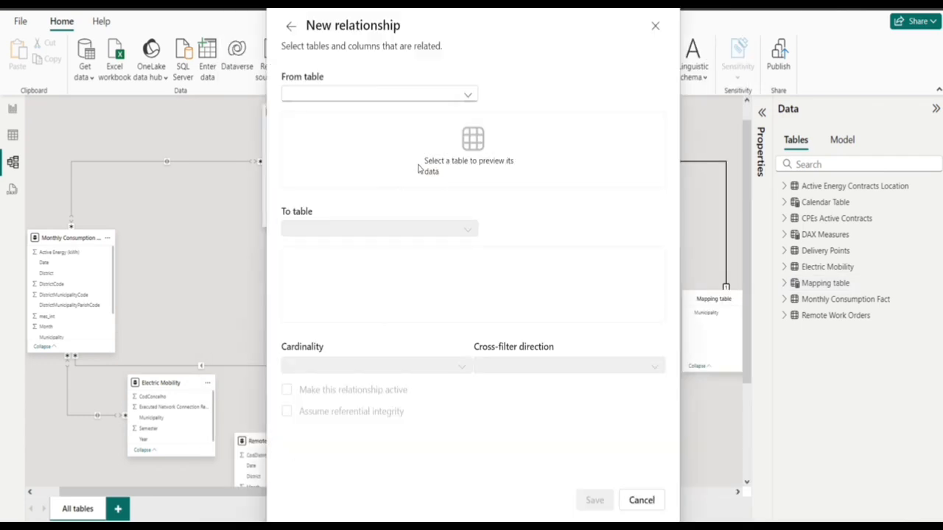
click(376, 94)
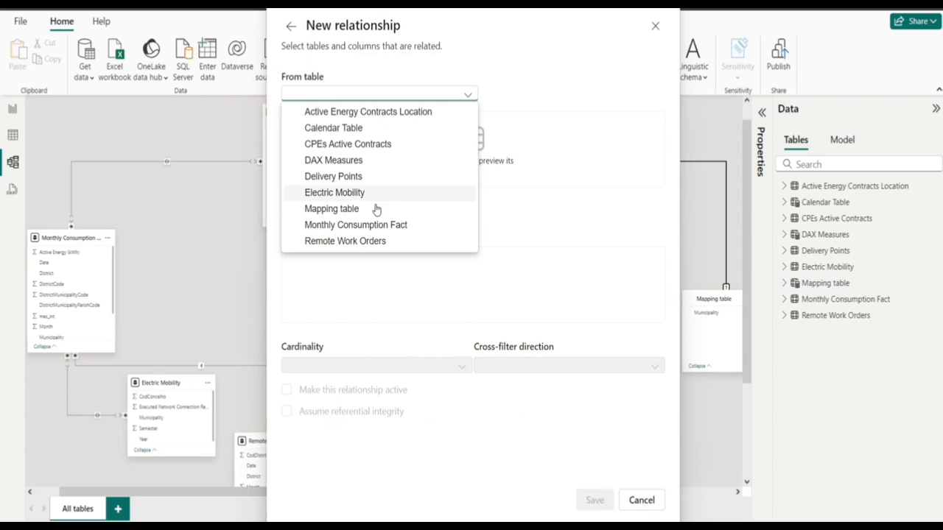
click(376, 244)
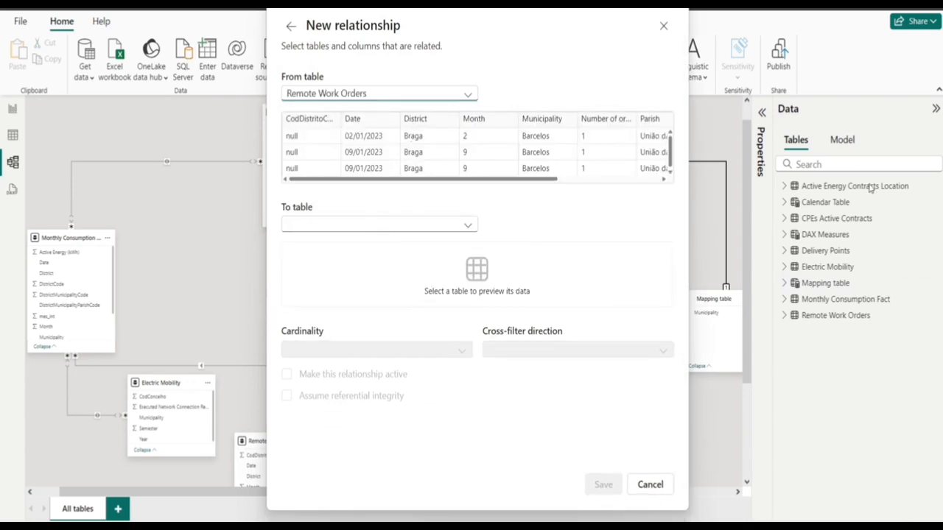
click(388, 225)
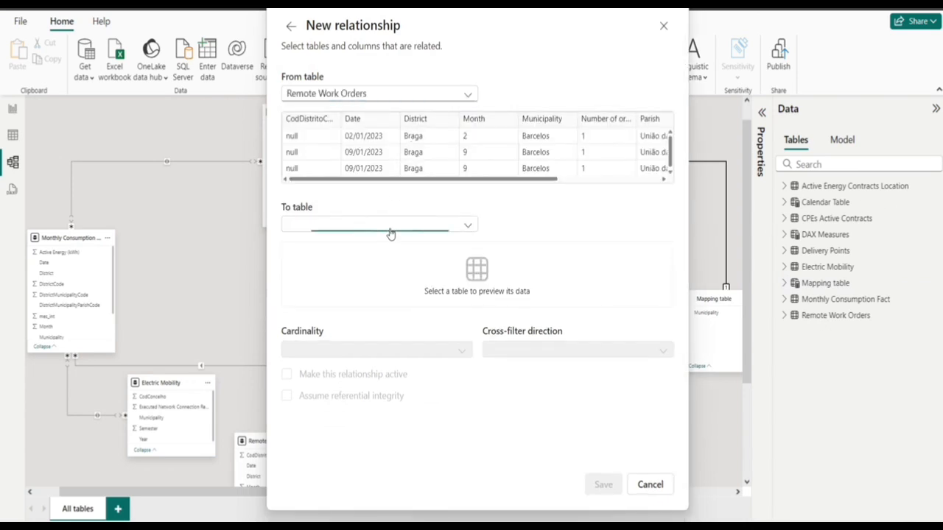
click(365, 341)
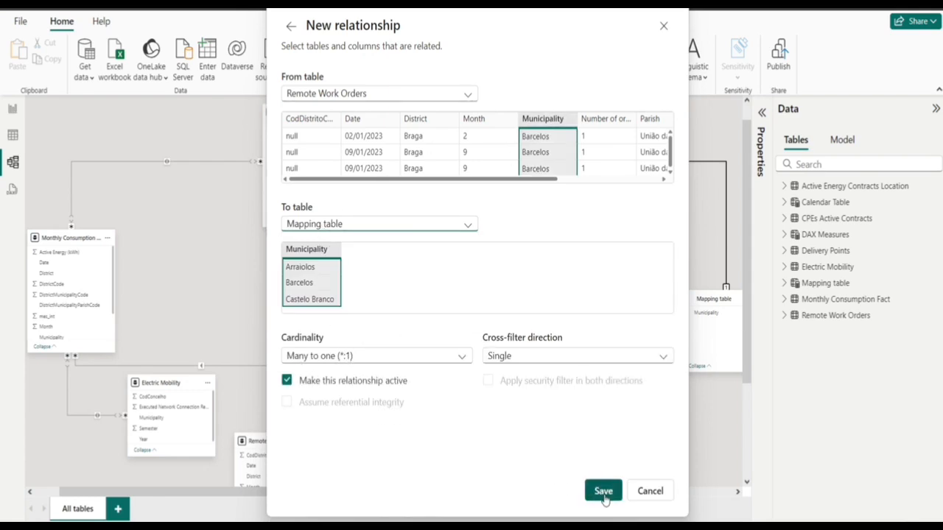
click(554, 357)
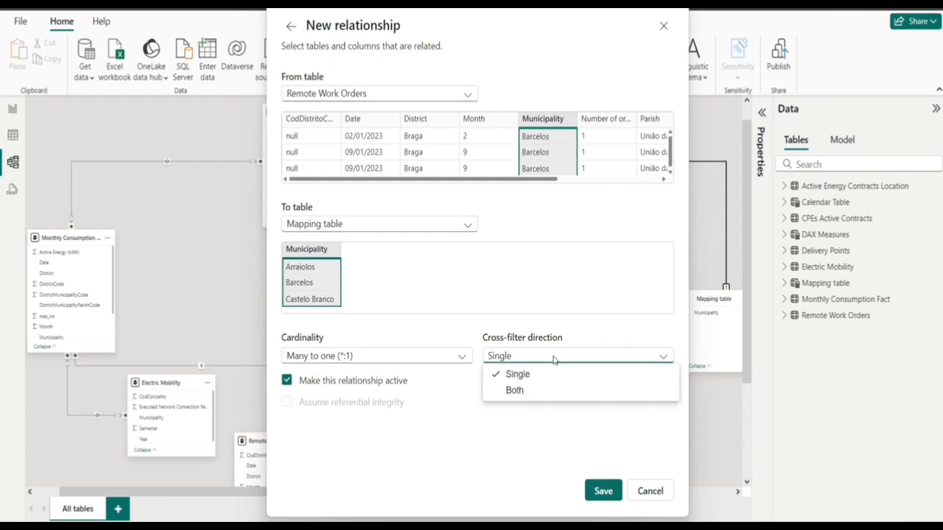
click(554, 359)
click(604, 494)
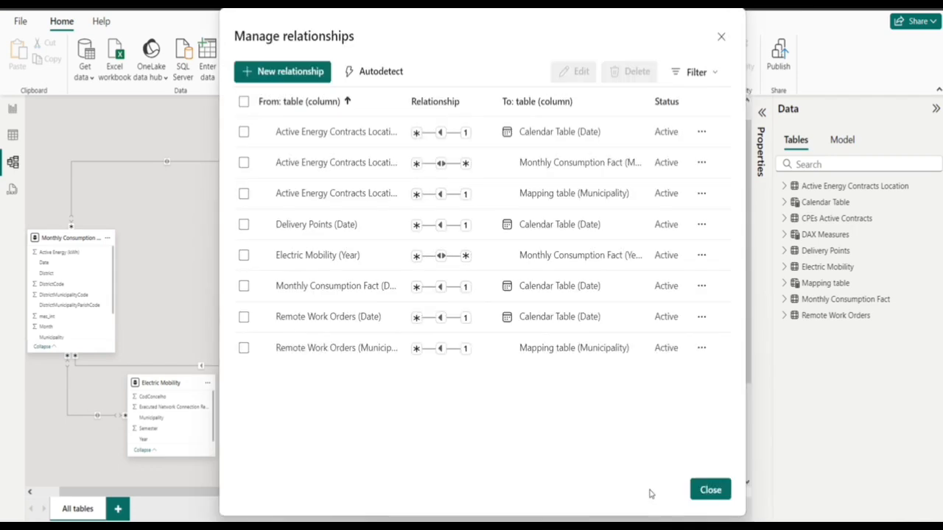
click(712, 490)
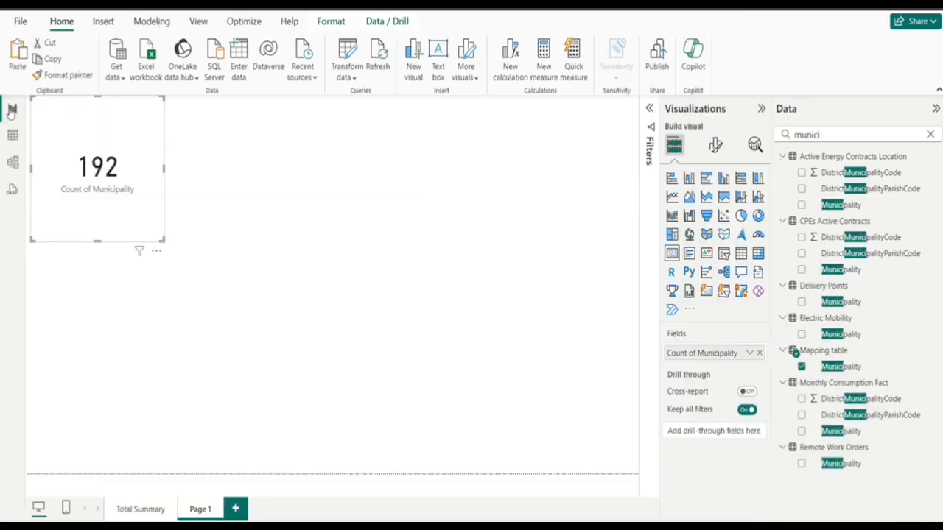
- Return to Page 1 of the report, clear the field search and narrow the Data pane to widen the canvas
click(13, 108)
click(931, 136)
click(452, 317)
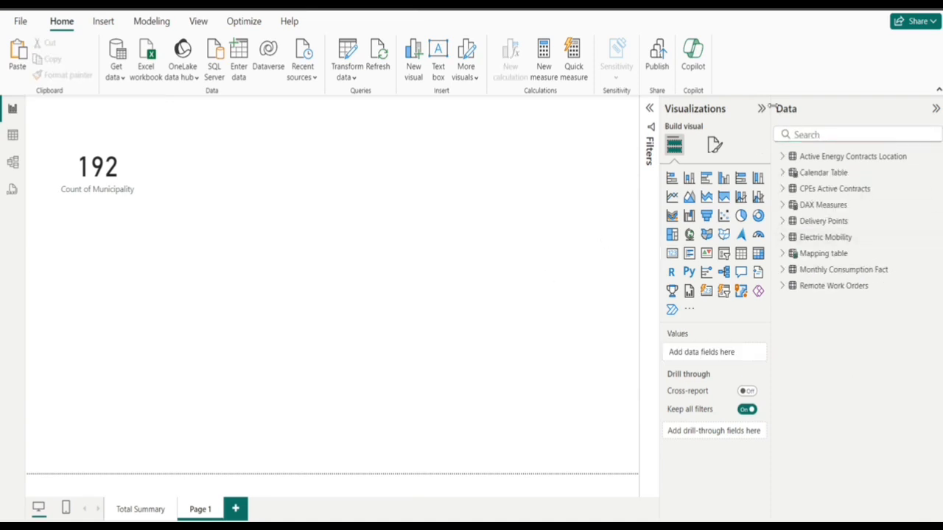
drag(770, 103, 833, 104)
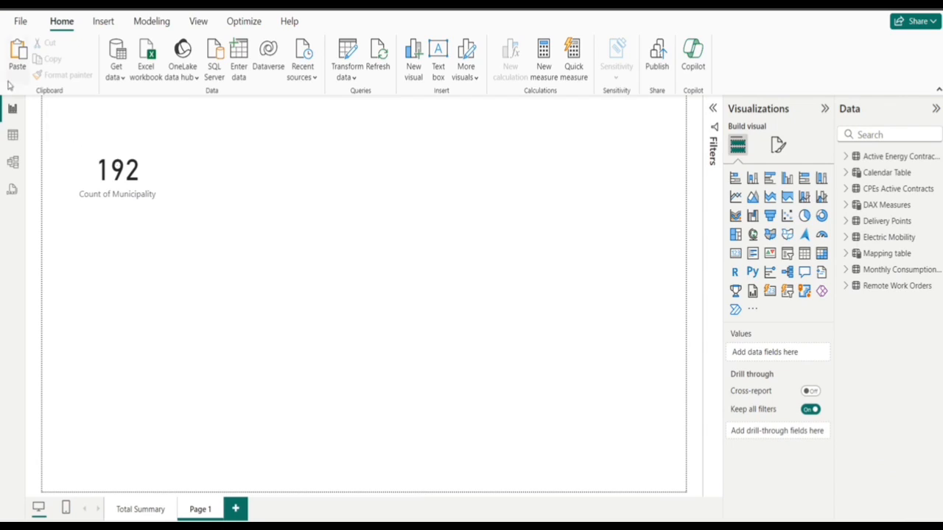
- Review the Mapping table's municipality rows, its place in the model diagram and its CALCULATETABLE formula
click(13, 136)
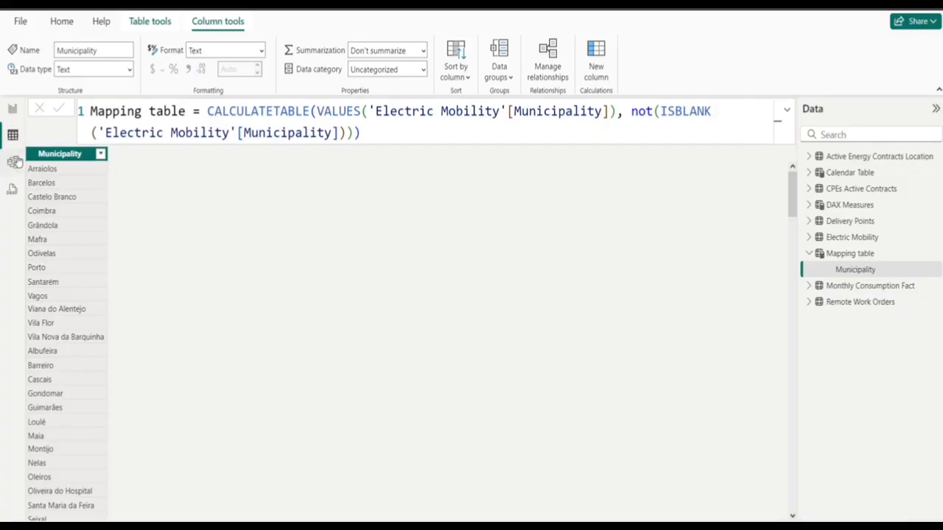
click(13, 162)
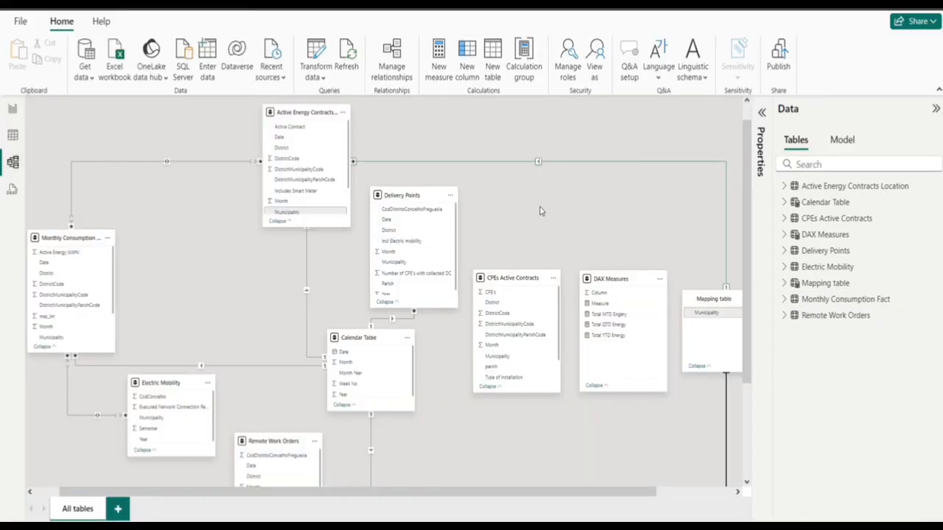
click(829, 284)
click(610, 105)
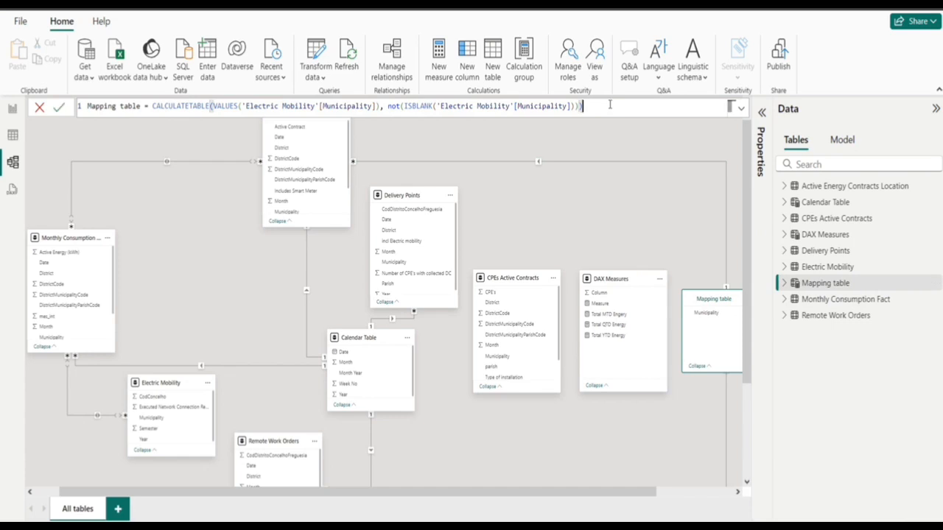
scroll(610, 104, up, 3)
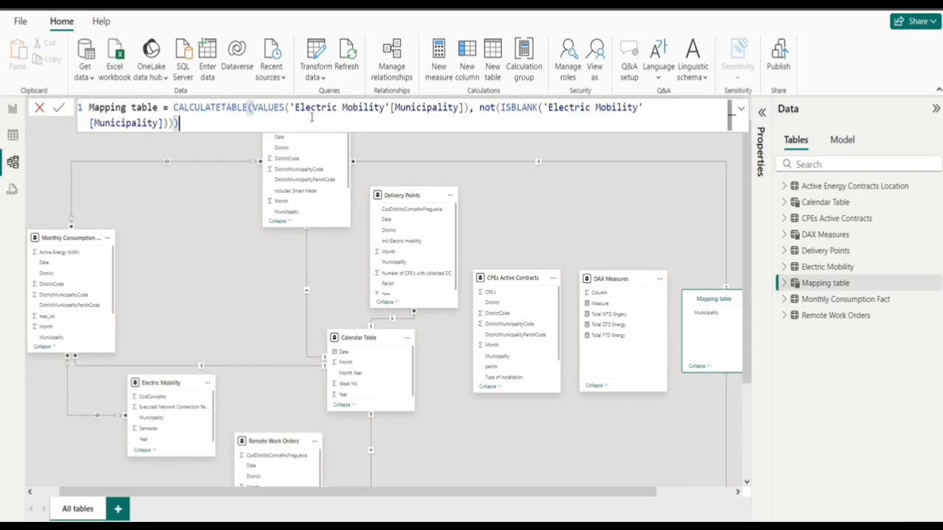
click(6, 116)
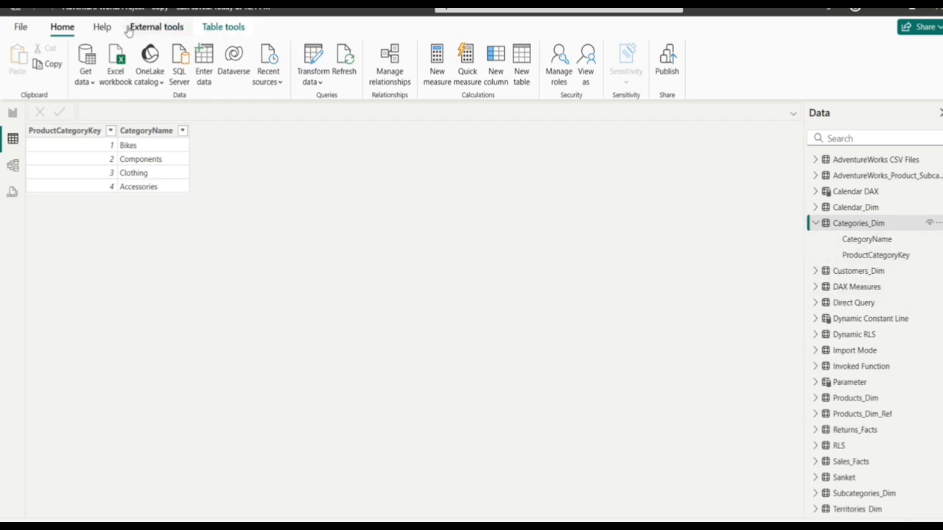
- In the AdventureWorks project, add a calculated table named Summarize Avg and begin its formula with SUMMARIZE
click(229, 30)
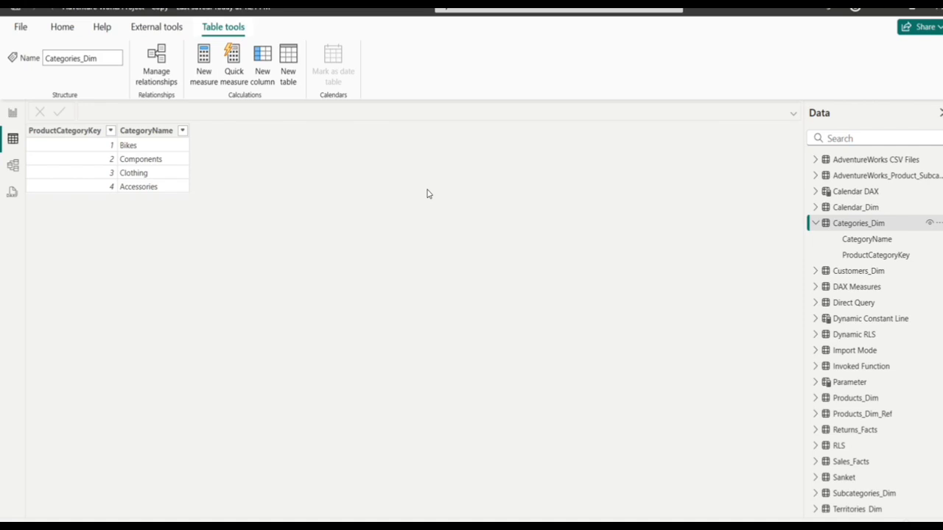
click(292, 76)
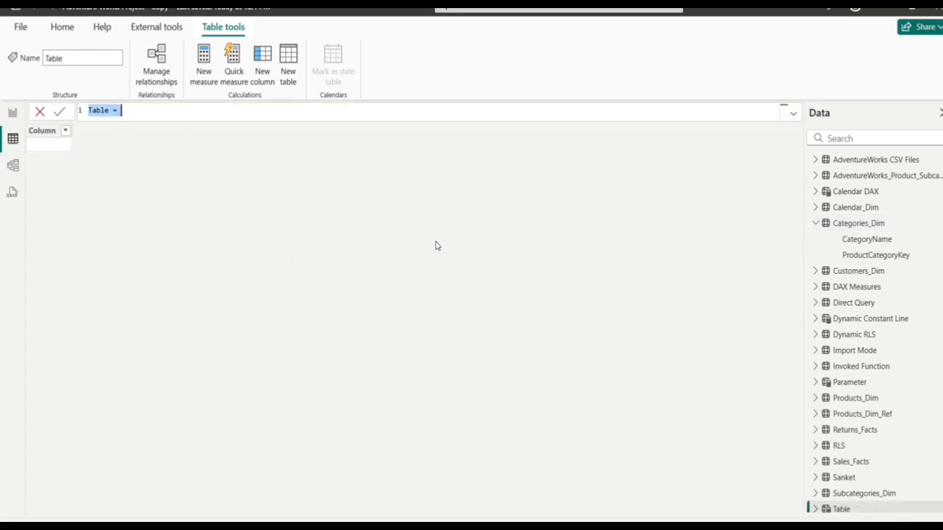
key(BackSpace)
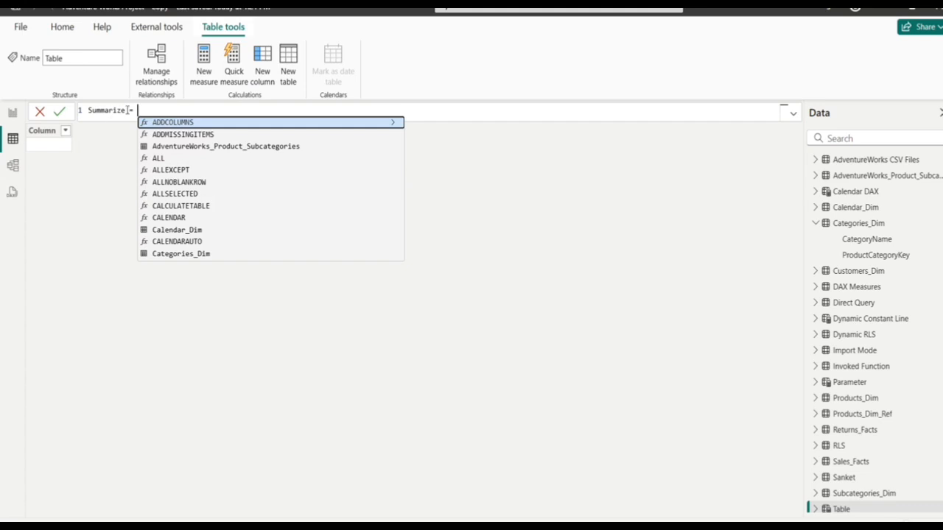
text(Sum)
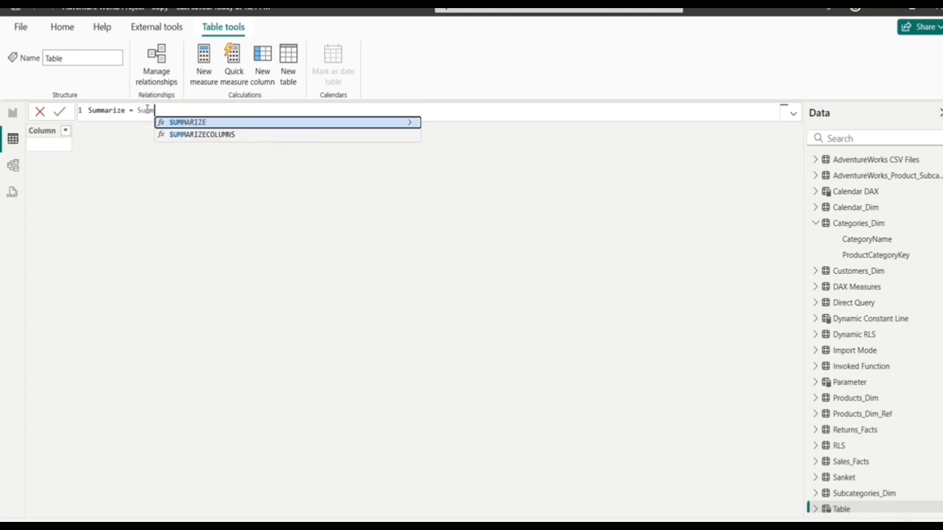
key(Tab)
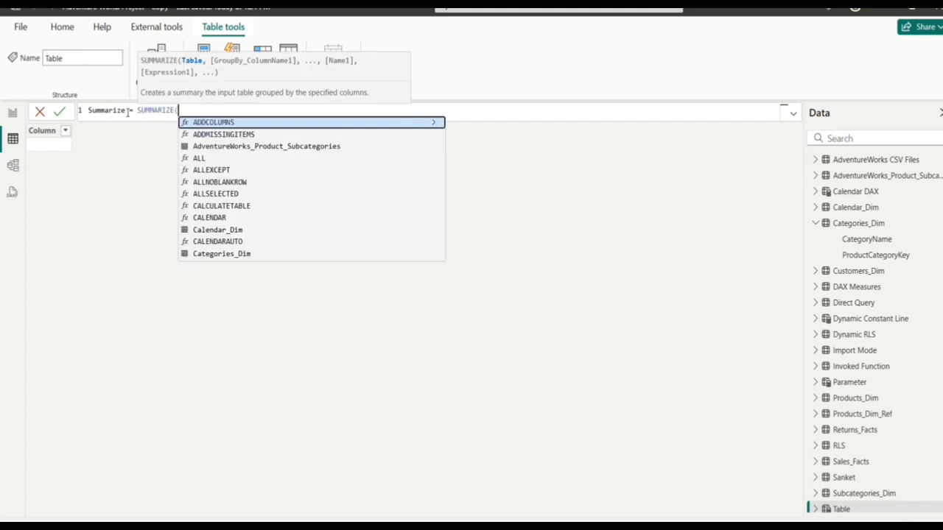
double_click(126, 110)
text(Avg)
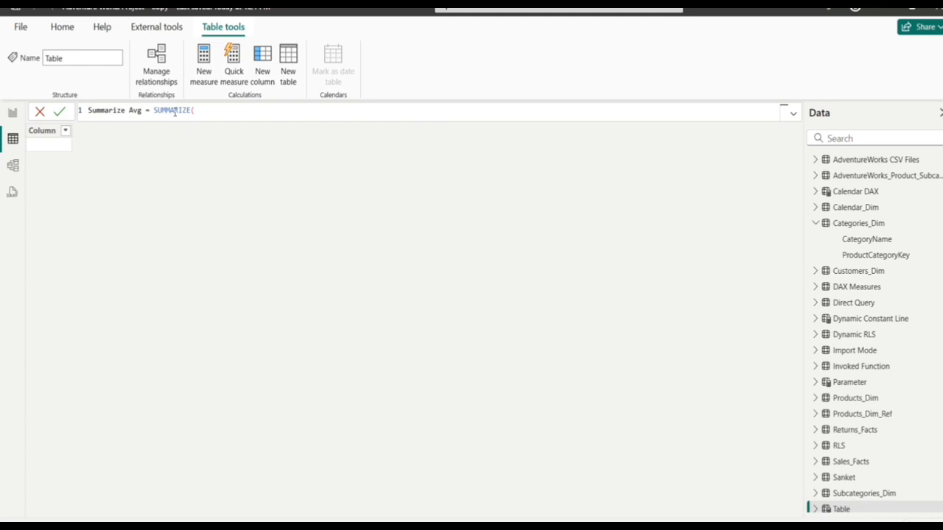
- Set Categories_Dim as the table to summarize and Categories_Dim[CategoryName] as the grouping column
click(214, 111)
text(cate)
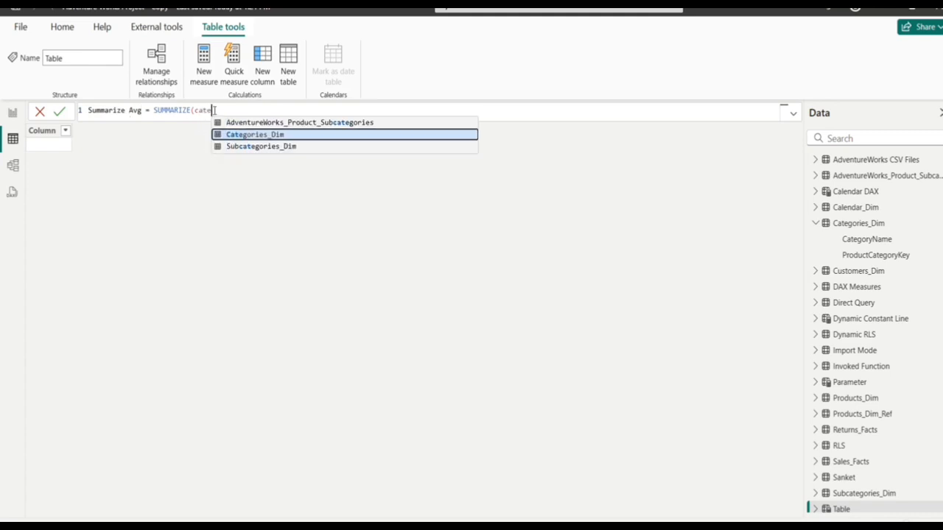
key(Tab)
text(,)
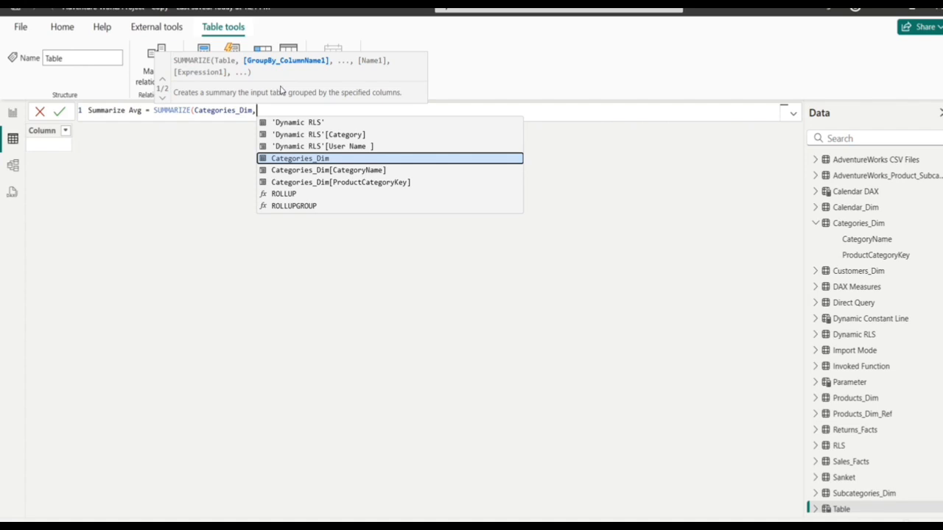
key(Down)
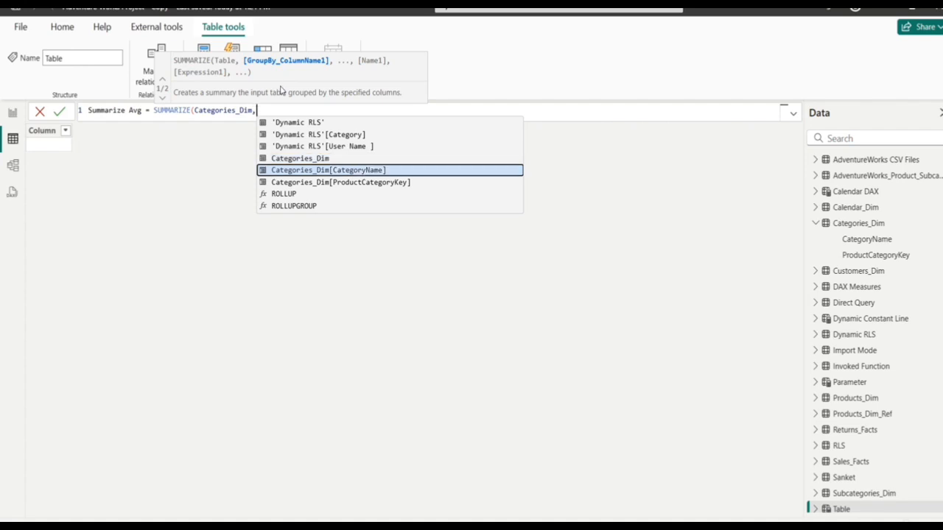
key(Tab)
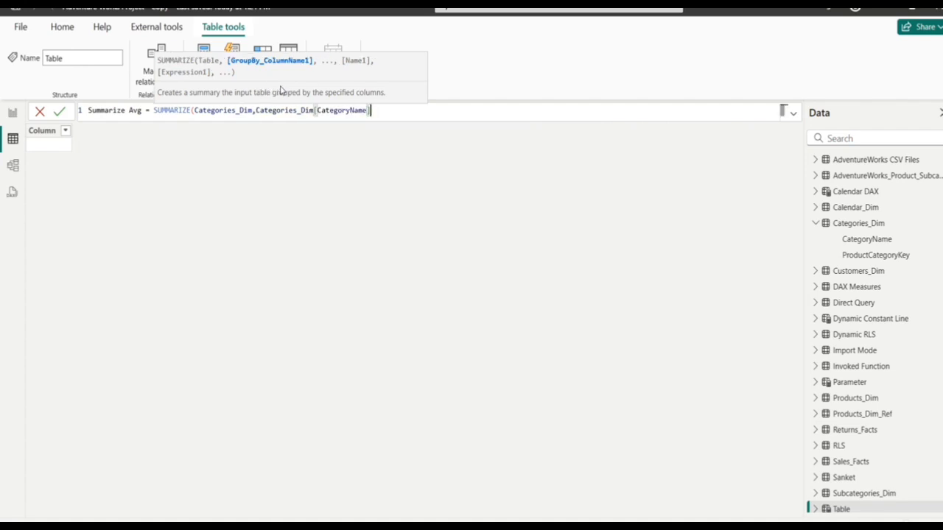
- Name the summary column "Avg Price" in the SUMMARIZE formula
text(,)
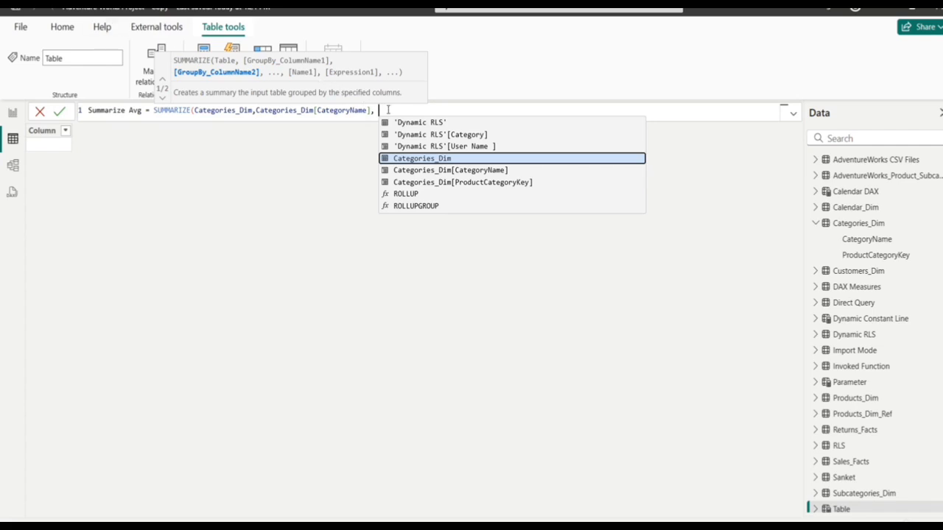
text(")
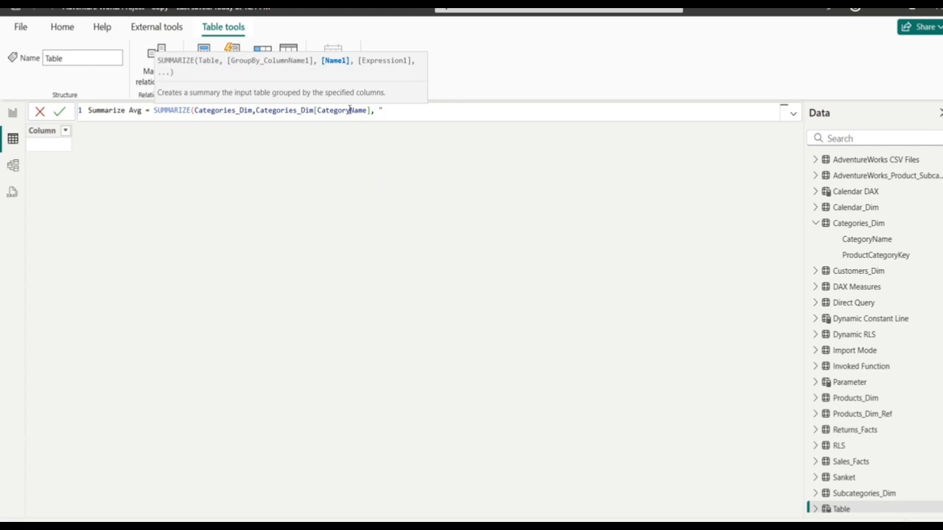
scroll(398, 116, up, 3)
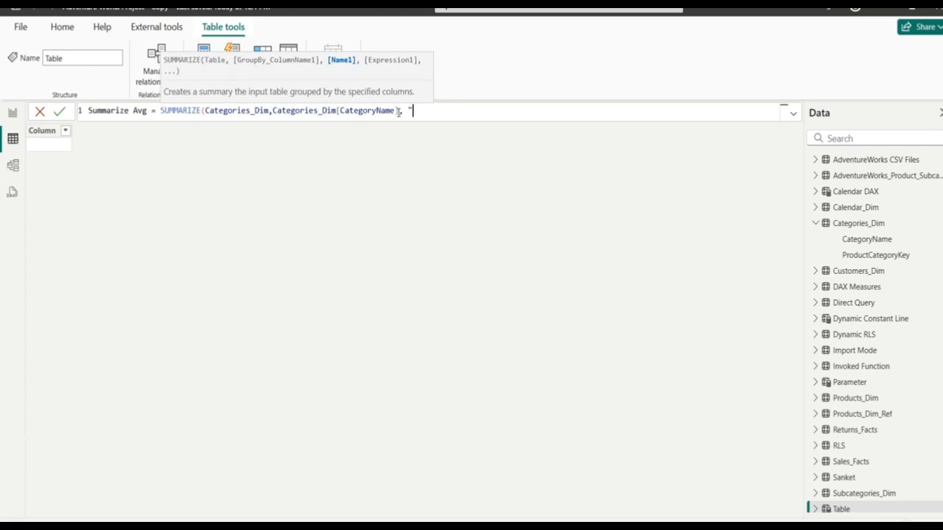
scroll(397, 116, up, 1)
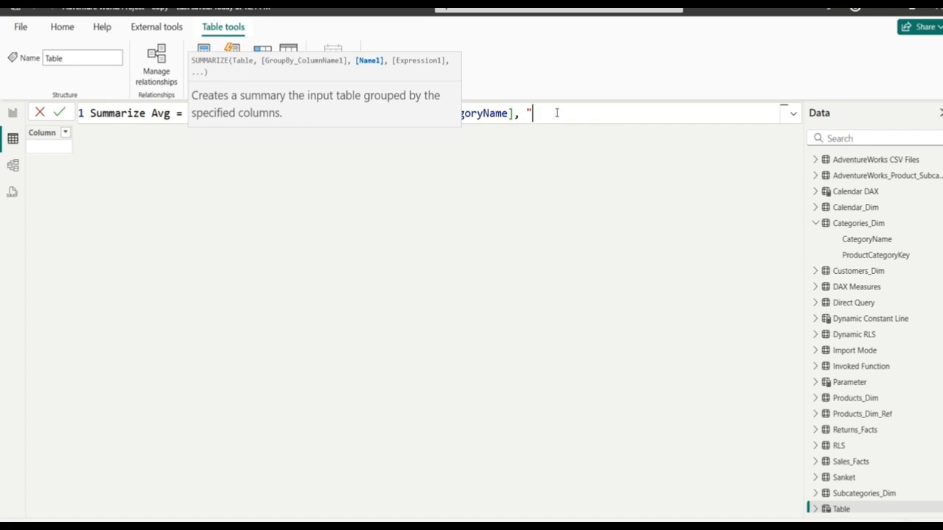
text(Avg )
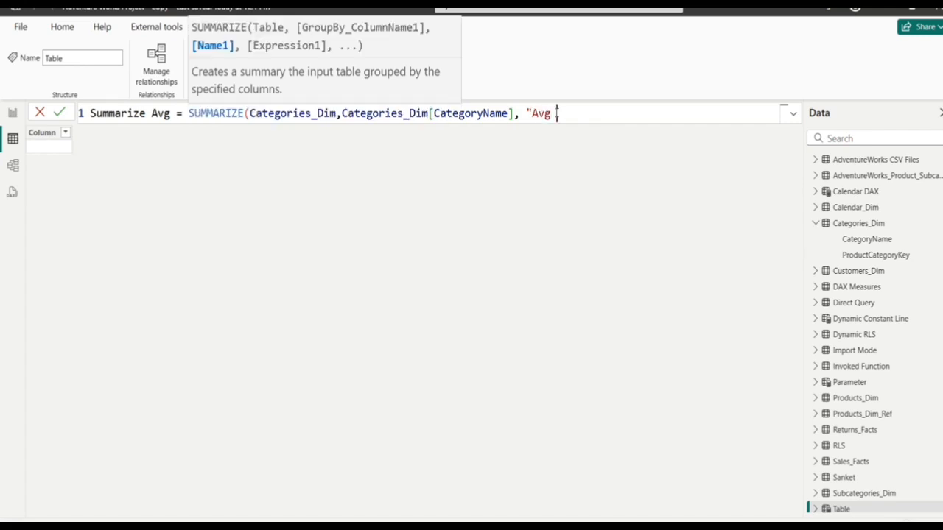
text(Price)
key(BackSpace)
- Use AVERAGE of Products_Dim[ProductPrice] as the expression for the Avg Price column
text(e", ave)
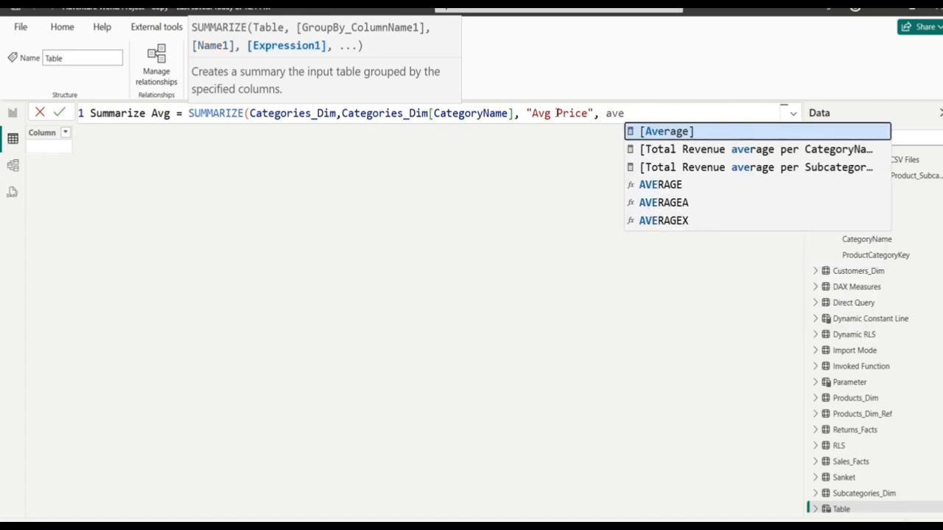
key(Down)
key(Down)
key(Down)
key(Tab)
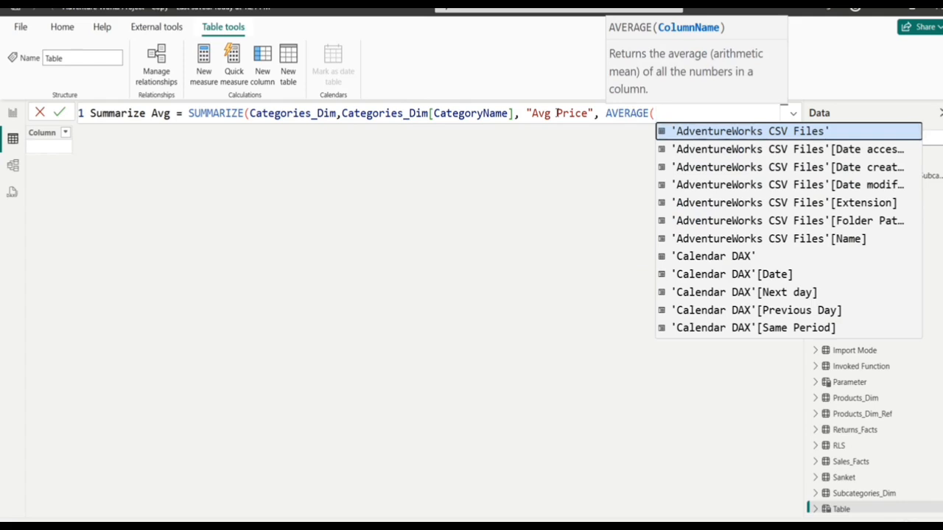
text(pric)
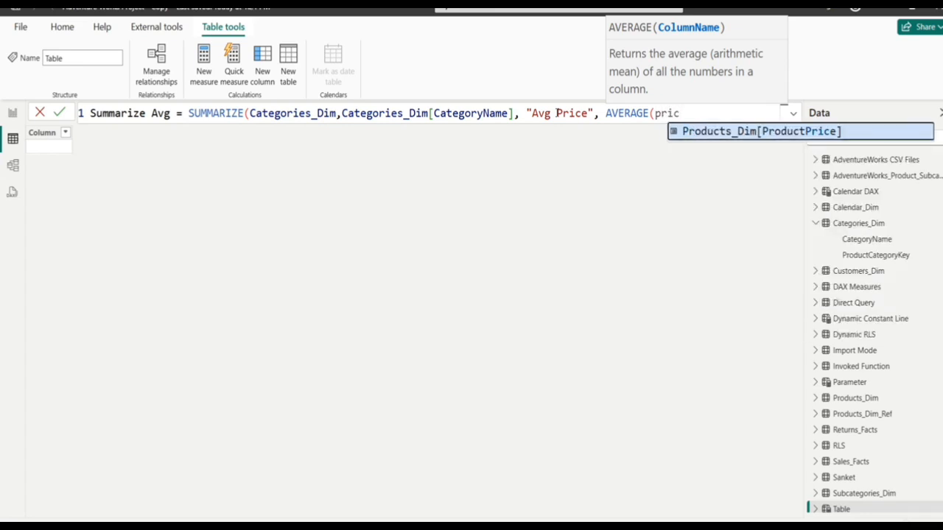
- Complete the Summarize Avg table formula with the average of Products_Dim[ProductPrice] and commit it
key(Tab)
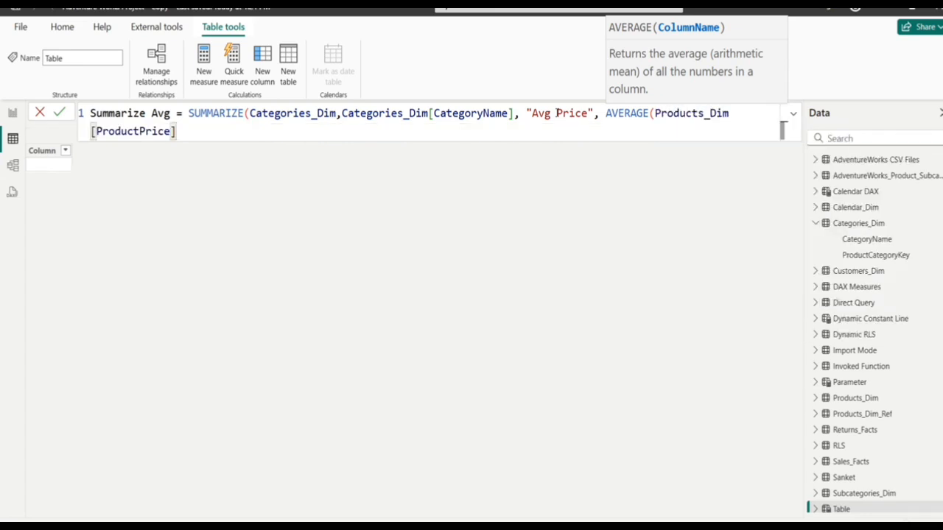
text())
key(Return)
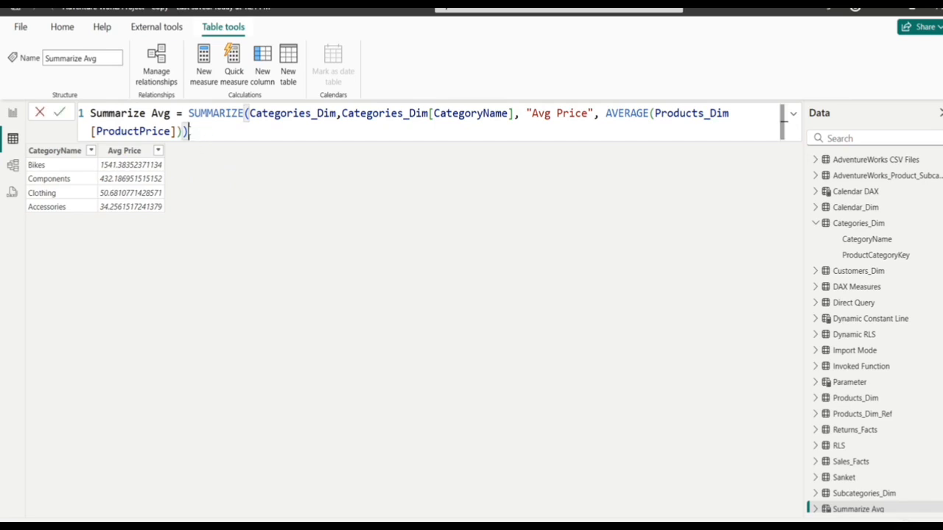
- Copy the whole Summarize Avg formula into a new calculated table
drag(189, 132, 86, 111)
key(ctrl+c)
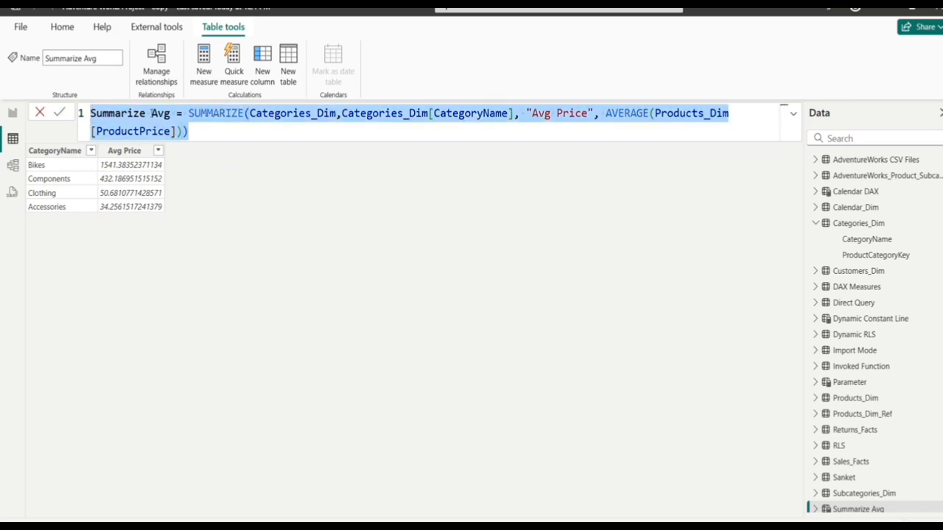
click(212, 133)
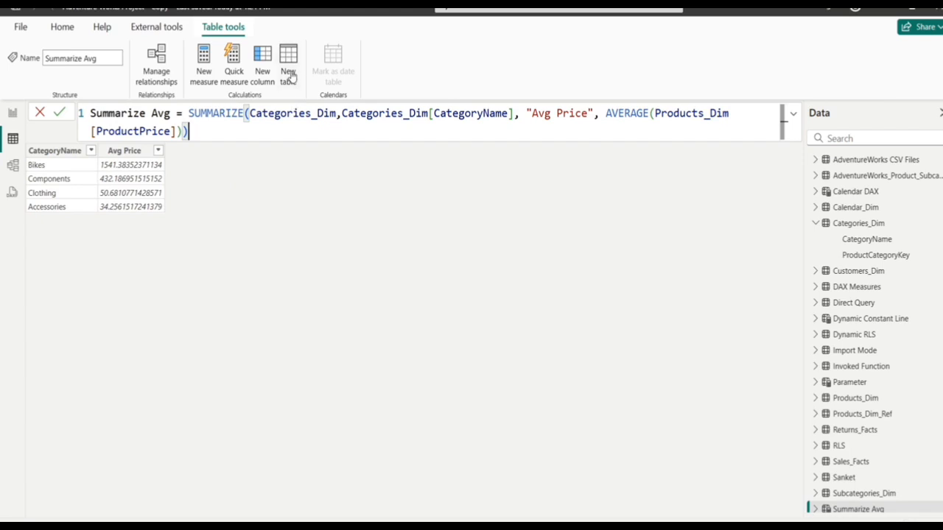
click(288, 75)
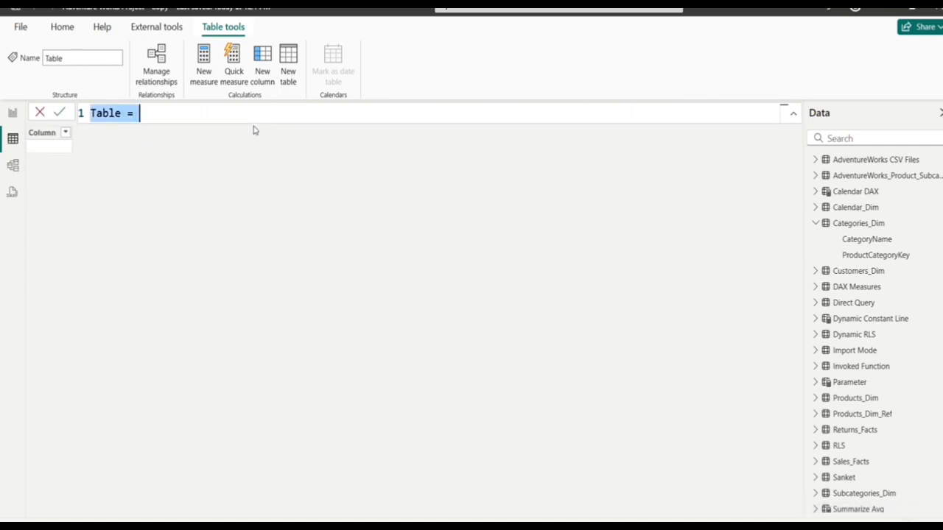
key(ctrl+v)
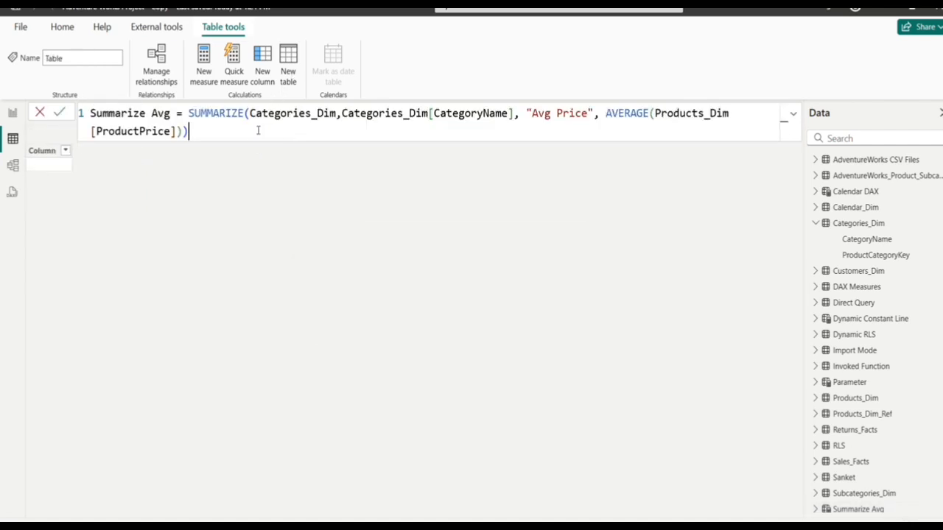
- Rename the new table in its formula to Summarize Sum
click(171, 114)
key(BackSpace)
key(BackSpace)
key(BackSpace)
text(Sum)
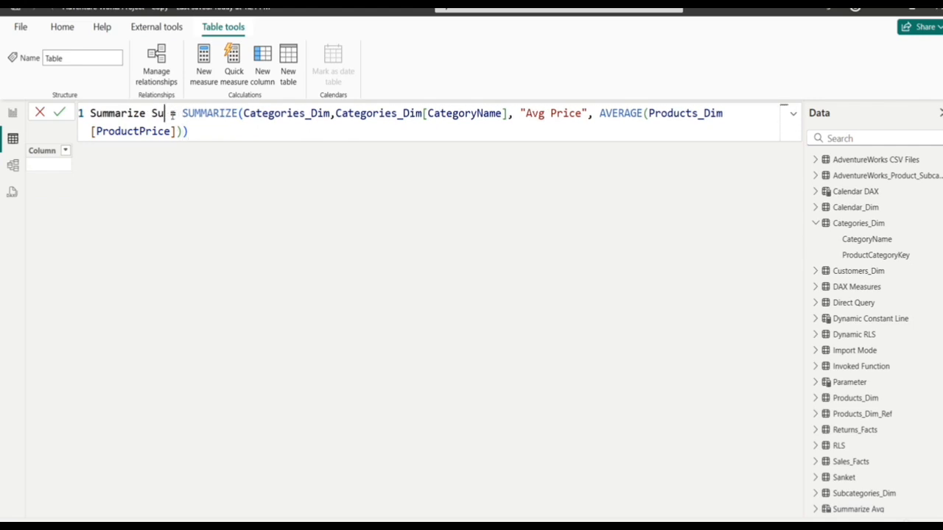
- Change the summary column's name in the formula to "Total Price"
click(555, 114)
key(BackSpace)
key(BackSpace)
key(BackSpace)
key(BackSpace)
text(Total)
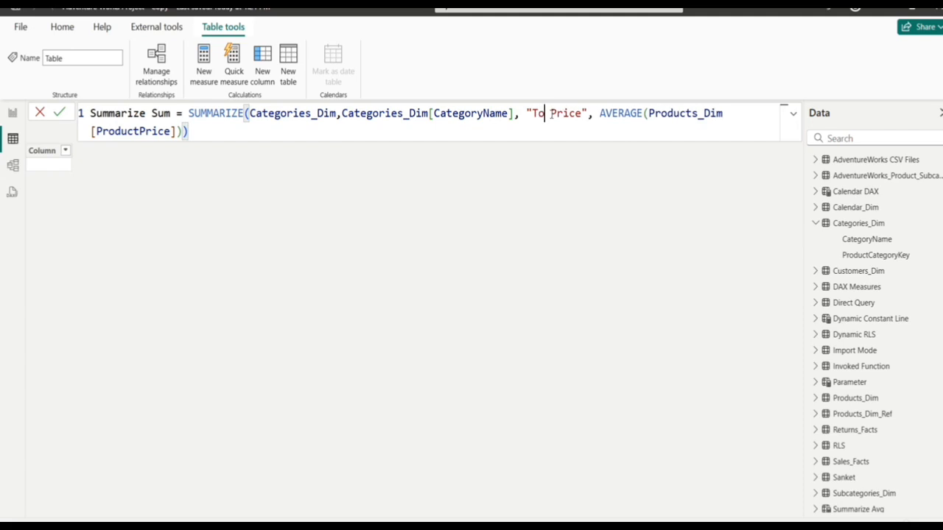
- Replace the AVERAGE function with Sum around Products_Dim[ProductPrice] and commit the Summarize Sum table
click(663, 121)
key(BackSpace)
key(BackSpace)
key(BackSpace)
key(BackSpace)
key(BackSpace)
key(BackSpace)
key(BackSpace)
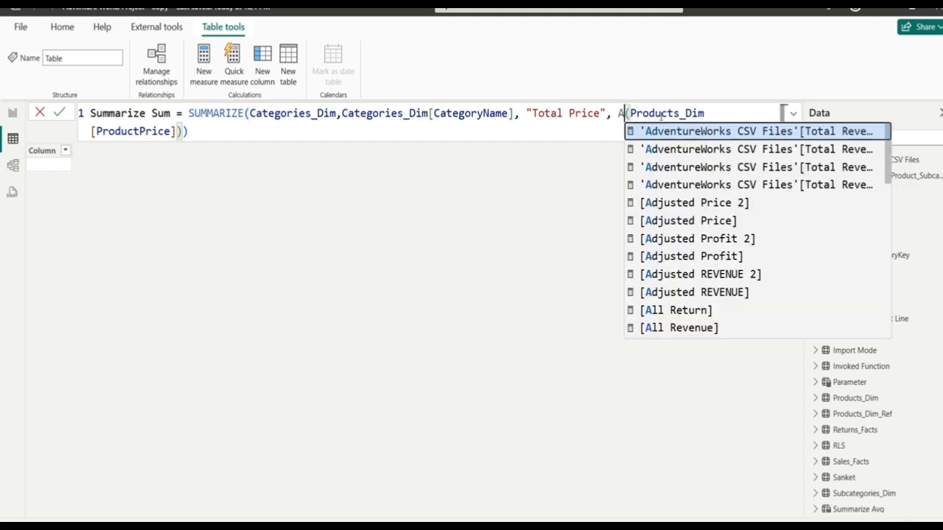
text(Sum)
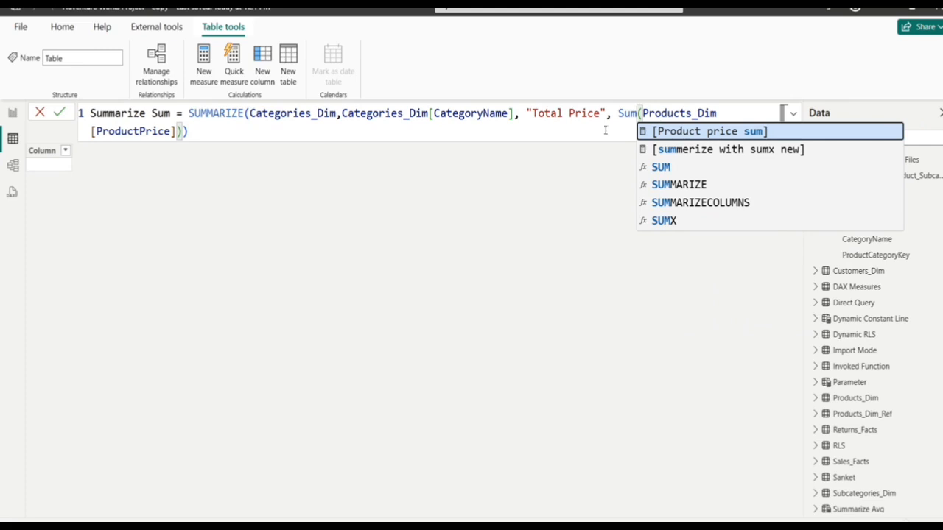
click(579, 133)
key(Return)
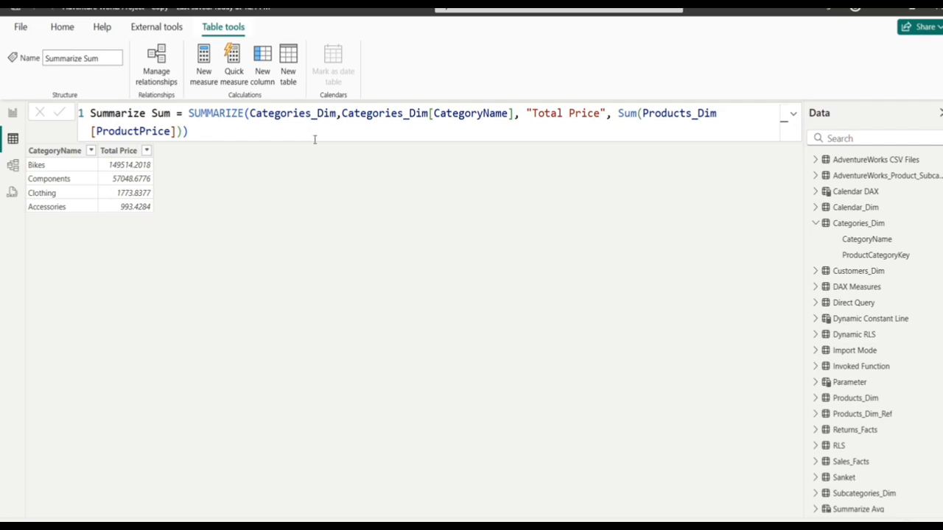
- Create another calculated table and name it Summarize Multiple in its formula
click(291, 81)
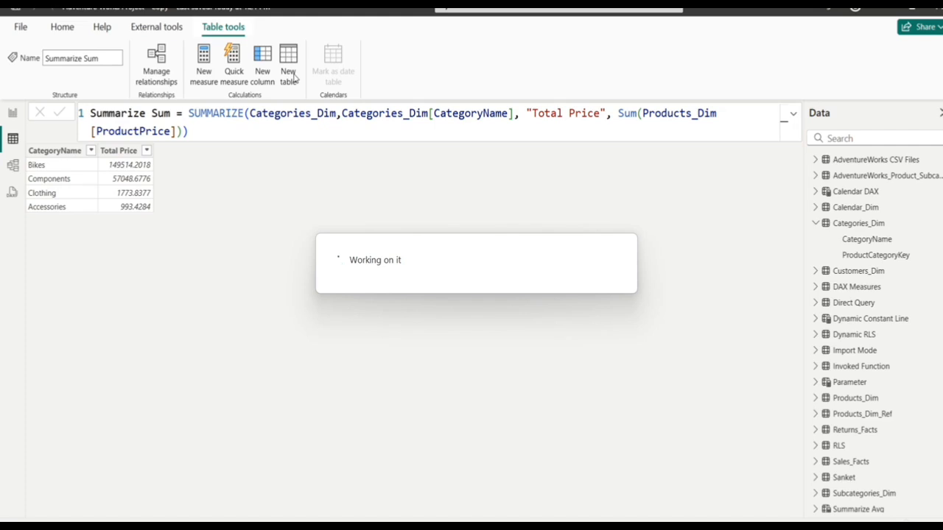
text(S)
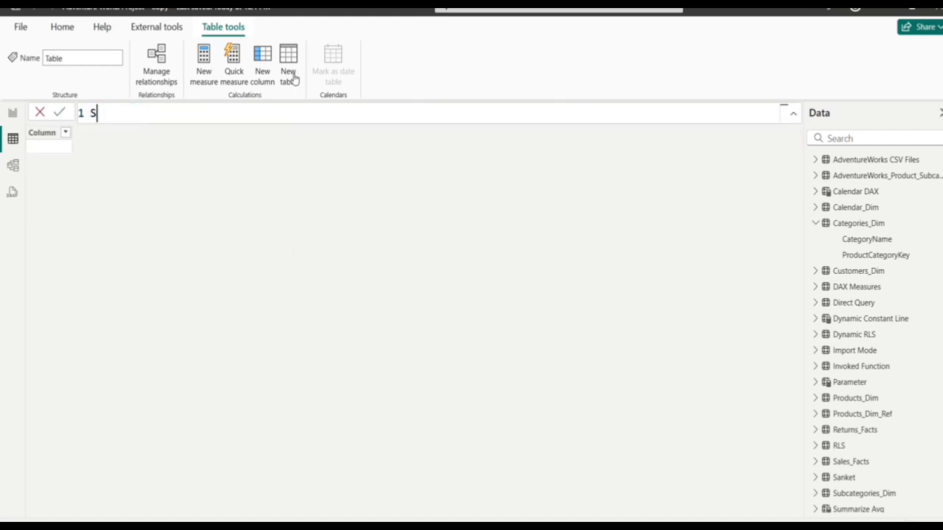
text(ummarize =Multiple )
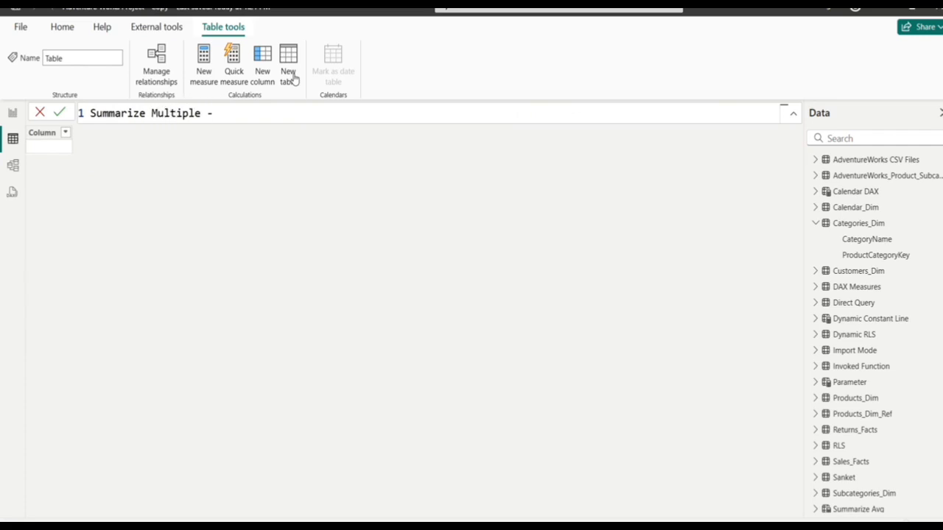
text(-)
key(BackSpace)
text(=)
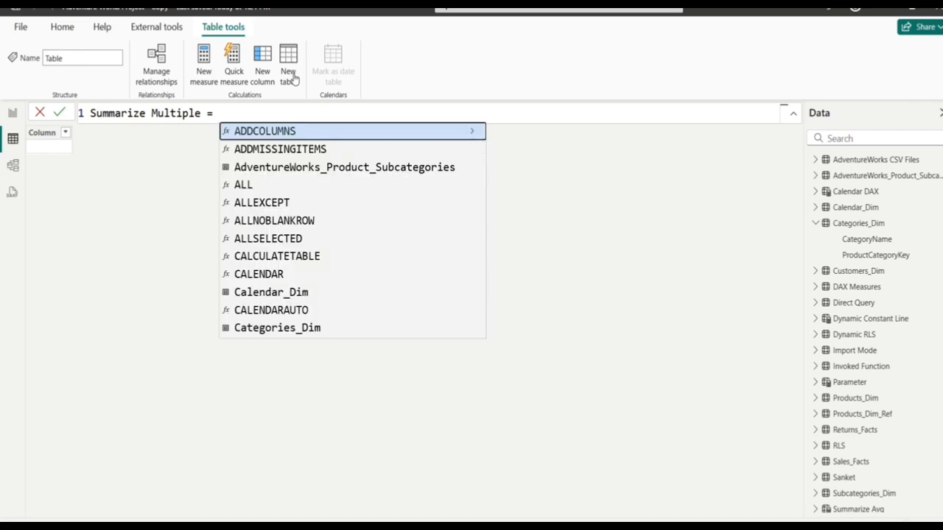
- Begin a SUMMARIZE expression on a new formula line with Sales_Facts as the input table
key(shift+Return)
text(Summ)
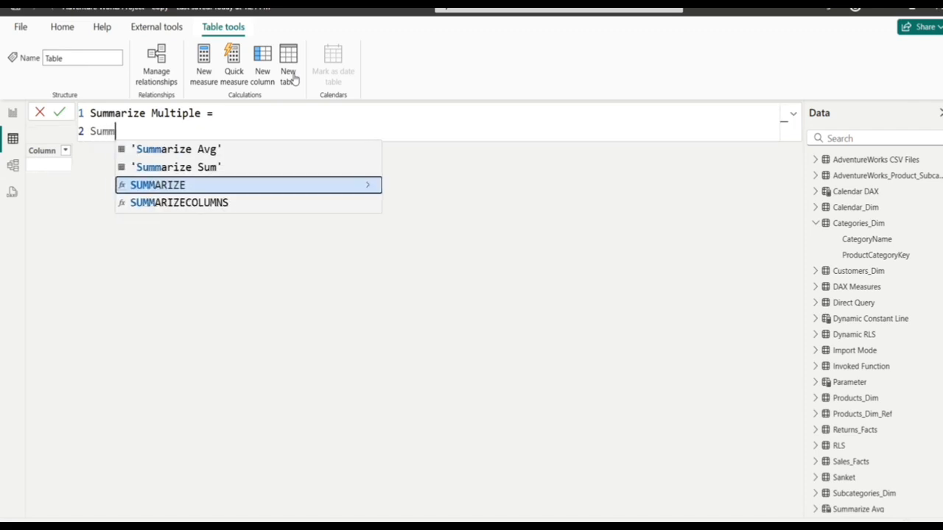
key(Tab)
text(s)
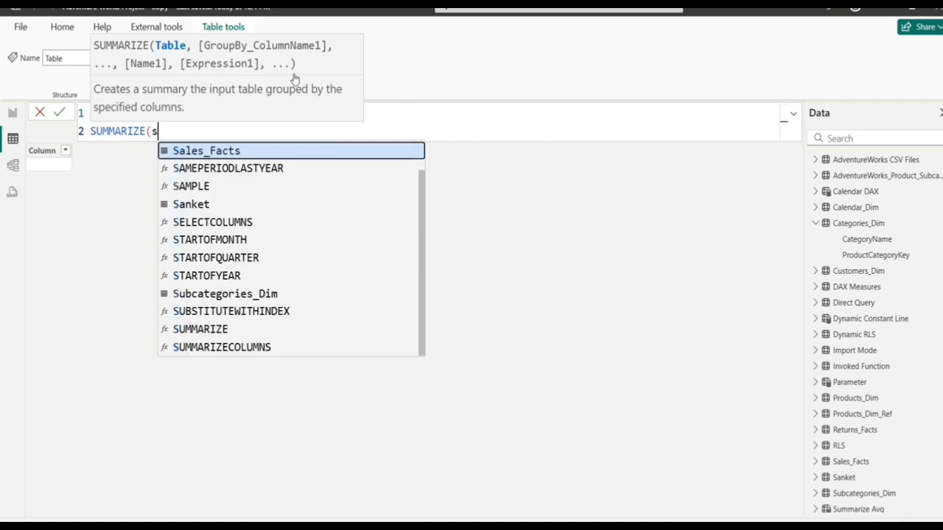
text(ales)
key(Tab)
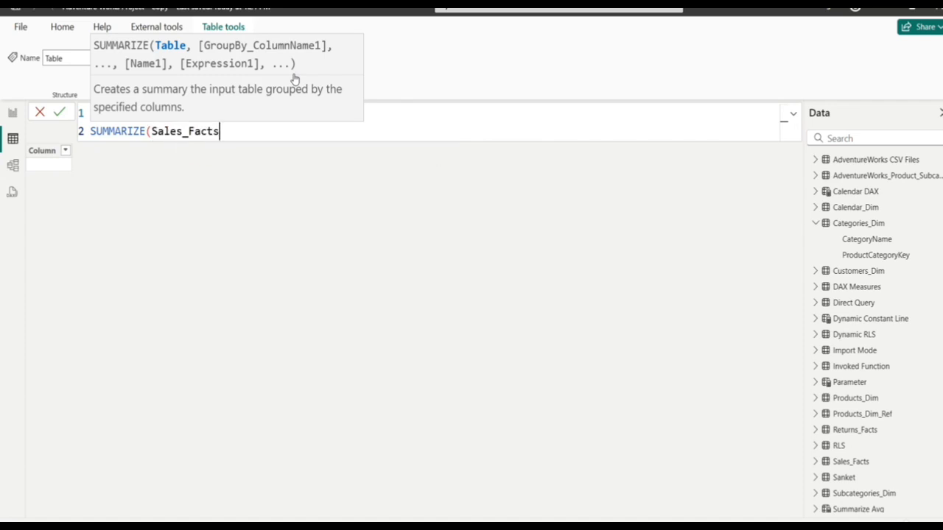
- Group the summary by Territories_Dim[Region] and Categories_Dim[CategoryName]
text(, )
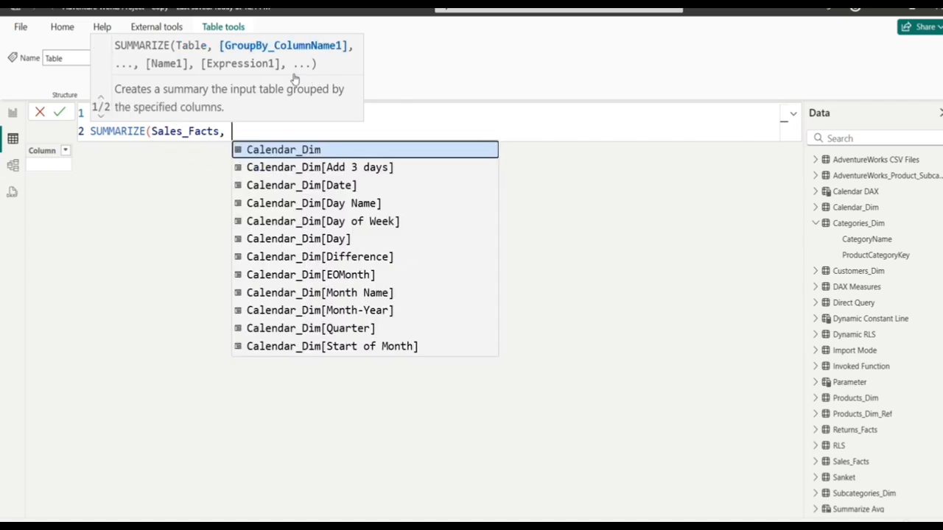
text(re)
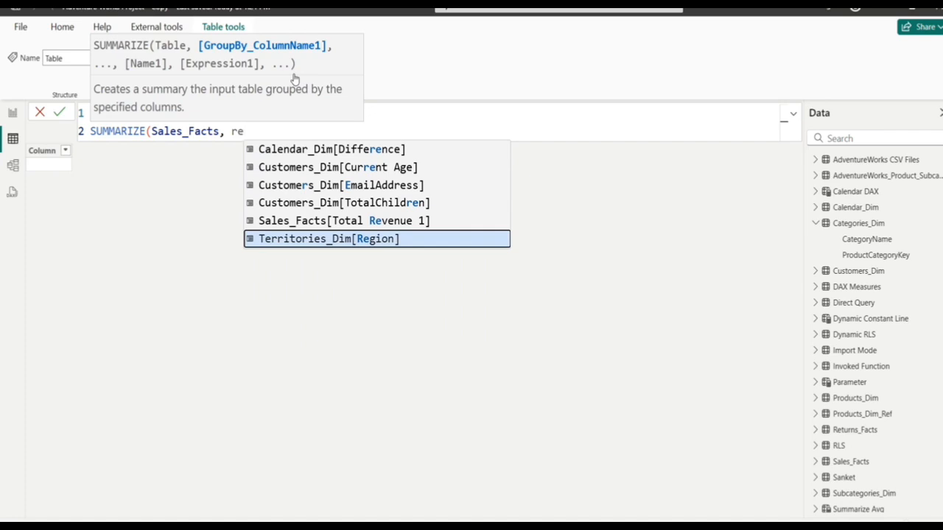
key(Tab)
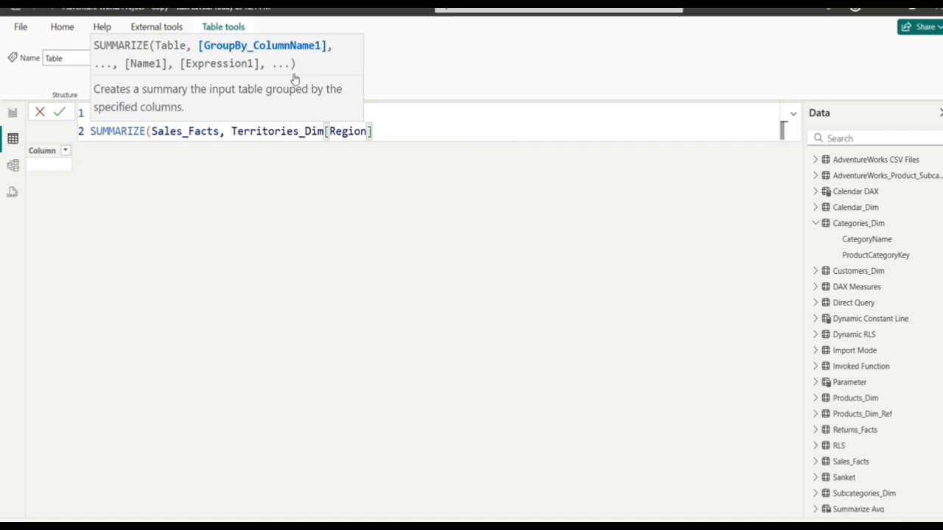
text(, )
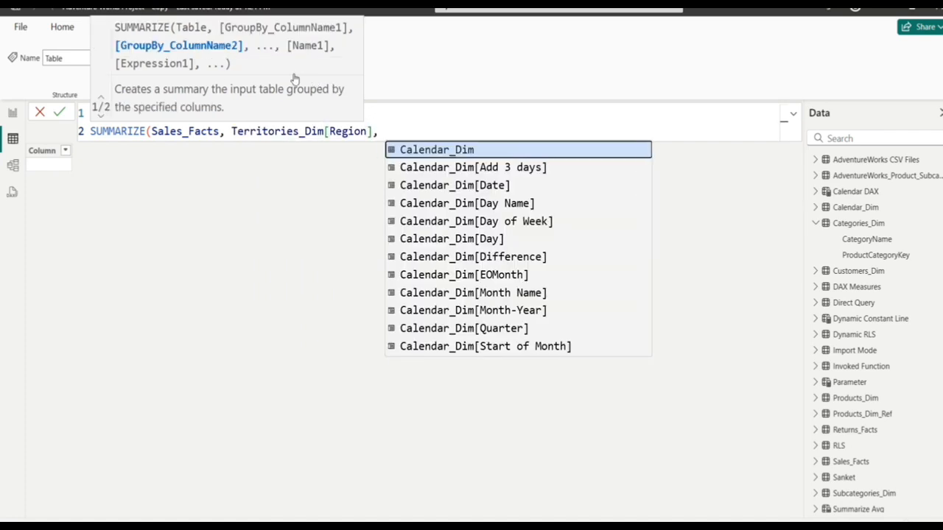
text(cat)
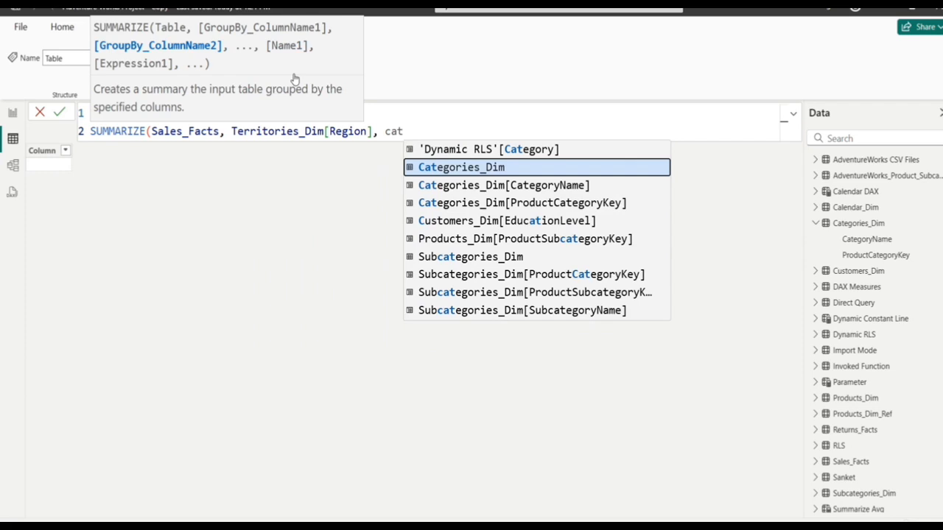
key(Down)
key(Tab)
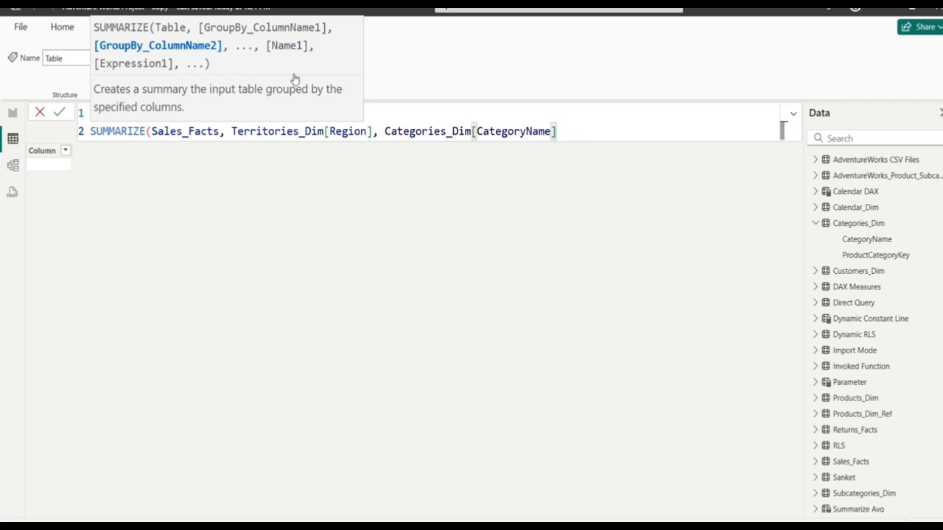
text(,)
key(shift+Return)
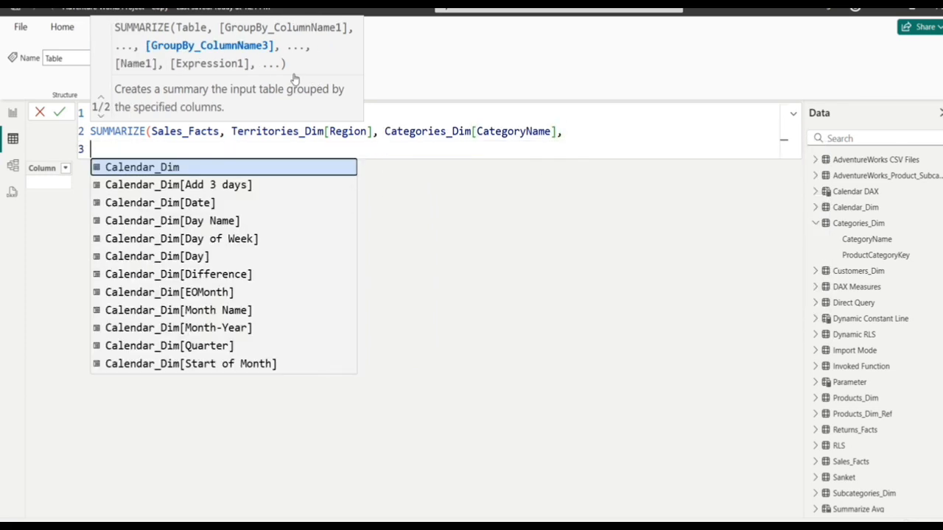
- Add a "Total Revenue" column to the summary on its own line, using the [Total Revenue] measure
text("T)
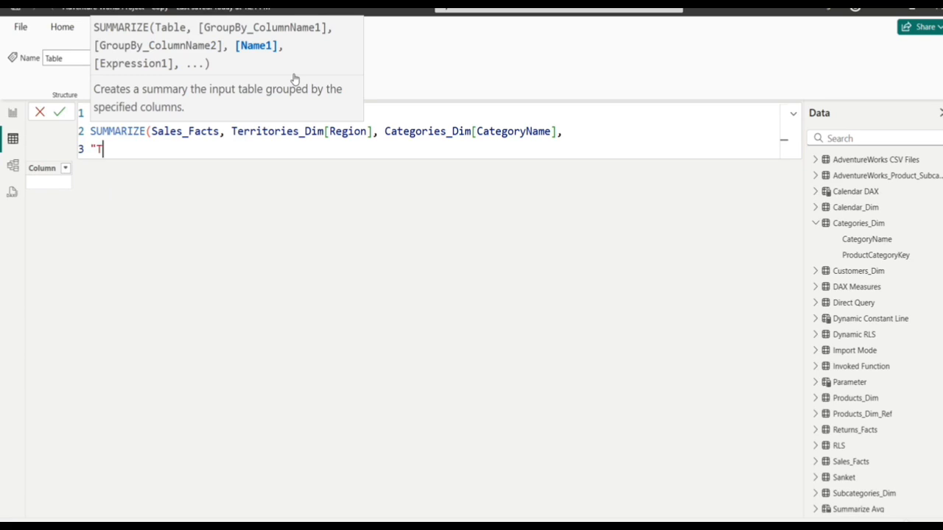
text(otal Revenue)
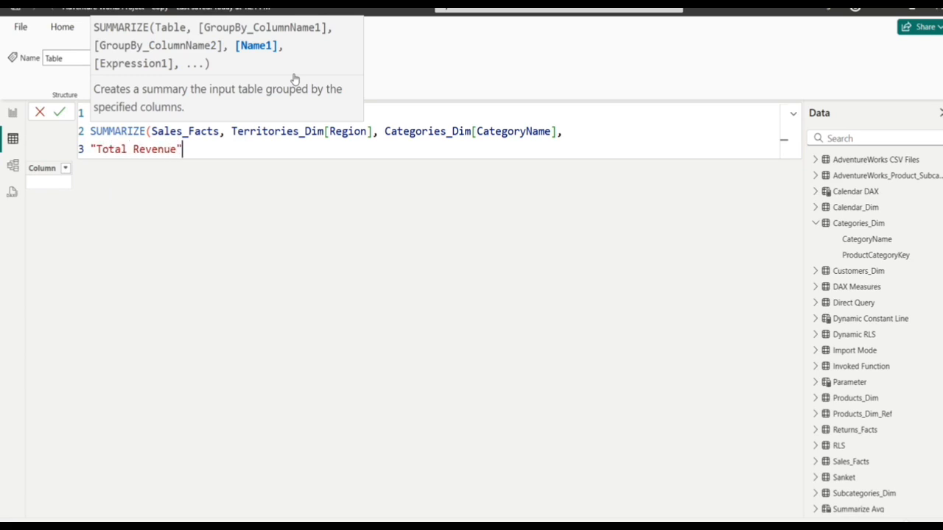
text(, [tot)
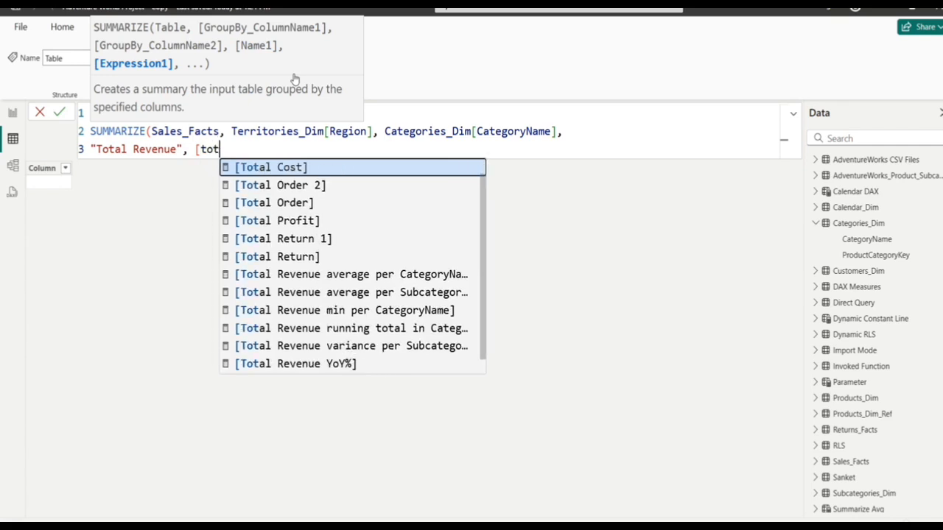
key(Down)
key(Down)
key(Down)
key(Down)
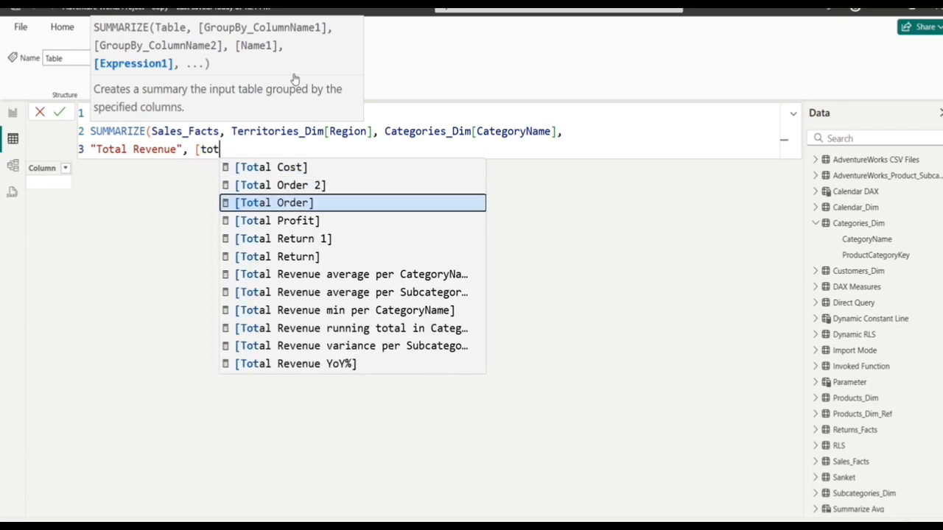
key(Down)
key(Down)
key(Down)
key(Down)
key(Down)
key(Down)
key(Down)
key(Down)
key(Down)
key(Down)
key(Down)
key(Down)
key(Down)
key(Down)
key(Down)
key(Down)
key(Down)
key(Down)
key(Down)
key(Down)
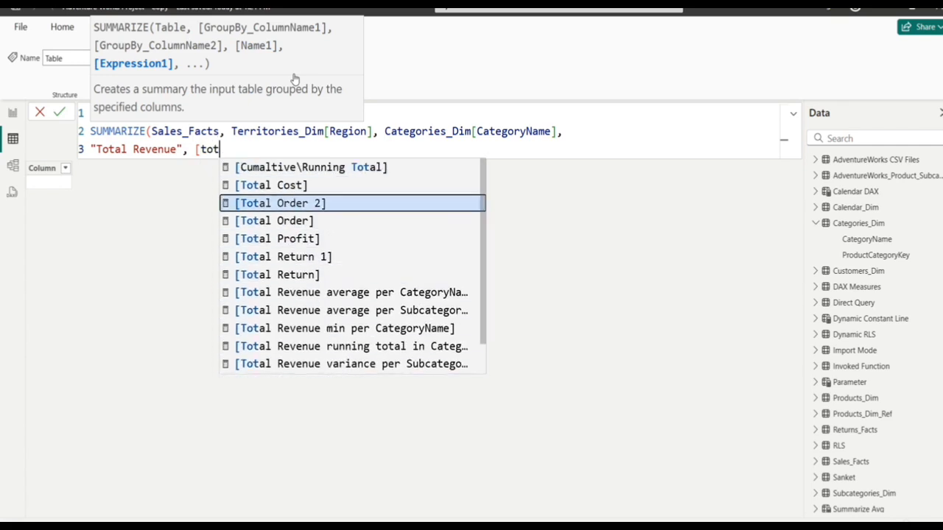
key(Return)
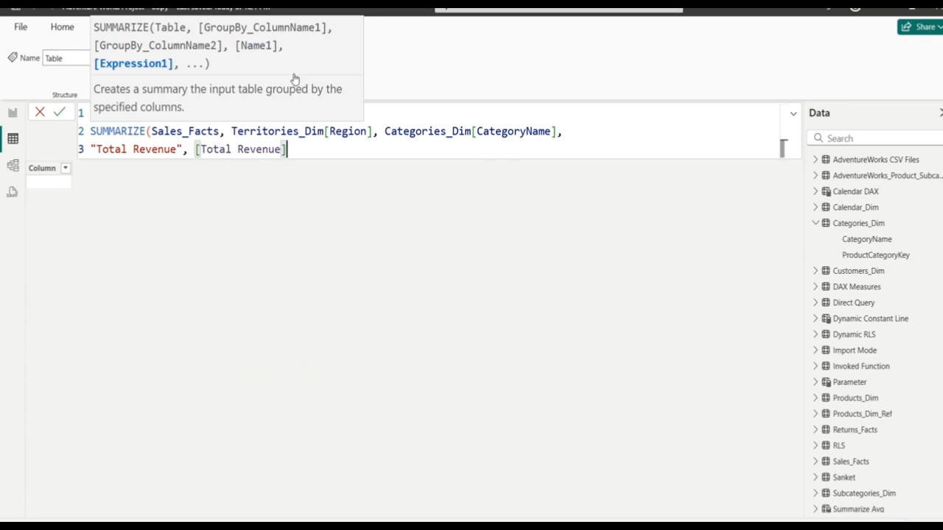
text(,)
key(shift+Return)
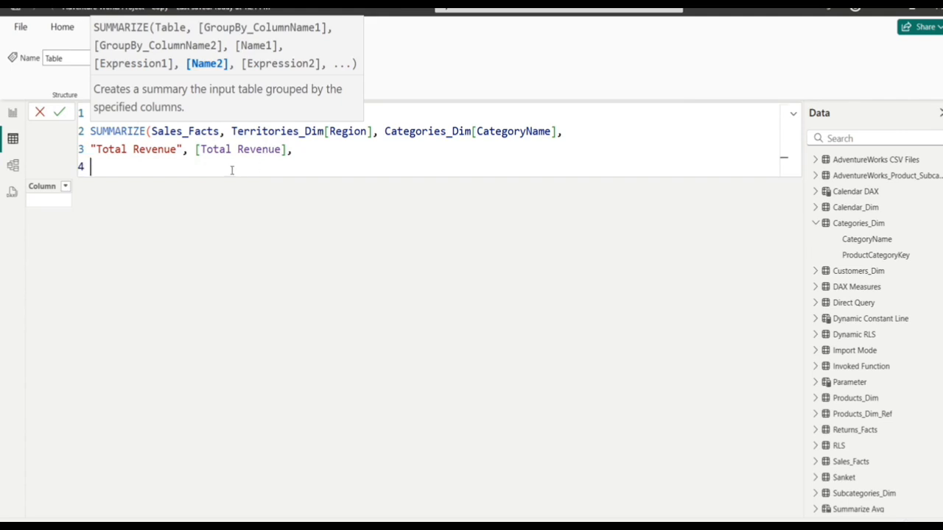
- Add a "Total Cost" column to the summary based on the [Total Cost] measure, followed by a new line
text("Total Cost")
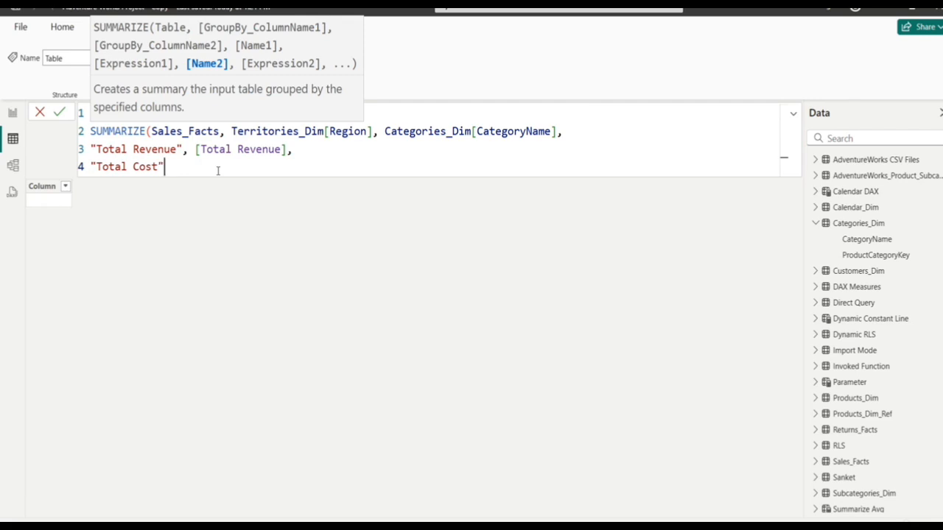
text( , [tot)
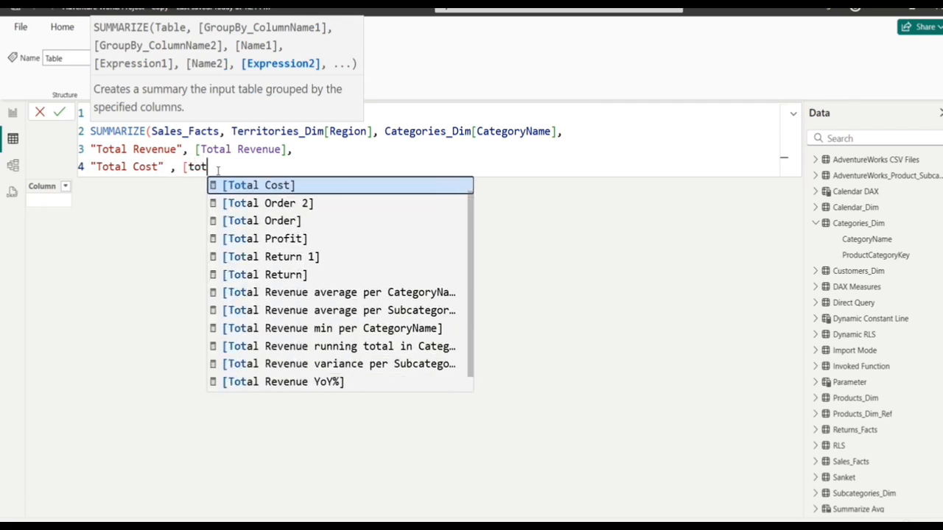
key(Tab)
text(,)
key(shift+Return)
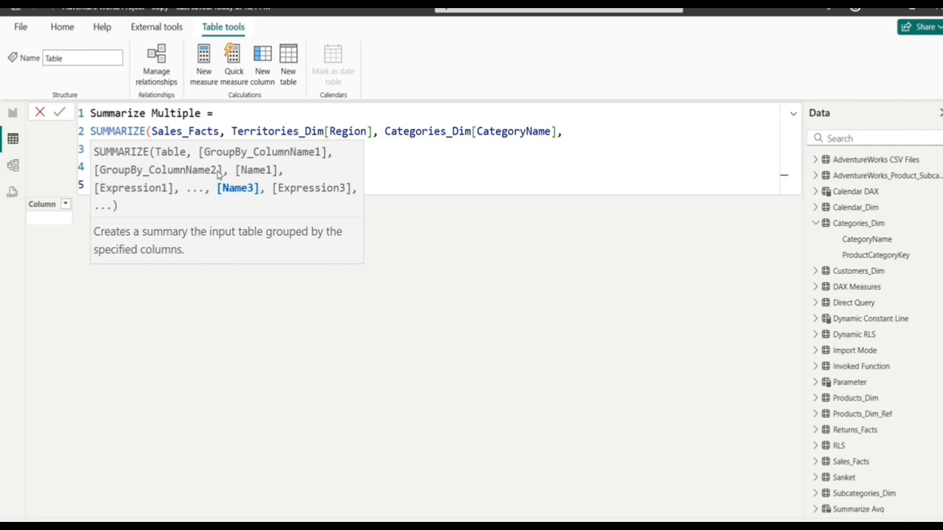
- Add a "Total Order" column to the summary using the [Total Order] measure, and begin a new formula line
text(")
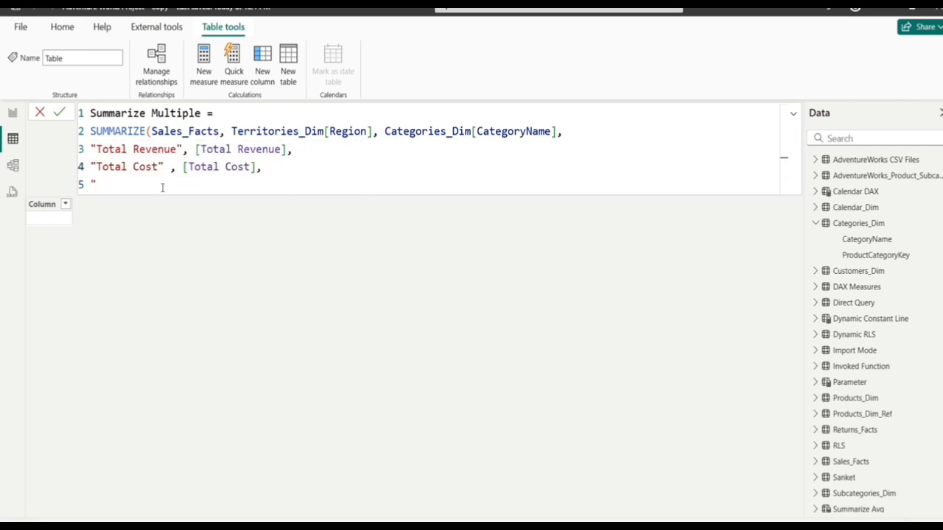
text(Total Order")
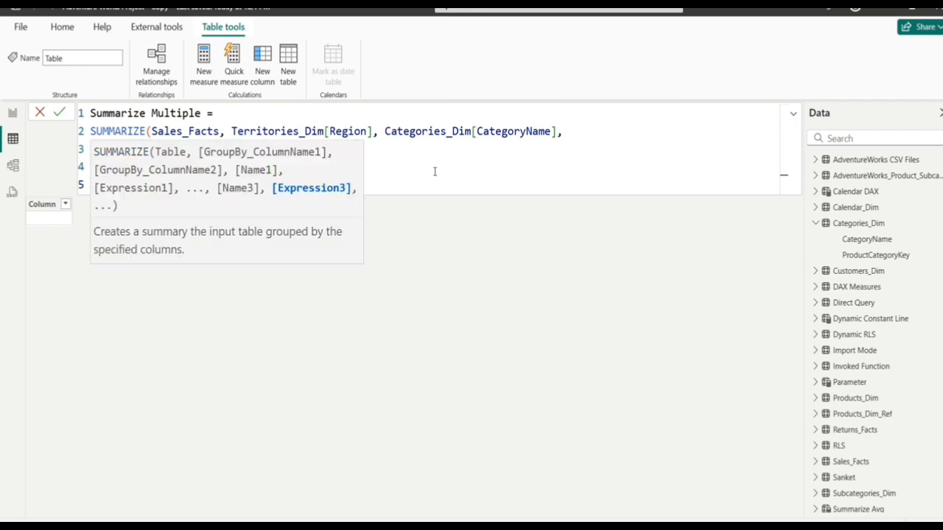
text([Tot)
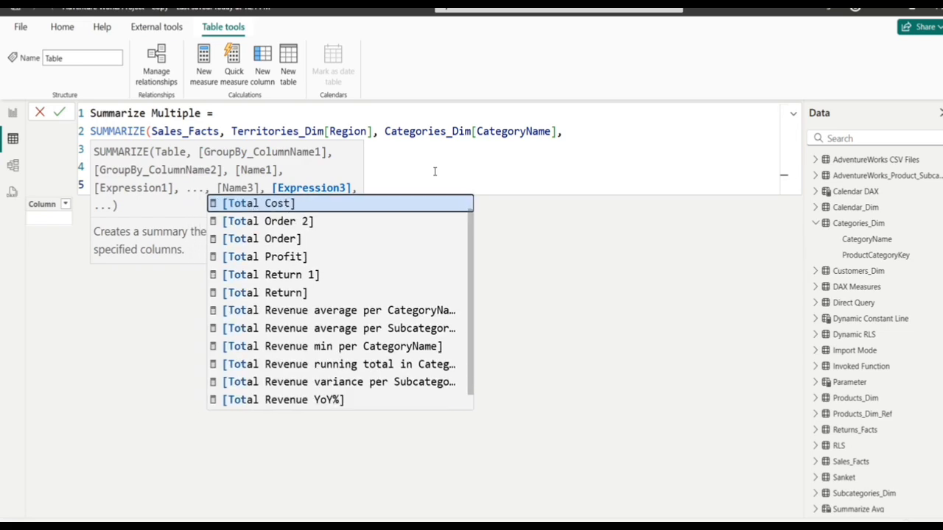
key(Down)
key(Down)
key(Tab)
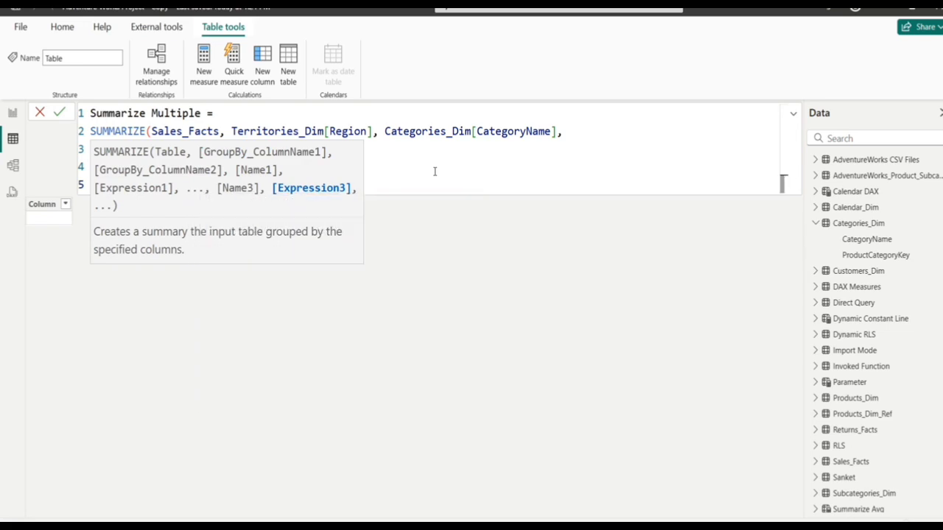
text(,)
key(shift+Return)
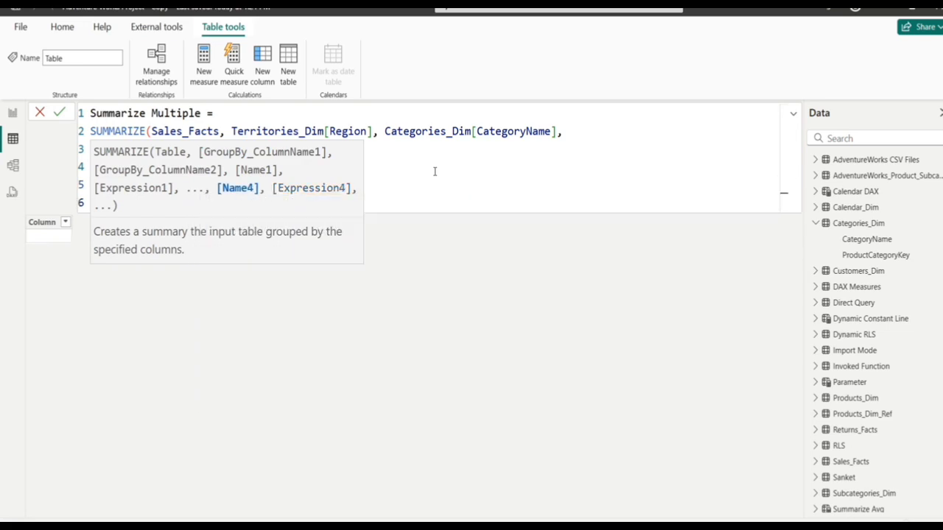
- Add a "Percentage" column based on the [% of All Revenue] measure, close the SUMMARIZE expression and commit the Summarize Multiple table
click(587, 122)
click(174, 203)
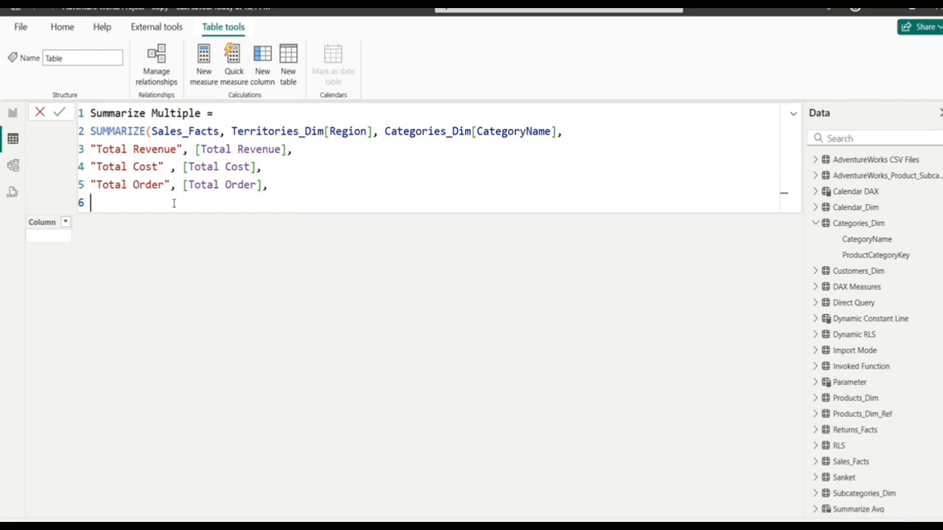
text("Percentage,[)
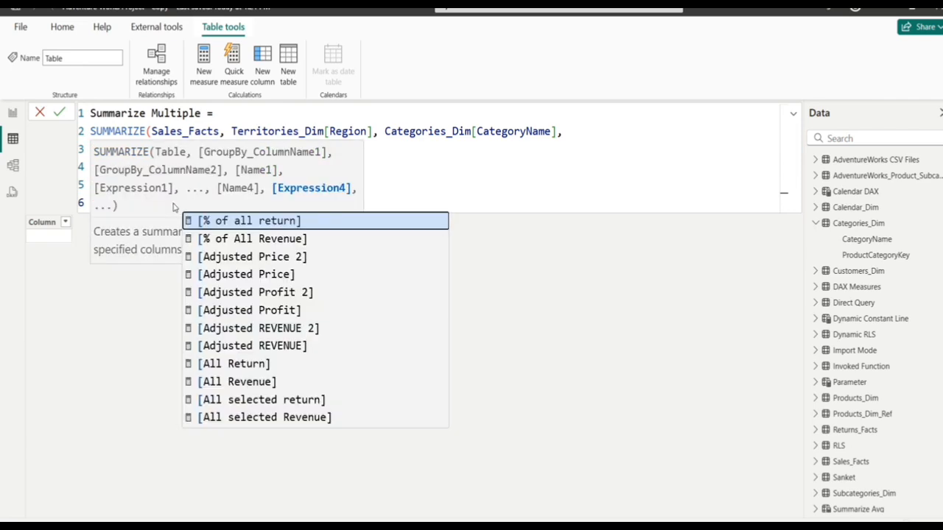
key(Down)
key(Tab)
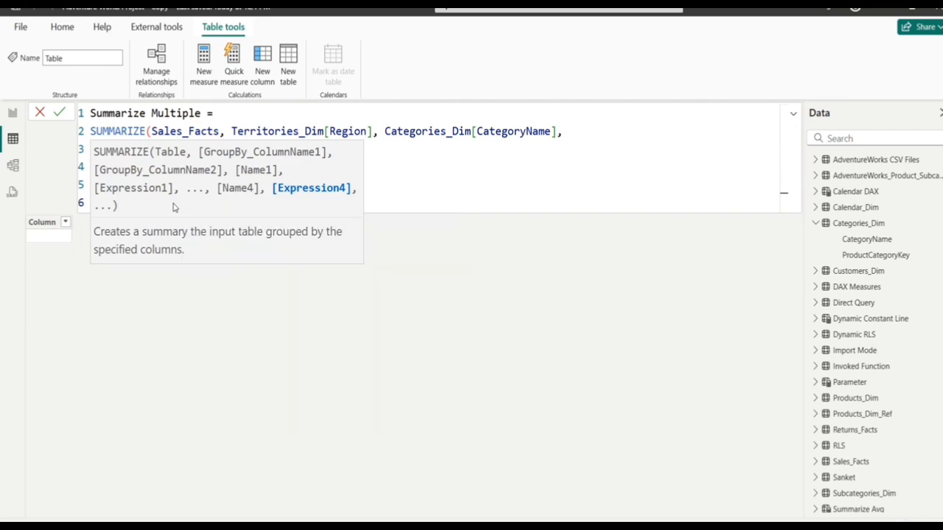
text())
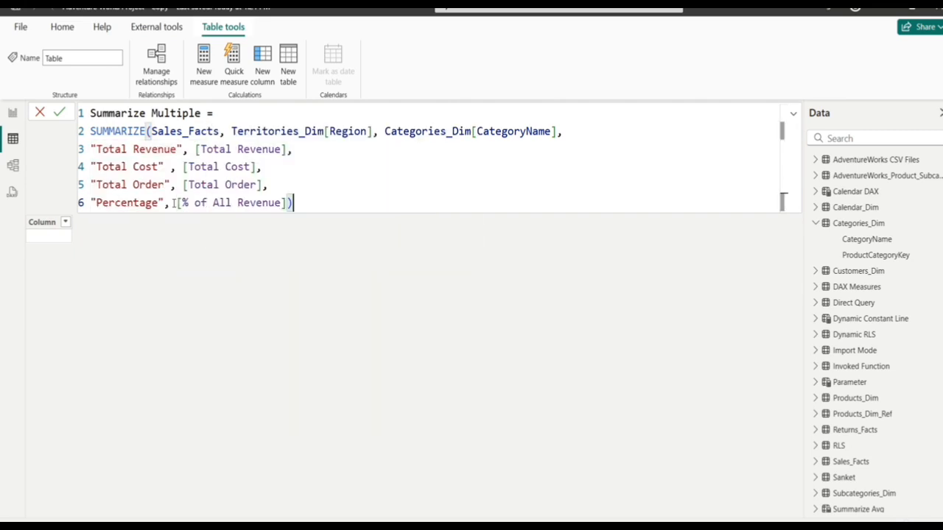
key(Return)
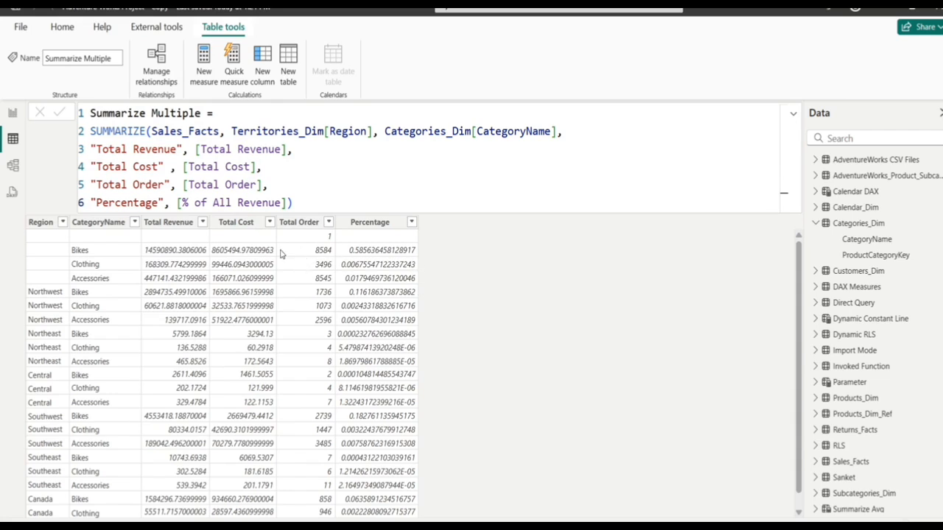
click(339, 228)
click(341, 199)
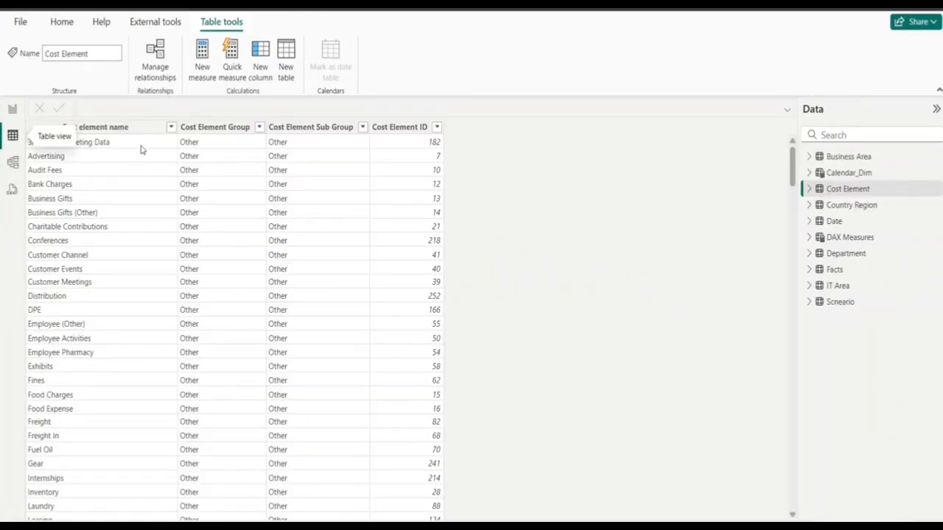
- Examine the data grouping options available for the Cost element name column of the Cost Element table
click(126, 129)
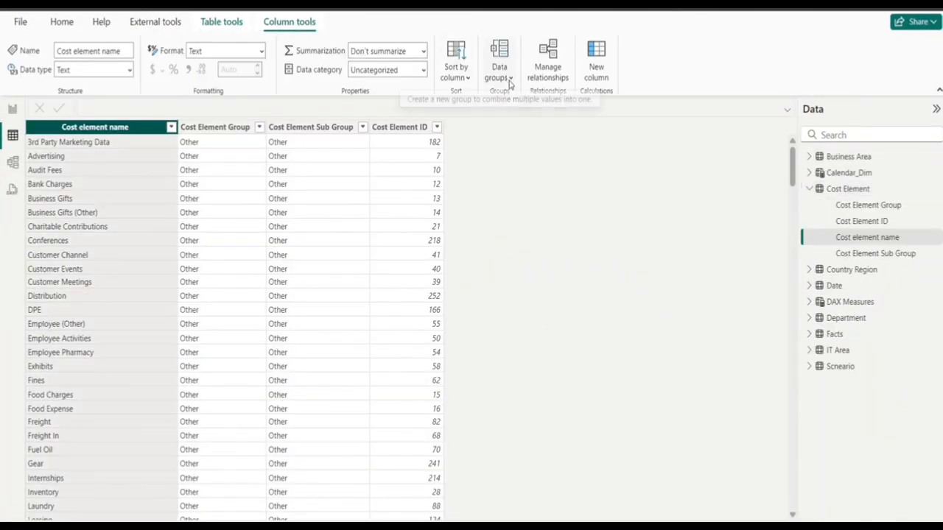
click(506, 75)
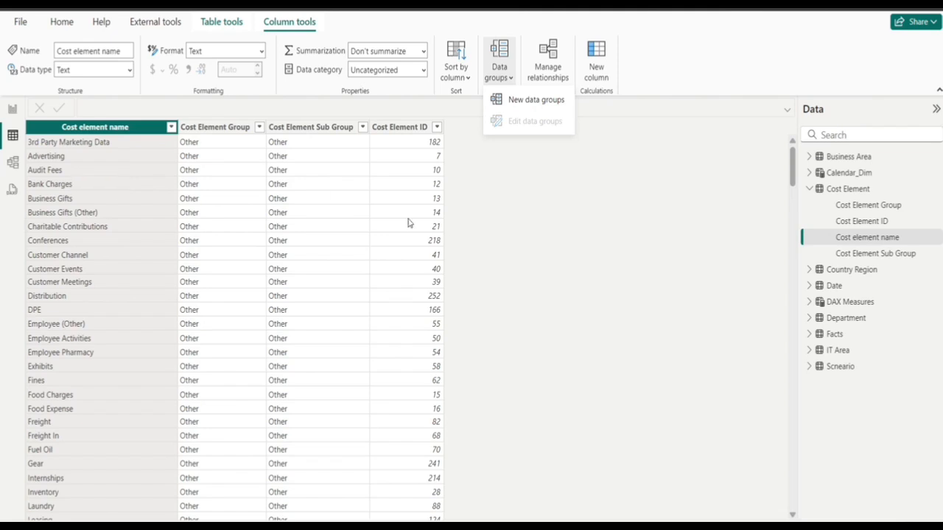
click(509, 238)
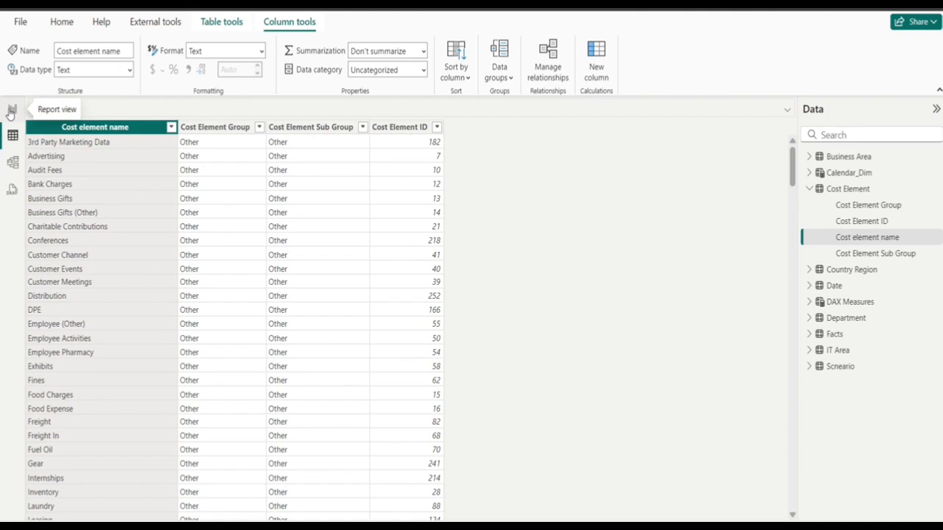
- Enlarge the empty column chart on report Page 7 and assign Cost element name from the Cost Element table to its X-axis
click(11, 110)
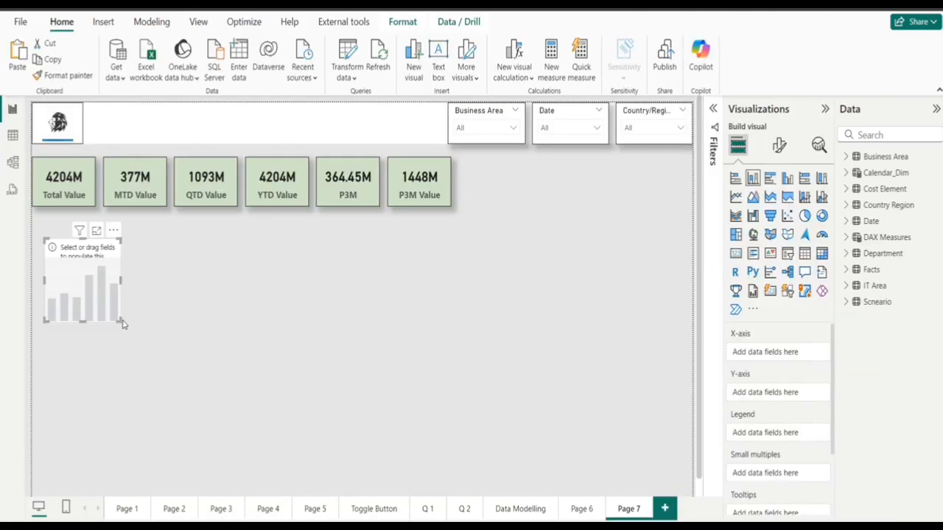
drag(119, 318, 225, 373)
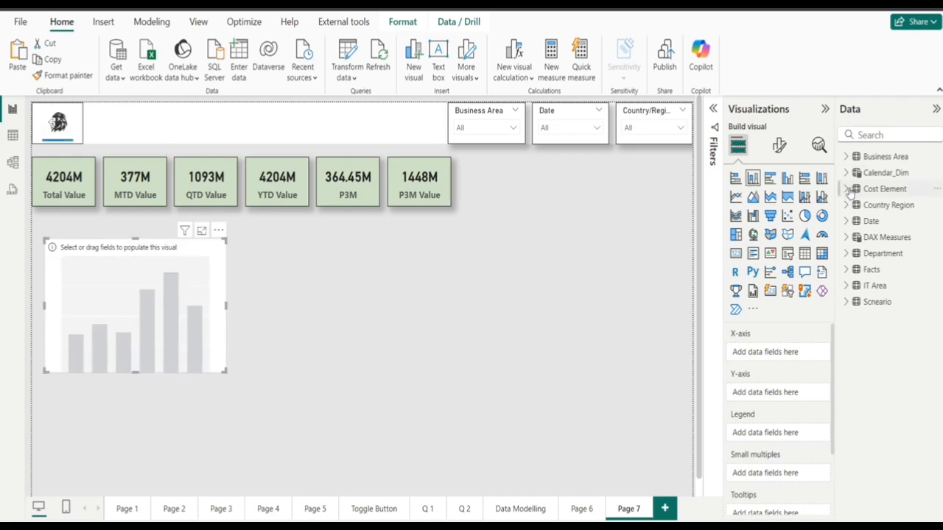
click(848, 190)
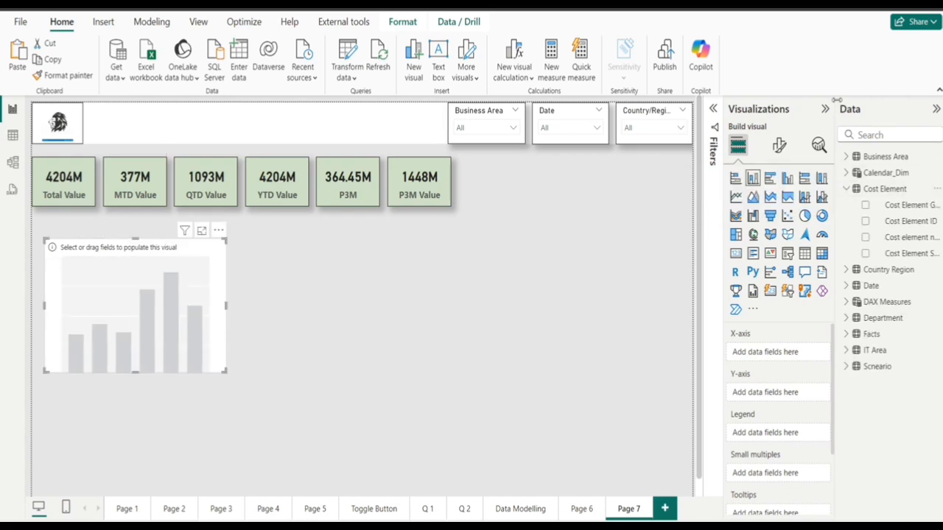
drag(835, 98, 769, 101)
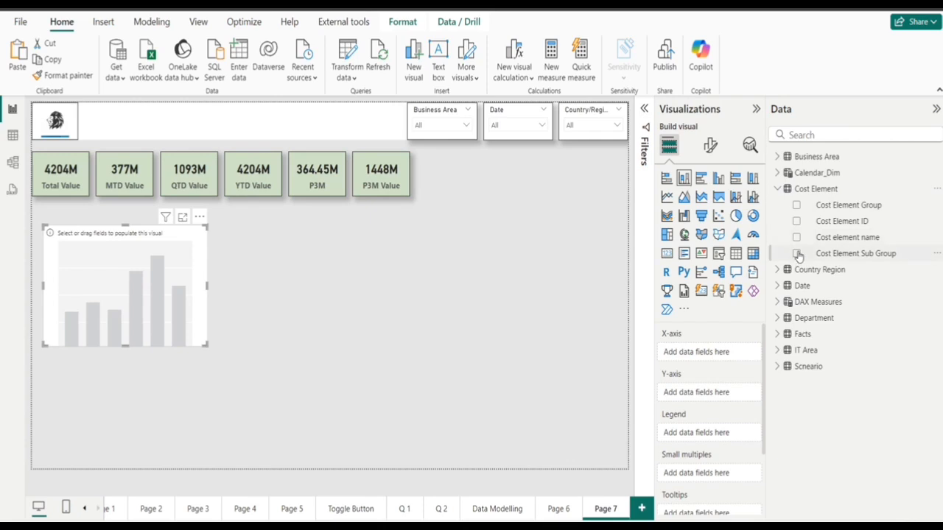
click(797, 238)
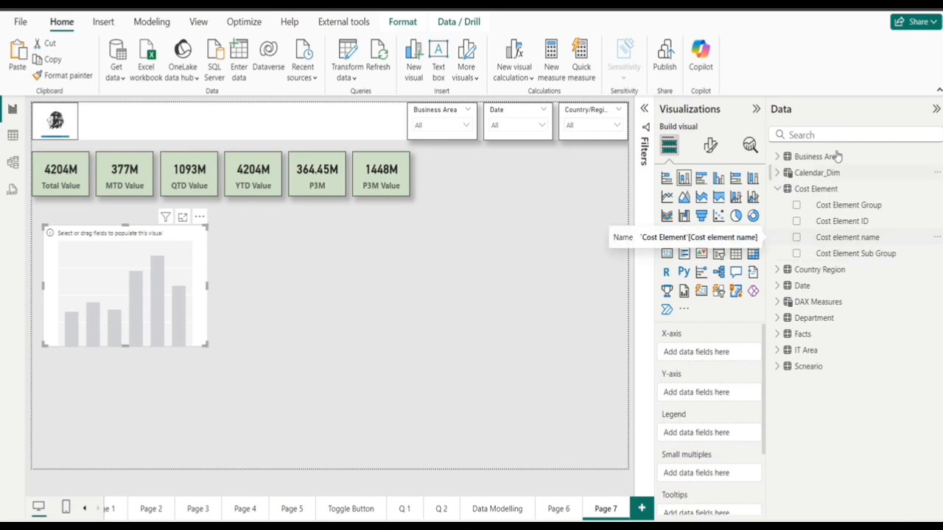
- Add Value from the Facts table to the chart's Y-axis, then widen the chart and place it just below the KPI cards
click(806, 135)
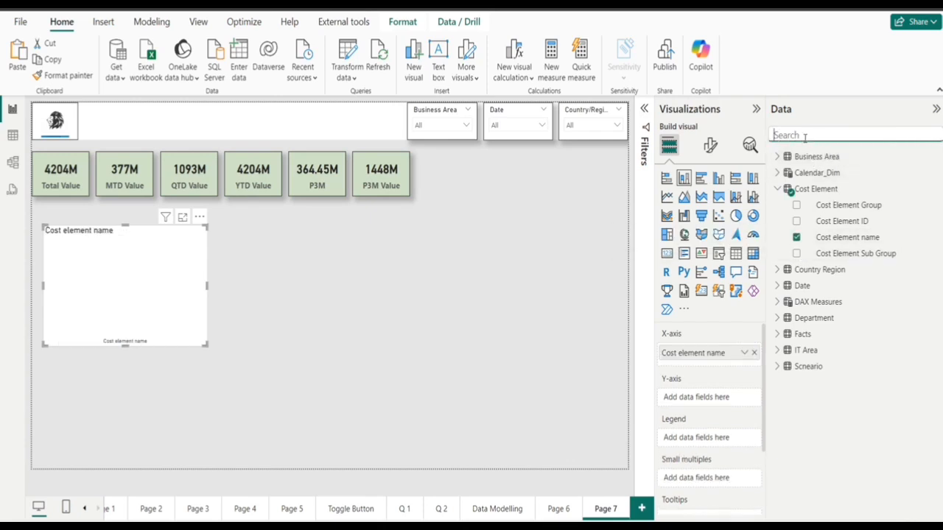
text(value)
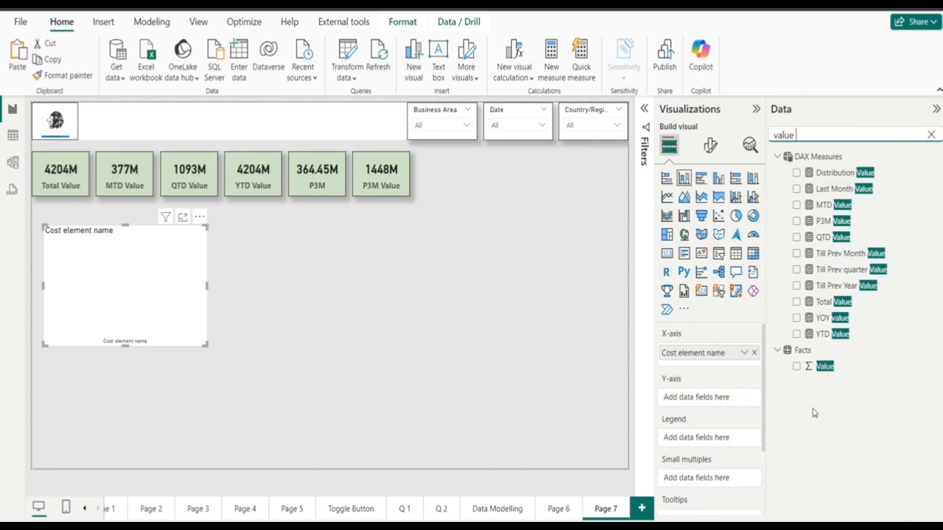
click(796, 366)
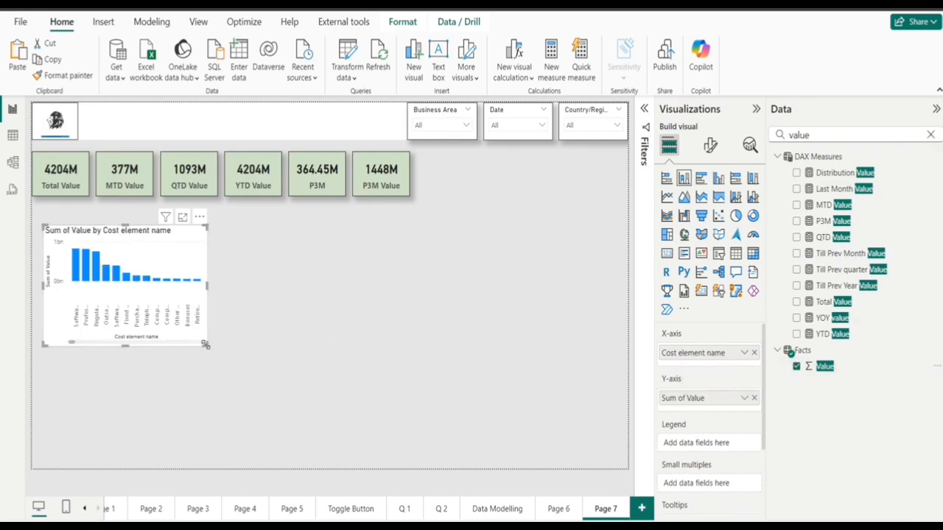
drag(205, 344, 346, 339)
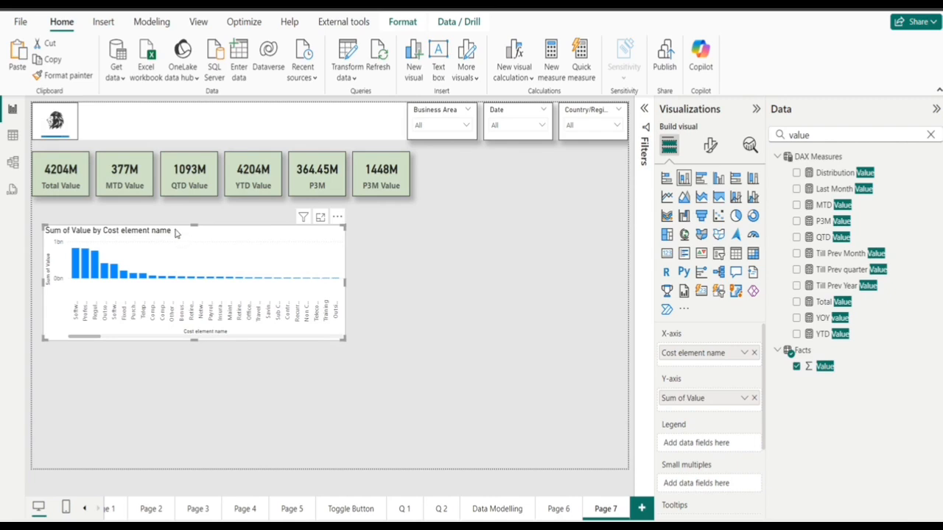
drag(175, 233, 165, 219)
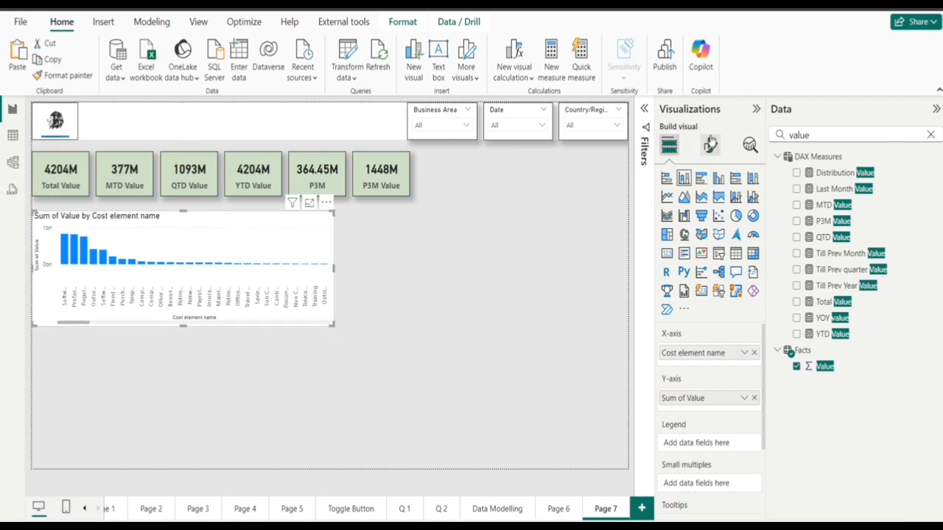
- Apply a Top N filter on Cost element name so the chart shows the top 10 items by Sum of Value
click(643, 124)
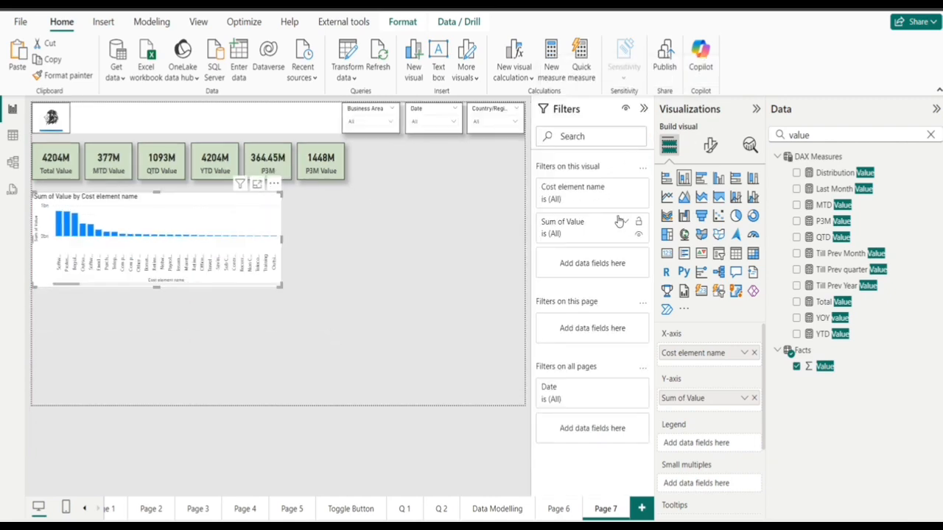
click(625, 188)
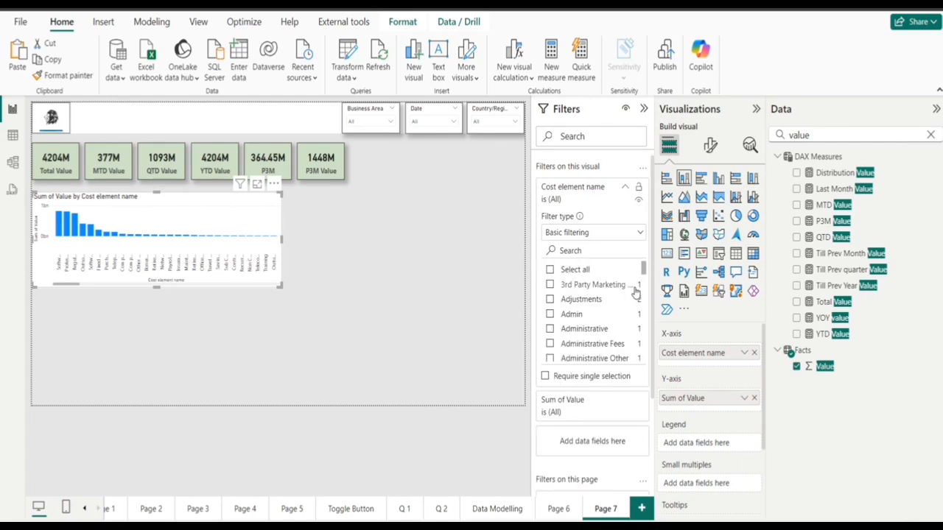
click(596, 233)
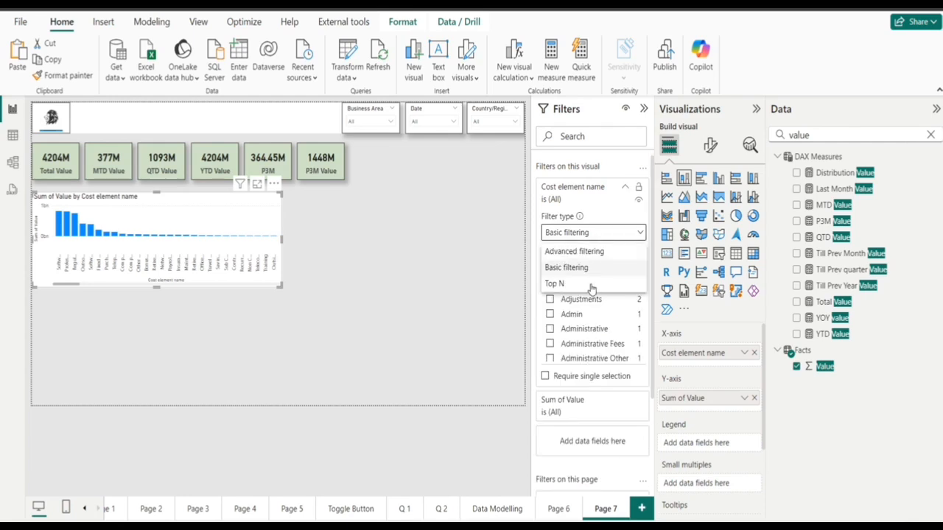
click(560, 283)
click(627, 269)
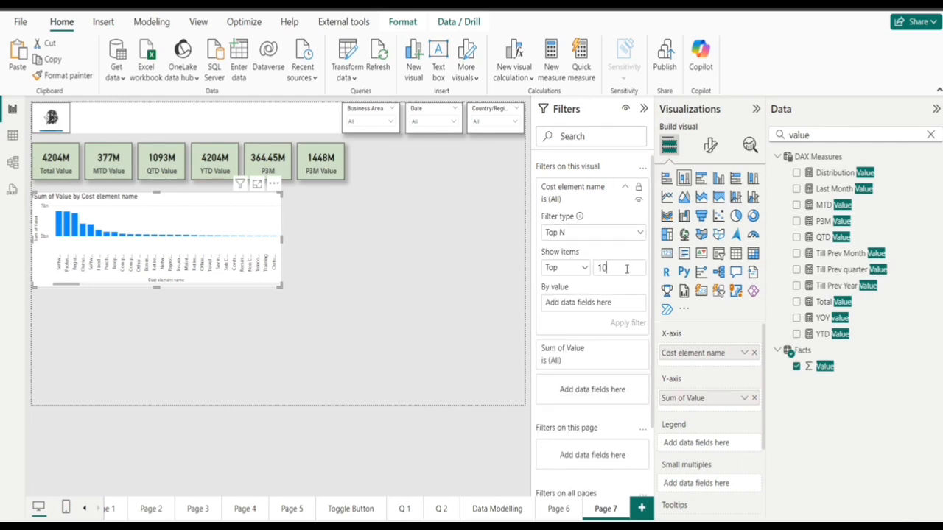
drag(857, 370, 600, 303)
click(620, 323)
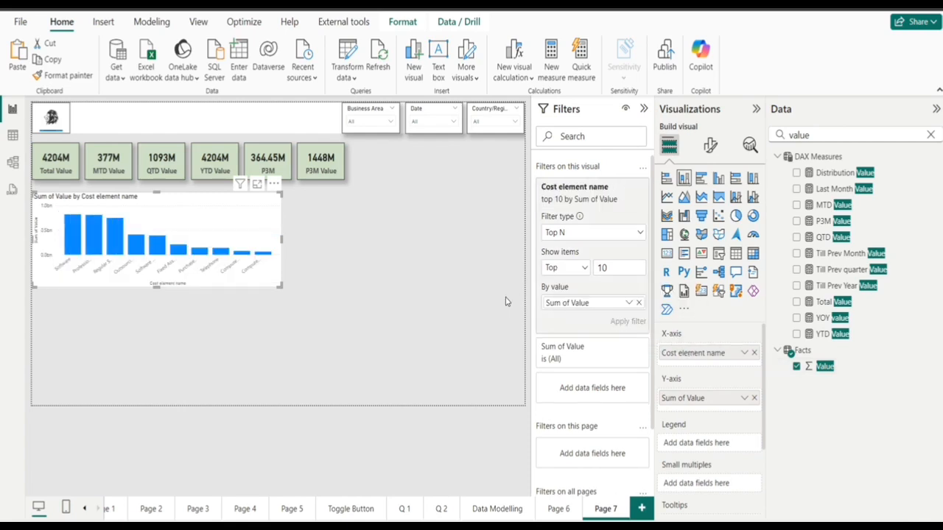
click(644, 109)
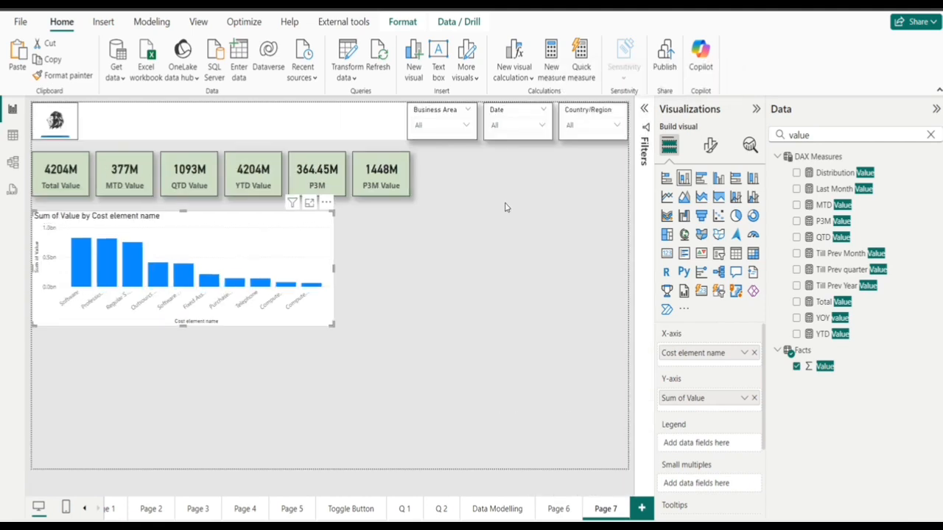
- Rename the chart's Y-axis field to "Total Value" for this visual
double_click(683, 398)
key(BackSpace)
key(BackSpace)
key(BackSpace)
key(BackSpace)
key(BackSpace)
key(BackSpace)
key(BackSpace)
key(BackSpace)
key(BackSpace)
key(BackSpace)
key(BackSpace)
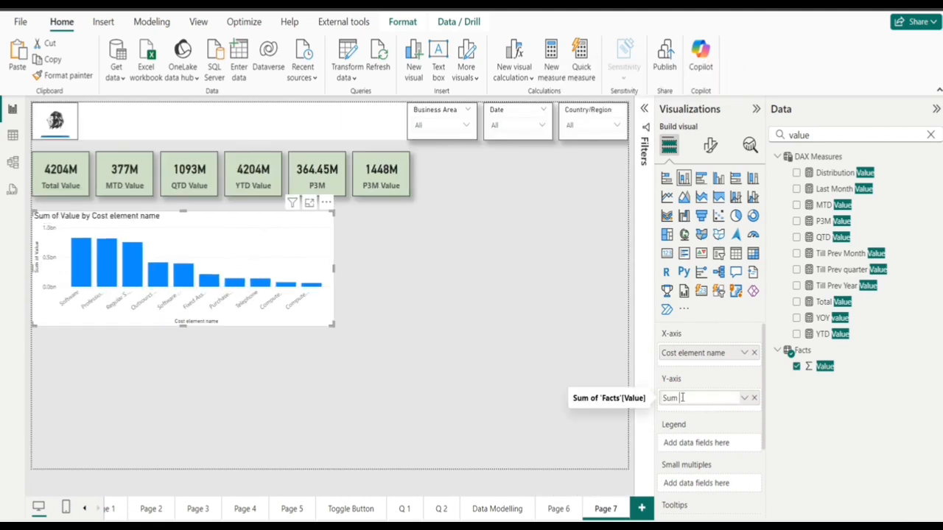
text(Total Value)
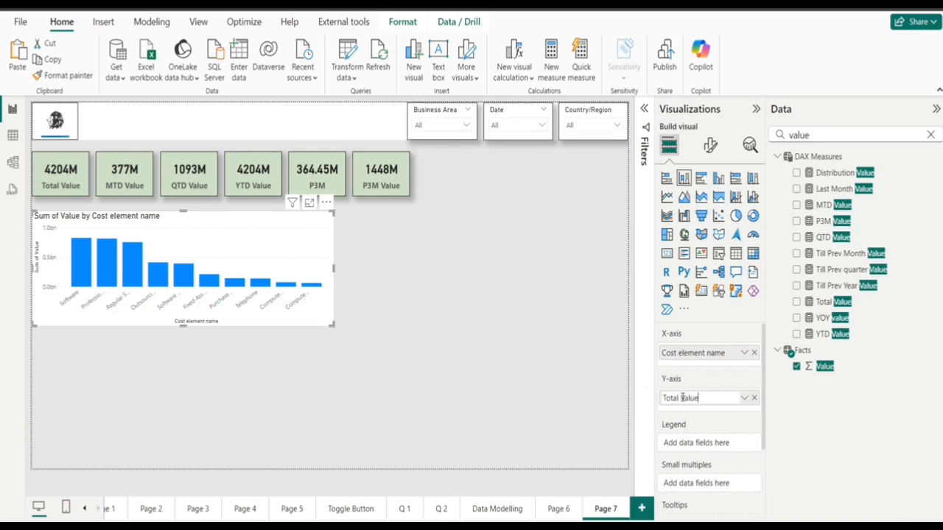
key(Return)
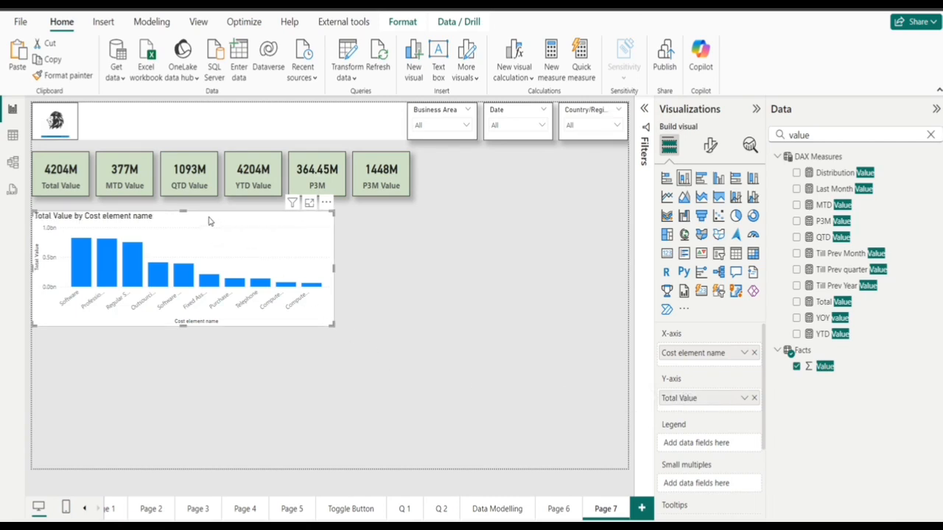
- Look at the Cost element name column in the table data and return to the report page
click(13, 134)
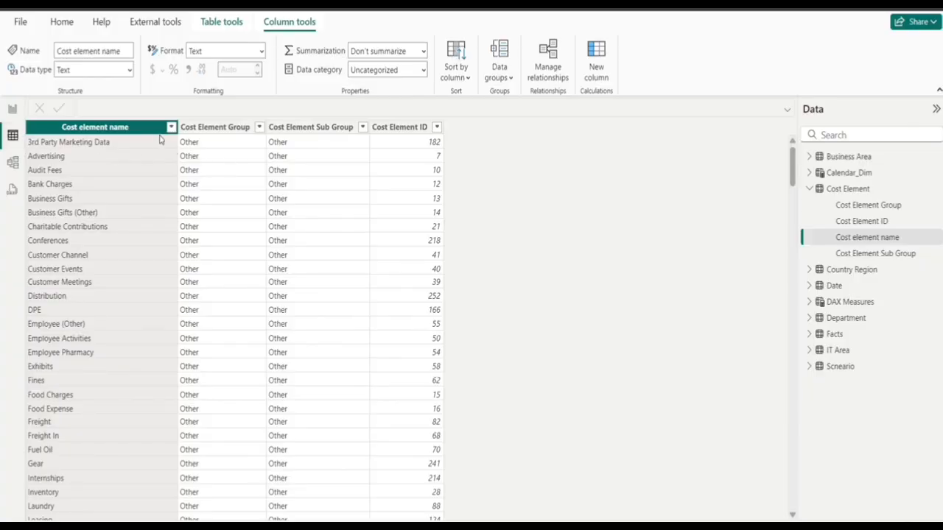
click(9, 109)
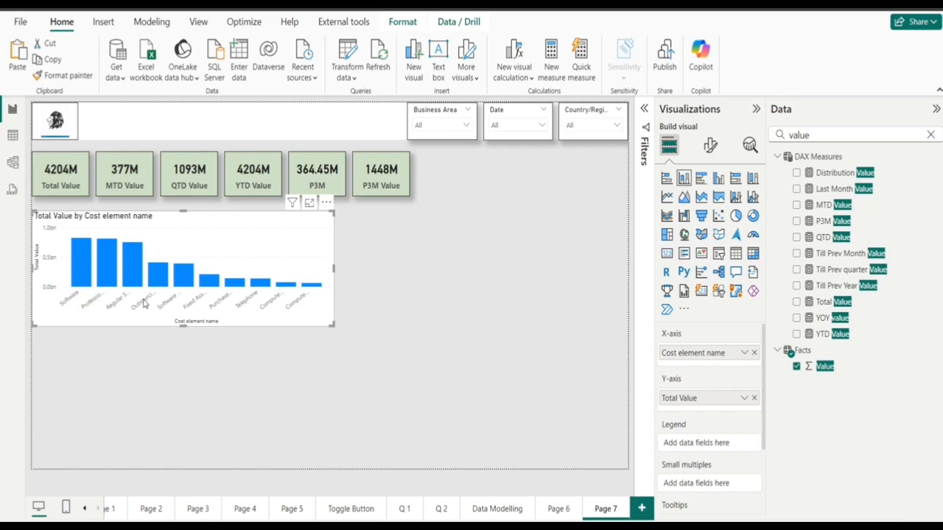
- Enlarge the Total Value by Cost element name chart to read its full category names, and return to the report
click(310, 202)
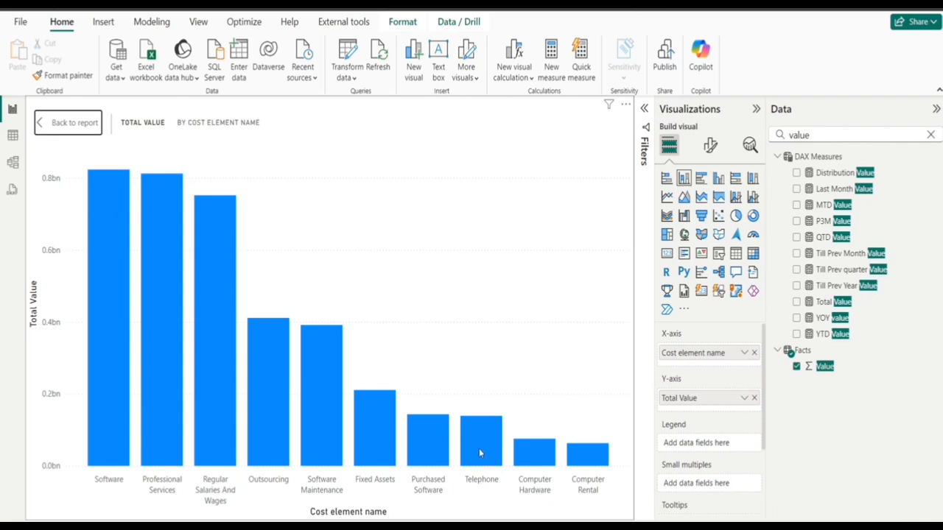
click(66, 123)
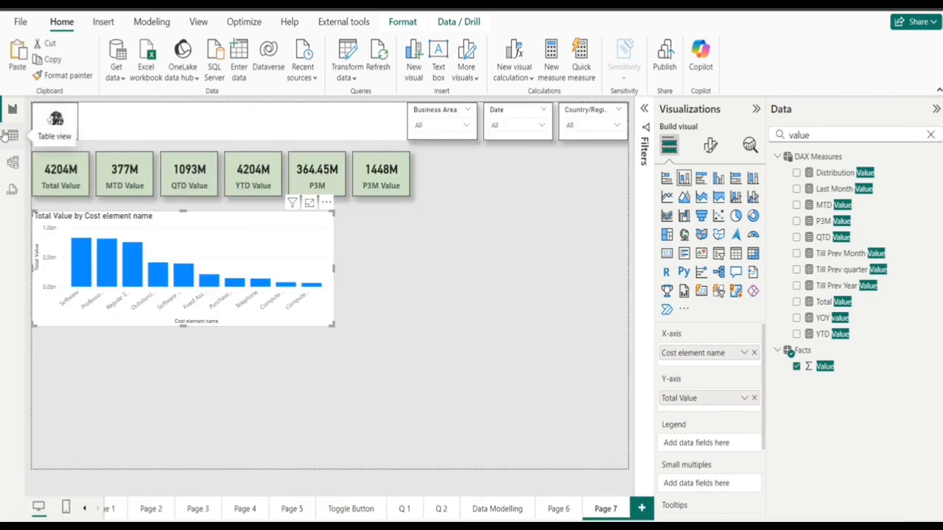
- Start a new data group on the Cost element name column and group Outsourcing with Software
click(12, 136)
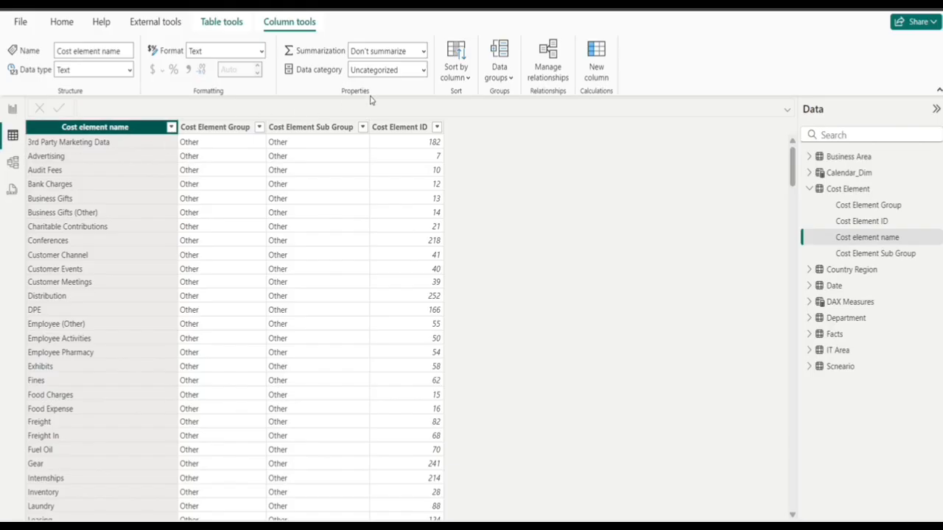
click(498, 77)
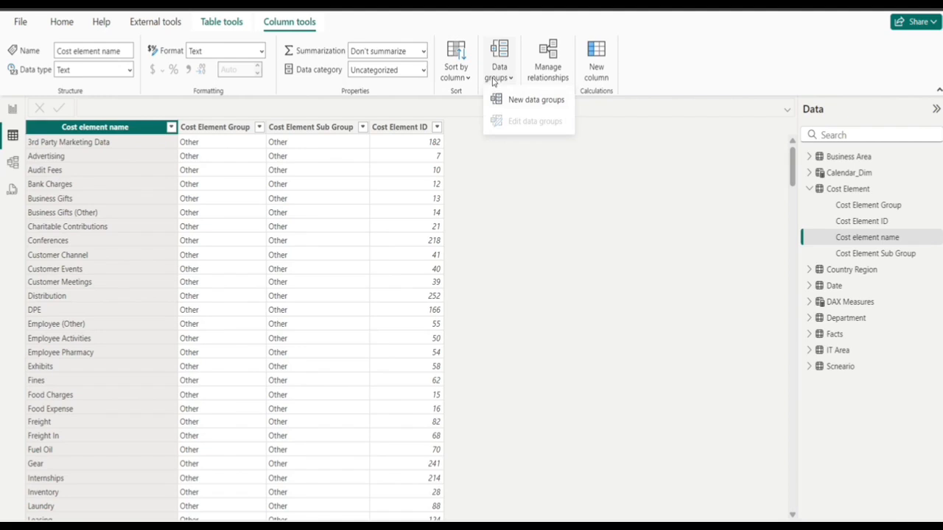
click(520, 106)
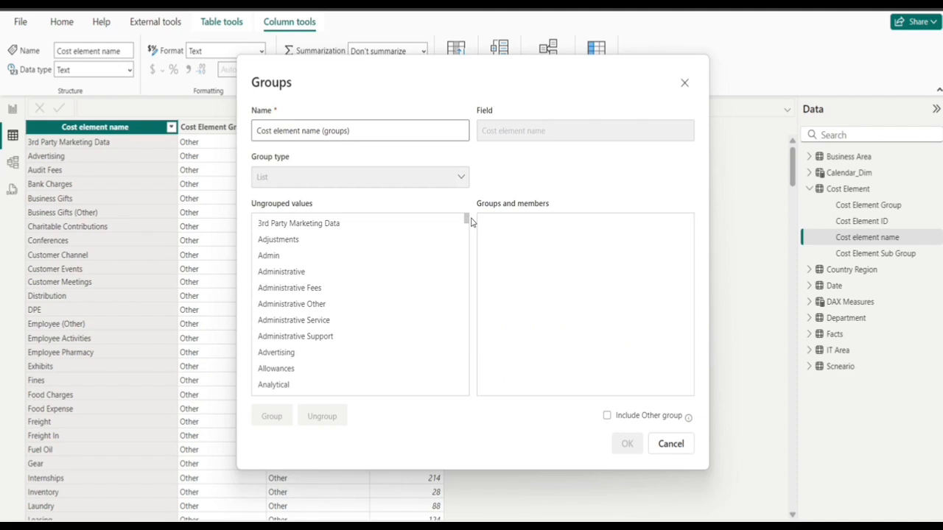
drag(466, 221, 465, 317)
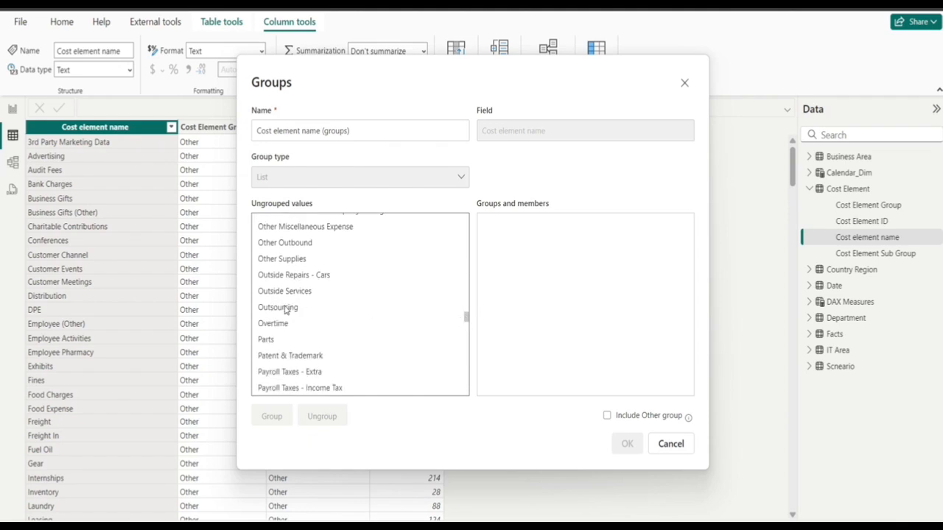
click(286, 310)
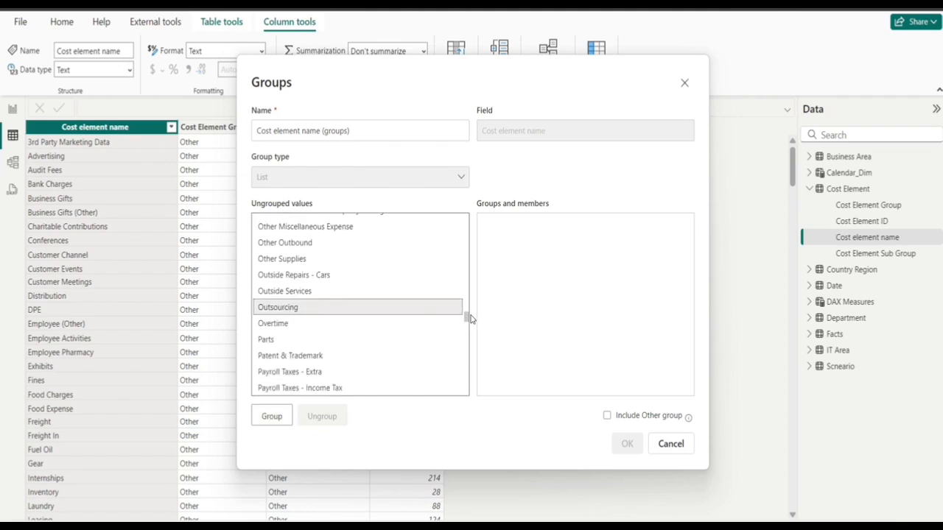
drag(466, 317, 467, 355)
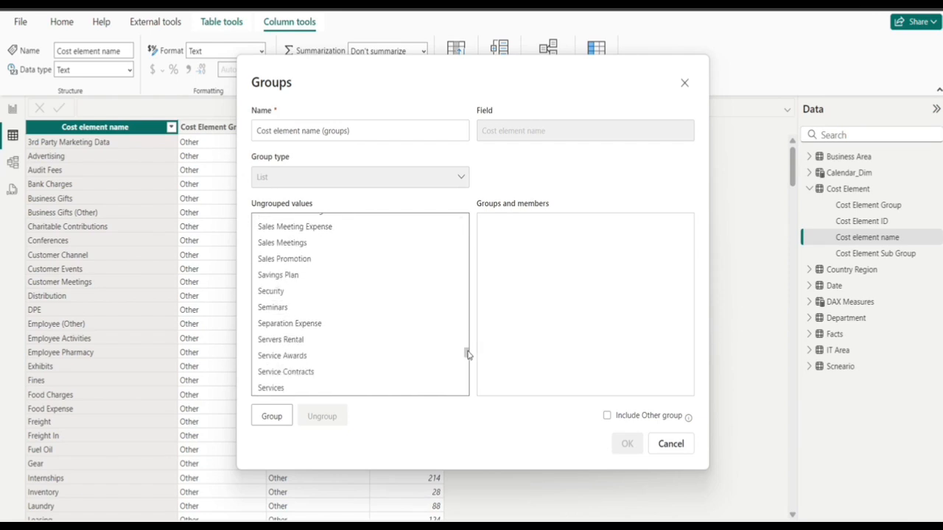
drag(469, 360, 470, 364)
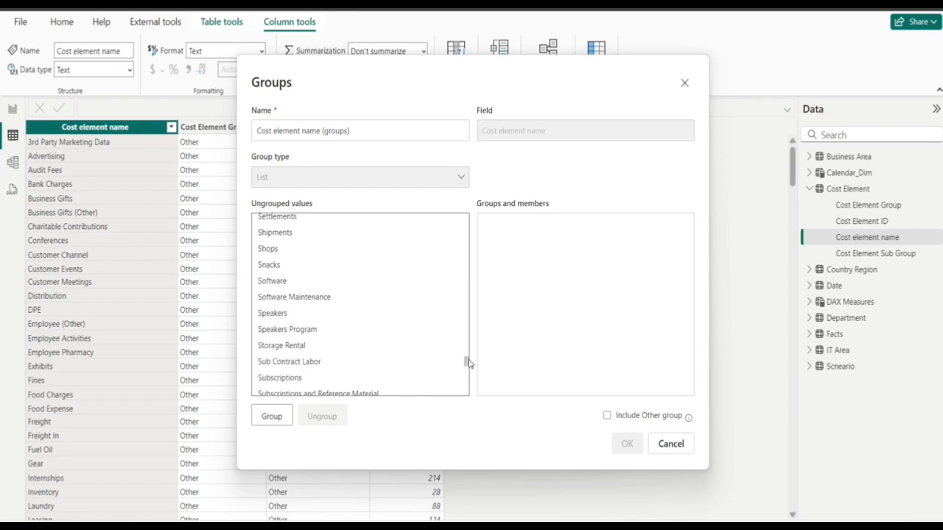
click(266, 284)
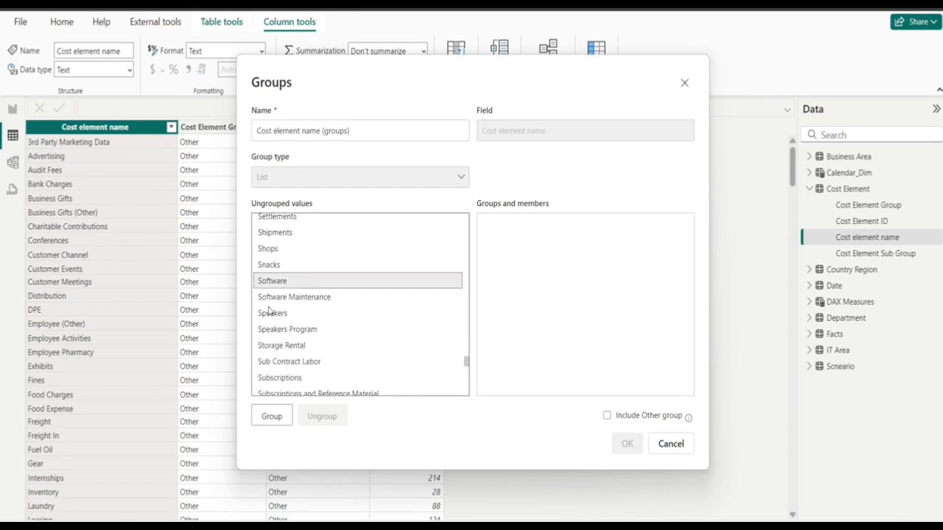
click(277, 414)
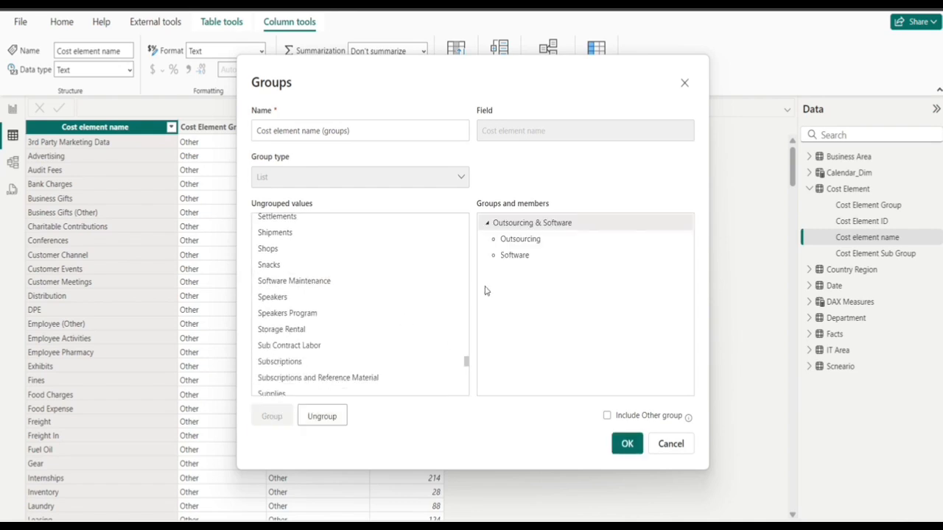
click(356, 234)
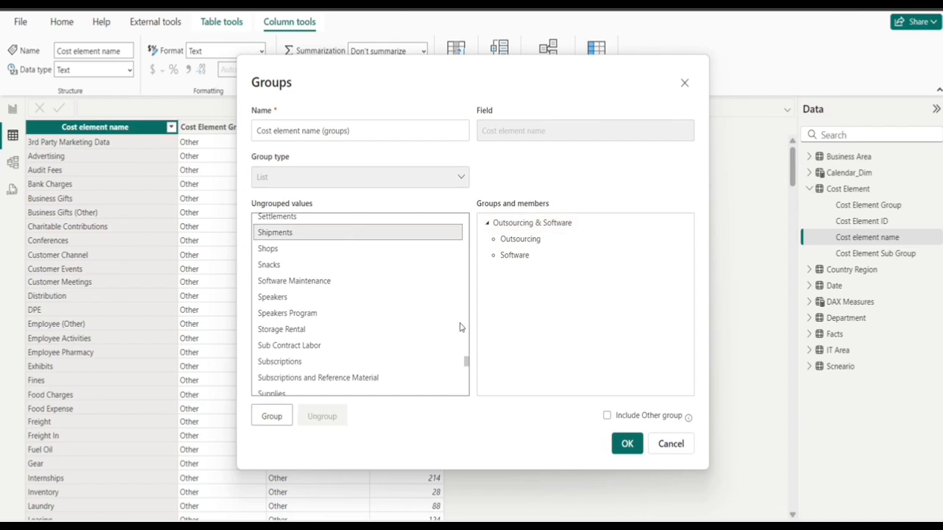
drag(466, 368, 465, 263)
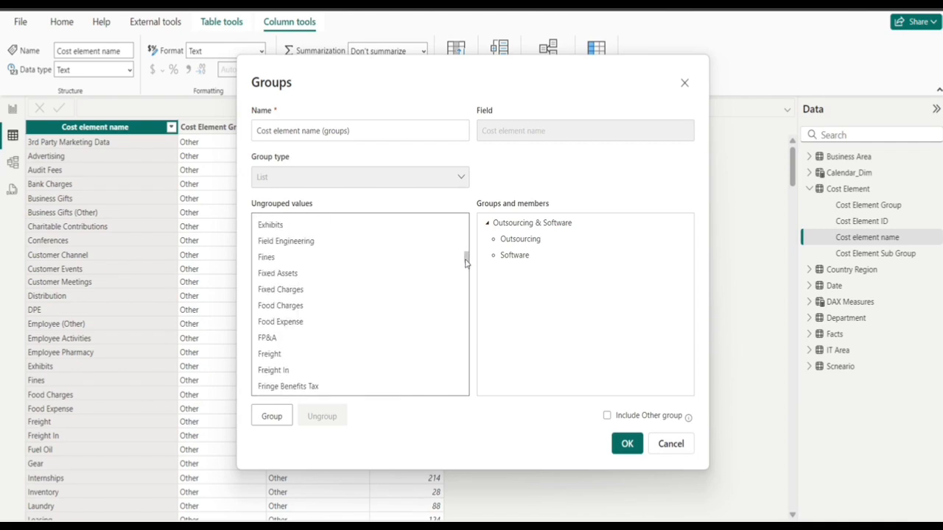
click(266, 277)
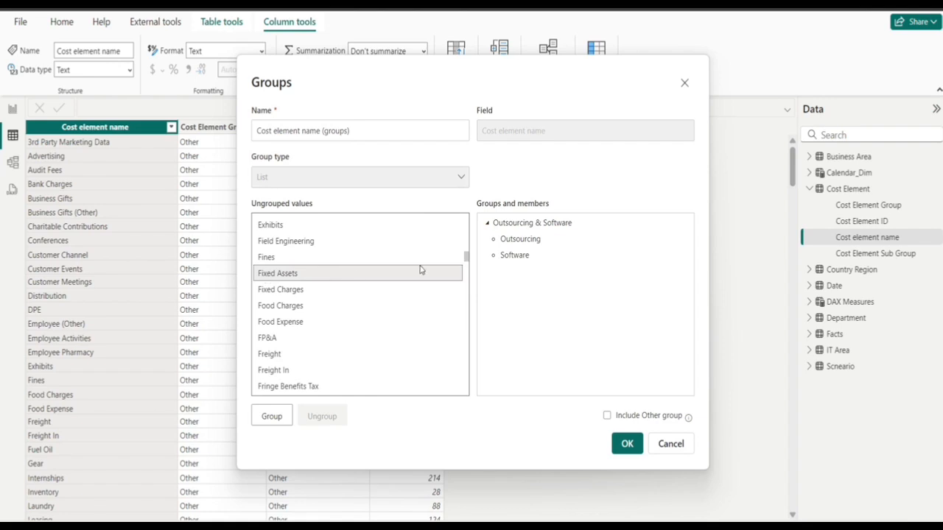
drag(467, 258, 475, 361)
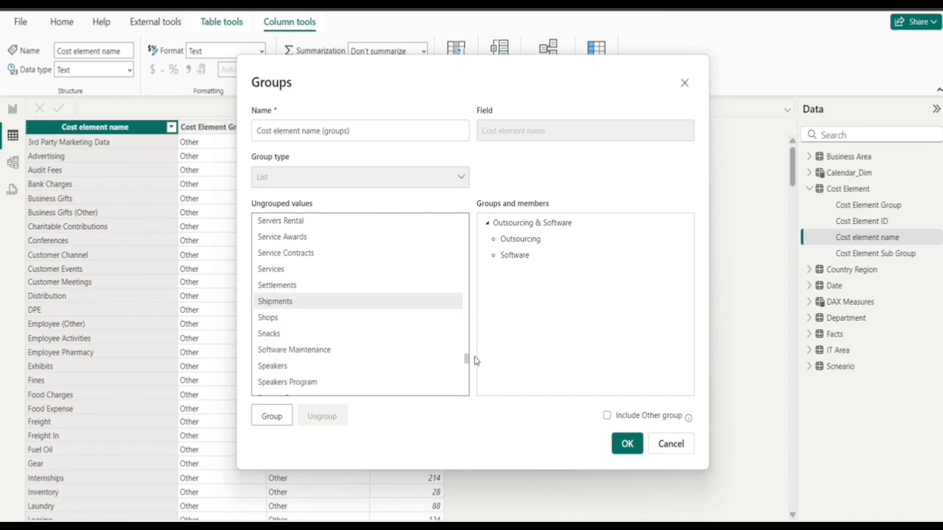
click(342, 301)
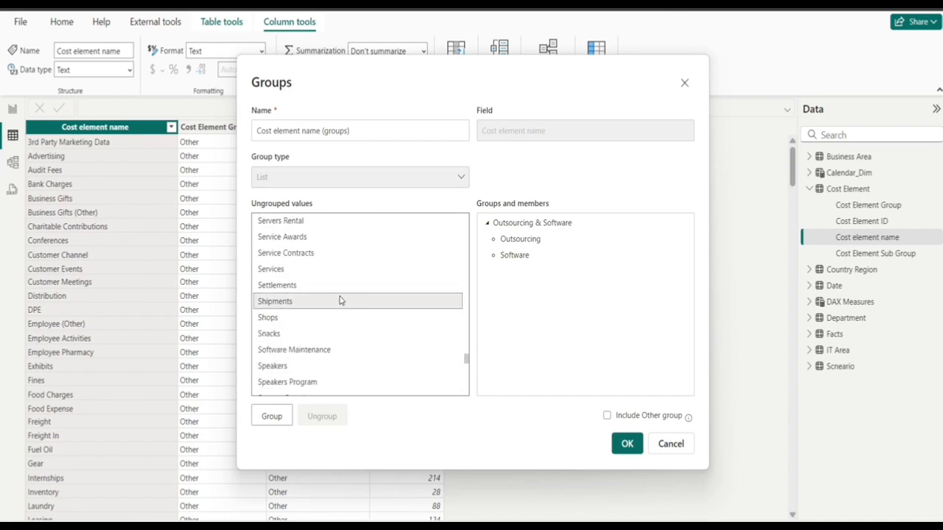
click(295, 287)
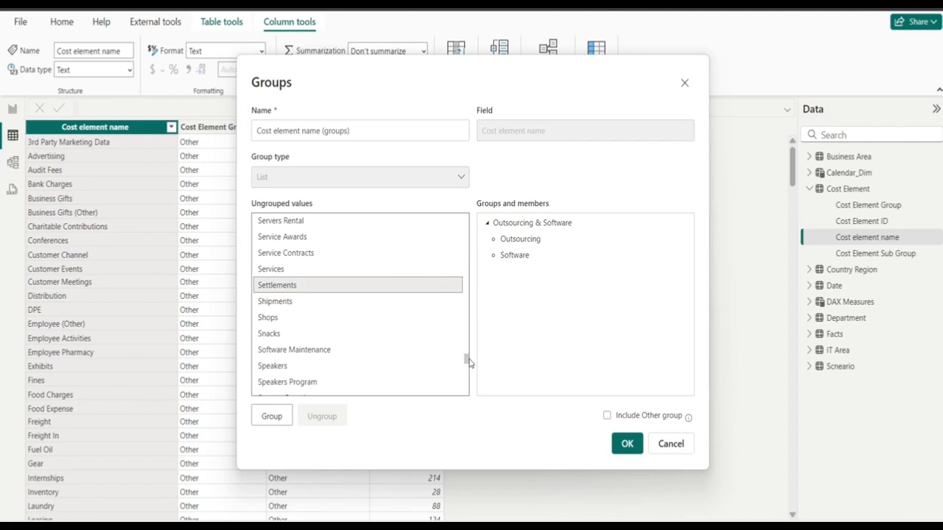
- Group Fixed Assets with Telephone as a second group of cost element names
drag(466, 360, 465, 252)
click(301, 336)
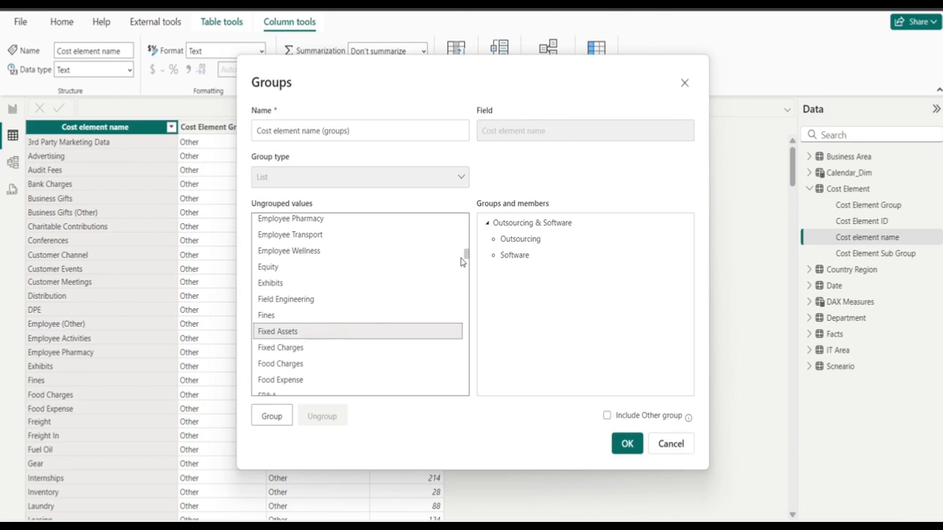
drag(467, 257, 471, 366)
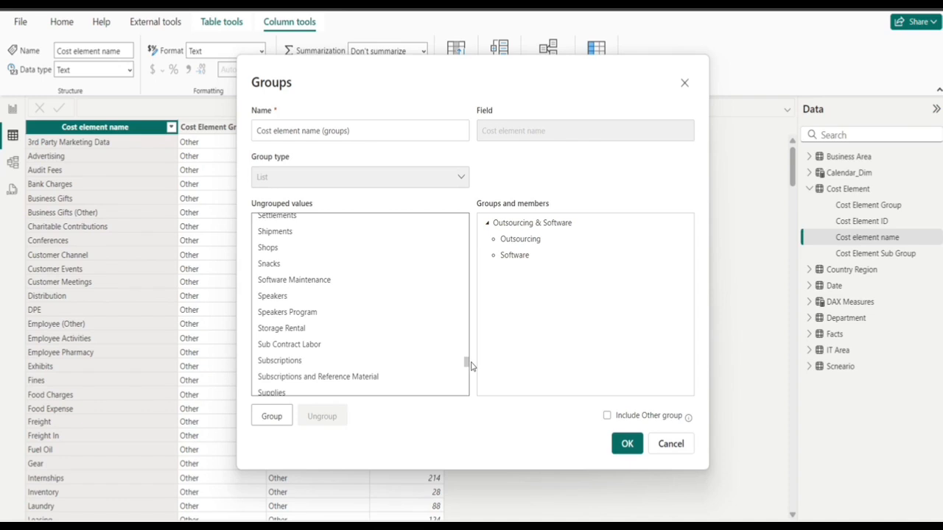
drag(471, 366, 472, 375)
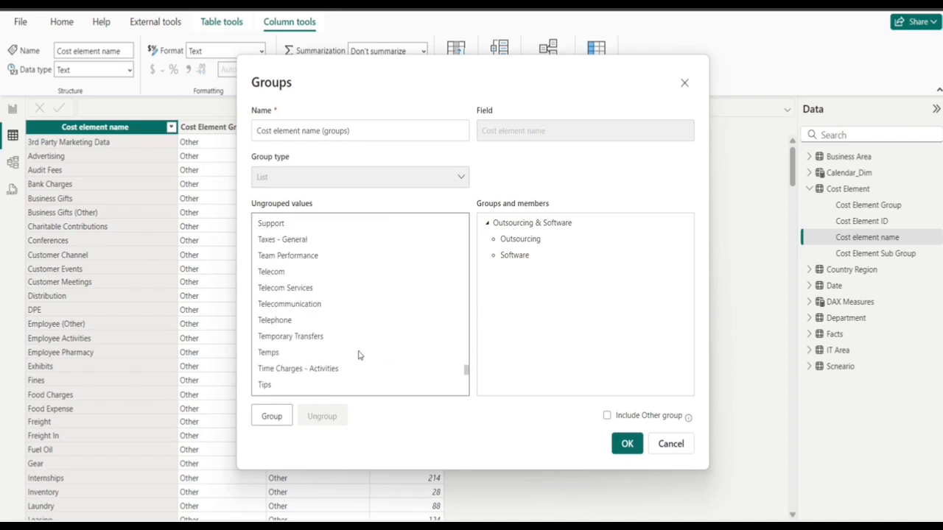
click(294, 323)
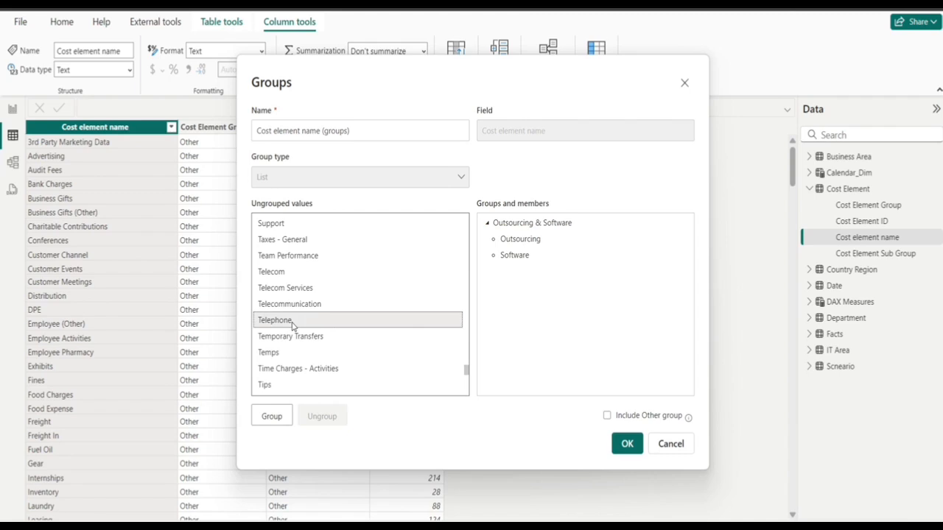
click(271, 416)
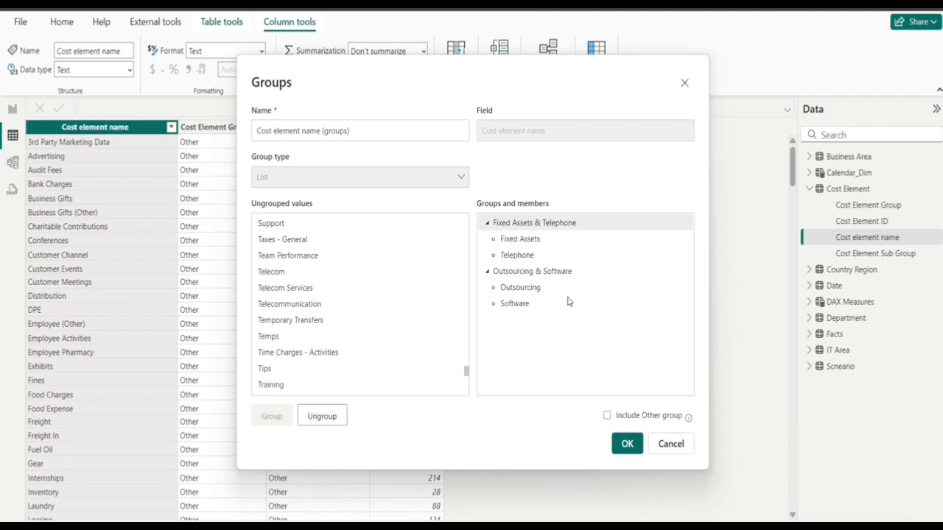
- Include an Other group and save the data groups, then check the distinct values in the Cost element name (groups) column
click(607, 417)
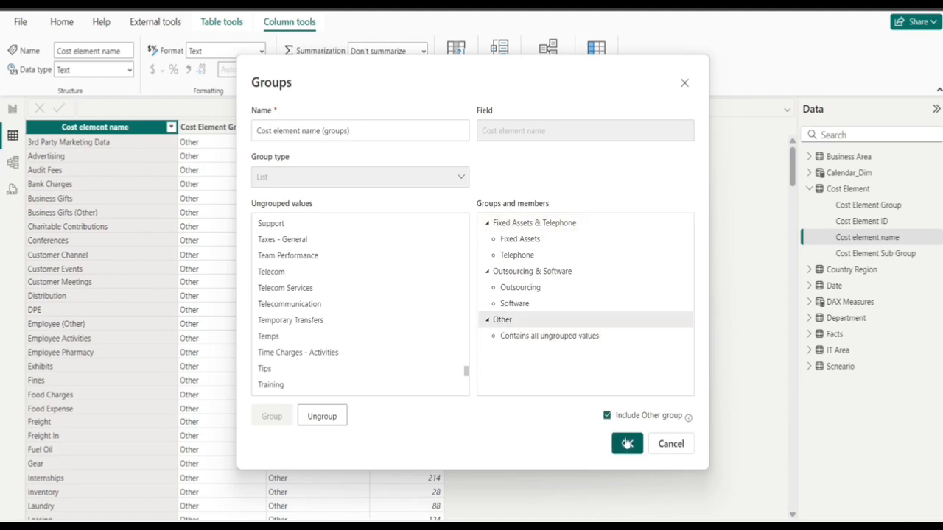
click(627, 443)
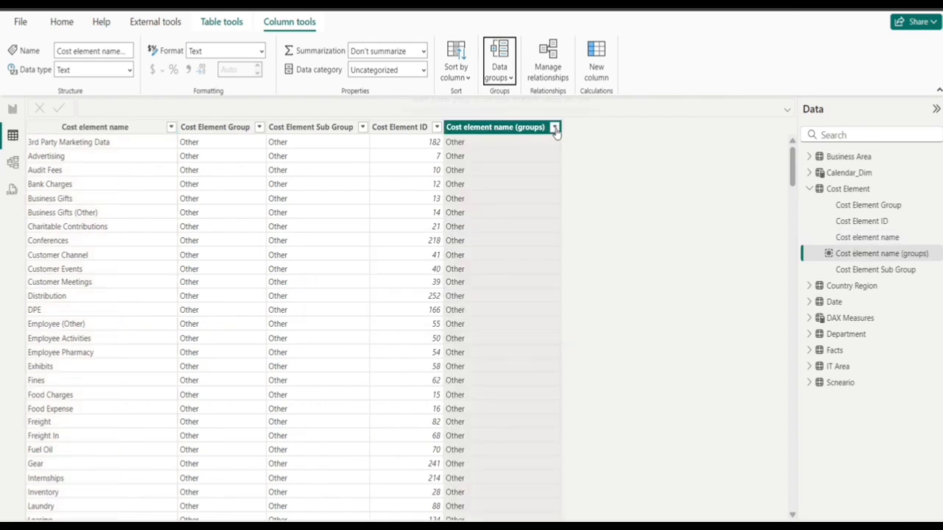
click(555, 127)
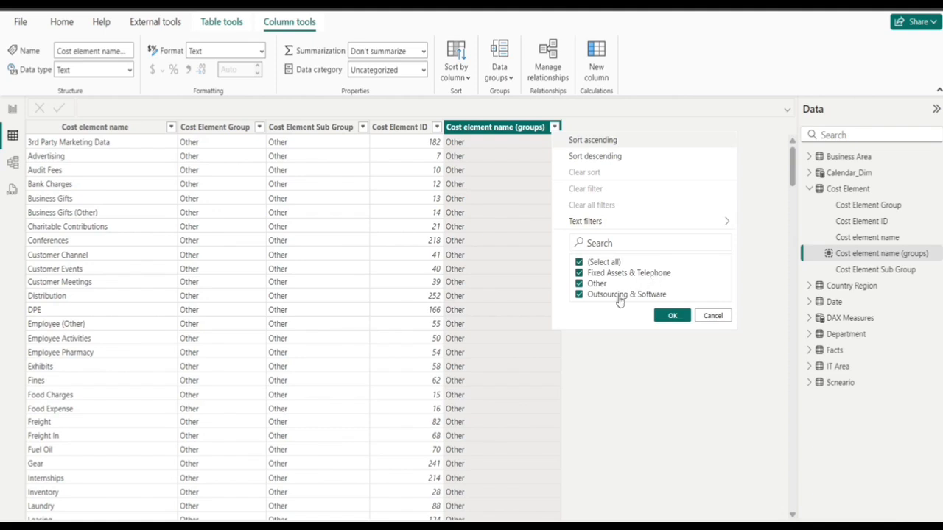
click(669, 316)
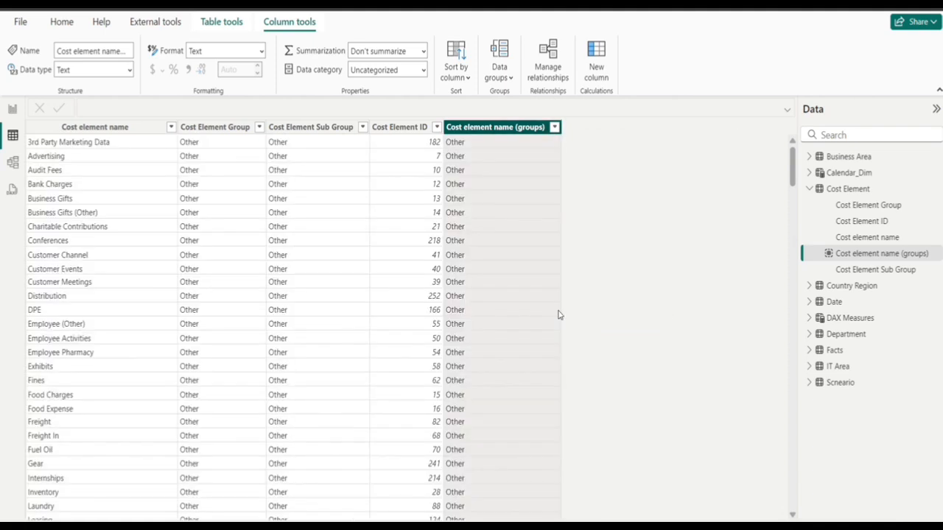
- Return to the report page and turn on data labels for the Total Value by Cost element name chart
click(13, 110)
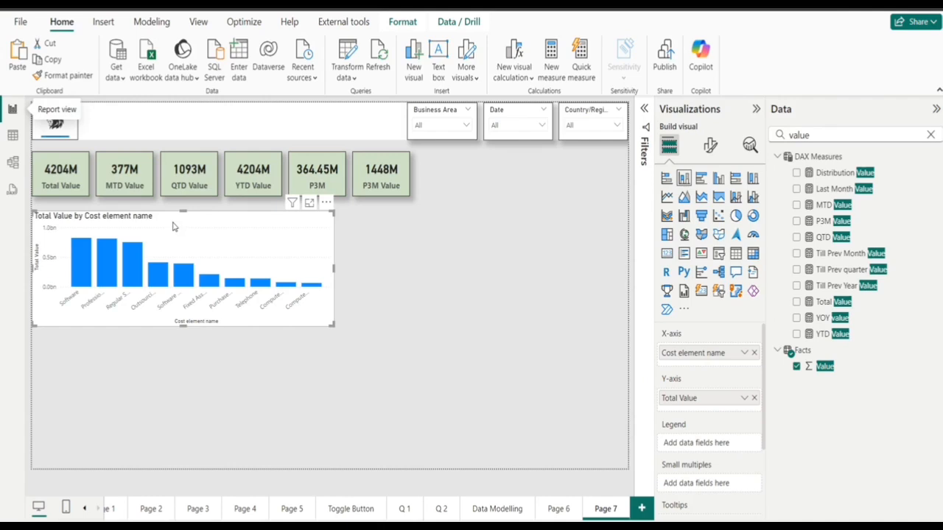
click(710, 145)
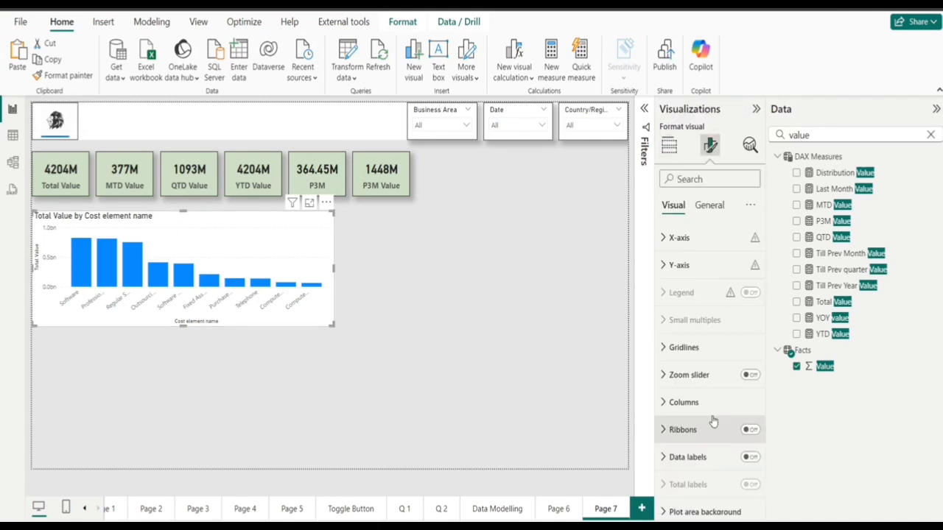
click(750, 457)
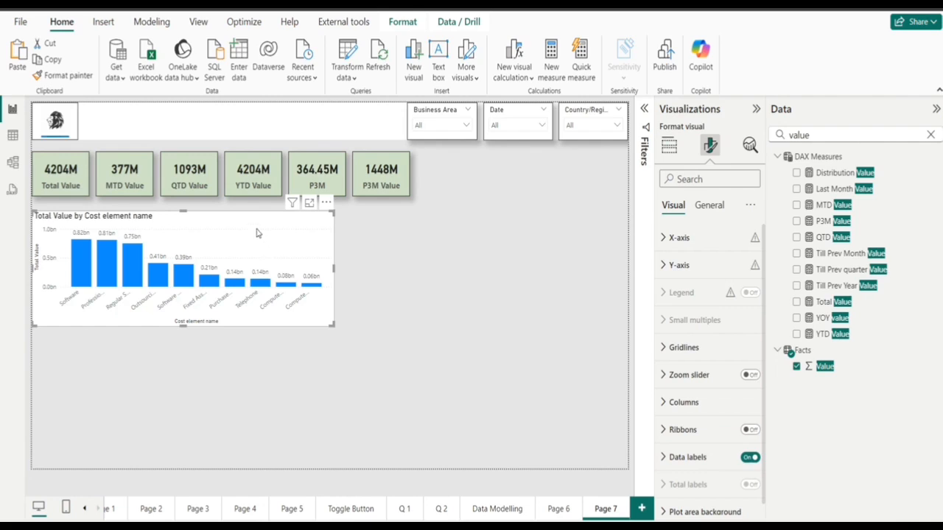
- Duplicate the column chart, place the copy beside the original, and narrow it to leave a gap between them
key(ctrl+c)
key(ctrl+v)
drag(260, 233, 590, 225)
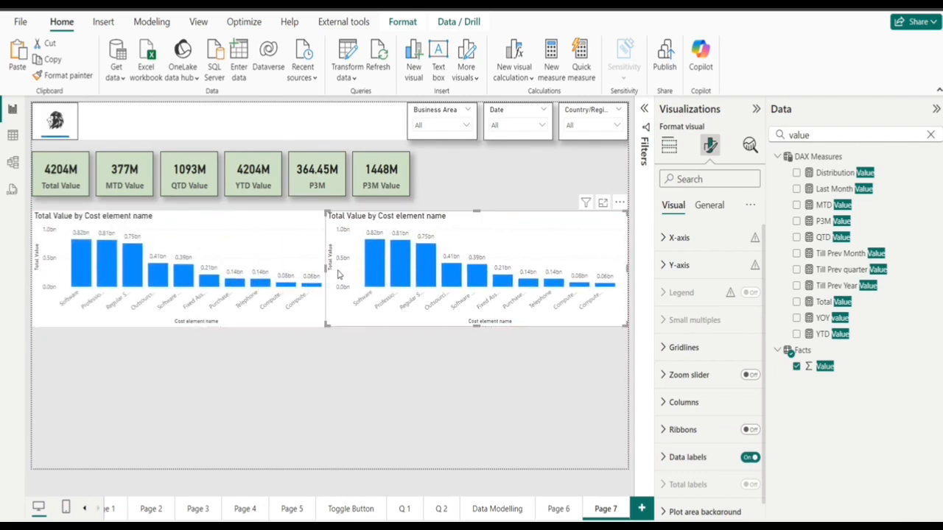
drag(323, 266, 354, 270)
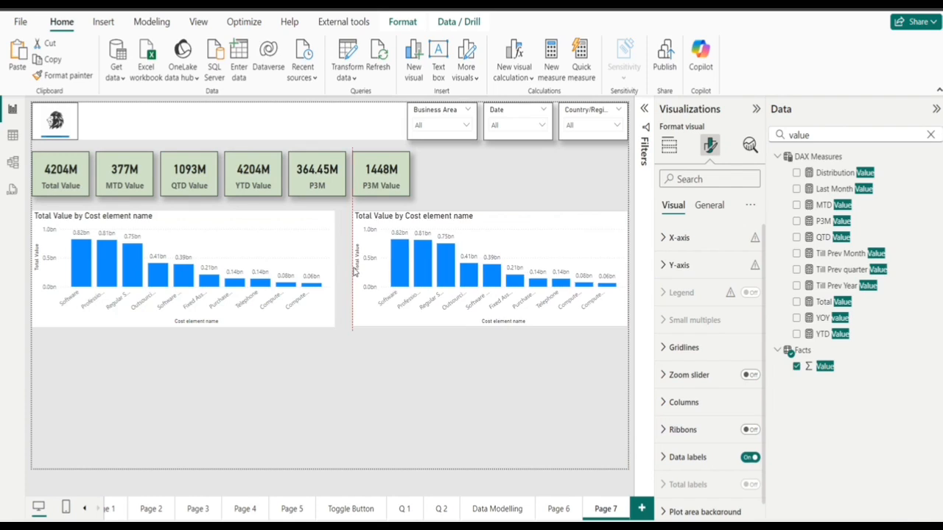
- Replace Cost element name with Cost element name (groups) on the X-axis of the duplicated chart
click(669, 147)
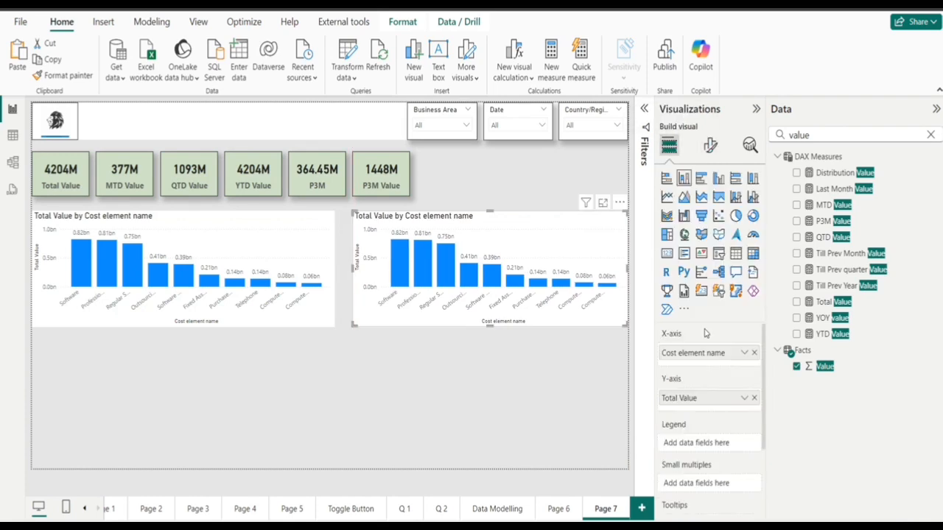
click(930, 135)
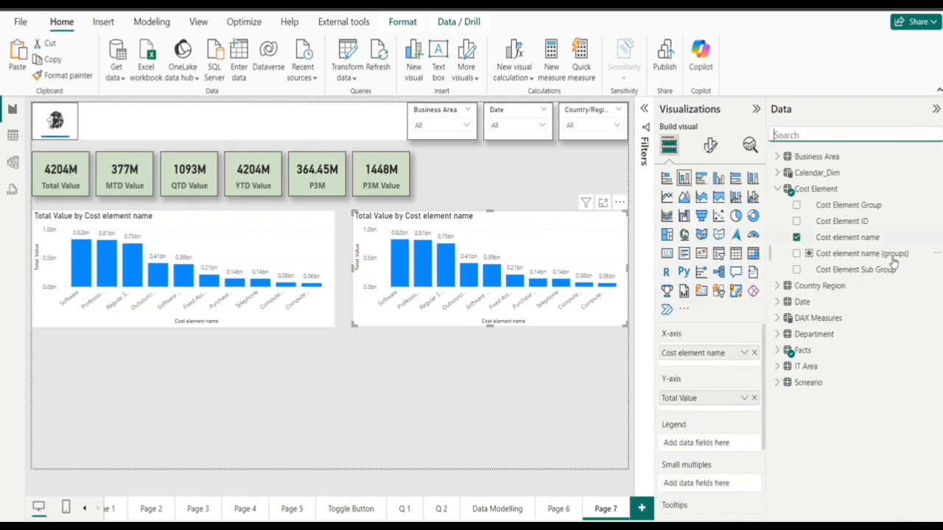
click(753, 353)
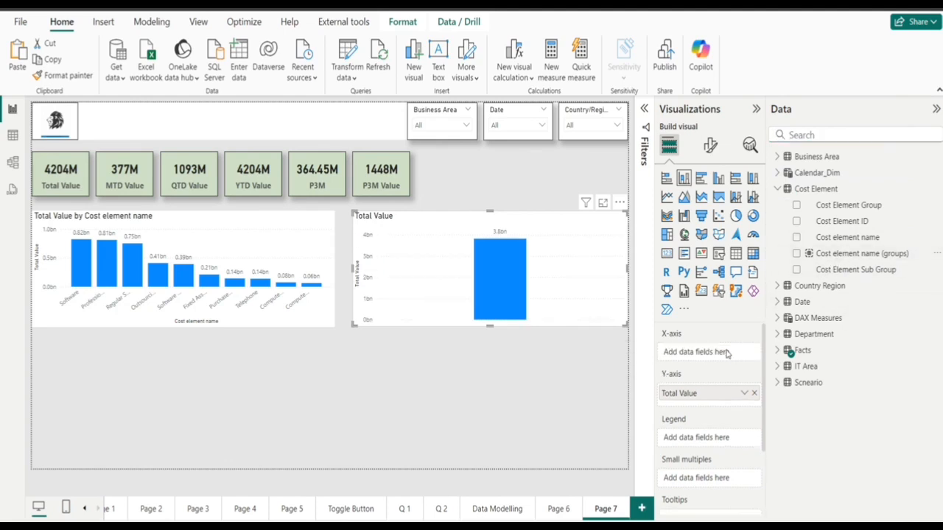
drag(847, 257, 718, 353)
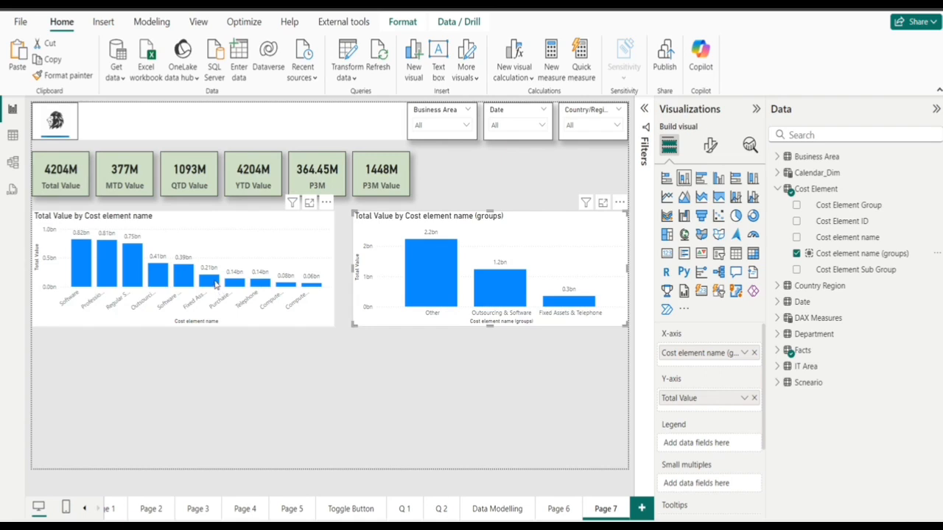
- Compare the columns of the grouped and ungrouped Total Value charts
mouse_move(259, 288)
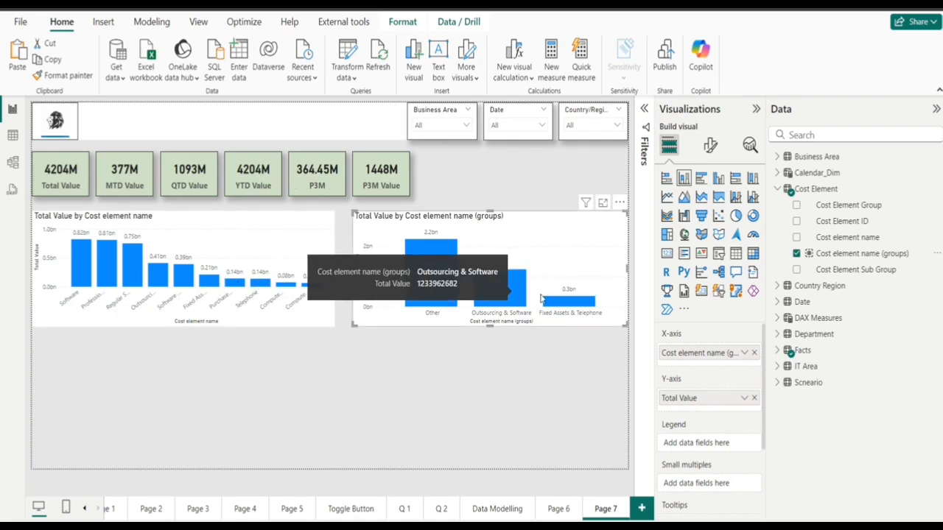
mouse_move(426, 275)
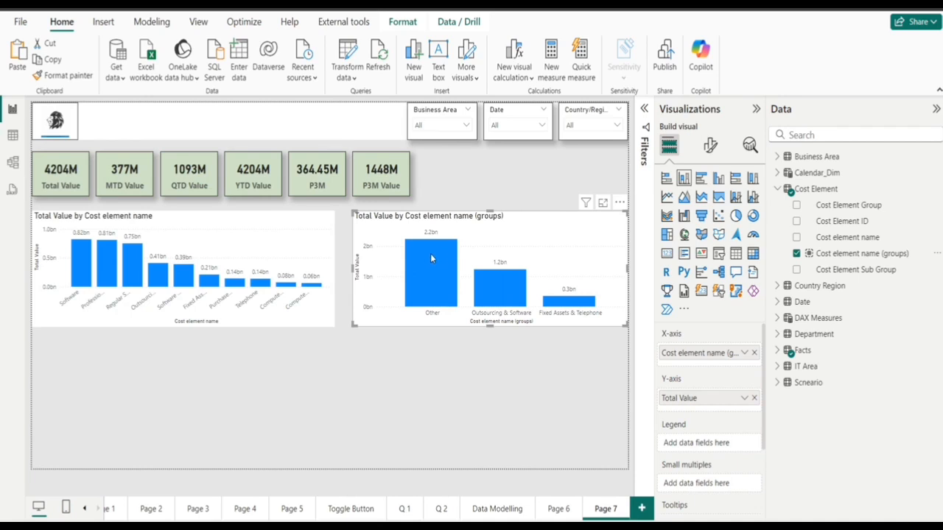
click(421, 373)
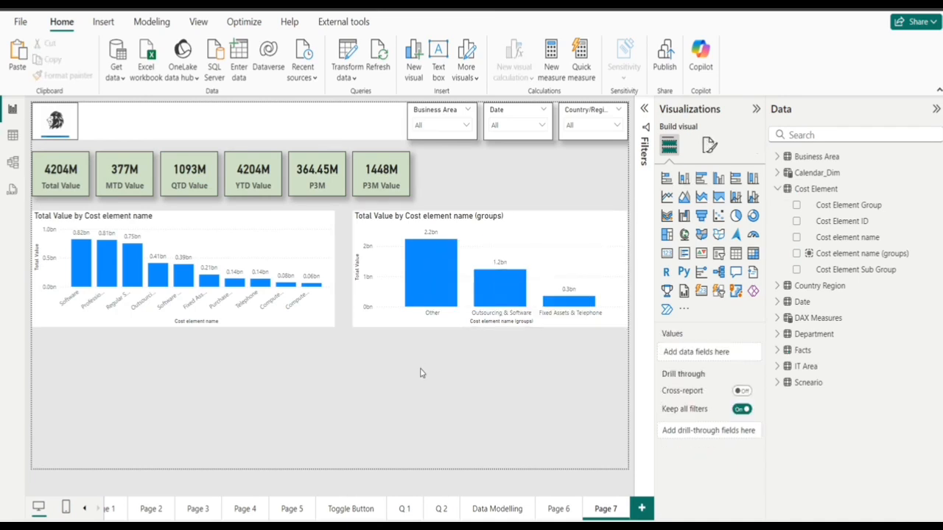
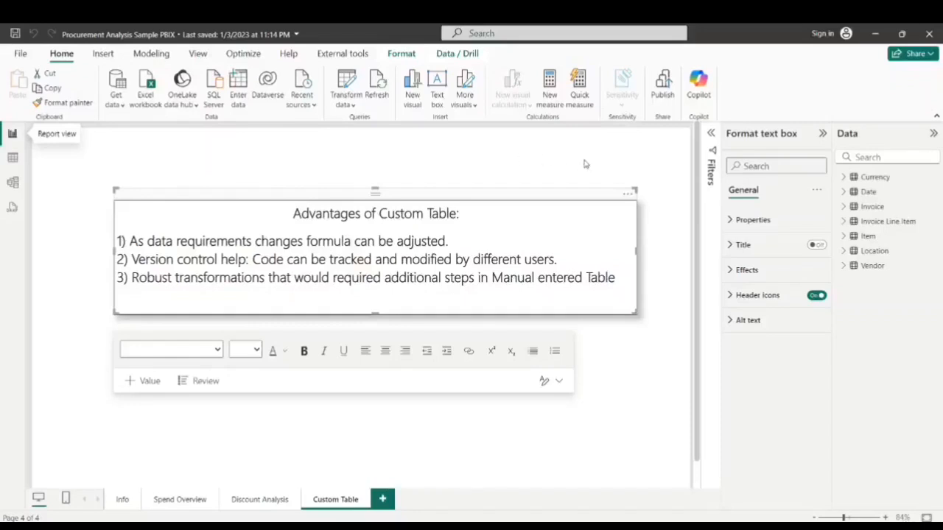
click(585, 164)
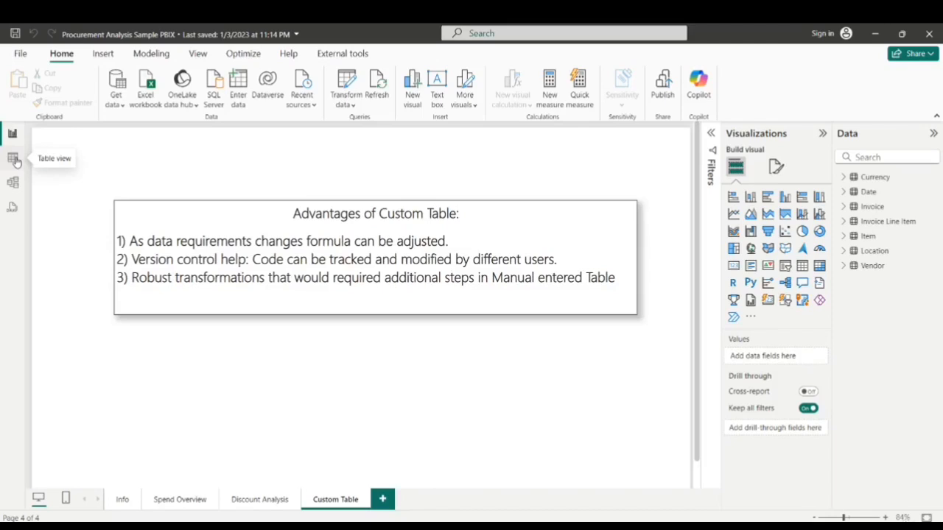
click(241, 90)
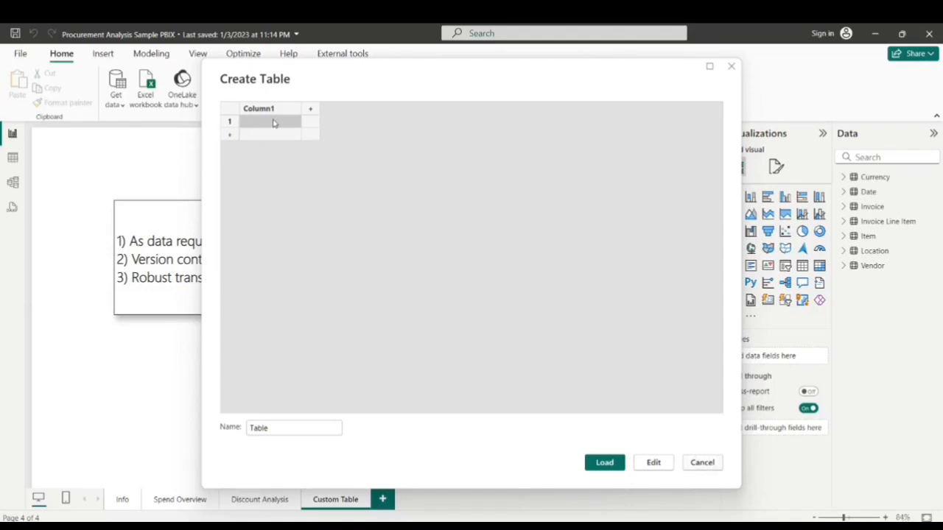
click(272, 122)
text(ddd)
click(310, 109)
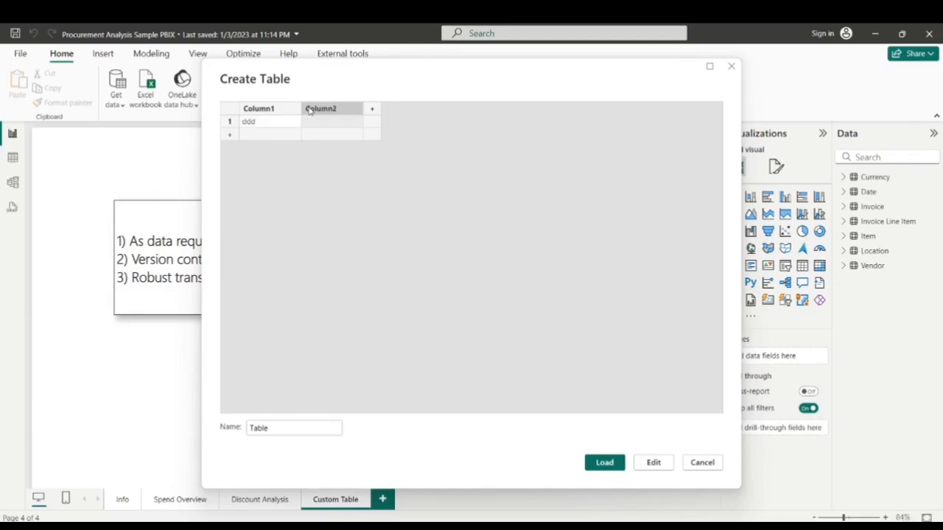
click(230, 136)
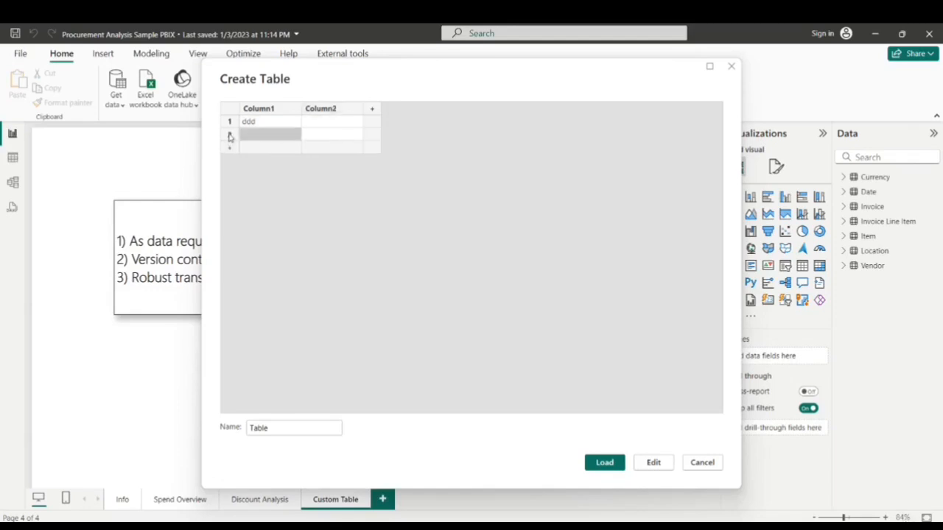
click(701, 462)
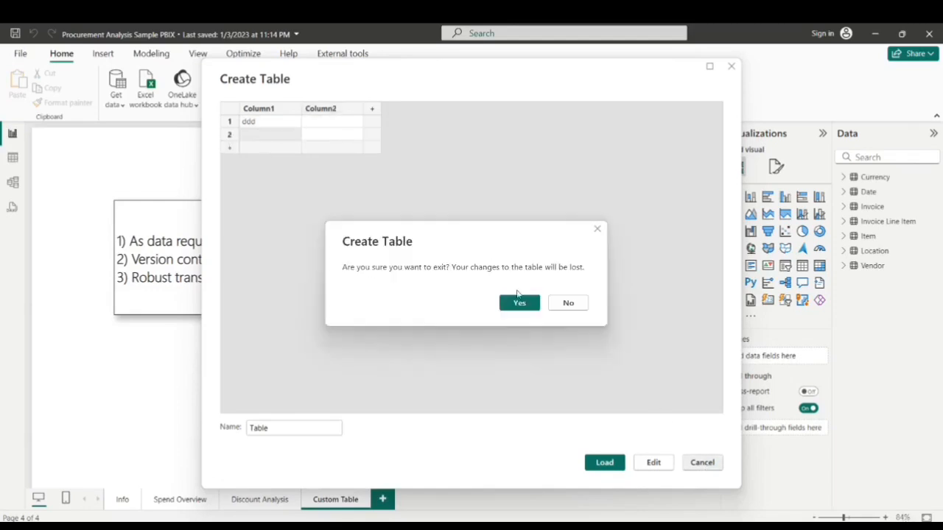
click(527, 307)
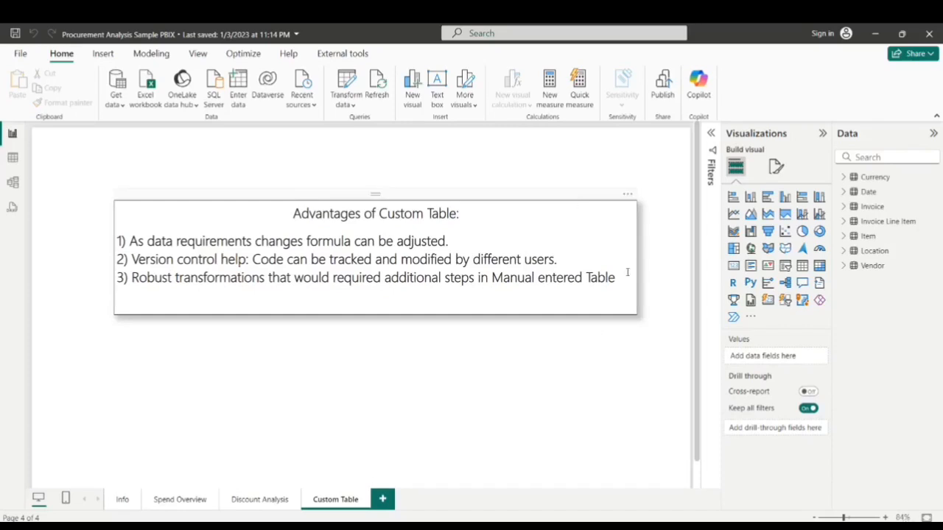
- Review the advantages of a custom table listed in the report page's text box
drag(615, 278, 174, 241)
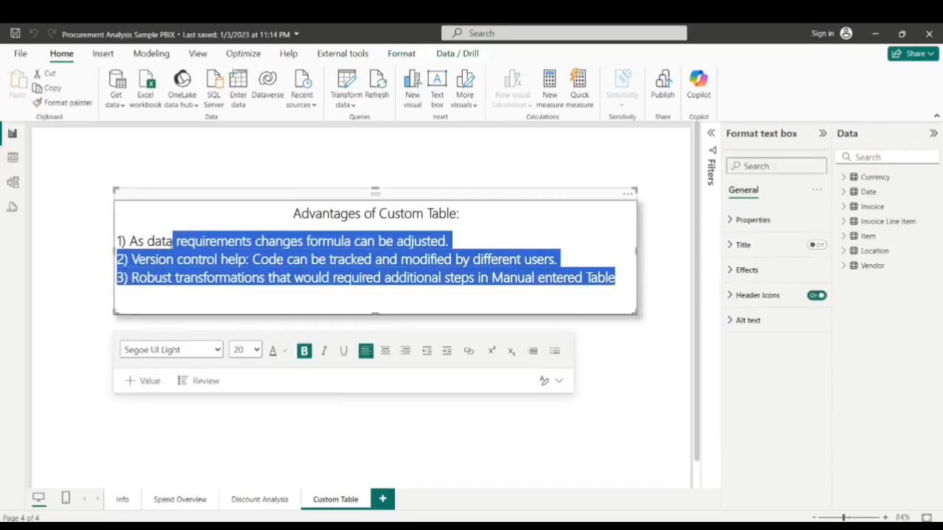
click(468, 245)
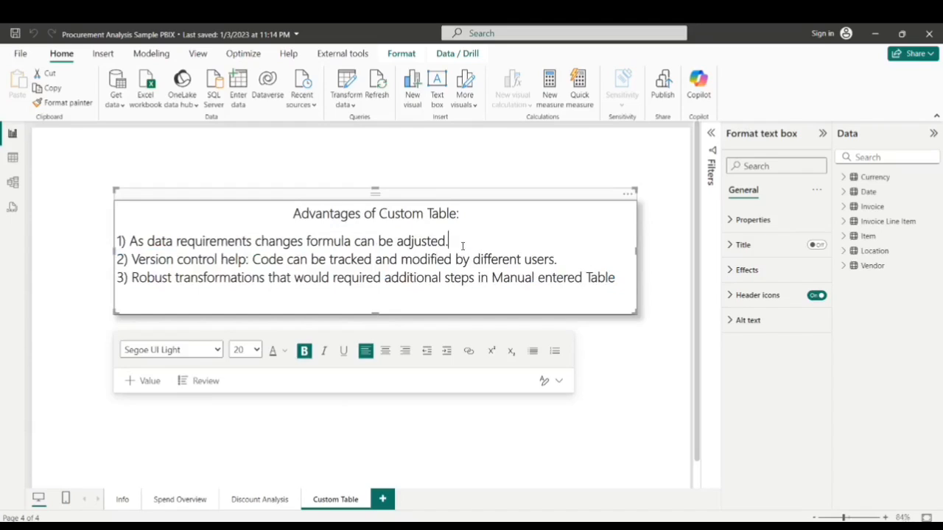
drag(248, 259, 130, 258)
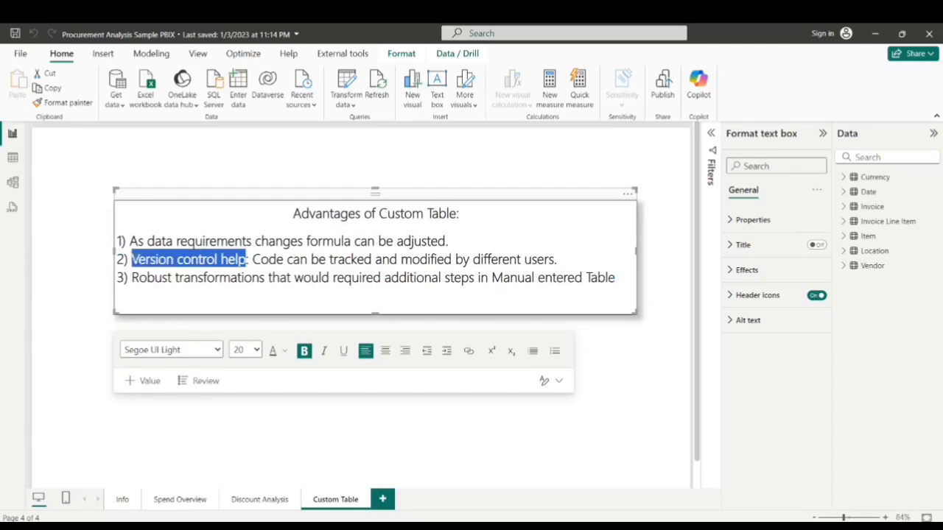
click(601, 237)
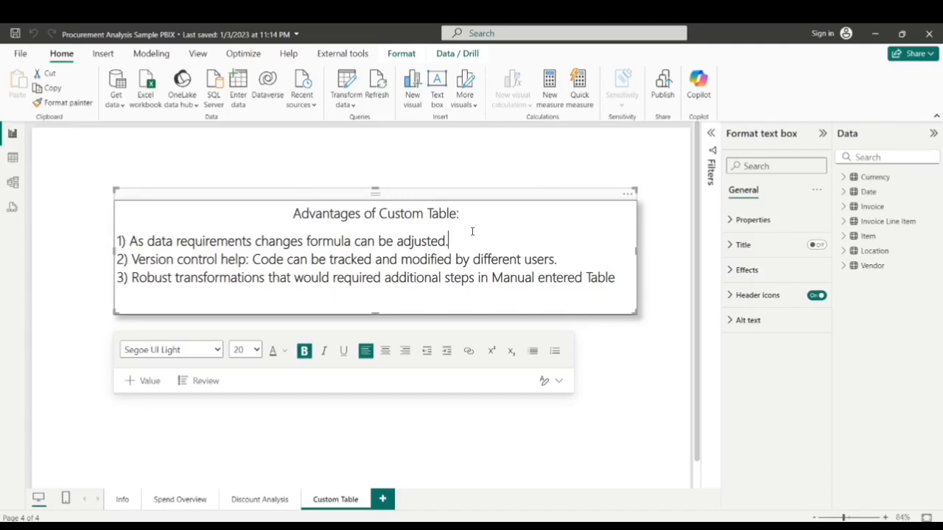
click(616, 277)
key(ctrl+shift+Left)
key(ctrl+shift+Left)
key(ctrl+shift+Left)
drag(493, 277, 176, 278)
click(369, 284)
- Start a new DAX calculated table named Custom table in the table view
click(16, 160)
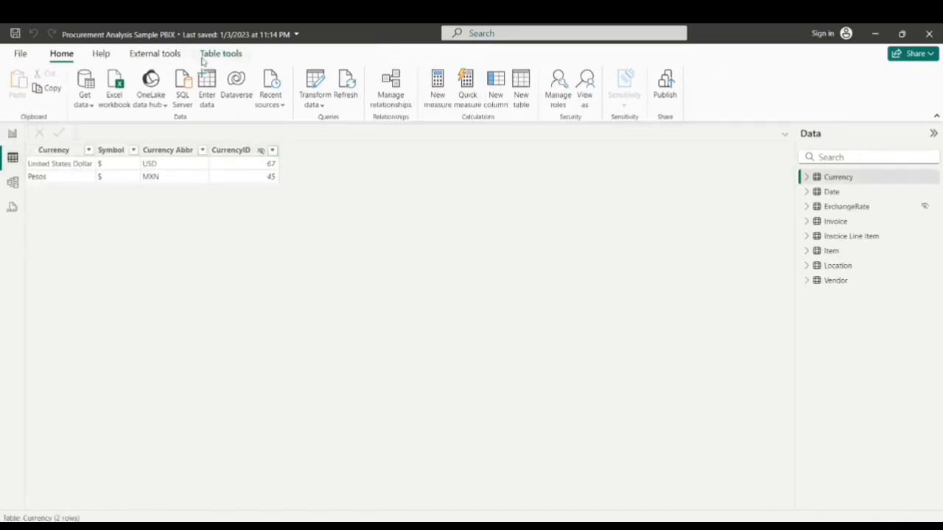
click(214, 55)
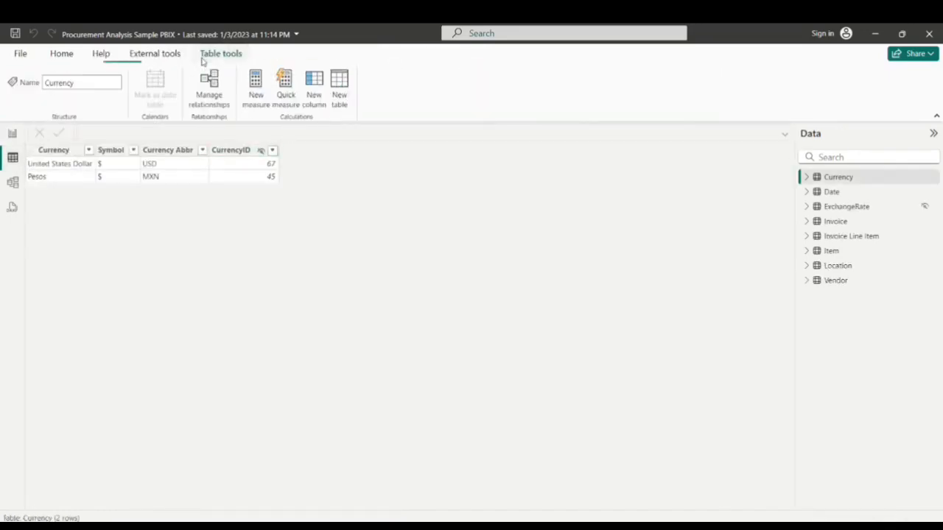
click(339, 98)
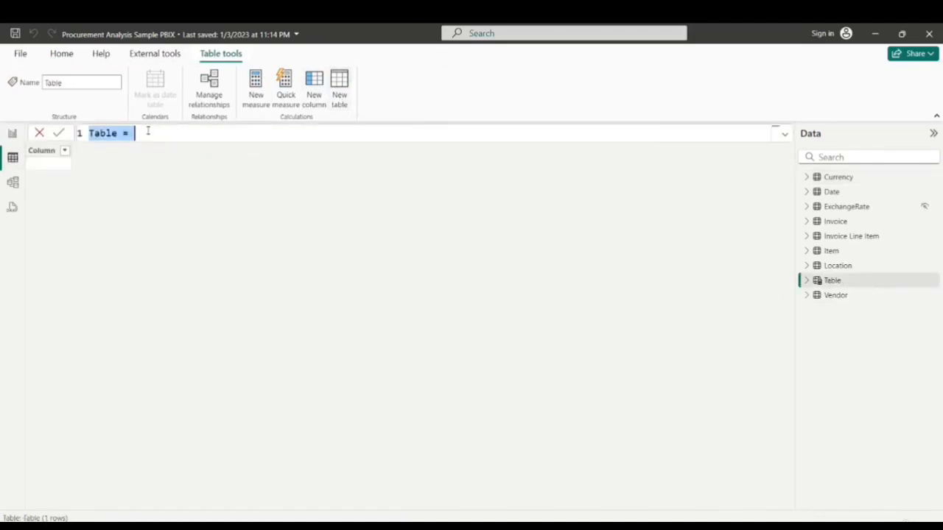
text(C)
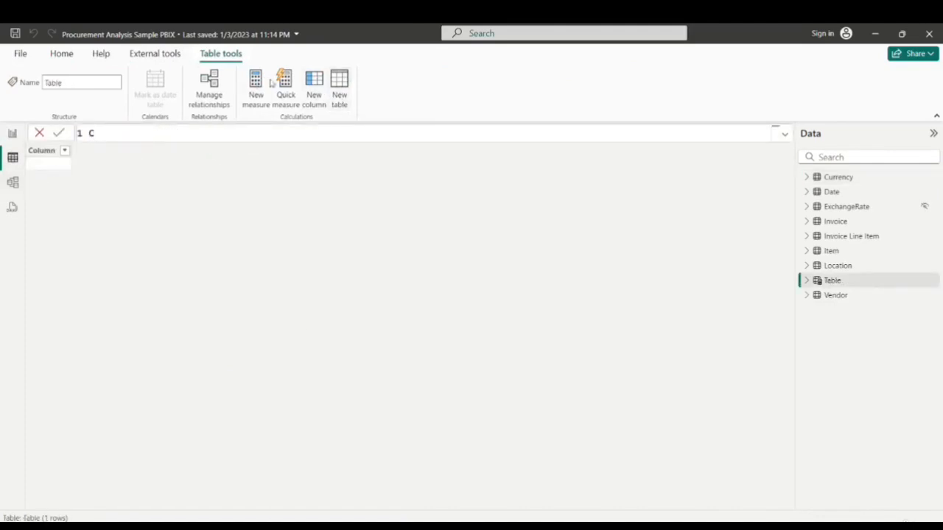
text(ustom table = )
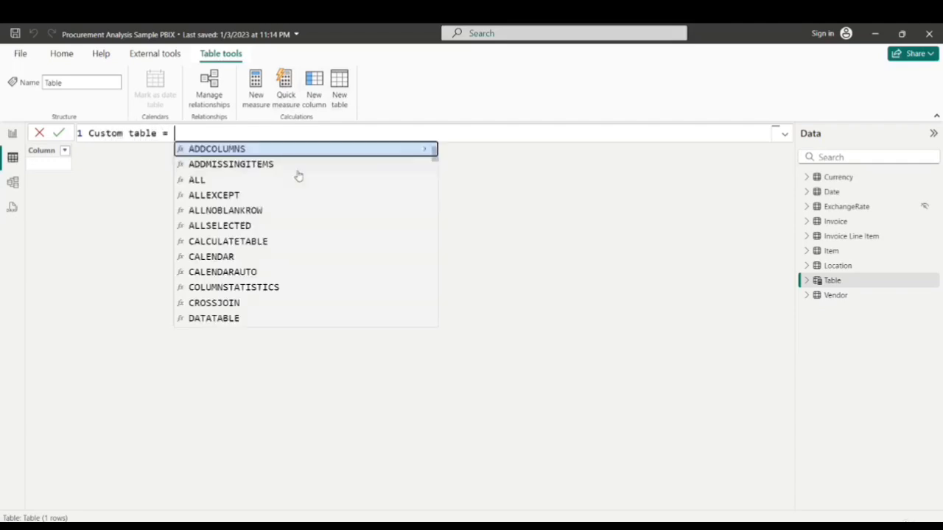
- Open the table constructor and its first row with the value date(2024,01,01), removing the surplus date call and parenthesis
text({date(date(2024,01,01))
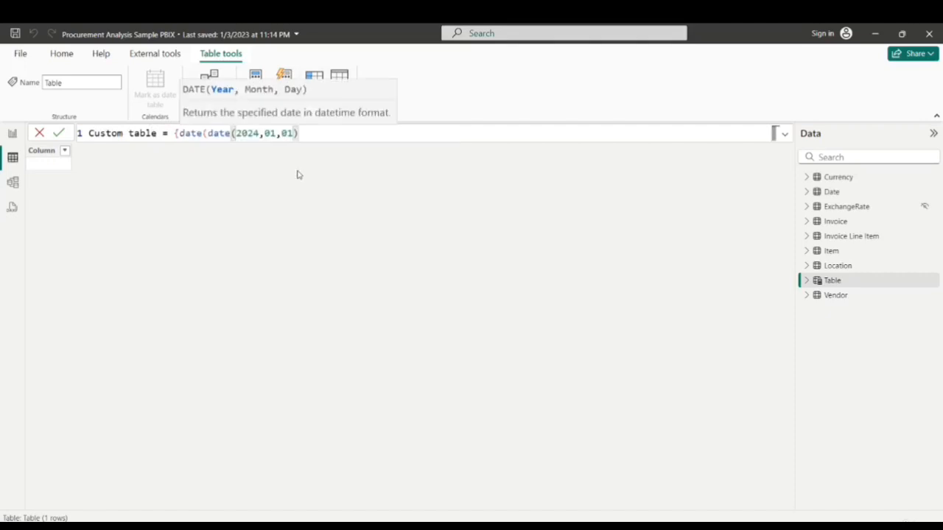
text(,)
double_click(221, 133)
key(BackSpace)
key(Escape)
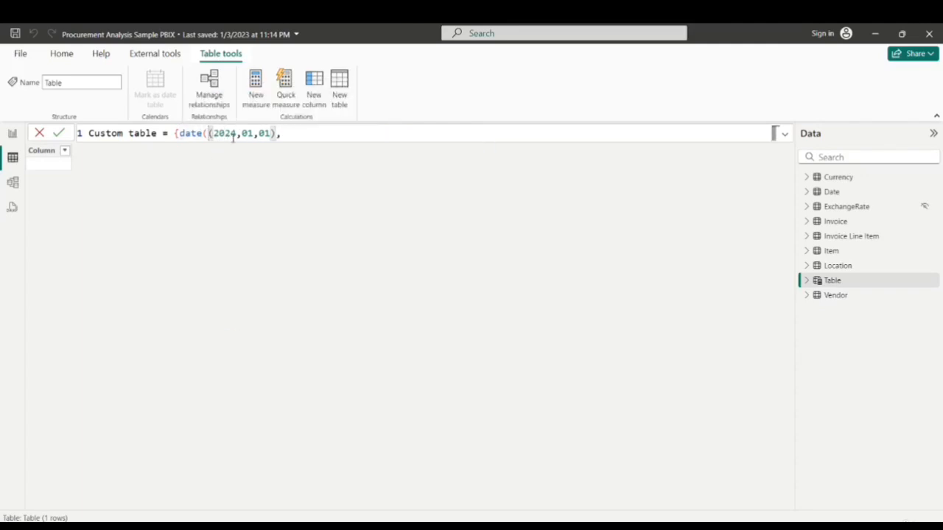
key(Left)
key(Left)
key(Left)
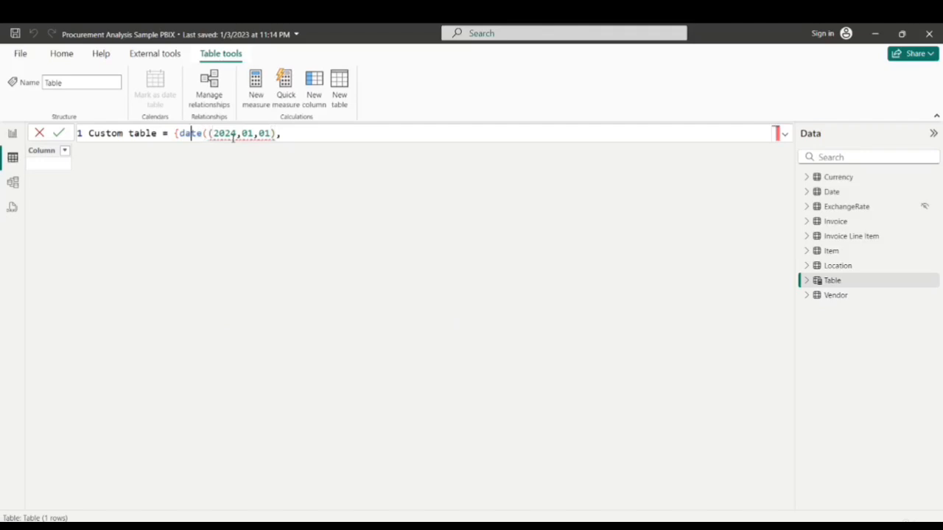
key(Left)
key(Left)
text(()
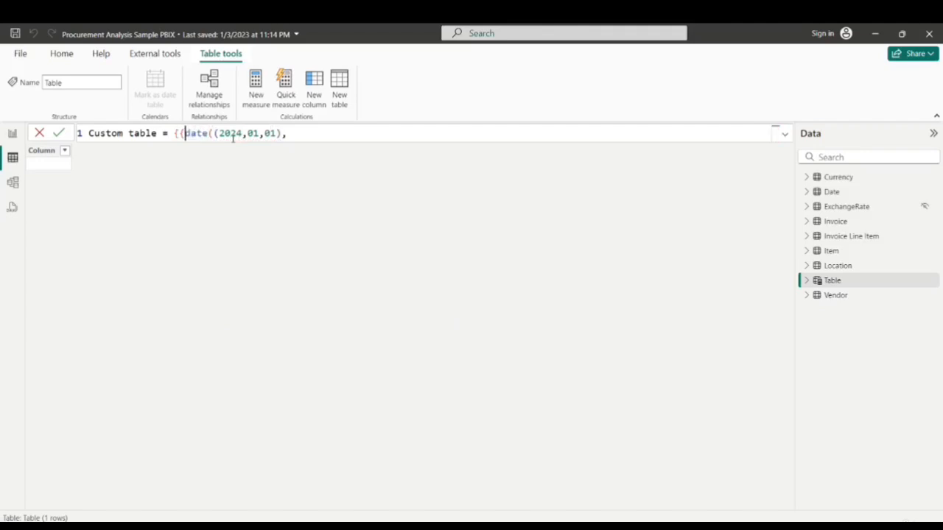
key(Right)
key(Right)
key(Right)
key(Right)
key(Delete)
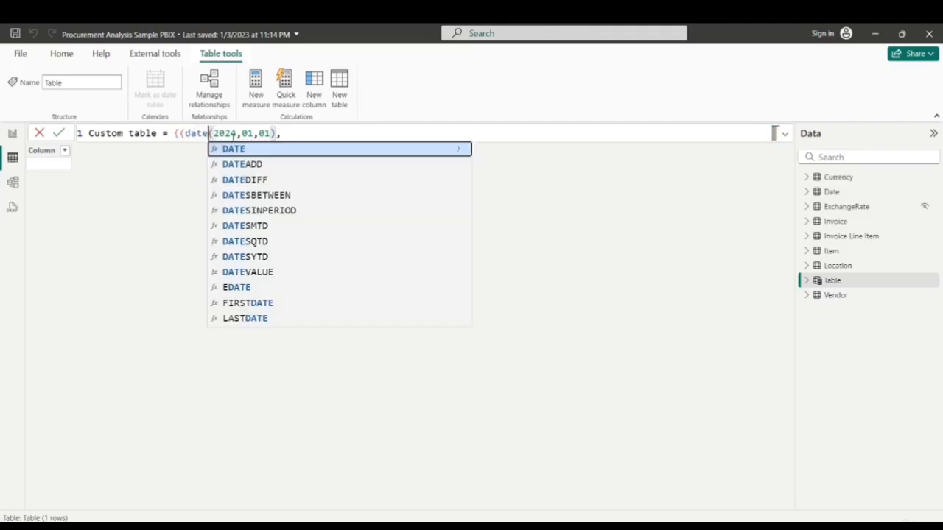
click(305, 131)
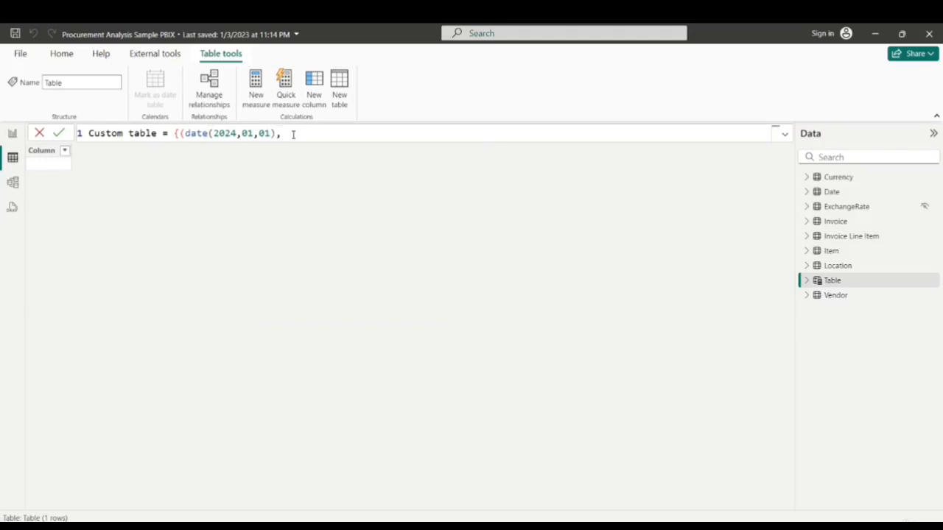
- Complete the first row with 22.50, a person's first name as text and CURRENCY(220.50), and commit the table formula
text(22,50,"Aruj)
key(BackSpace)
key(BackSpace)
text(jun",cur)
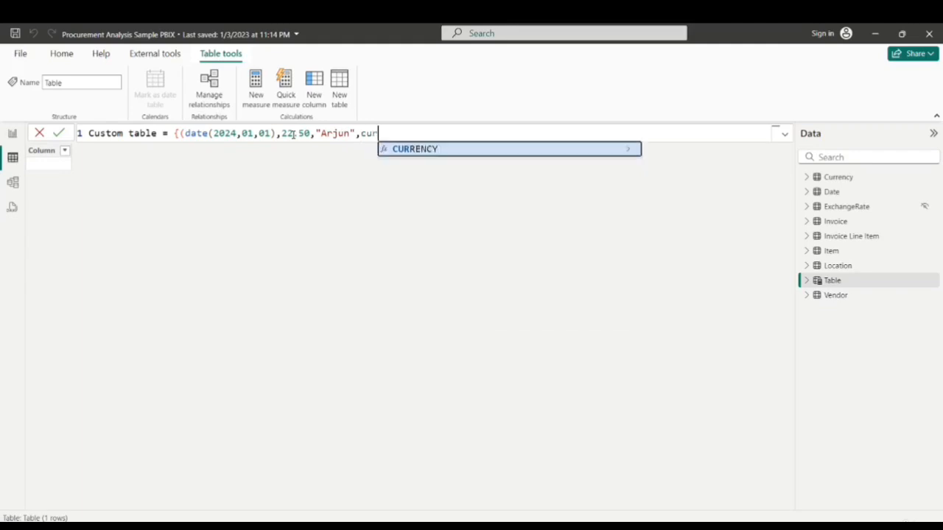
key(Tab)
text(2)
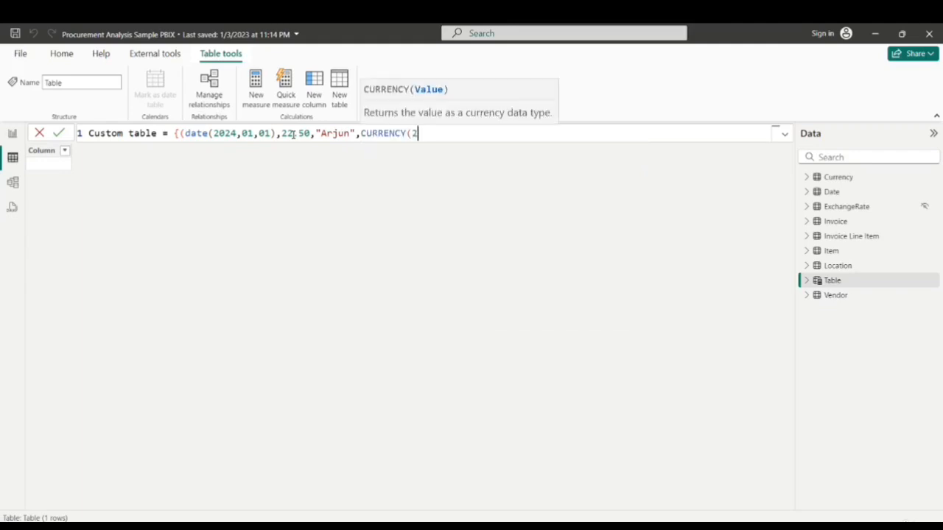
text(20.50))
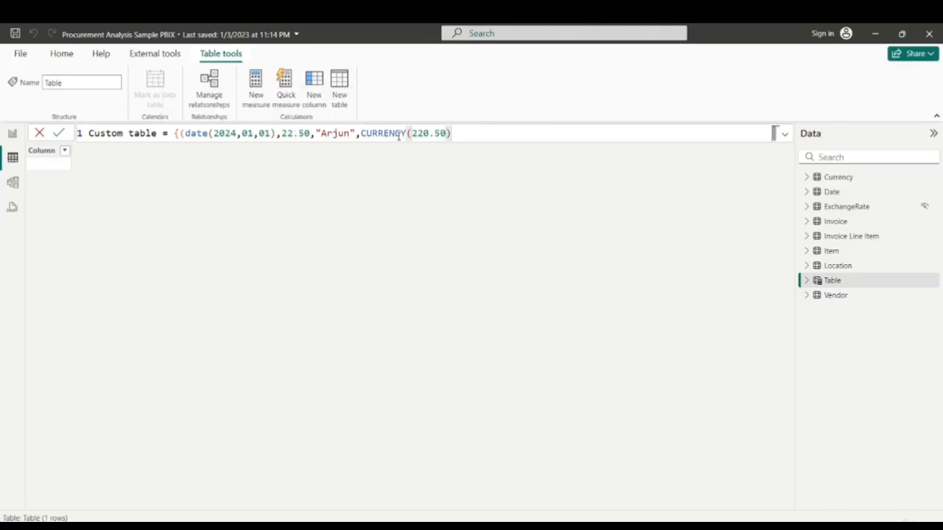
text()})
key(Return)
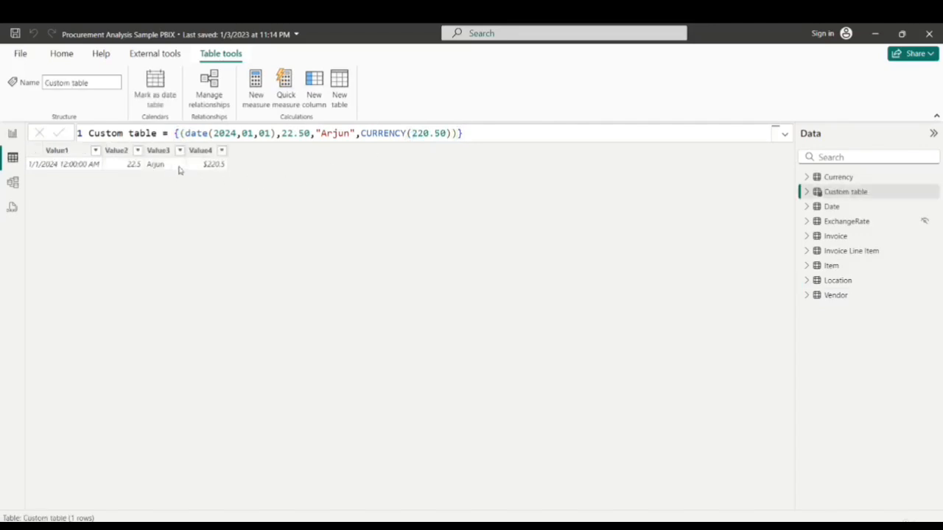
- Begin a second row on a new line of the table constructor with date(2024,02,02) as its first value
click(462, 134)
text(,)
key(shift+Return)
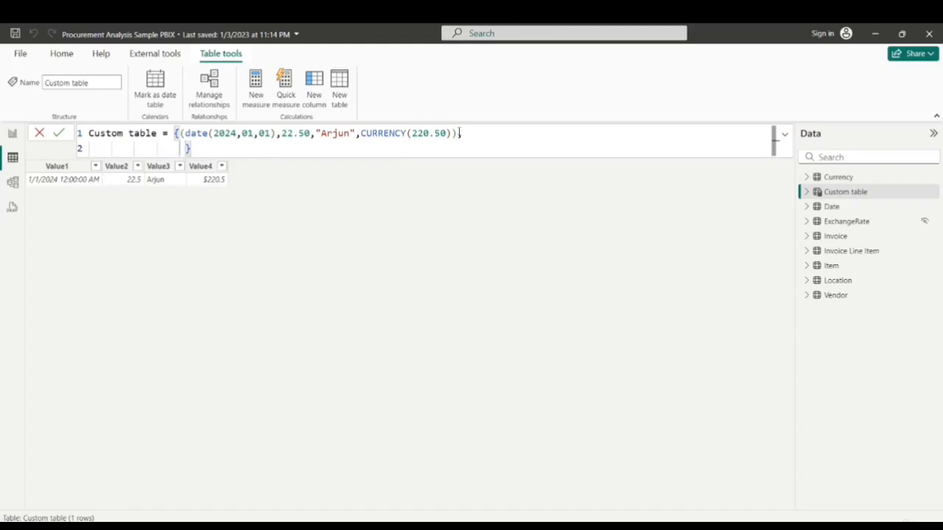
text((date)
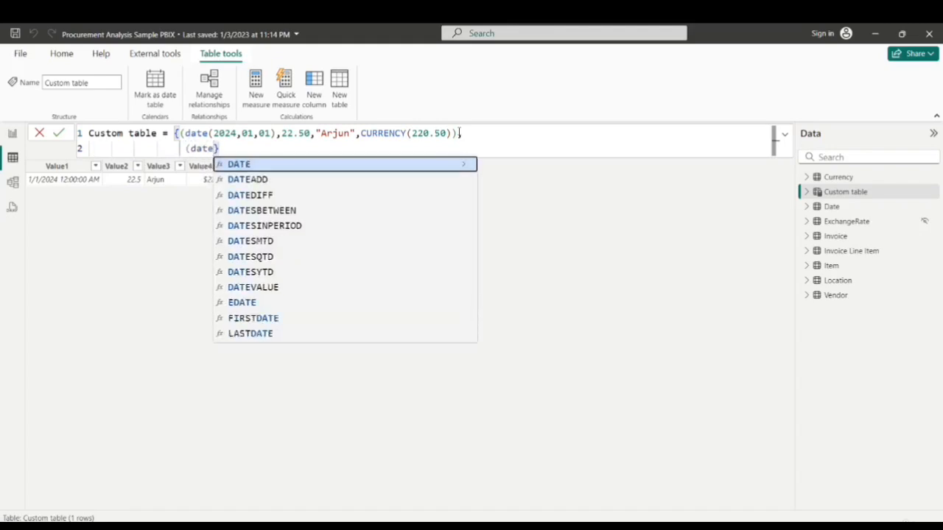
text(()
text(2024,)
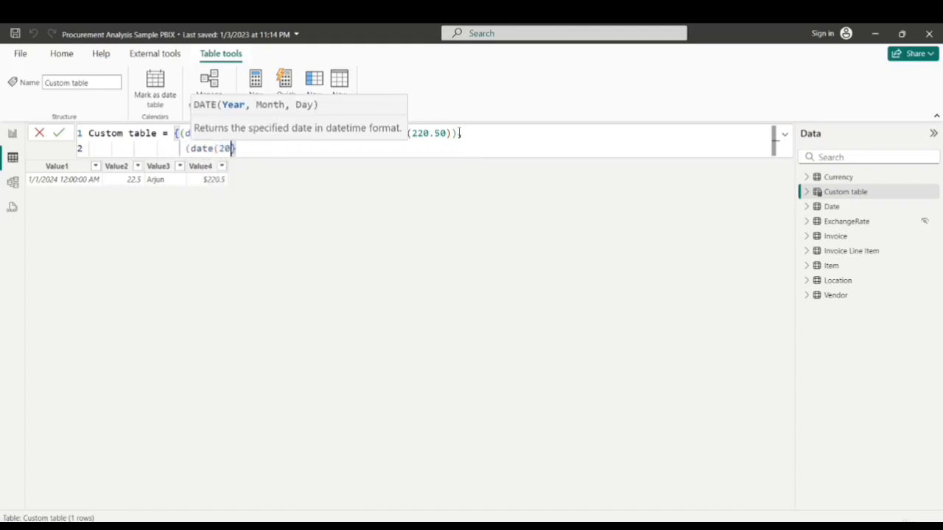
text(024,0)
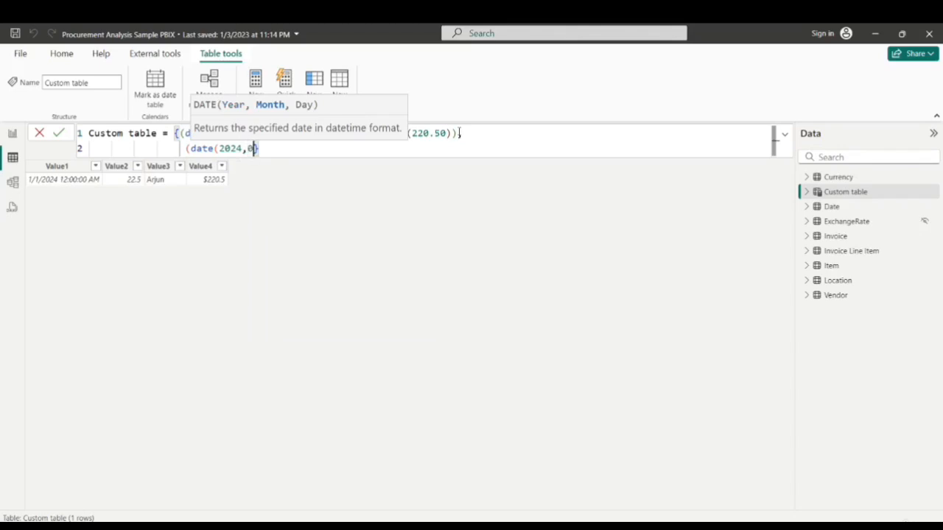
text(2))
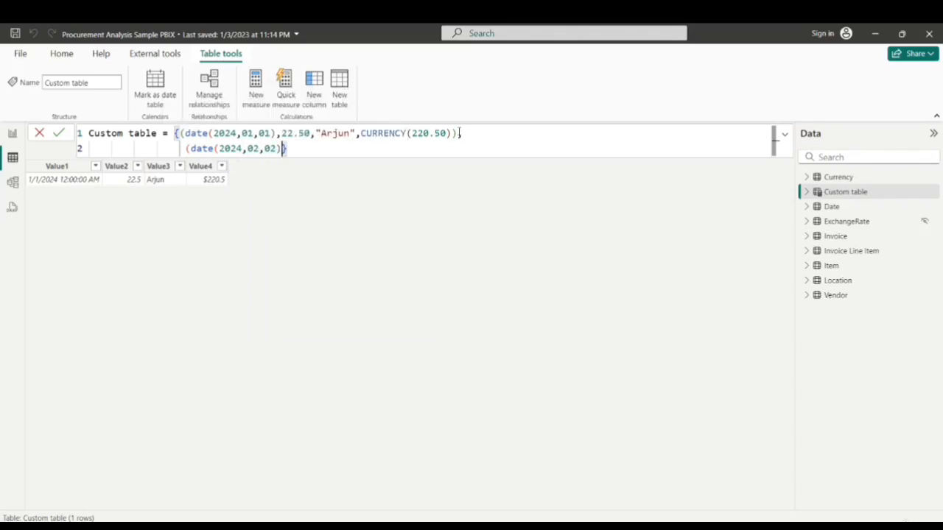
- Complete the second row with 45.50, a person's first name as text and CURRENCY(450.20), and commit the table formula
text(, 45.50,)
text(")
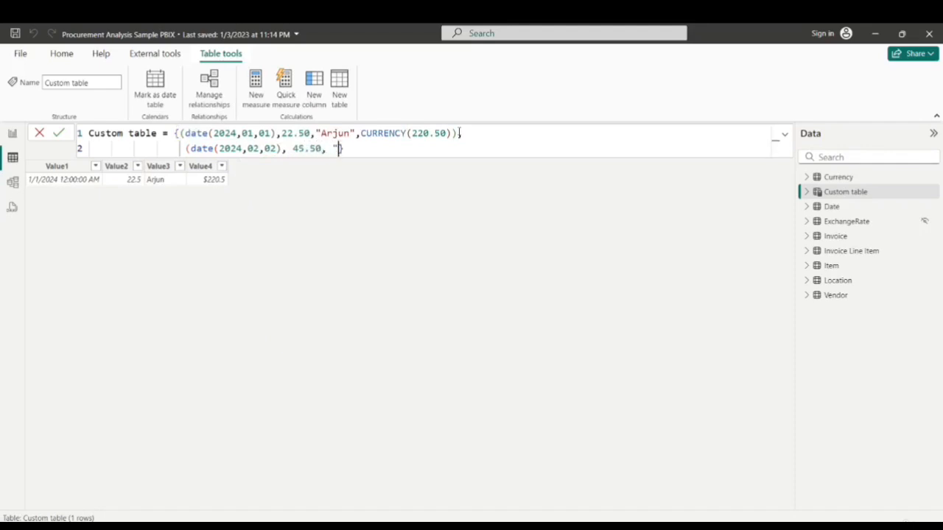
text(Prabhas", curr)
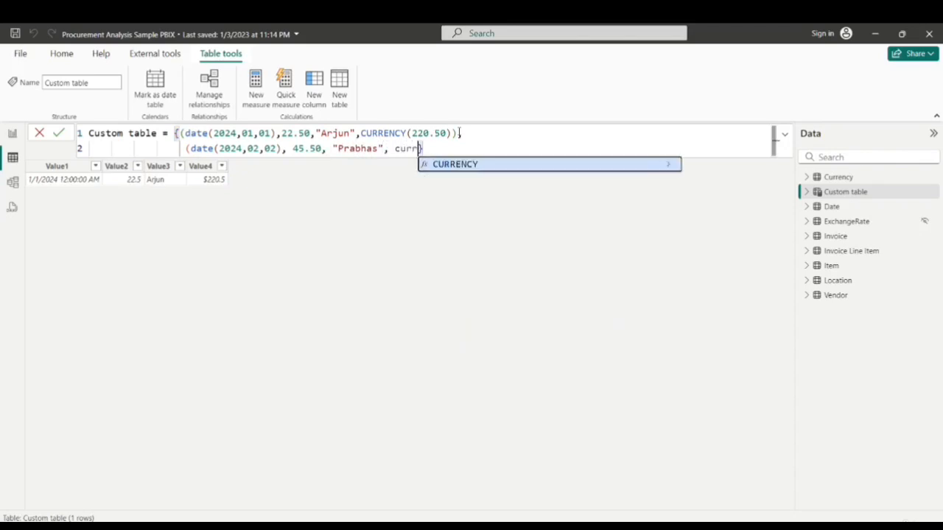
key(Tab)
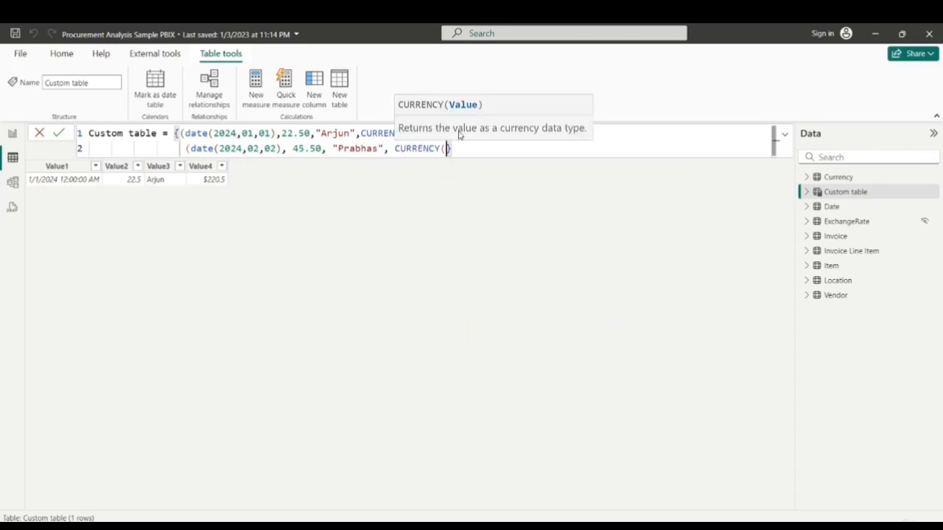
text(450.20))
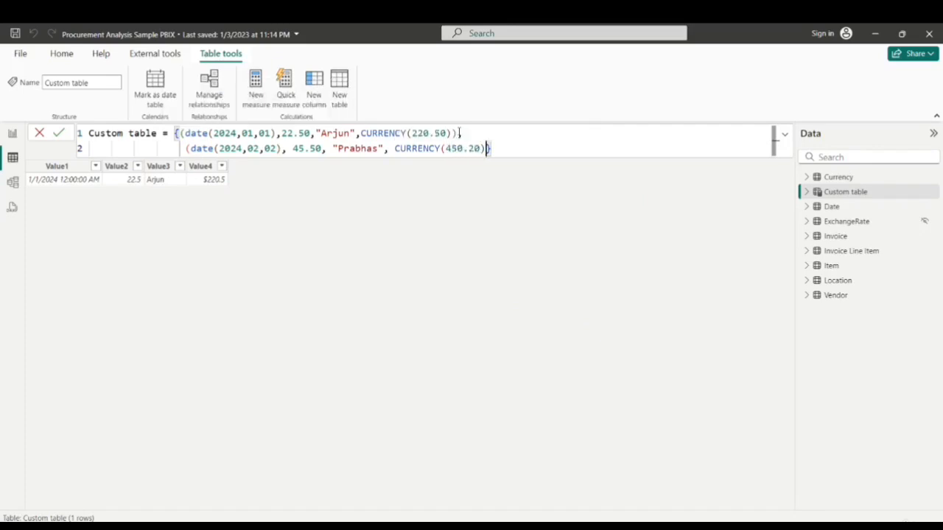
text())
key(Return)
click(458, 133)
text(,)
key(Return)
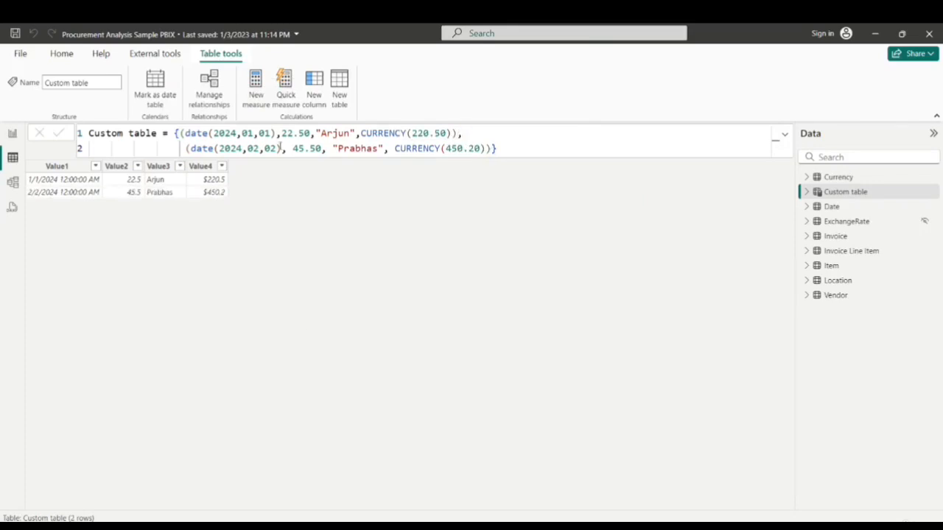
- Align the second row under the first and begin a third row on a new line with Date(2020,05,05)
click(187, 148)
key(BackSpace)
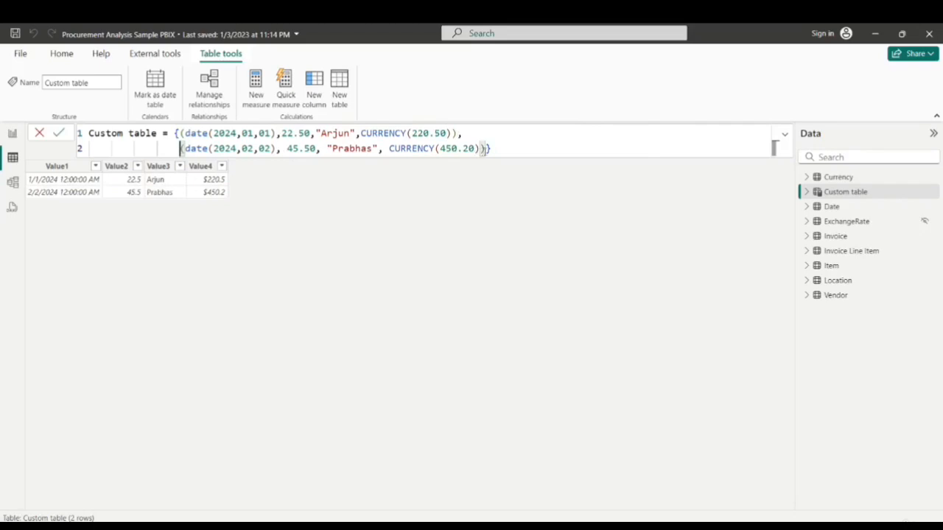
click(489, 148)
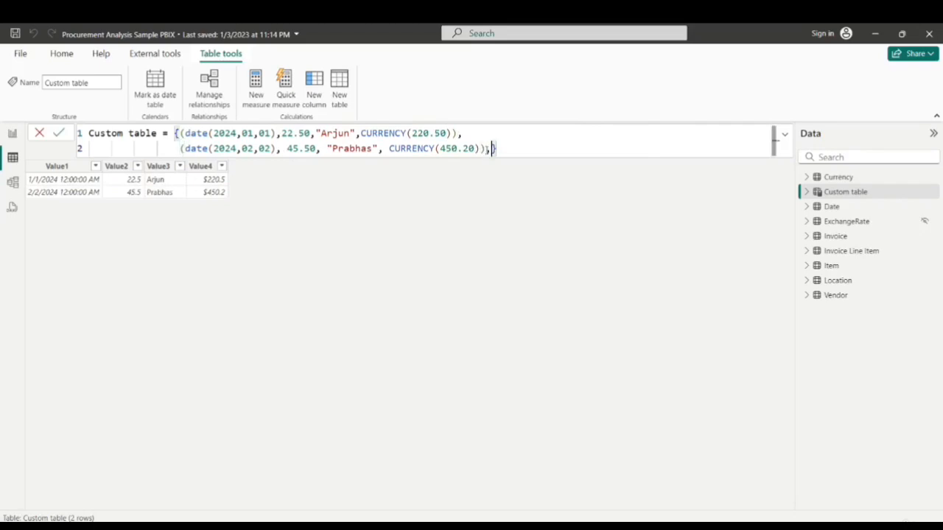
key(shift+Return)
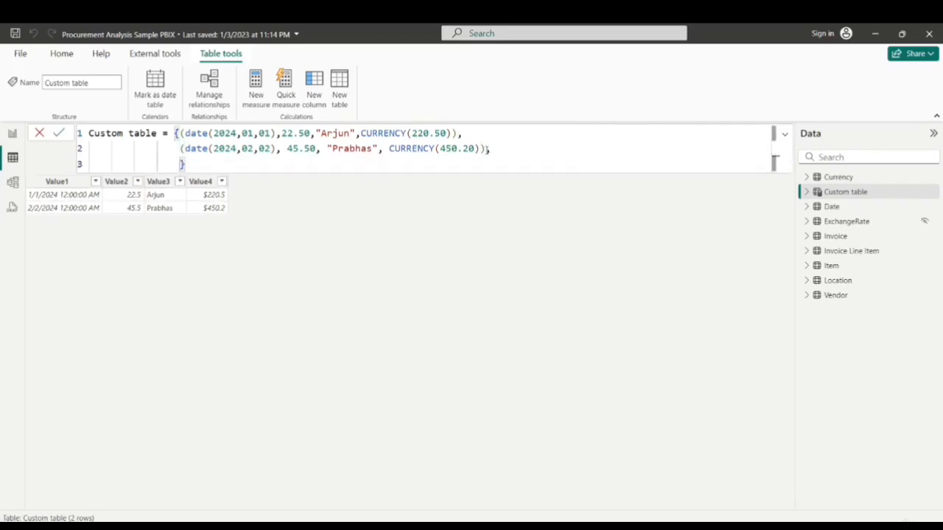
drag(486, 148, 474, 149)
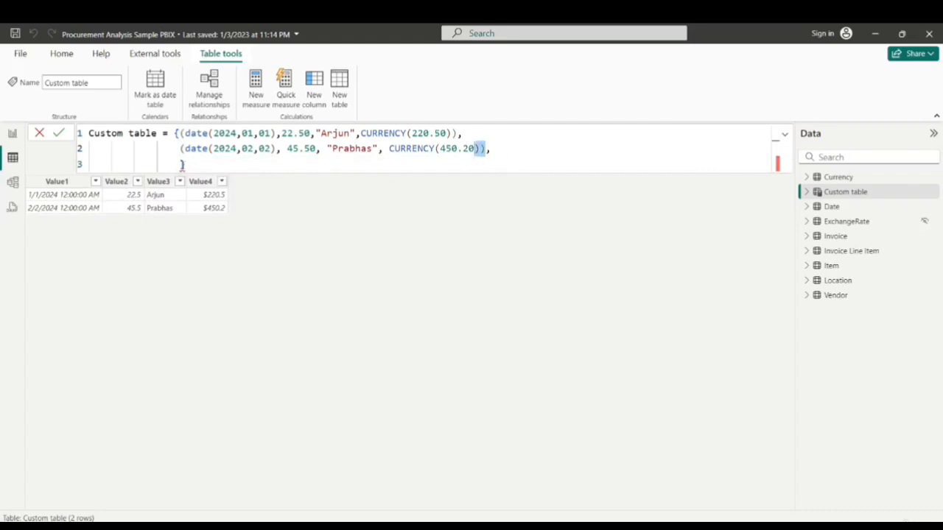
click(181, 164)
text((Date)
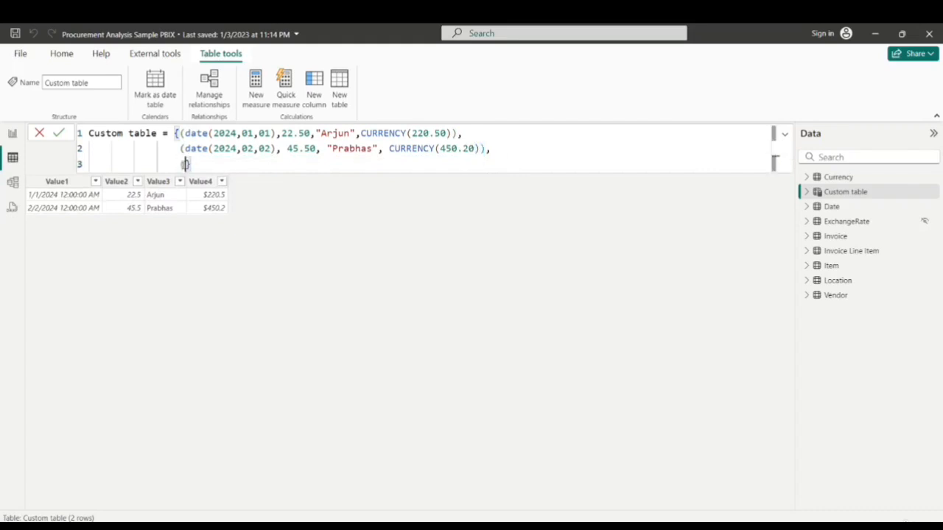
text((202)
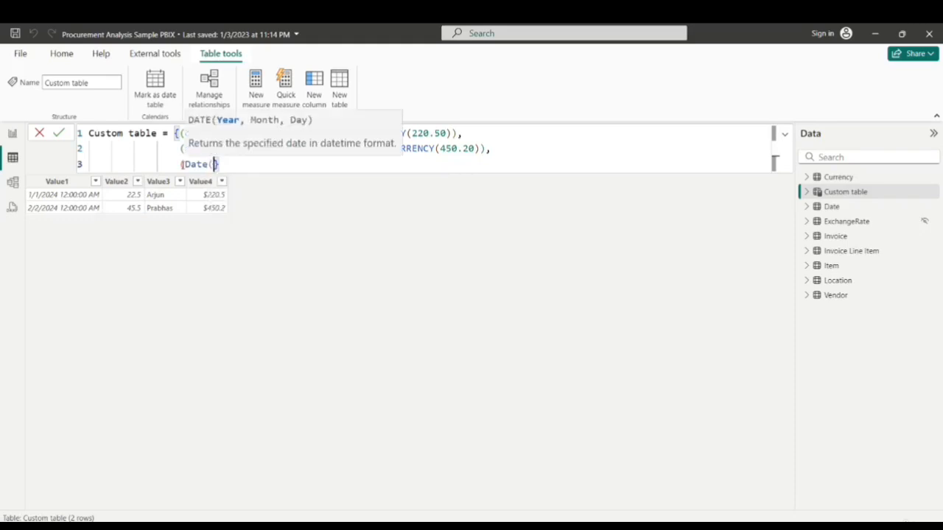
text(0,0)
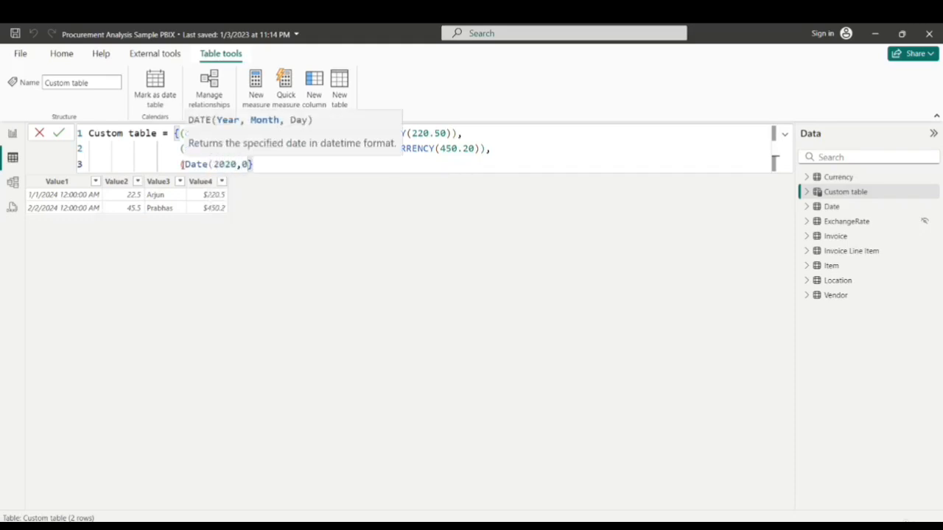
text(5,05))
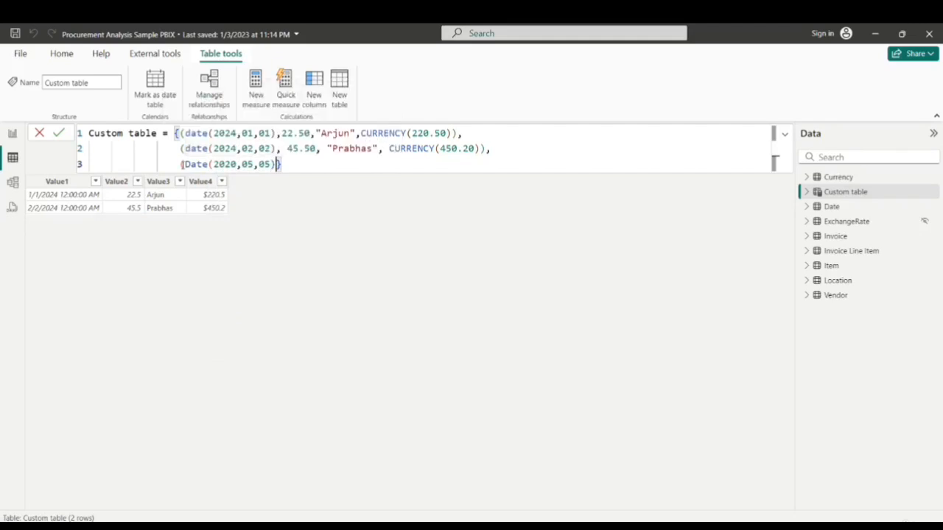
- Complete the third row with 55.12, a person's first name as text and CURRENCY(11102.32), and commit the table formula
text(, 55.12, "Ra)
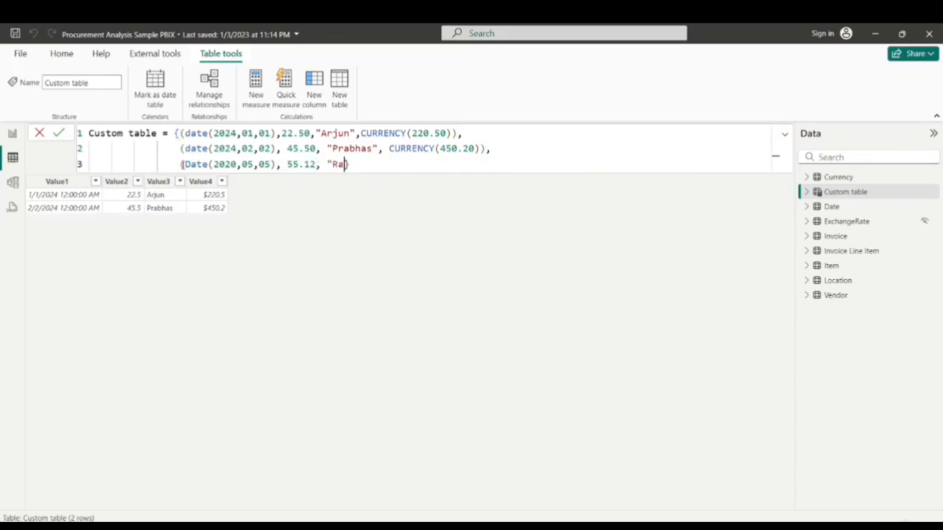
text(hul")
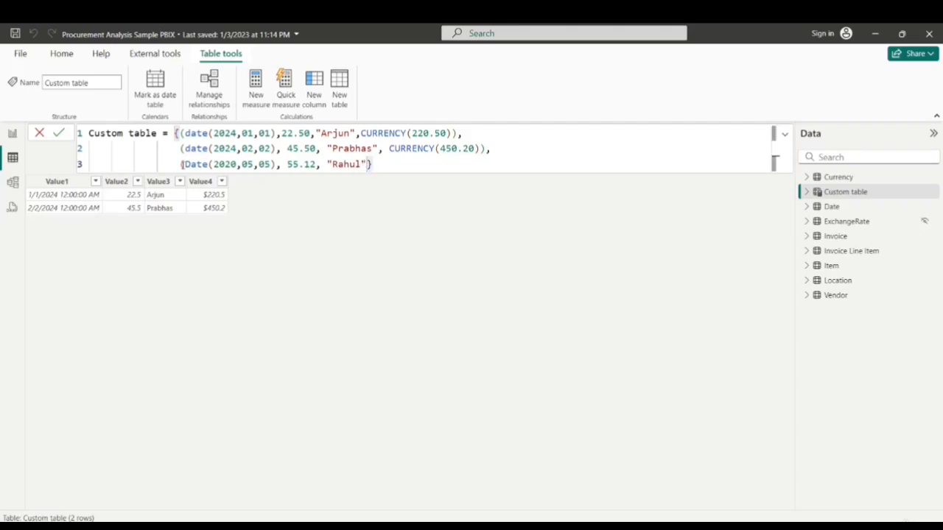
text(, curr)
key(Tab)
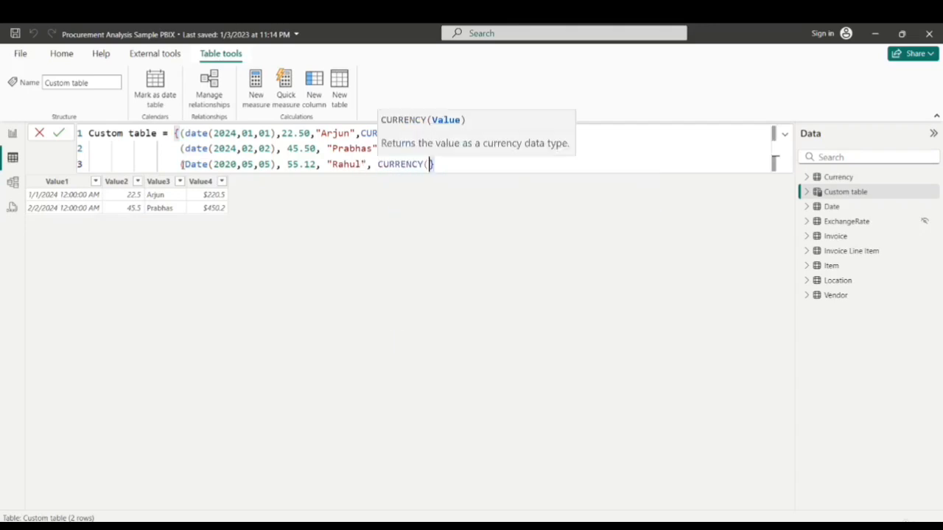
text(11102)
text(.32)
text())})
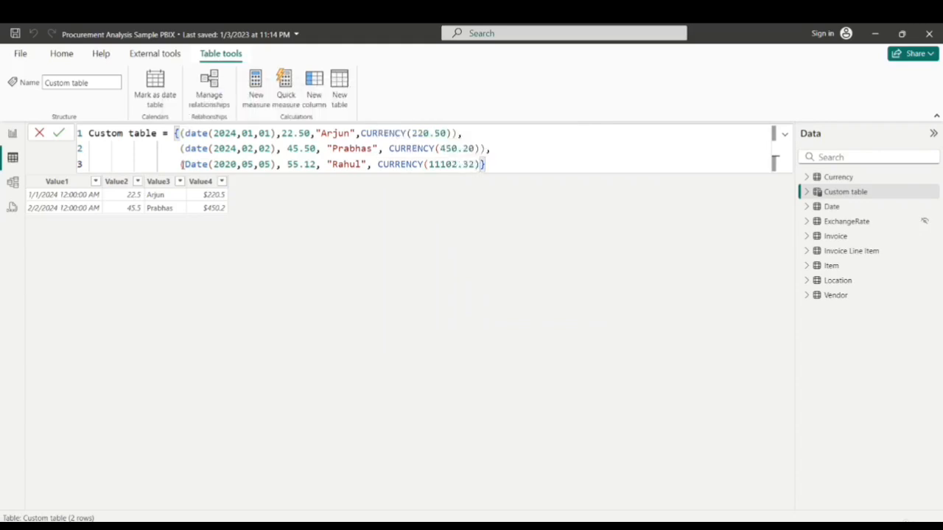
key(Return)
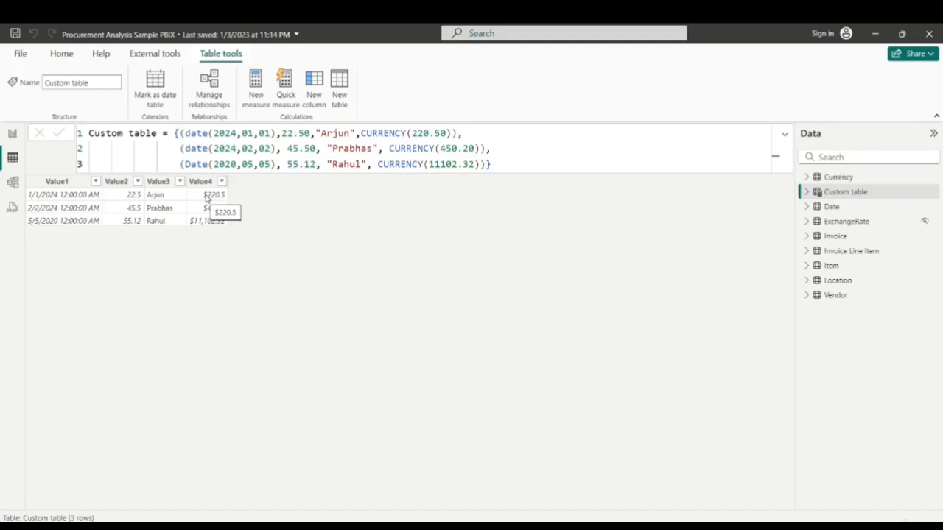
- Insert a space before 22.50 in the first row of the Custom table formula to match the other rows' spacing
click(59, 184)
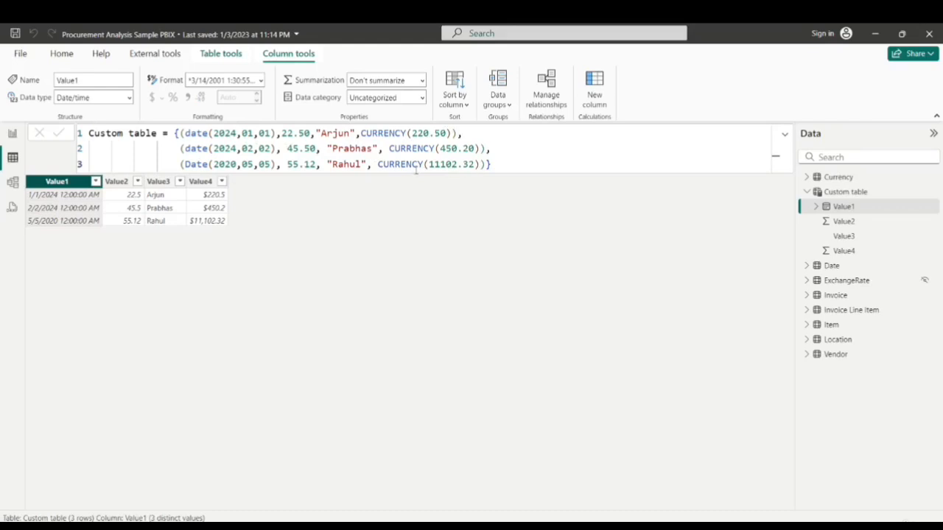
click(282, 133)
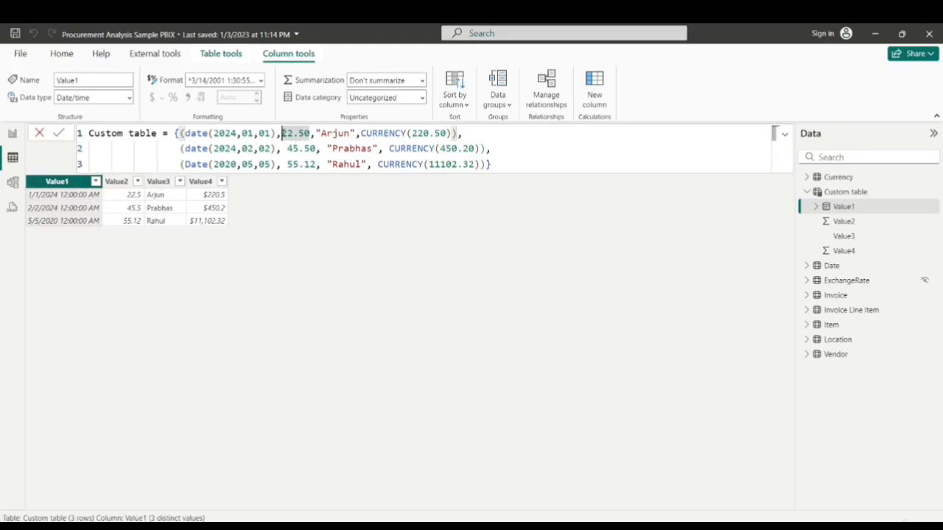
click(283, 148)
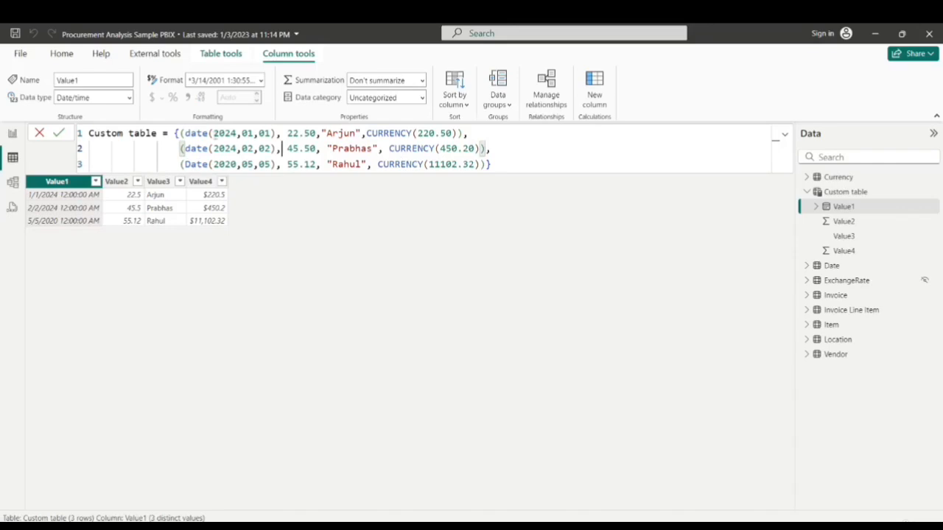
click(514, 167)
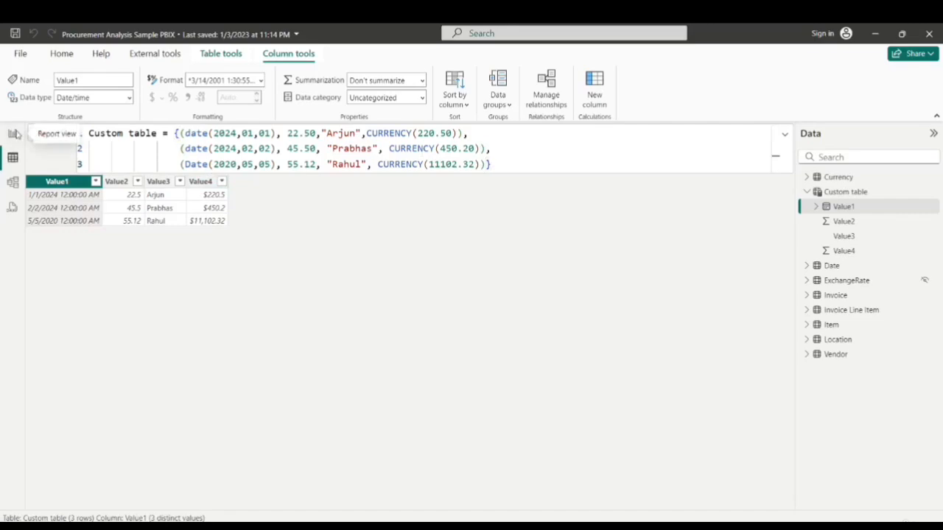
- Return to the Custom Table report page and deselect the text box listing the custom table advantages
click(15, 135)
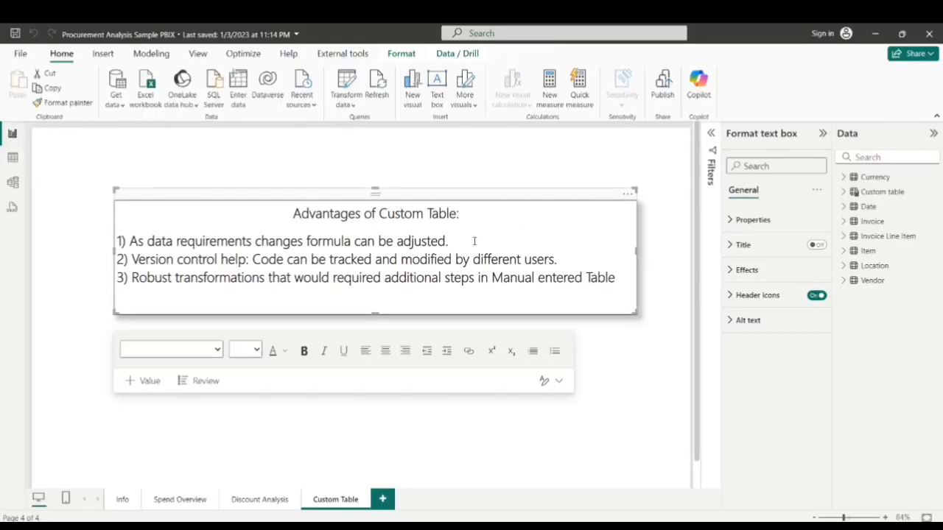
click(663, 254)
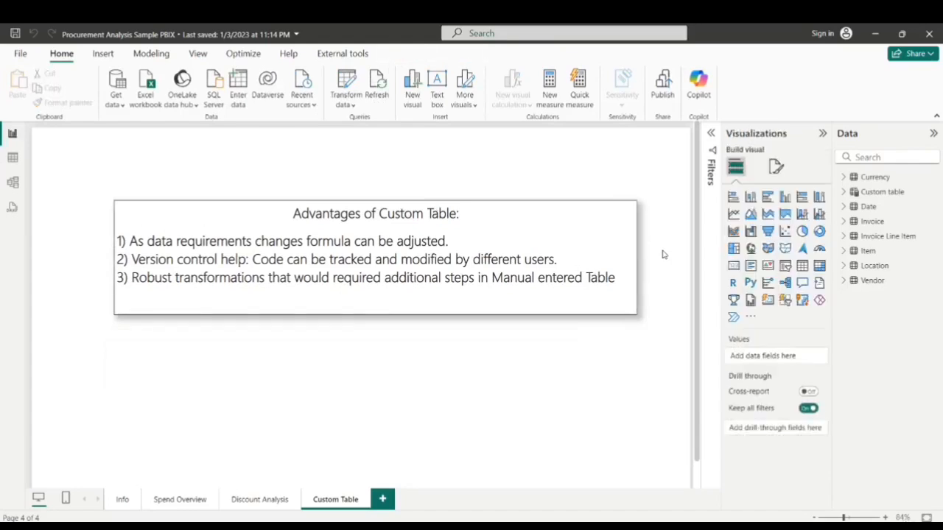
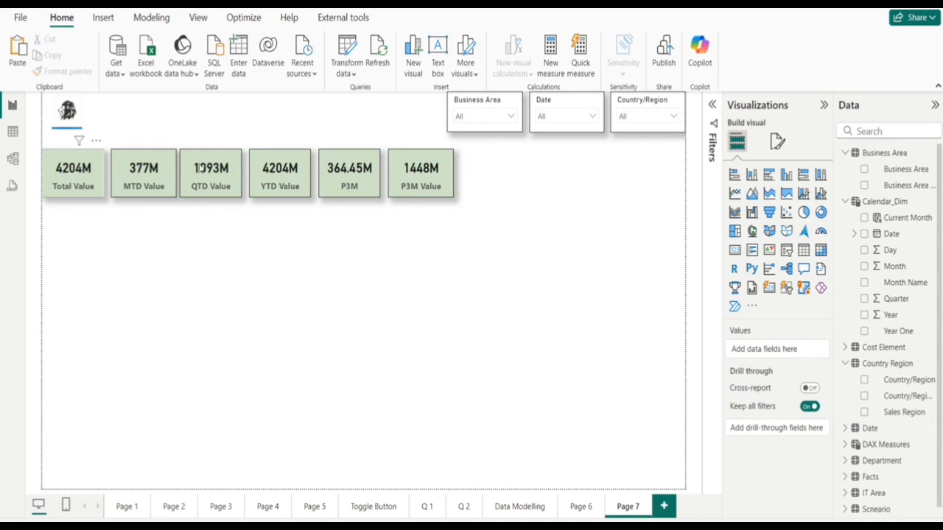
- Check the Total Value card's size properties and set the MTD Value card's width to 123 to match
click(778, 141)
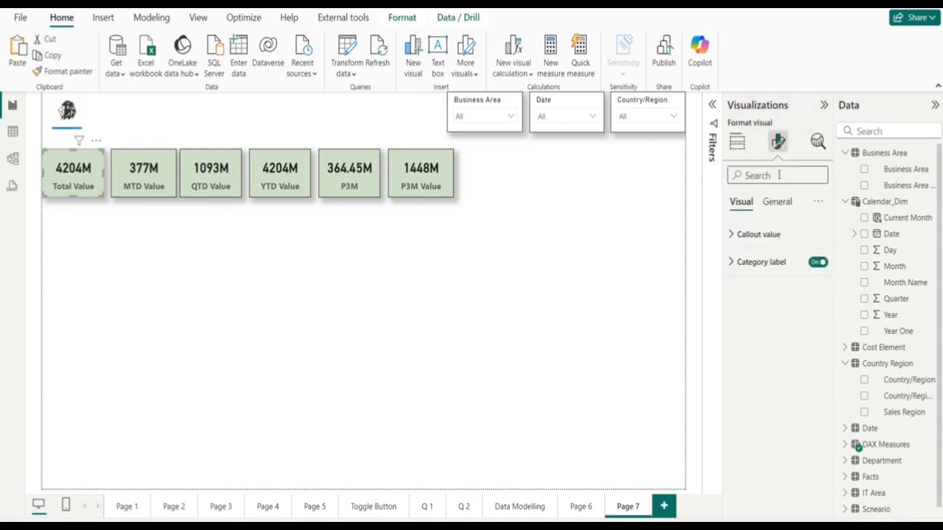
click(777, 201)
click(754, 235)
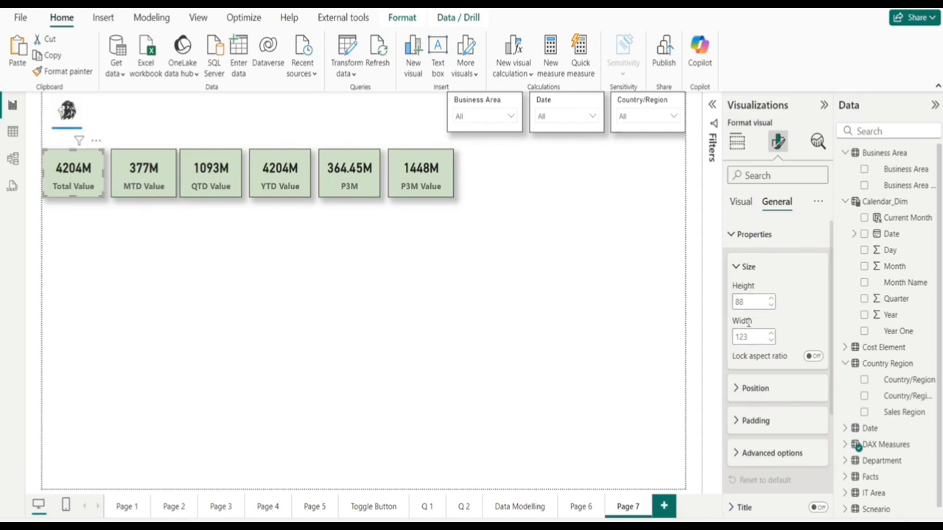
click(139, 179)
double_click(753, 337)
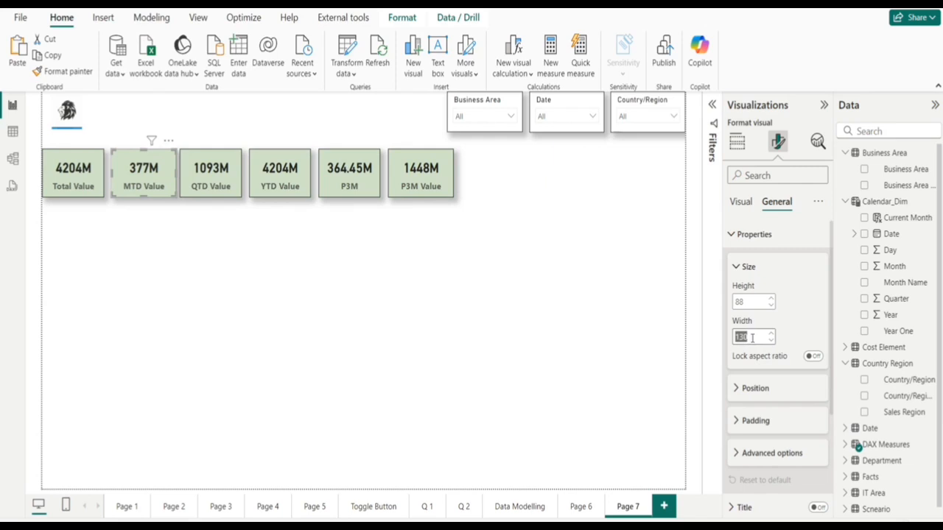
text(12)
key(Return)
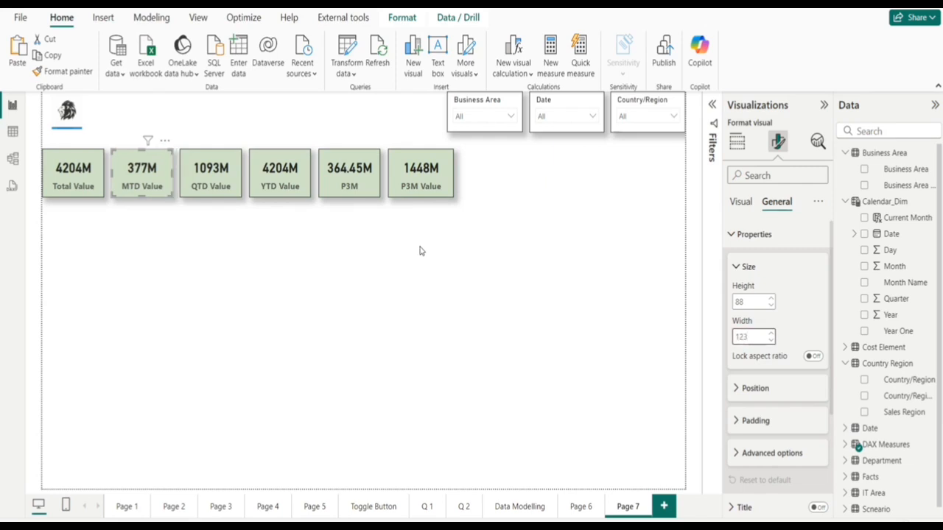
- Set the width of the YTD Value, P3M and P3M Value cards to 123 so they match the other KPI cards
click(212, 177)
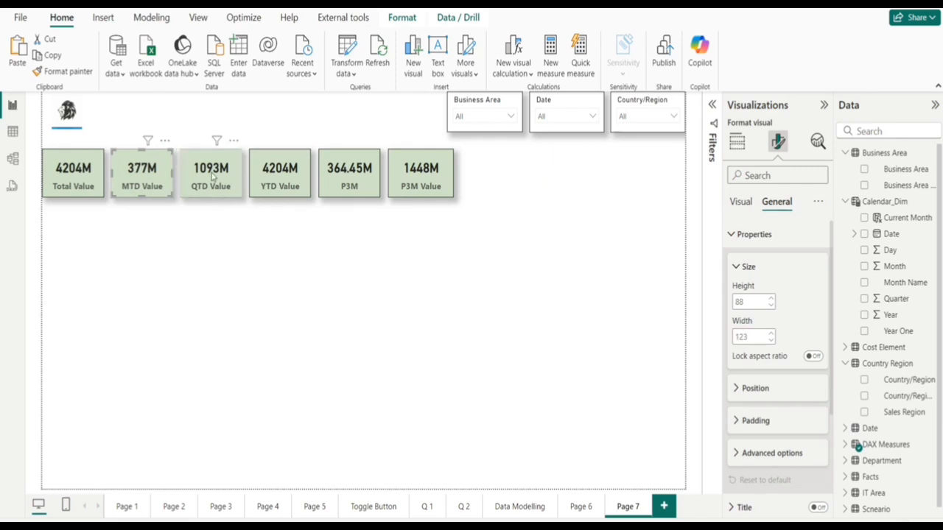
click(280, 181)
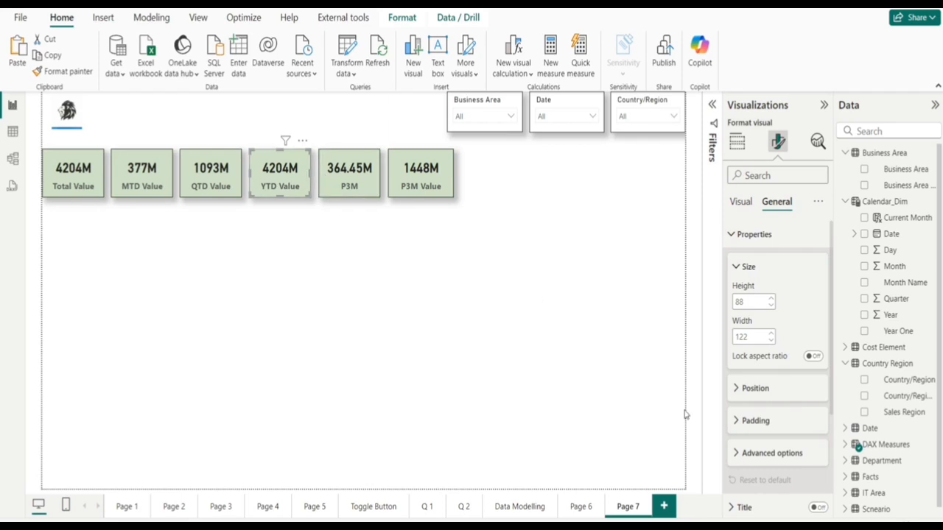
click(772, 340)
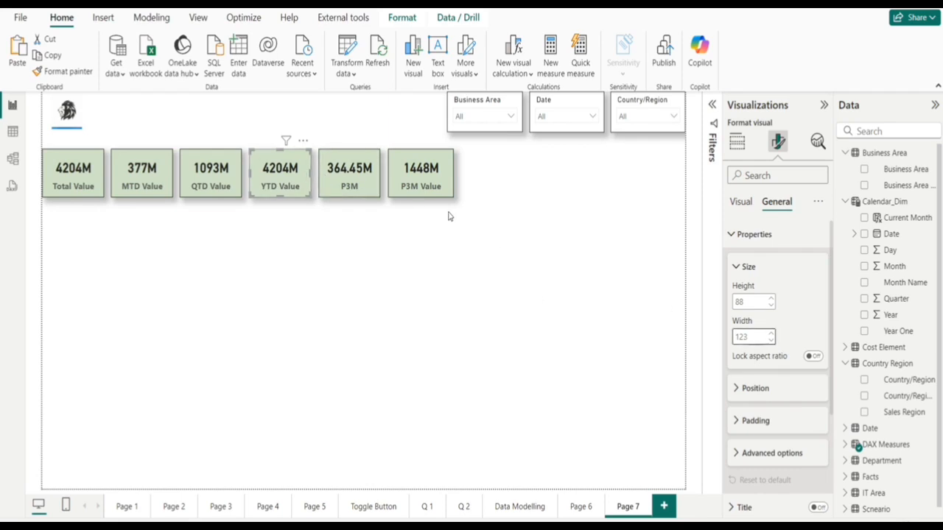
click(350, 180)
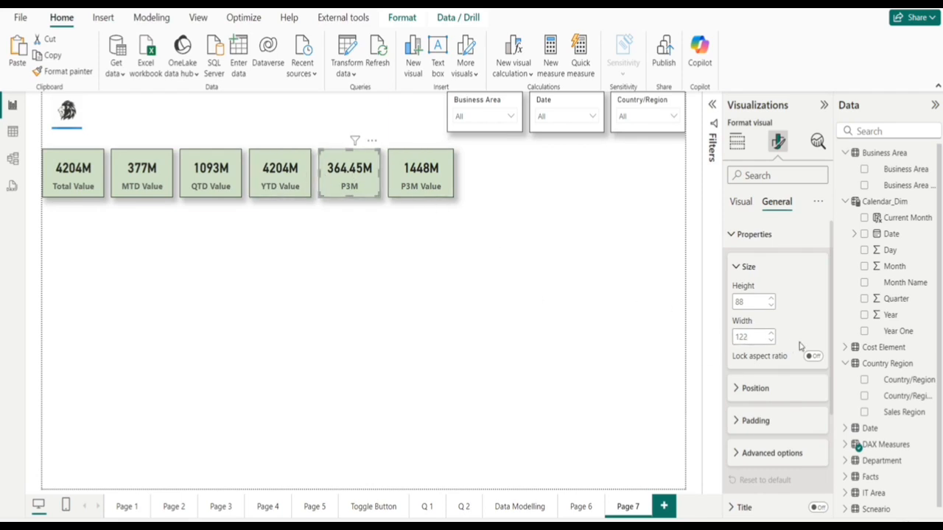
click(772, 334)
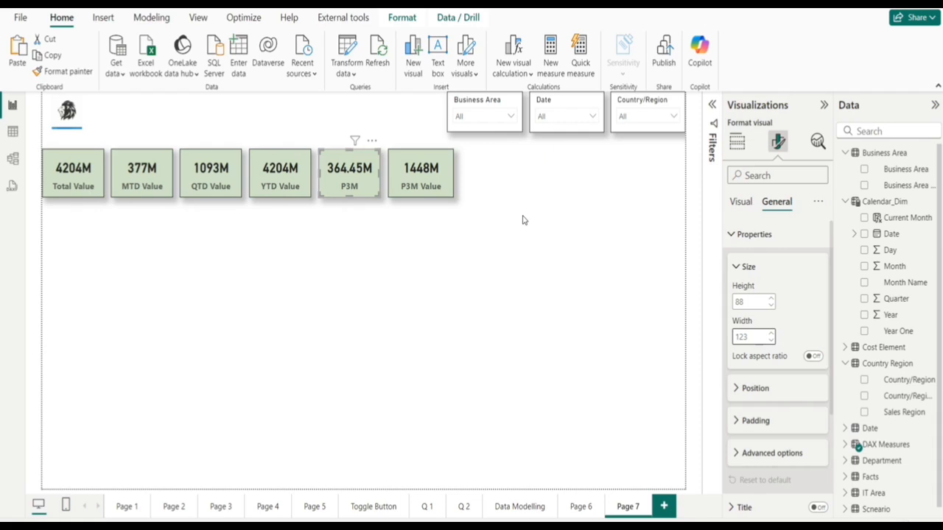
click(420, 176)
double_click(753, 336)
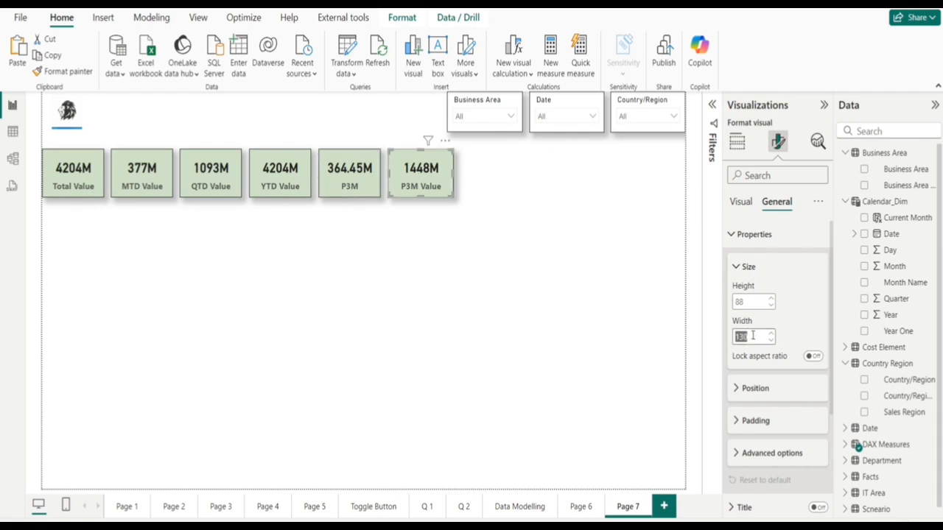
text(123)
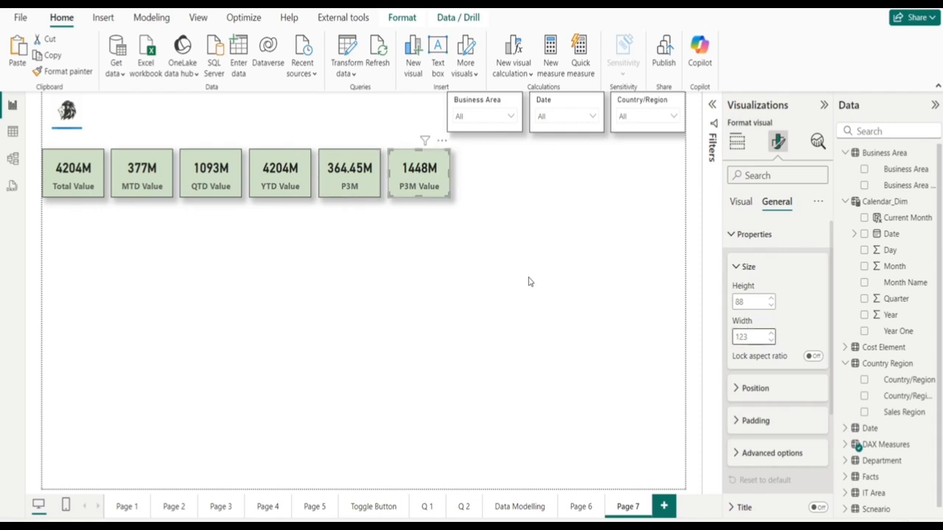
click(528, 281)
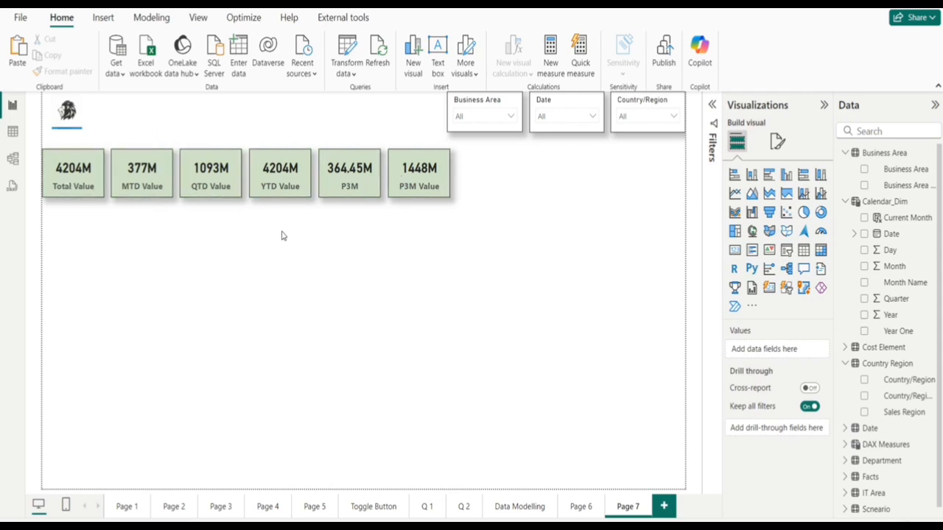
- Nudge the Total Value card upward, out of line with the other KPI cards
click(80, 170)
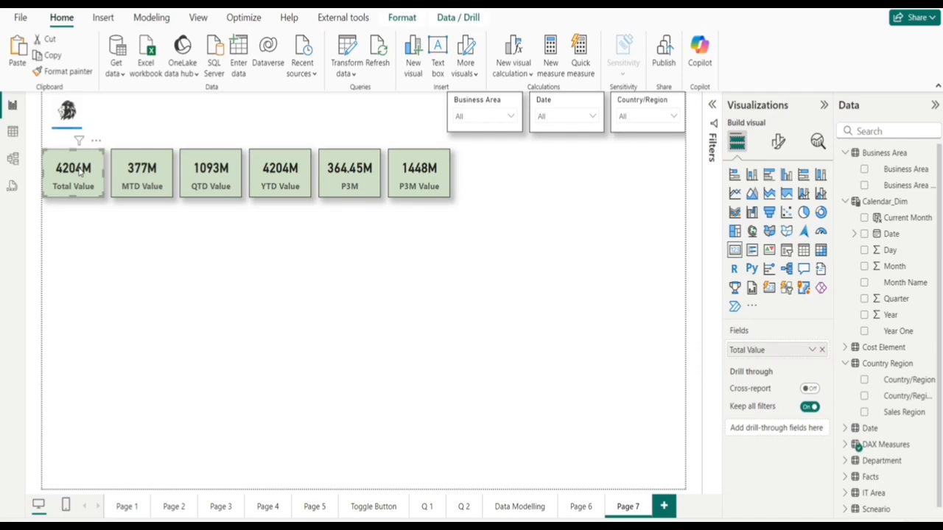
key(Up)
key(Up)
key(Up)
key(Up)
key(Up)
key(Up)
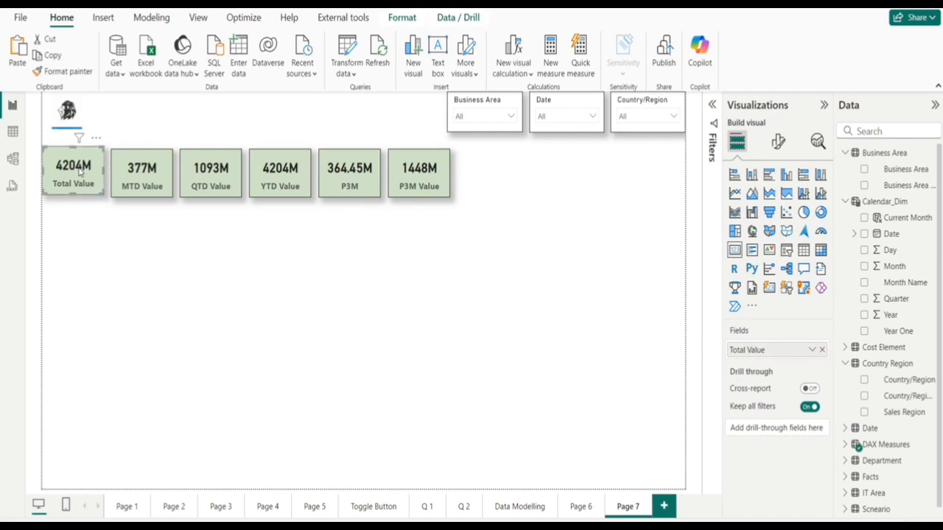
key(Up)
key(Up)
key(Up)
key(Up)
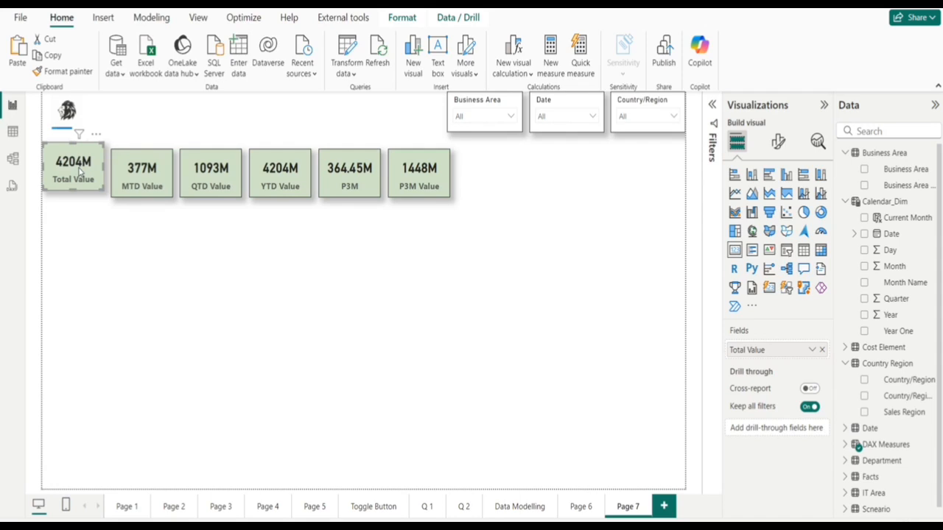
- Nudge the Total Value card back down level with the other KPI cards and deselect it
key(Down)
key(Down)
key(Down)
key(Down)
key(Down)
key(Down)
key(Down)
key(Down)
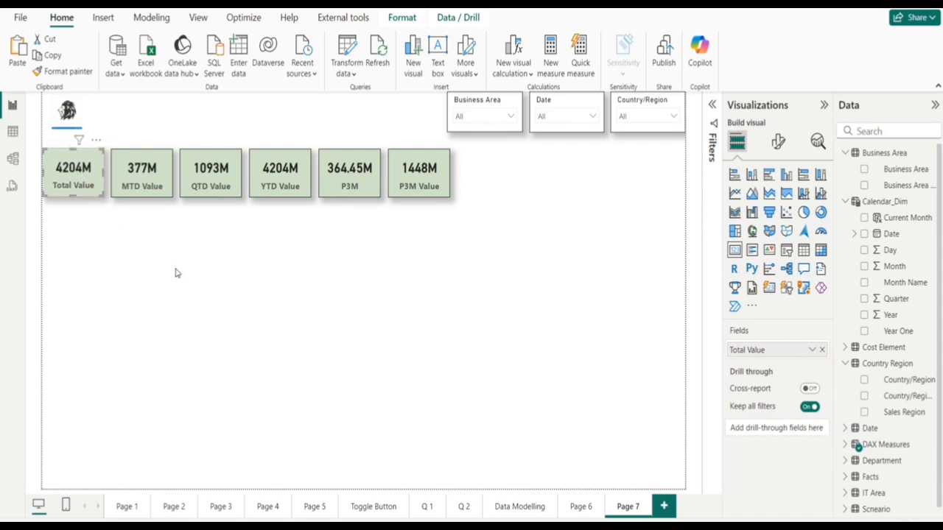
click(207, 300)
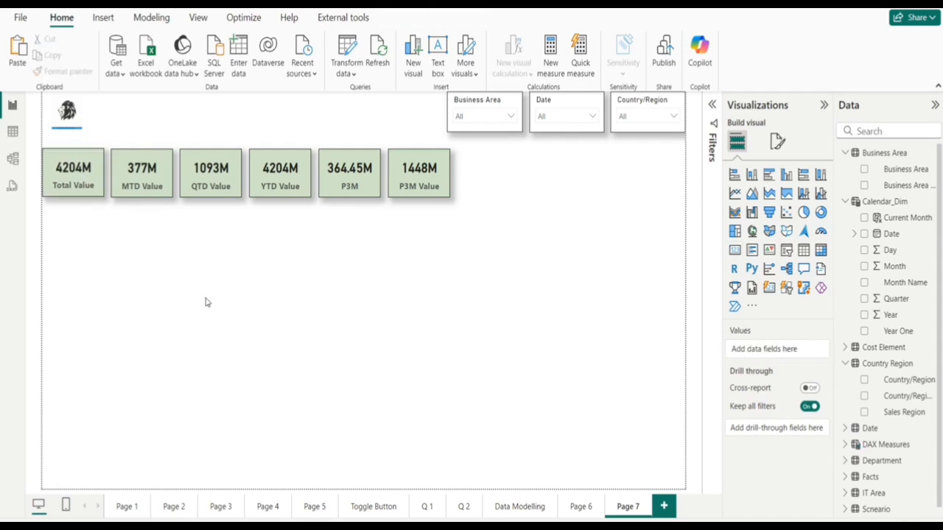
click(92, 187)
click(136, 276)
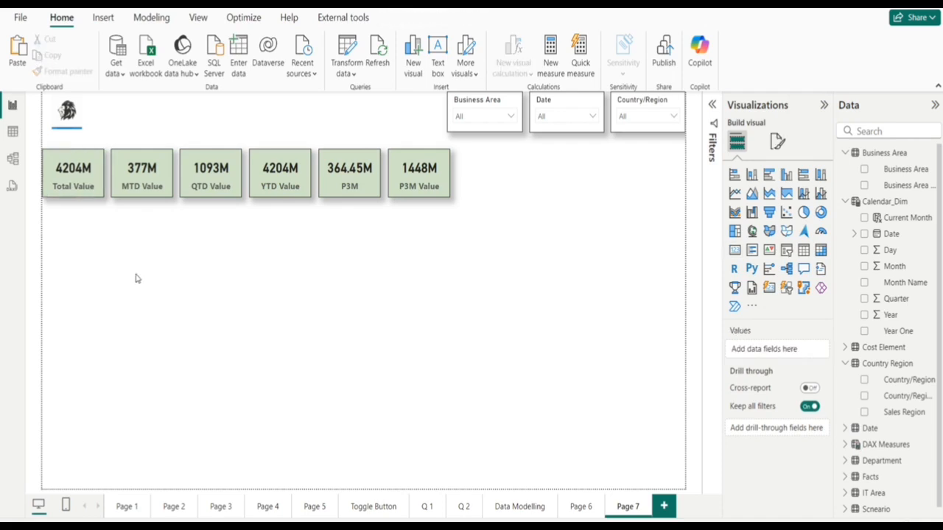
- Group all six KPI cards, from Total Value through P3M Value, into one object
click(85, 180)
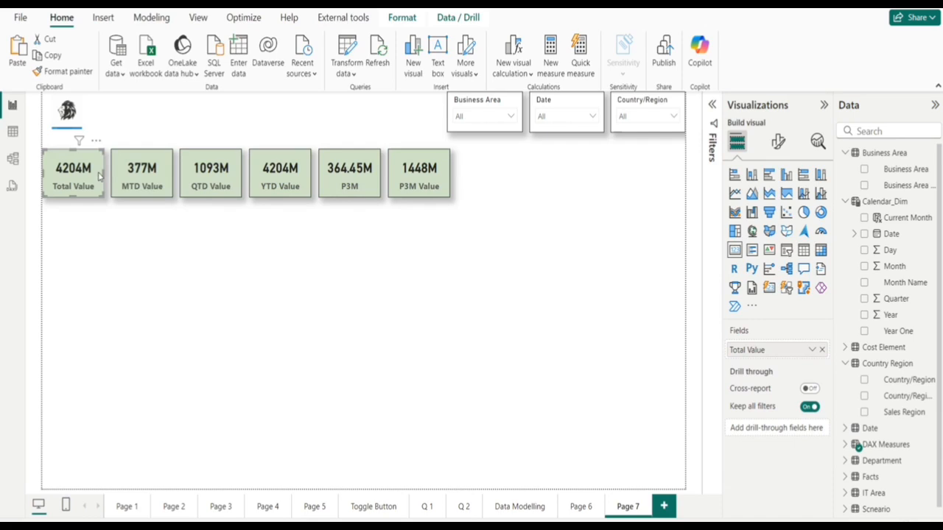
ctrl+click(142, 180)
ctrl+click(261, 180)
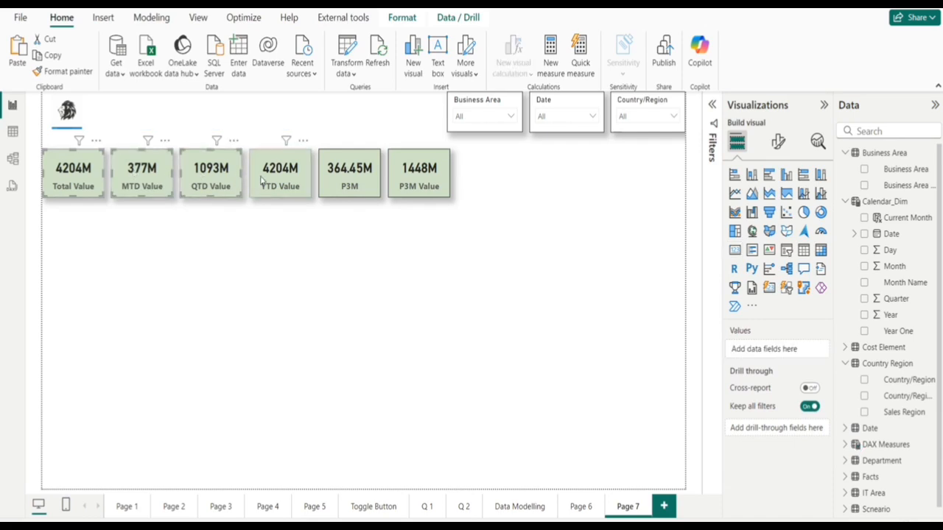
ctrl+click(330, 177)
ctrl+click(408, 174)
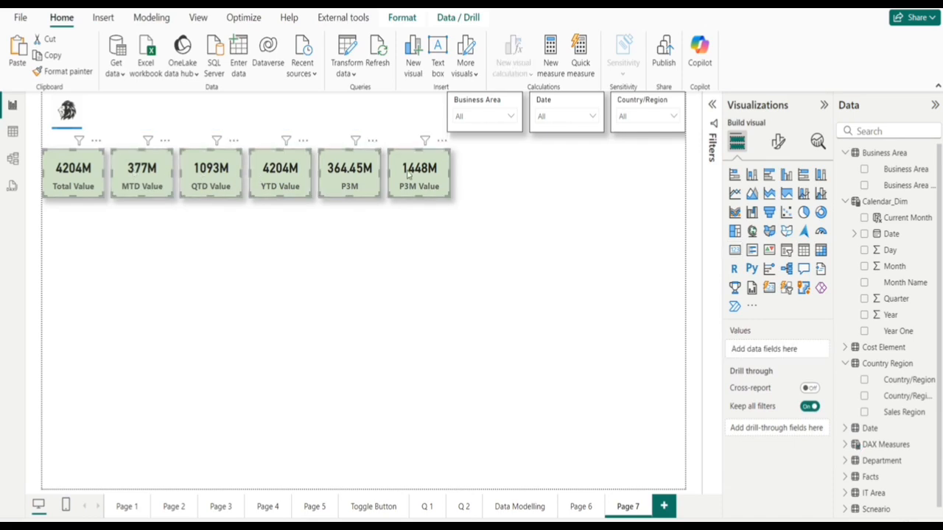
right_click(408, 174)
mouse_move(501, 195)
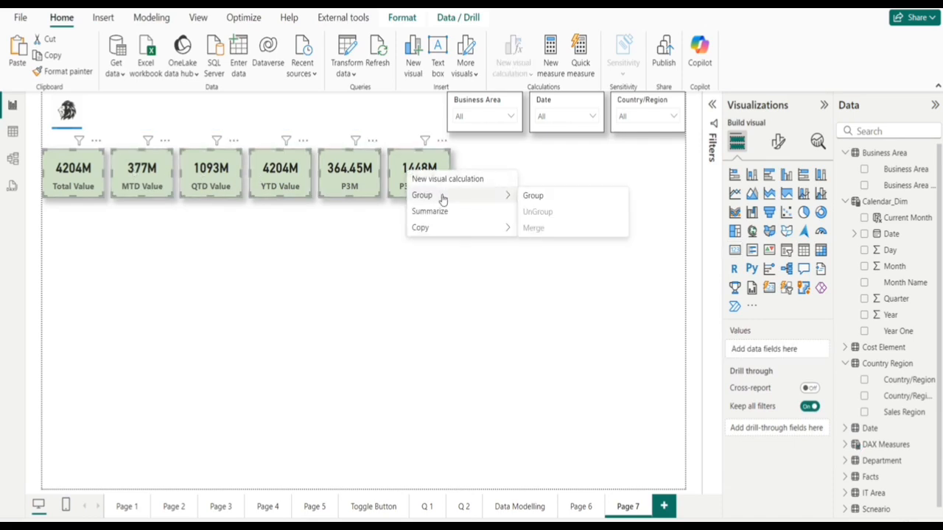
click(533, 196)
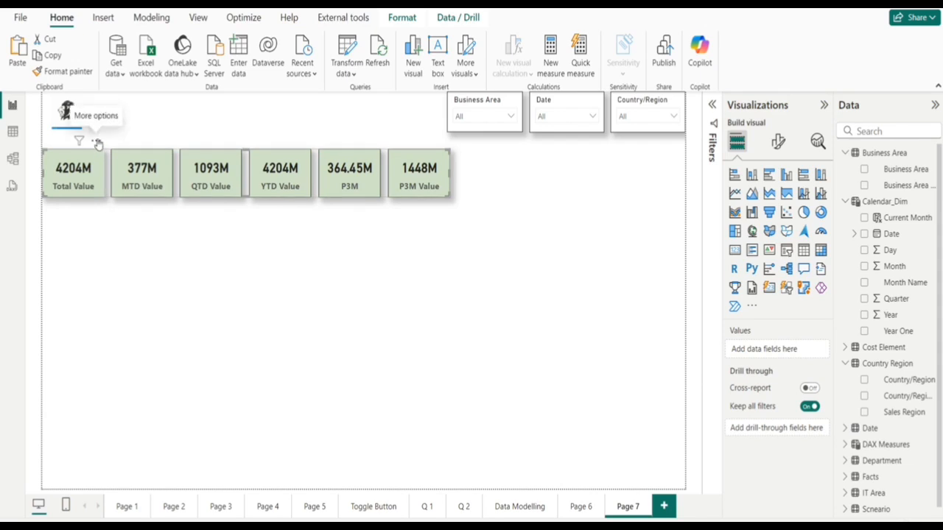
drag(98, 143, 79, 138)
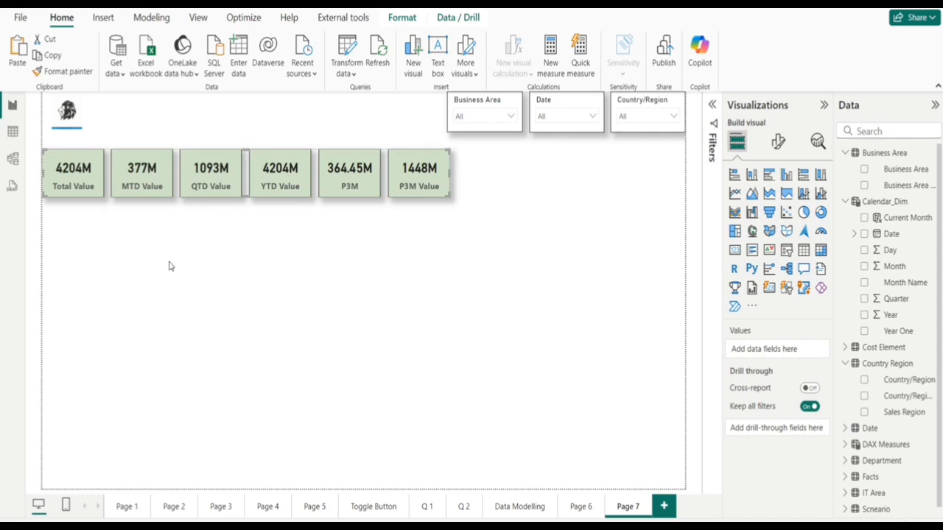
- Ungroup the six KPI cards
right_click(77, 178)
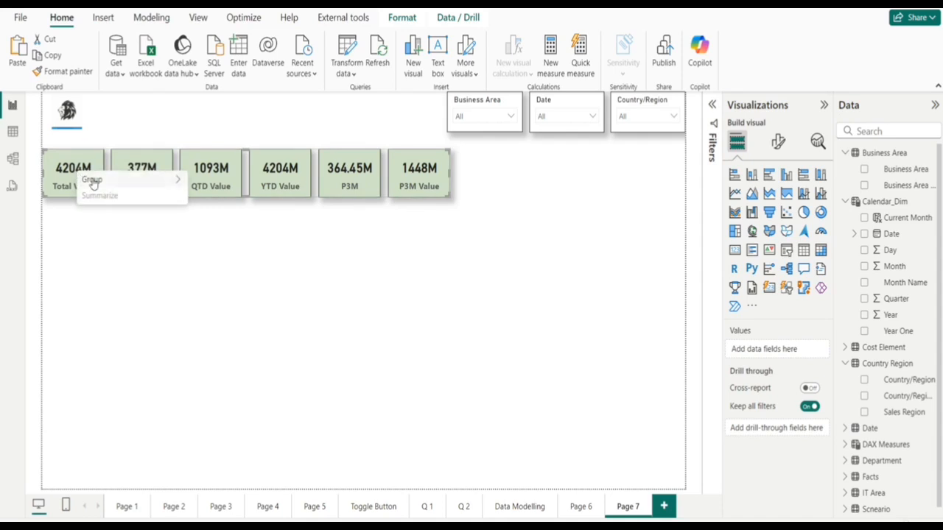
mouse_move(112, 181)
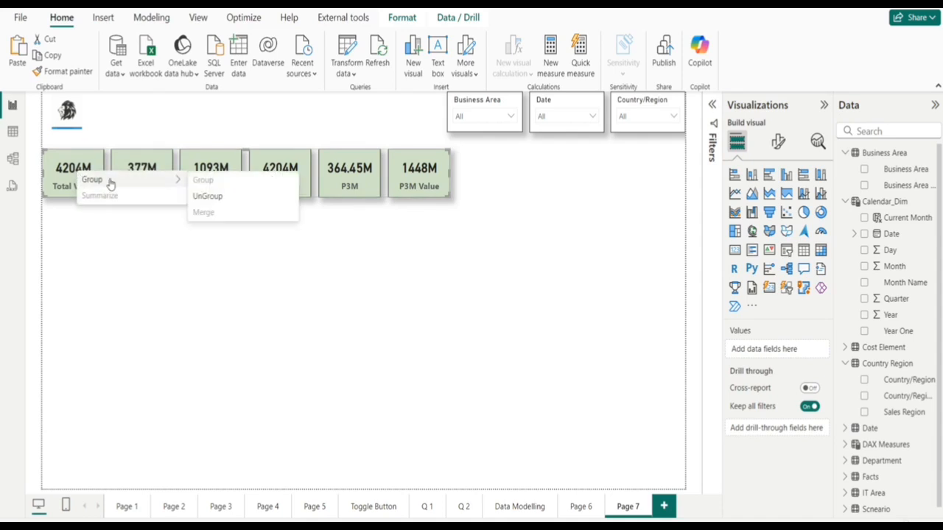
click(213, 197)
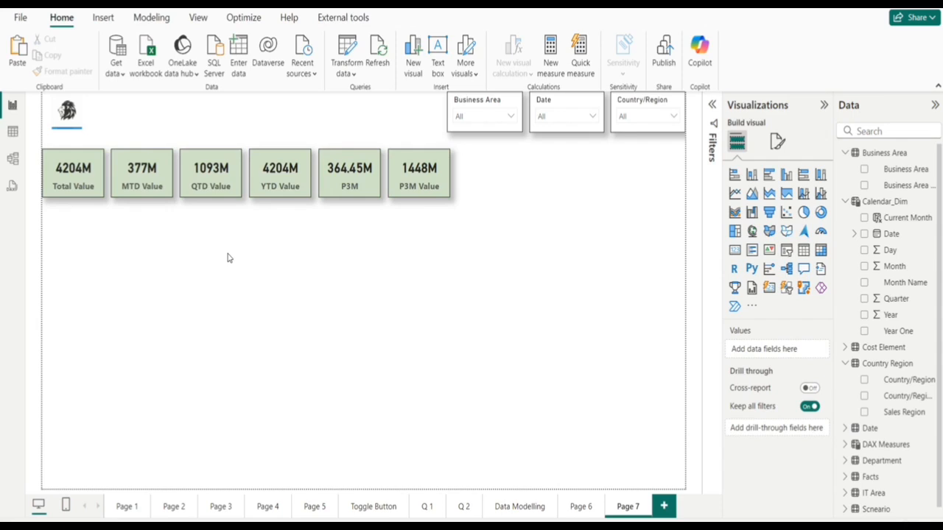
- Nudge the Total Value card slightly down and the QTD Value card slightly up, putting both out of line with the row
click(86, 180)
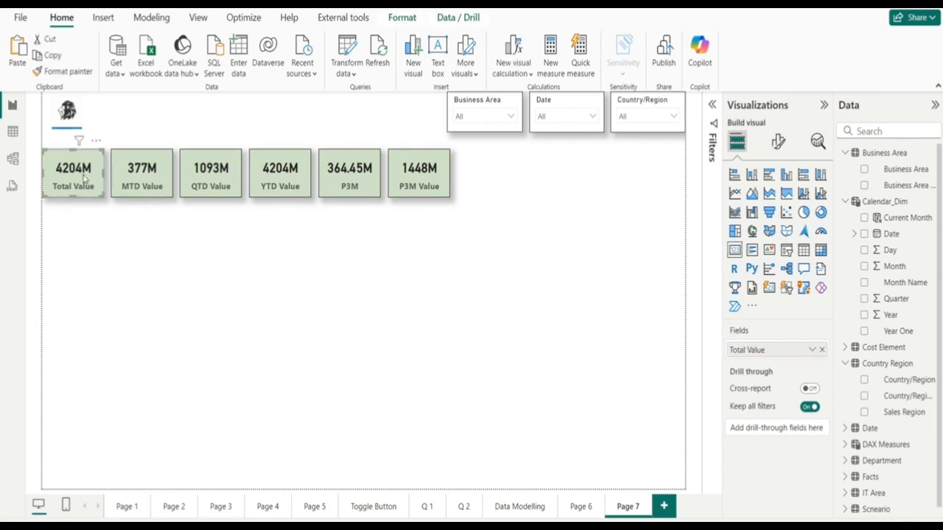
key(Down)
key(Down)
key(Down)
key(Down)
key(Down)
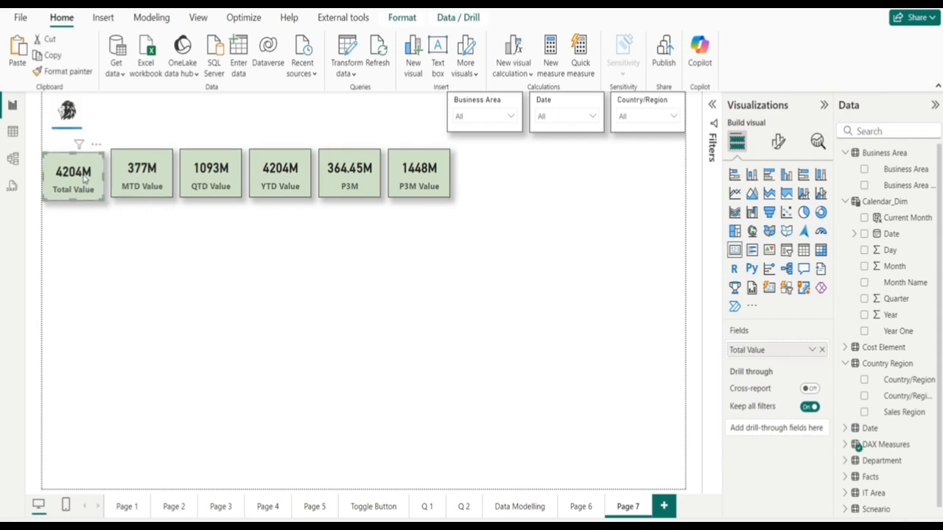
click(201, 187)
key(Up)
key(Up)
key(Up)
key(Up)
key(Up)
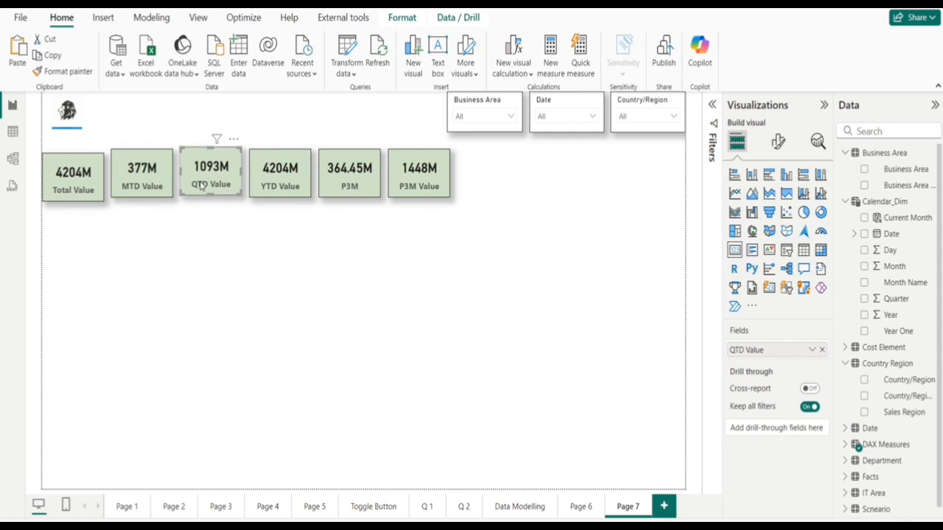
click(263, 260)
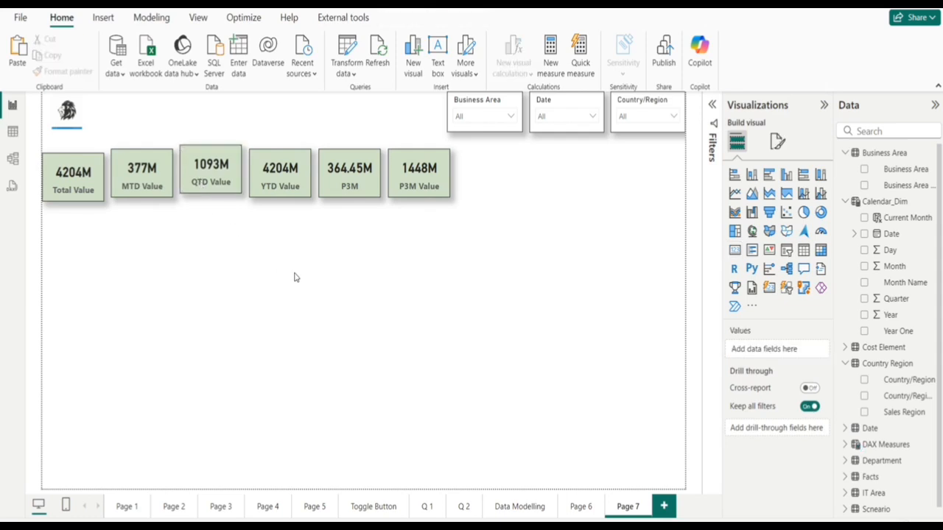
- Select all six KPI cards and distribute them horizontally
click(95, 181)
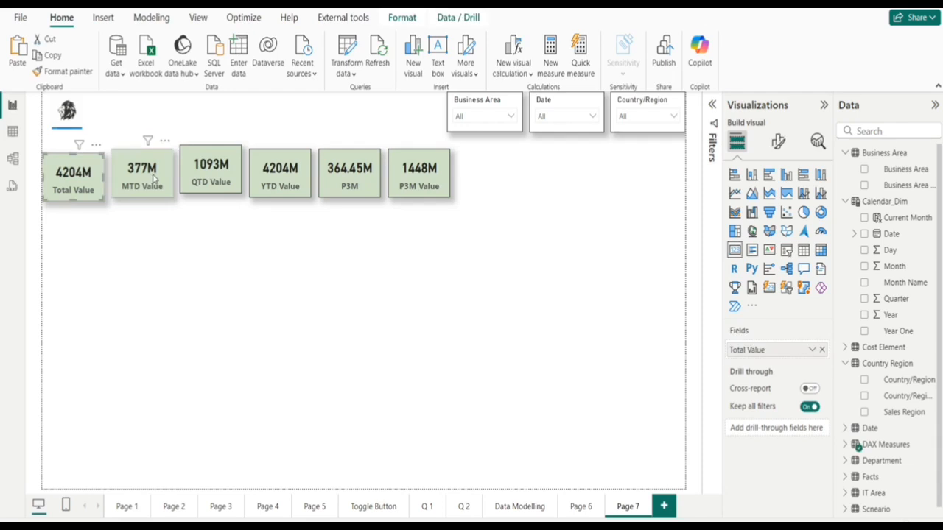
ctrl+click(153, 182)
ctrl+click(225, 178)
ctrl+click(280, 187)
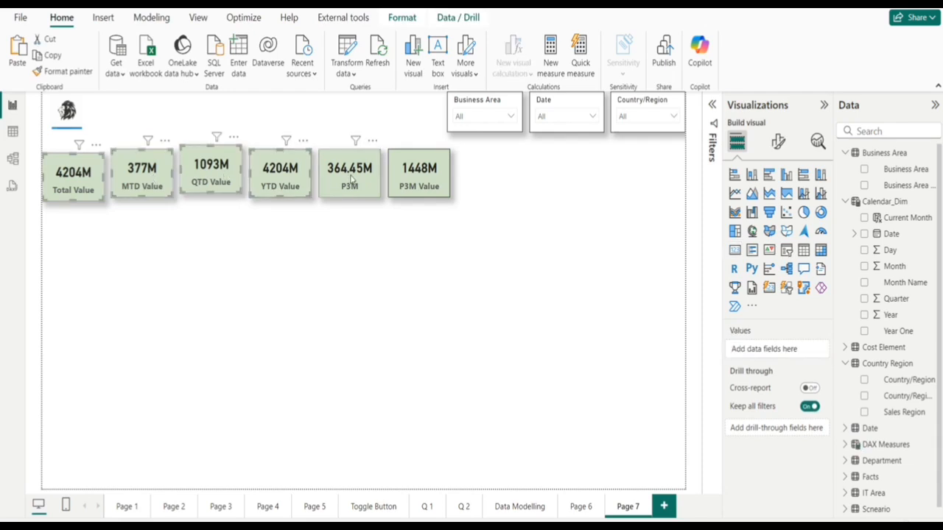
ctrl+click(350, 185)
ctrl+click(425, 187)
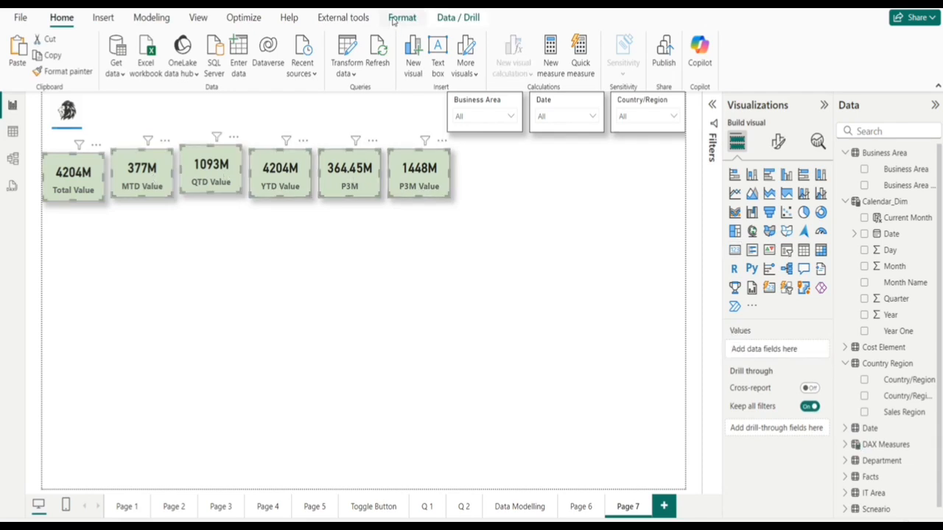
click(401, 17)
click(266, 52)
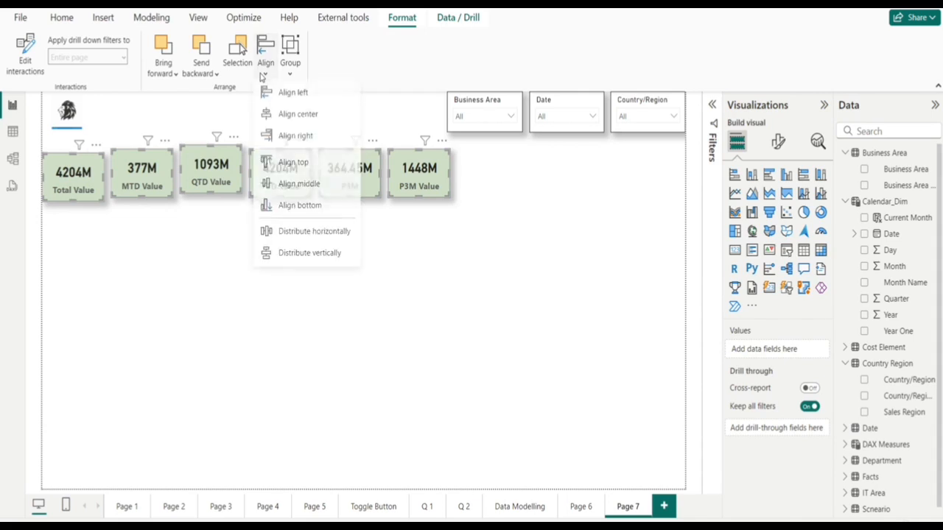
click(311, 234)
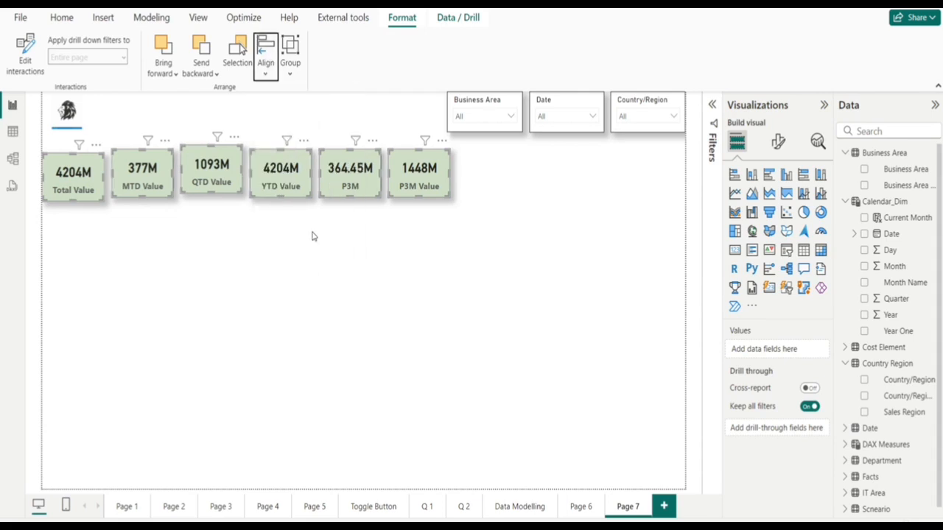
- Align the six selected KPI cards to the top and deselect them
click(271, 75)
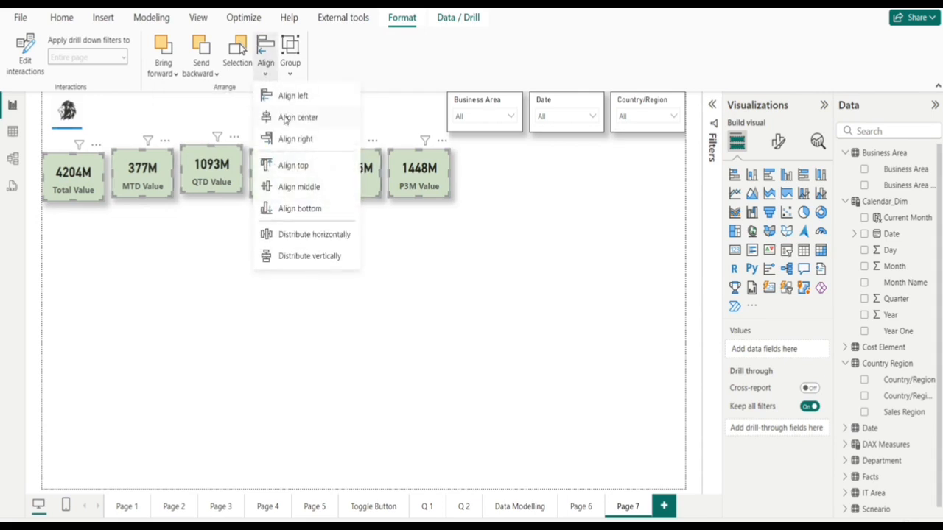
click(293, 165)
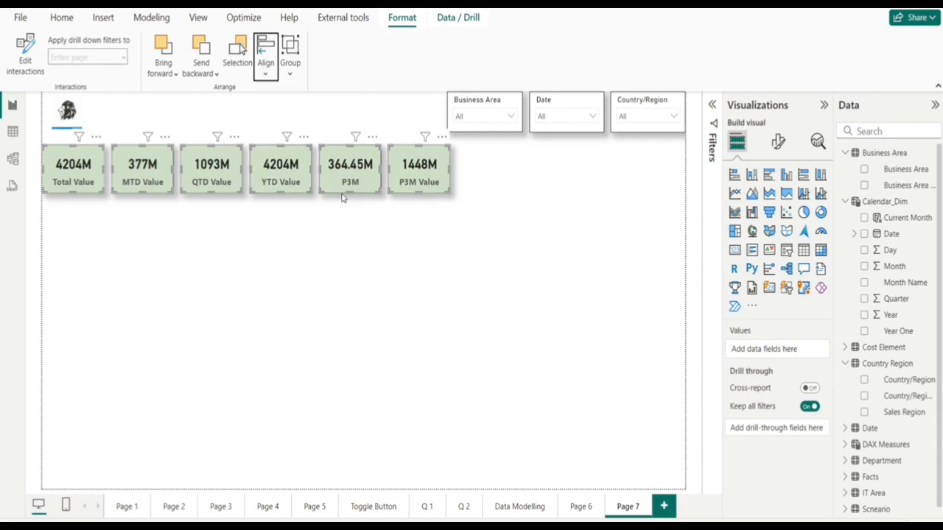
click(332, 268)
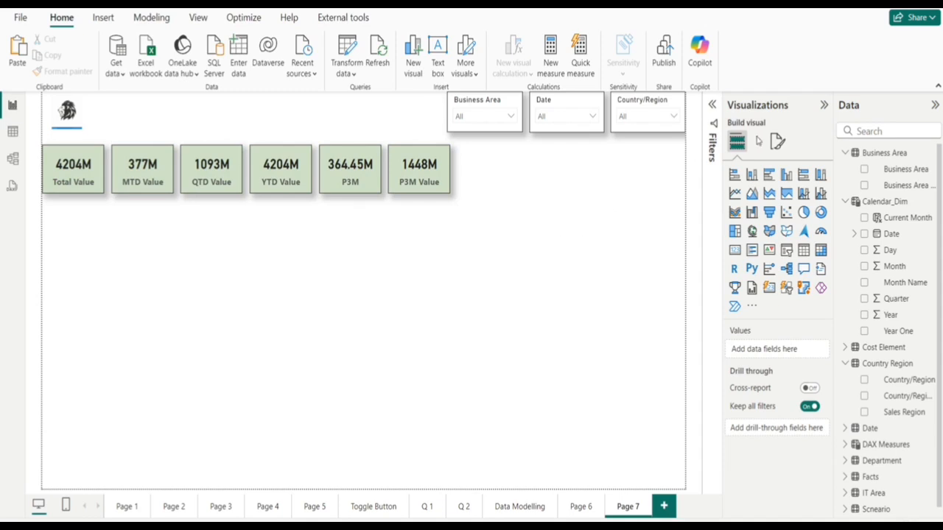
- Set the report page's wallpaper color to light blue
click(778, 143)
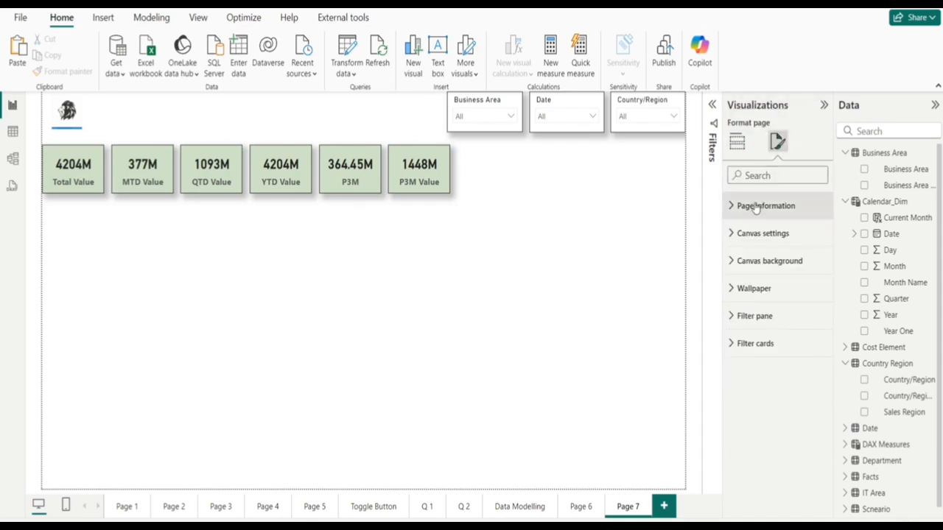
click(764, 288)
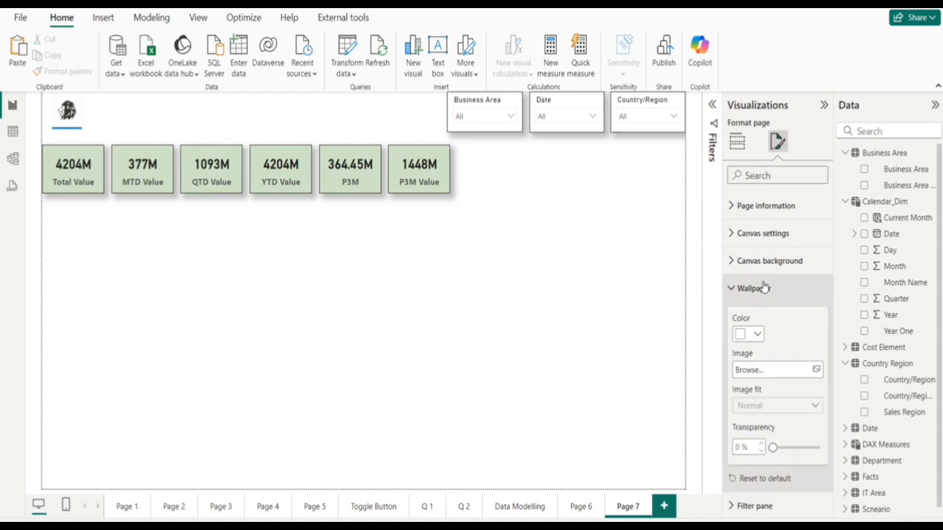
click(758, 335)
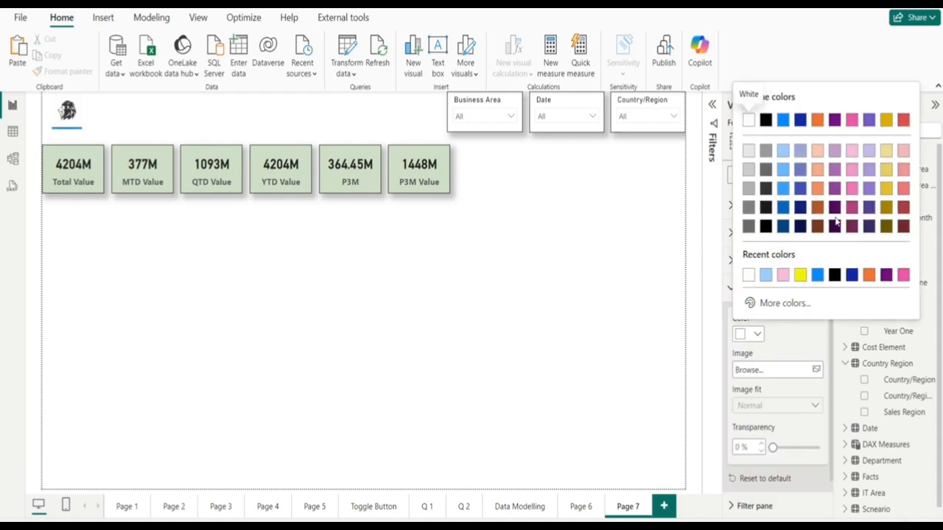
click(785, 153)
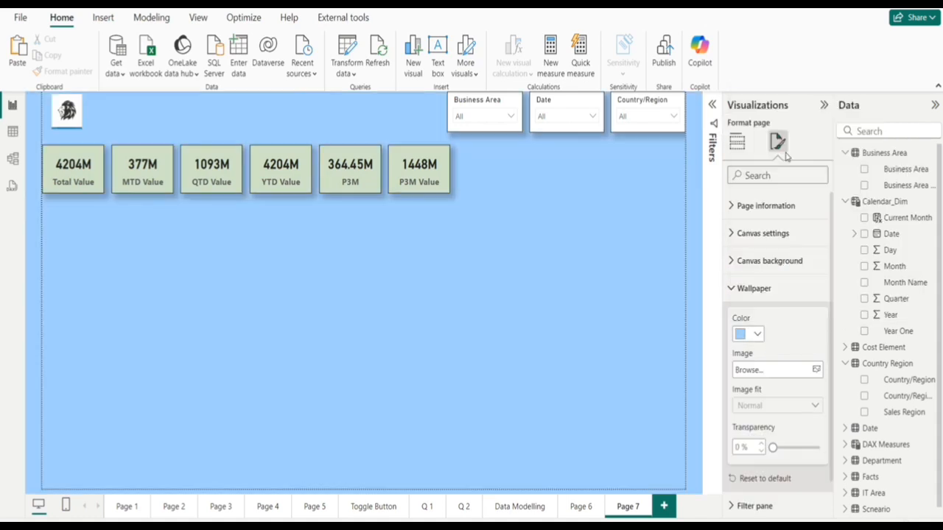
- Change the page wallpaper color to the lightest gray theme shade and return to the canvas
click(759, 335)
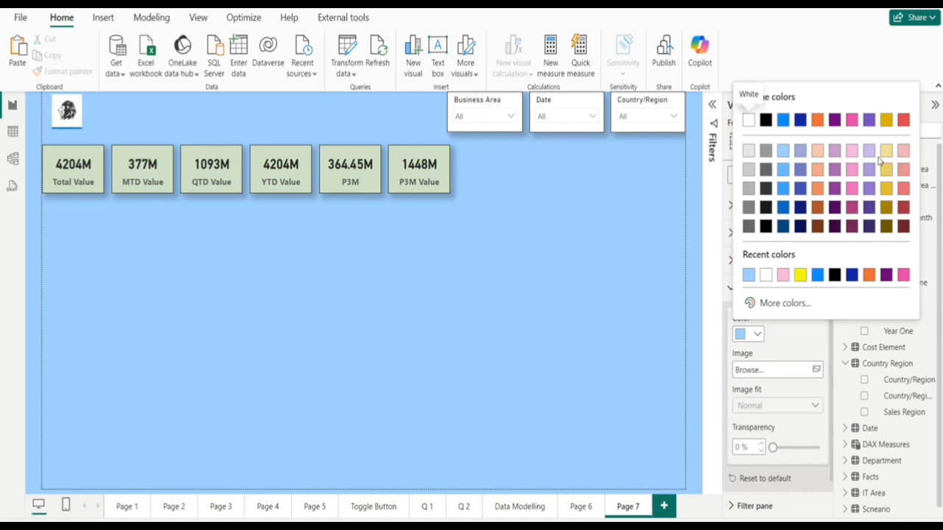
click(749, 151)
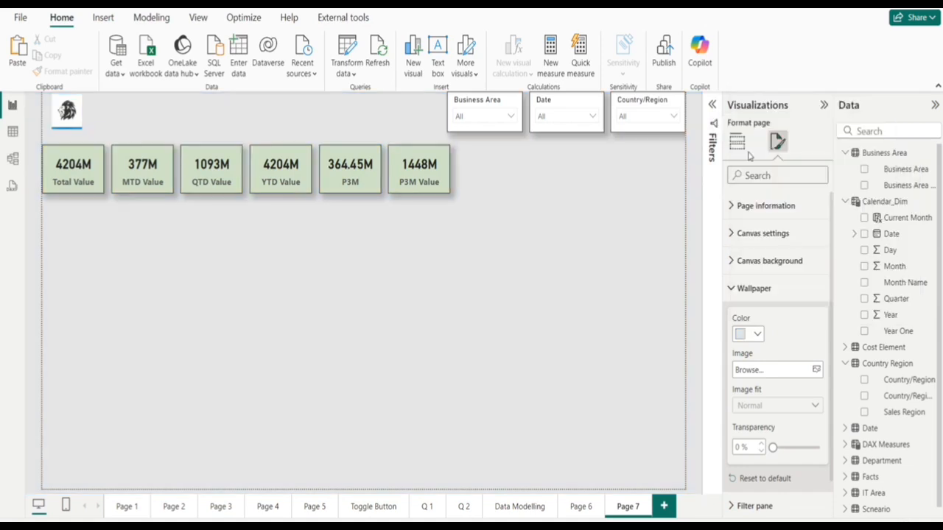
click(624, 206)
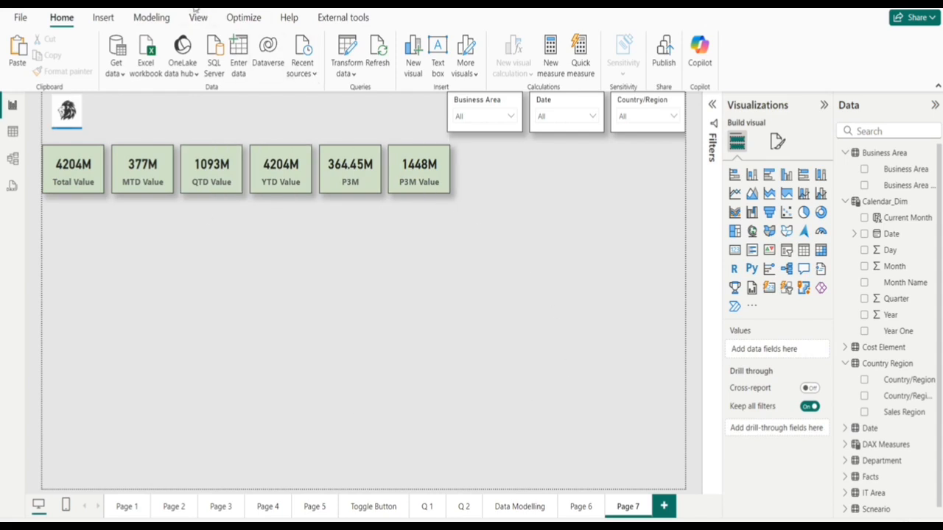
- Insert a rectangle shape and stretch it across the page's upper edge as a header band as tall as the slicers
click(107, 17)
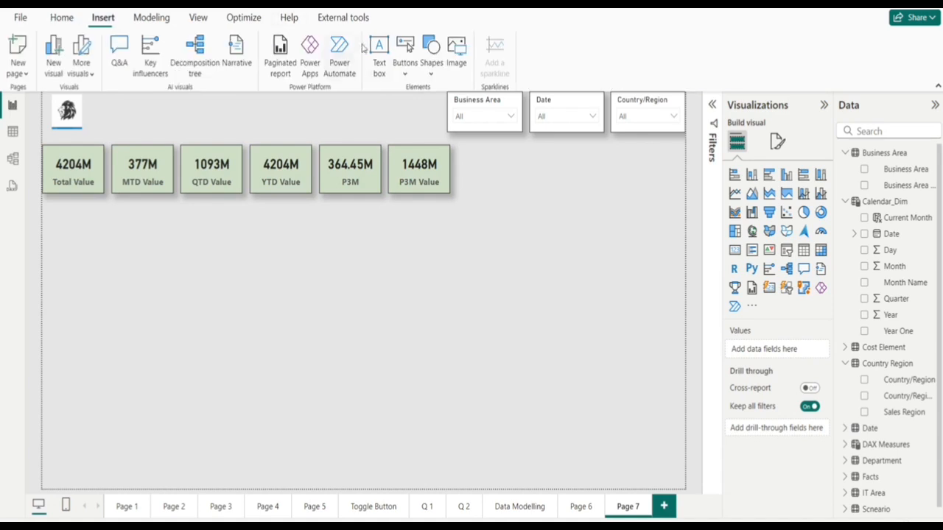
click(431, 60)
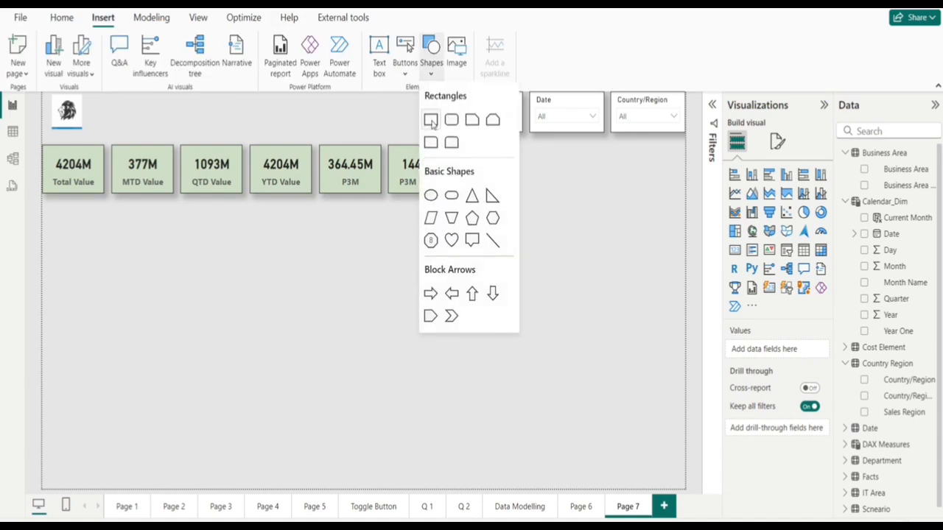
click(431, 122)
drag(117, 273, 50, 112)
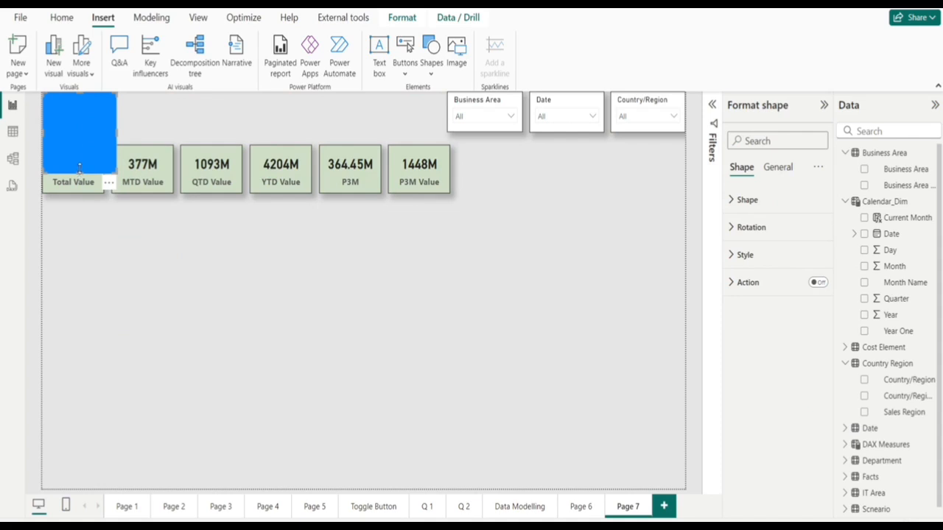
drag(79, 168, 685, 110)
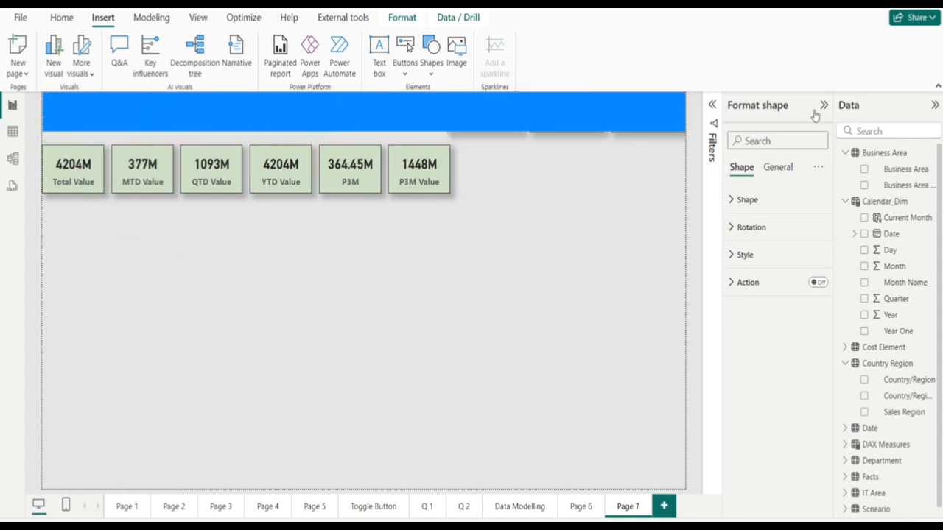
- Set the header rectangle's fill color to white
click(778, 170)
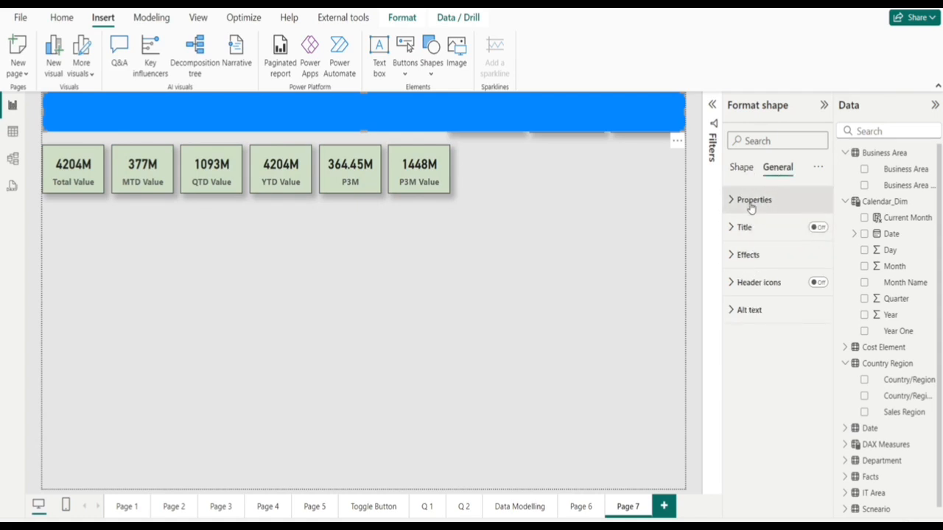
click(740, 169)
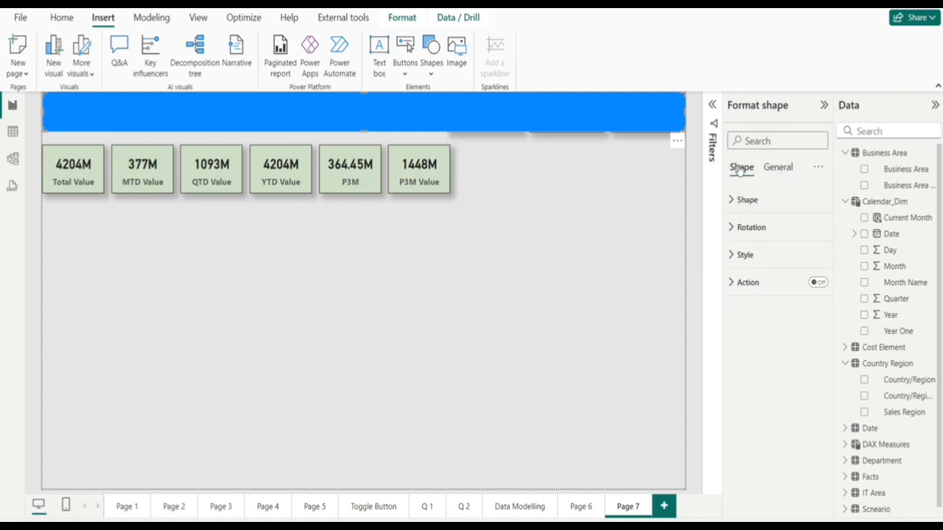
click(745, 258)
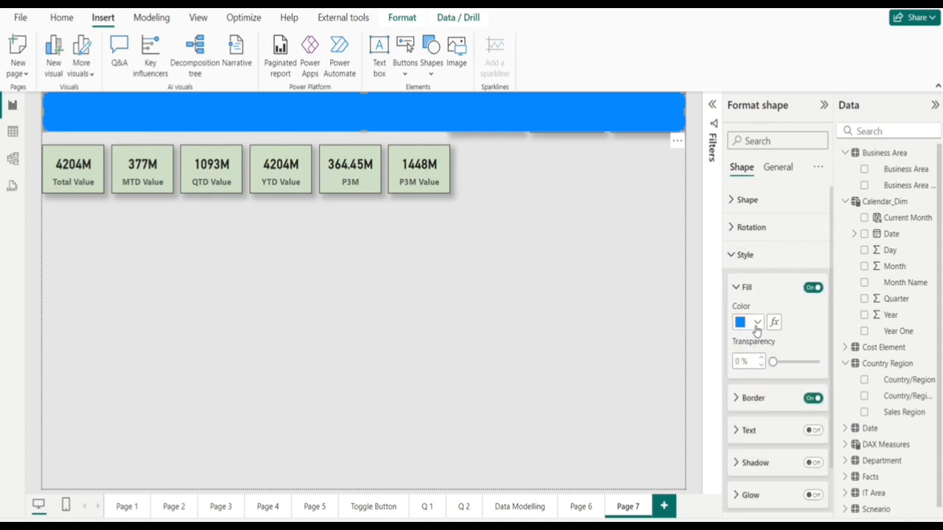
click(757, 328)
click(785, 266)
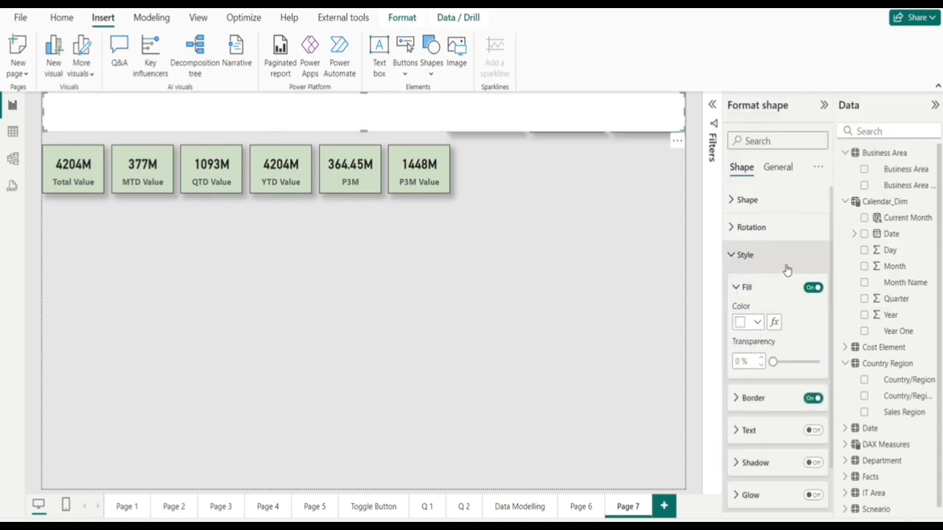
- Send the header rectangle to the back, behind the logo and slicers, and deselect it
click(400, 18)
click(203, 69)
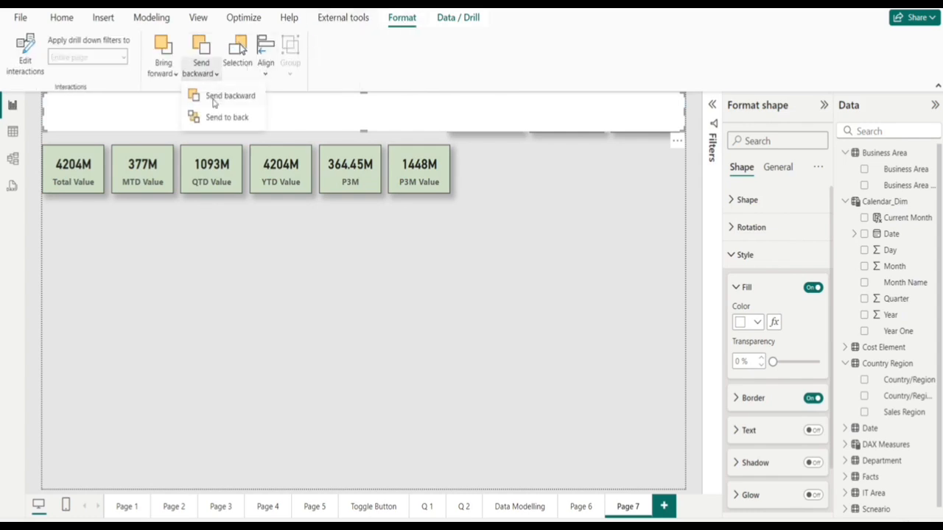
click(224, 117)
click(507, 168)
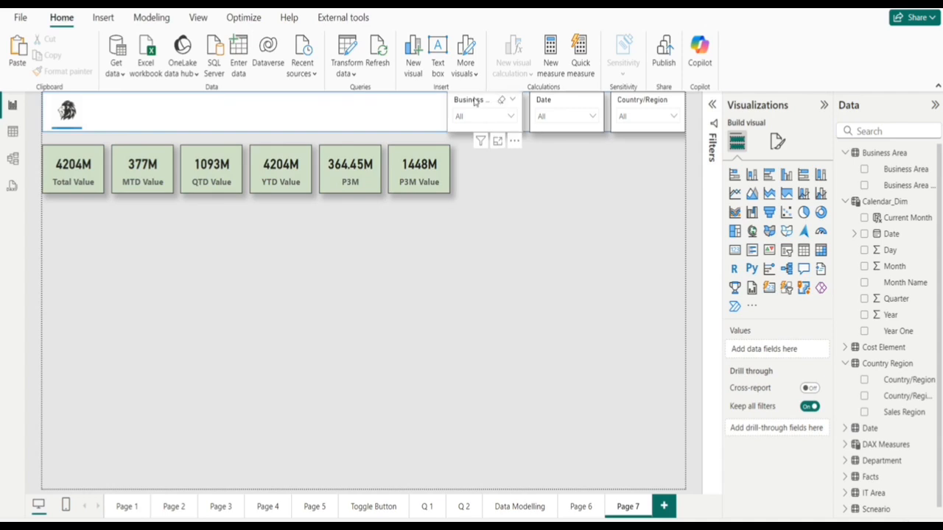
- Set the header rectangle's border color to white (#FFFFFF) and deselect it
click(374, 114)
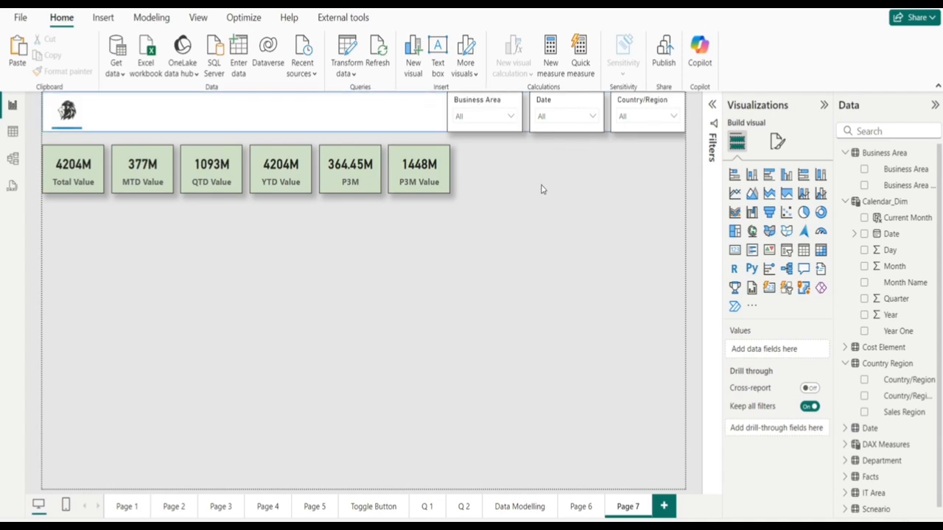
click(373, 114)
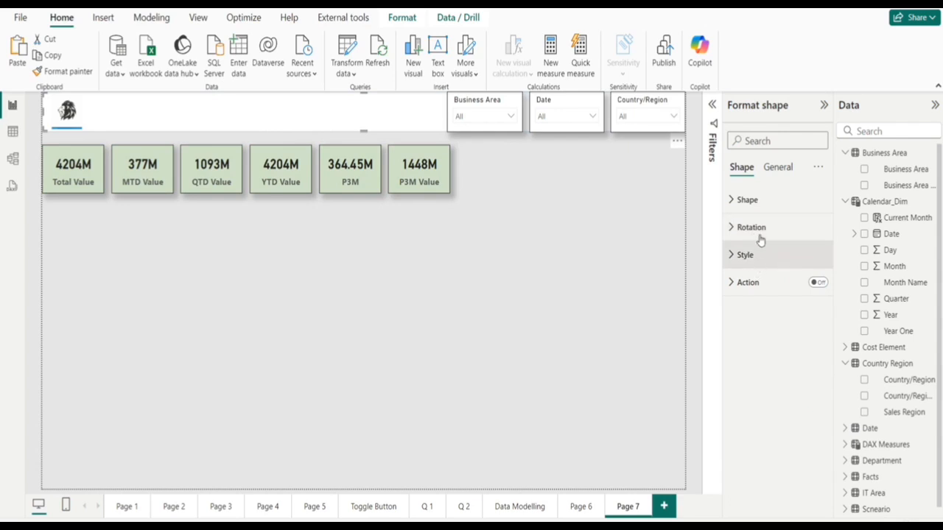
click(745, 254)
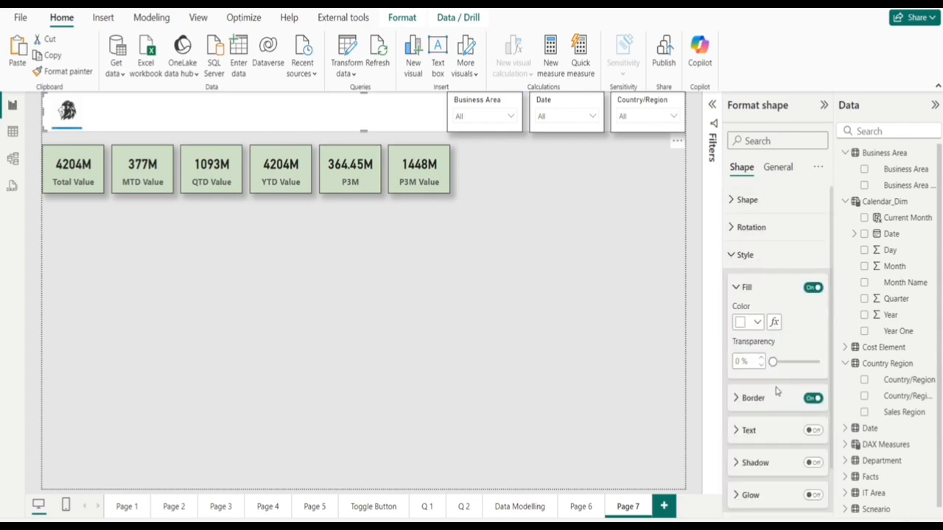
click(753, 398)
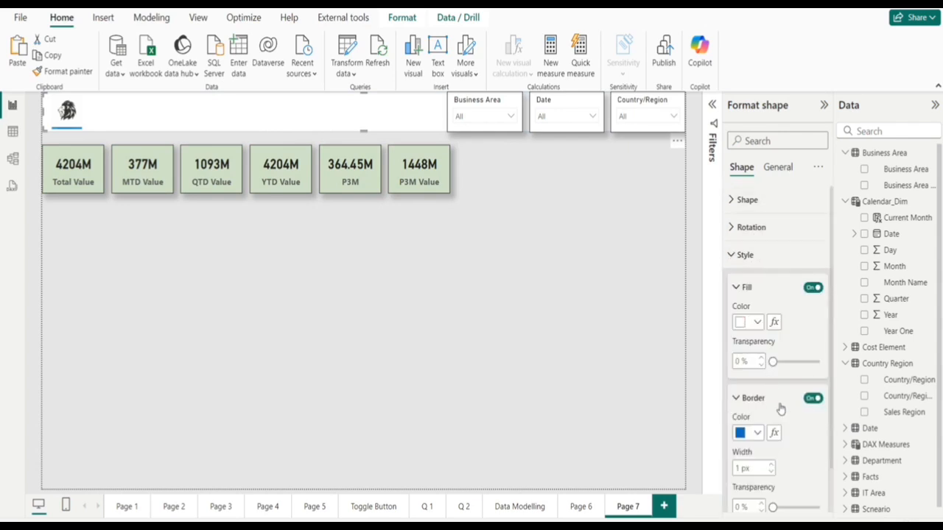
click(756, 437)
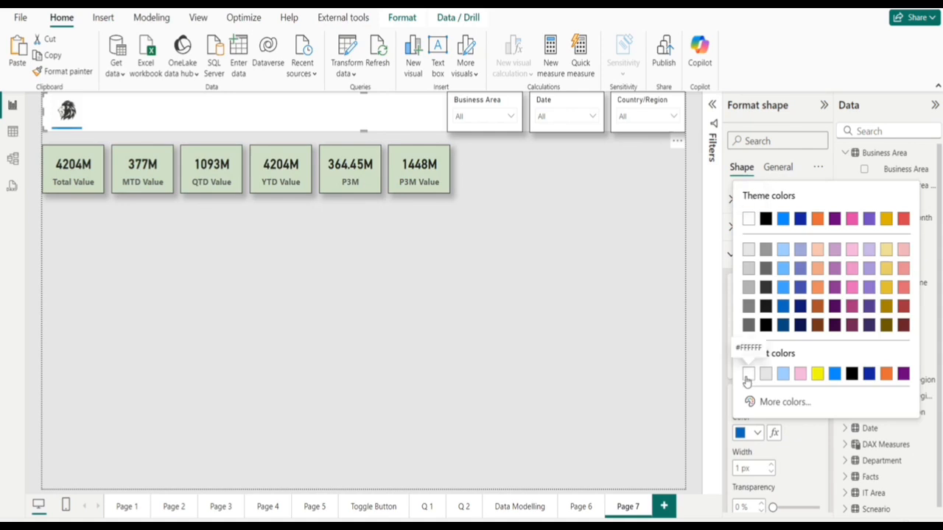
click(745, 375)
click(606, 263)
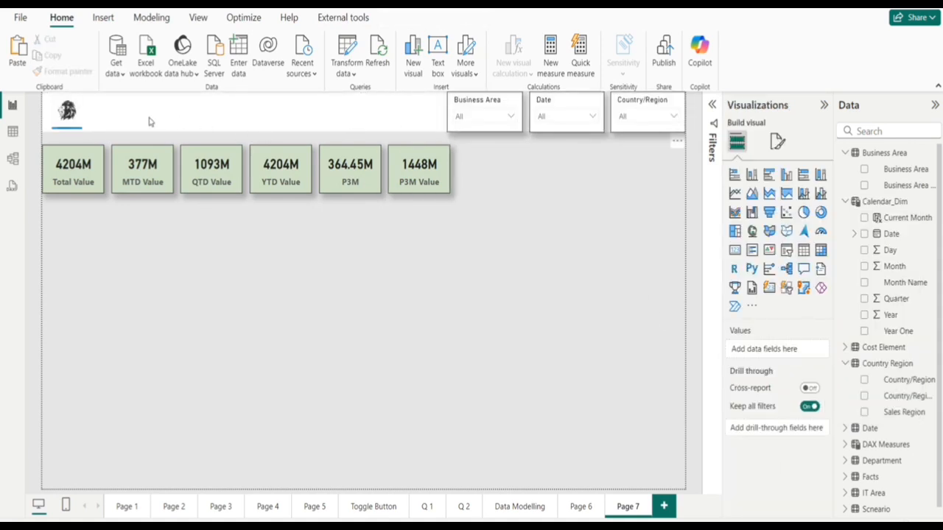
- Turn on the visual border for the lion logo image and deselect it
click(78, 112)
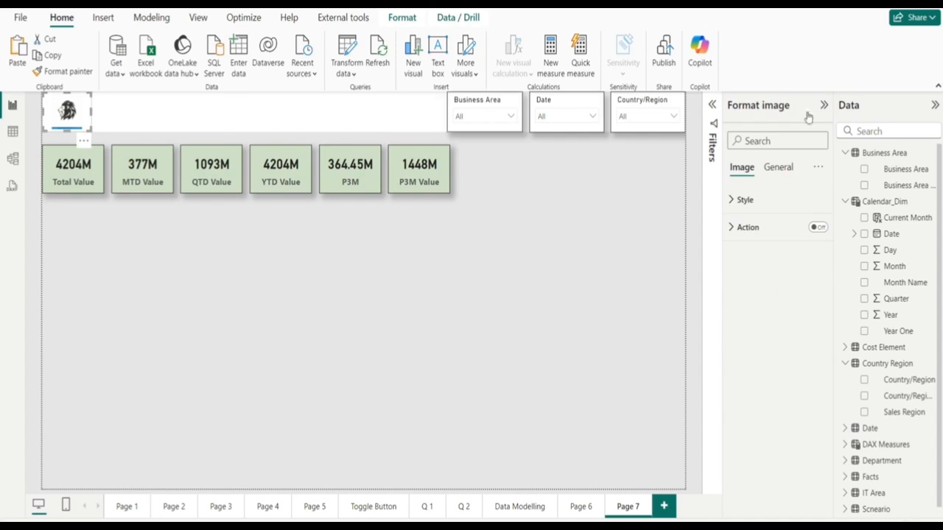
click(776, 169)
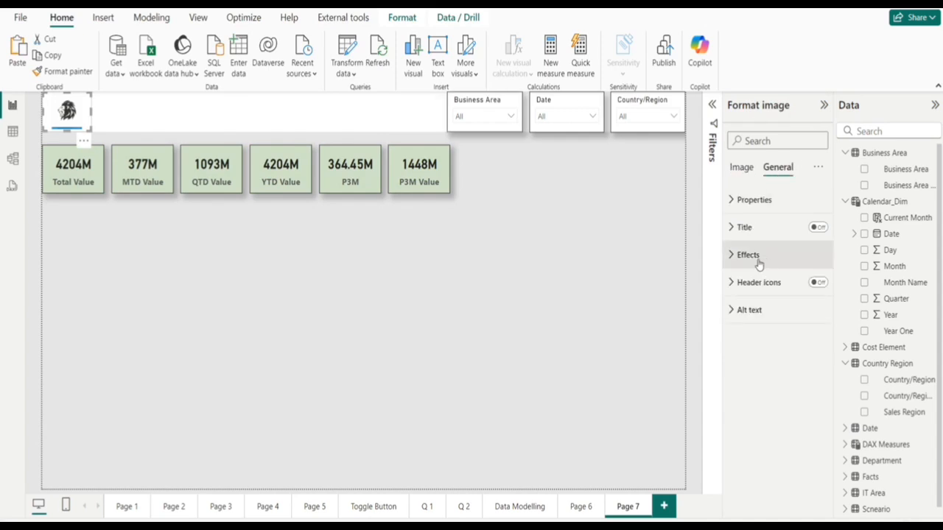
click(760, 258)
click(813, 398)
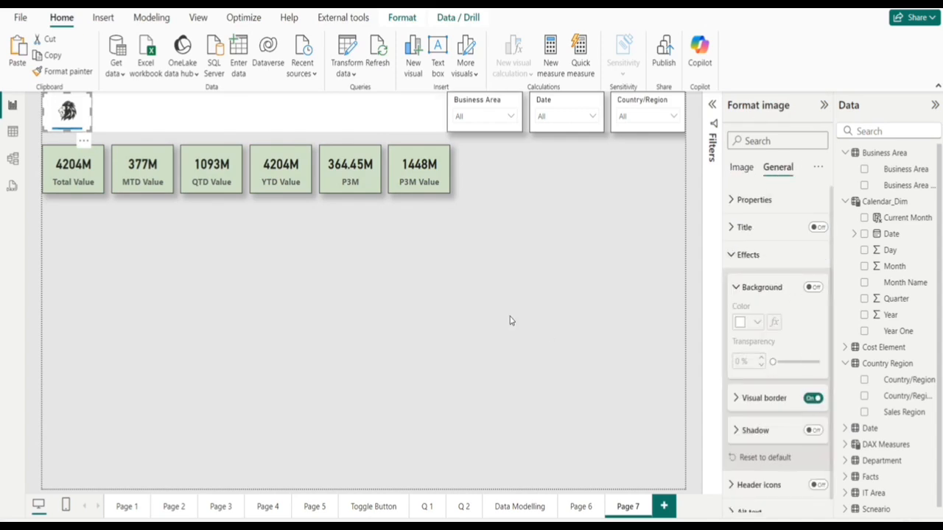
click(490, 308)
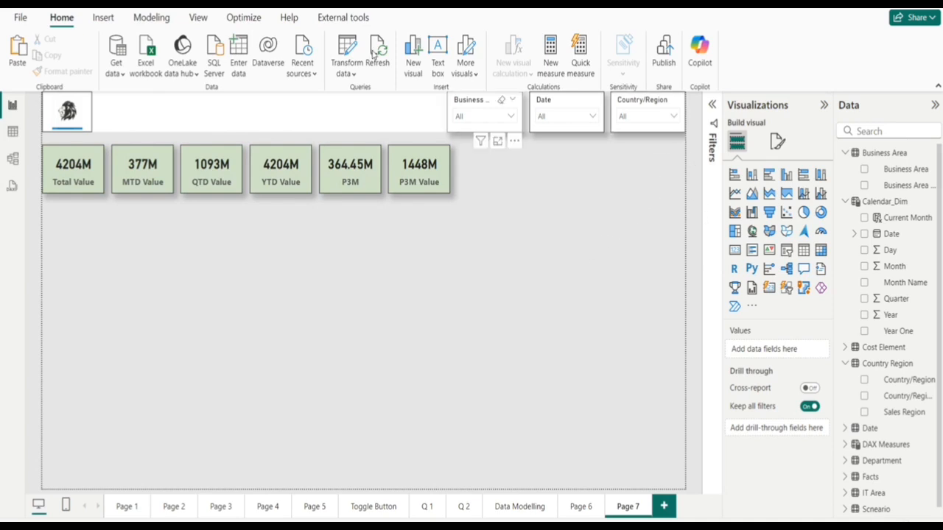
- Set the report's page view to Fit to width
click(199, 16)
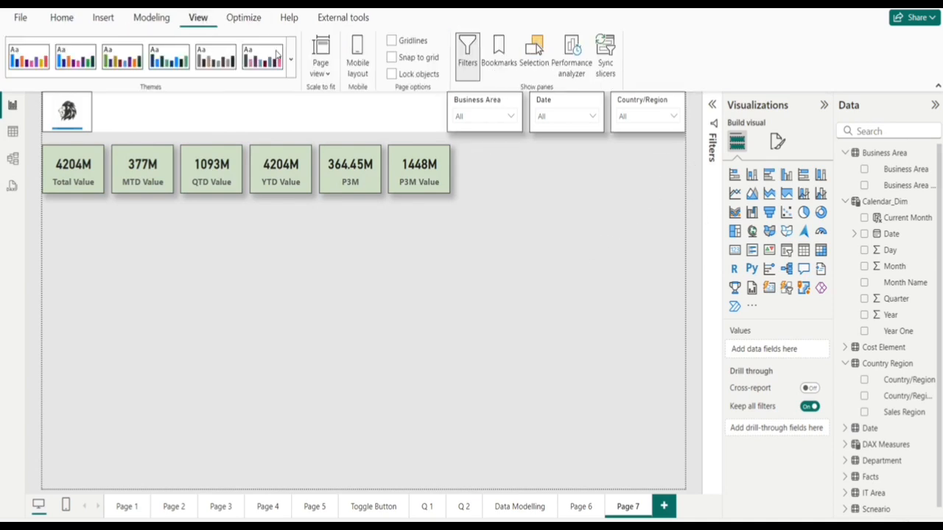
click(321, 65)
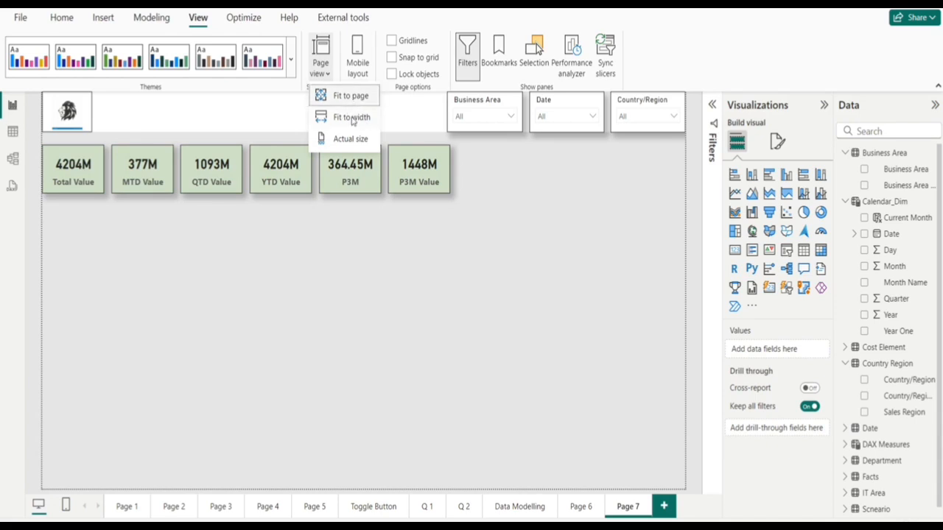
click(352, 120)
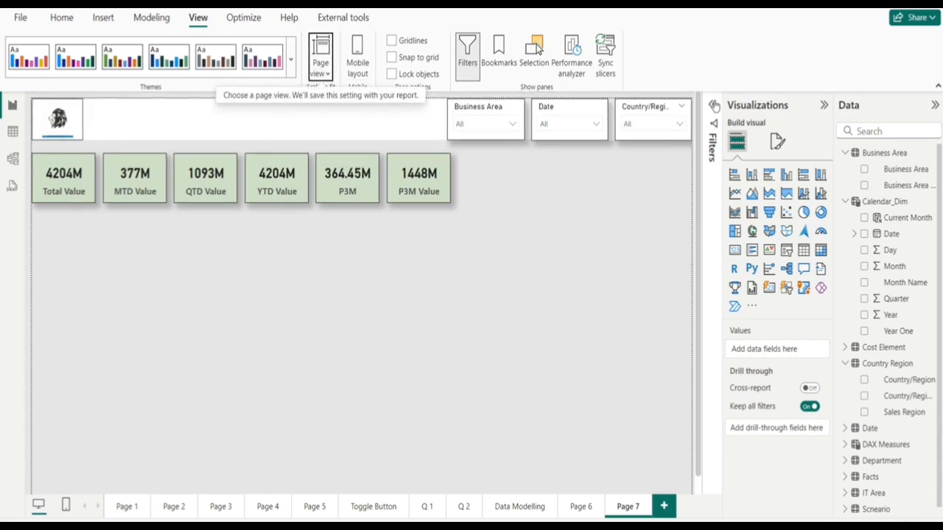
mouse_move(699, 108)
mouse_down()
mouse_move(701, 192)
mouse_move(695, 97)
mouse_up()
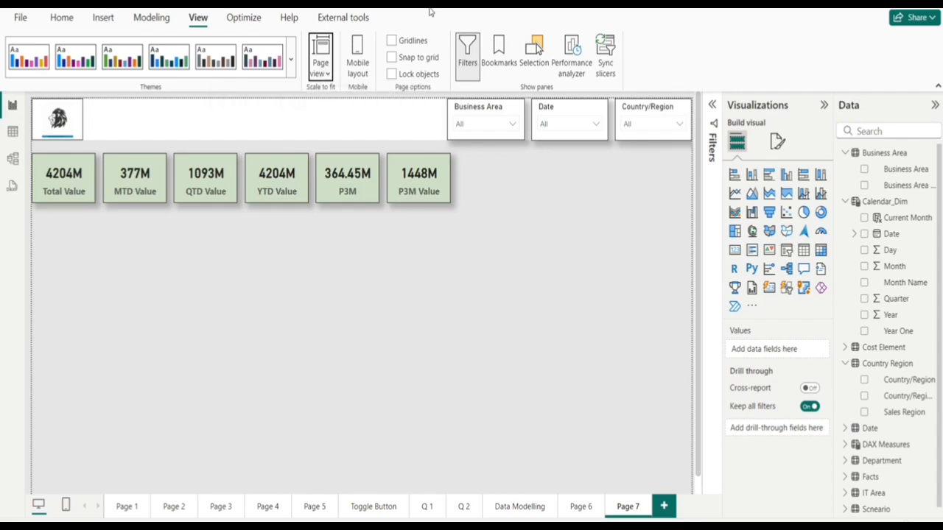
- Try the Actual size page view and switch back to Fit to width
click(323, 73)
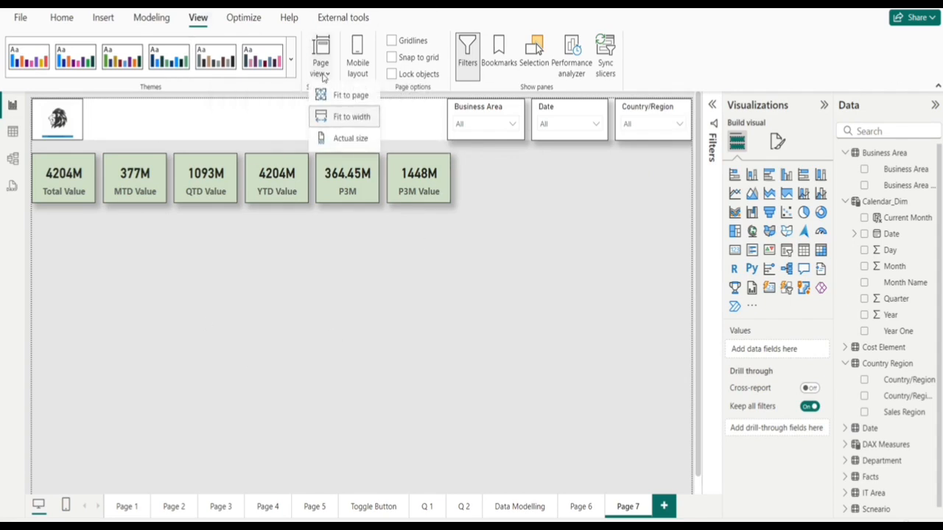
click(352, 139)
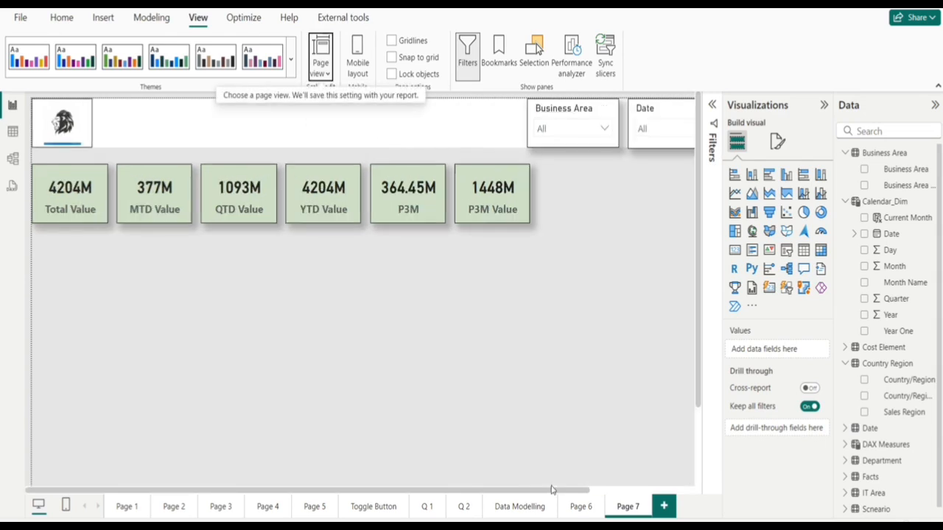
mouse_move(540, 491)
mouse_down()
mouse_move(646, 492)
mouse_move(539, 492)
mouse_up()
click(326, 76)
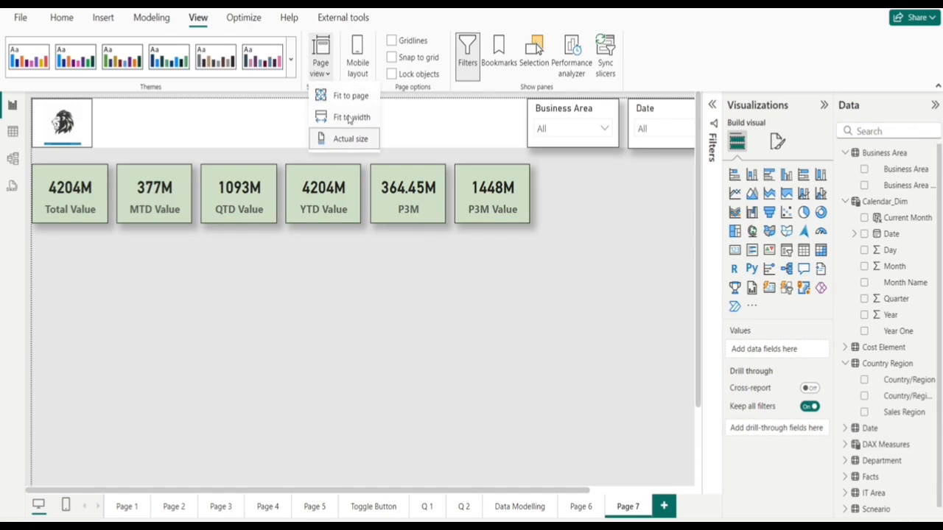
click(349, 118)
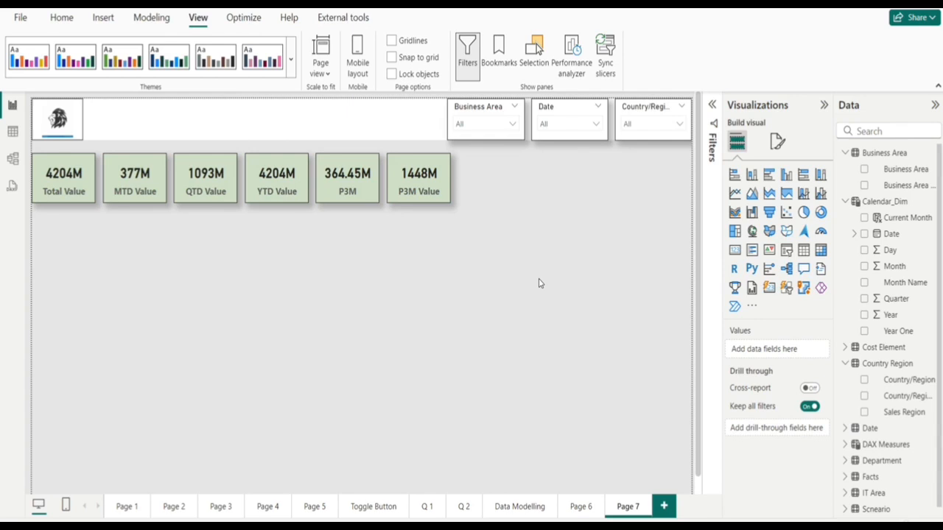
- Try a larger canvas by collapsing the Visualizations and Data panes and the ribbon, and restore them all
click(824, 105)
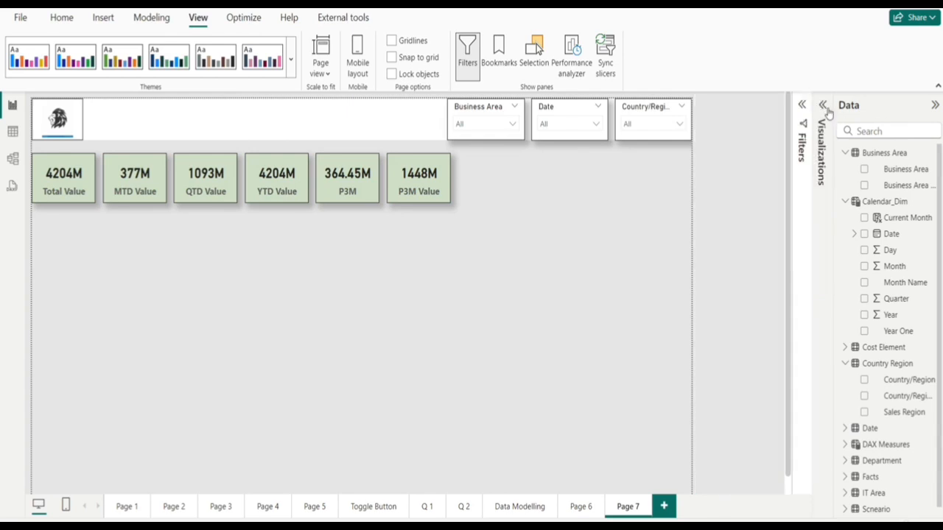
click(934, 106)
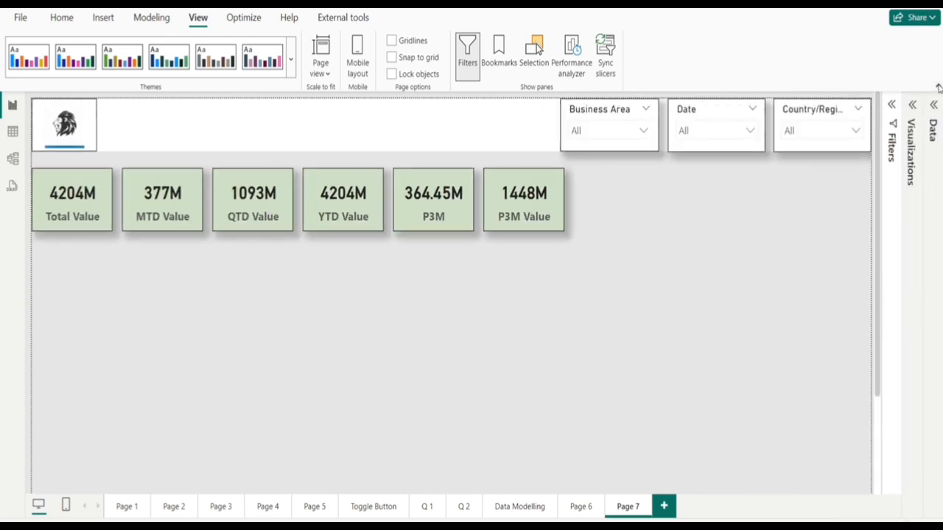
click(937, 87)
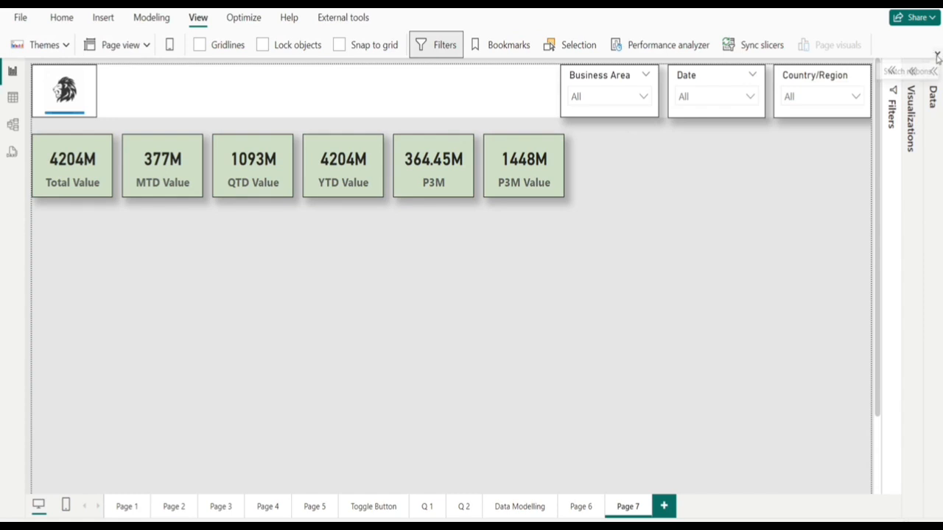
click(936, 55)
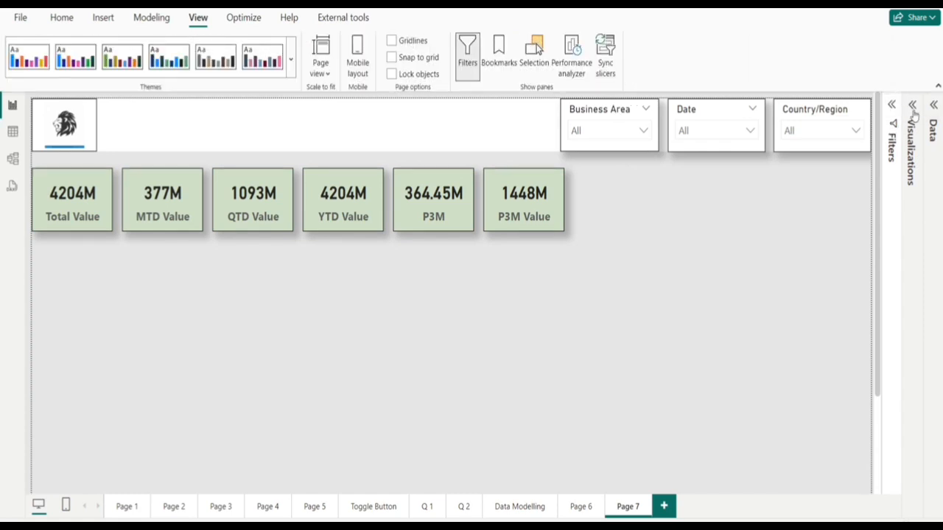
click(913, 107)
click(934, 105)
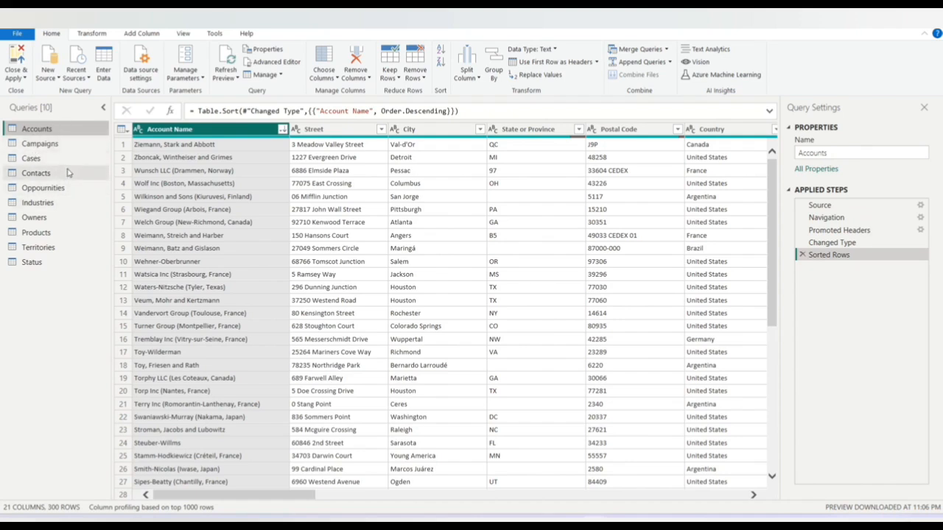
- Look through the Campaigns, Cases and Contacts queries and examine the columns of the Accounts query
right_click(33, 150)
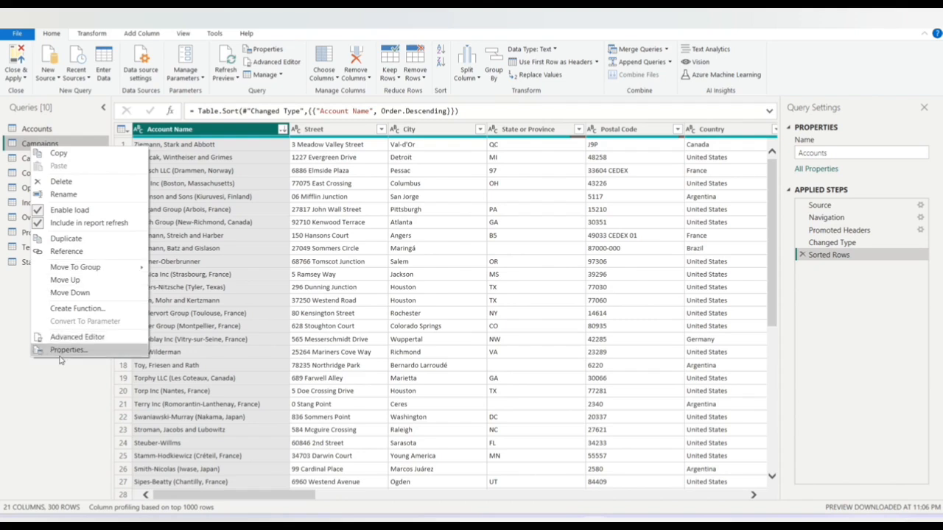
click(80, 386)
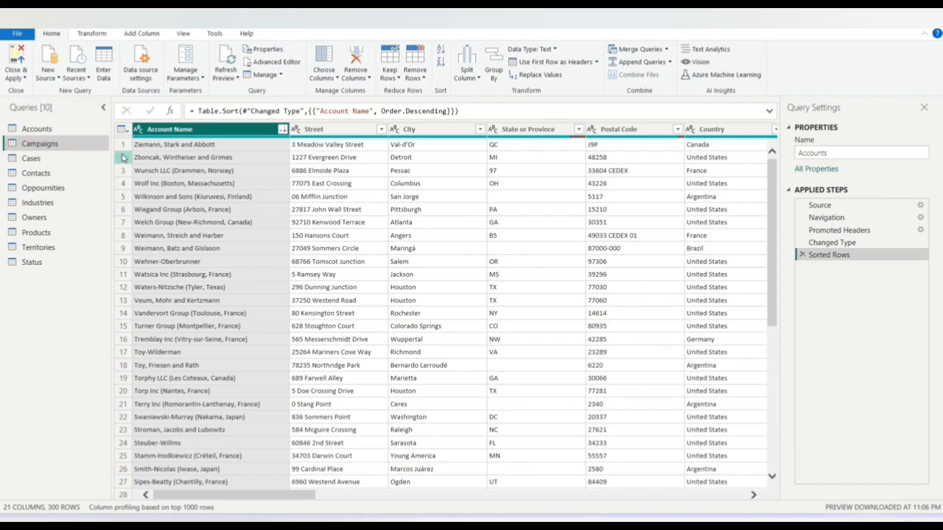
click(61, 130)
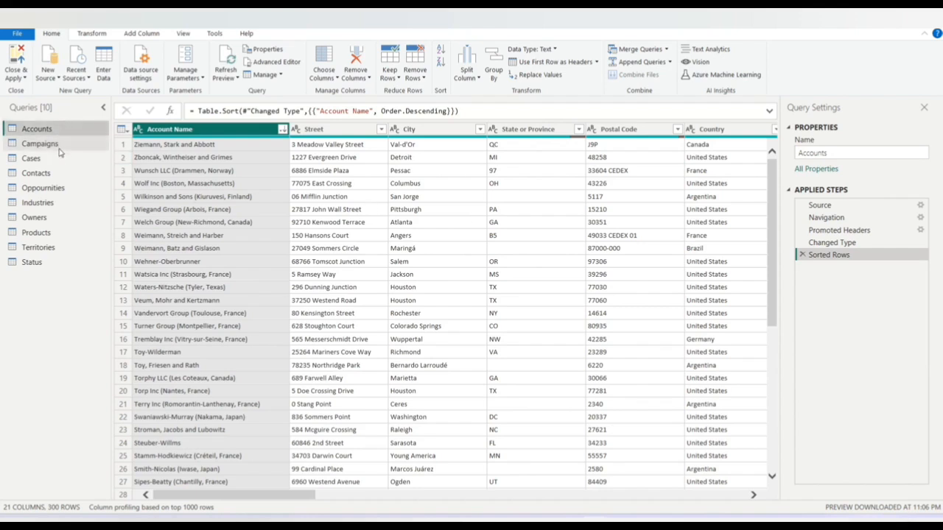
click(59, 147)
click(43, 160)
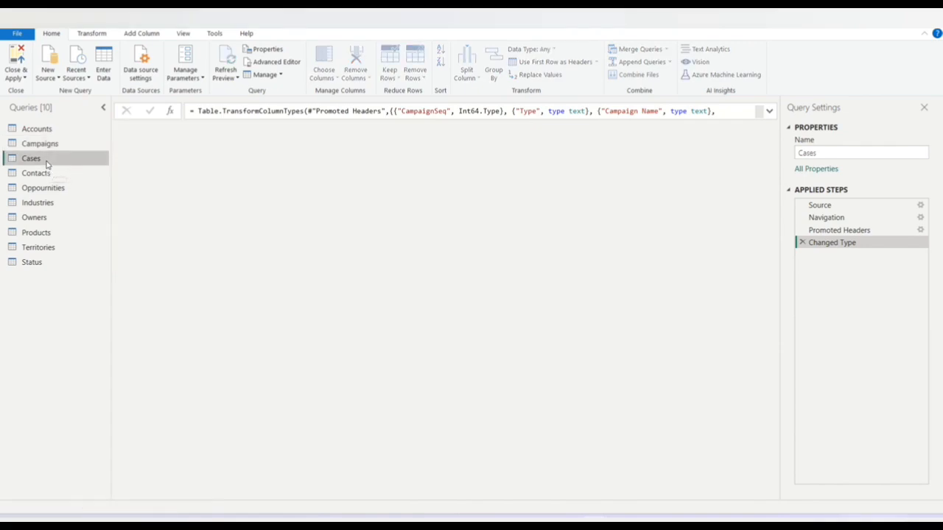
click(47, 173)
click(37, 130)
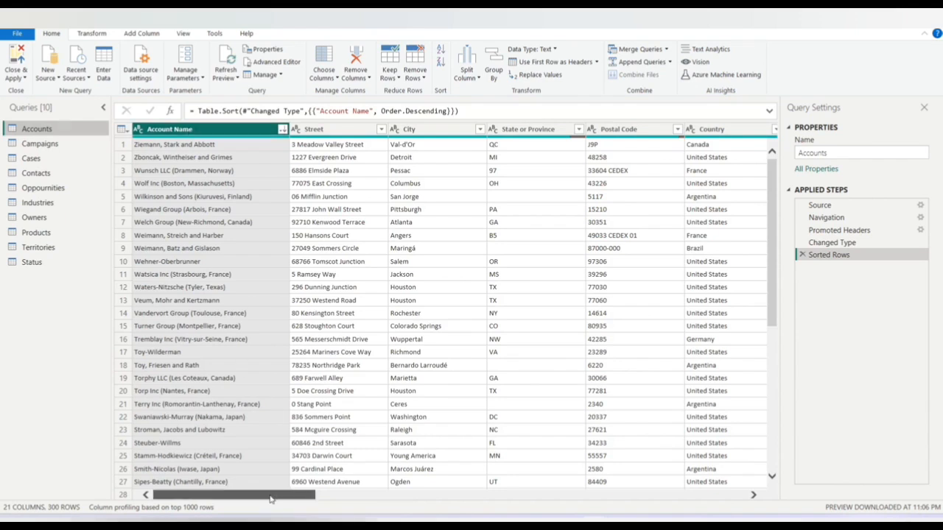
drag(273, 499, 413, 508)
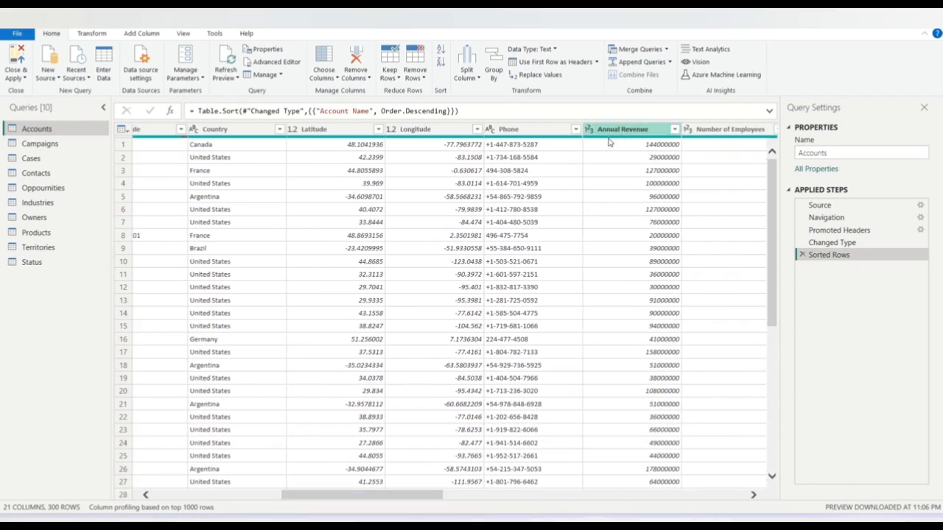
drag(400, 497, 280, 492)
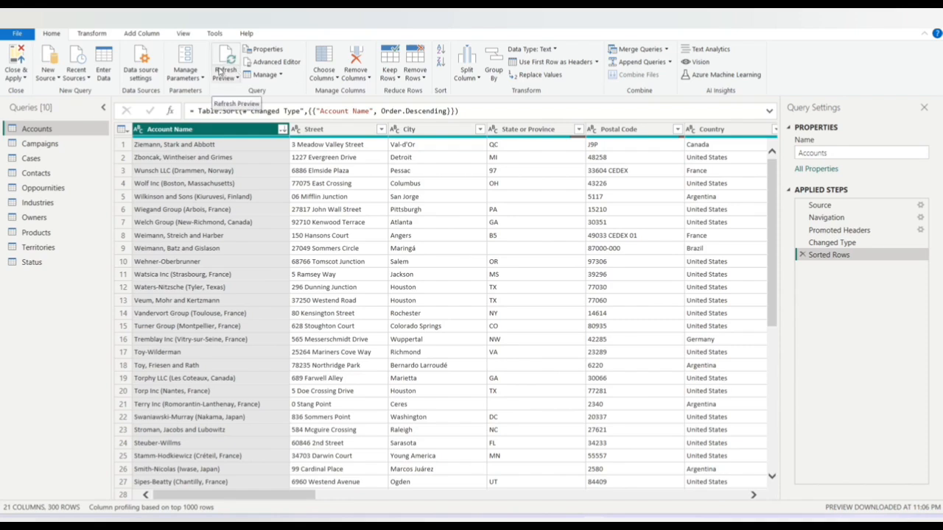
- Select the Account Name column and the Account Number column together in the Accounts query
click(147, 36)
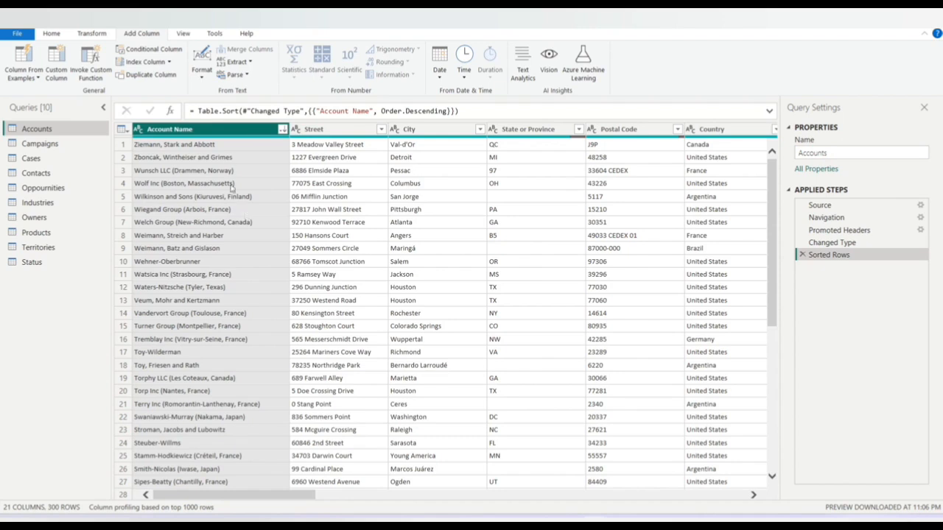
drag(235, 501, 210, 501)
drag(285, 496, 713, 505)
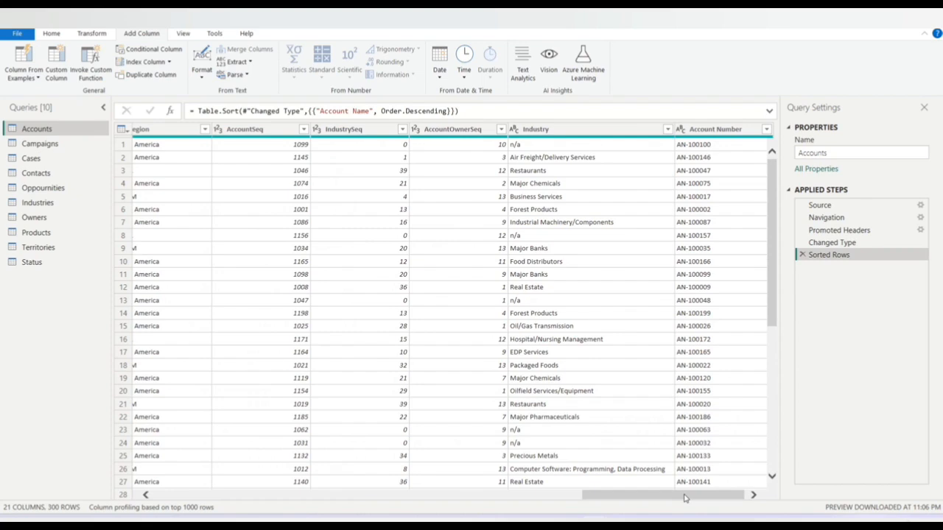
drag(684, 499, 238, 508)
click(236, 132)
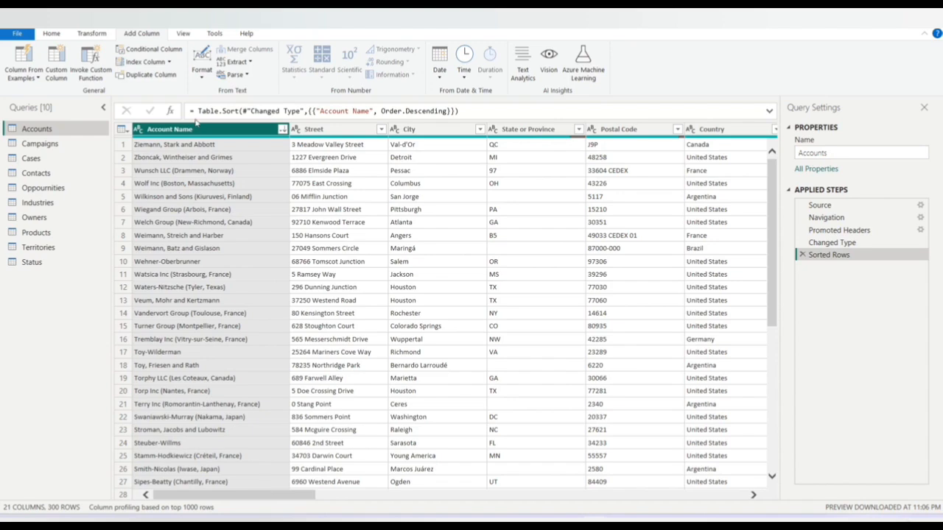
mouse_move(263, 496)
mouse_down()
mouse_move(339, 509)
mouse_move(699, 512)
mouse_up()
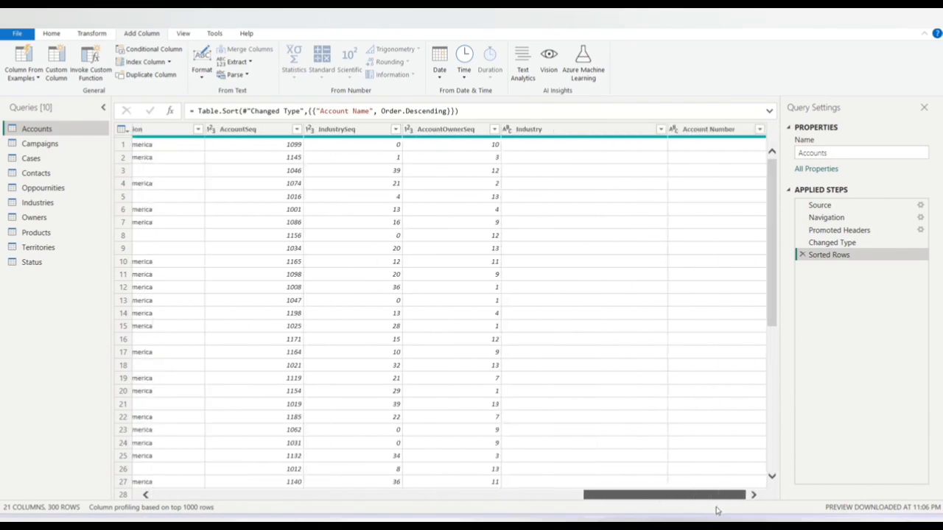
click(707, 132)
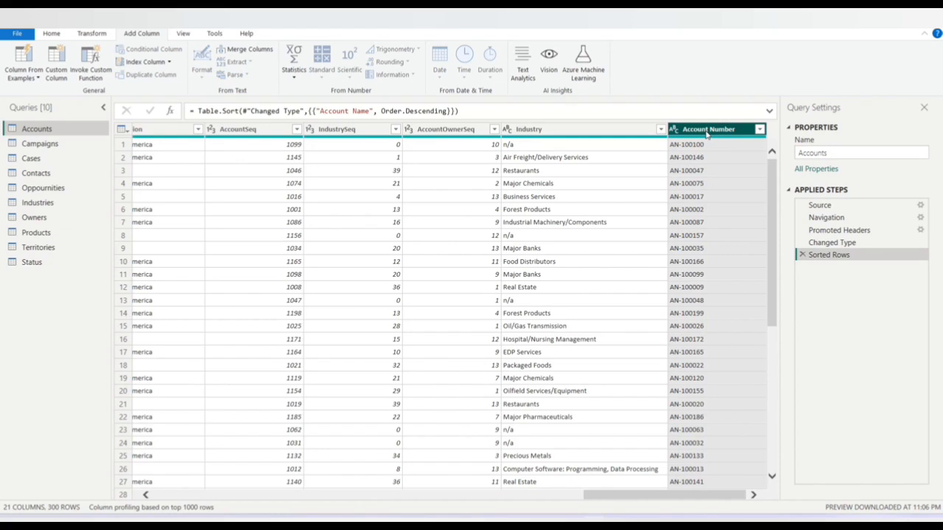
- Add a merged column named Account Details from the selected columns, using a custom space-padded hyphen separator
click(252, 49)
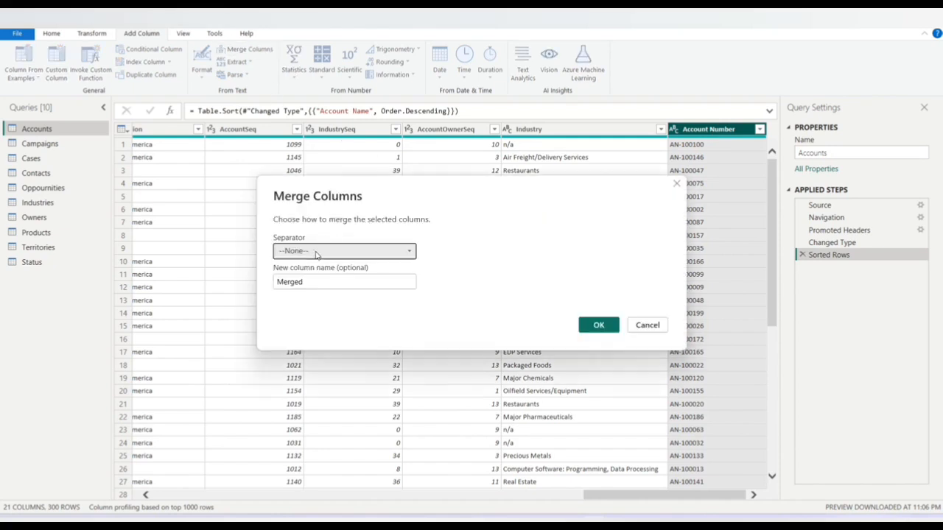
click(316, 252)
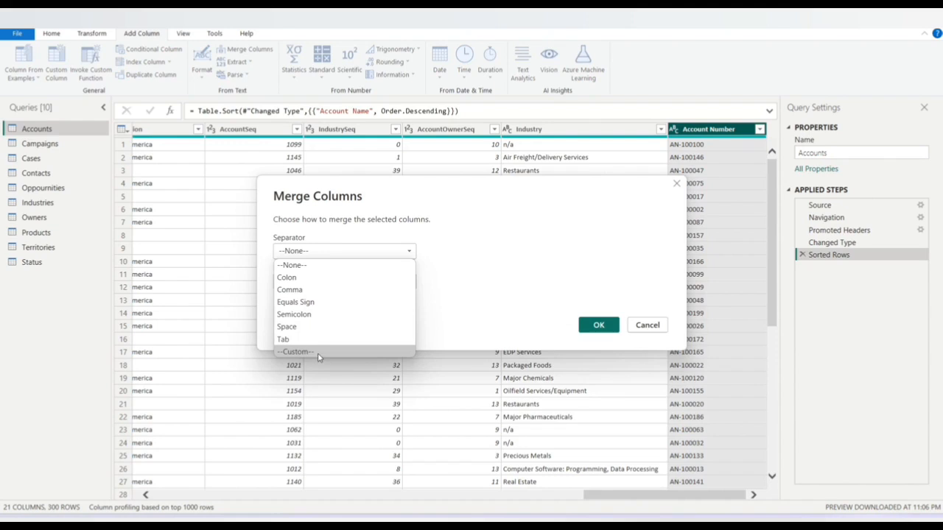
click(319, 353)
click(284, 273)
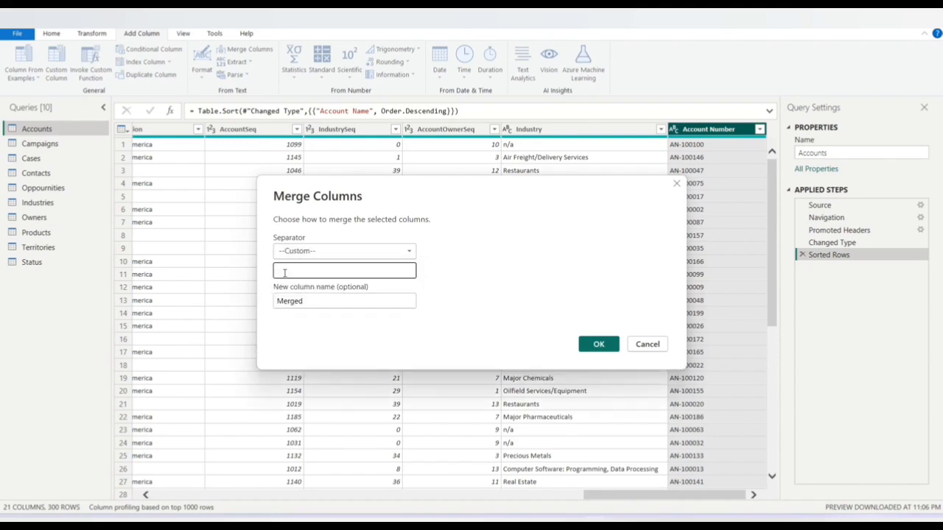
text(-)
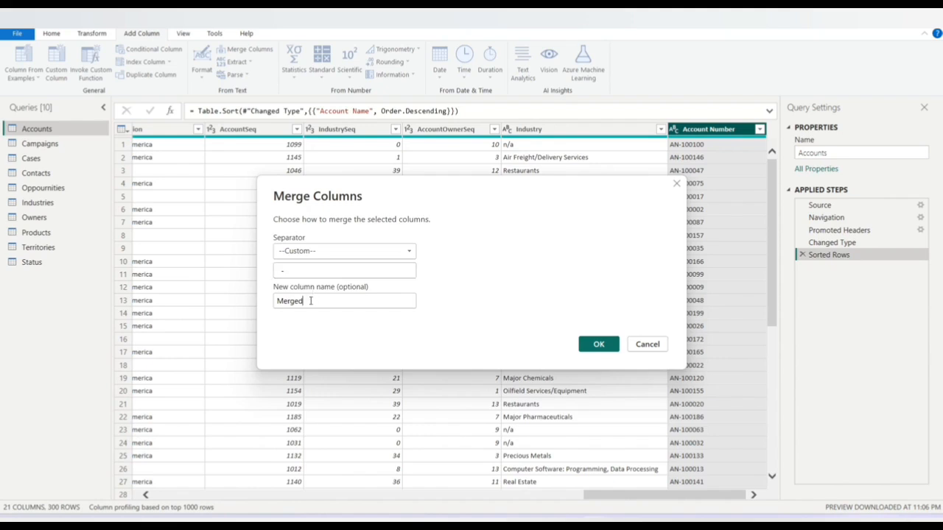
double_click(310, 302)
text(Account Details)
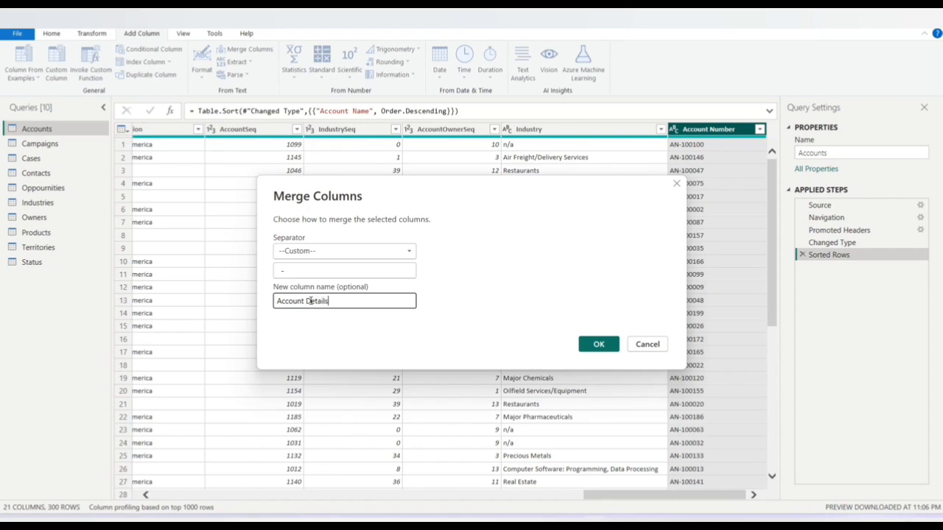
click(598, 344)
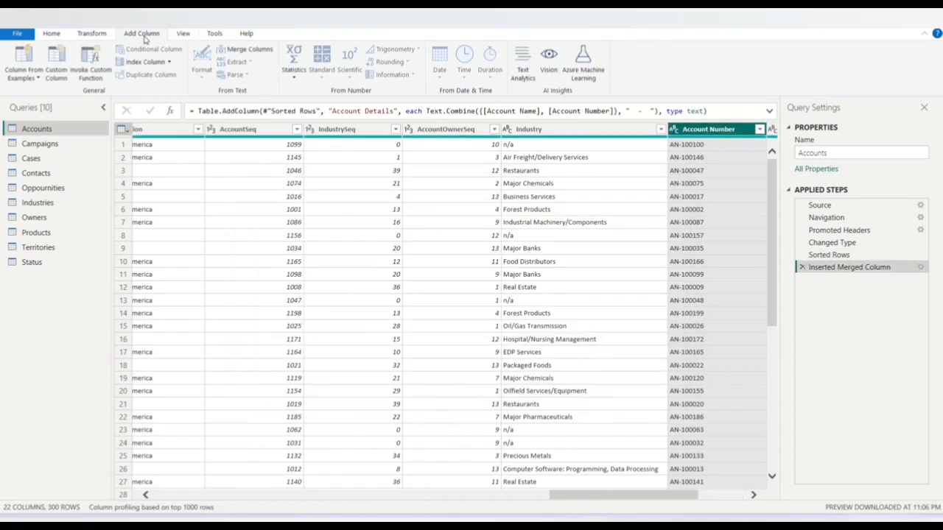
- Compare the Account Details column with Account Name and Account Number, and examine its Text.Combine formula
click(94, 35)
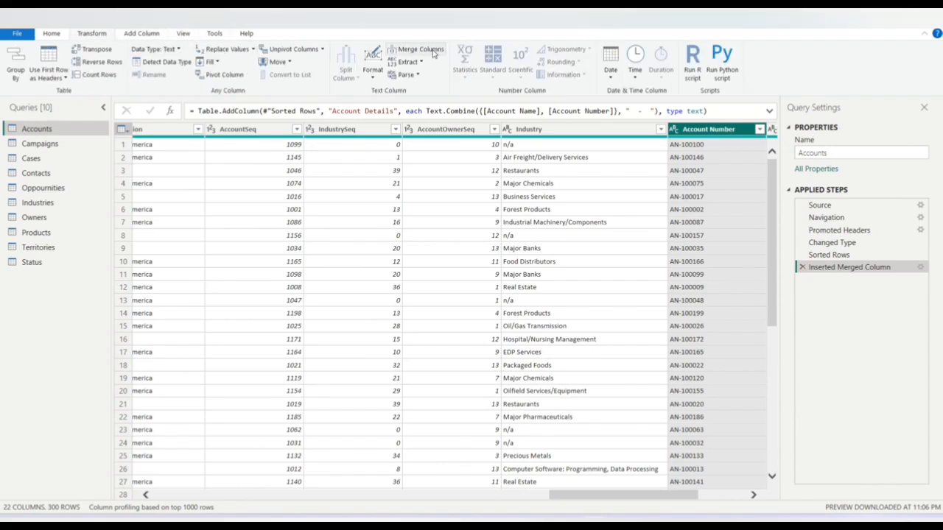
click(142, 34)
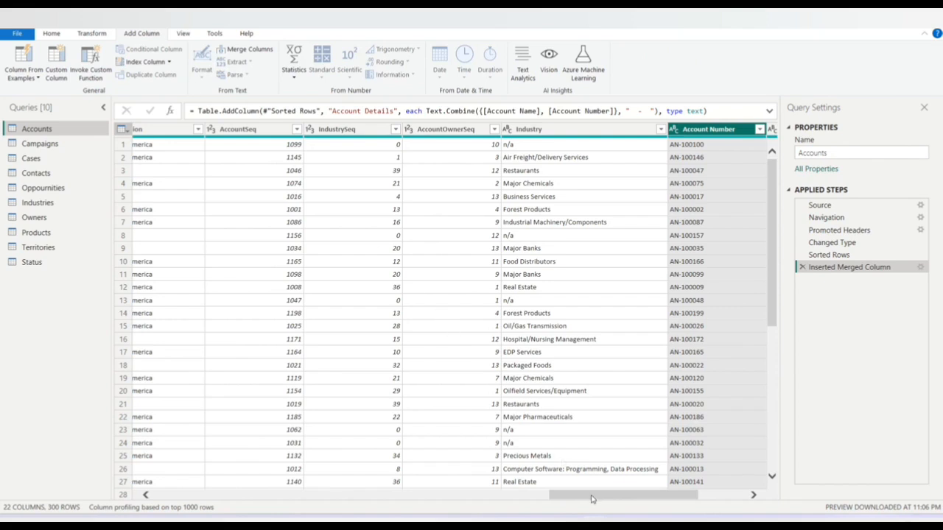
drag(591, 500, 639, 499)
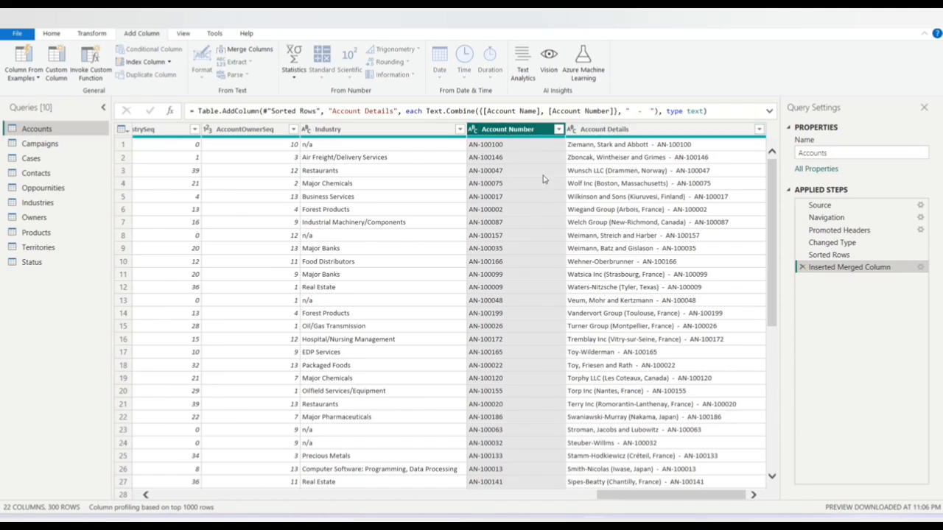
drag(650, 498, 200, 498)
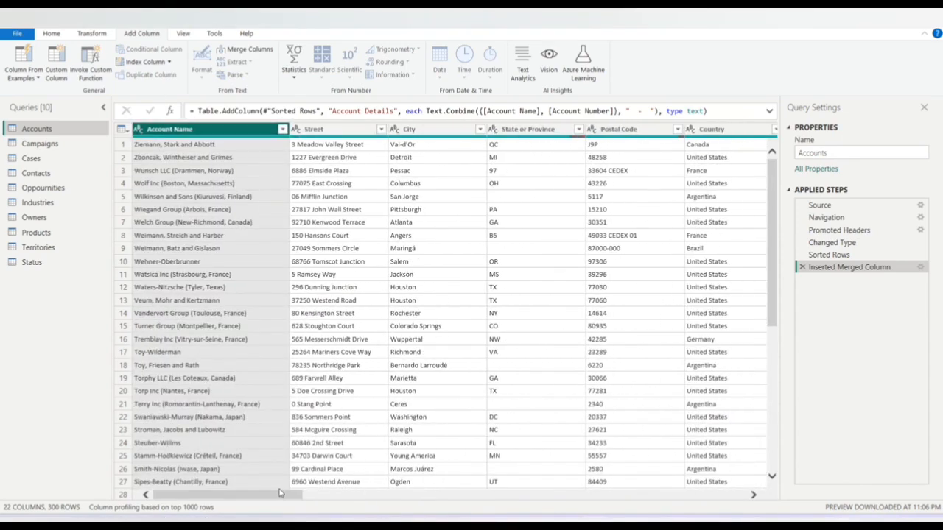
drag(267, 498, 708, 498)
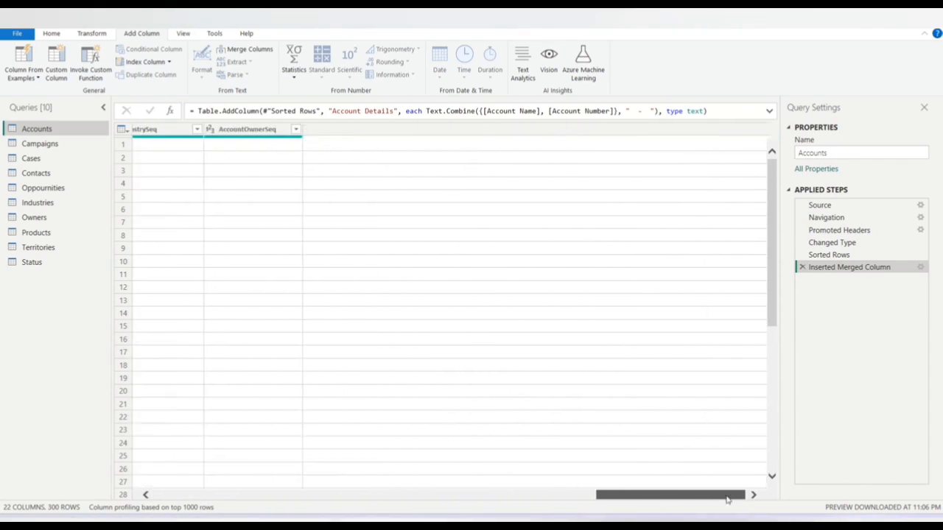
click(681, 129)
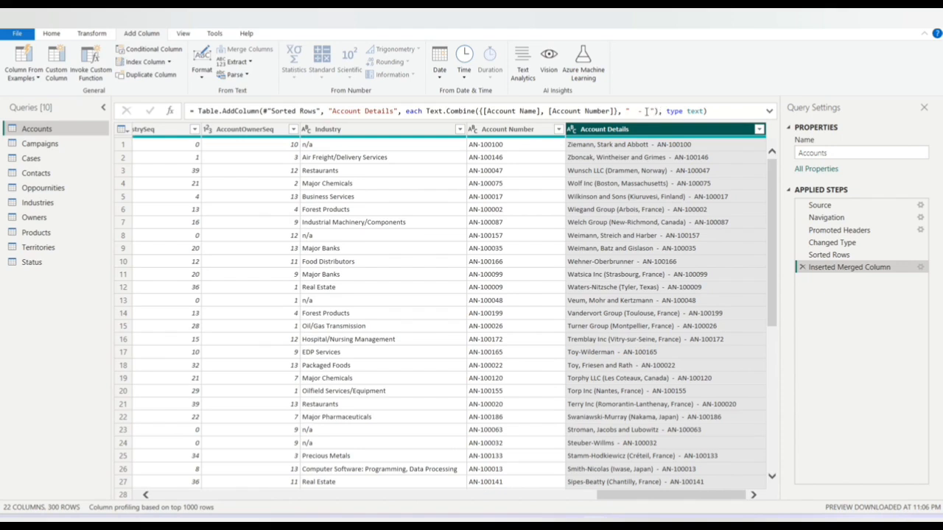
click(769, 111)
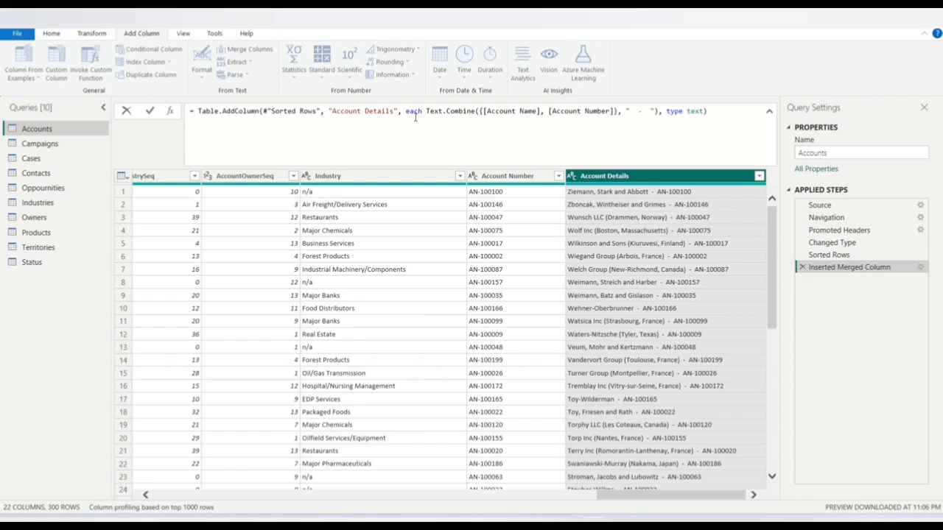
click(769, 112)
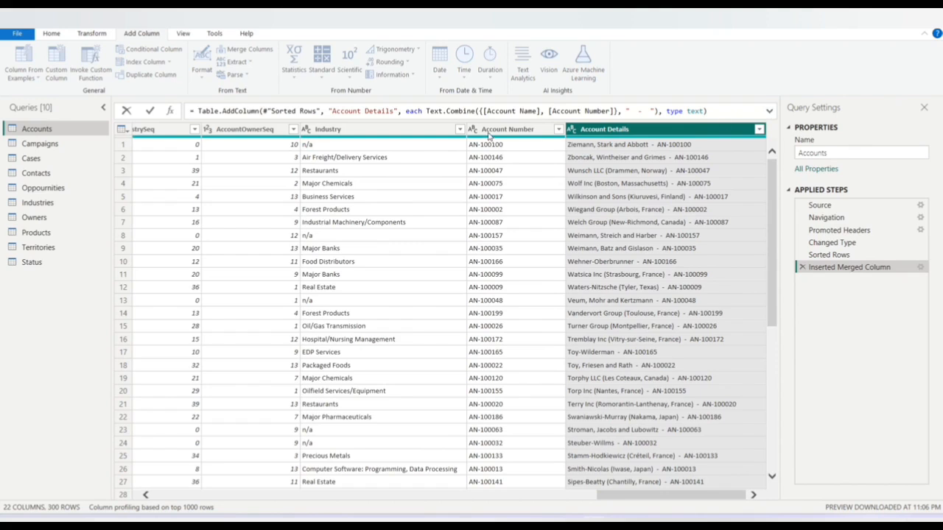
click(468, 111)
drag(475, 111, 427, 112)
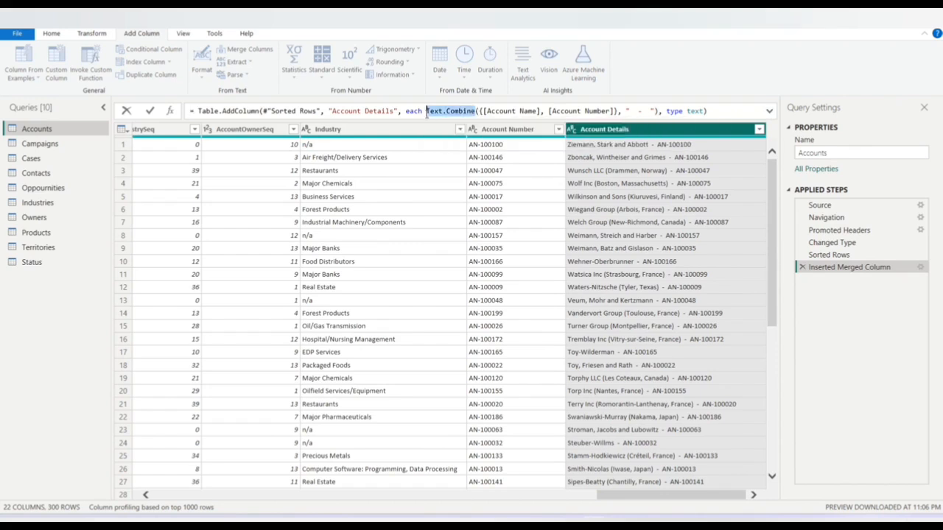
click(718, 109)
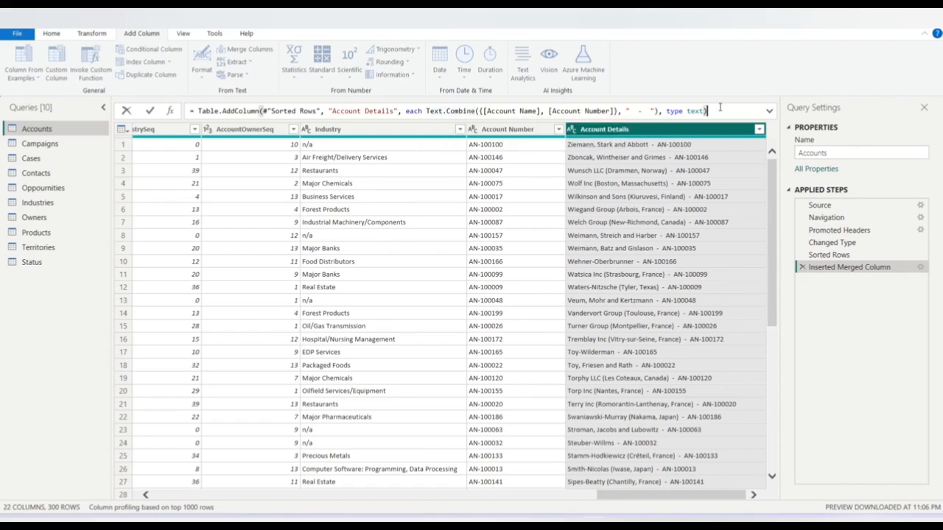
- Close the query editor and apply the query changes to the report
click(56, 34)
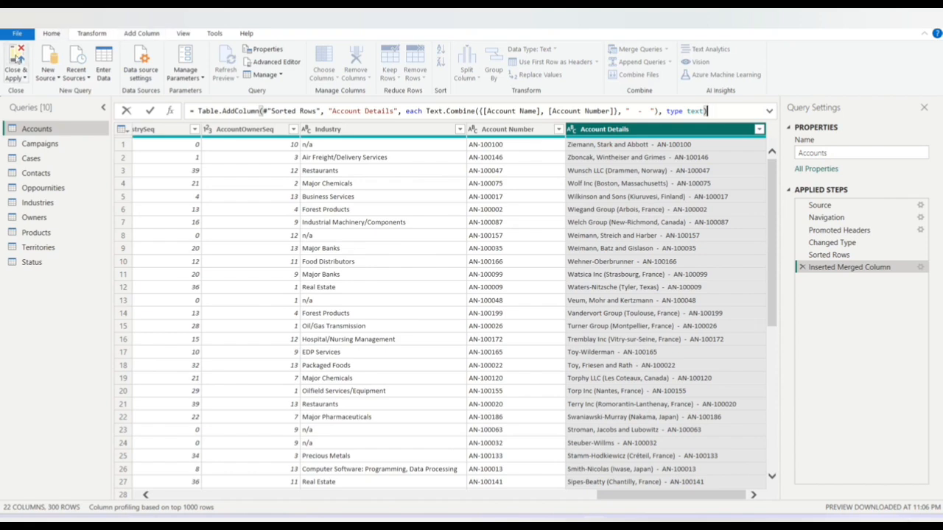
click(16, 59)
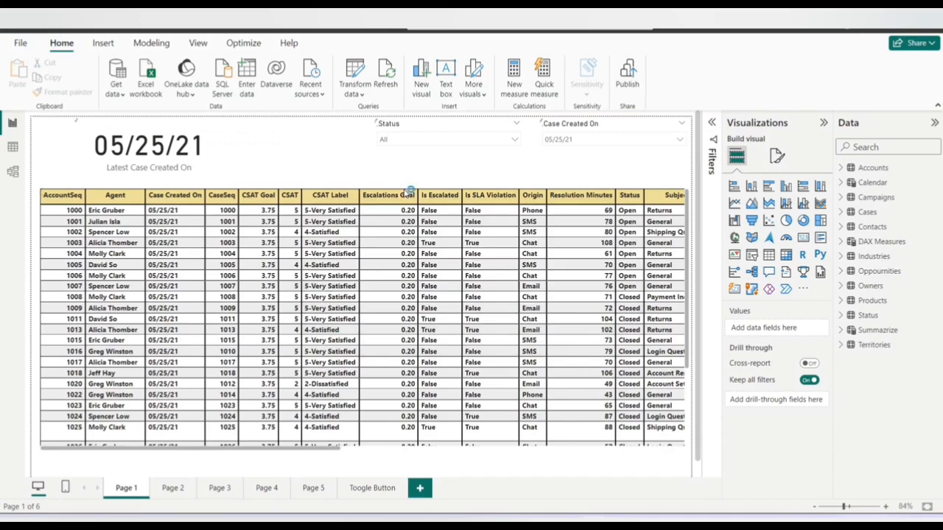
- Add a new report page and paste a copy of the campaign matrix from Page 3 onto it
click(326, 452)
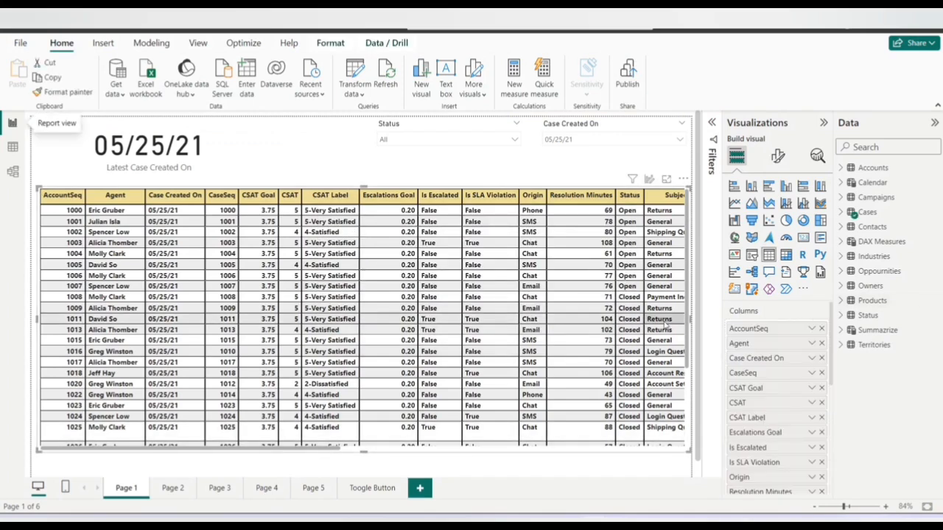
click(181, 489)
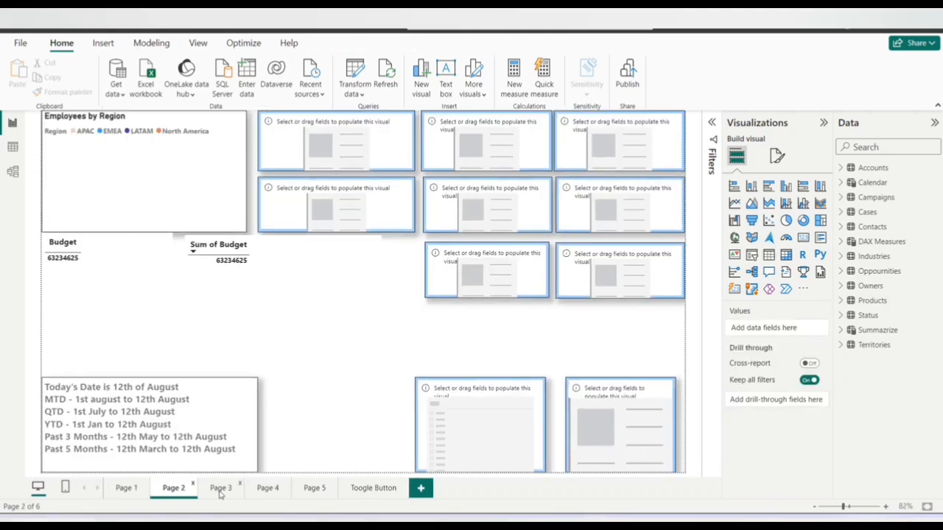
click(219, 492)
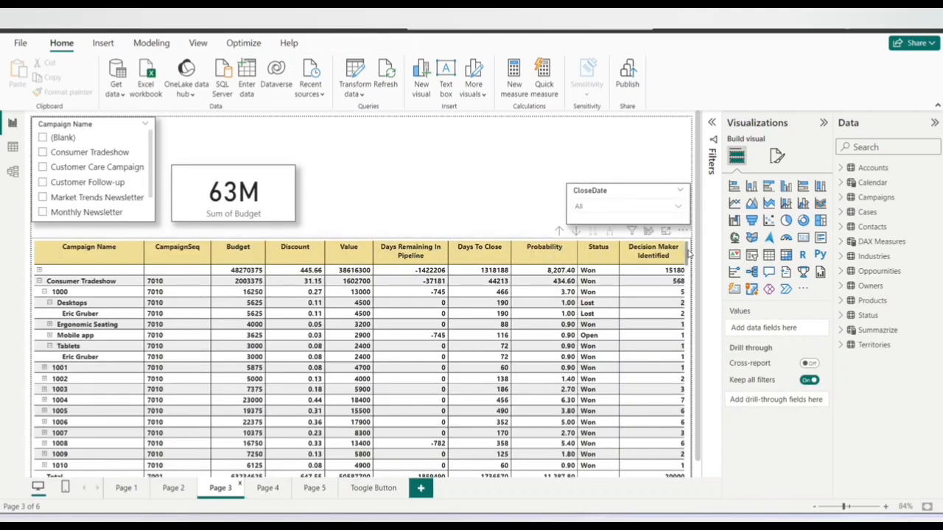
click(687, 252)
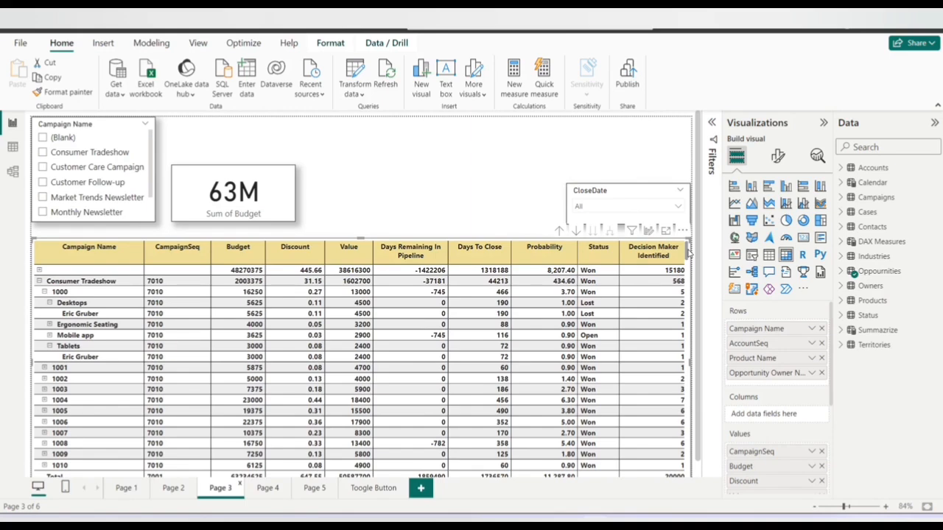
click(421, 488)
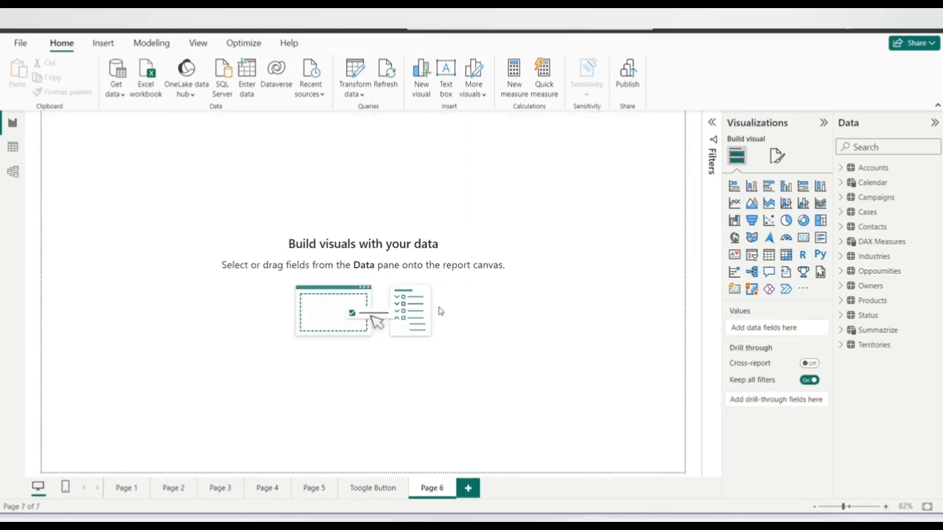
click(263, 493)
click(221, 488)
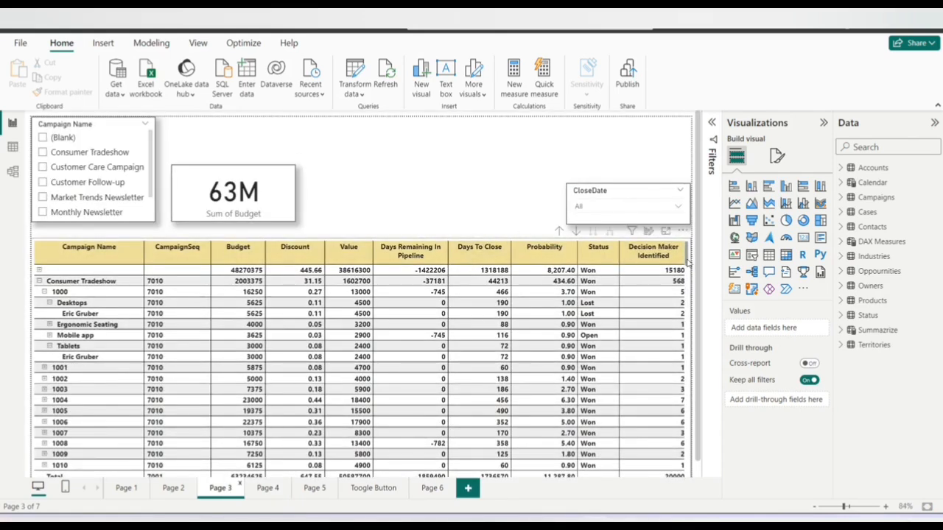
click(688, 260)
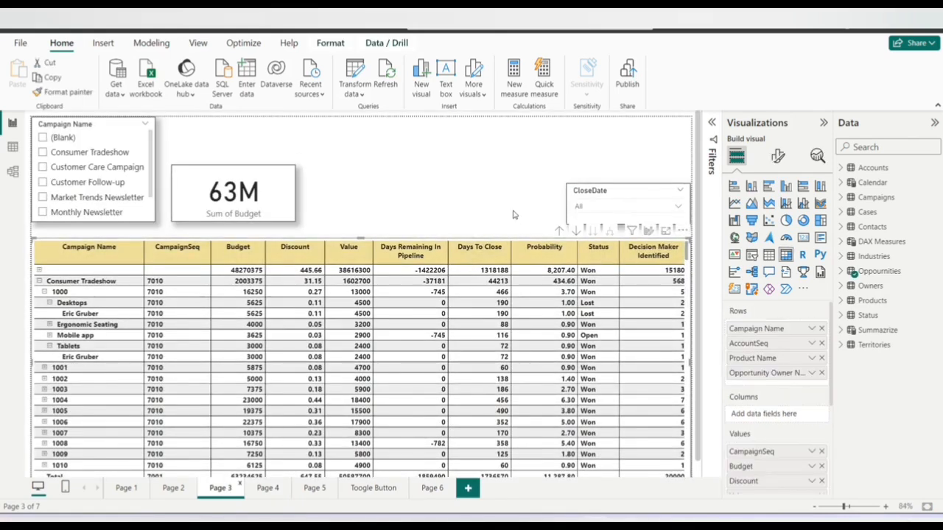
click(432, 489)
key(ctrl+v)
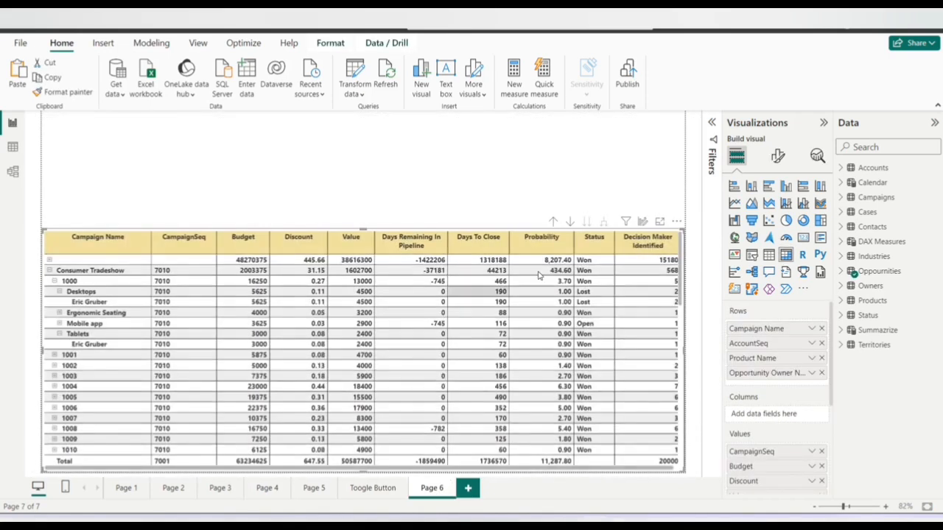
- Remove Campaign Name, AccountSeq, Product Name and the opportunity owner field from the copied matrix's rows
click(821, 329)
click(821, 328)
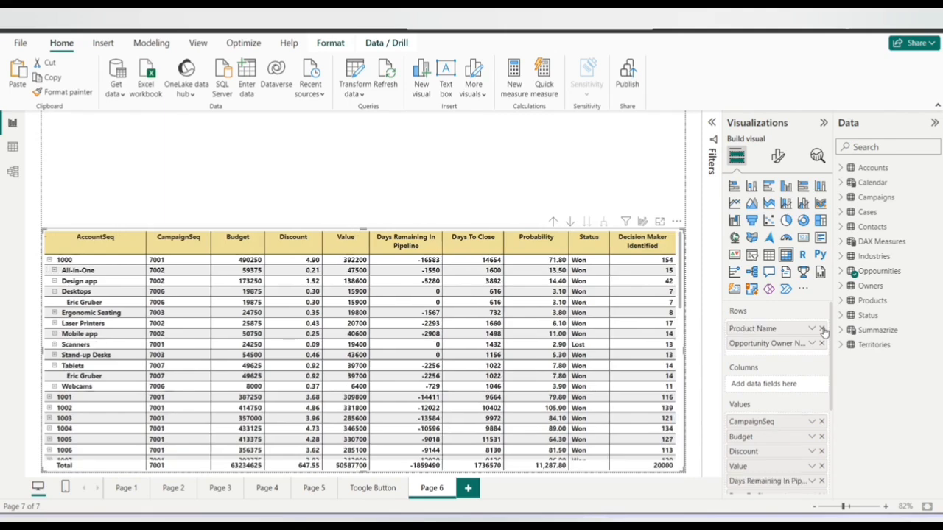
click(821, 329)
click(821, 328)
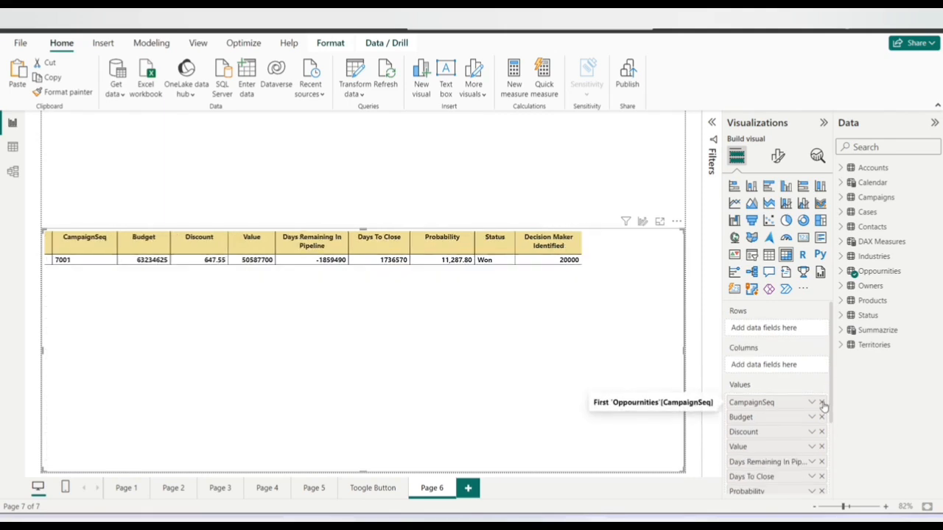
- Clear all value fields from the copied matrix, from CampaignSeq through Decision Maker Identified
click(821, 402)
click(822, 402)
click(821, 403)
click(822, 403)
click(821, 402)
click(822, 402)
click(821, 402)
click(821, 402)
click(821, 402)
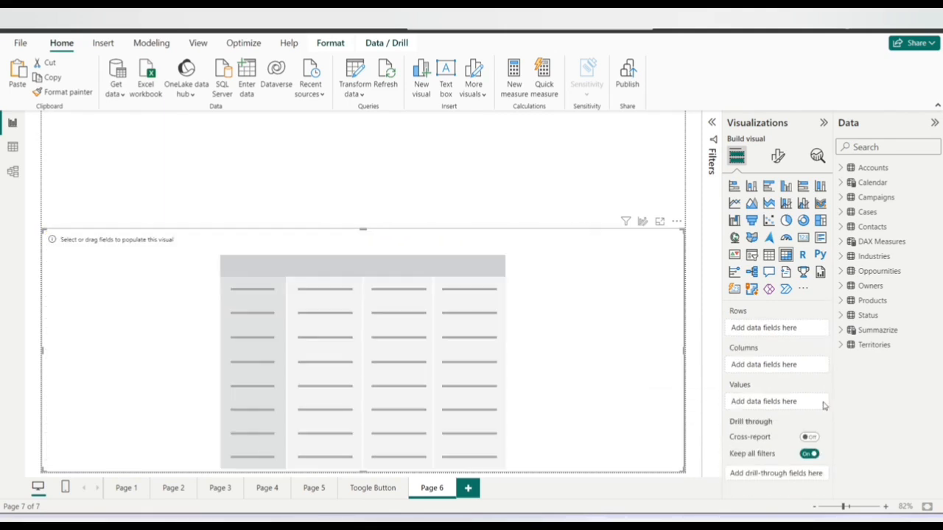
- Add the Account Details field from the Accounts table as the matrix rows and narrow its column
click(840, 168)
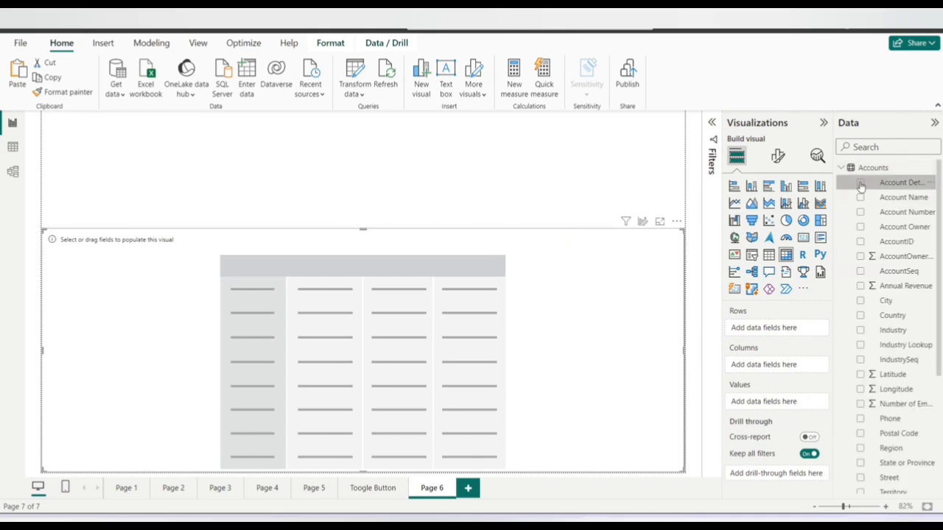
click(860, 183)
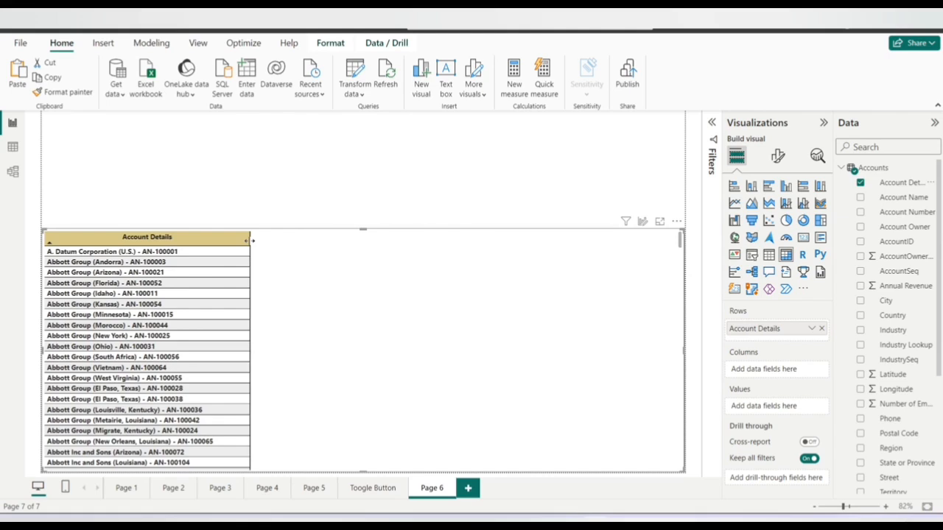
drag(251, 239, 230, 239)
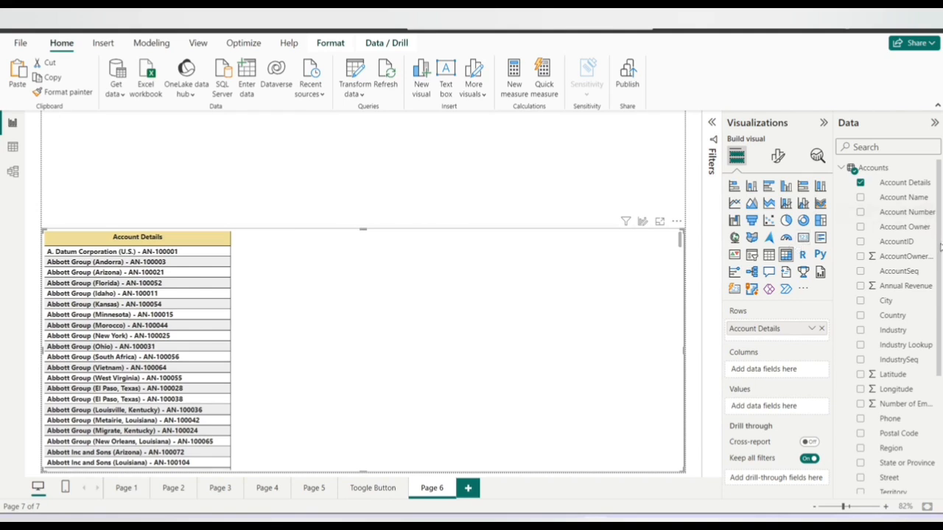
- Try City and Country in the matrix, moving City from columns to values, and remove both fields
scroll(940, 250, down, 1)
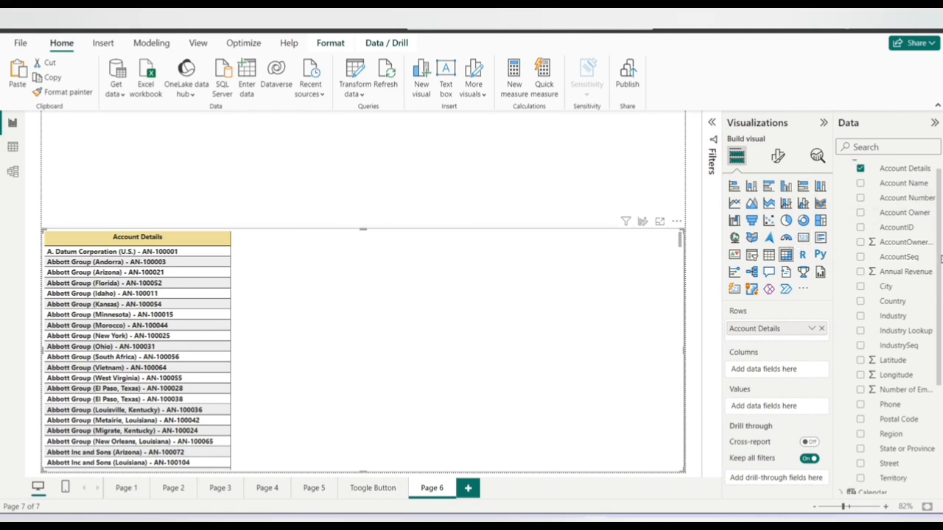
click(861, 286)
click(861, 301)
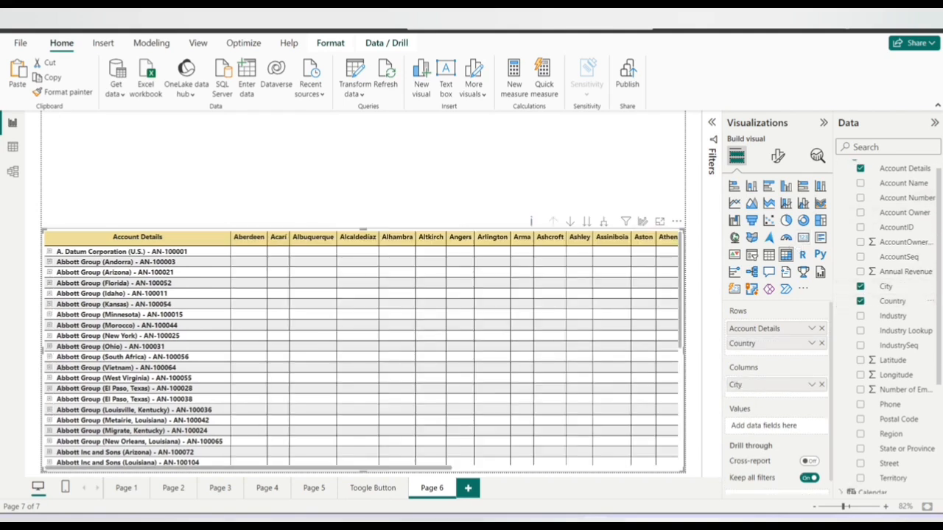
scroll(940, 272, down, 1)
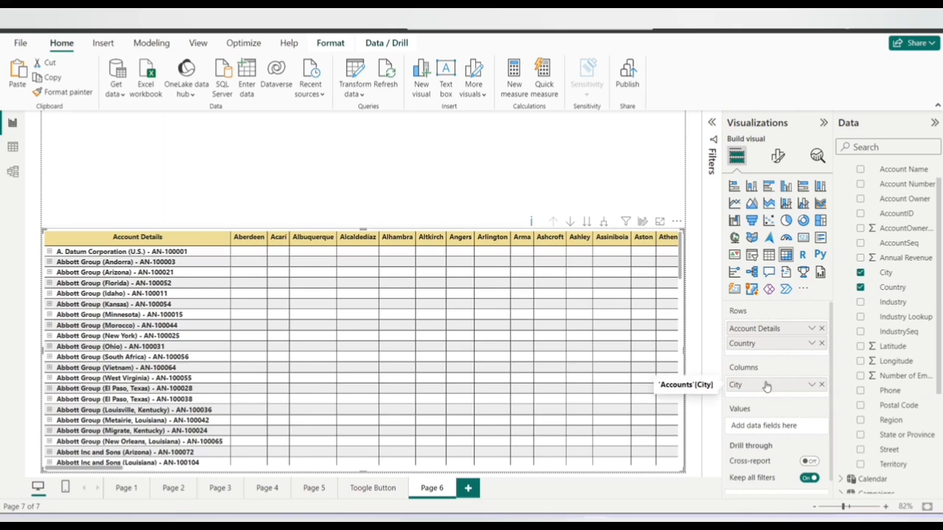
drag(766, 386, 766, 436)
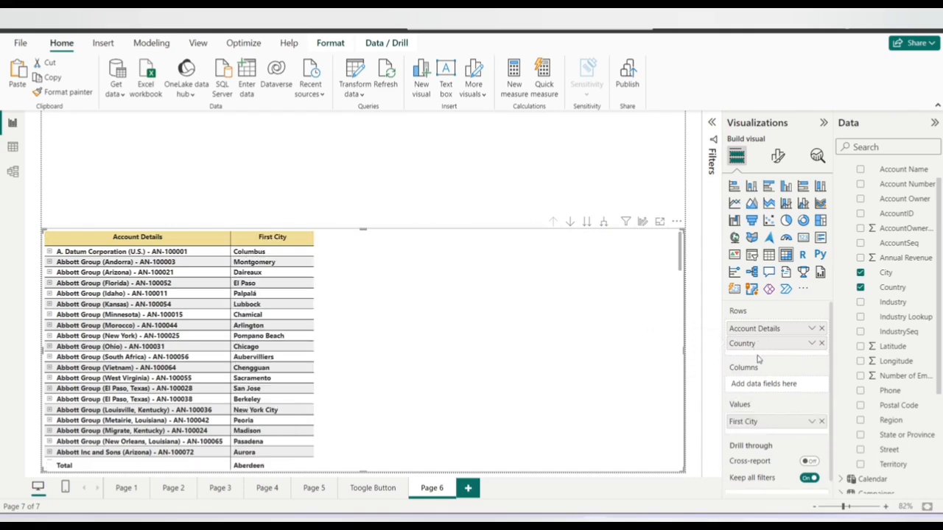
click(822, 422)
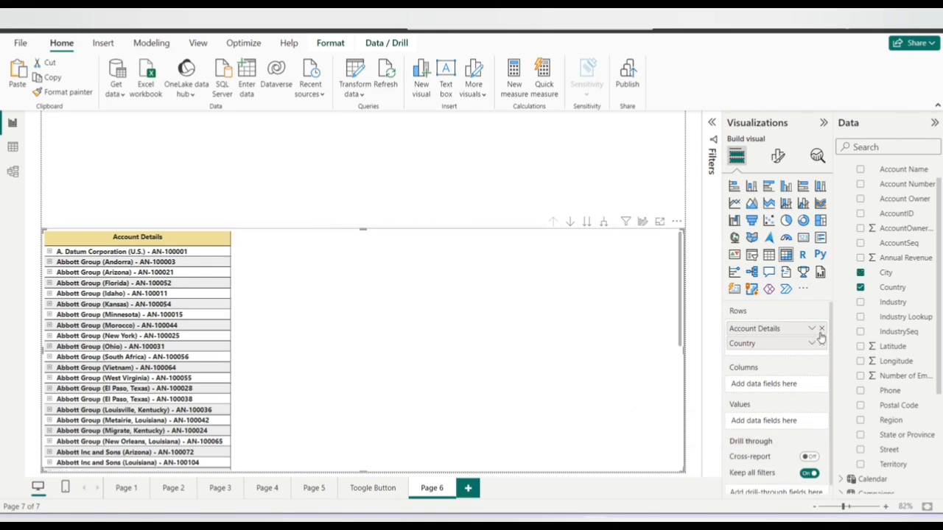
click(821, 343)
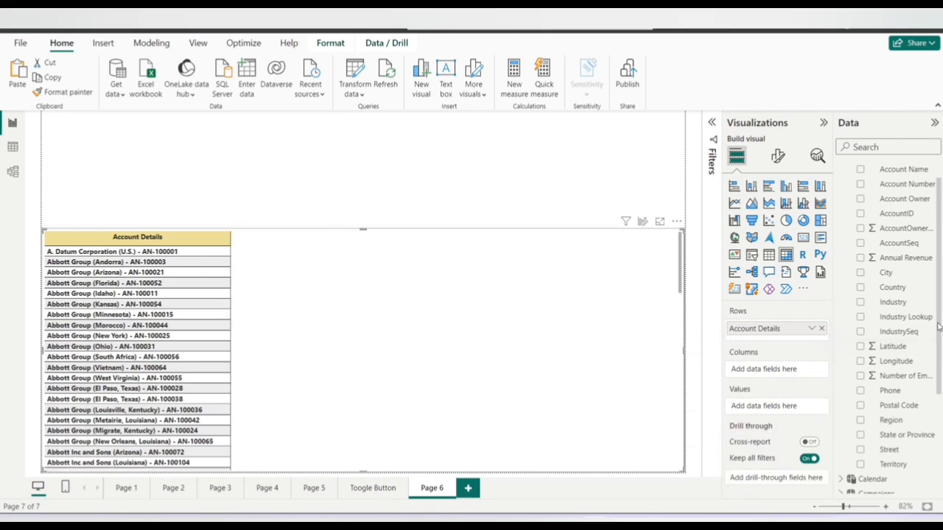
- Add the Number of Employees field from the Accounts table to the matrix values
scroll(939, 341, down, 2)
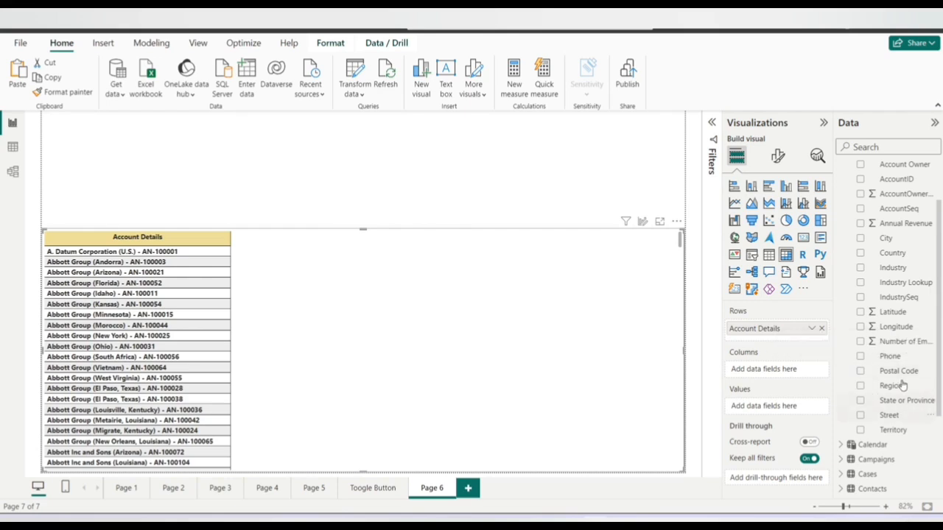
click(860, 342)
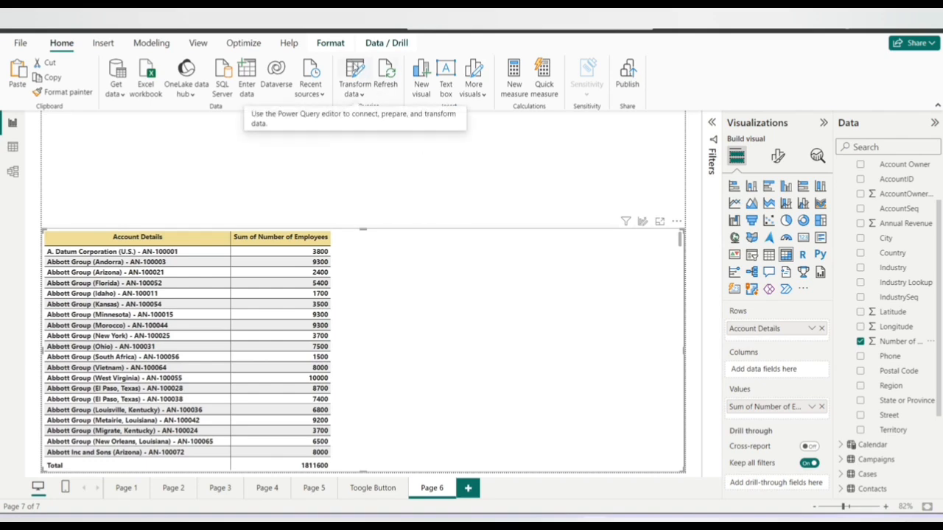
- Start a manually entered table in the Power Query editor with two columns named First Name and Last Name
click(355, 67)
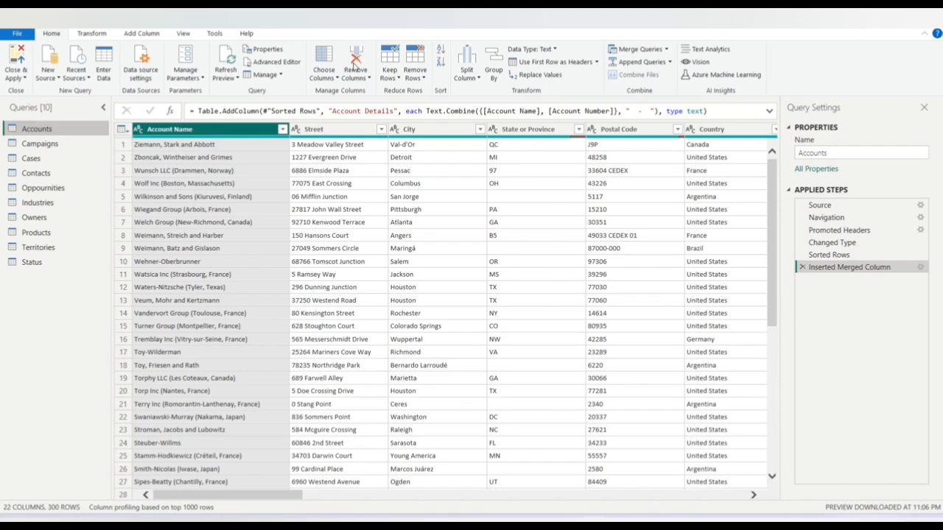
click(103, 69)
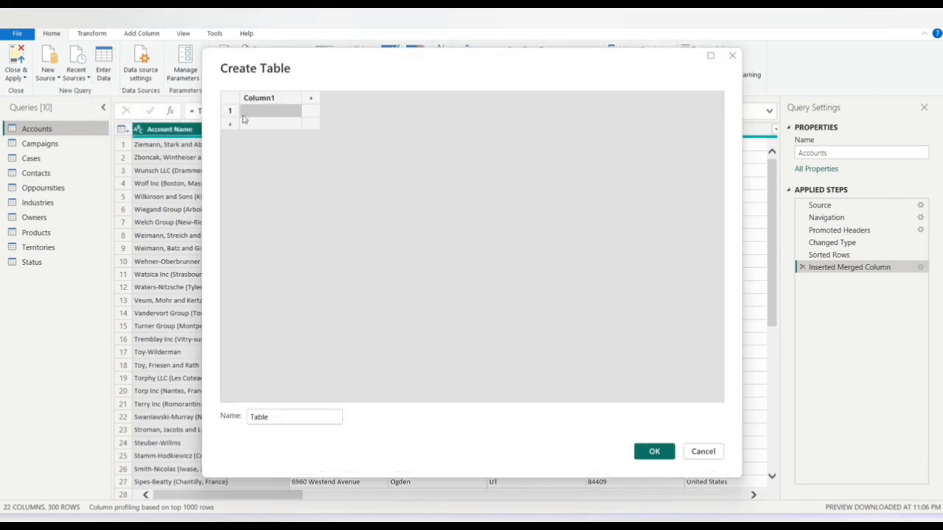
click(312, 99)
click(270, 112)
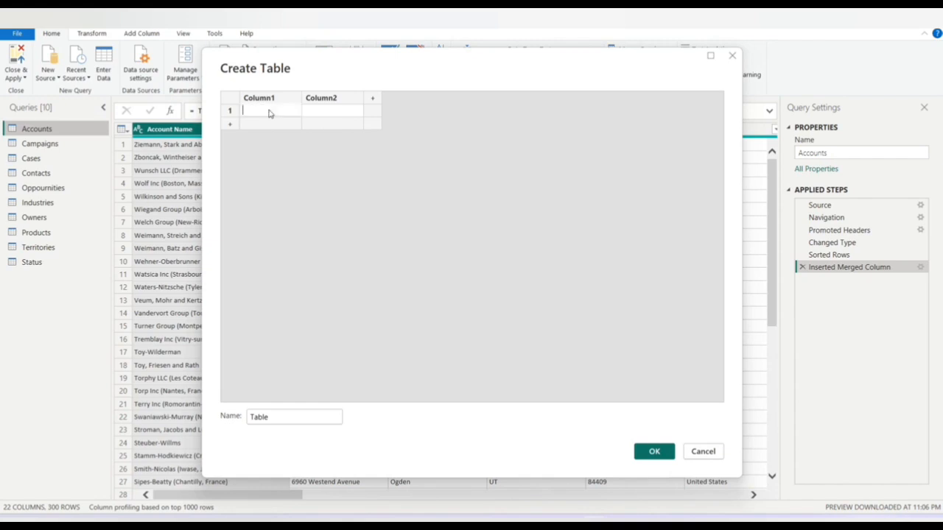
double_click(276, 101)
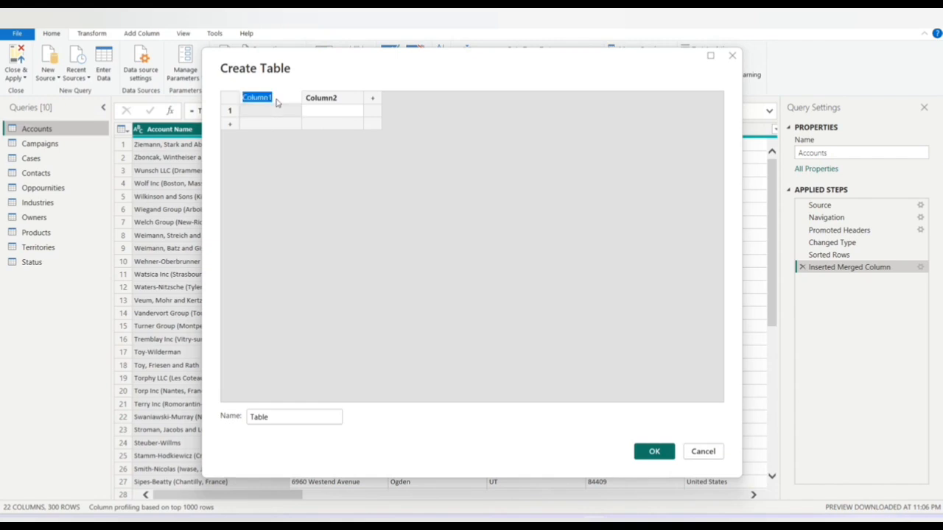
text(First Name)
double_click(326, 103)
text(L)
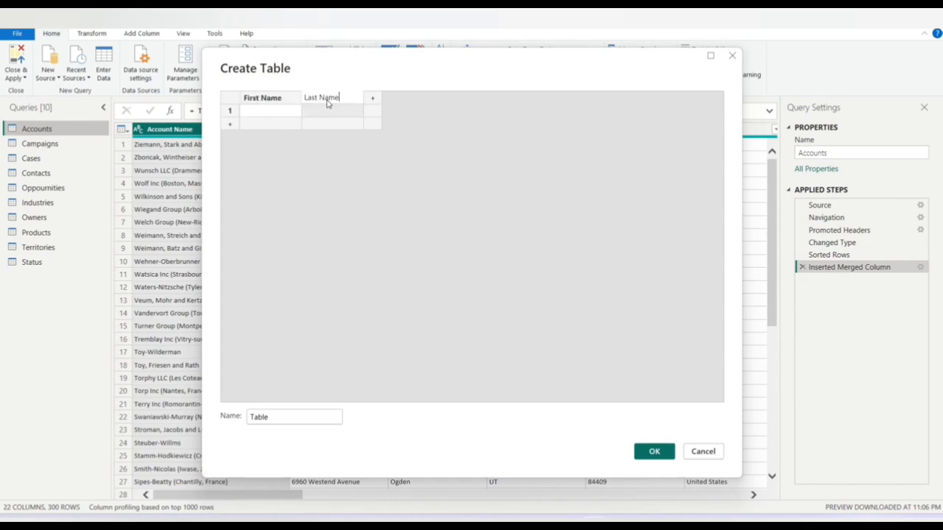
text(ast Name)
- Enter two rows in the new table: Virat Kohli and Rohit Sharma, split across First Name and Last Name
click(276, 113)
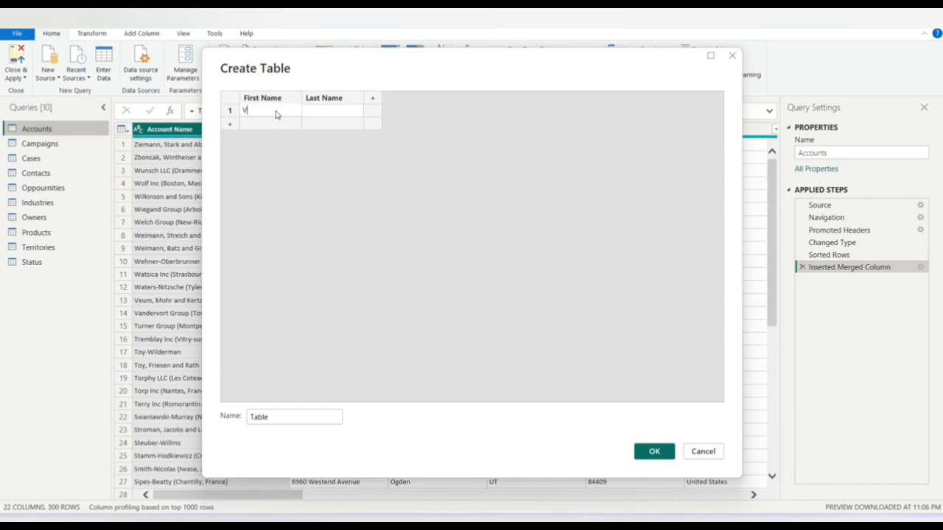
text(Virat)
click(326, 114)
click(259, 126)
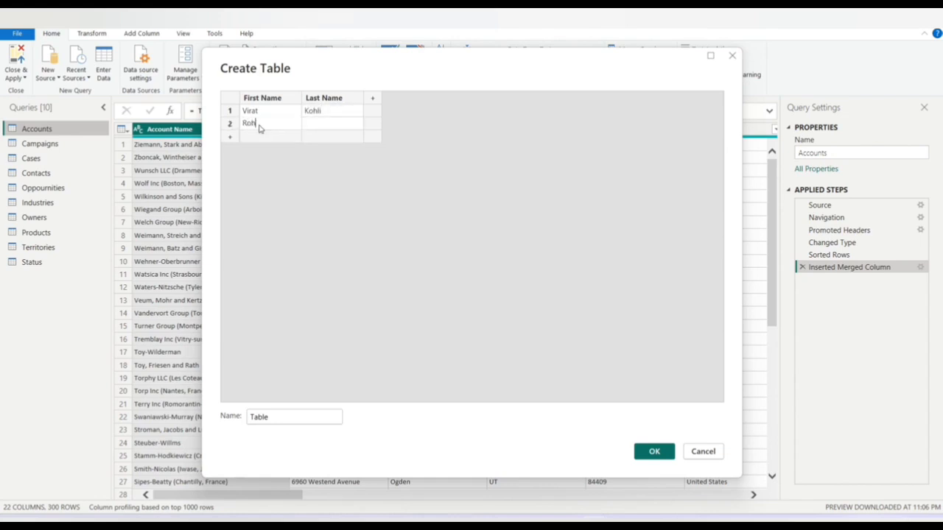
click(316, 127)
click(314, 127)
key(BackSpace)
text(harma)
- Name the manually entered table Cricket and create it as a query
click(288, 417)
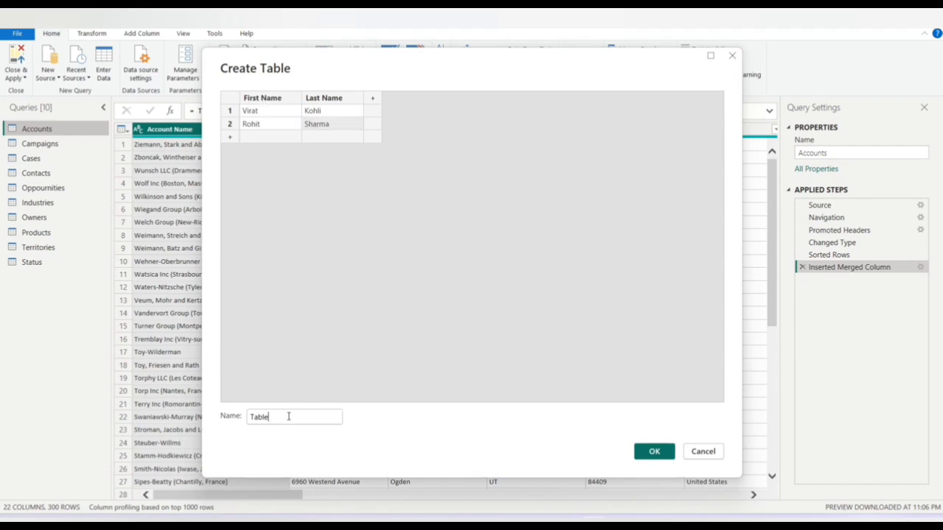
double_click(289, 420)
text(Cricket)
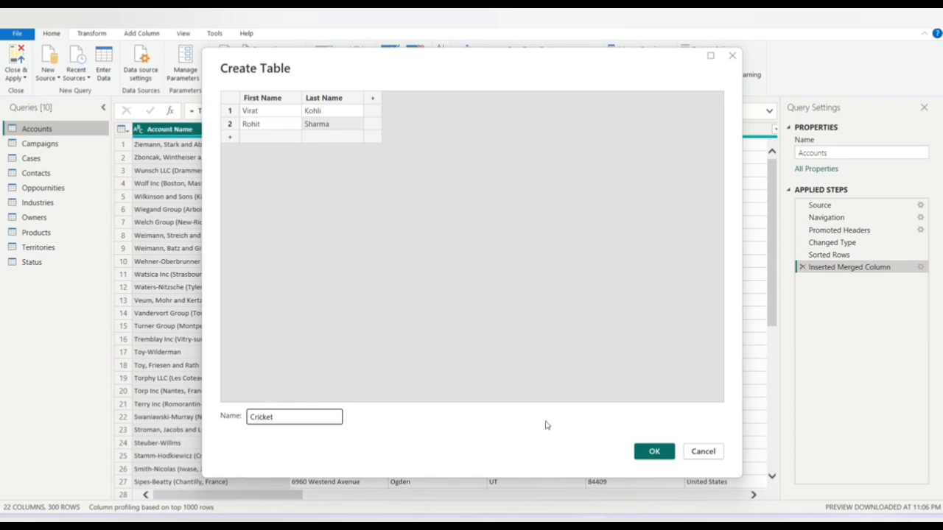
click(653, 455)
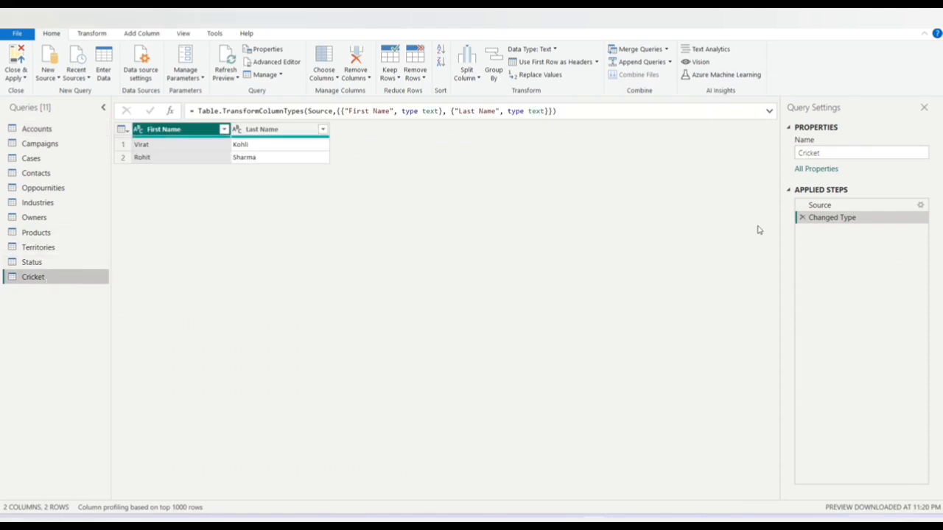
- Inspect the Cricket query's source data without changing it, and return to its Changed Type step
click(921, 206)
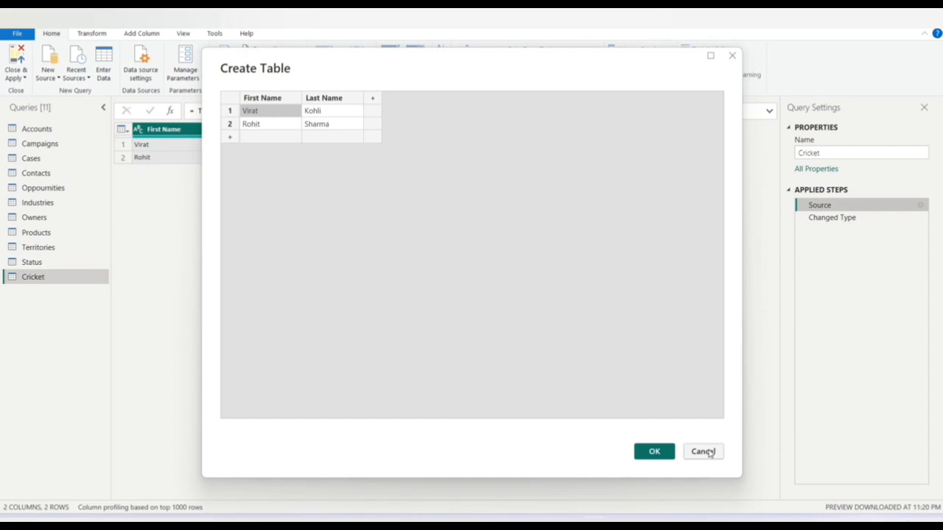
click(707, 450)
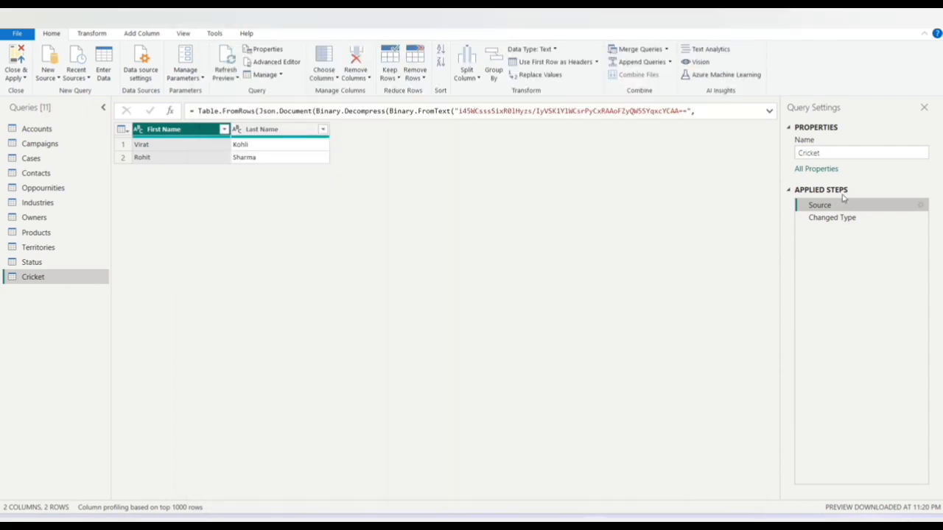
click(859, 218)
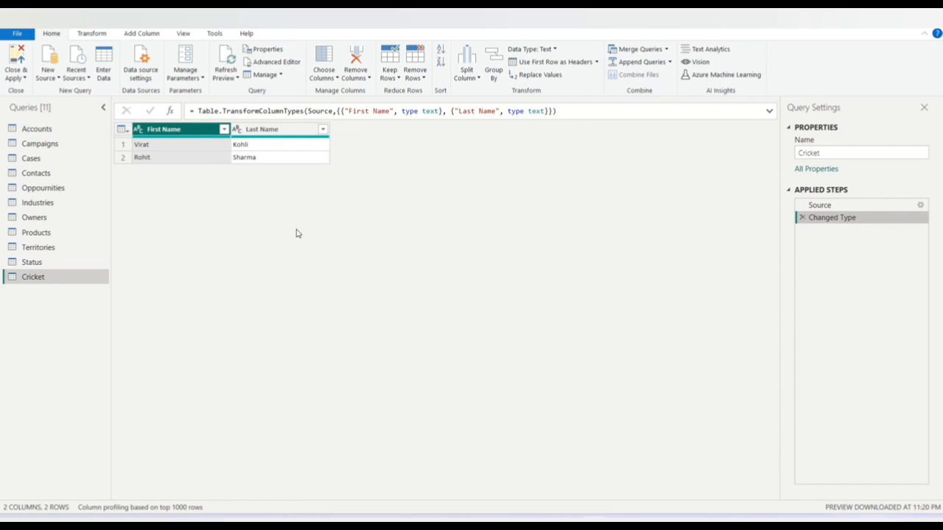
- Add a blank third column and a blank third row to the Cricket query's manually entered source table
click(921, 206)
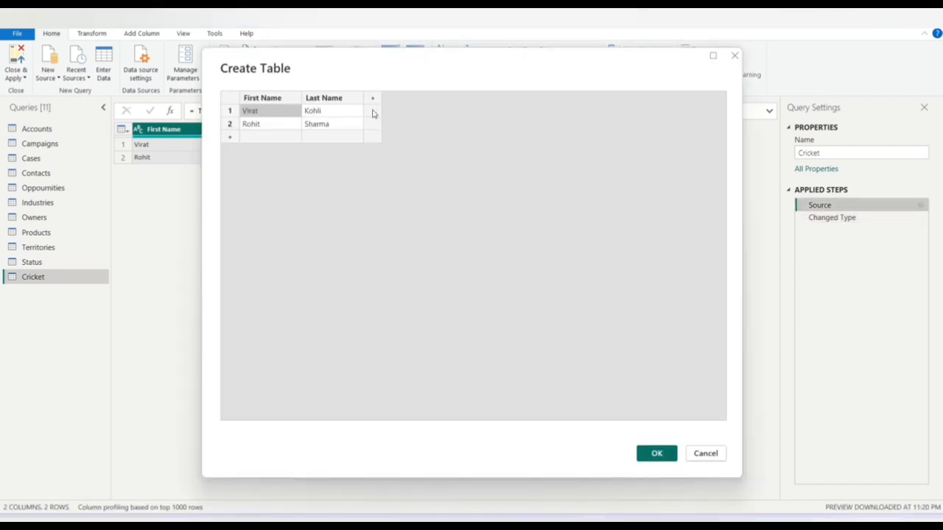
click(372, 100)
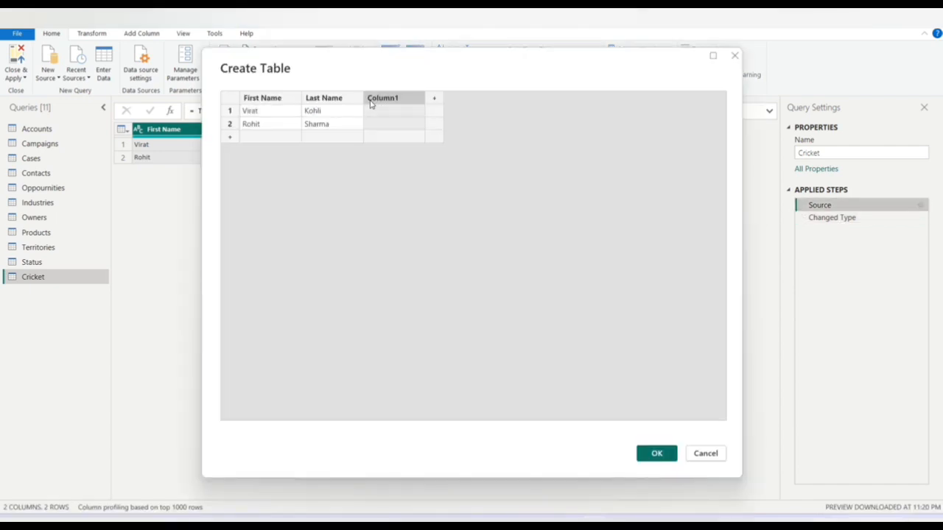
click(229, 138)
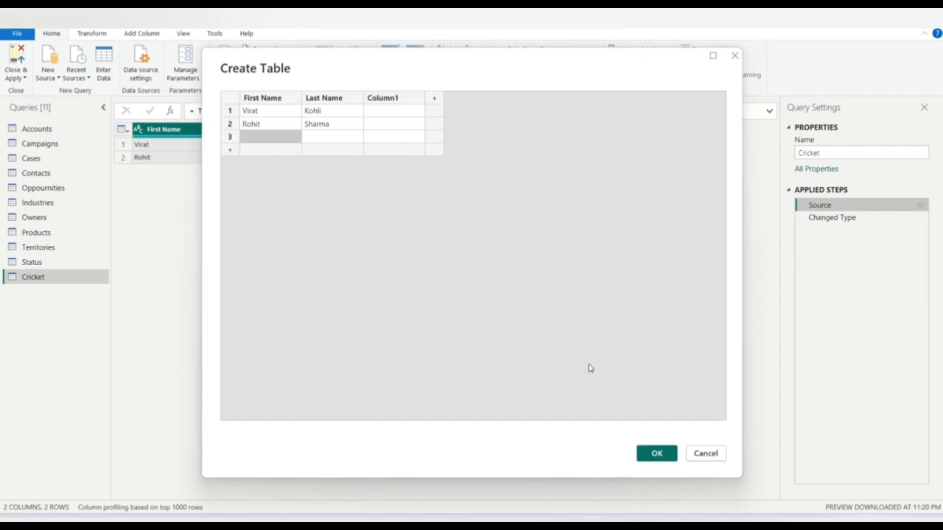
click(653, 457)
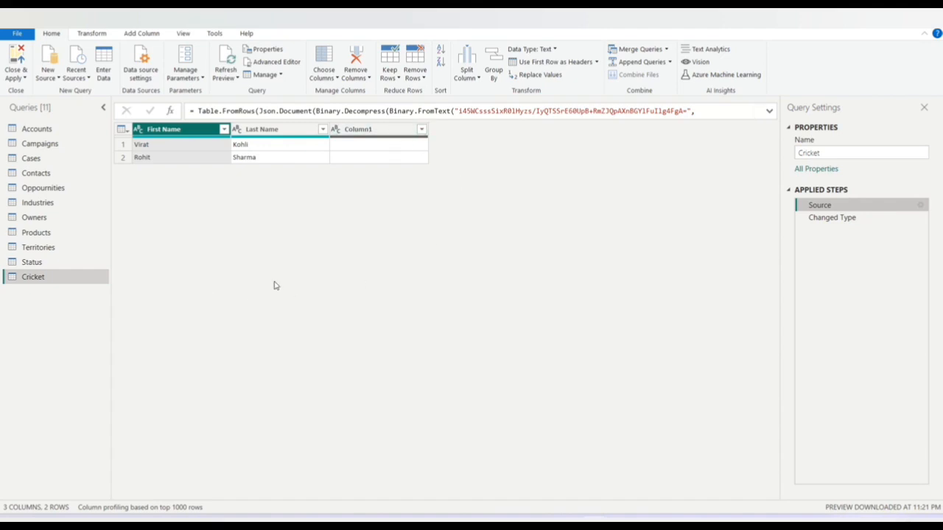
- Delete the Cricket query from the query list
right_click(41, 279)
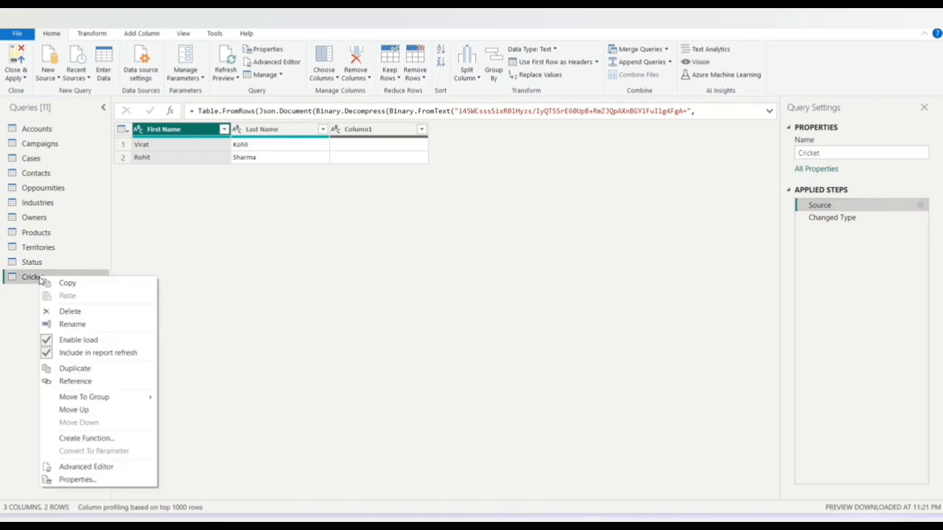
click(81, 314)
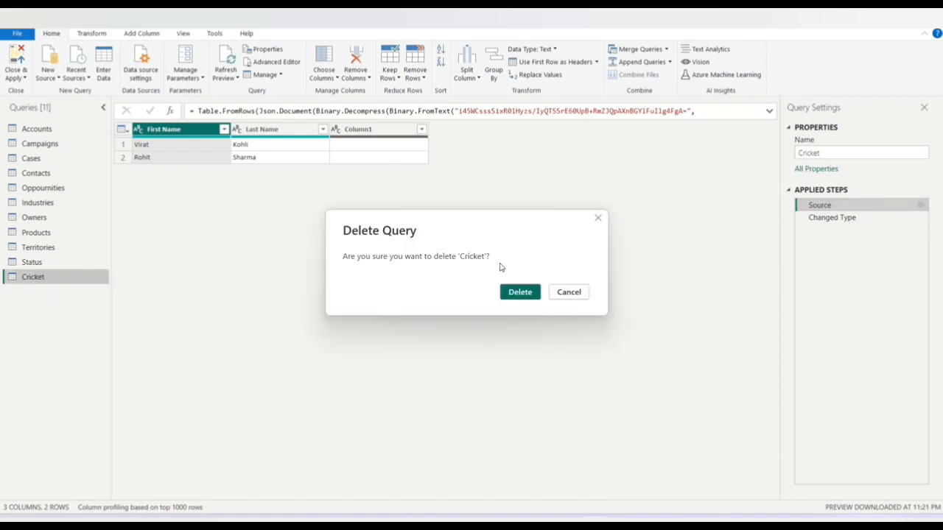
click(521, 291)
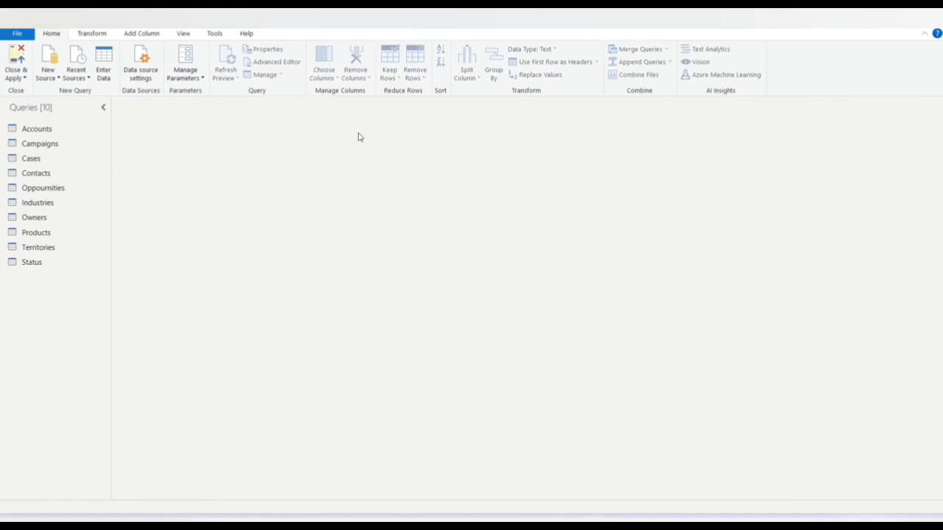
- Select the Accounts query and refresh its data preview twice
click(59, 132)
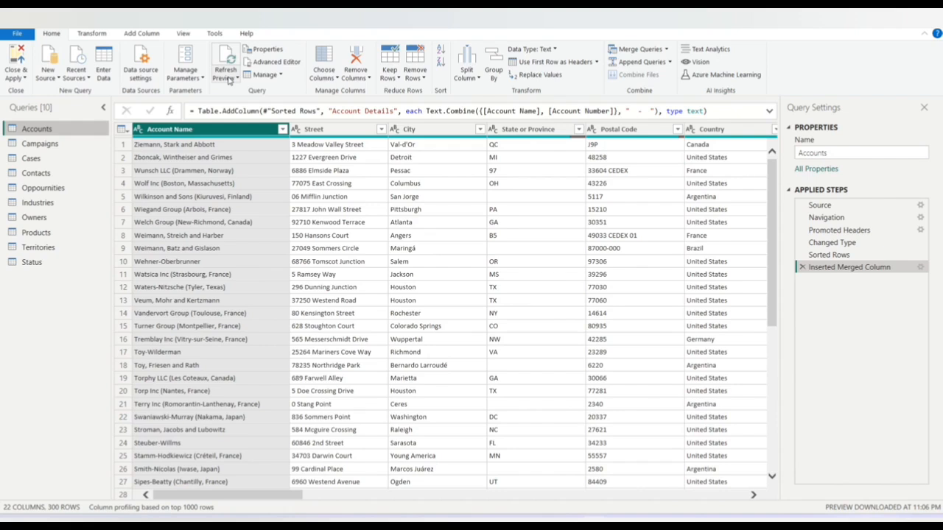
click(229, 78)
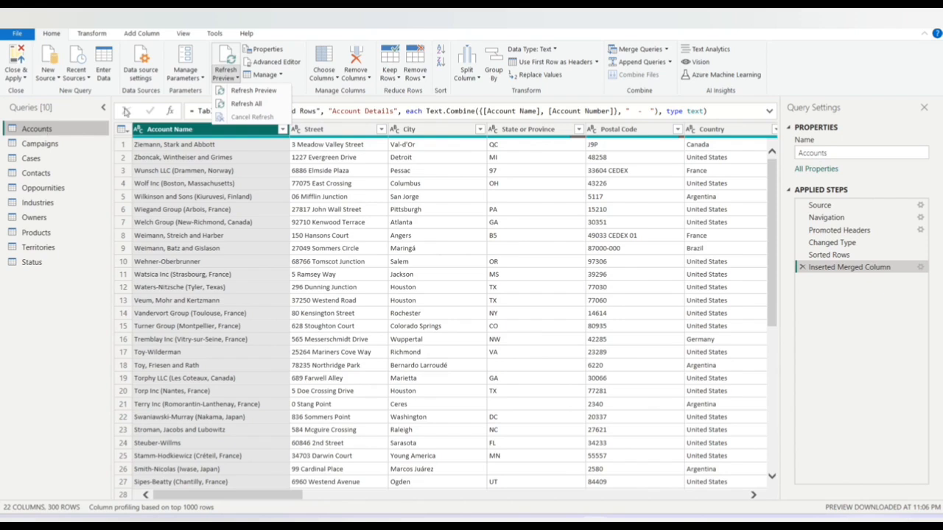
click(255, 92)
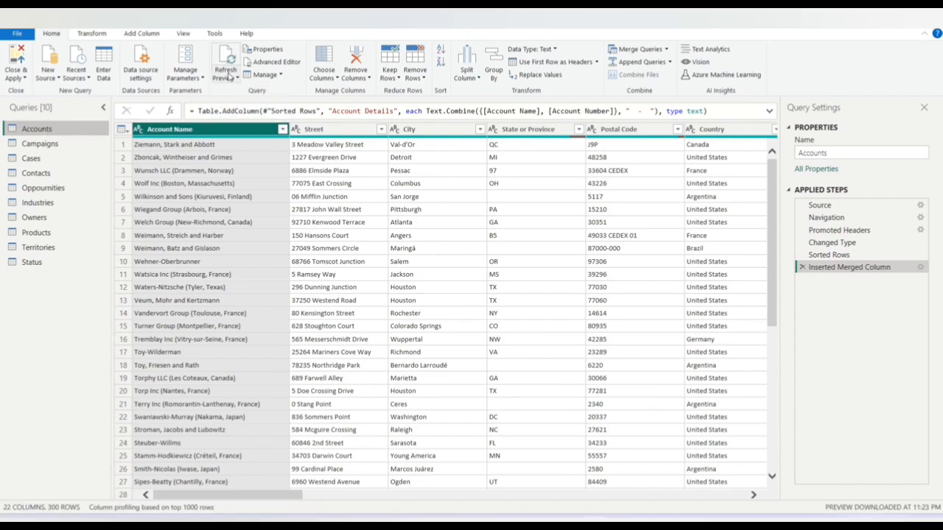
click(232, 79)
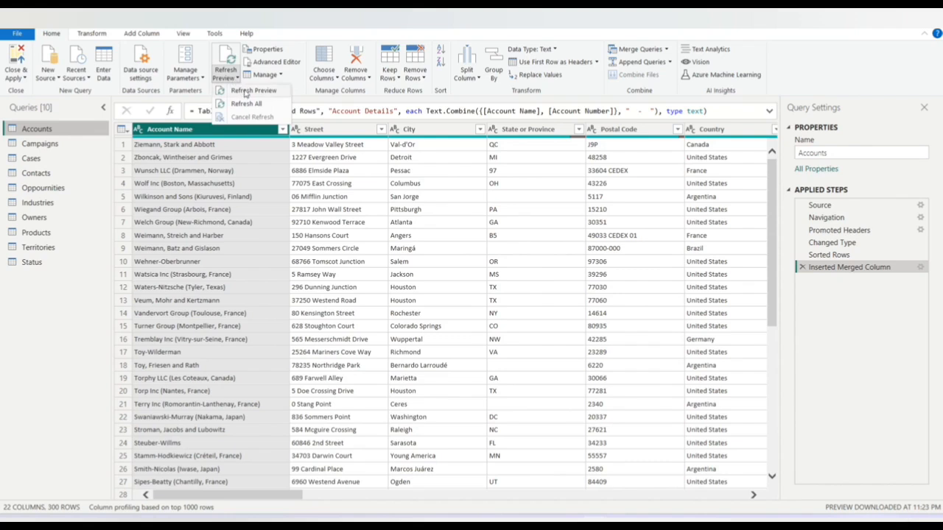
click(245, 91)
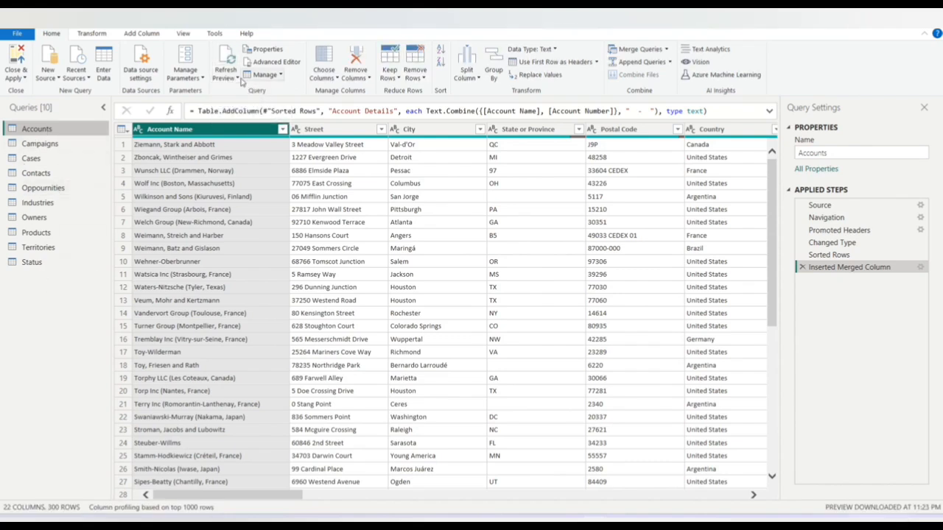
- Refresh the previews of all queries, and apply the changes to return to the report
click(239, 79)
click(248, 104)
click(18, 59)
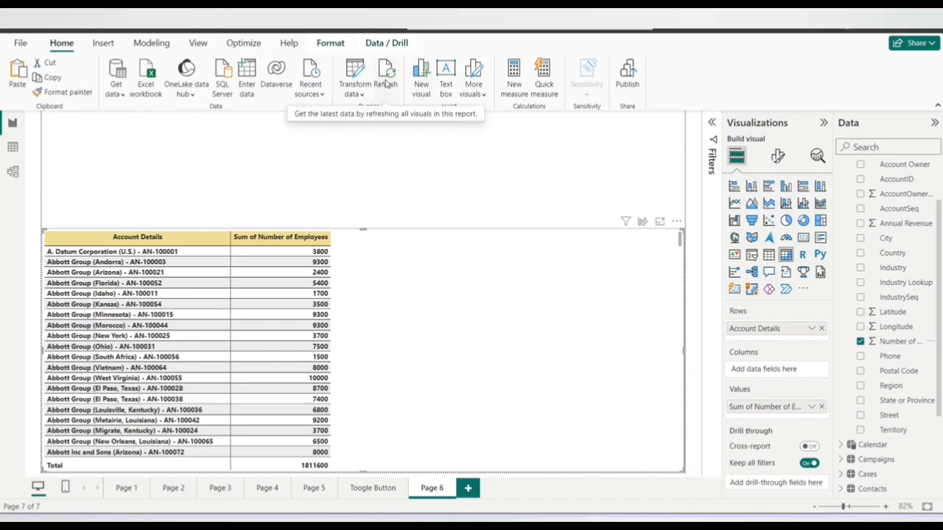
- Refresh the report's data from its sources and check the refresh progress of every query
click(384, 83)
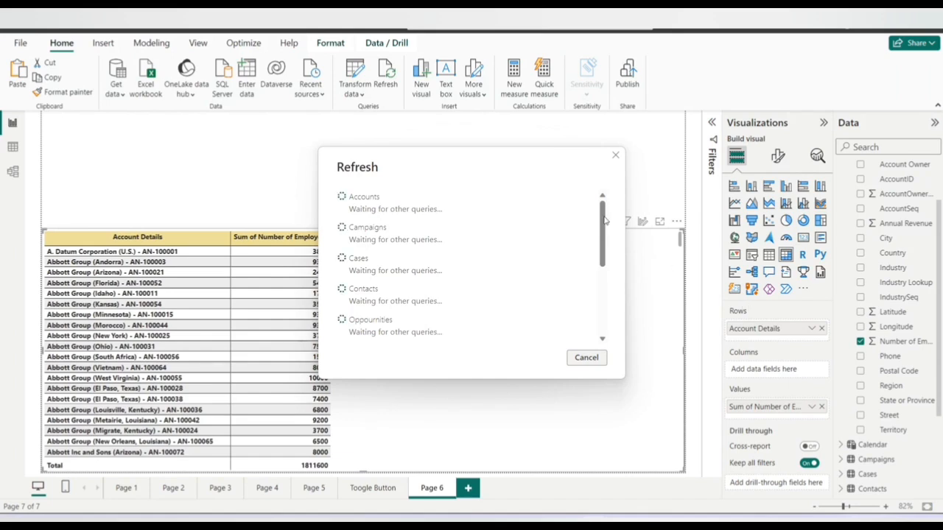
drag(604, 221, 587, 296)
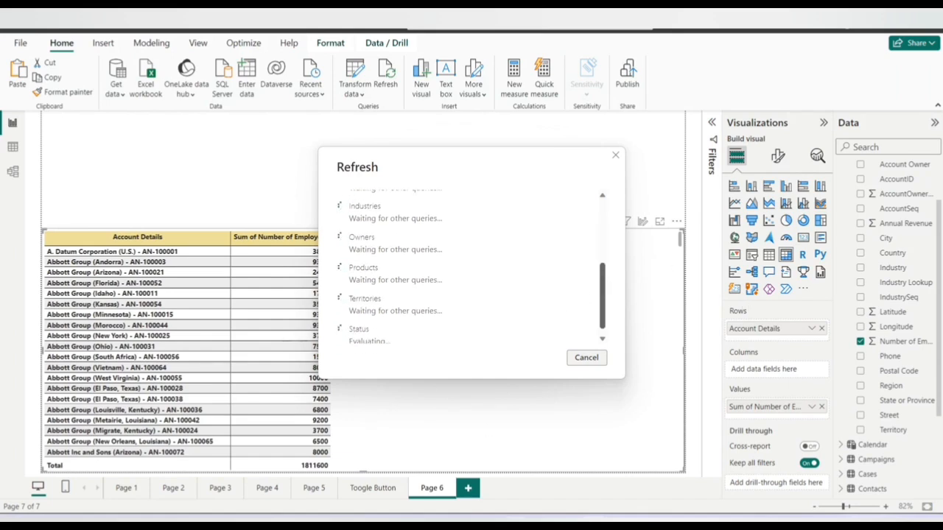
key(super+e)
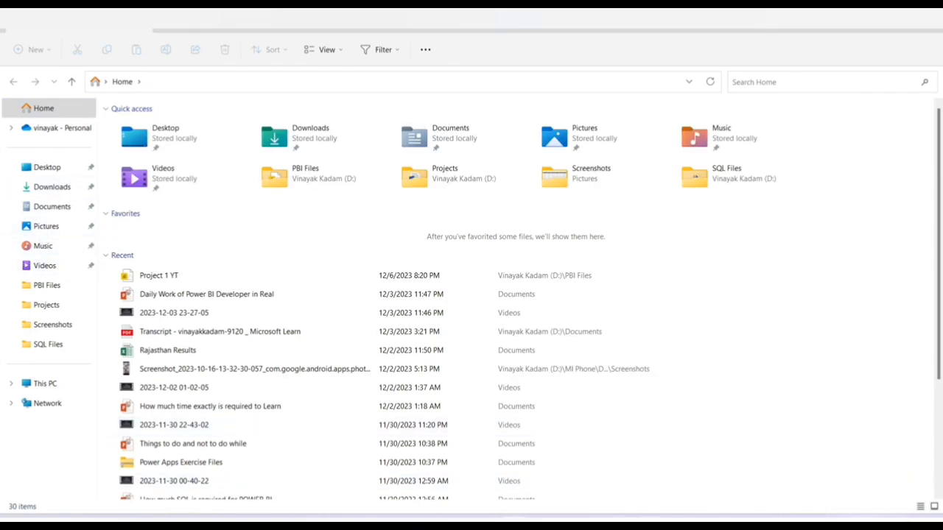
mouse_move(595, 520)
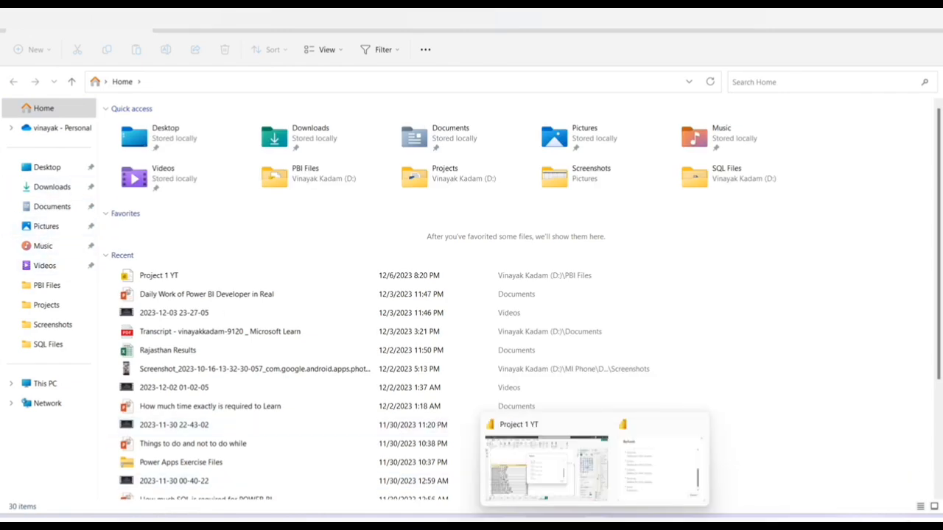
click(549, 481)
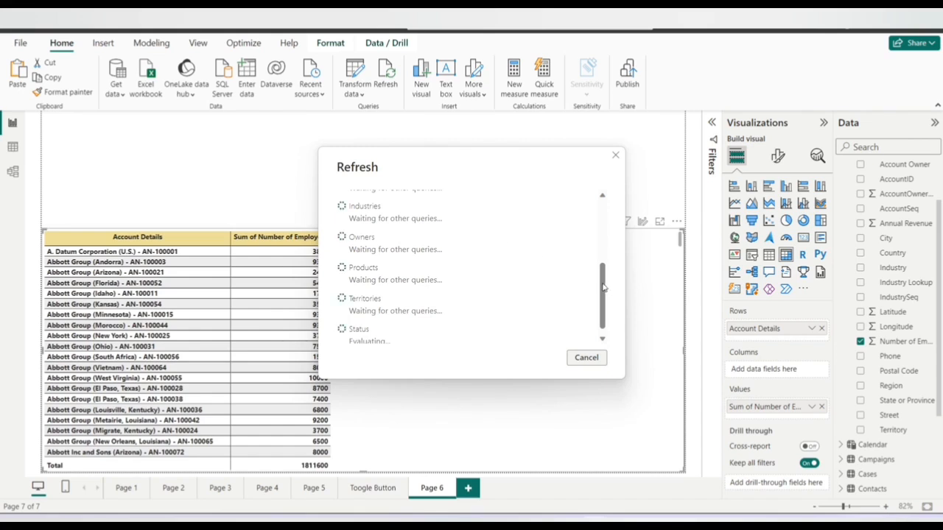
mouse_move(603, 287)
mouse_down()
mouse_move(599, 211)
mouse_move(607, 288)
mouse_up()
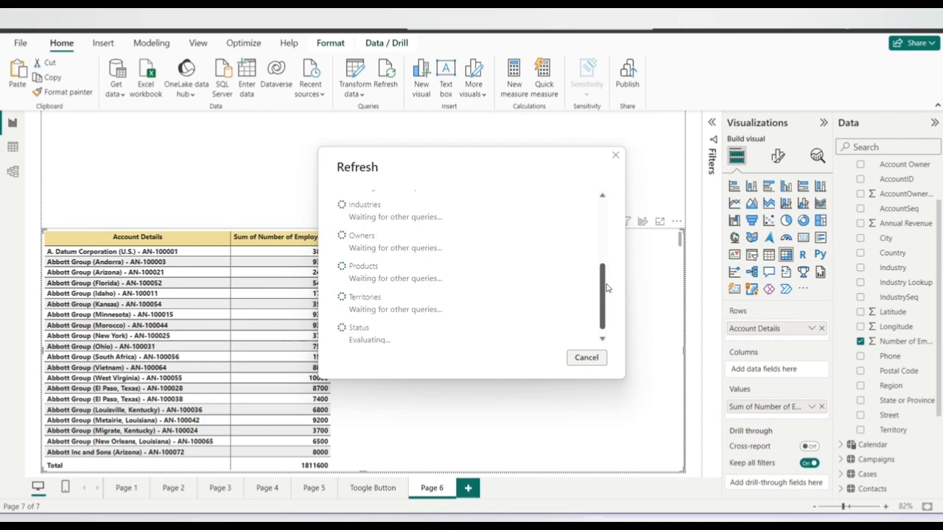
drag(607, 288, 597, 212)
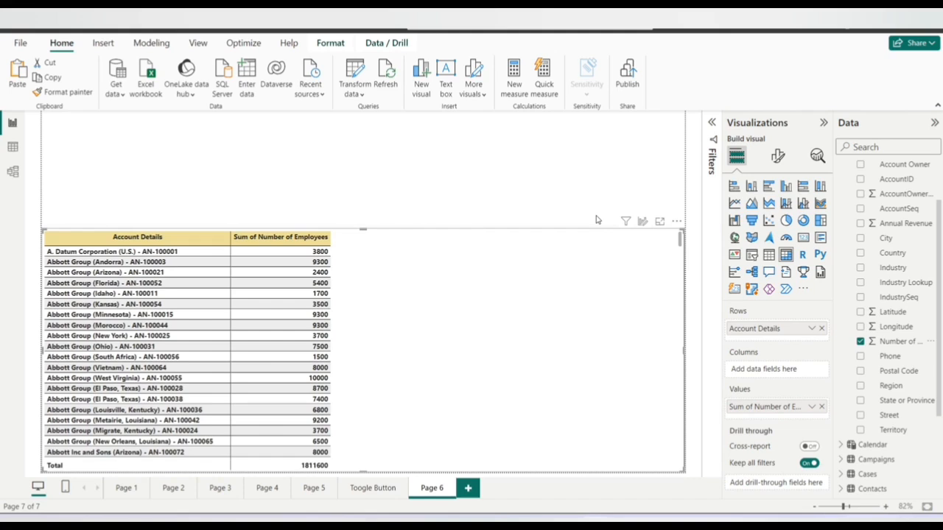
- Return to the Power Query editor and review the Accounts query's load and report-refresh properties without changing them
click(353, 71)
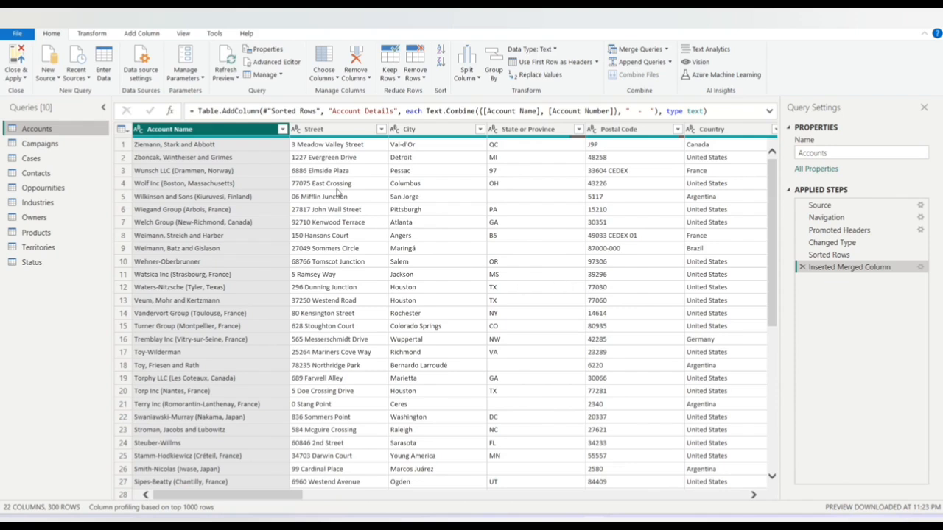
click(267, 50)
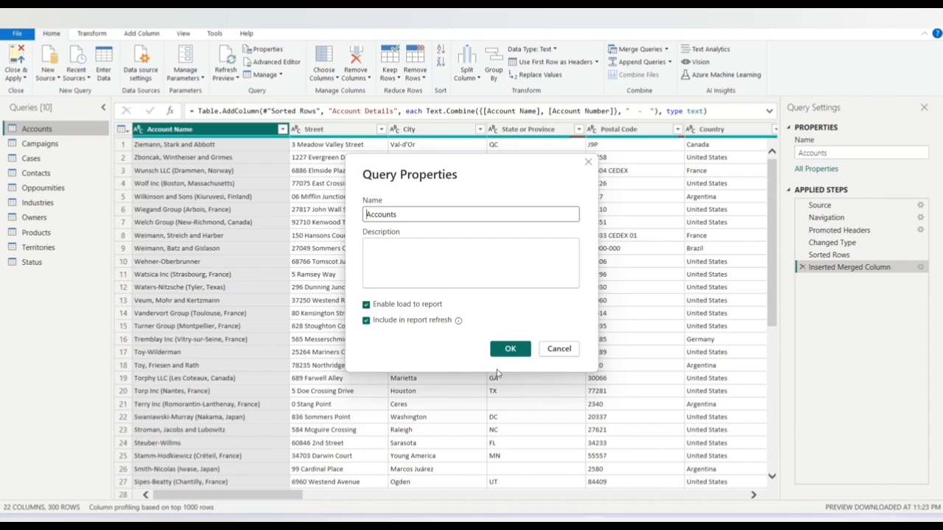
click(511, 351)
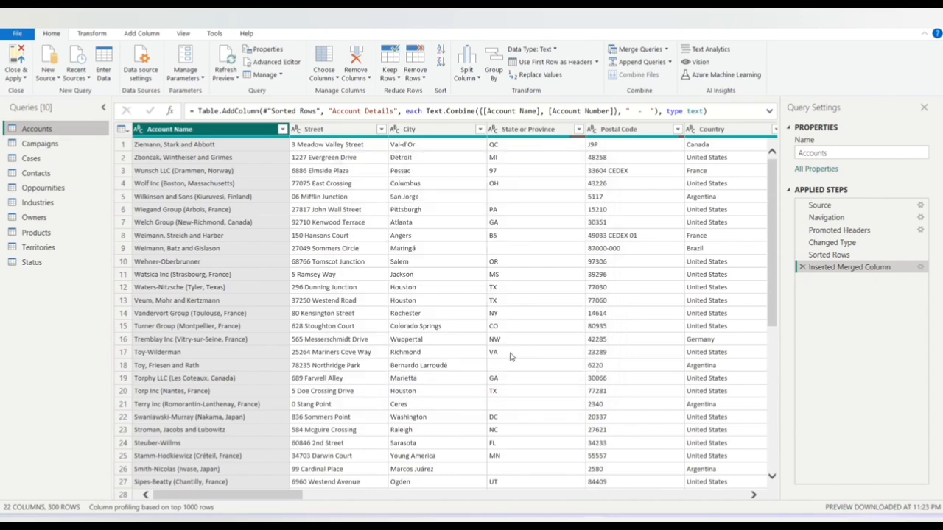
- Disable loading of the Status query to the report, accept the possible data loss, and apply the changes
click(33, 265)
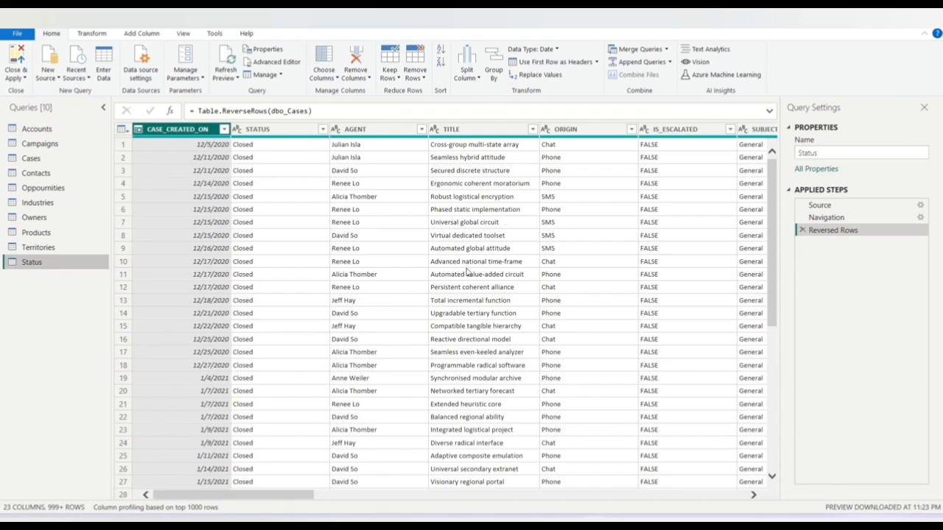
right_click(37, 269)
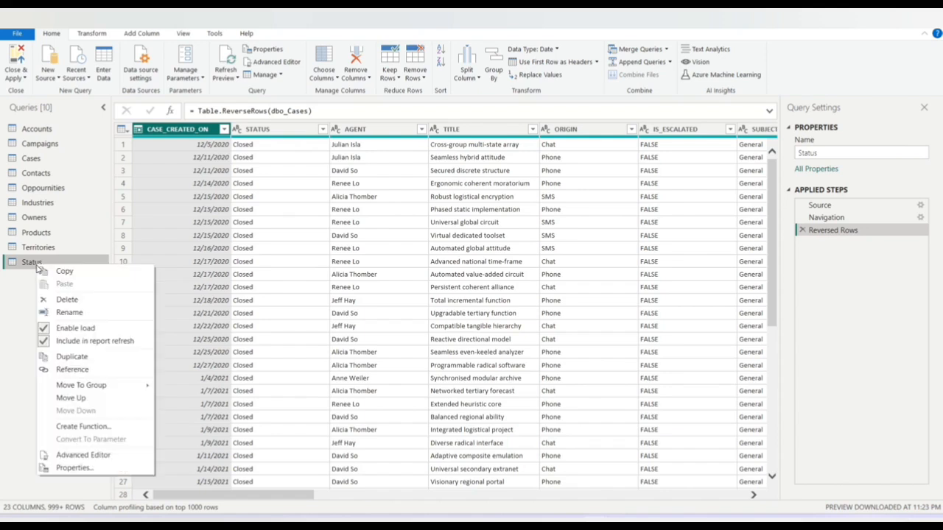
click(82, 332)
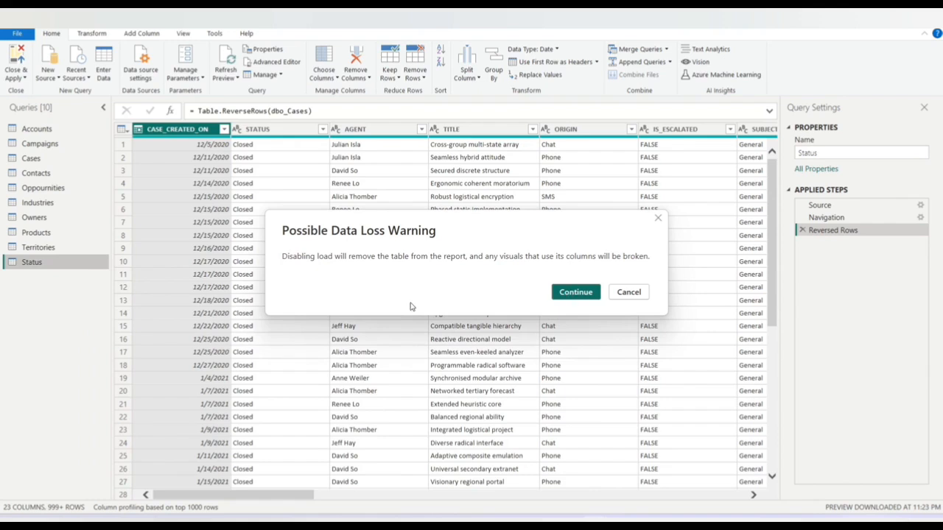
click(591, 290)
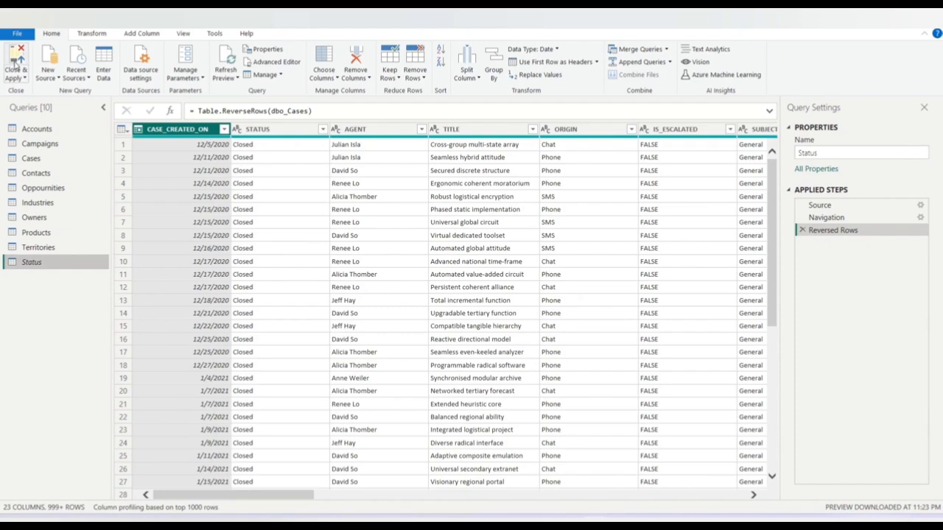
click(15, 65)
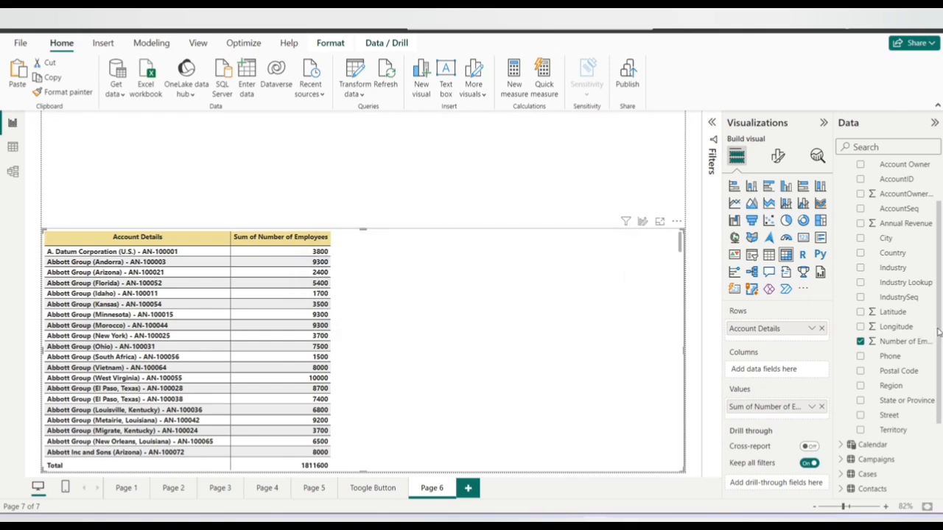
- Collapse the Accounts fields to check the list of loaded tables, and refresh the report's data while checking the included queries
scroll(922, 341, up, 2)
click(841, 169)
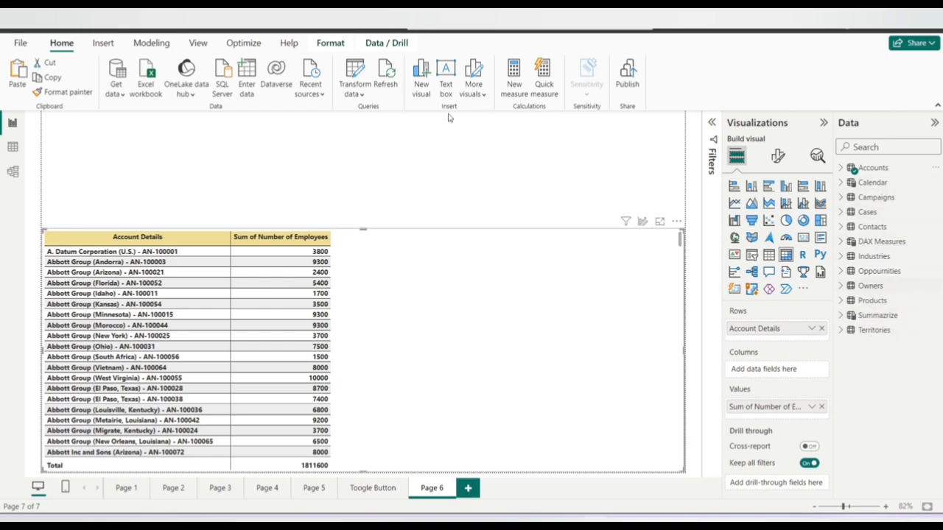
click(390, 78)
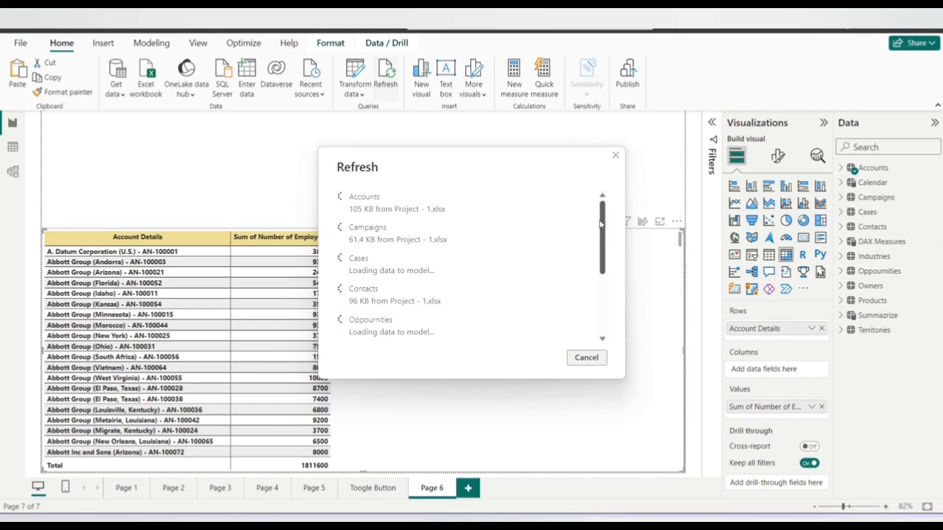
drag(601, 222, 604, 295)
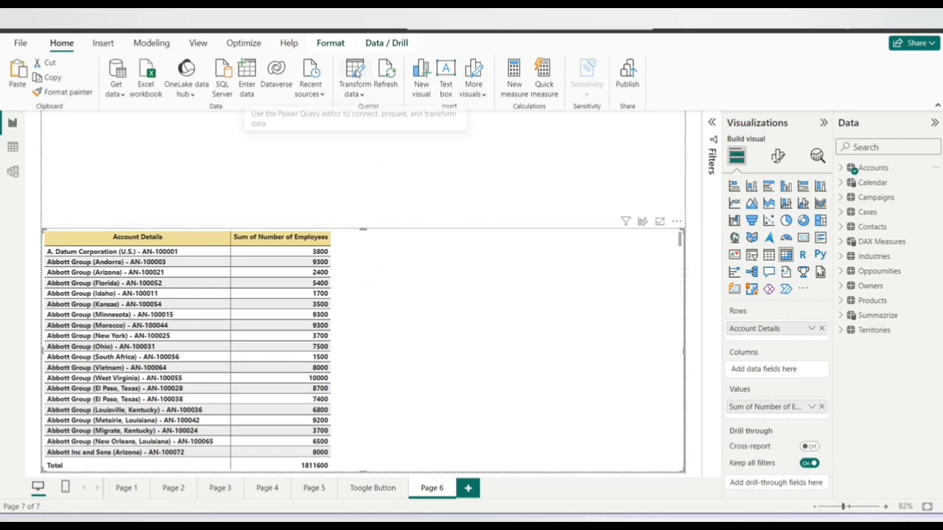
- Return to the Power Query editor and enable loading of the Status query again
click(355, 74)
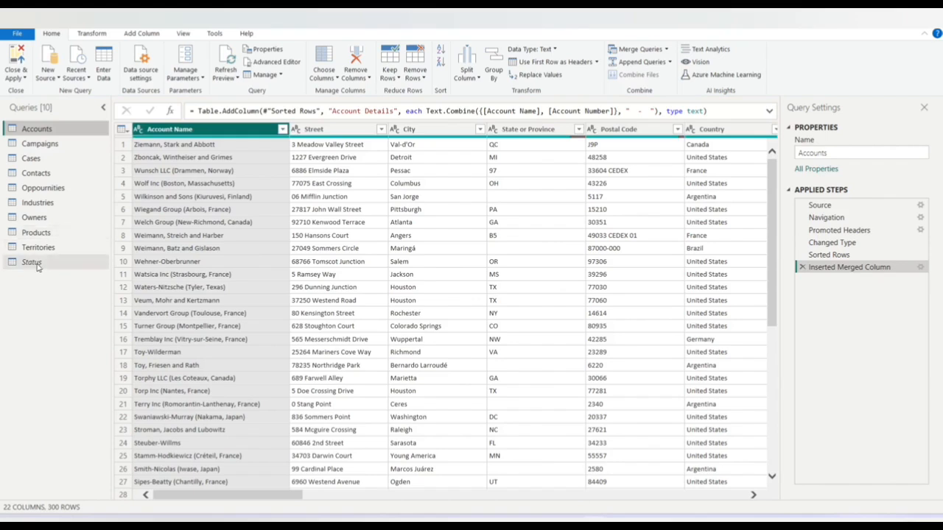
right_click(36, 268)
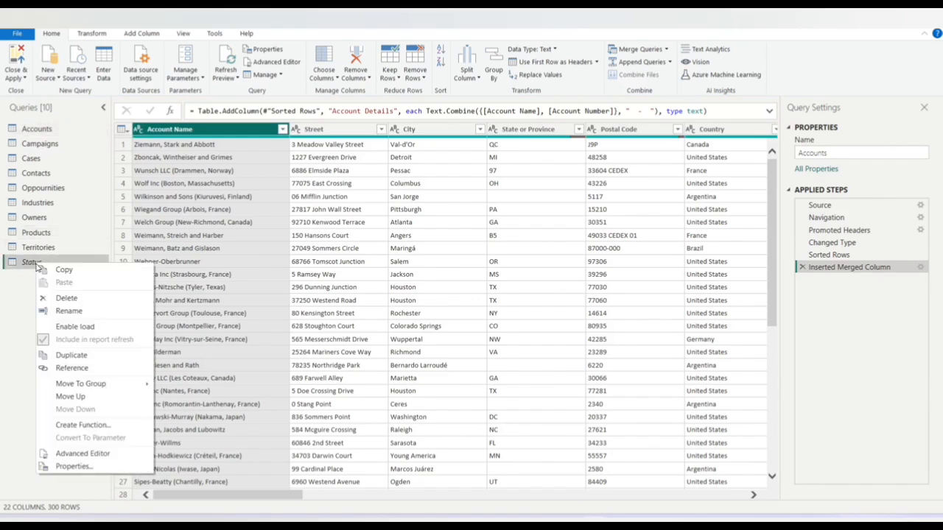
click(72, 331)
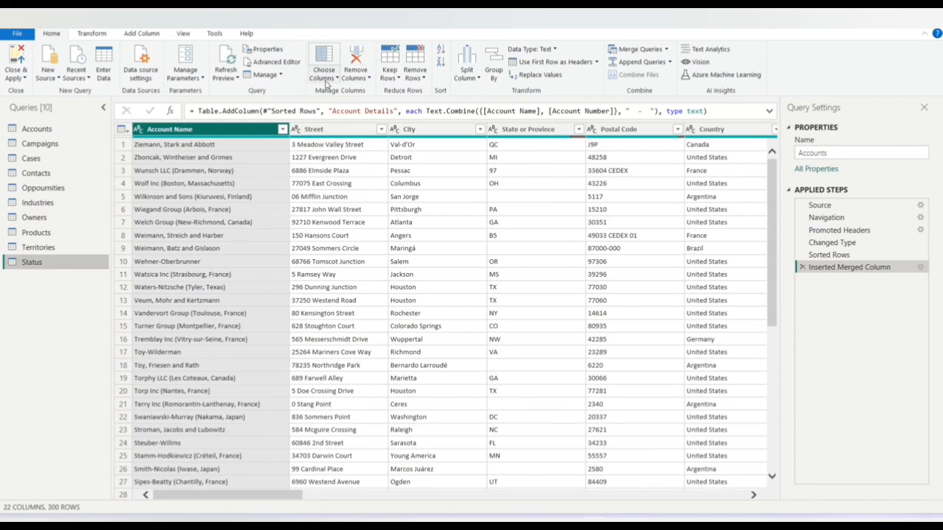
- Open the Accounts query and check the available options for choosing columns
click(63, 131)
click(337, 78)
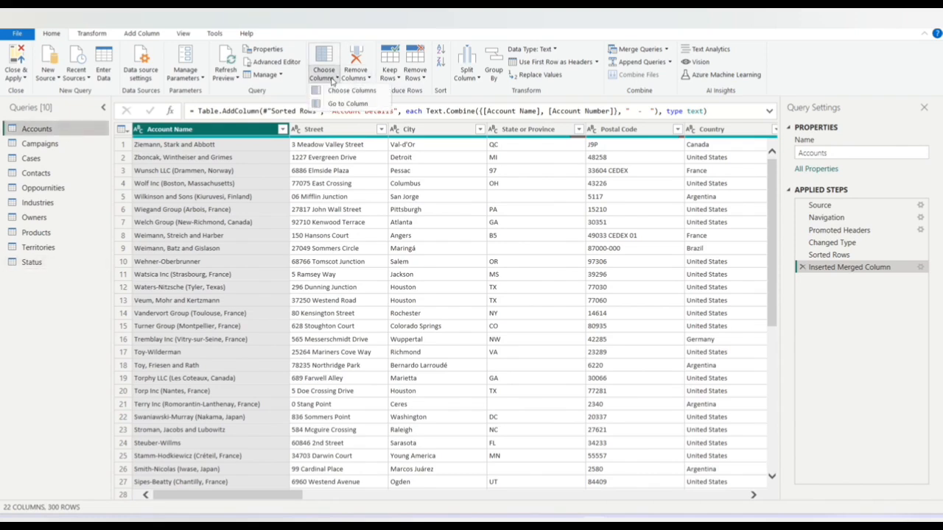
click(331, 78)
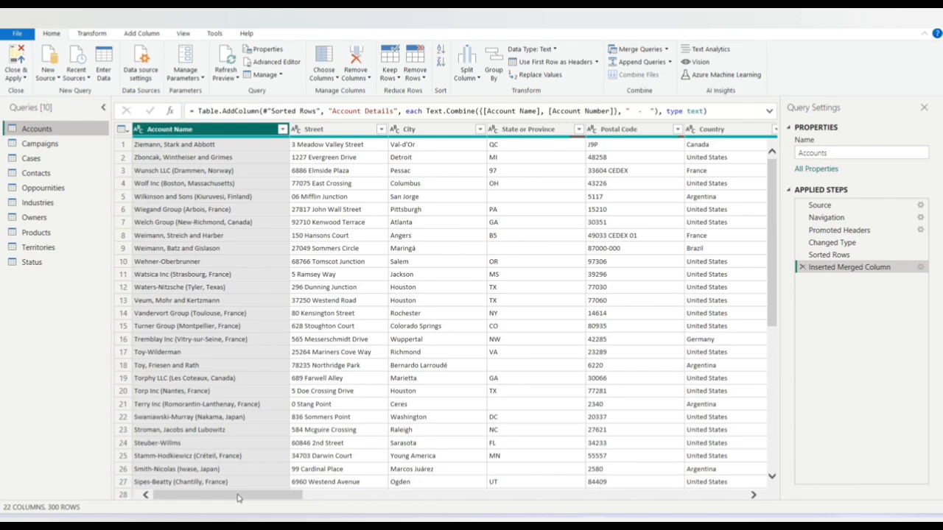
mouse_move(238, 498)
mouse_down()
mouse_move(508, 496)
mouse_move(221, 494)
mouse_up()
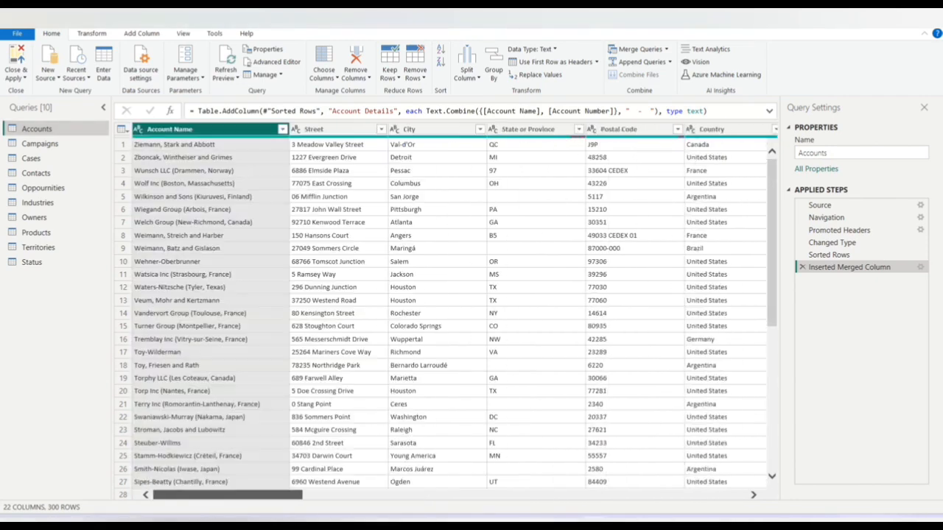
- Use Go to Column to search for "regi" and jump to the Region column of the Accounts query
click(328, 79)
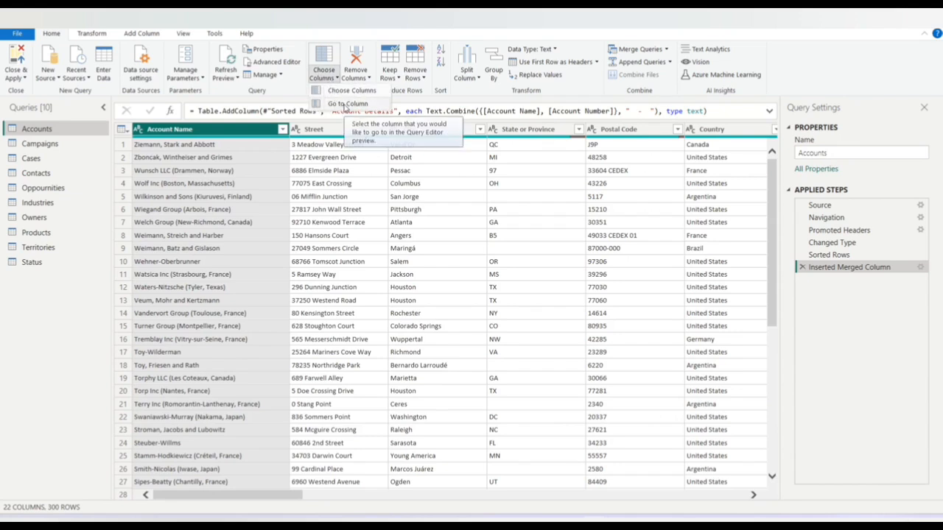
click(345, 104)
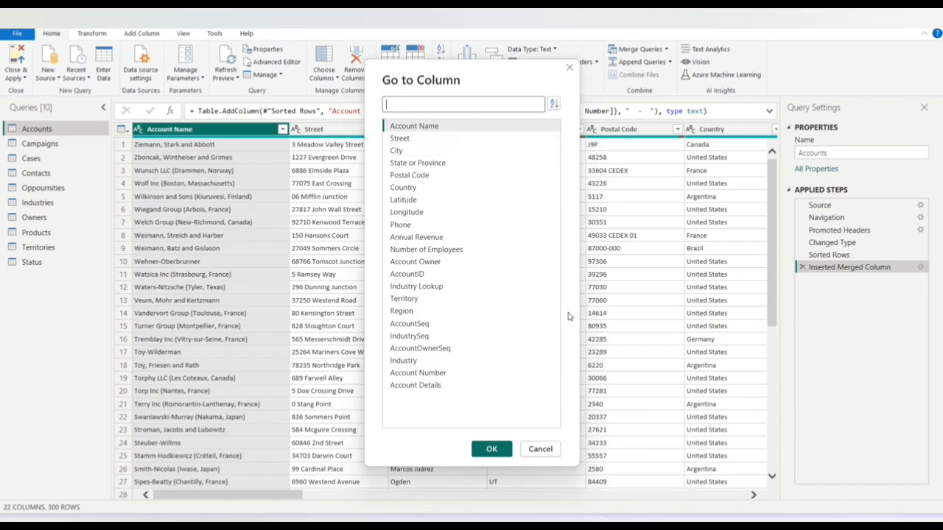
text(mar)
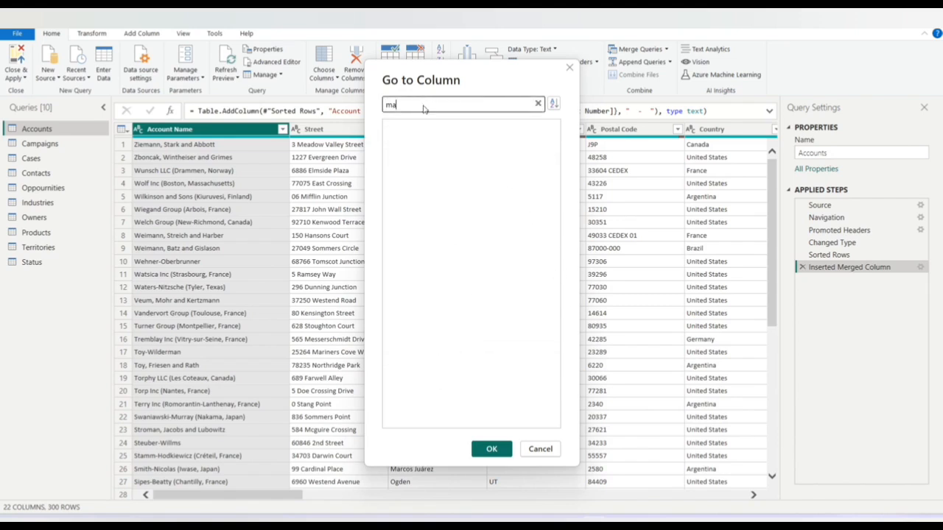
key(BackSpace)
key(BackSpace)
key(BackSpace)
text(regi)
click(404, 129)
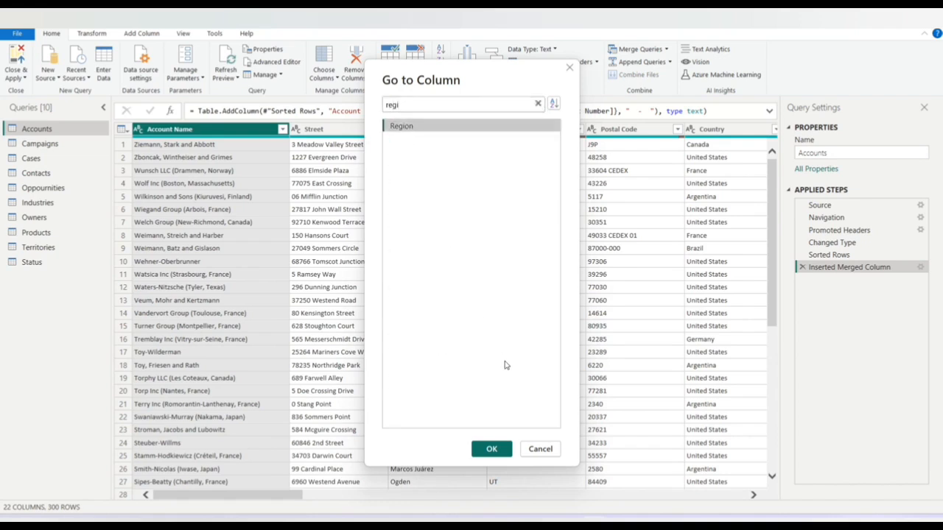
click(492, 449)
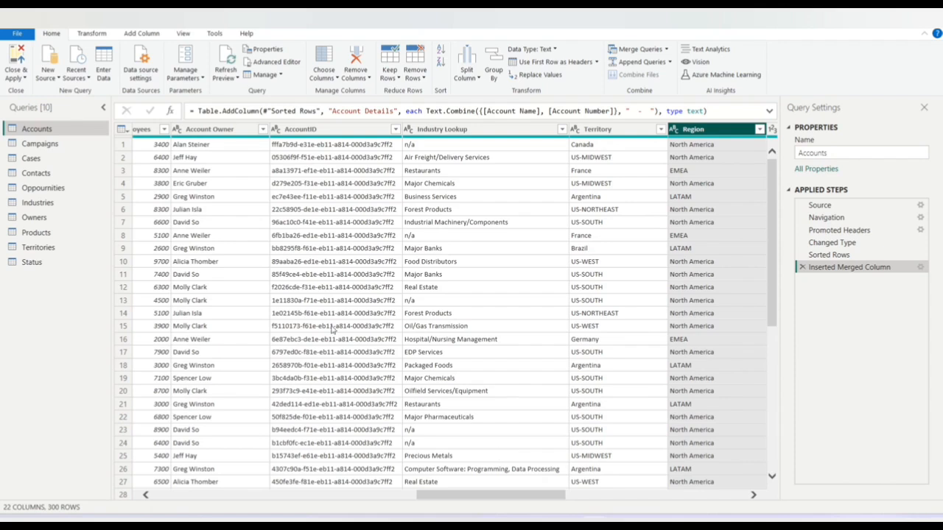
- Review the list of columns to keep in the Accounts query and leave the selection unchanged
click(335, 78)
click(335, 91)
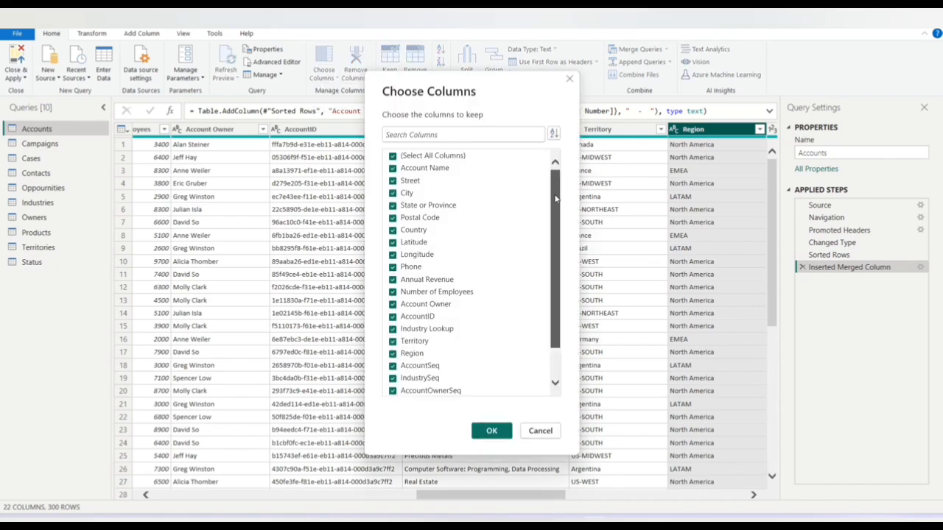
scroll(562, 272, down, 2)
scroll(561, 272, up, 2)
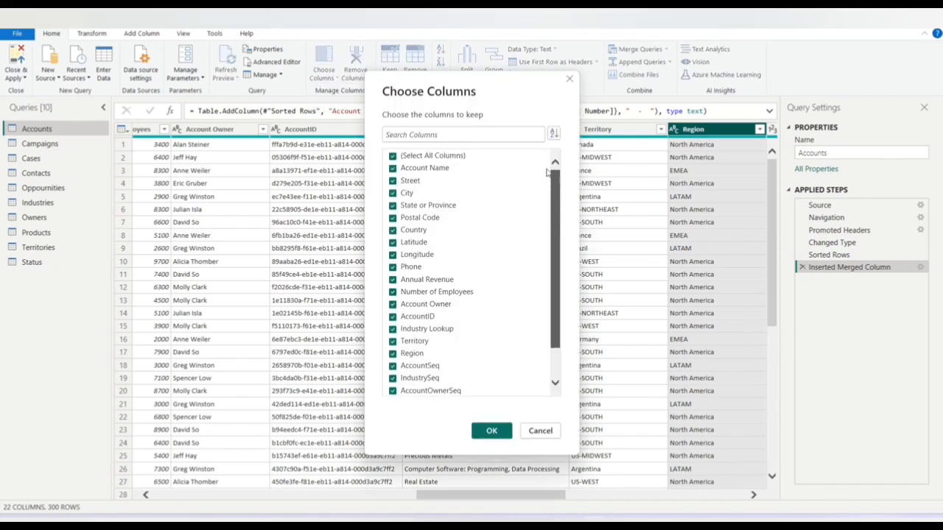
click(540, 431)
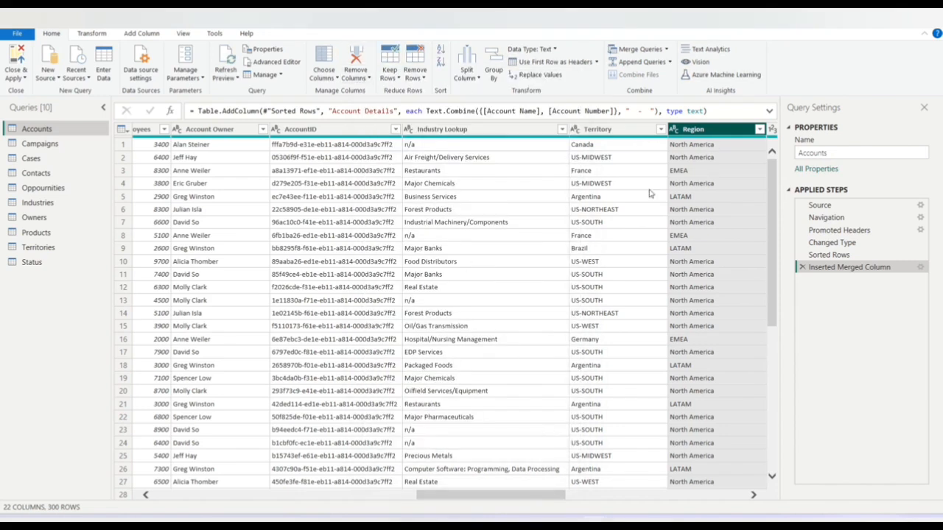
- Remove the Territory and Region columns together from the Accounts query
drag(516, 497, 524, 498)
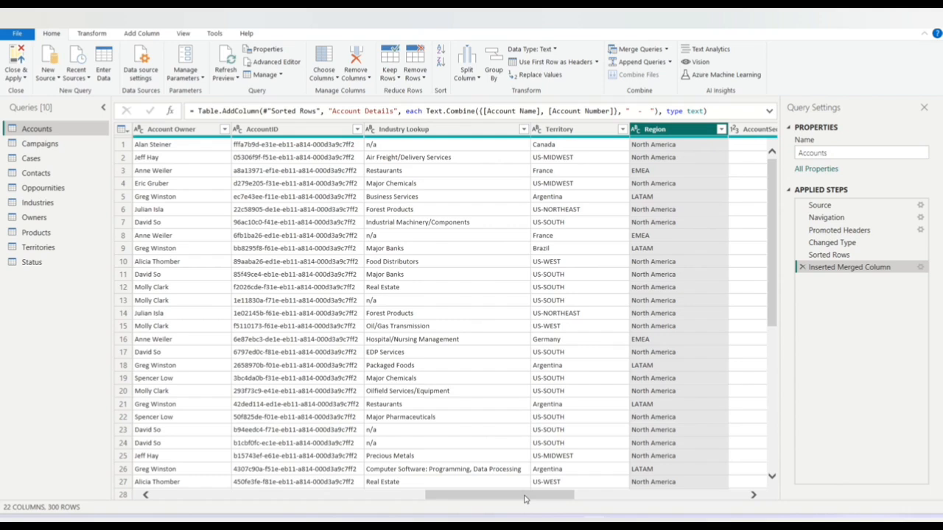
click(357, 79)
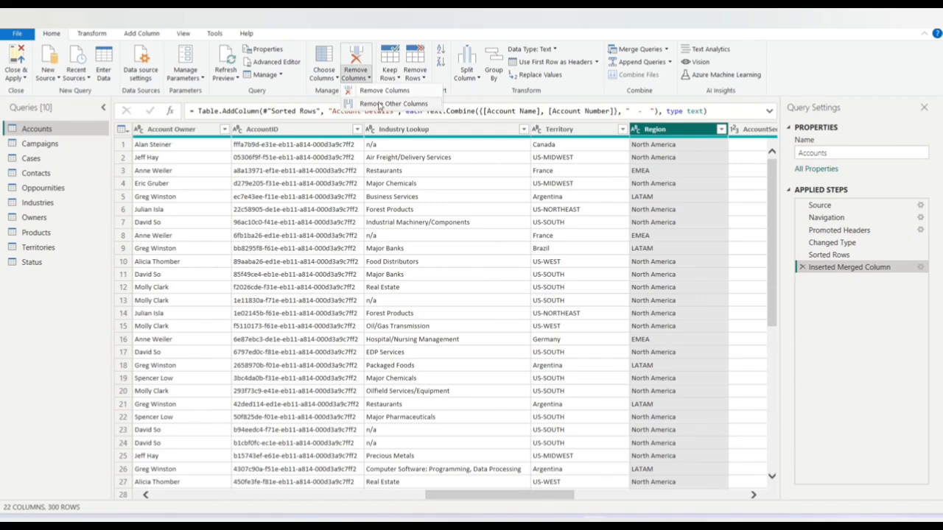
click(559, 132)
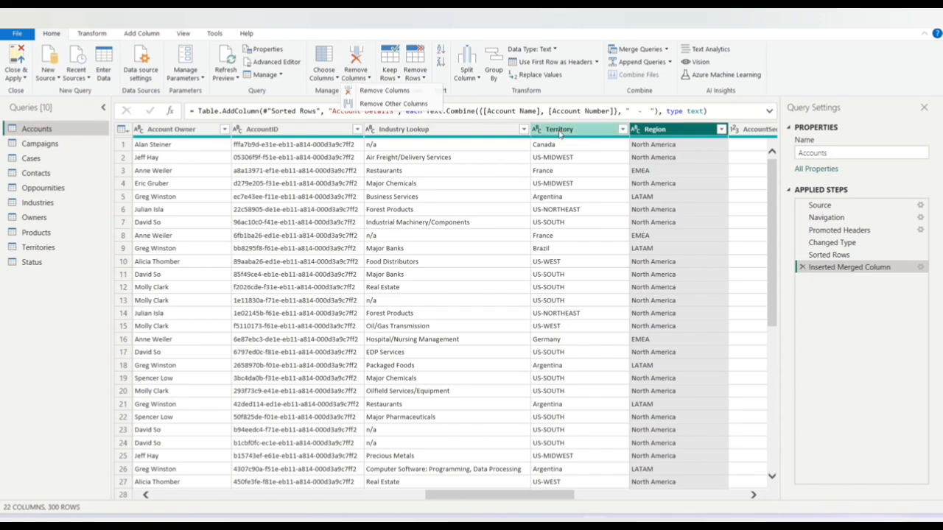
ctrl+click(565, 132)
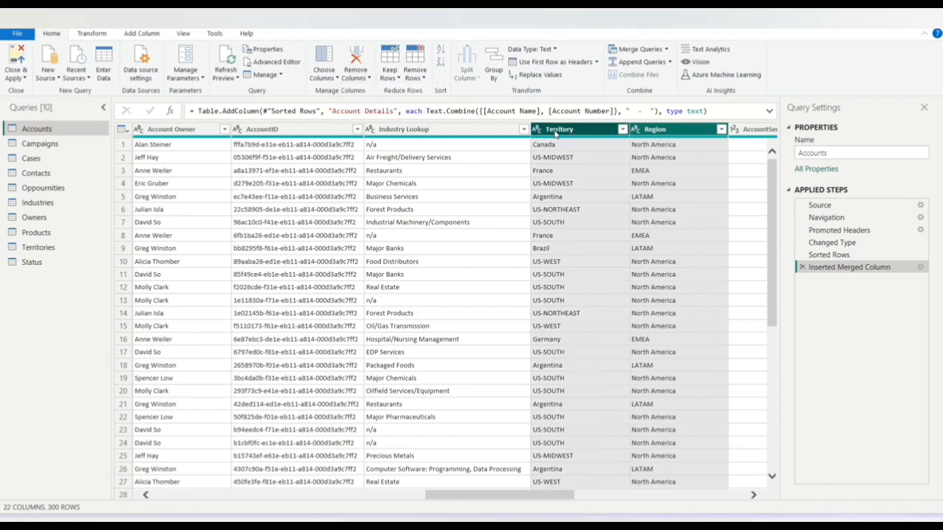
click(355, 73)
click(379, 90)
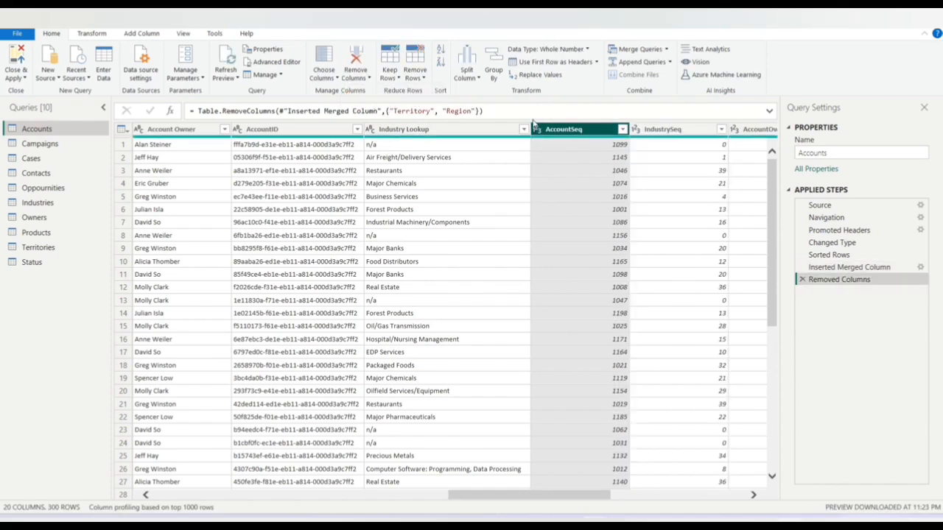
- Apply the query changes, reopen the query editor and delete the Removed Columns step from the Accounts query
click(18, 59)
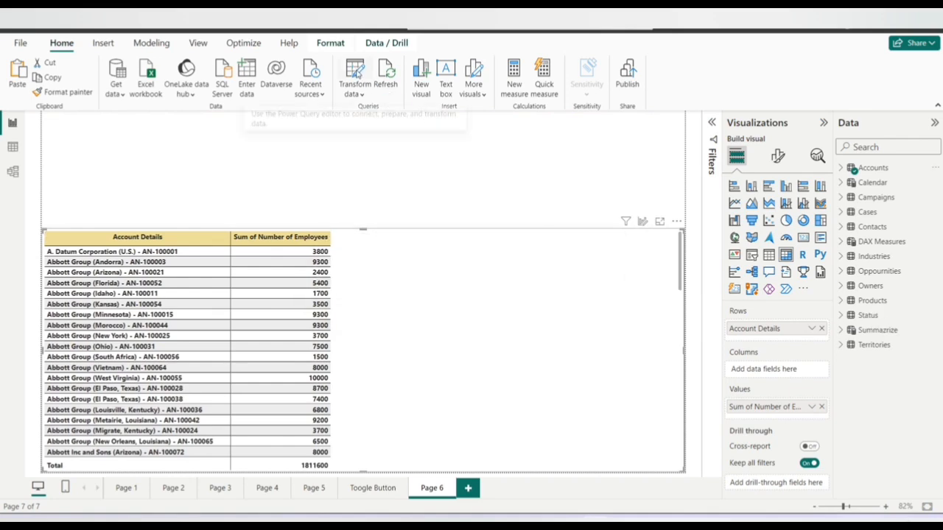
click(355, 71)
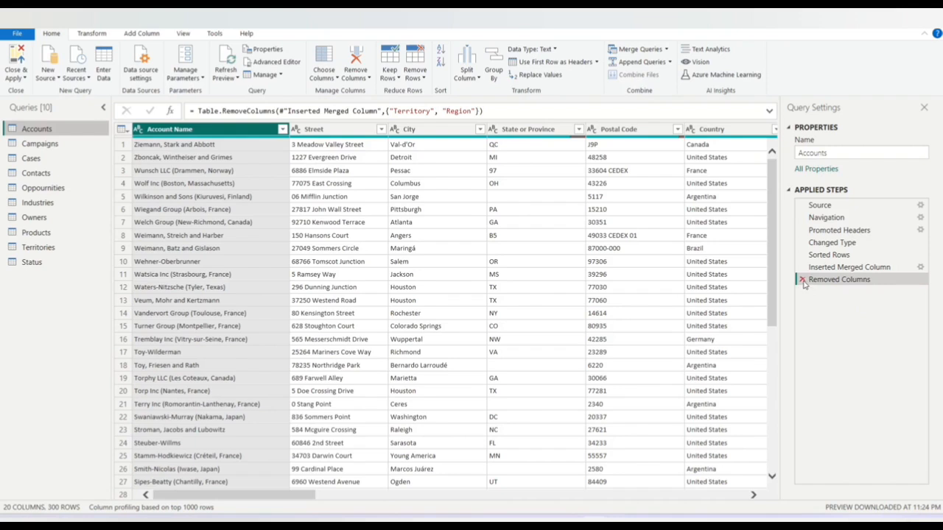
click(803, 281)
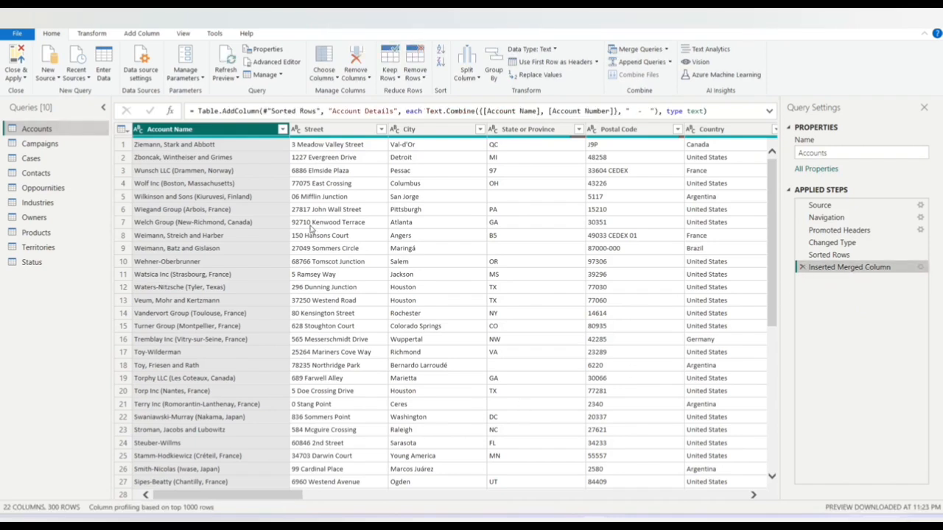
- Use Go to Column to locate the Territory column in the Accounts query and view the neighbouring Region column
click(337, 80)
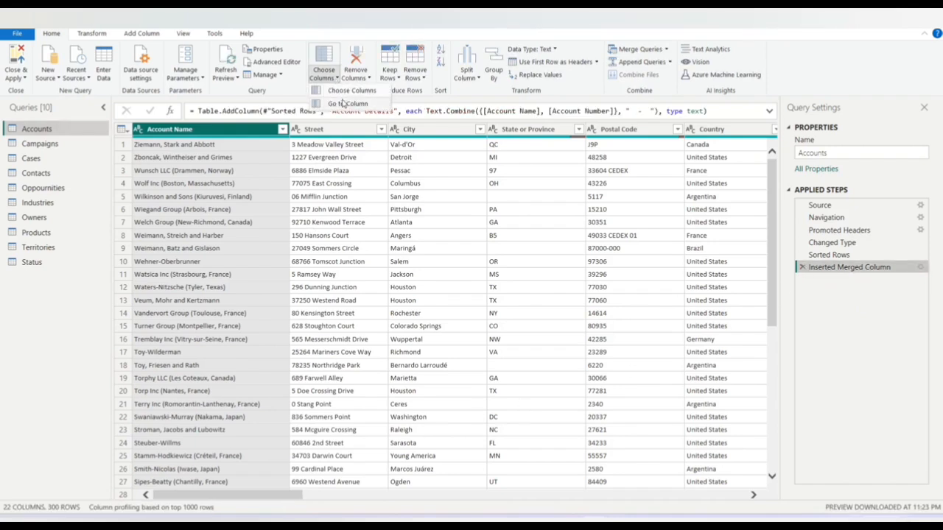
click(342, 103)
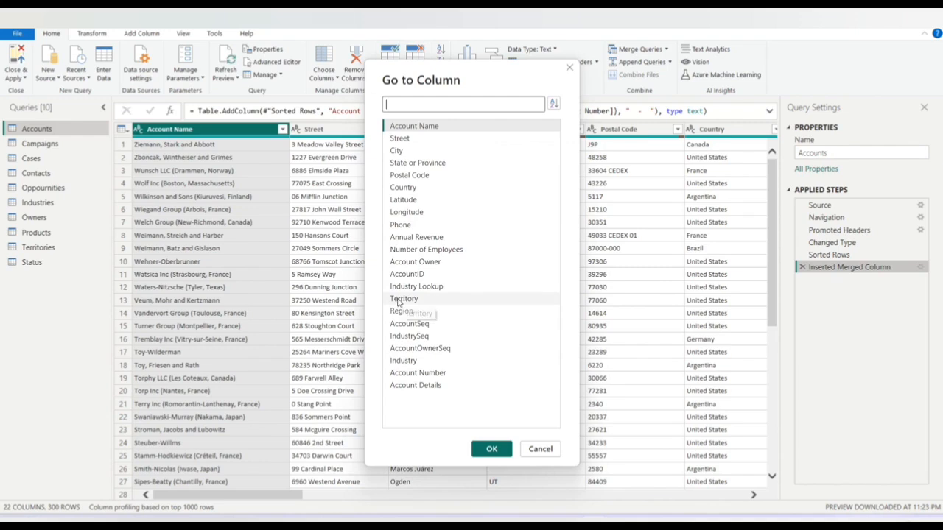
click(405, 301)
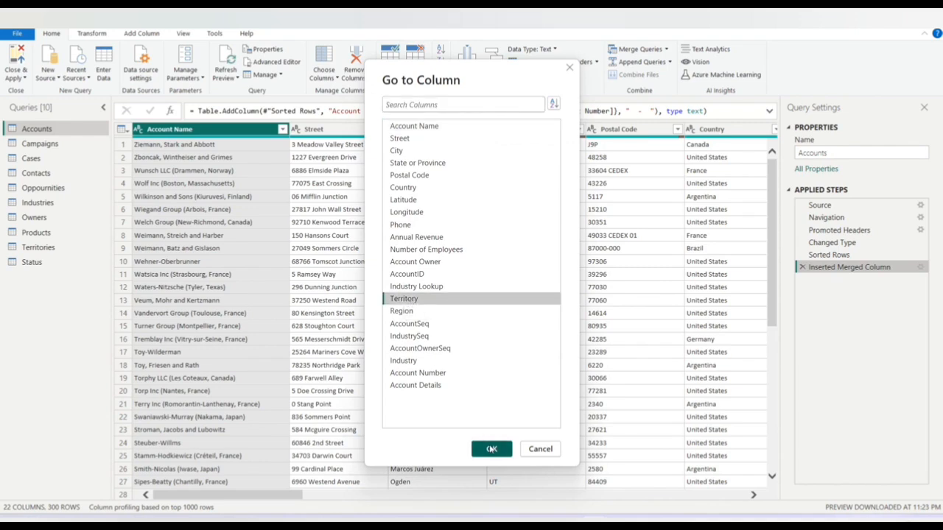
click(491, 449)
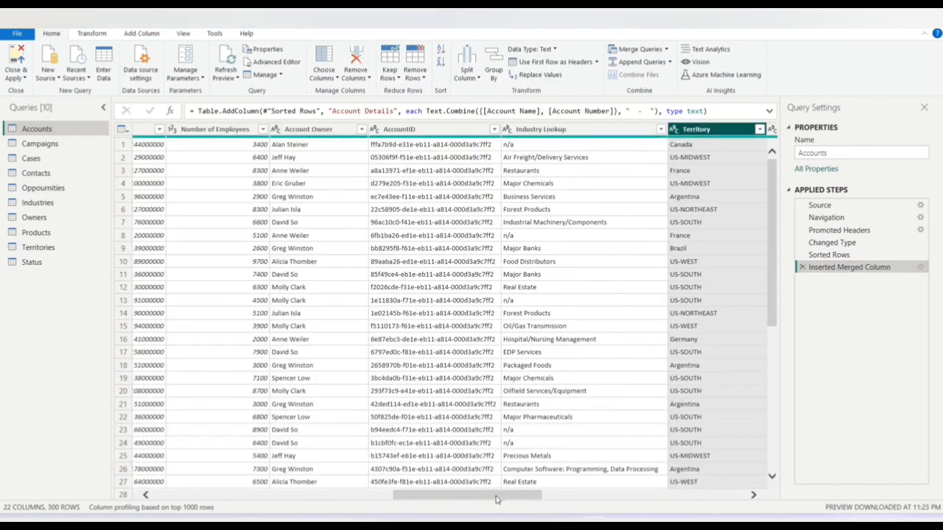
drag(495, 499, 526, 502)
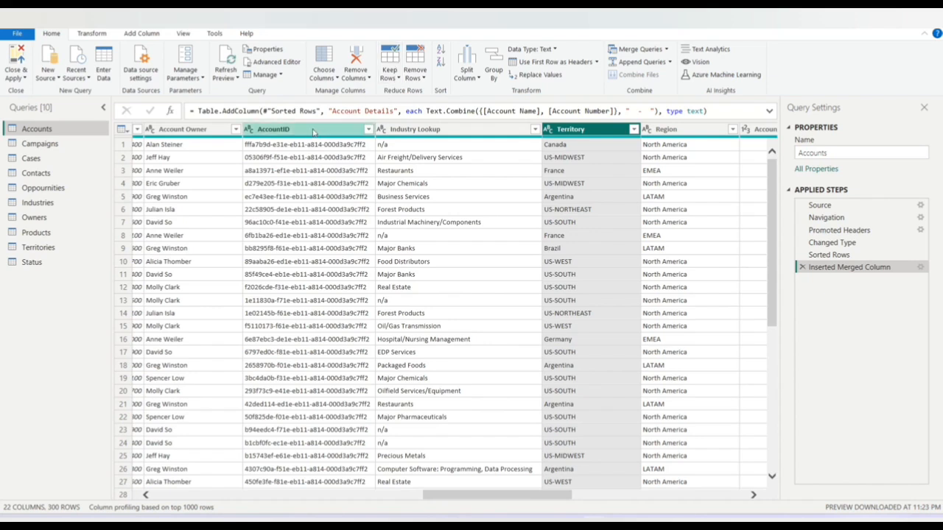
- Keep only the top 20 rows of the Accounts query with all columns selected, and delete that applied step again
key(ctrl+a)
click(394, 78)
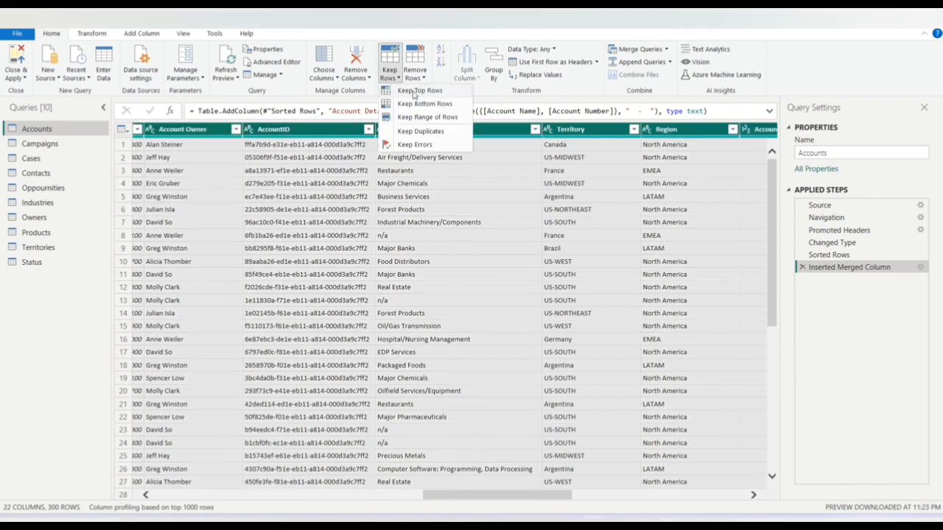
click(417, 91)
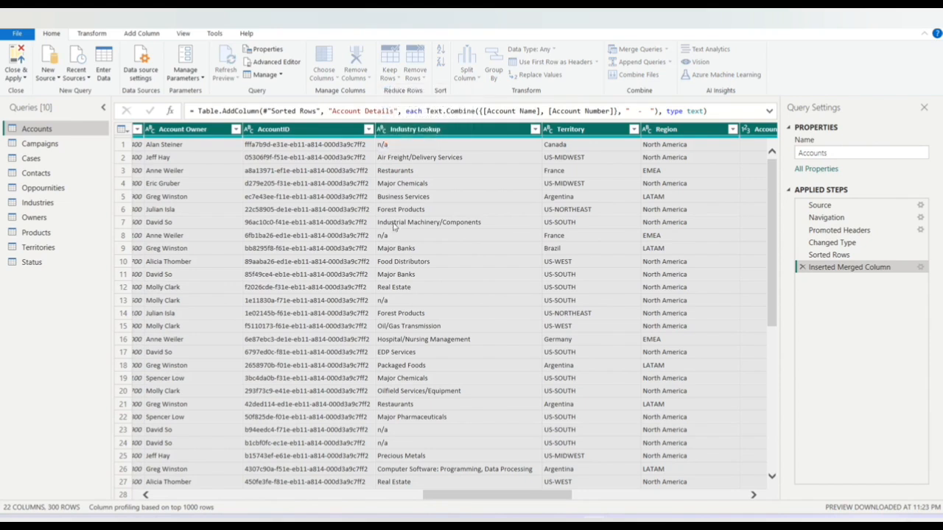
text(20)
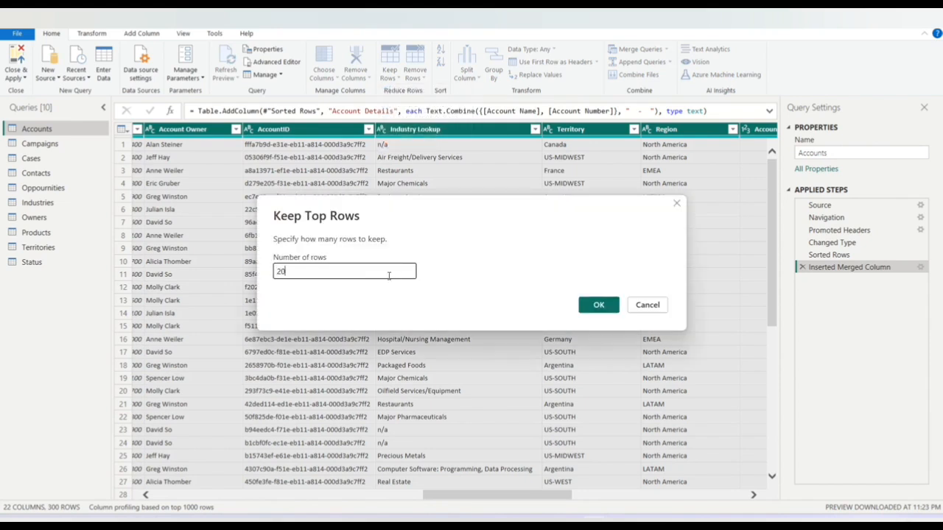
click(601, 306)
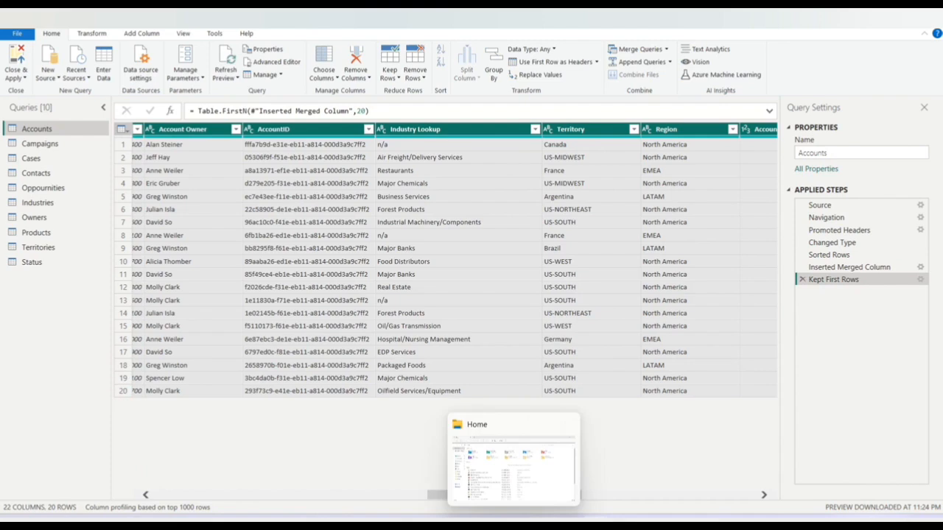
click(311, 499)
drag(310, 499, 177, 492)
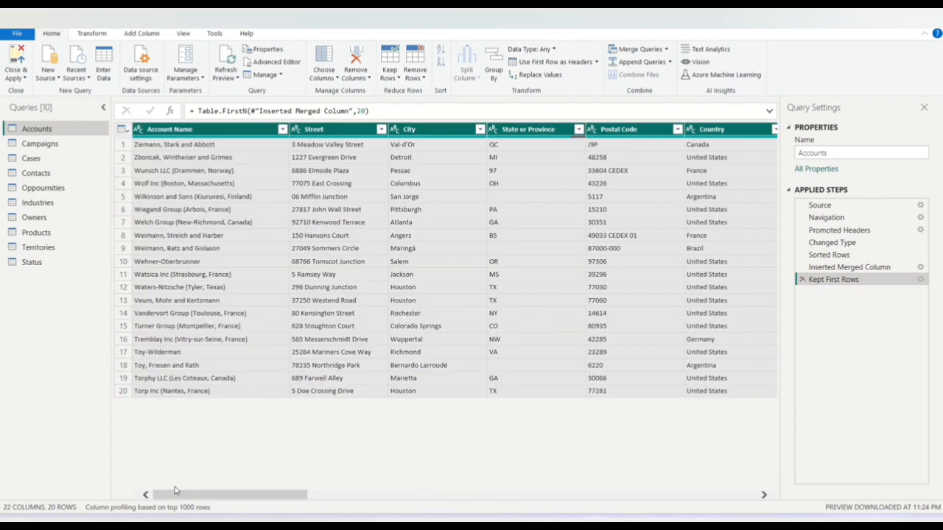
click(802, 280)
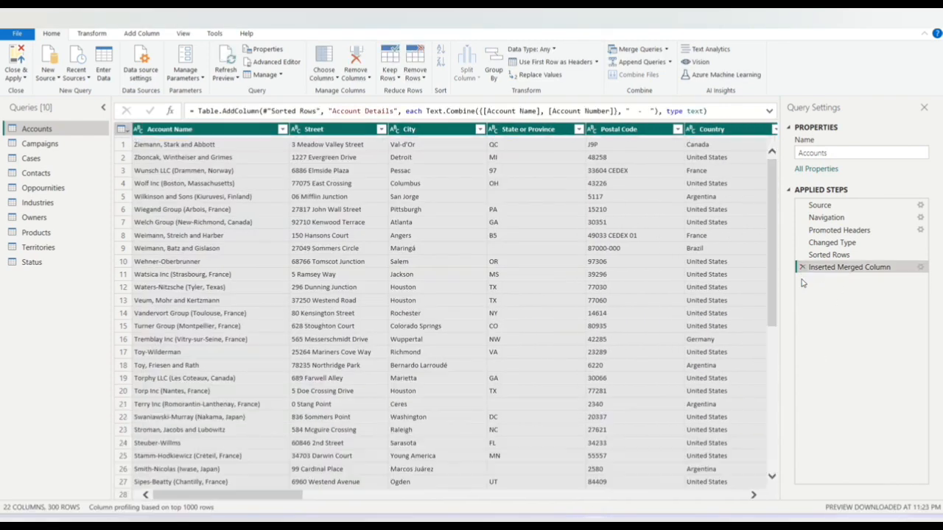
- Review the options for keeping and removing rows, and examine the Contacts, Oppournities, Industries and Owners queries
click(400, 78)
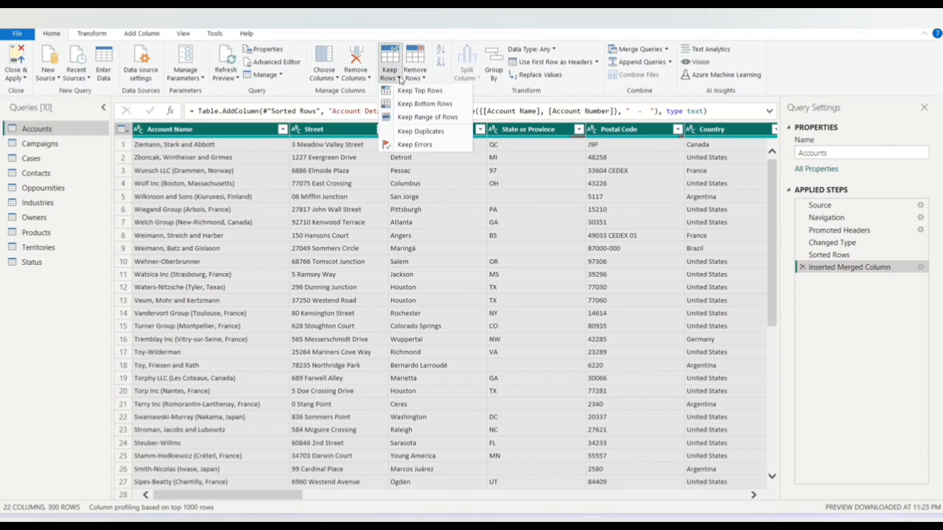
click(416, 76)
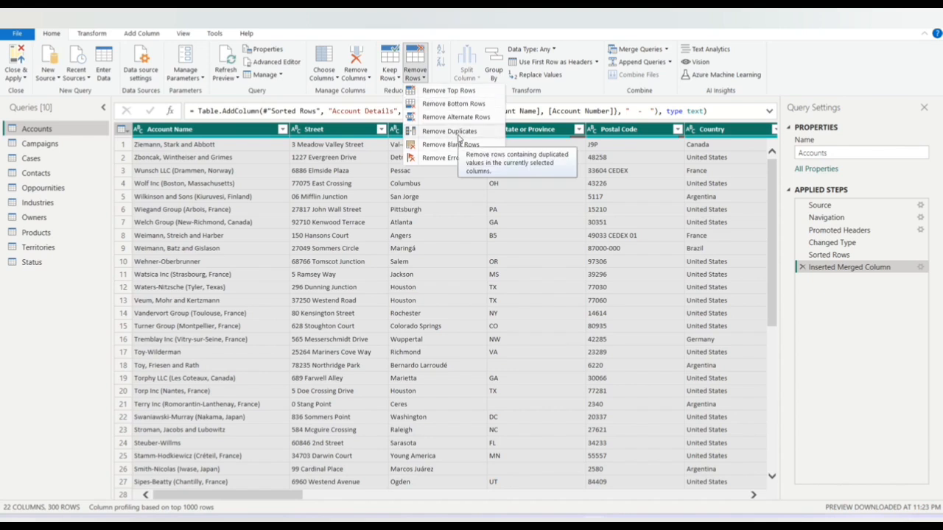
click(41, 149)
click(40, 173)
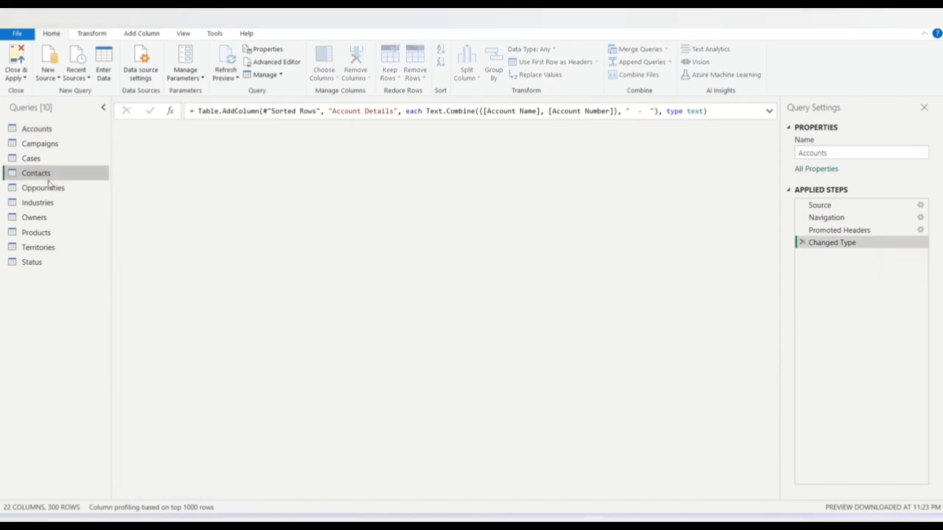
click(55, 190)
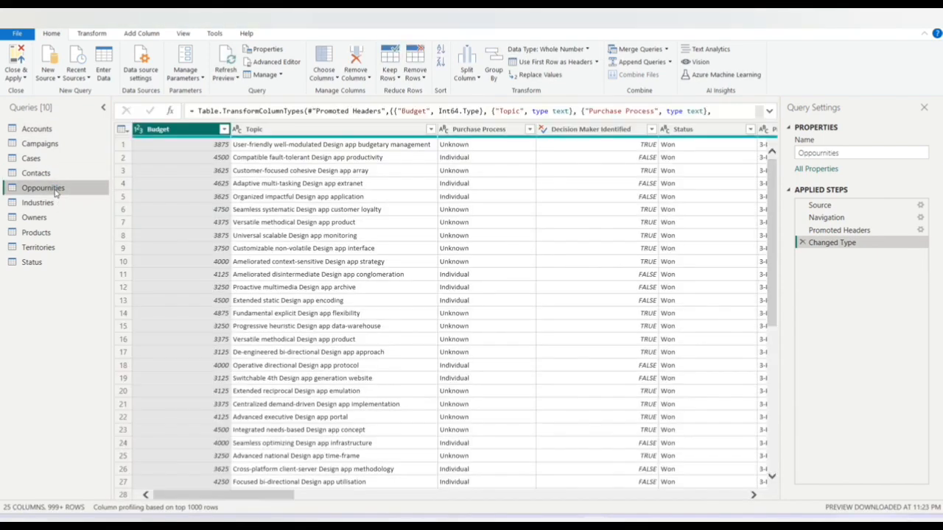
click(36, 203)
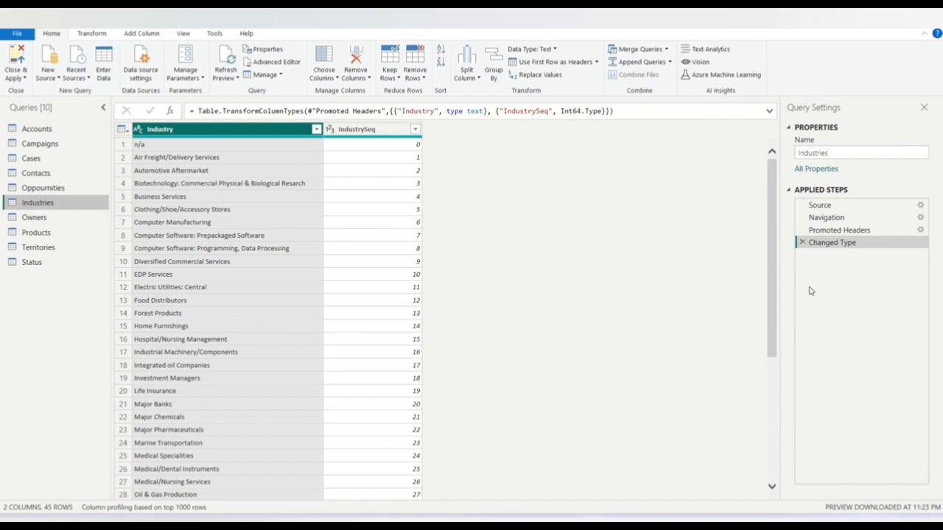
drag(771, 269, 789, 406)
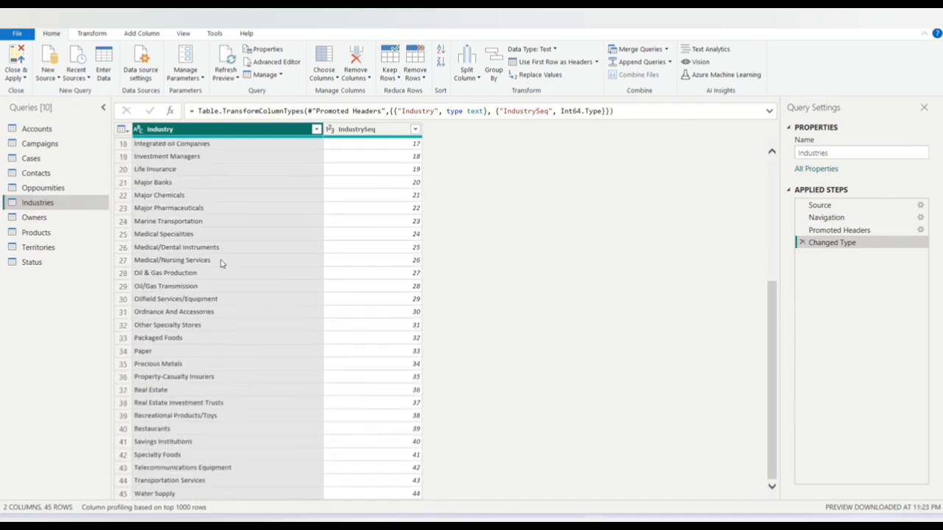
click(34, 218)
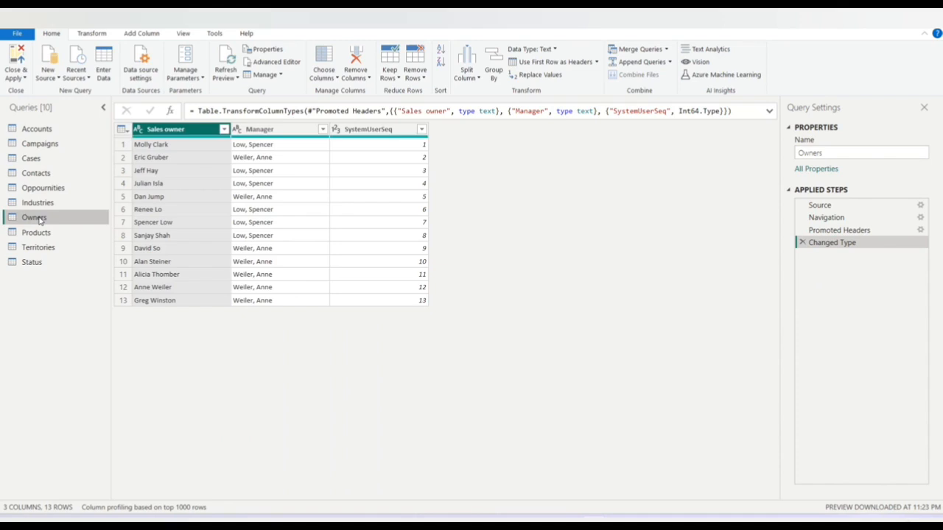
- Remove duplicate rows from the Products query based on the MinOppValue column, and delete the Removed Duplicates step again
click(40, 233)
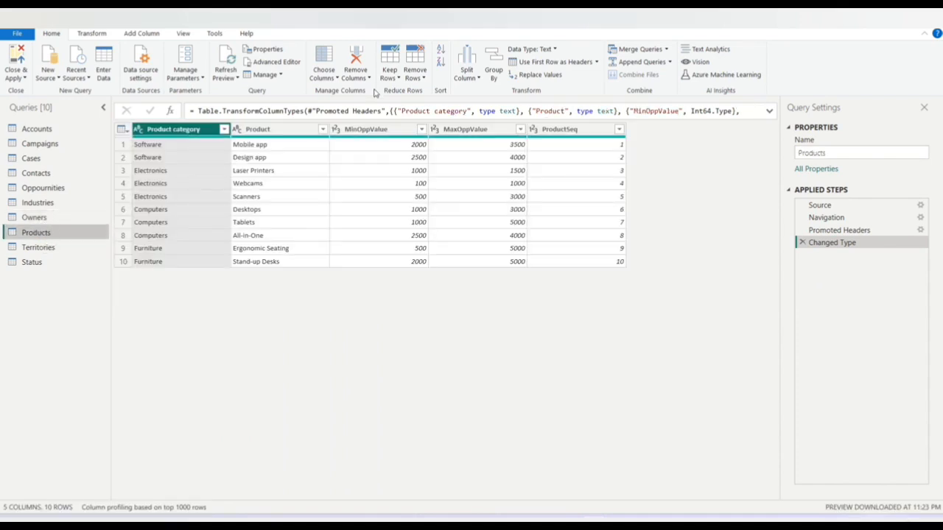
click(389, 131)
click(416, 77)
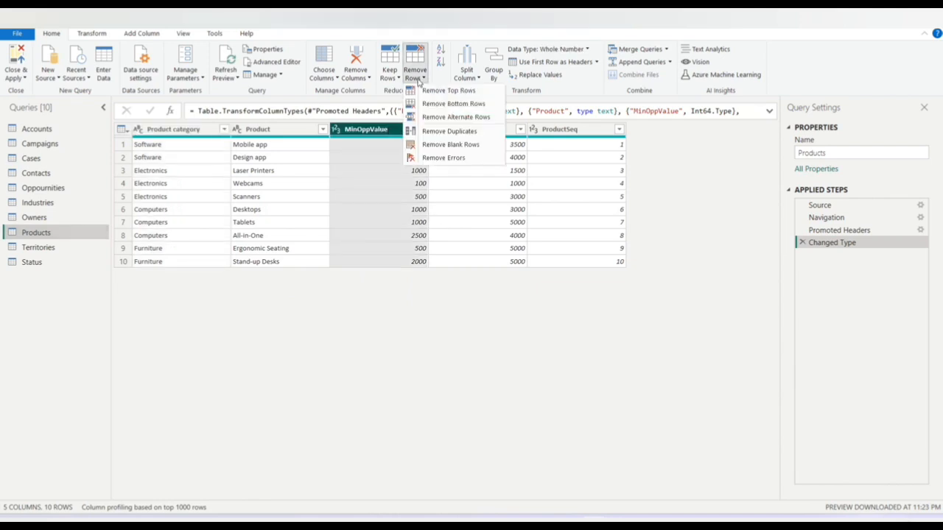
click(465, 131)
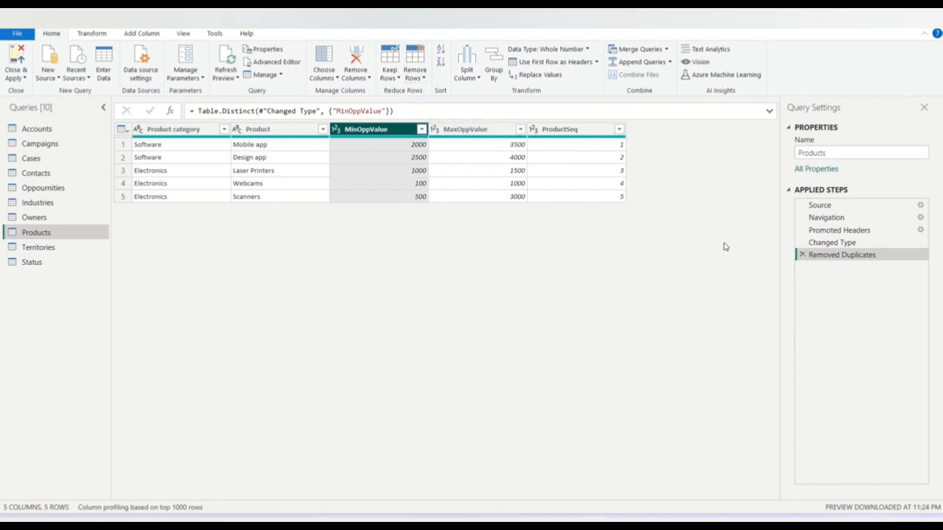
click(803, 256)
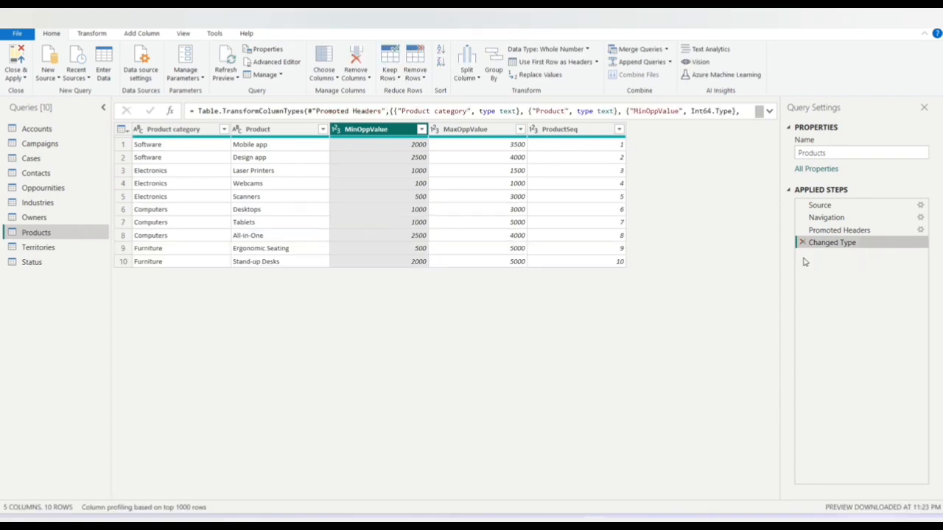
- Split the Account Name column of the Accounts query by position 10, and delete the resulting split and type-change steps again
click(35, 130)
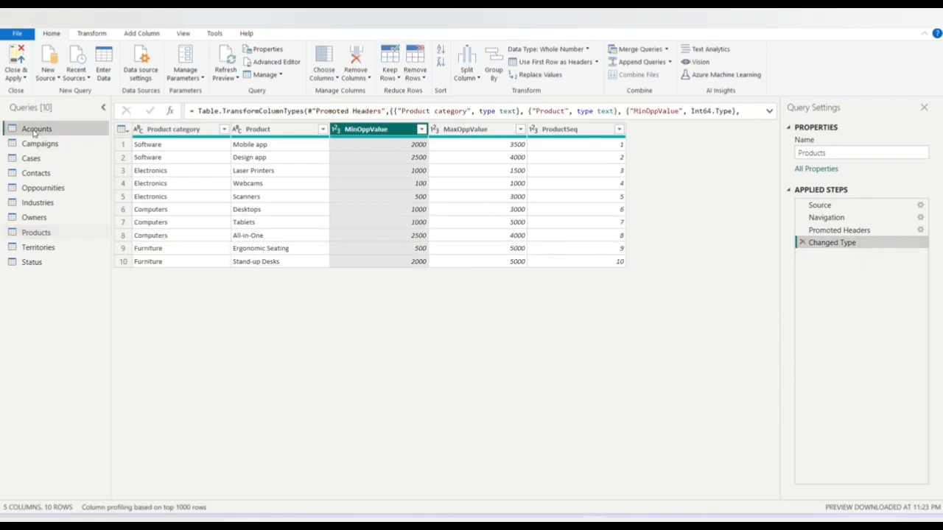
click(468, 75)
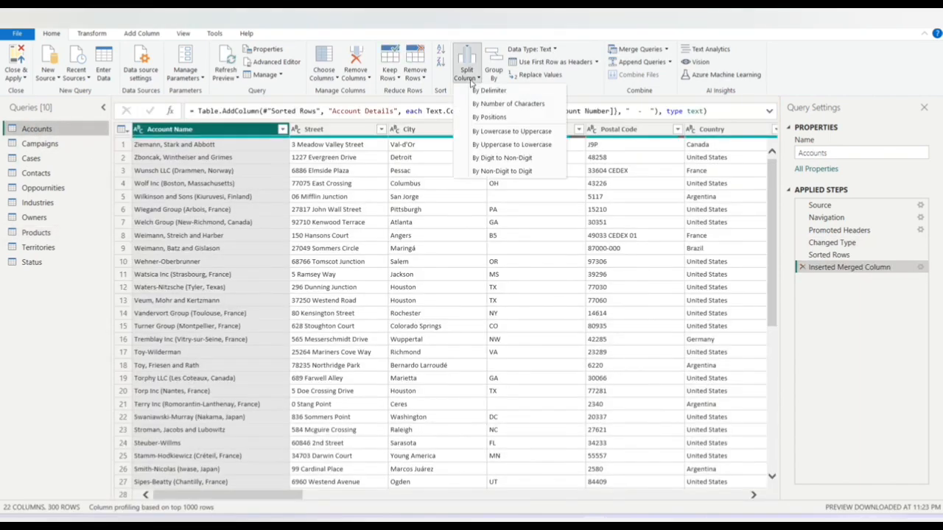
click(507, 119)
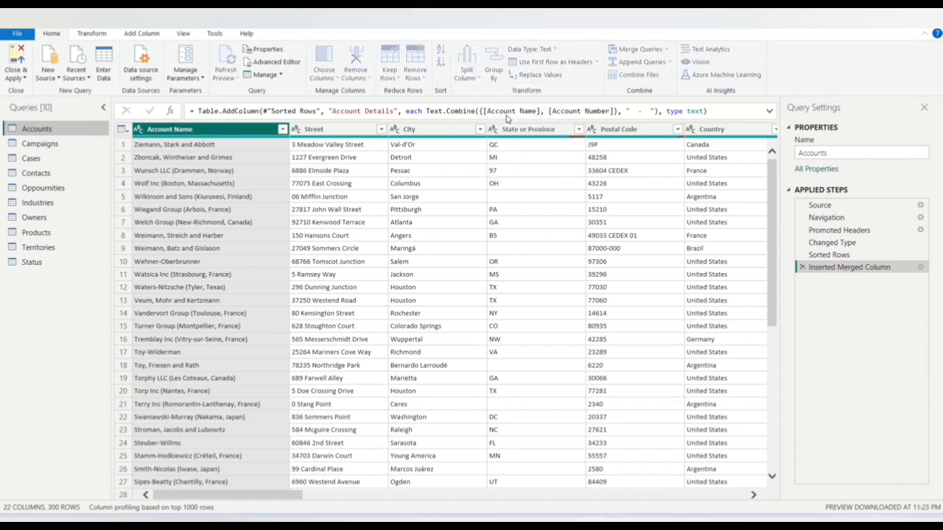
click(333, 259)
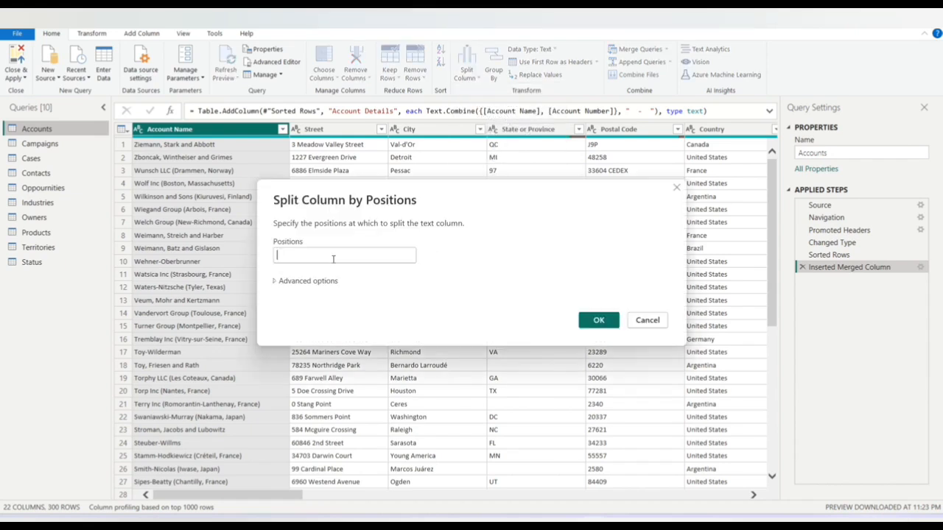
text(10)
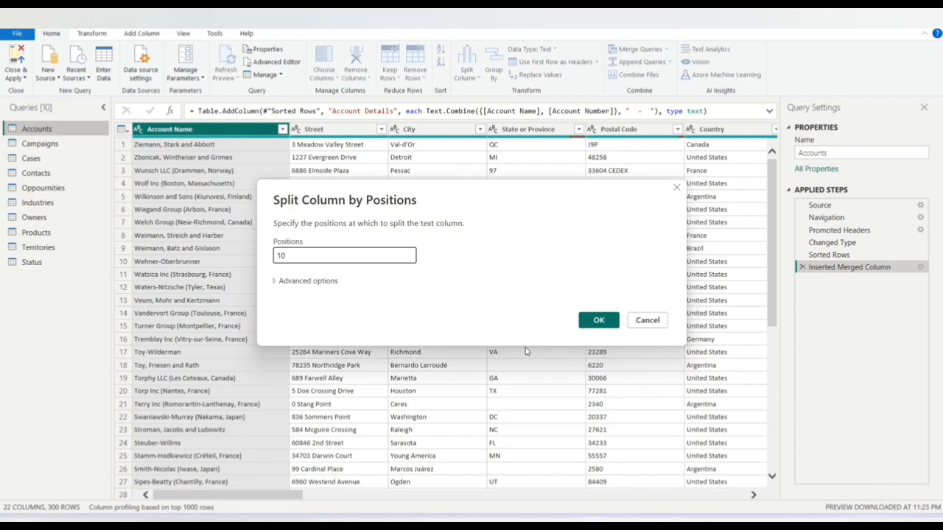
click(596, 320)
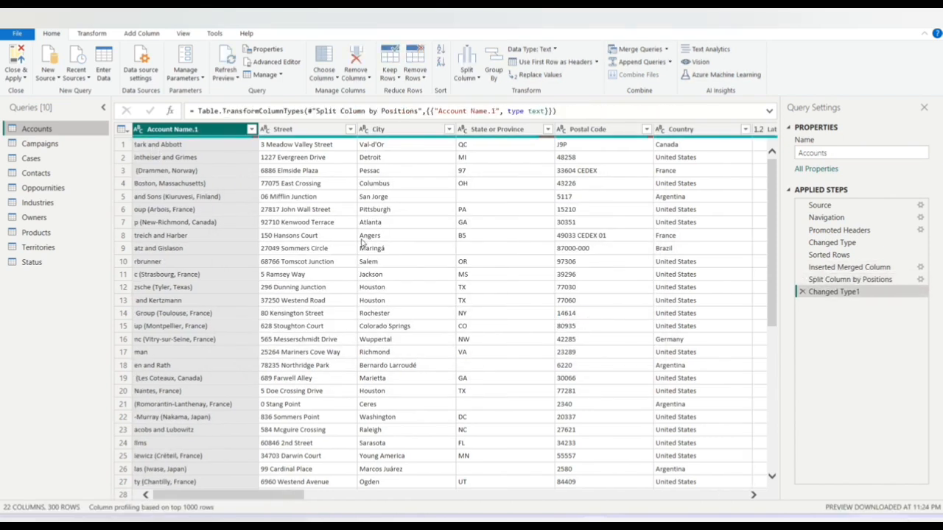
click(802, 293)
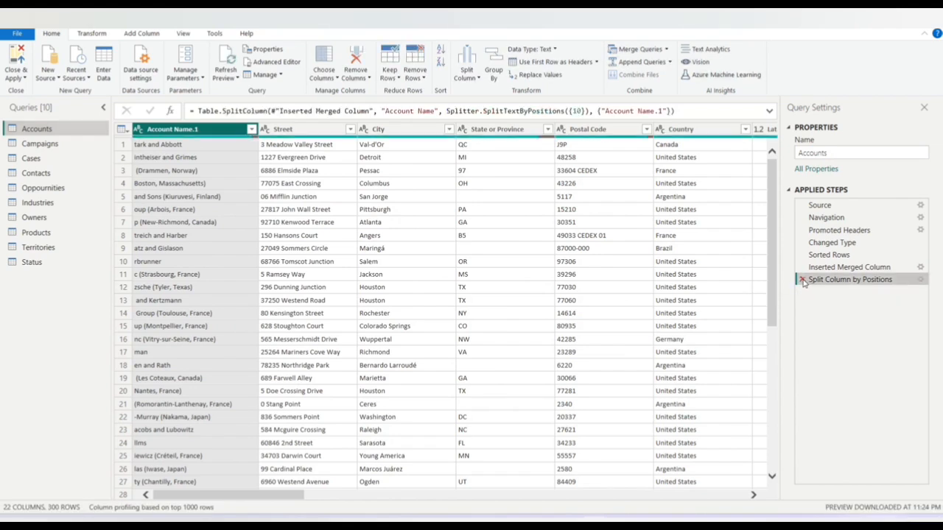
click(803, 280)
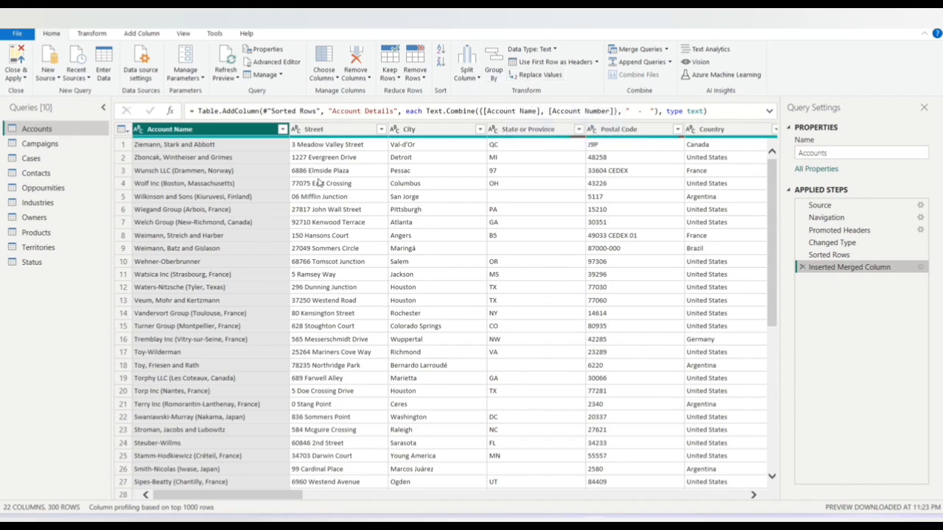
- Filter the State or Province column of the Accounts query to the value 11, and delete the Filtered Rows step again
click(339, 130)
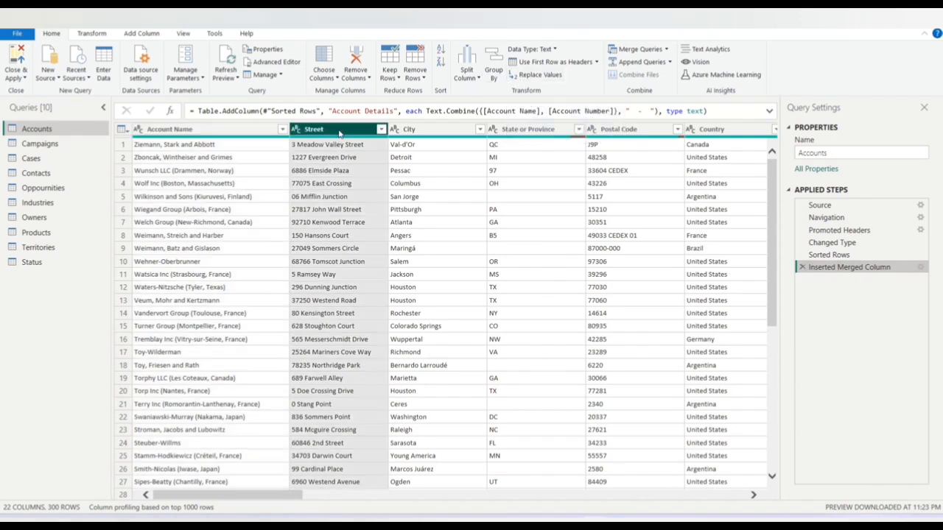
click(521, 130)
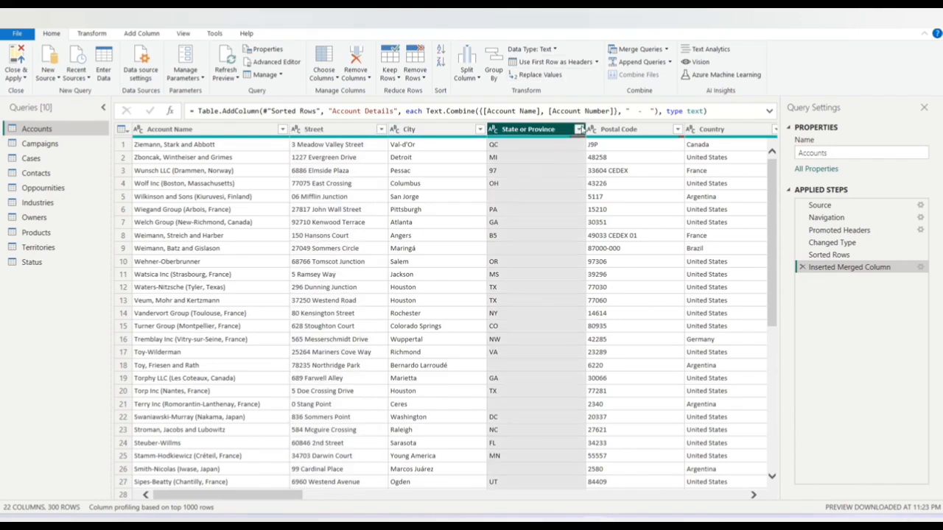
click(579, 129)
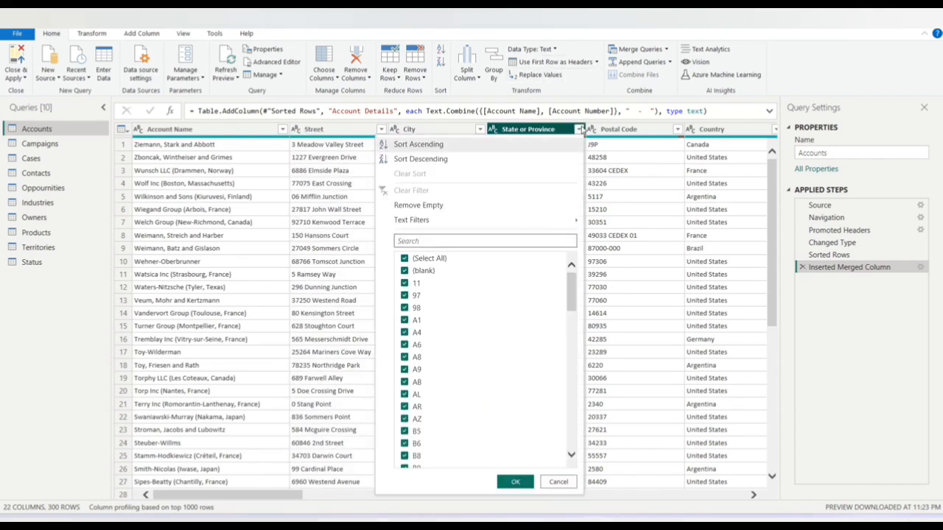
click(405, 259)
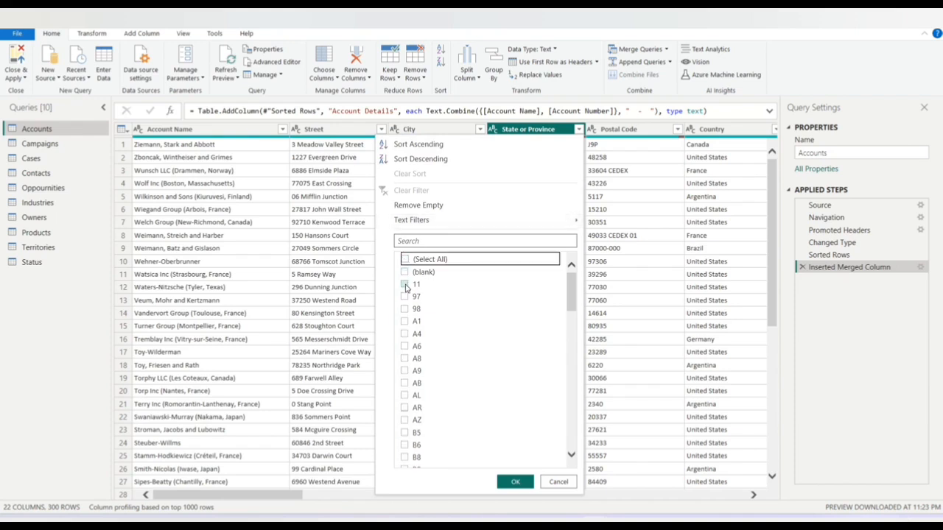
click(405, 285)
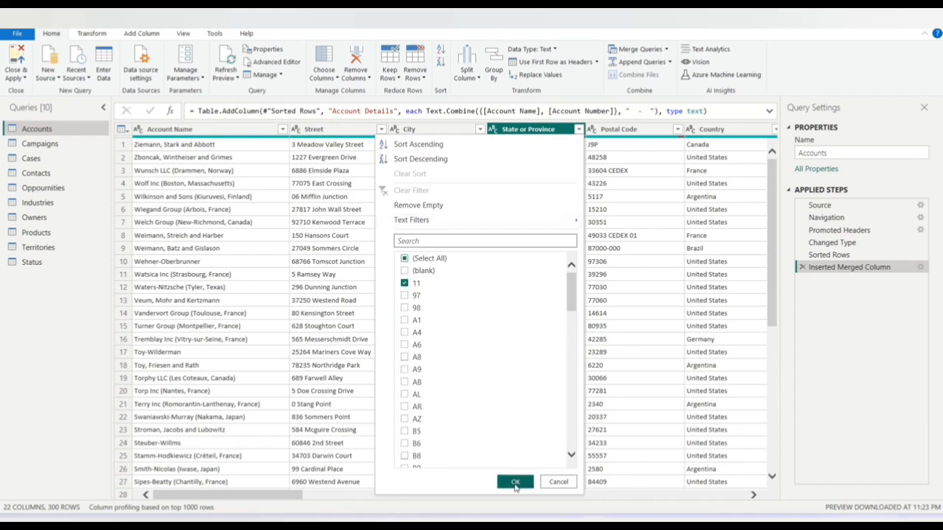
click(514, 482)
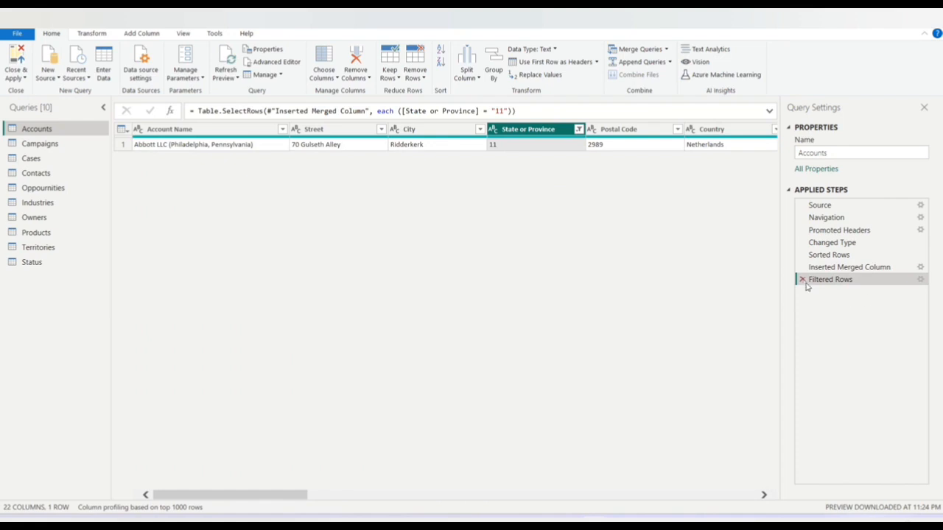
click(802, 280)
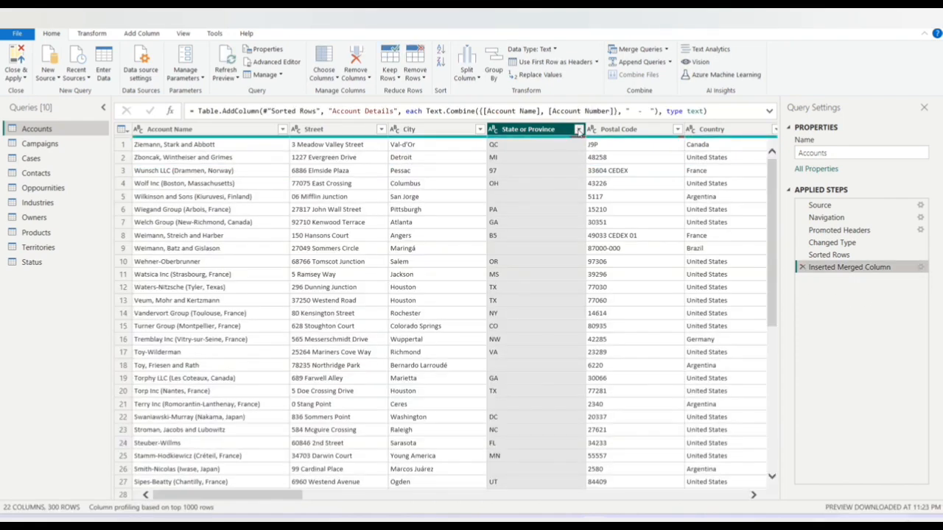
click(578, 129)
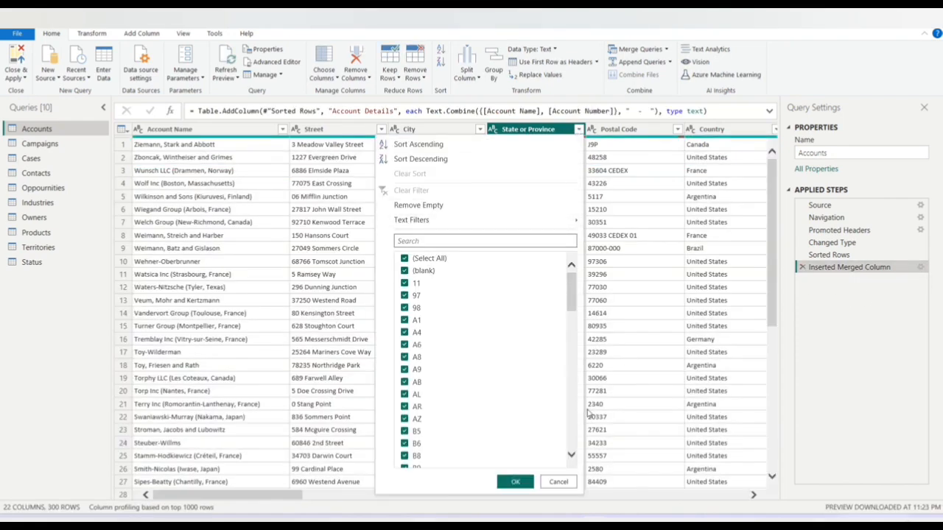
click(558, 482)
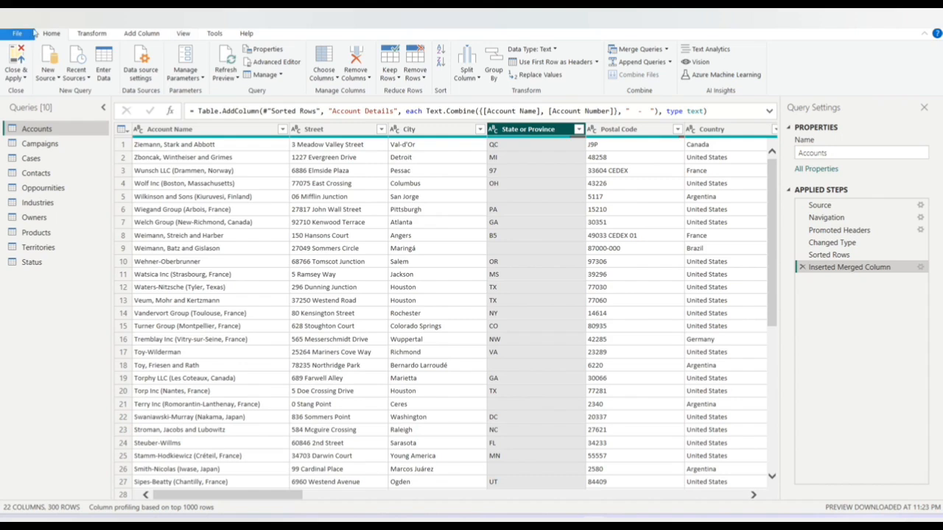
- Replace the value QC with INDIA in the State or Province column, and delete the Replaced Value step again
click(533, 76)
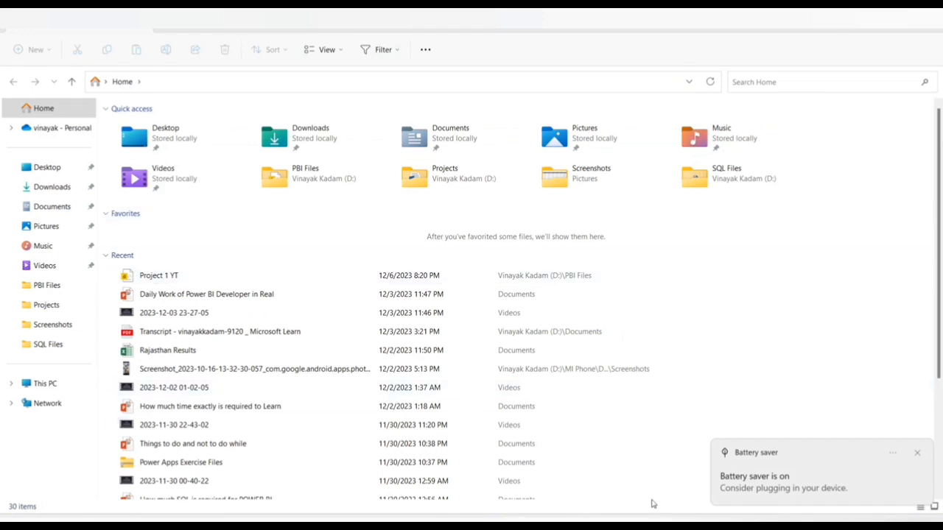
mouse_move(655, 504)
click(628, 486)
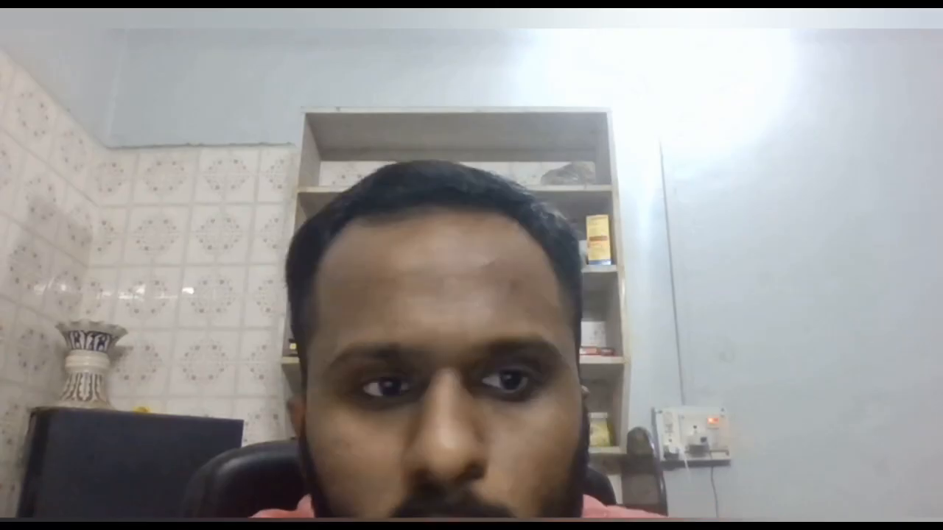
text(QC)
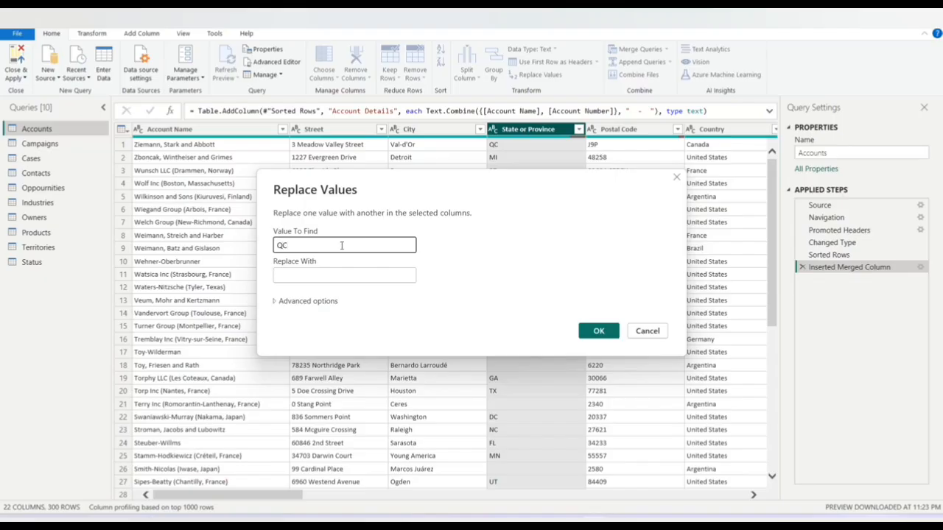
click(306, 275)
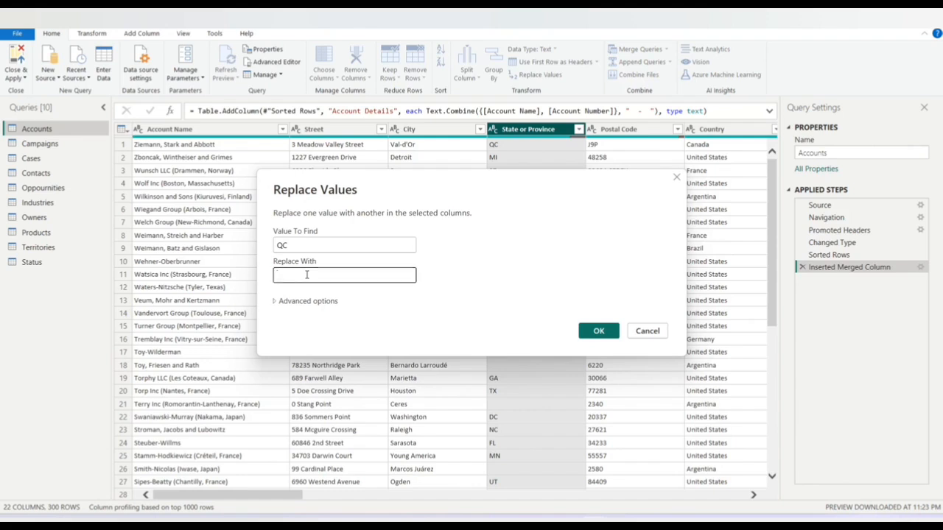
text(INDIA)
click(593, 332)
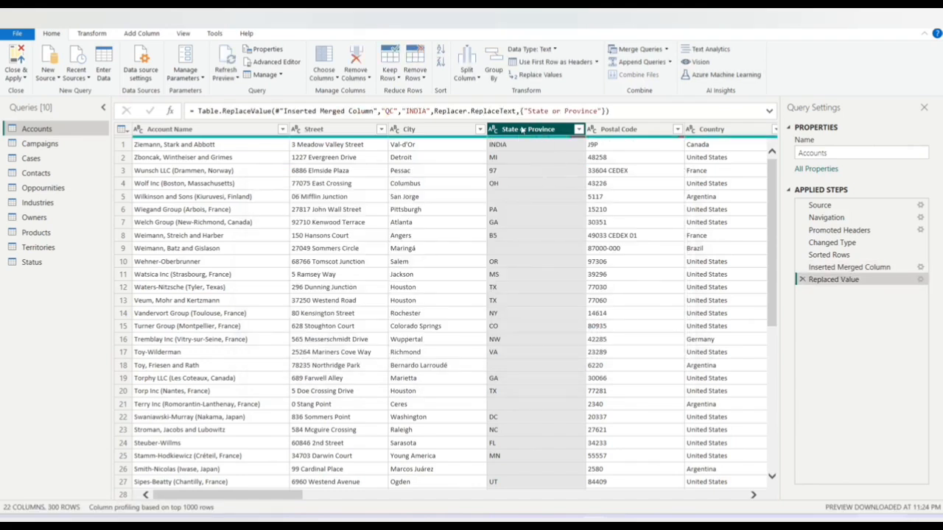
click(802, 280)
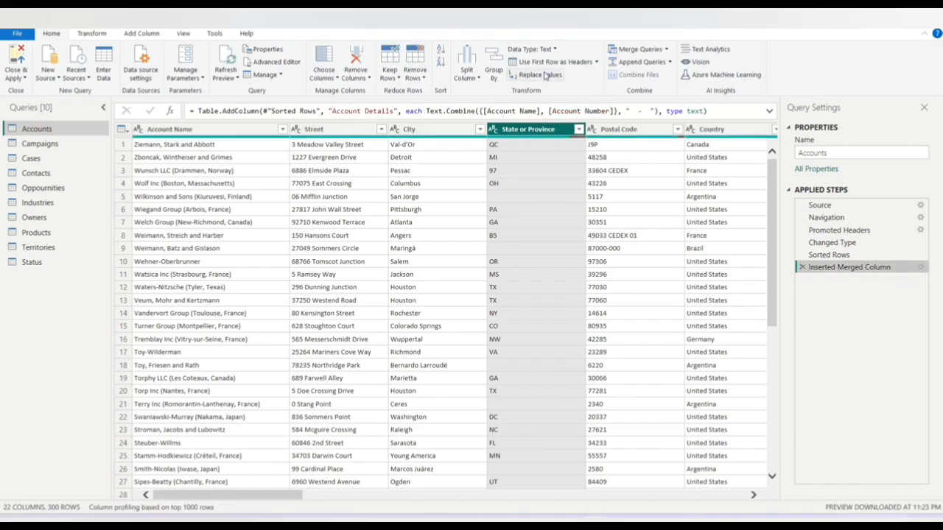
- Repeat the QC to INDIA replacement using the State or Province column's own Replace Values command, and delete the applied step again
right_click(523, 133)
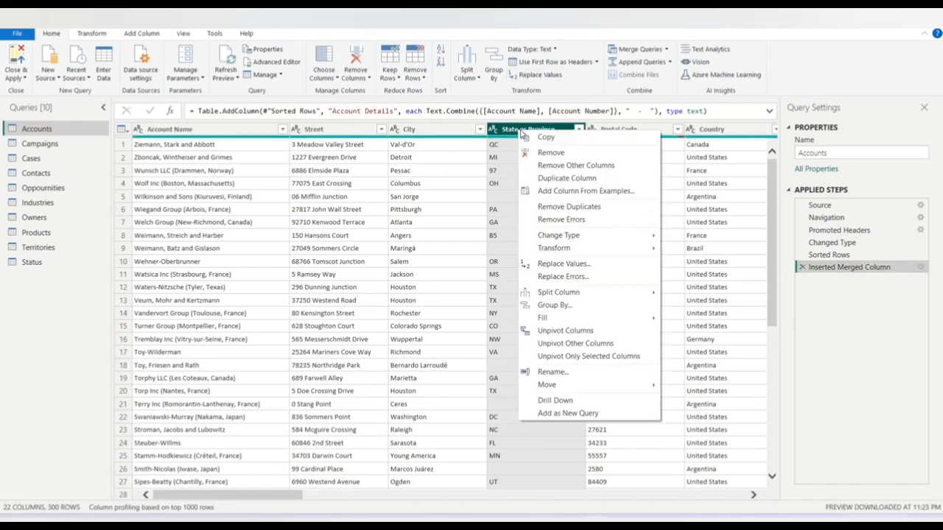
click(564, 264)
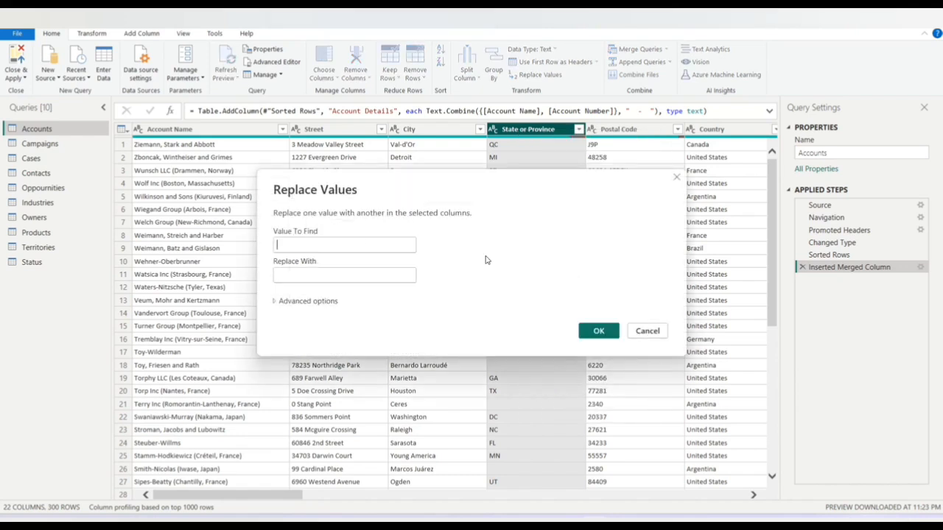
click(337, 244)
text(QC)
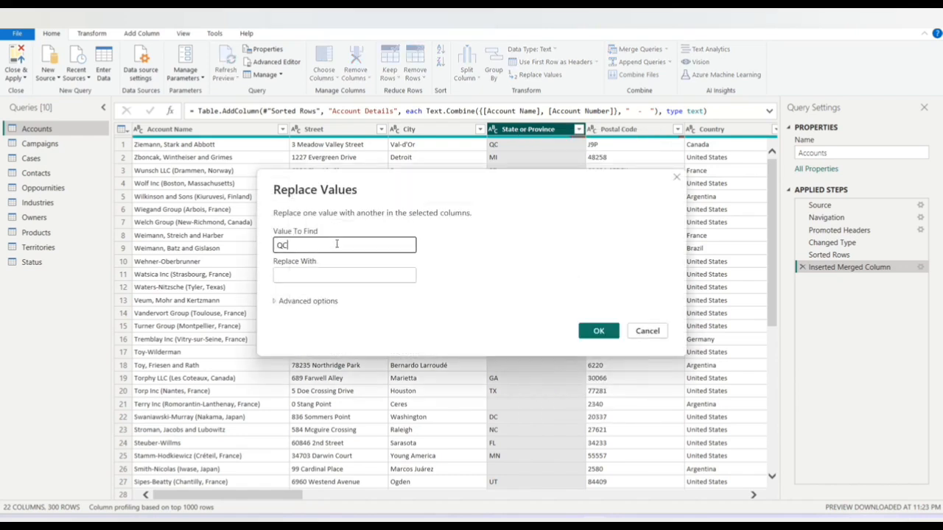
click(309, 274)
text(INDIA)
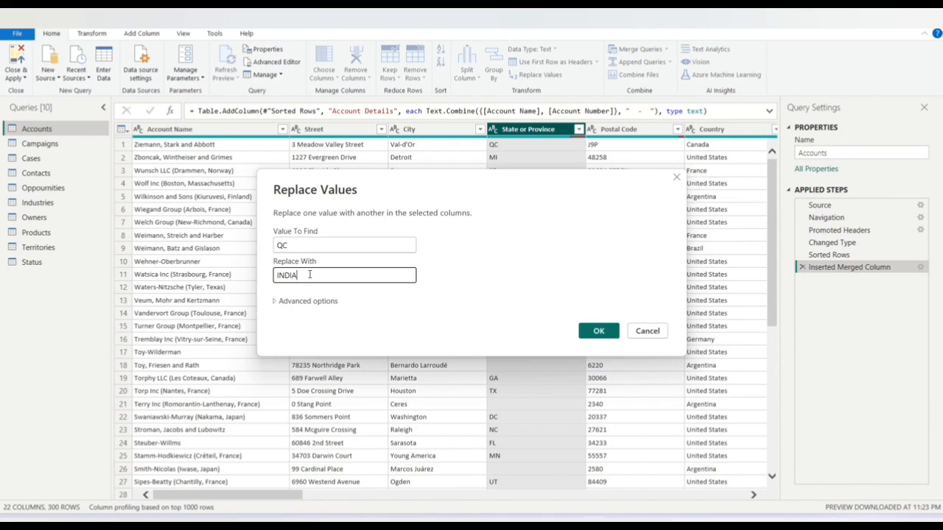
click(593, 332)
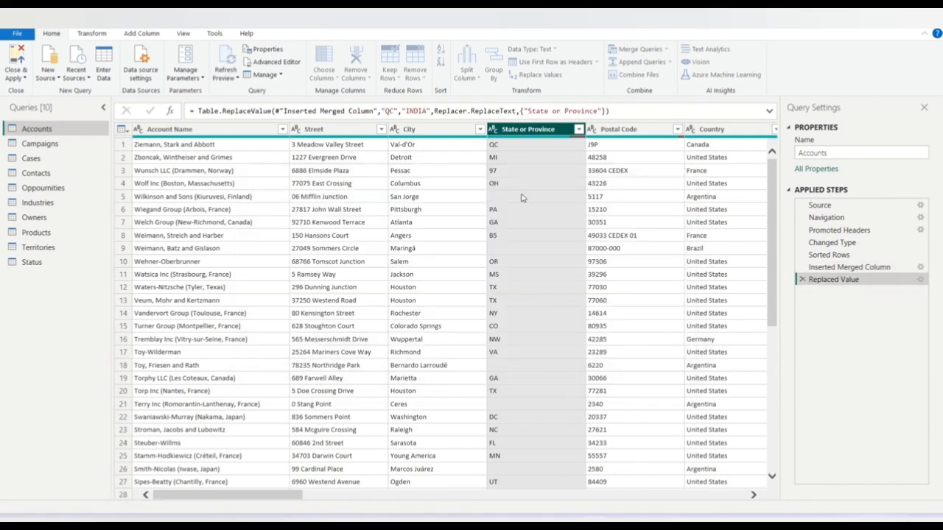
click(801, 279)
- Replace QC with INDIA starting from the QC cell in the first row of State or Province, and delete the applied step again
right_click(494, 145)
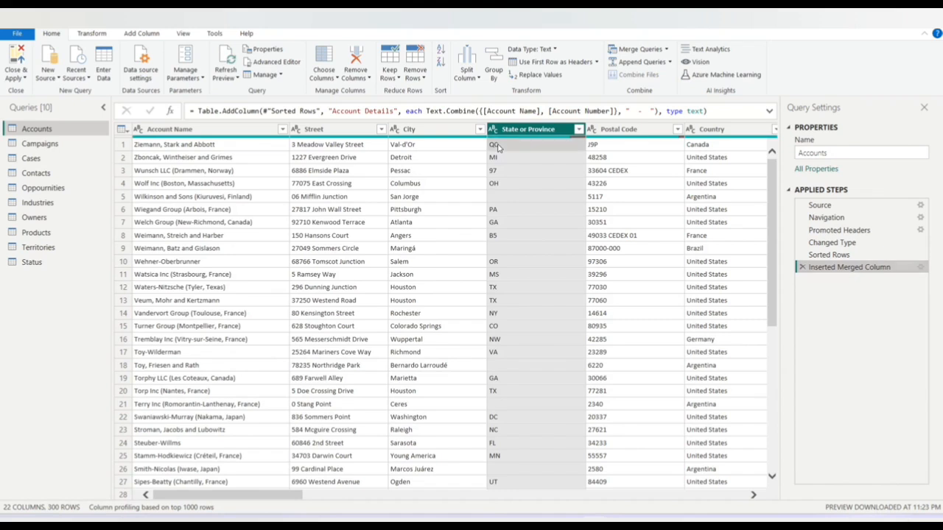
click(542, 181)
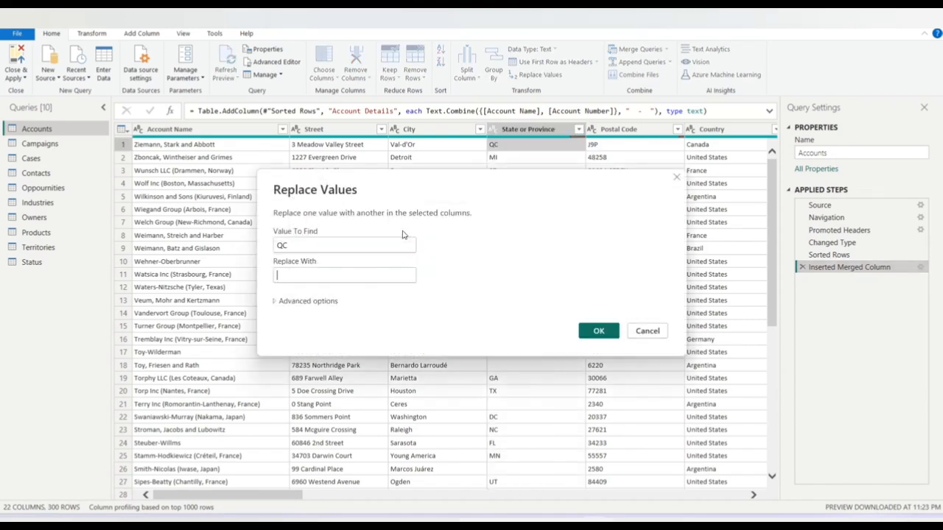
text(INDIA)
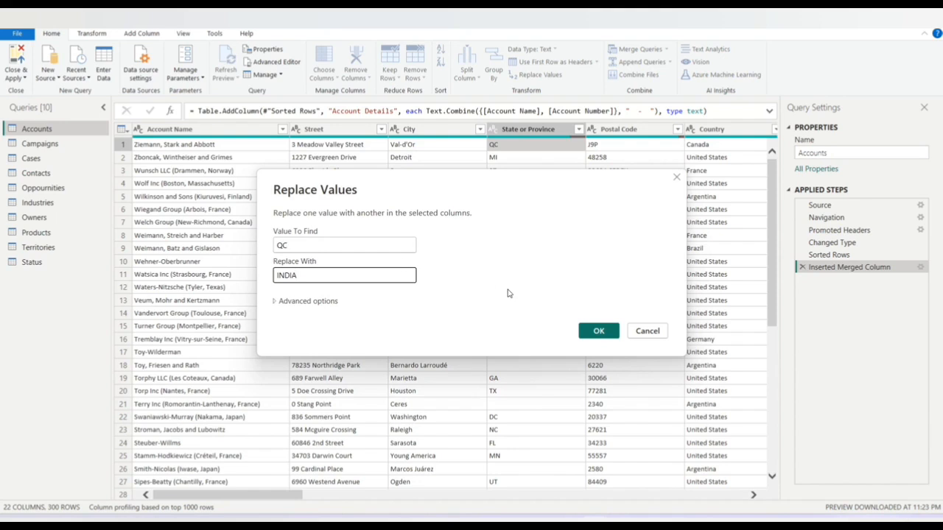
click(596, 332)
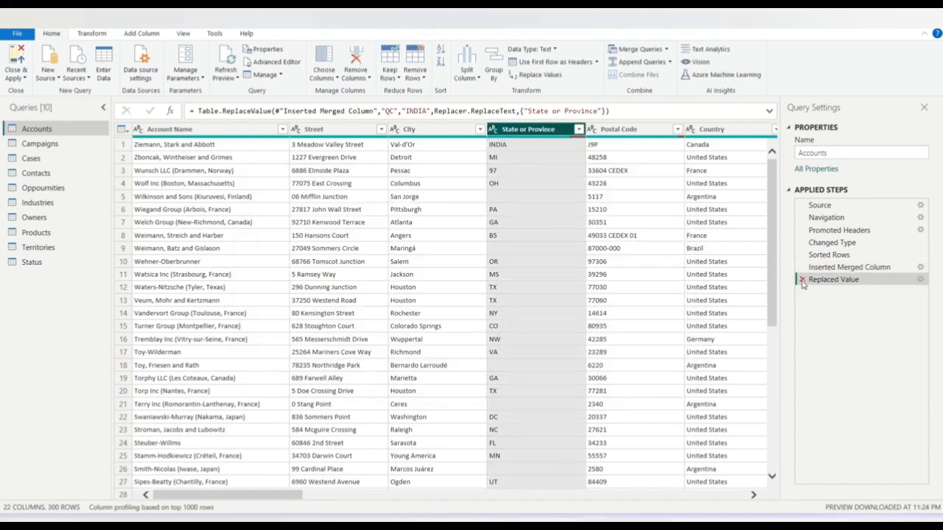
click(802, 279)
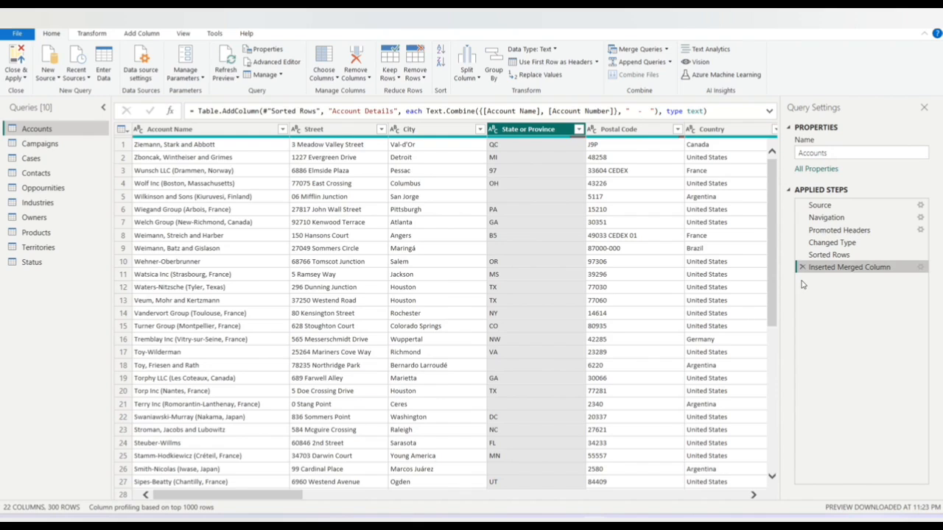
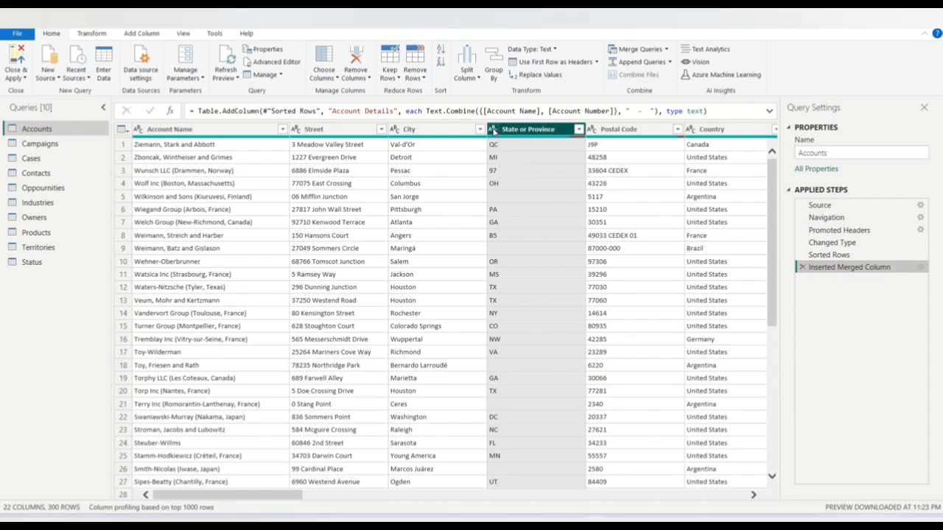
- Review the data types available for the State or Province column and the commands available for the Contacts query
click(493, 129)
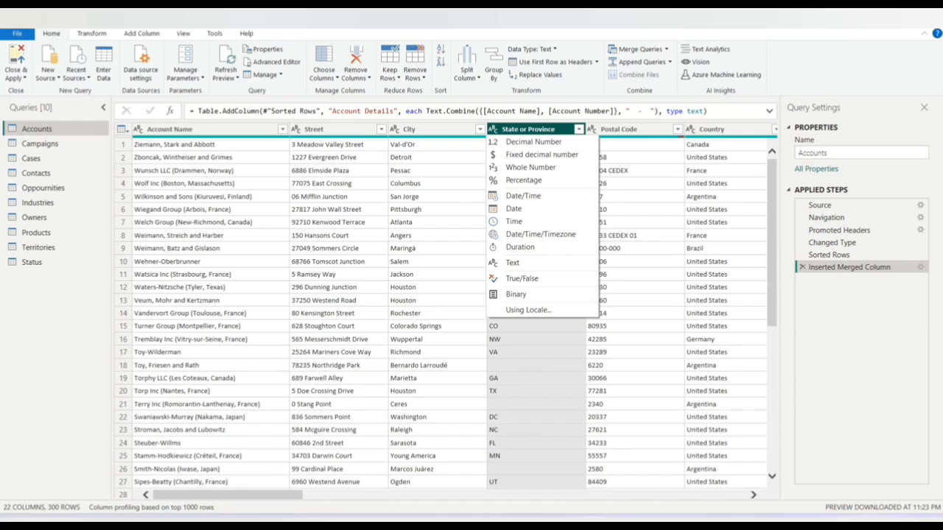
key(Escape)
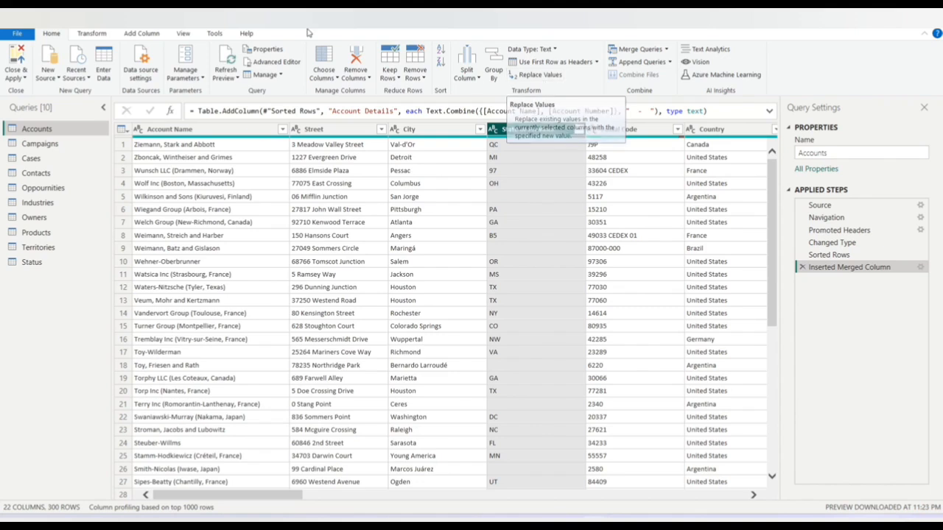
right_click(34, 177)
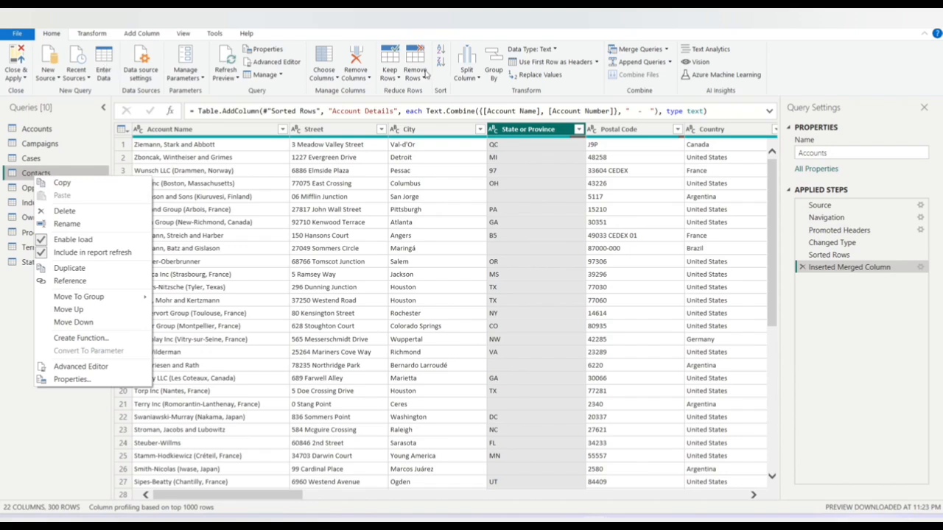
click(88, 439)
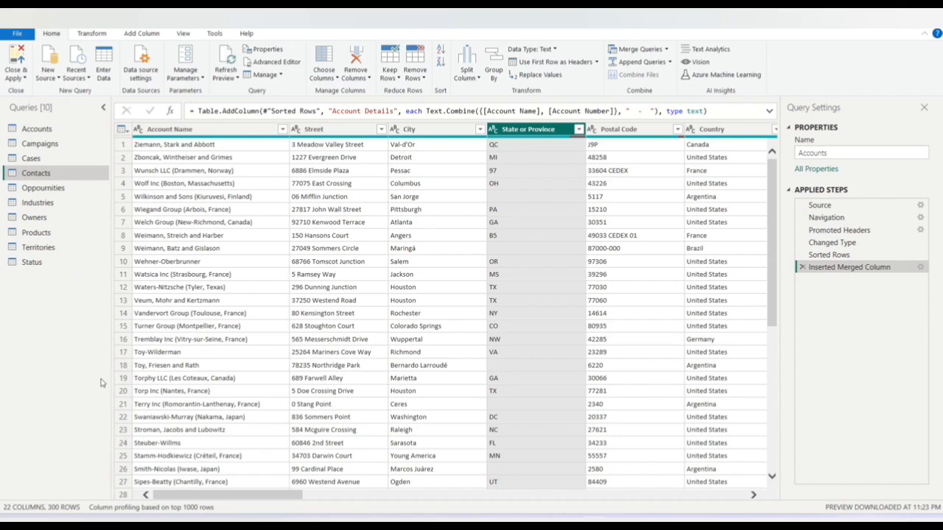
- Compare the columns of the Status and Cases queries, and review the options for appending queries
click(48, 263)
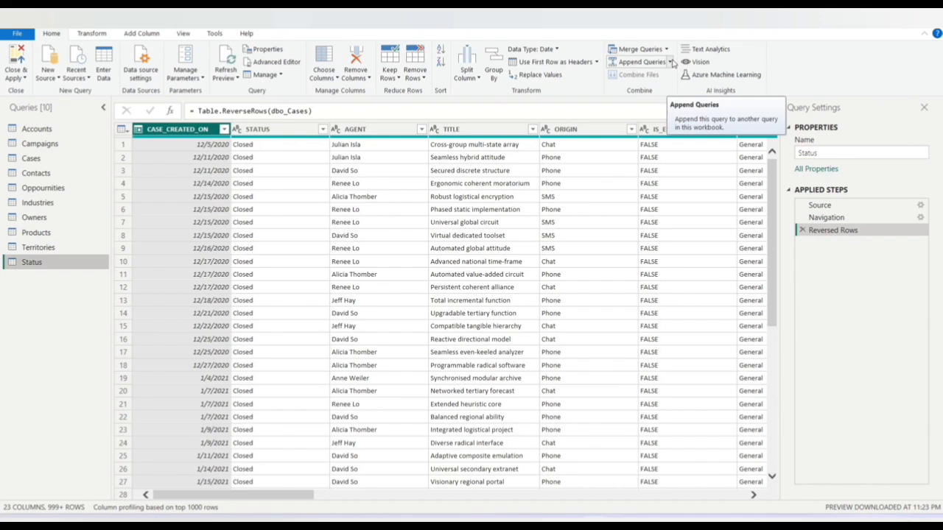
click(62, 162)
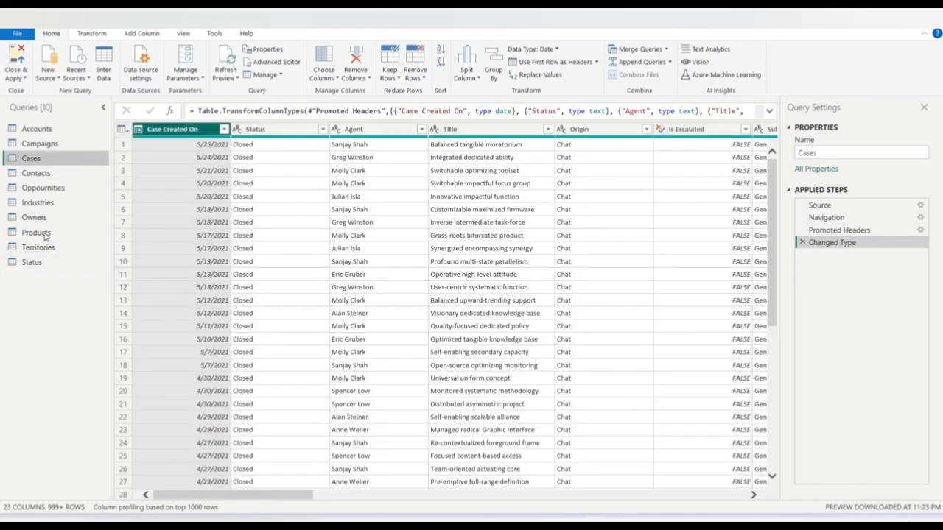
click(43, 266)
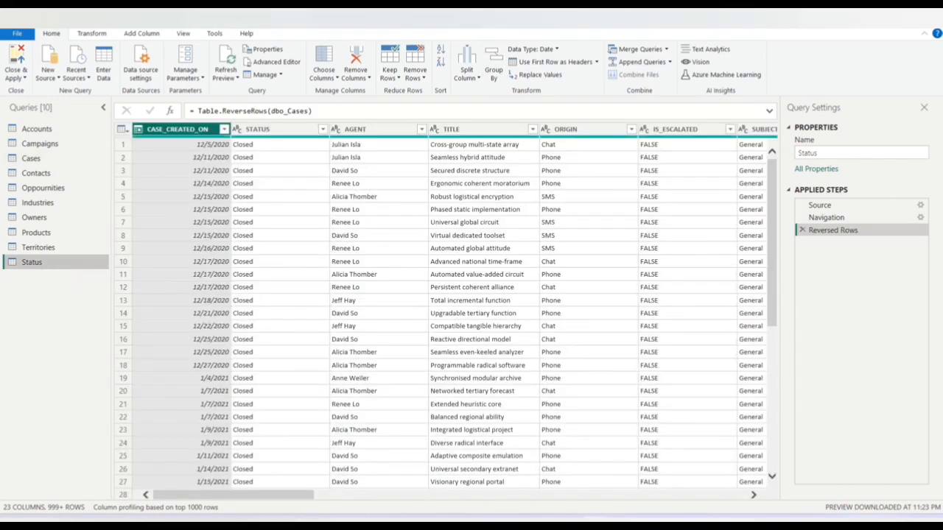
click(669, 62)
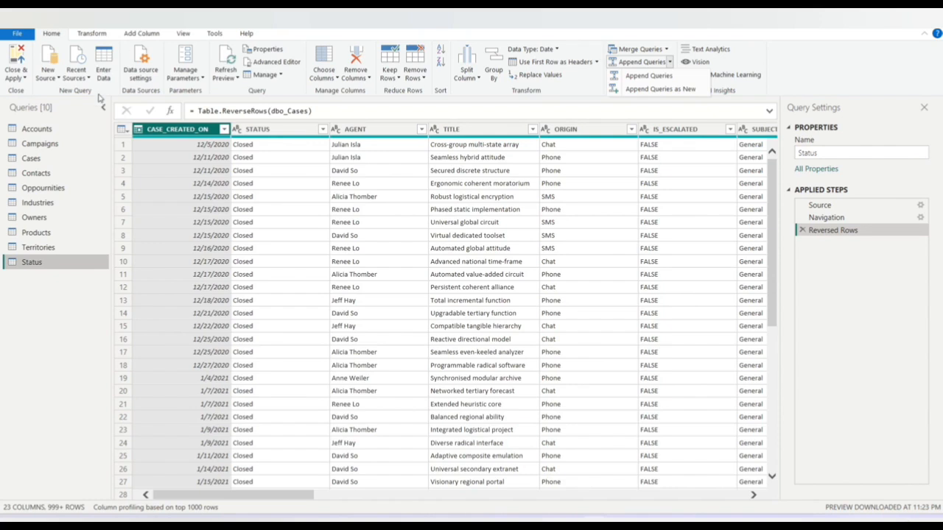
click(56, 134)
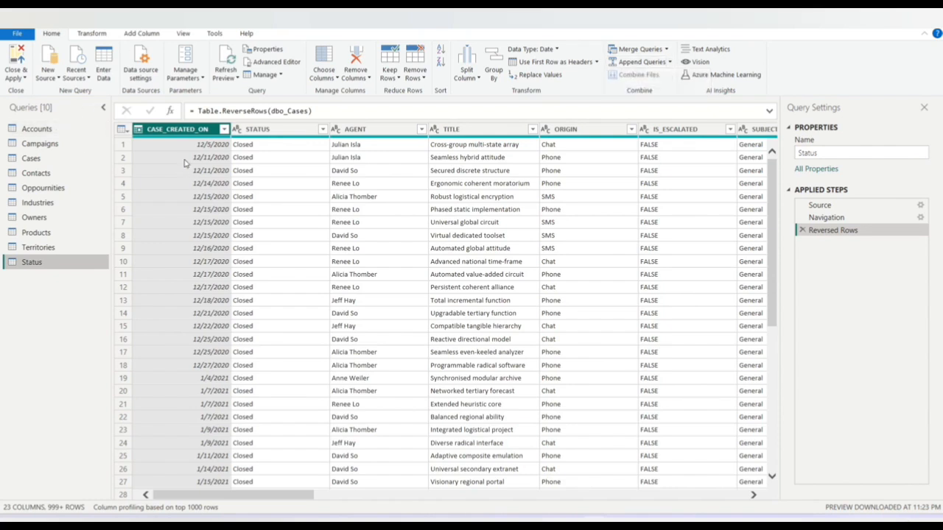
- Examine the merged Account Details column at the end of the Accounts query
double_click(41, 128)
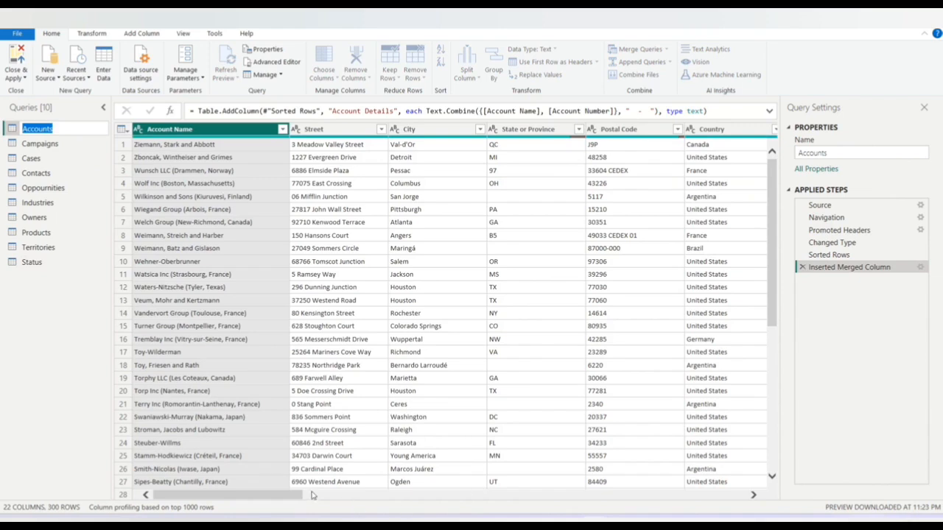
click(298, 494)
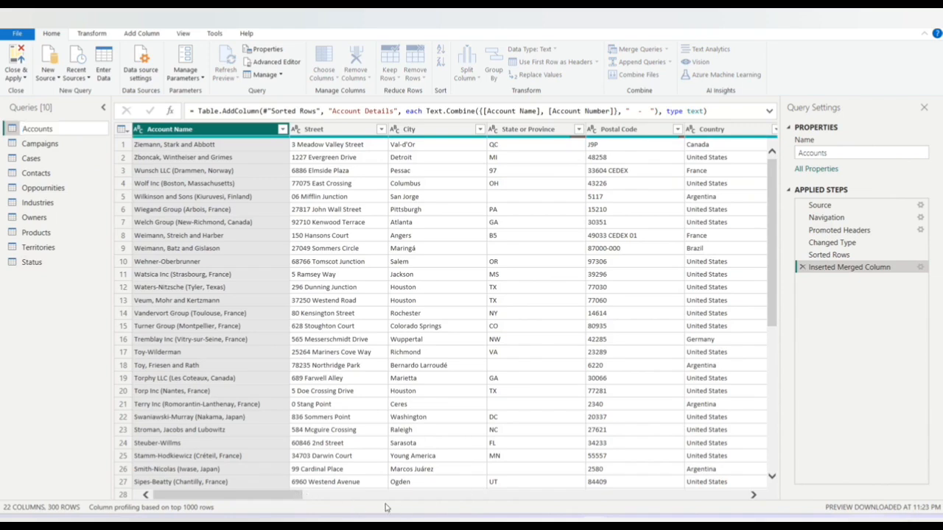
click(526, 498)
drag(558, 505, 704, 505)
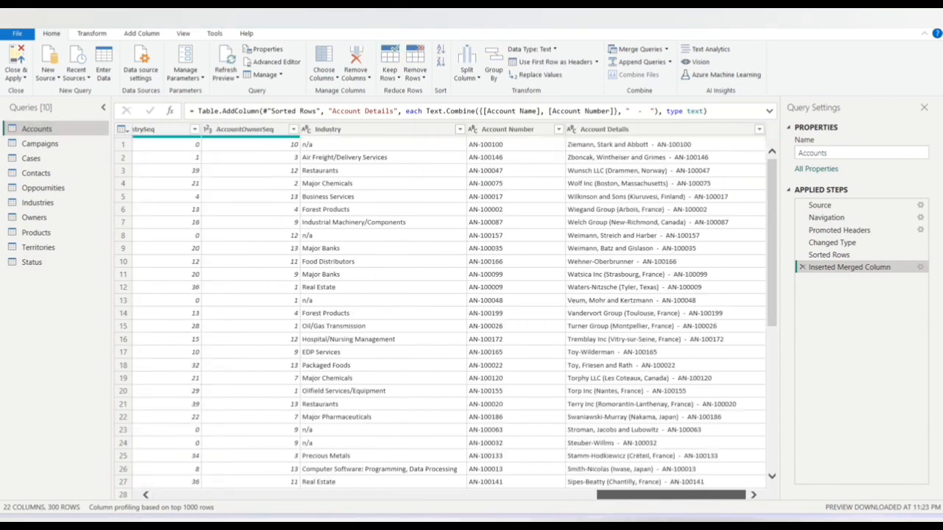
click(625, 134)
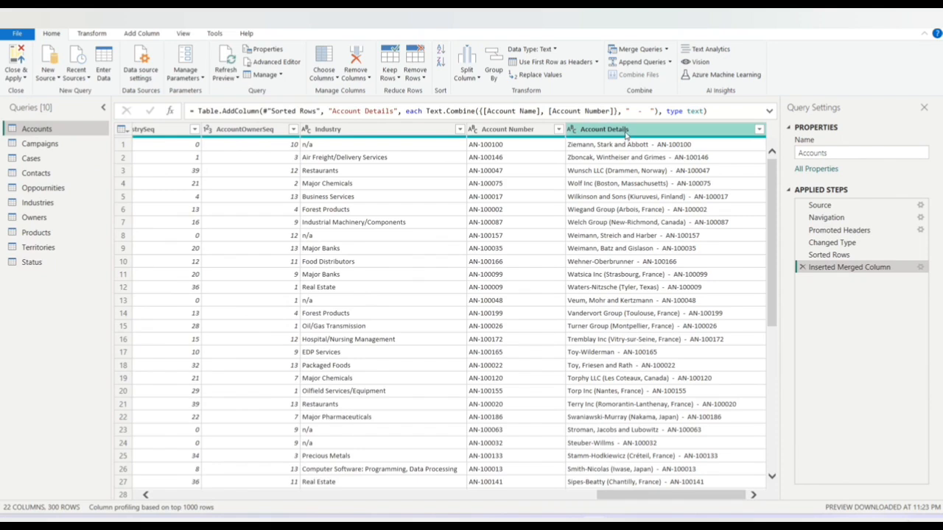
- Append the Cases and Status queries as a new query, with Cases as the first table and Status as the second
click(44, 160)
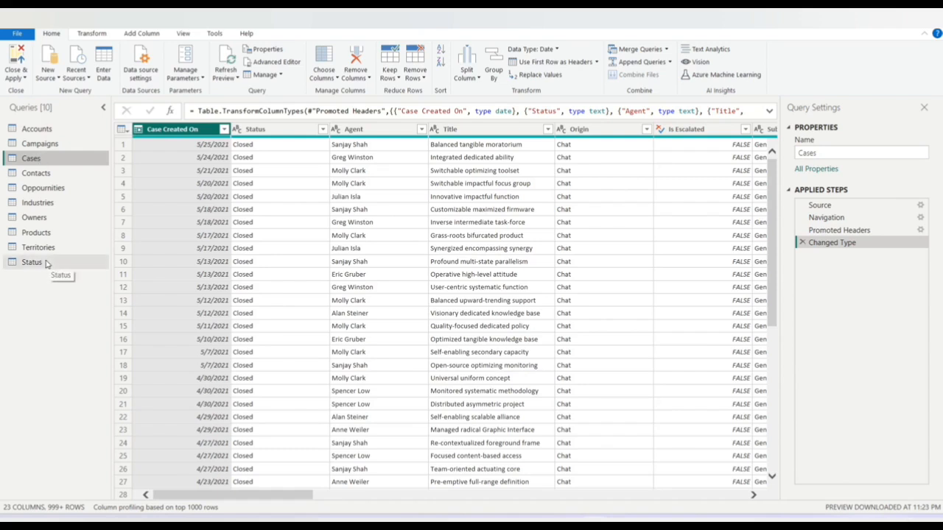
click(670, 62)
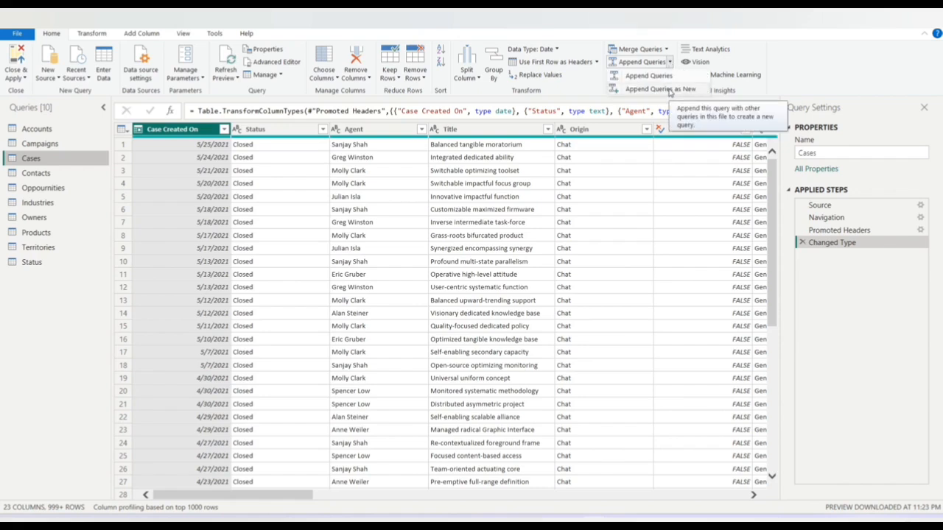
click(667, 89)
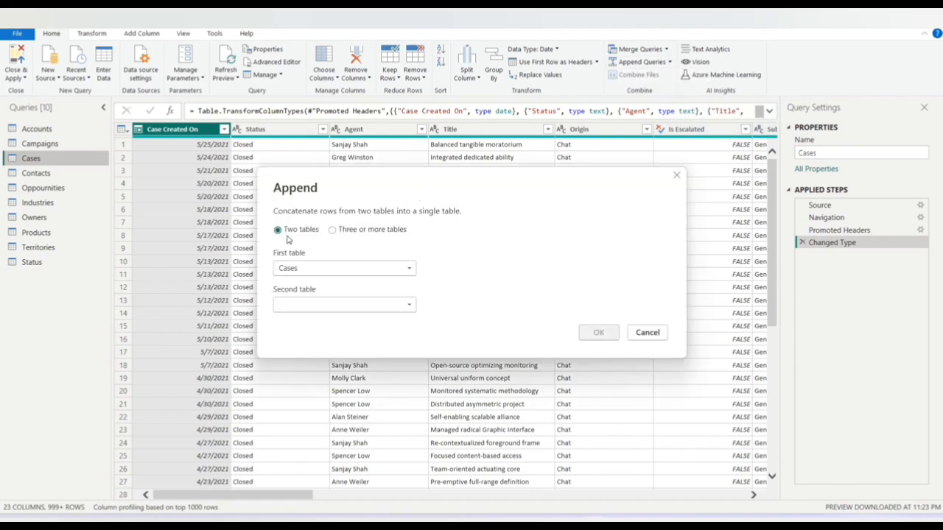
click(322, 305)
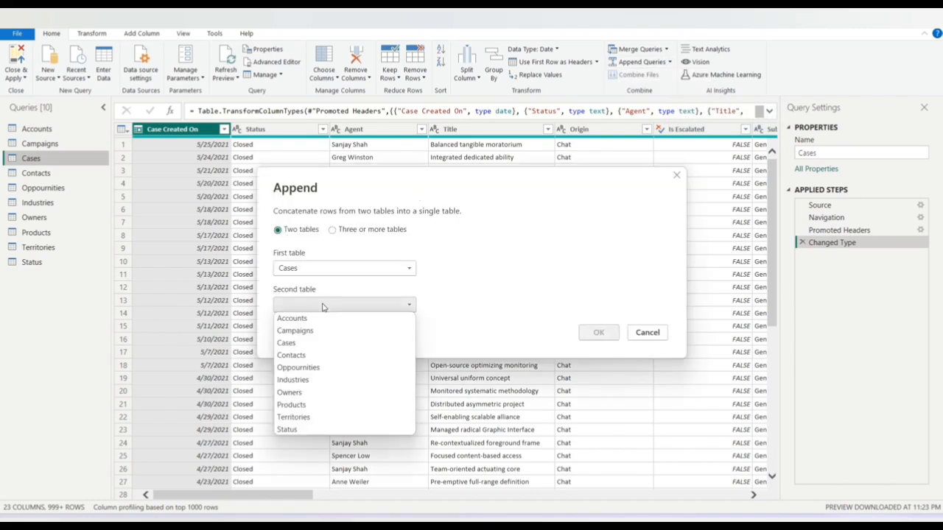
click(314, 431)
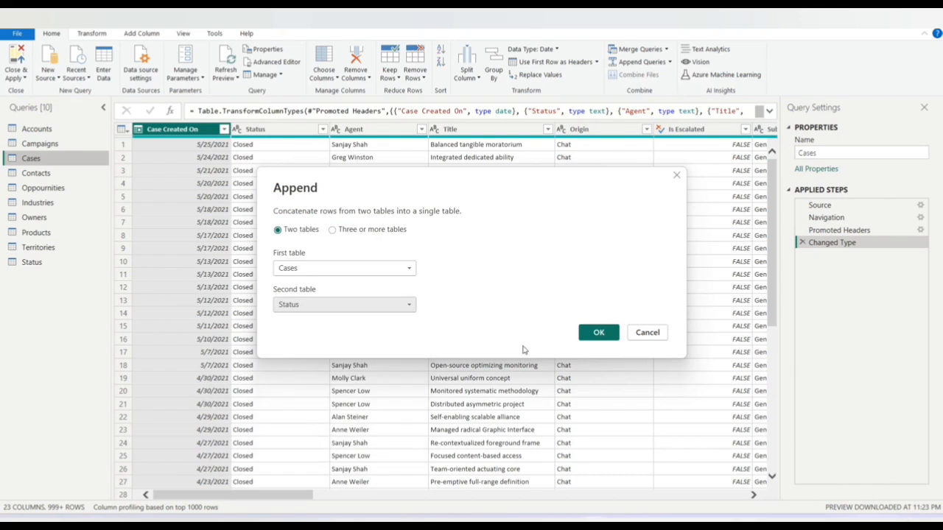
click(598, 338)
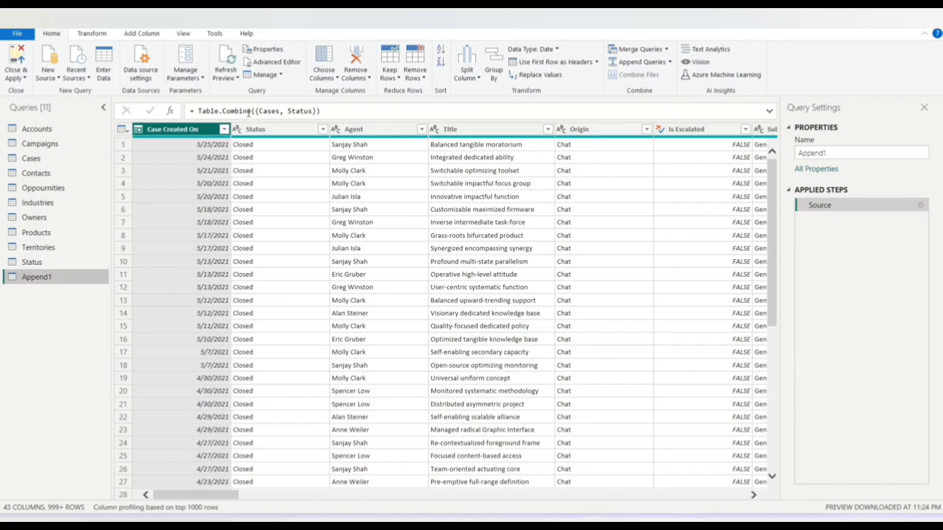
- Examine the Table.Combine function in the appended query's formula and check it against the Status query
drag(253, 110, 201, 111)
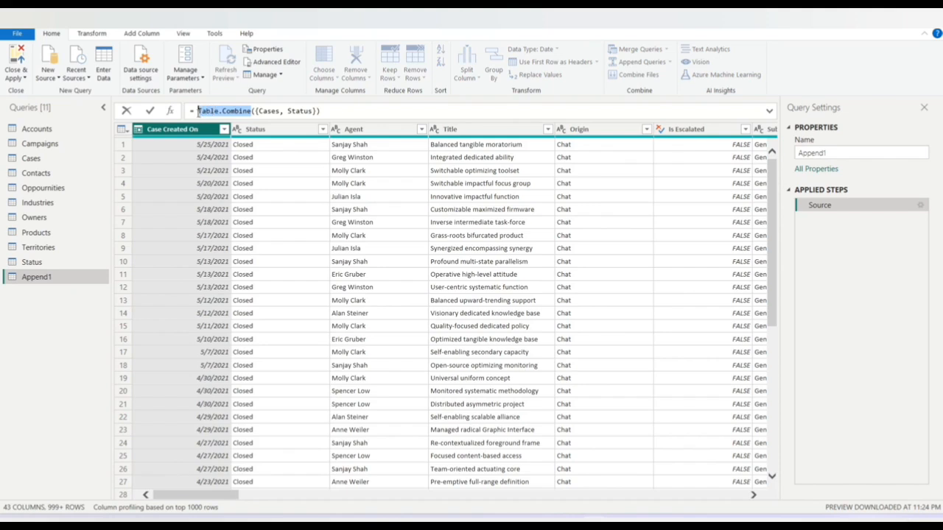
drag(199, 112, 196, 111)
click(27, 266)
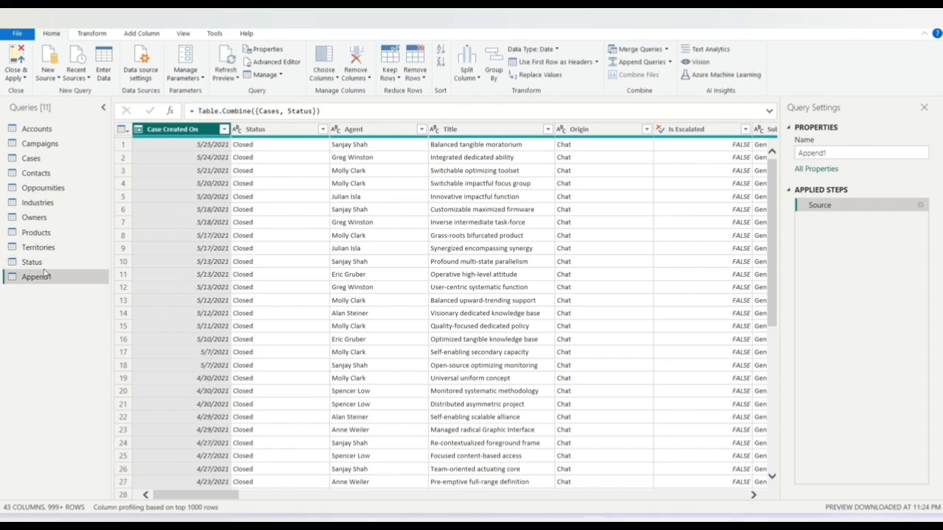
click(42, 265)
click(42, 278)
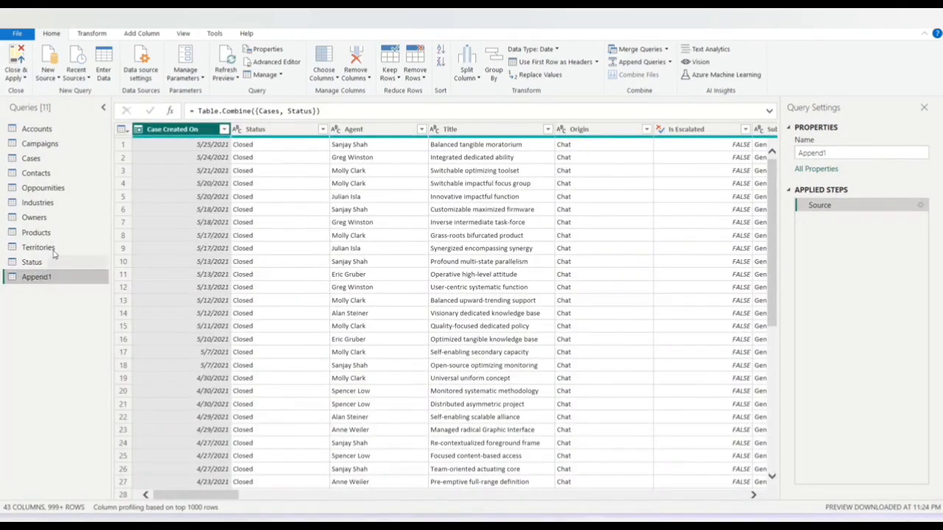
- Close and apply the query changes, and compare the row counts of the Cases, Status and appended tables in Table view
click(18, 59)
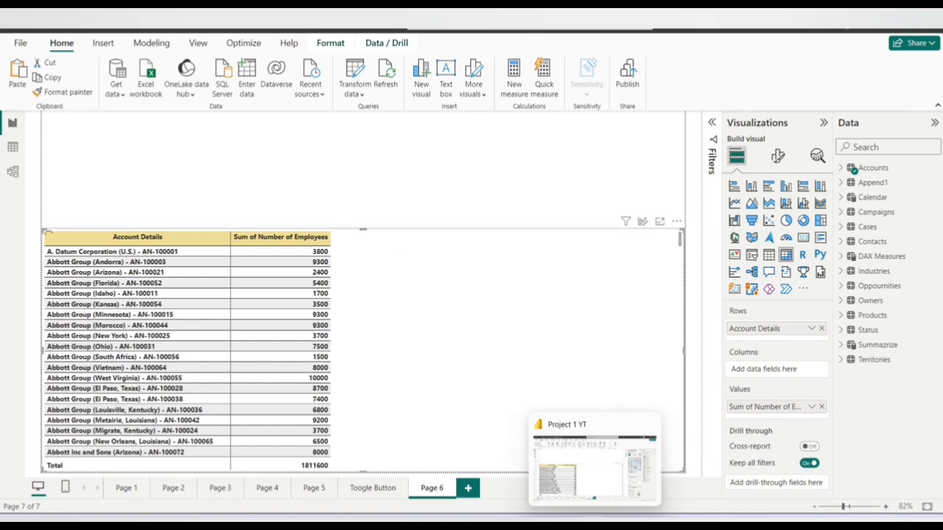
click(13, 148)
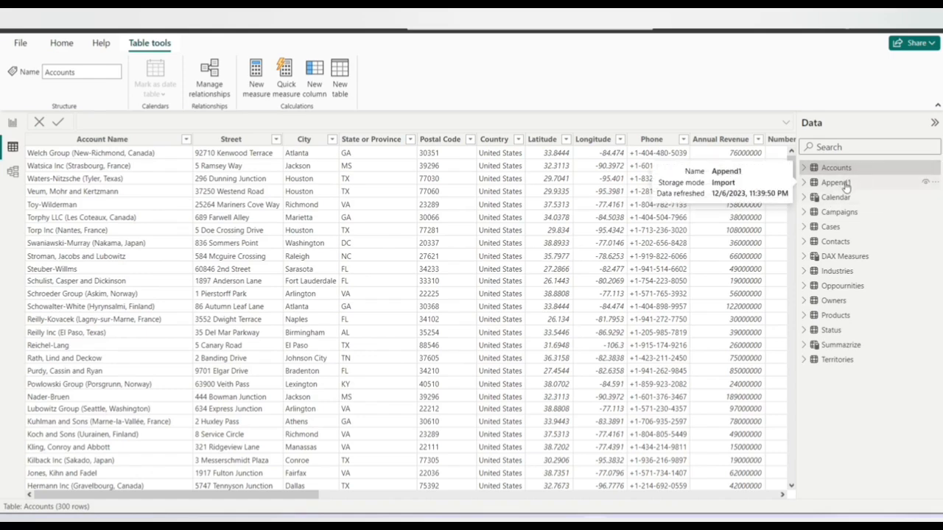
click(845, 229)
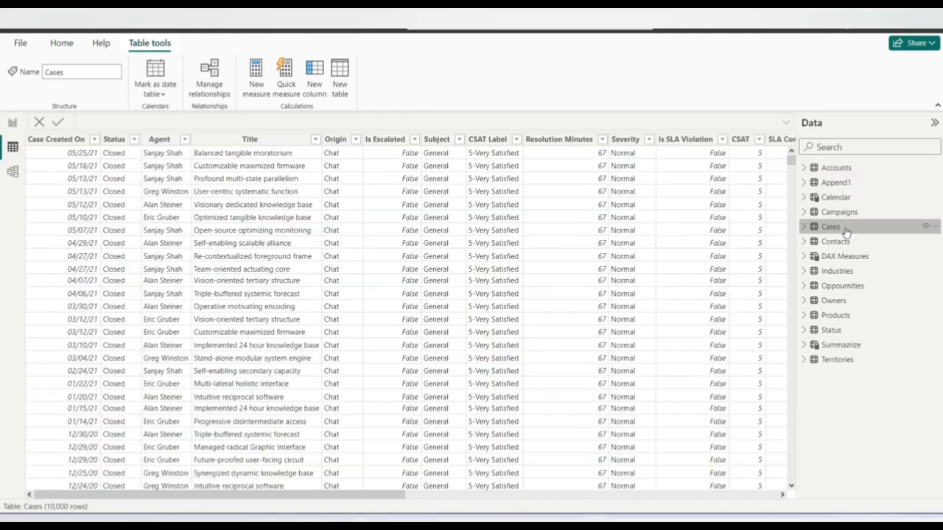
click(832, 332)
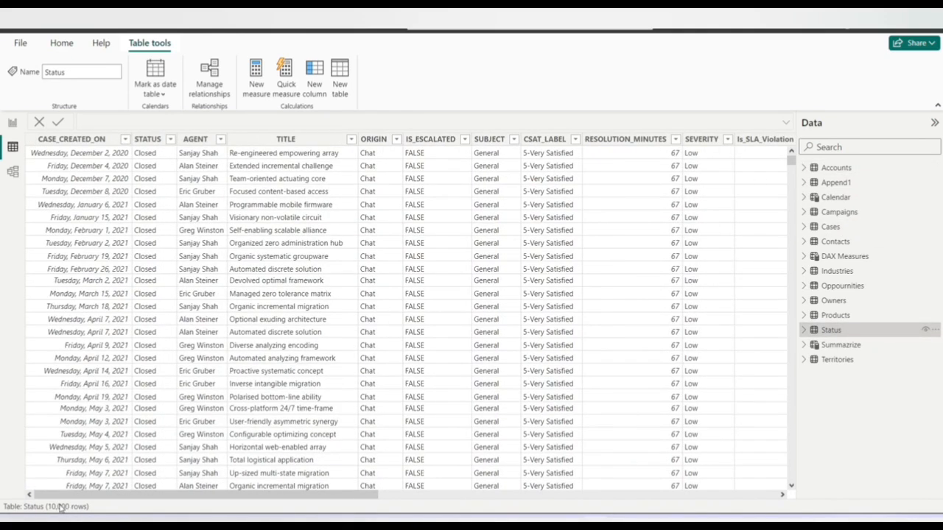
click(863, 185)
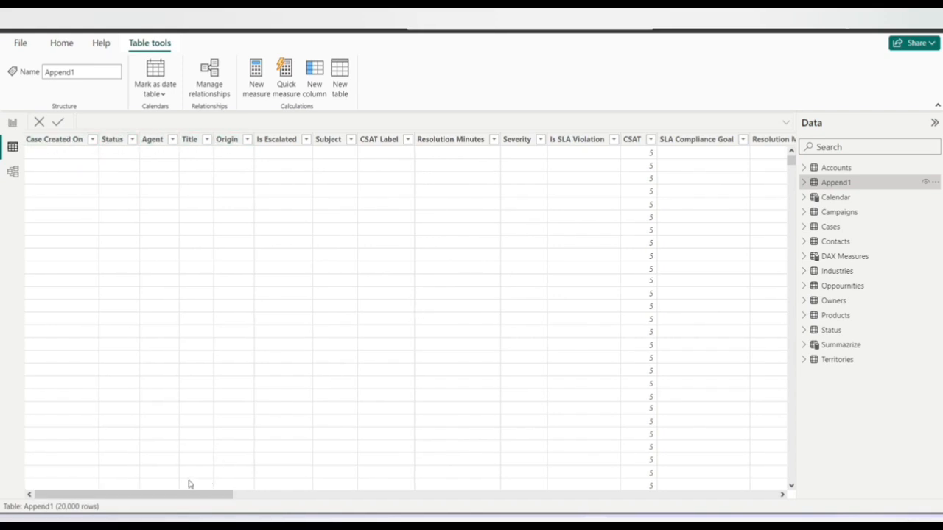
- Look through the columns and rows of the appended table to see how the two sources are stacked
drag(186, 495, 730, 495)
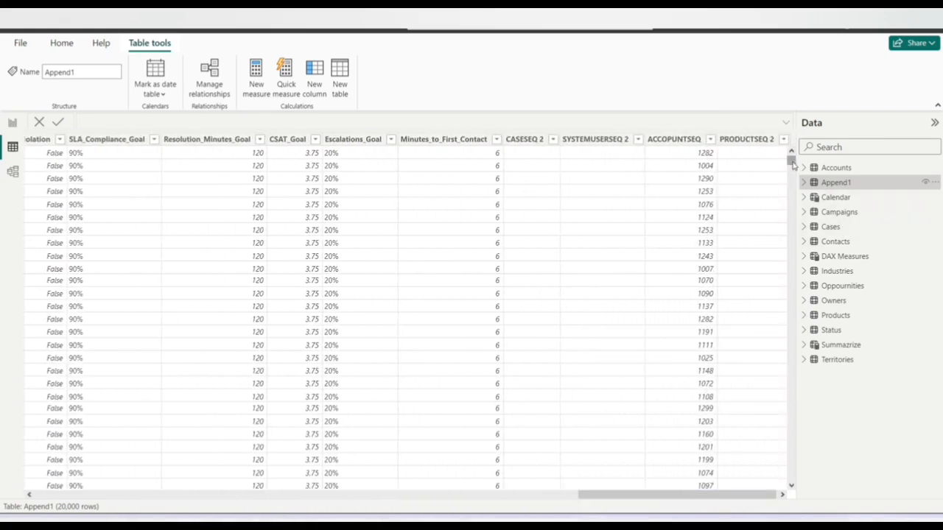
scroll(794, 317, down, 6)
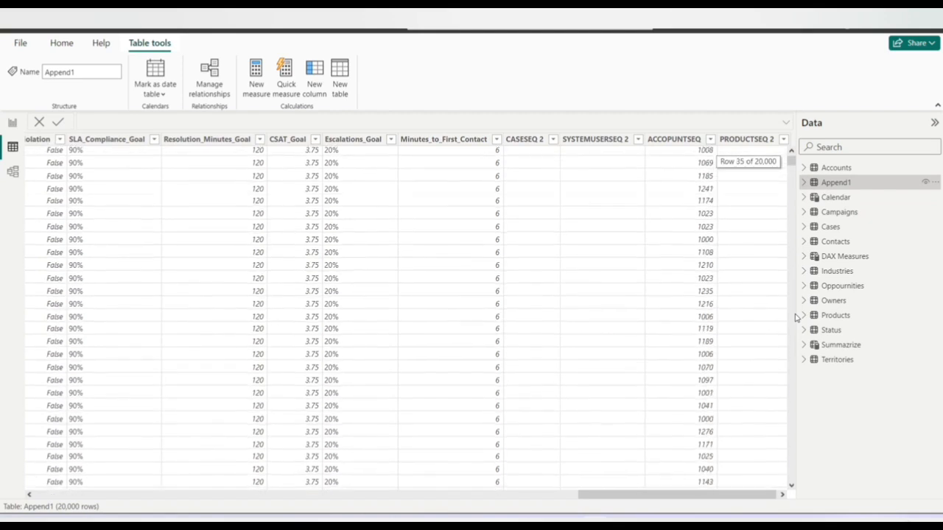
scroll(794, 317, down, 20)
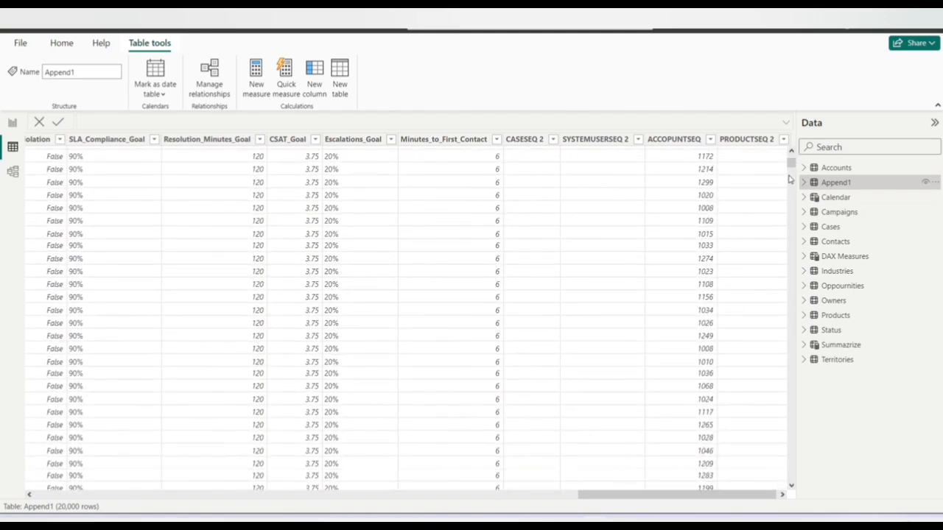
drag(791, 160, 795, 314)
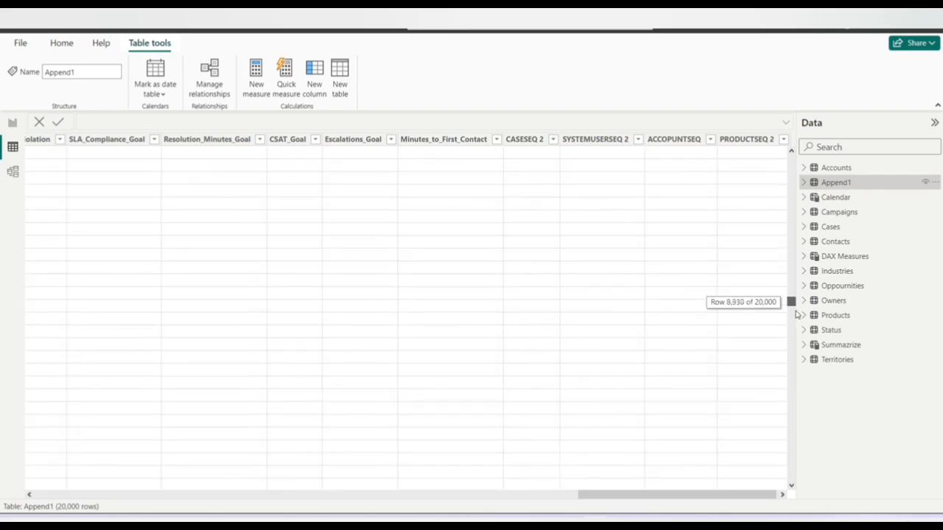
drag(644, 495, 342, 495)
- Set the appended table's CASE_CREATED_ON column to the date format 03/14/2001 (mm/dd/yyyy)
click(545, 140)
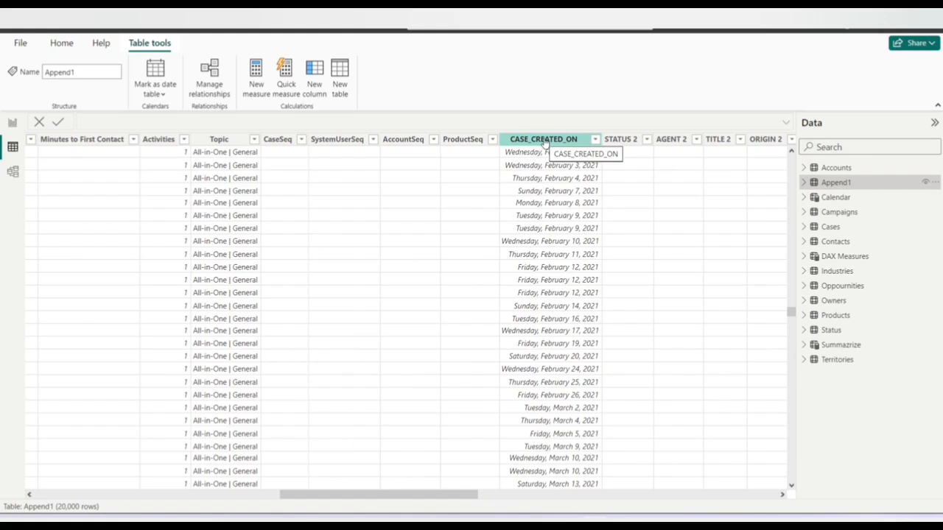
click(545, 140)
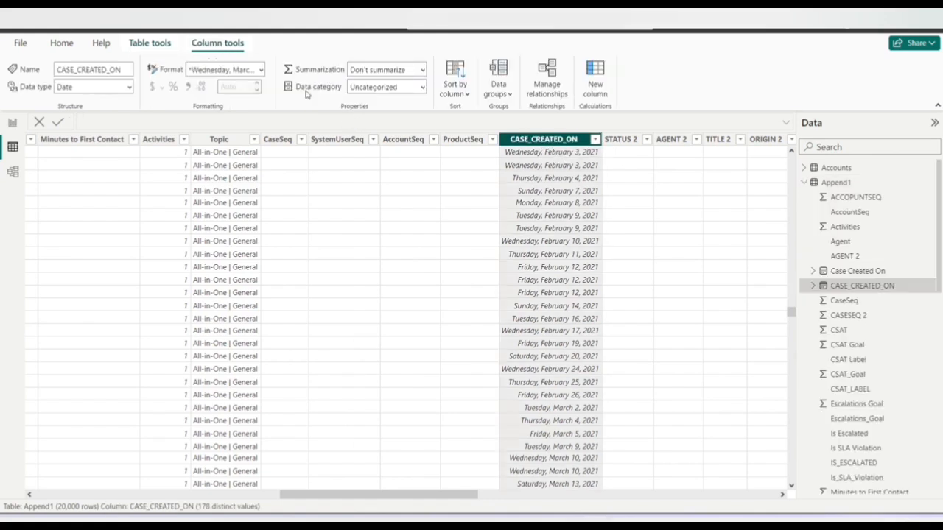
click(261, 70)
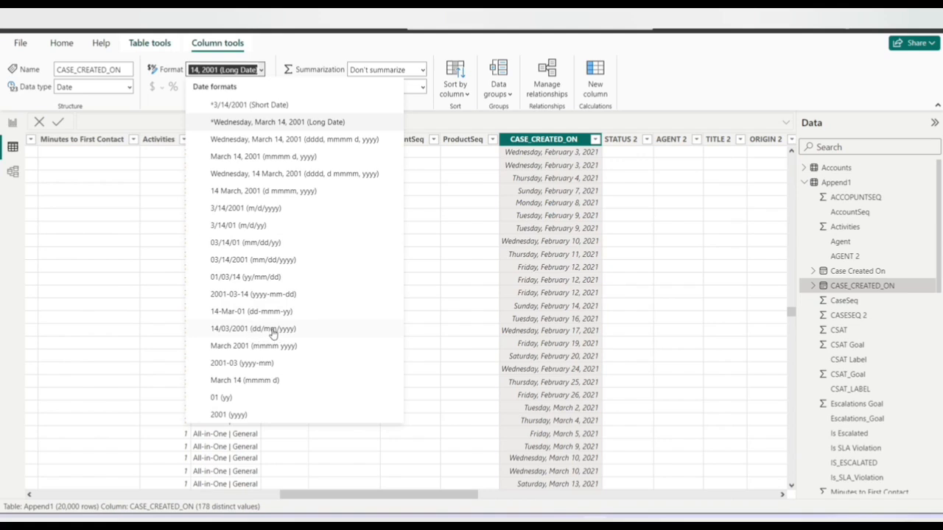
click(262, 261)
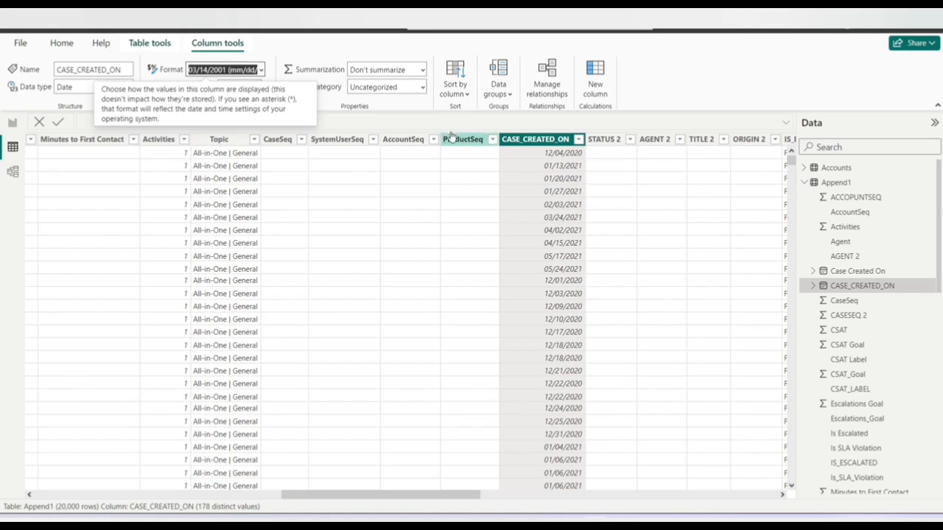
- Return to the Power Query Editor from the report view, and review the Accounts query's refresh options and query properties
click(12, 123)
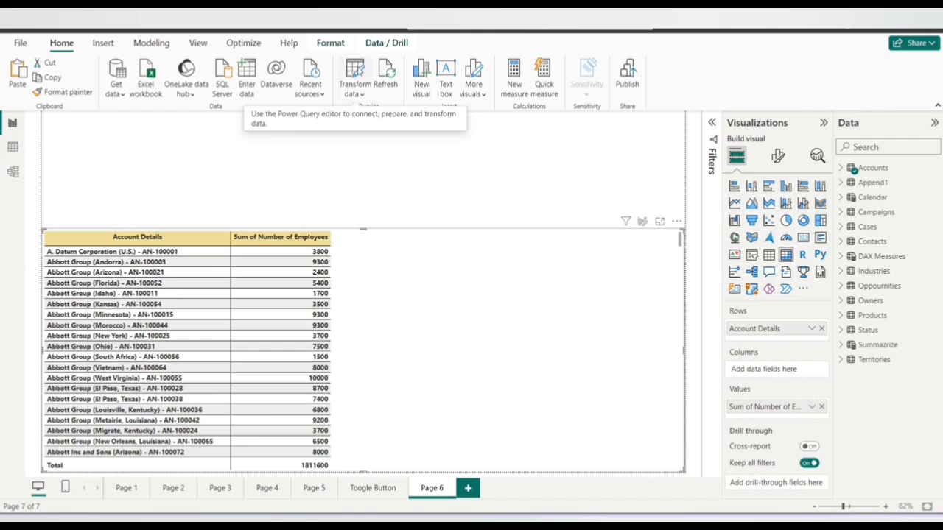
click(359, 69)
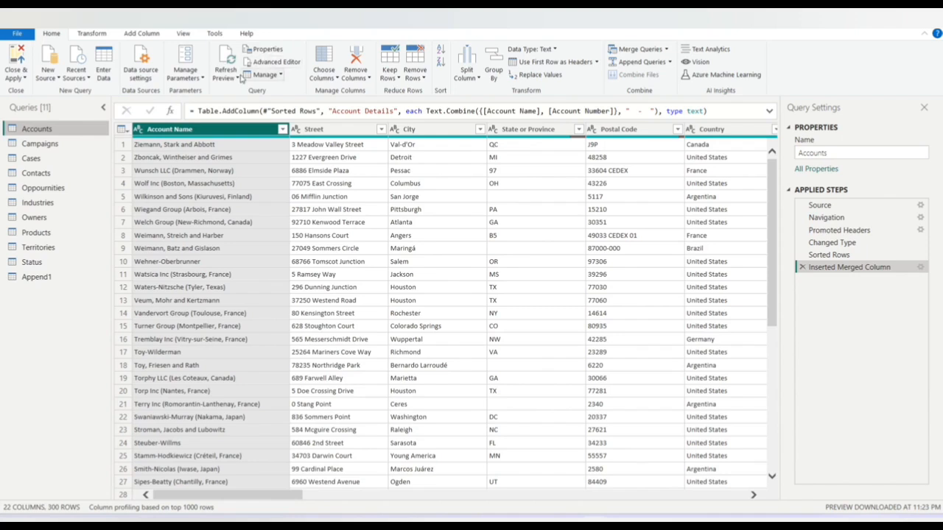
click(235, 78)
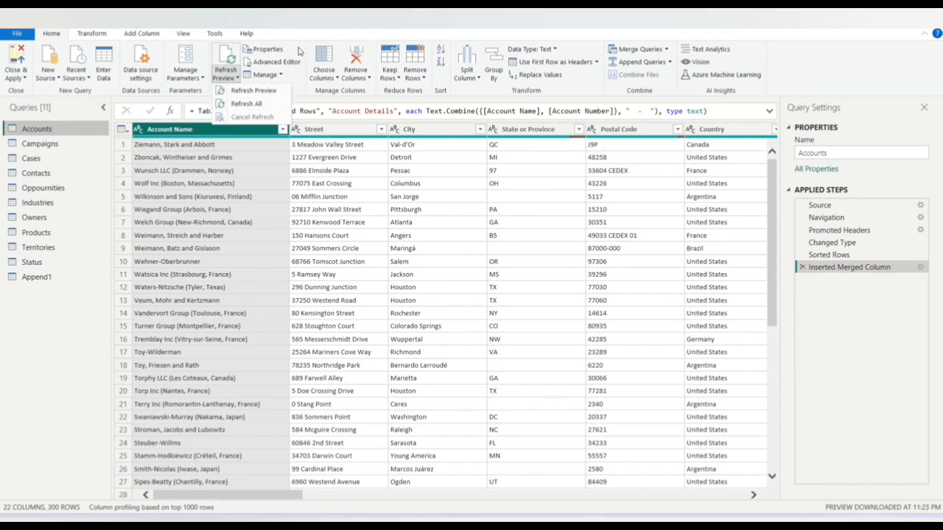
click(267, 49)
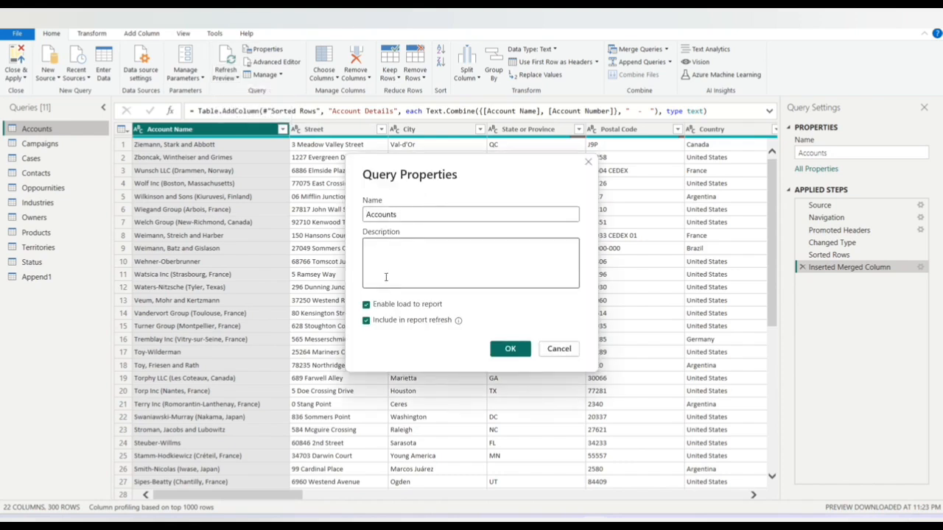
click(558, 347)
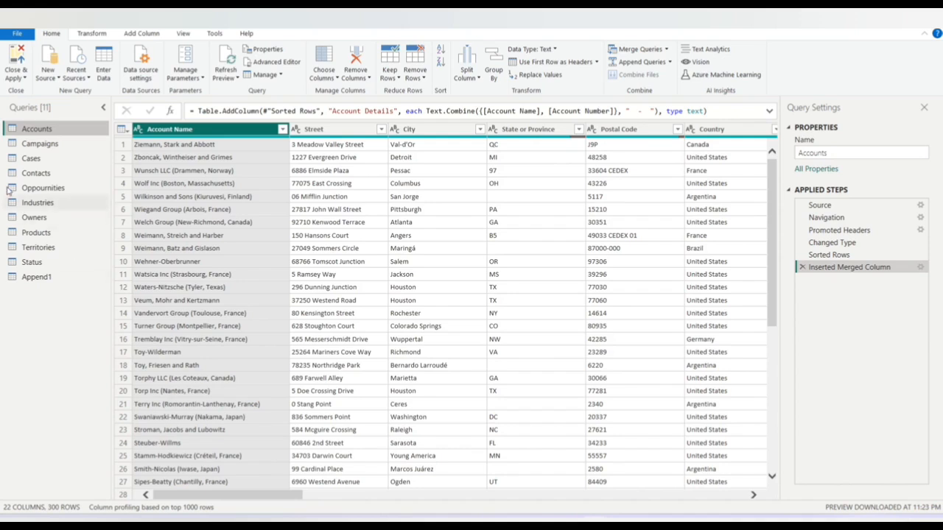
- Review the commands available for the Cases query and the options for choosing and removing columns
right_click(33, 158)
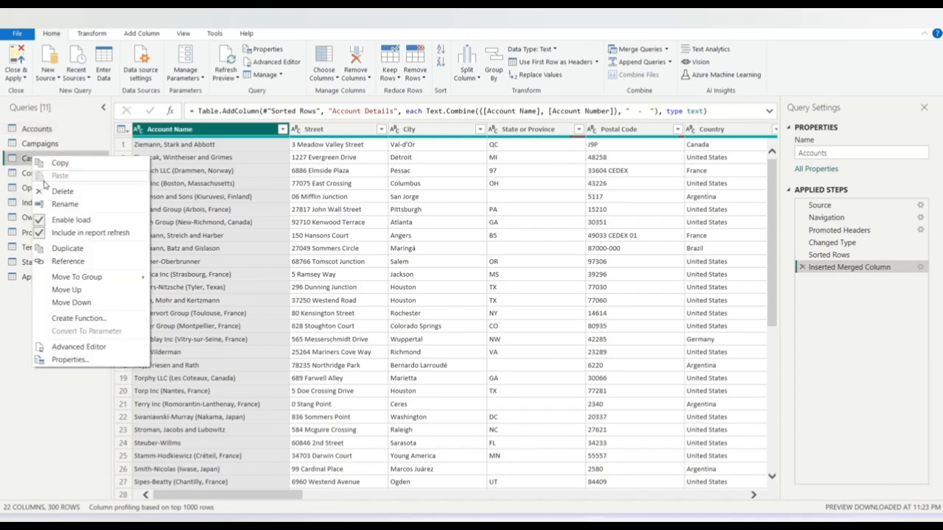
click(73, 411)
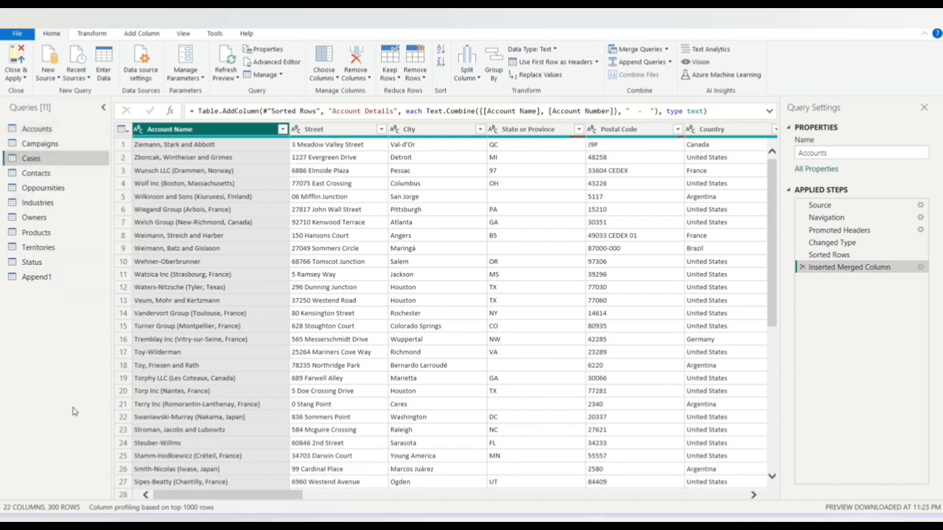
click(328, 79)
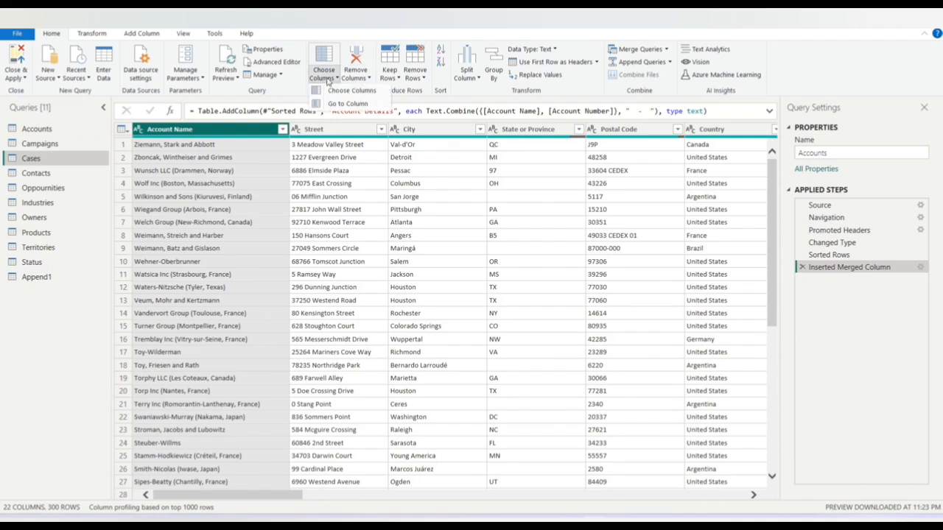
click(356, 79)
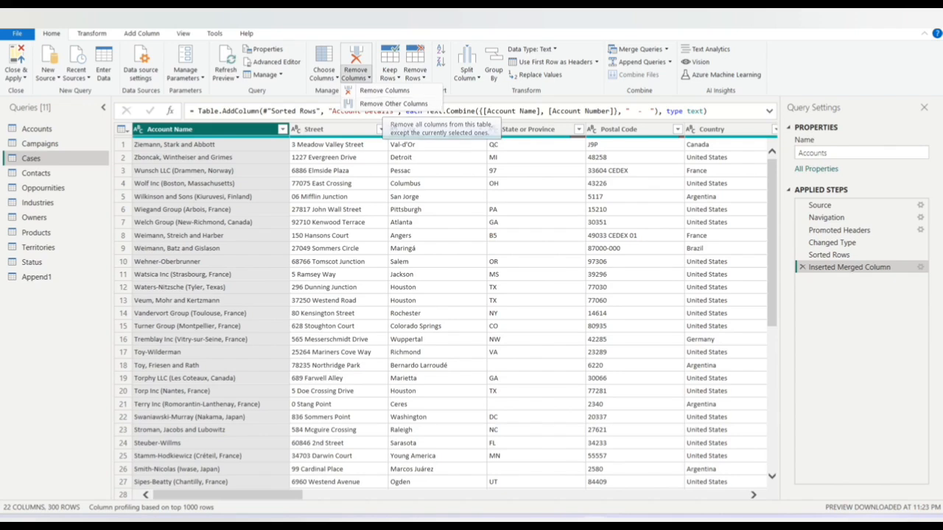
- Try sorting the State or Province column in descending and ascending order, and delete the resulting sort step
key(Escape)
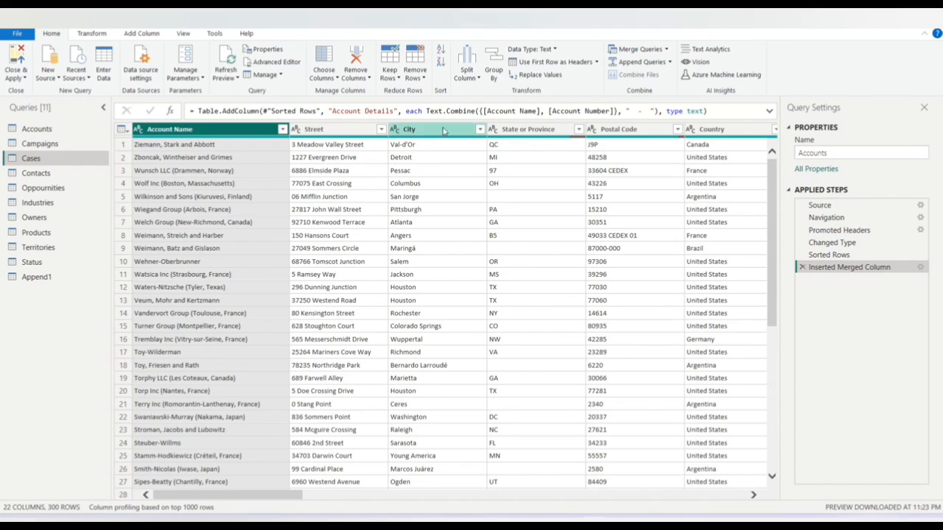
click(508, 130)
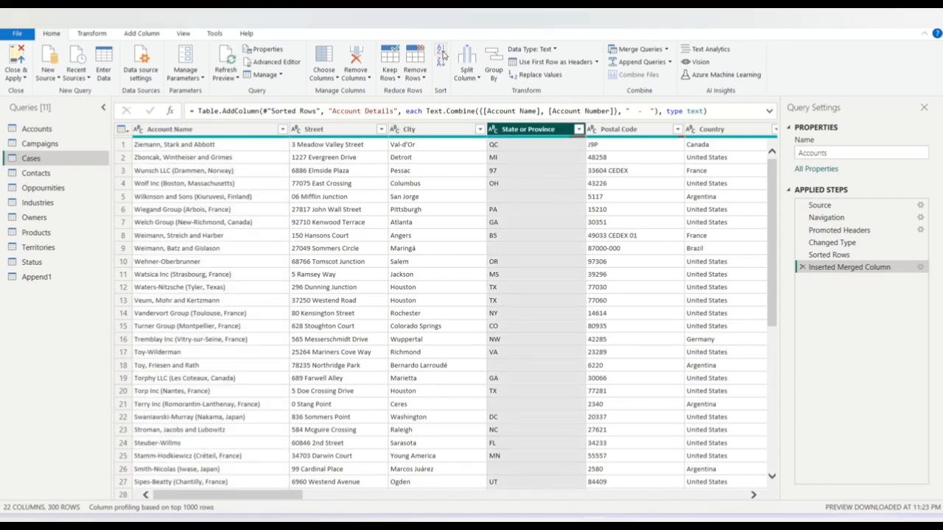
click(441, 65)
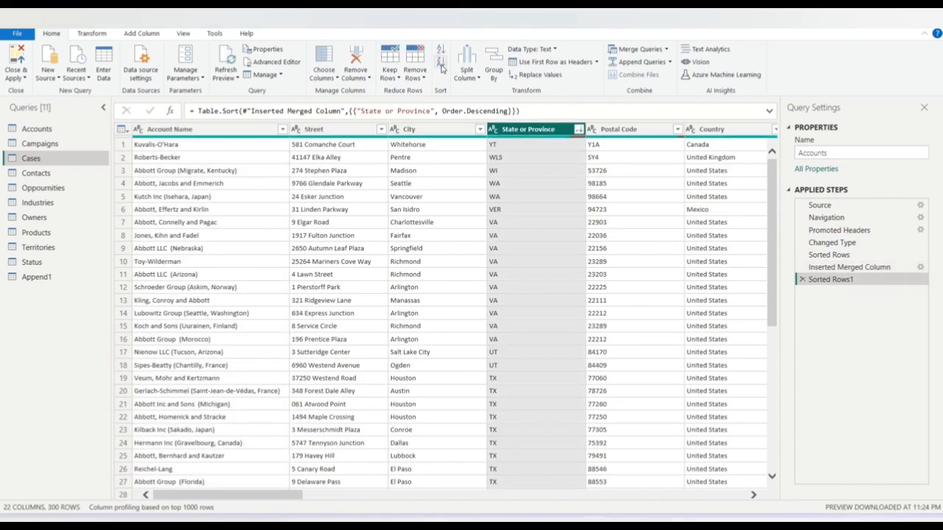
click(441, 53)
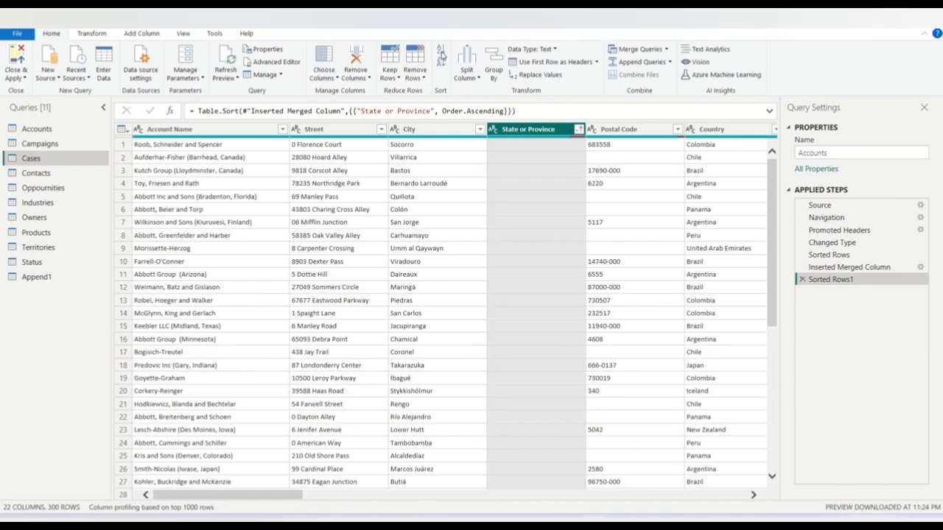
click(445, 133)
click(512, 133)
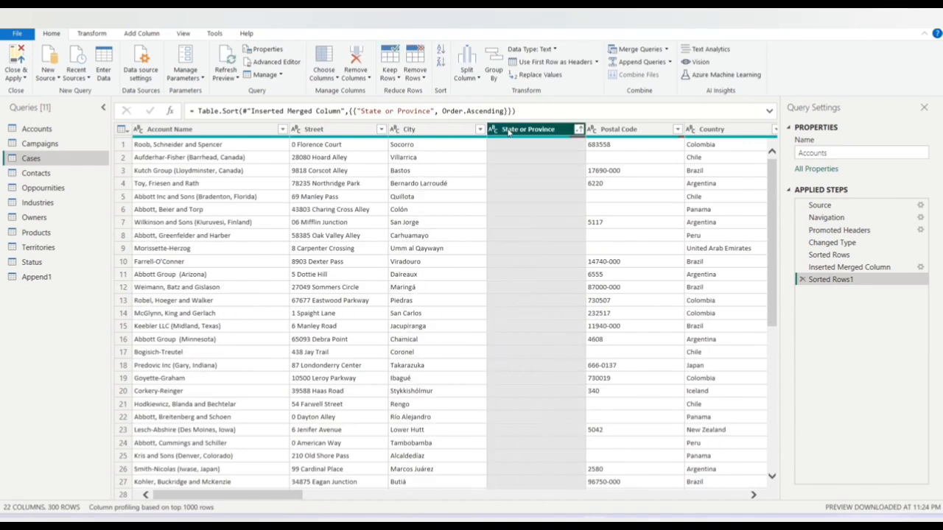
click(803, 280)
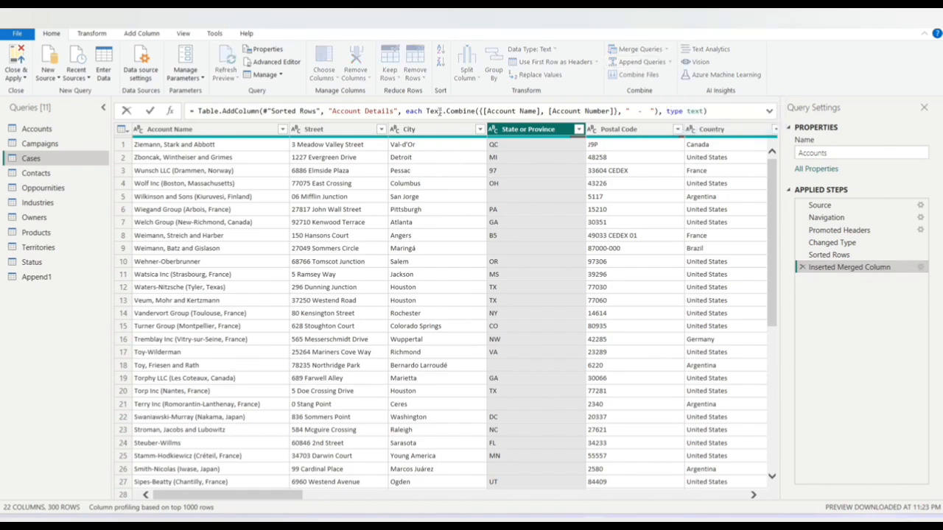
right_click(441, 111)
click(464, 112)
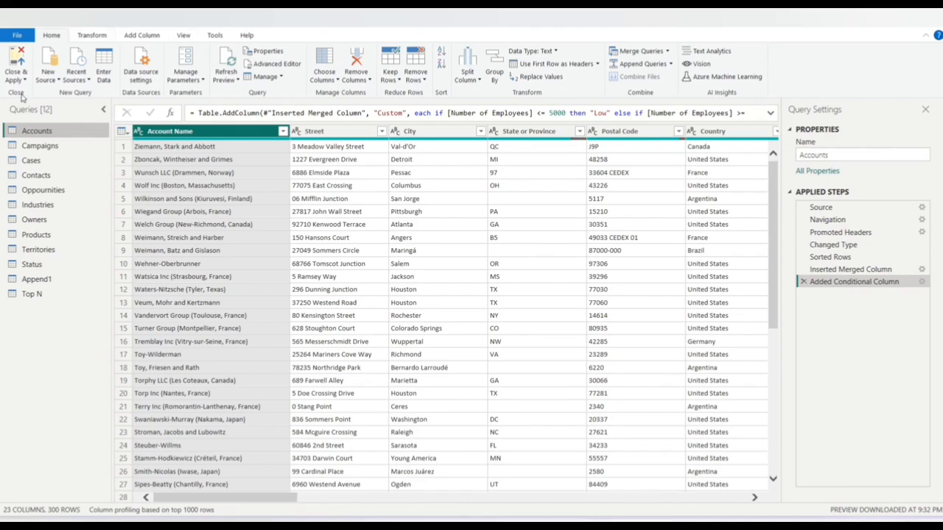
- Review the data source types offered for a new query and the commands available for the Accounts query
click(48, 71)
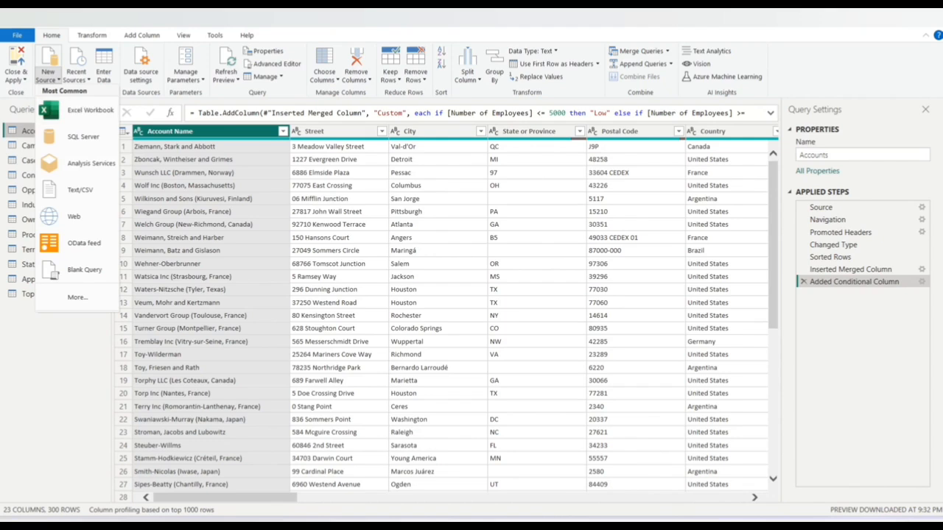
click(285, 29)
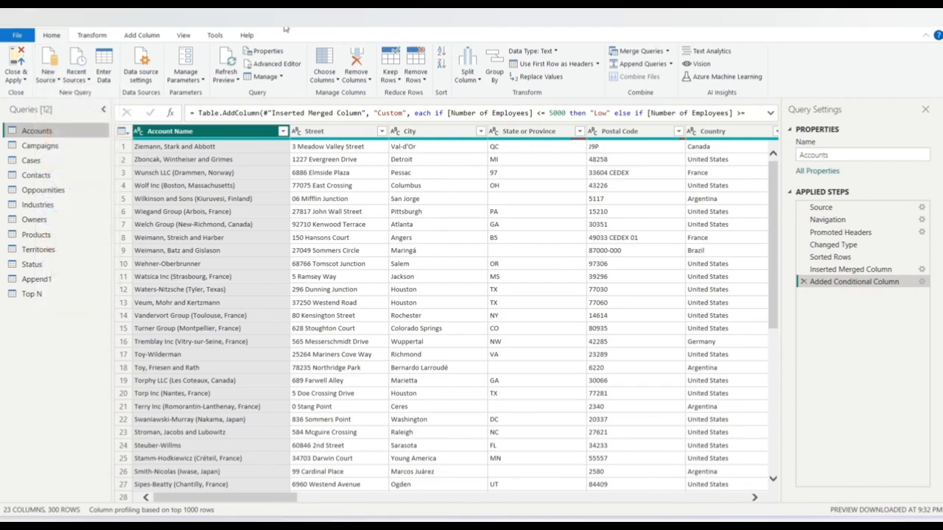
right_click(39, 133)
click(924, 146)
- Examine the Accounts query's columns and the data types that can be assigned to Latitude and Annual Revenue
click(188, 37)
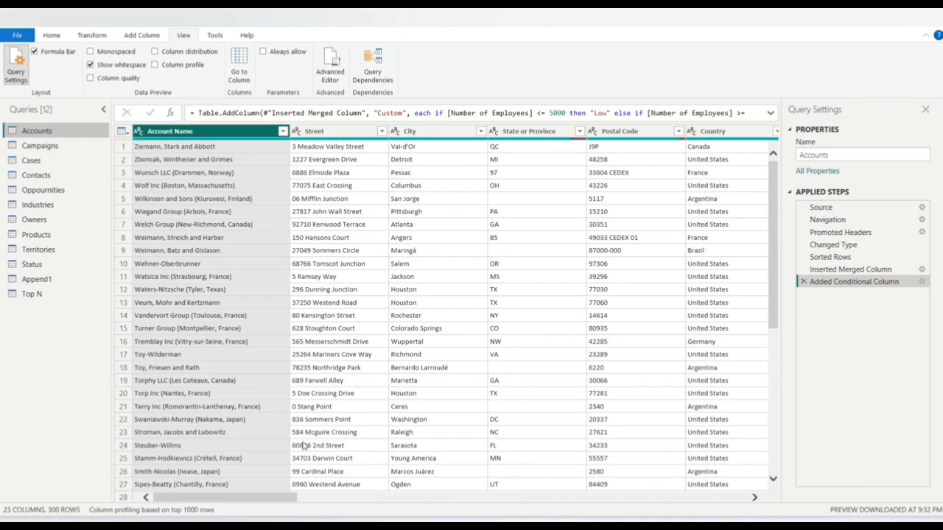
drag(266, 504, 259, 497)
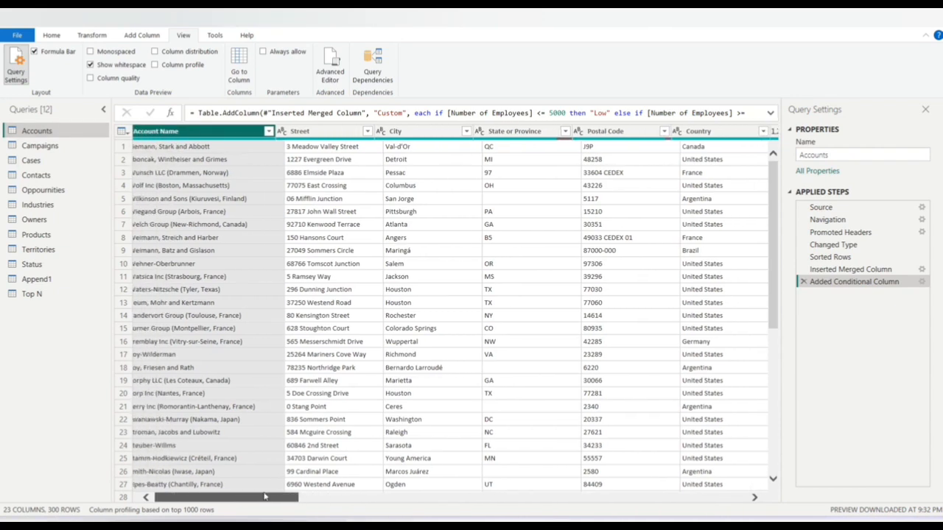
scroll(258, 496, down, 1)
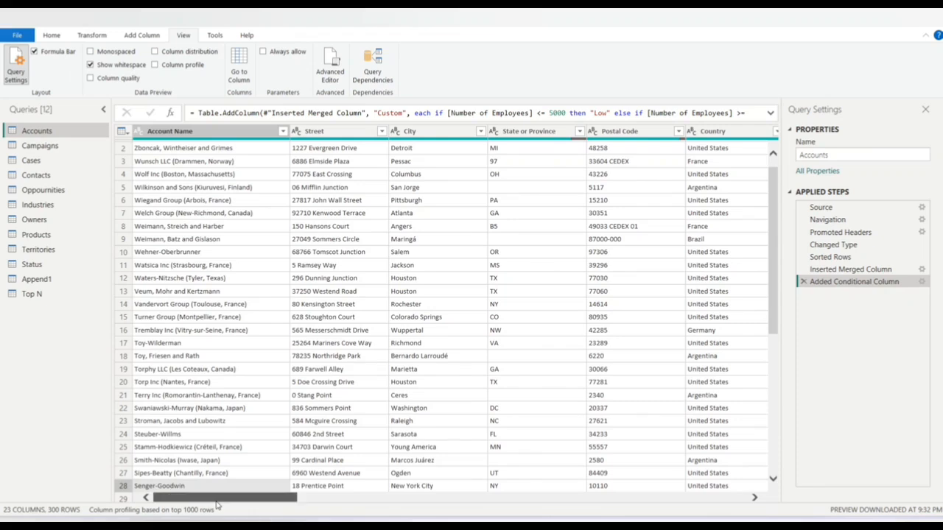
drag(218, 504, 225, 506)
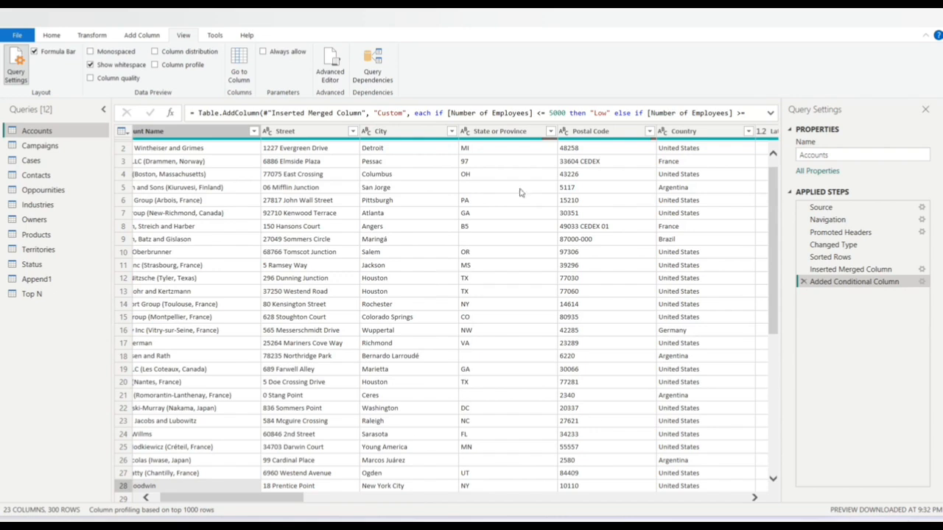
drag(296, 501, 383, 501)
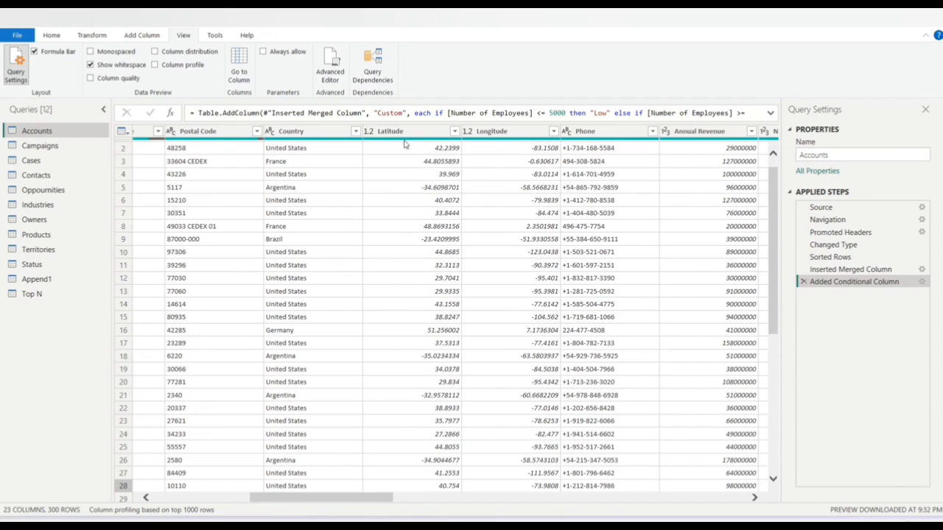
click(369, 131)
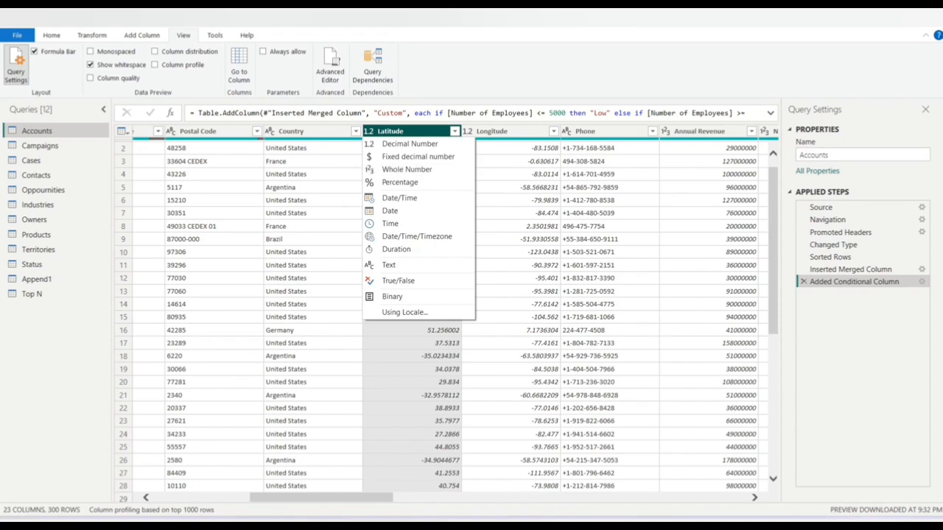
click(574, 82)
click(707, 134)
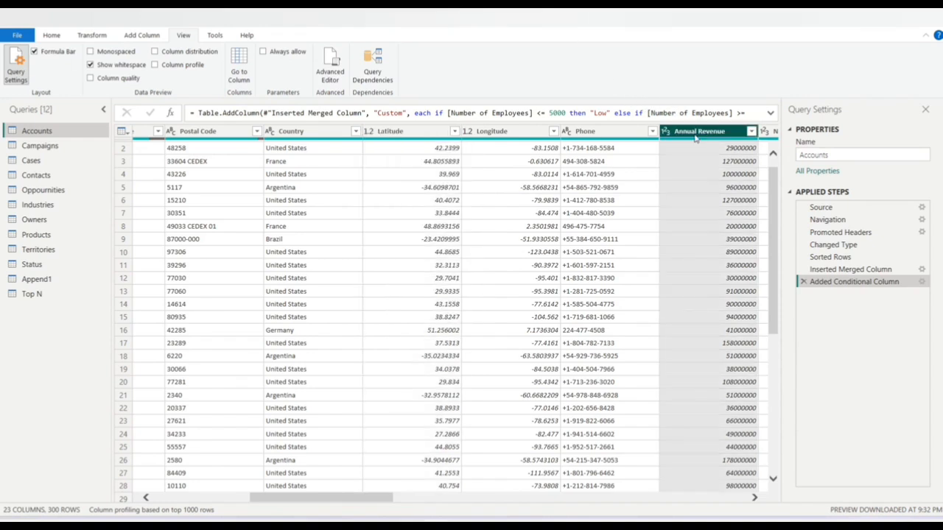
click(668, 132)
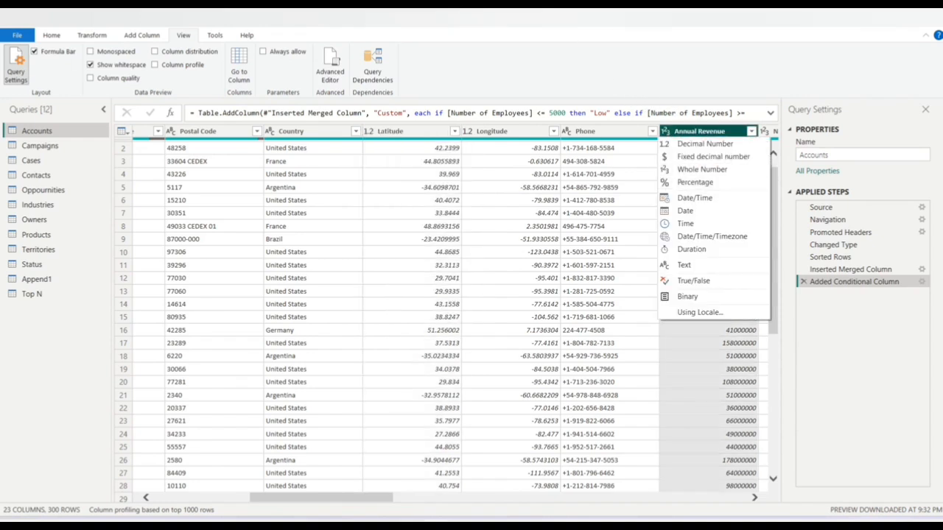
key(Escape)
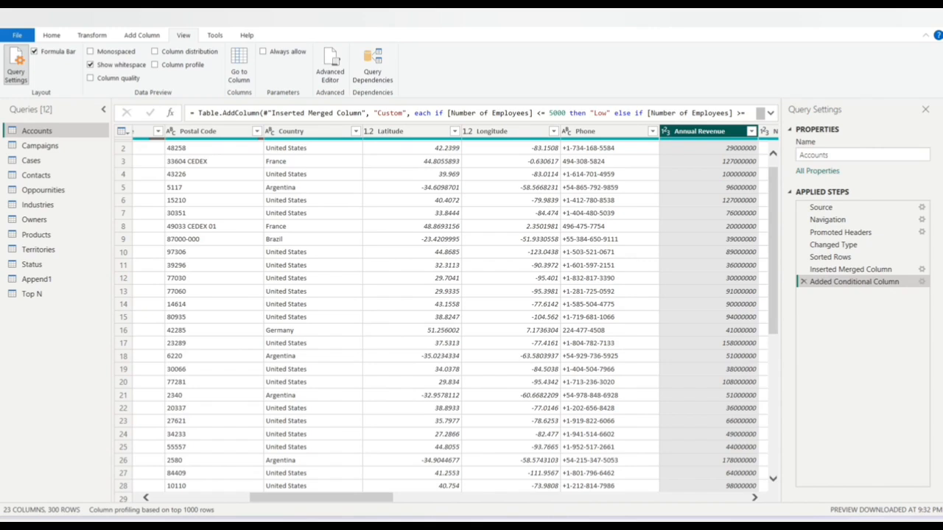
- Review the preview refresh options, and examine the Street and City columns of the Accounts query
click(63, 37)
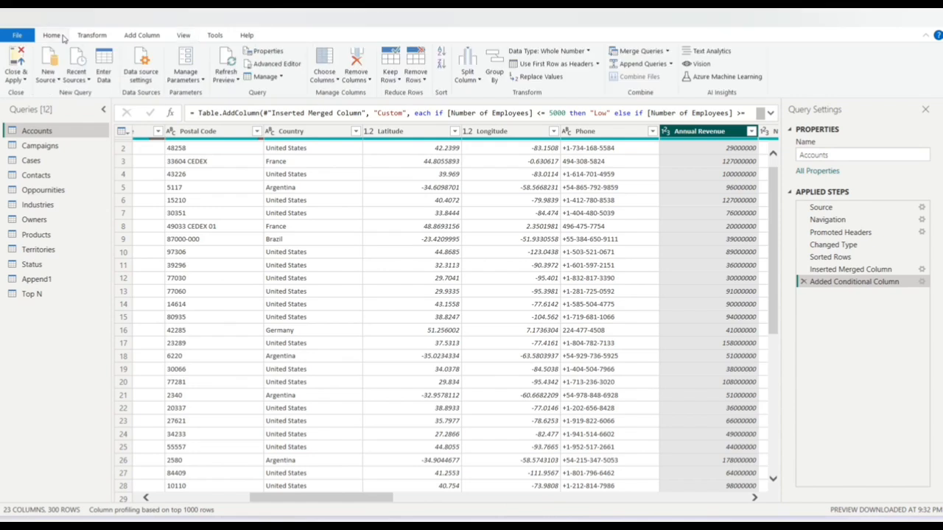
click(225, 78)
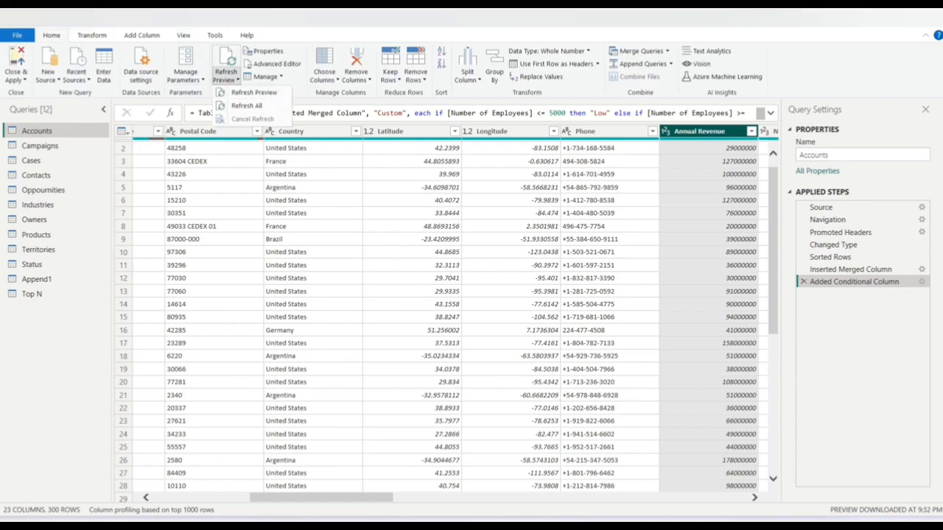
key(Escape)
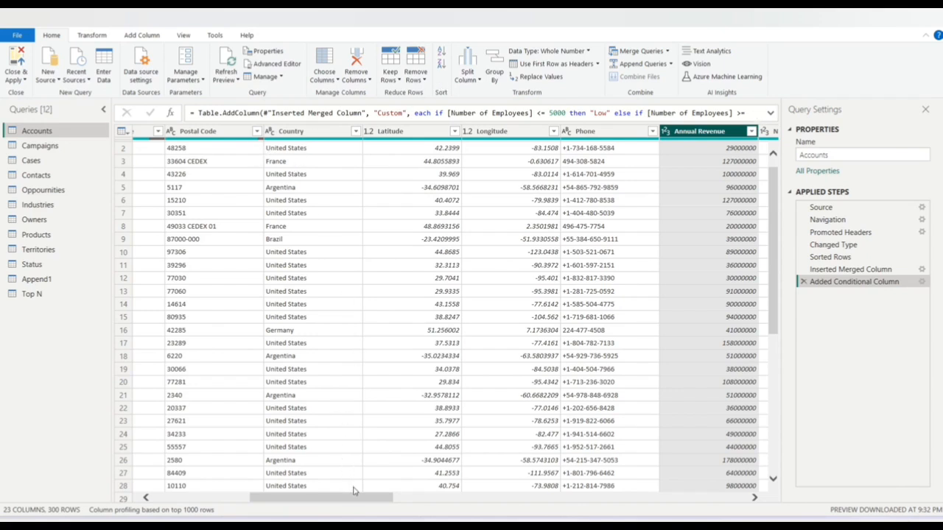
drag(332, 500, 209, 501)
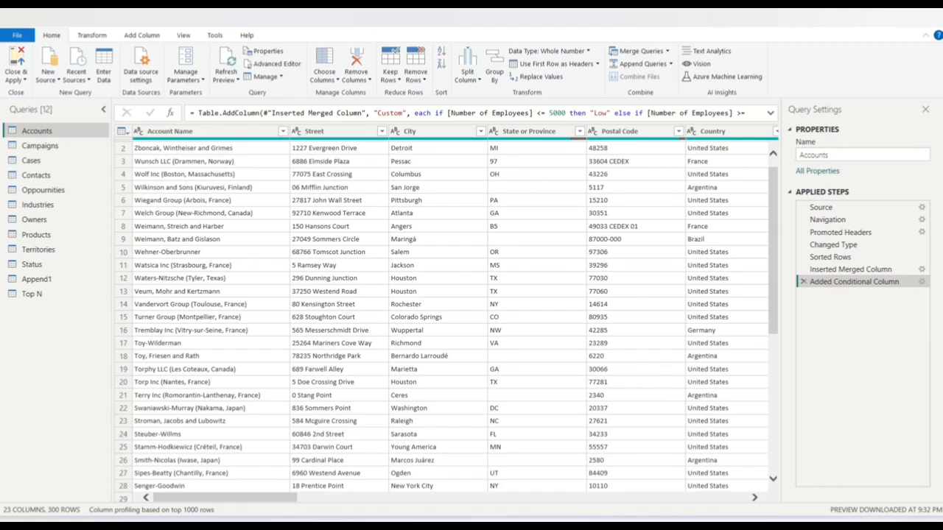
click(208, 132)
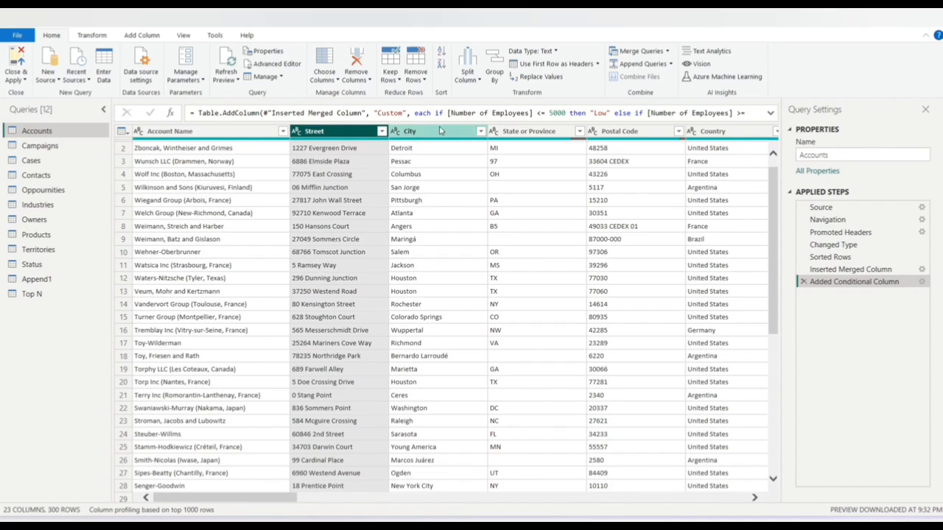
click(440, 131)
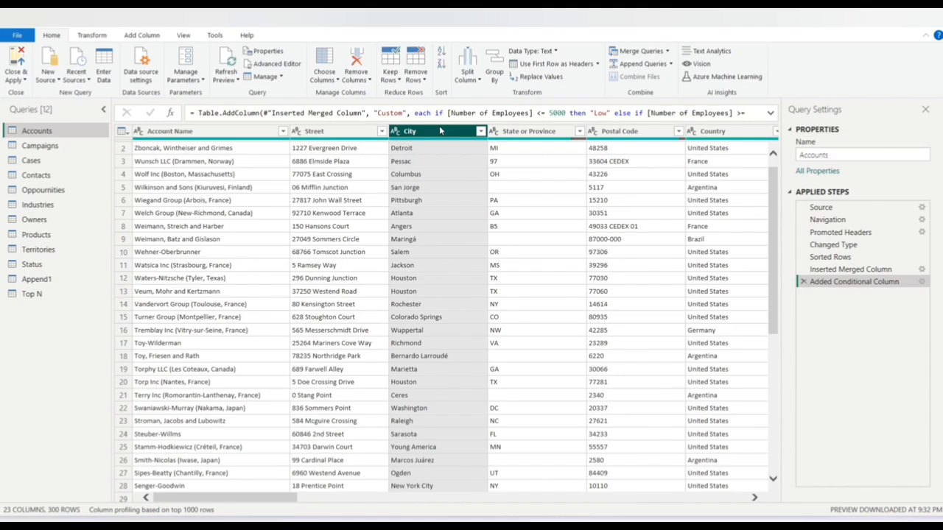
- Show the column quality details for the Campaigns query and examine the figures for CampaignSeq
click(184, 35)
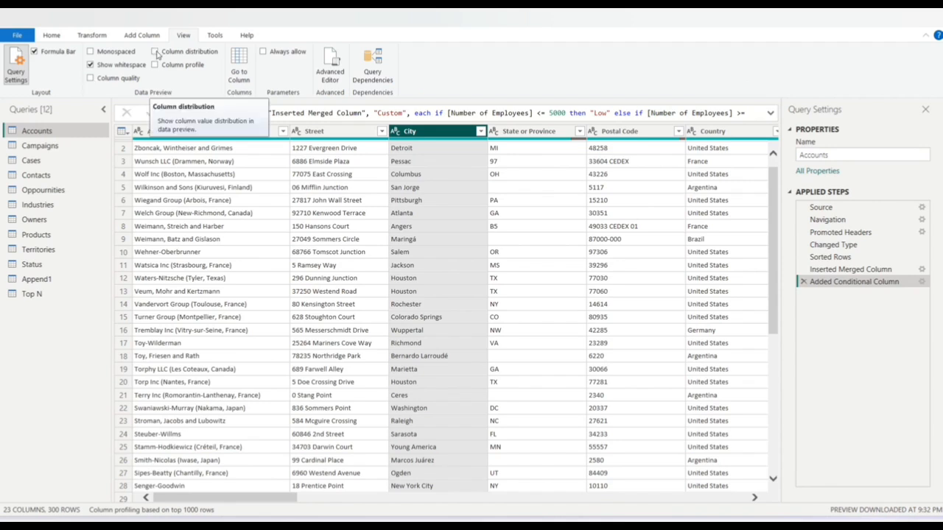
click(64, 148)
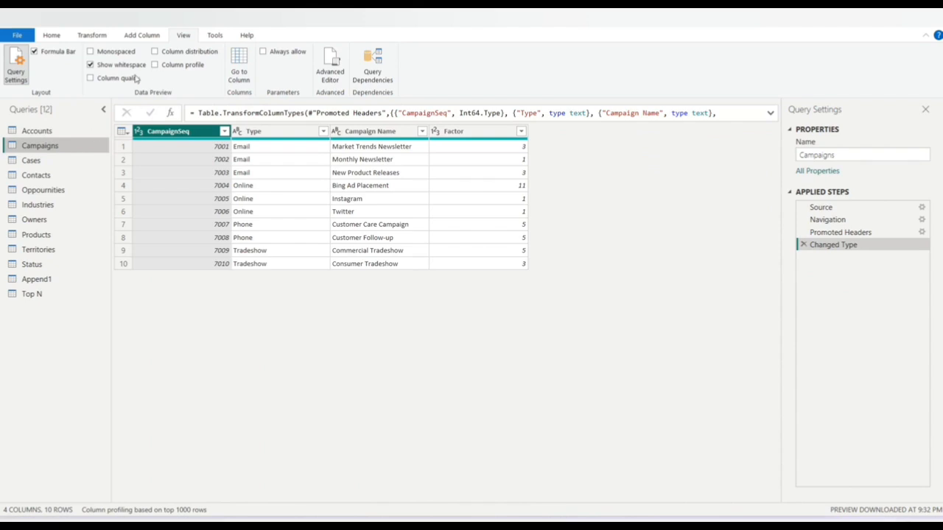
click(91, 79)
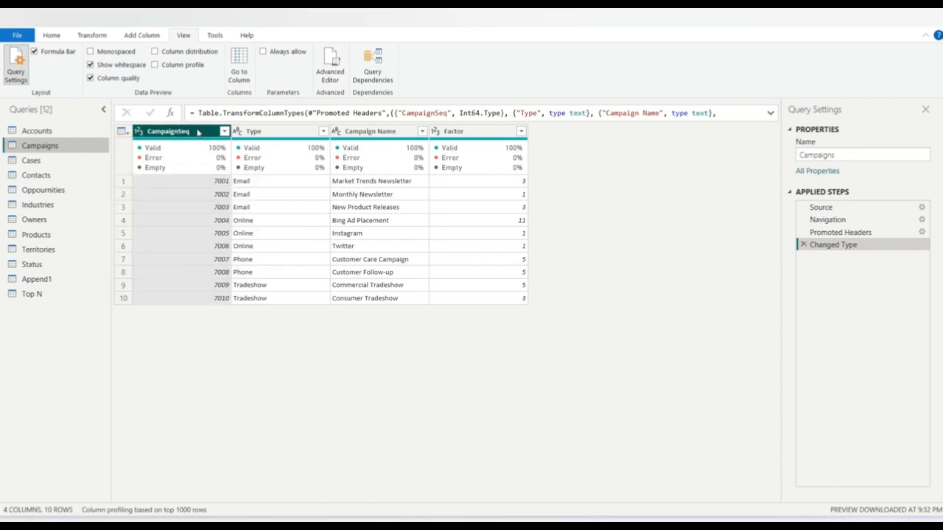
mouse_move(160, 149)
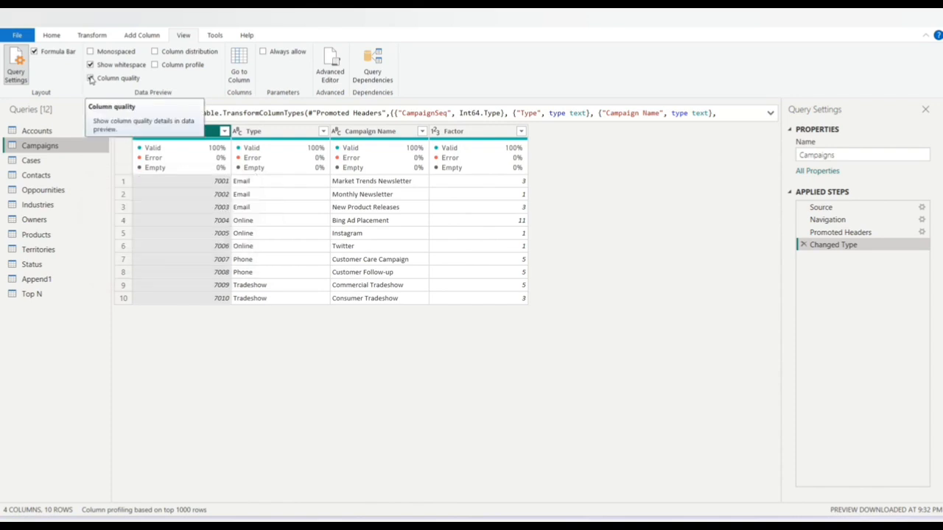
- Show the column distribution for the Campaigns query in place of column quality, and inspect the Factor column's chart
click(155, 52)
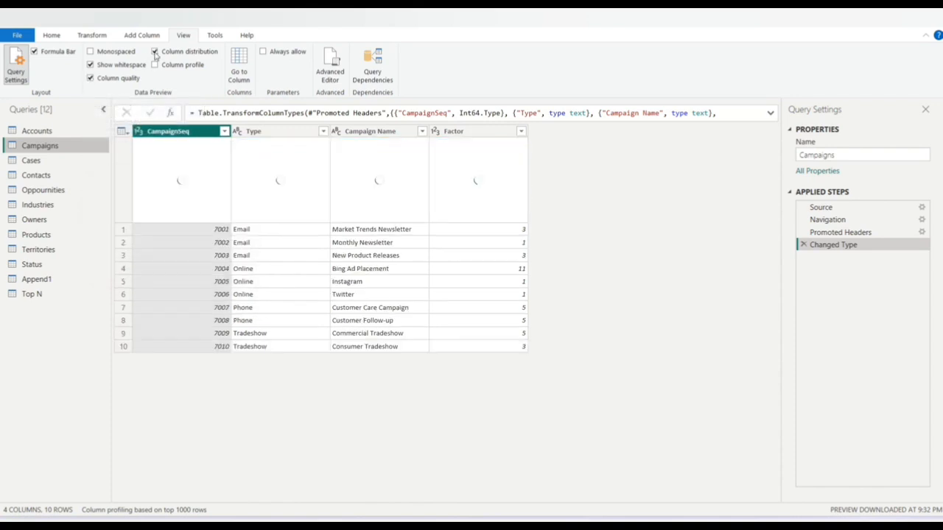
click(90, 78)
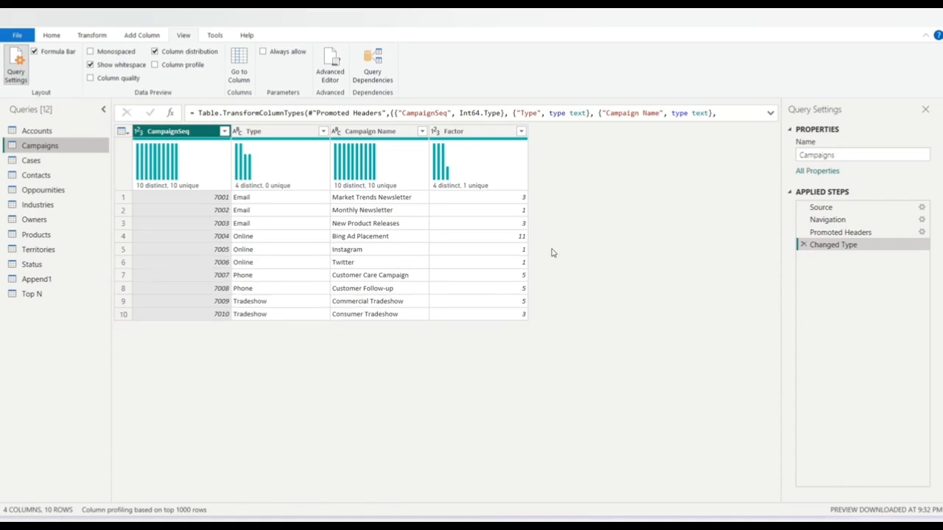
mouse_move(478, 183)
- Compare value distributions across the Cases, Contacts, Oppournities and Campaigns queries, inspect the Factor column again, and turn off column distribution
click(72, 163)
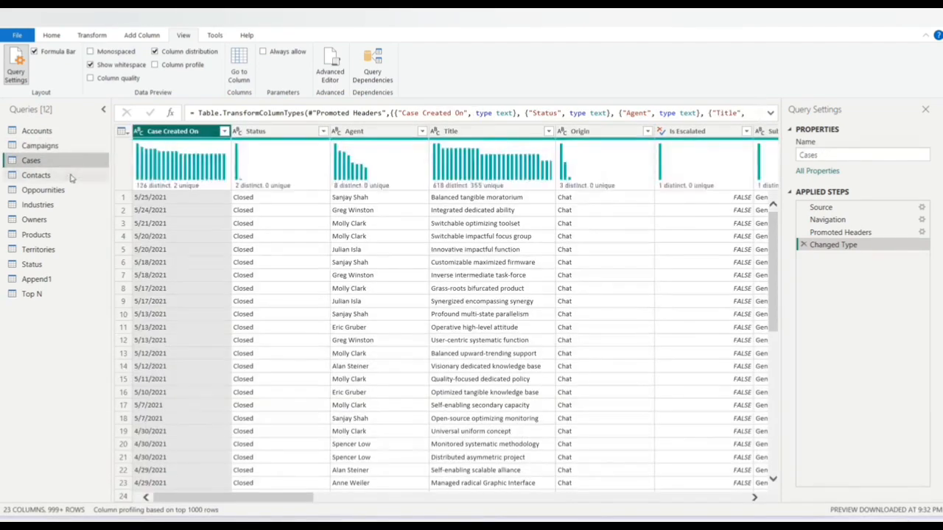
click(64, 177)
click(52, 190)
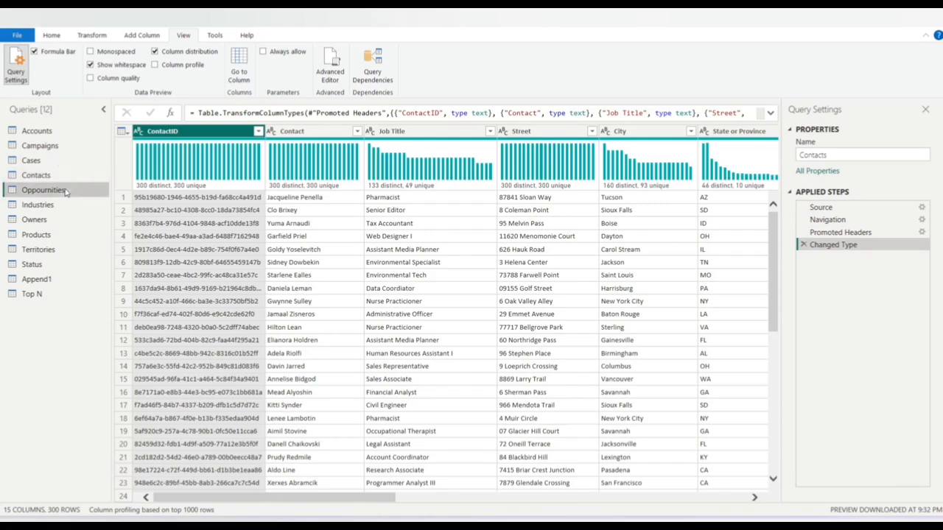
click(44, 146)
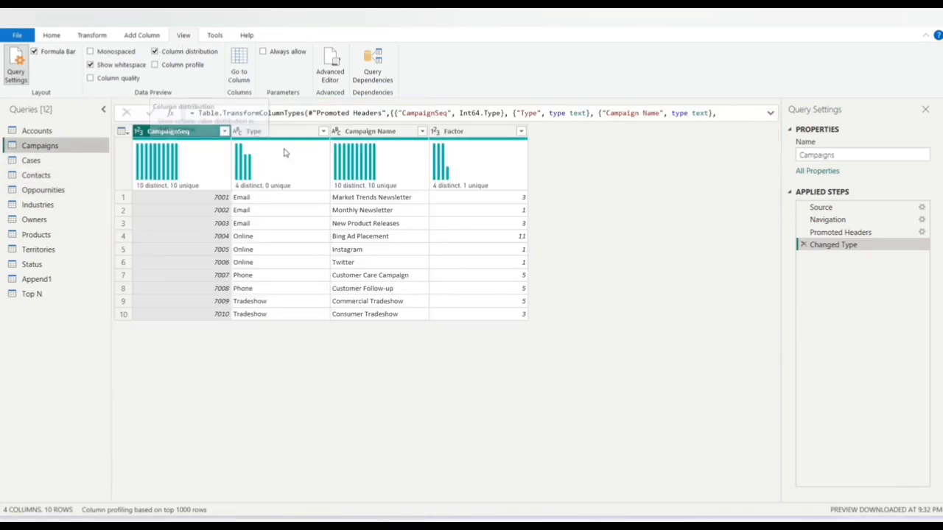
click(484, 135)
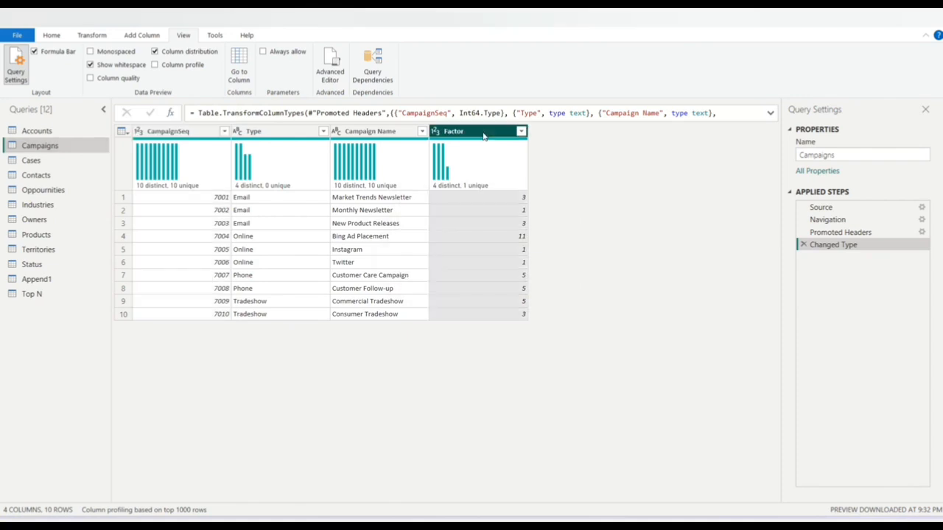
mouse_move(457, 189)
click(155, 52)
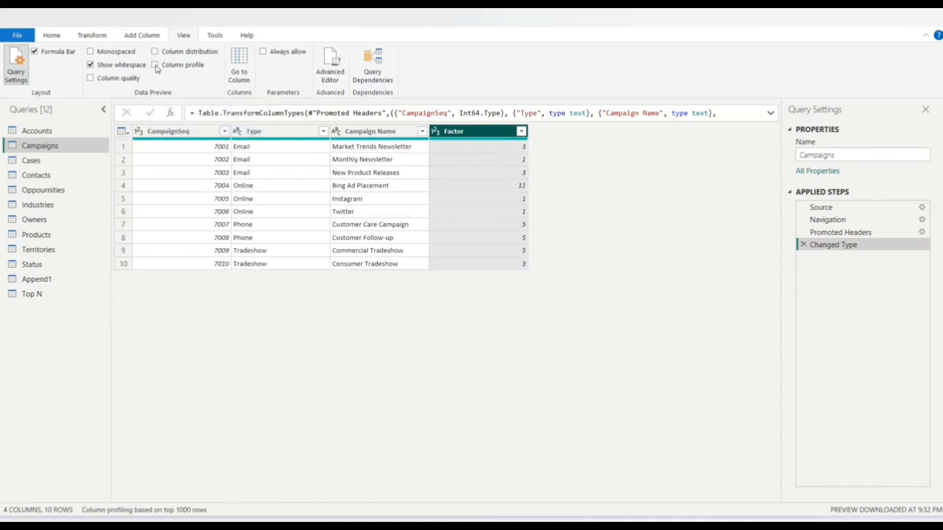
- Show the column profile for the Campaigns query and examine the statistics and value distribution of CampaignSeq
click(156, 66)
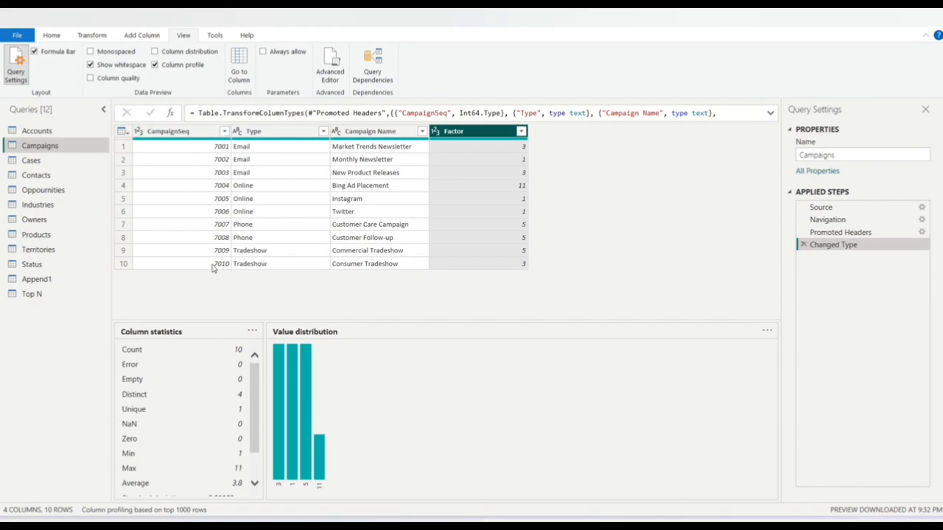
click(184, 133)
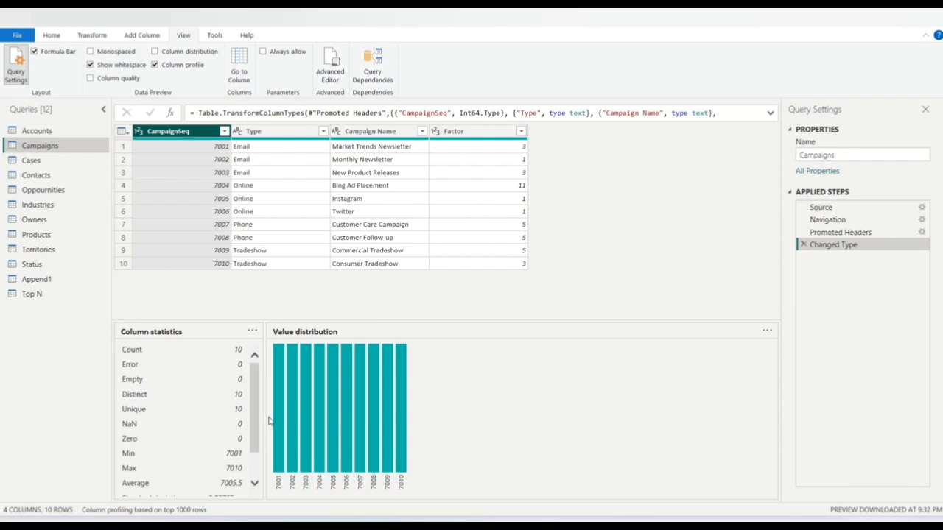
scroll(257, 409, down, 1)
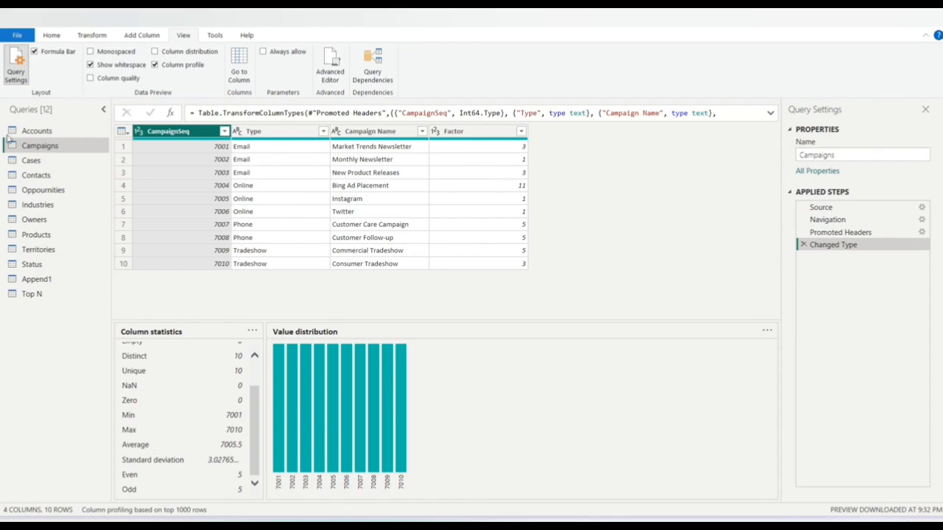
- Examine the profile and filter values of Number of Employees in the Accounts query, and turn off the column profile
click(48, 130)
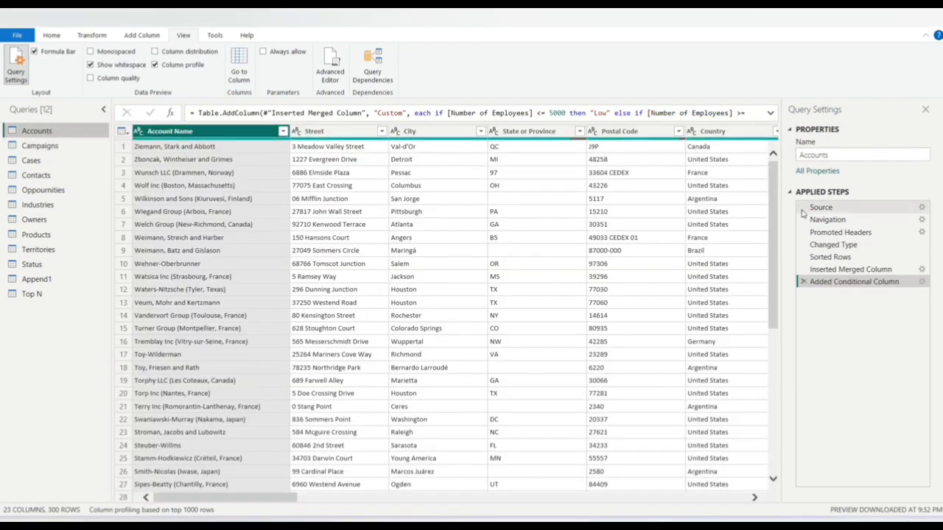
drag(270, 501, 448, 499)
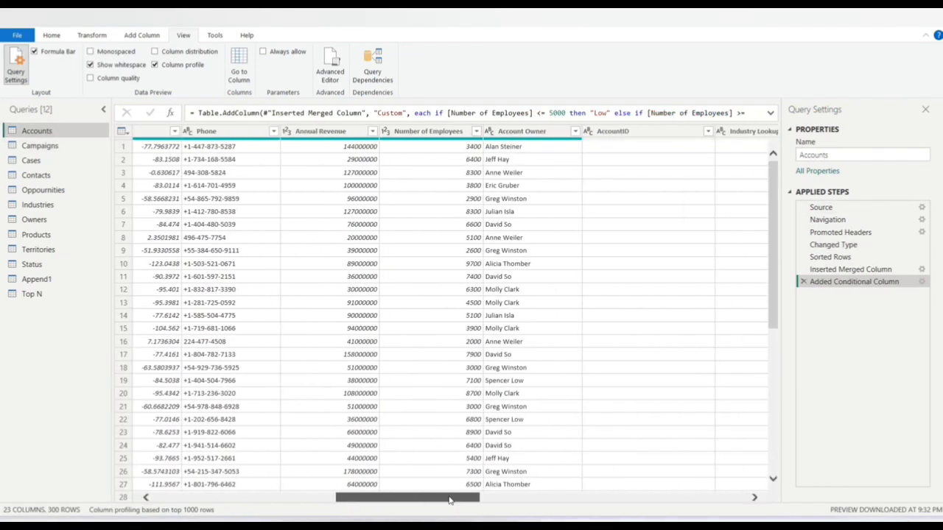
click(431, 132)
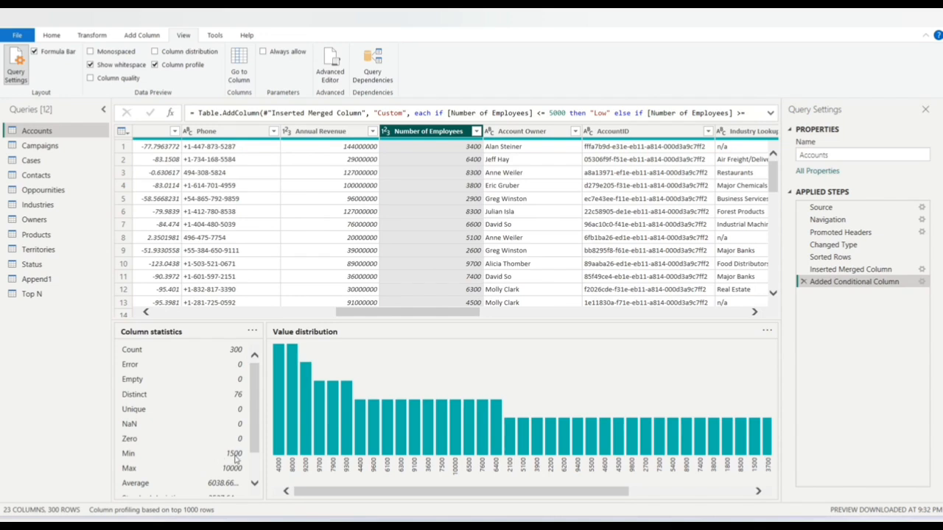
click(476, 131)
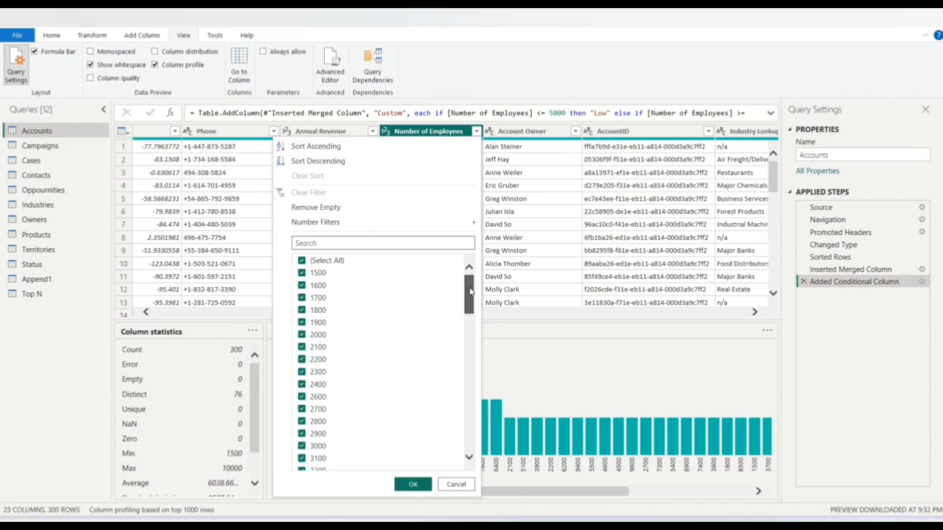
drag(470, 291, 470, 425)
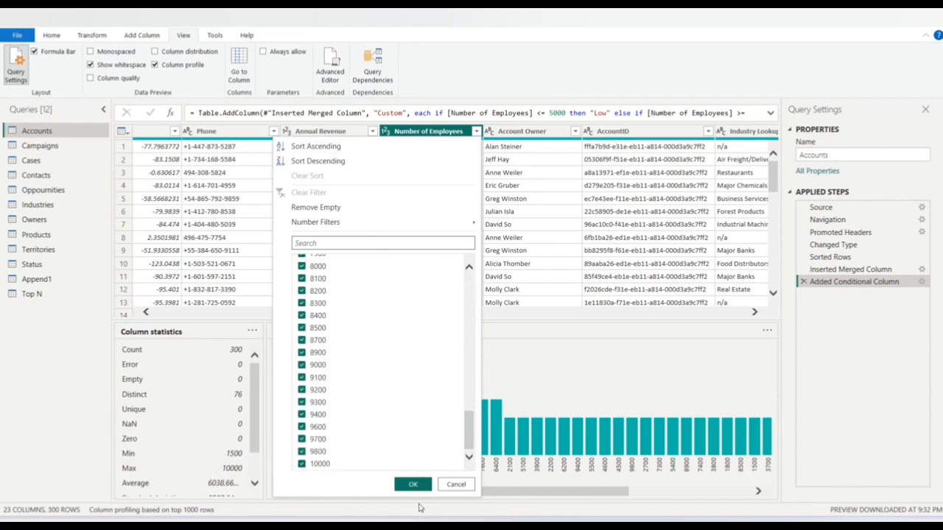
click(456, 485)
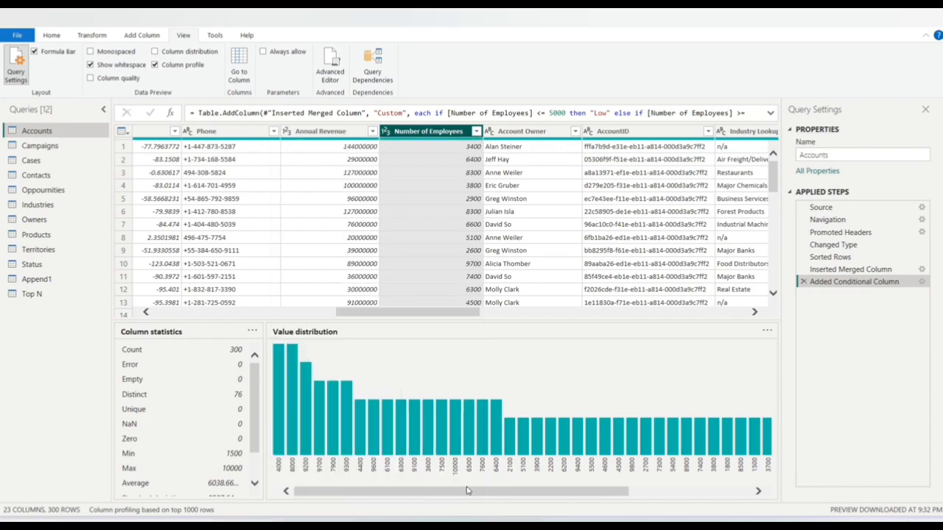
click(154, 65)
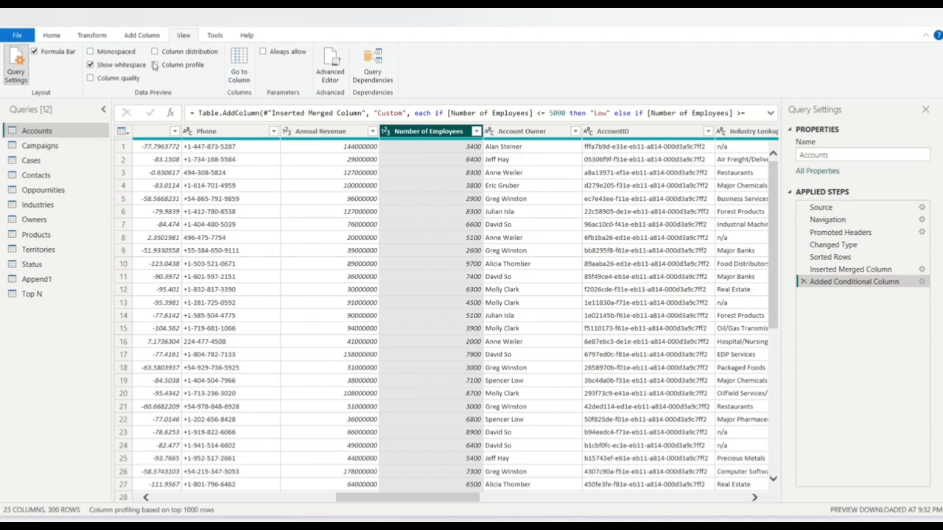
- Review the text Format transformations for the Number of Employees column, and select the Account Owner column
click(52, 35)
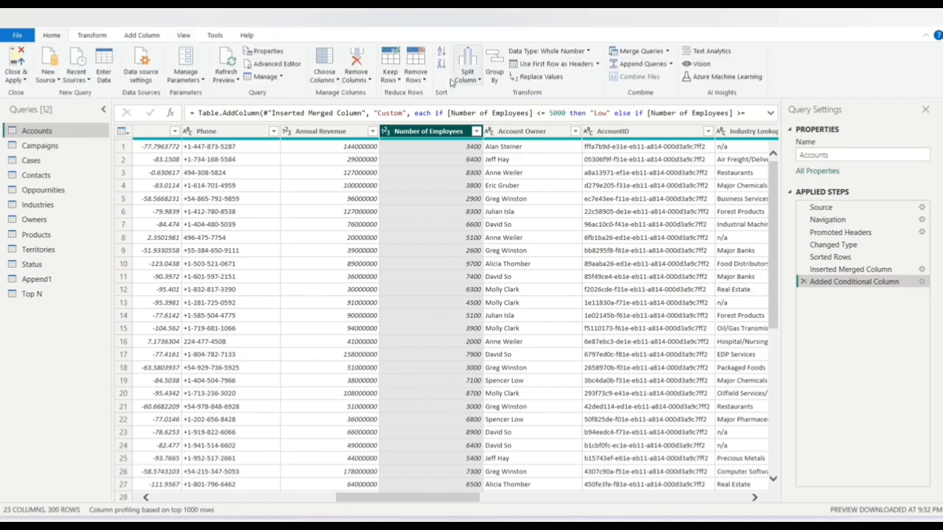
click(92, 35)
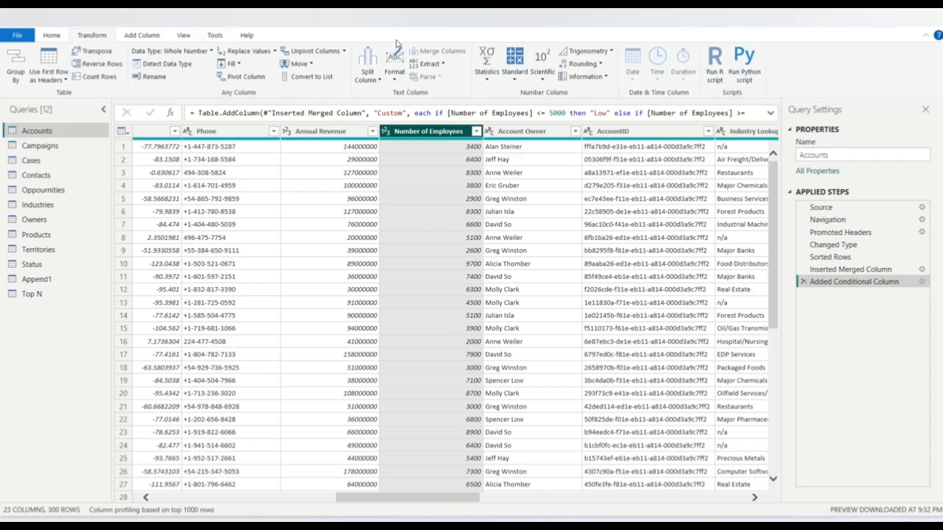
click(394, 80)
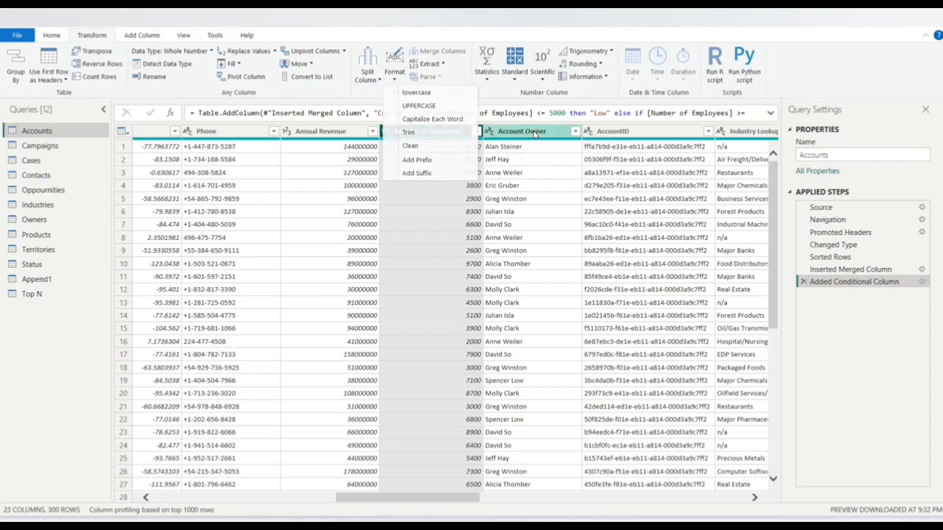
click(474, 132)
click(394, 79)
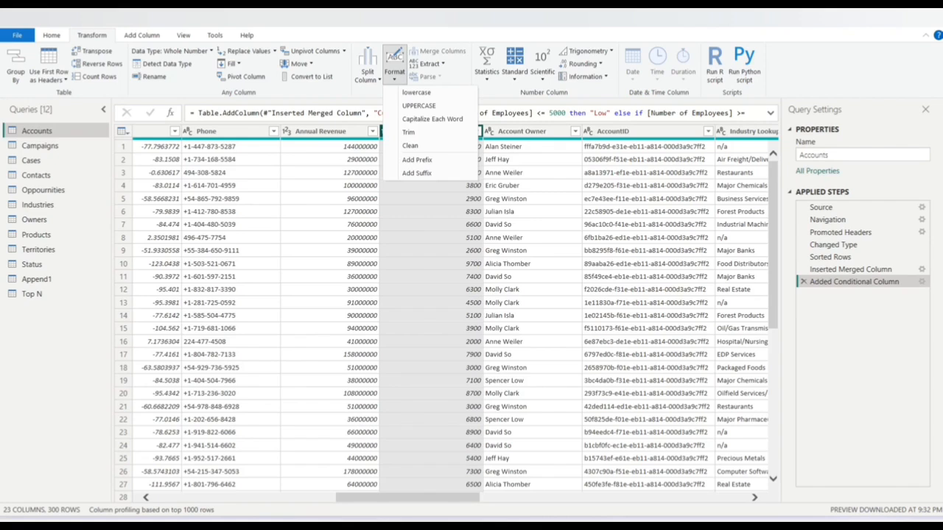
click(526, 163)
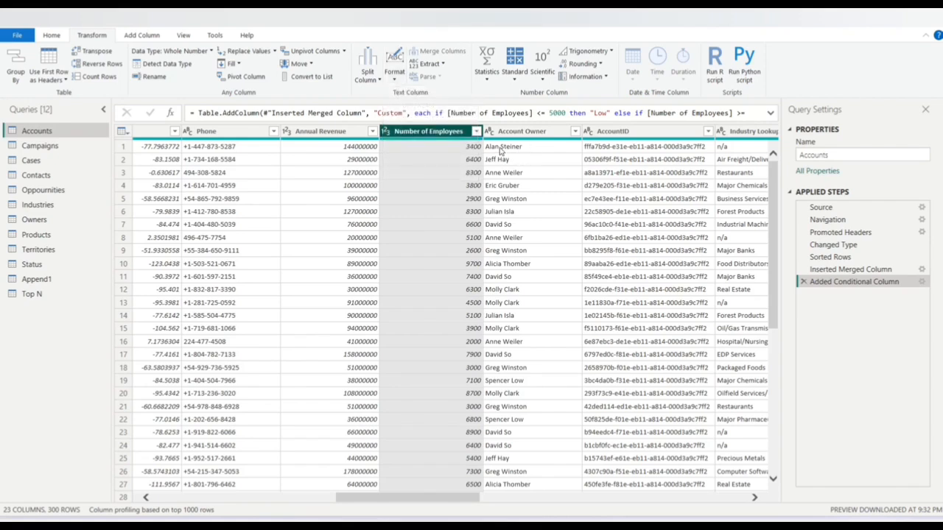
click(528, 131)
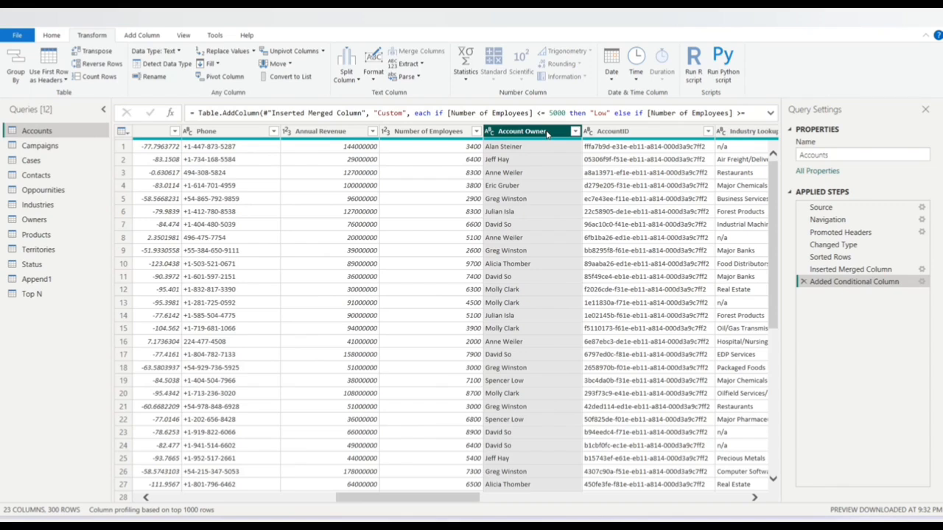
- Close and apply the queries, and try the Accounts City field in a new table visual on Page 7, removing it again
click(52, 37)
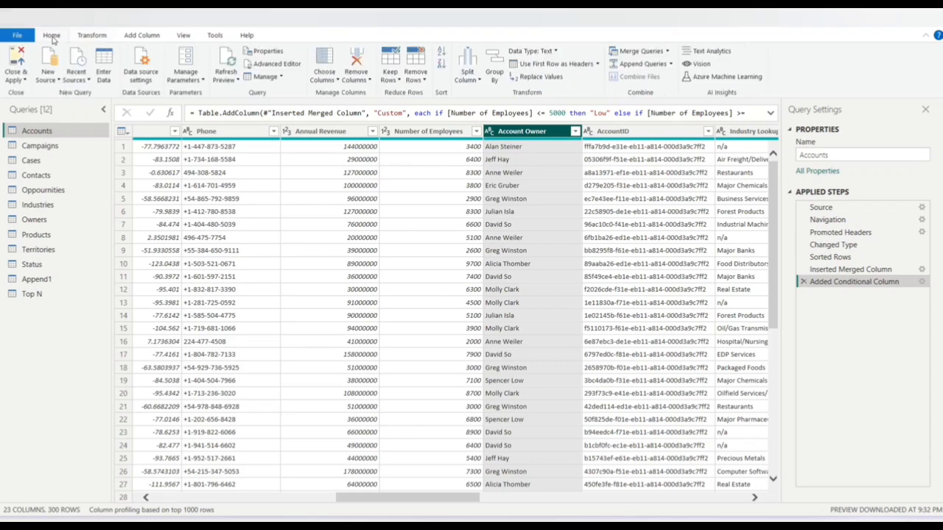
click(16, 63)
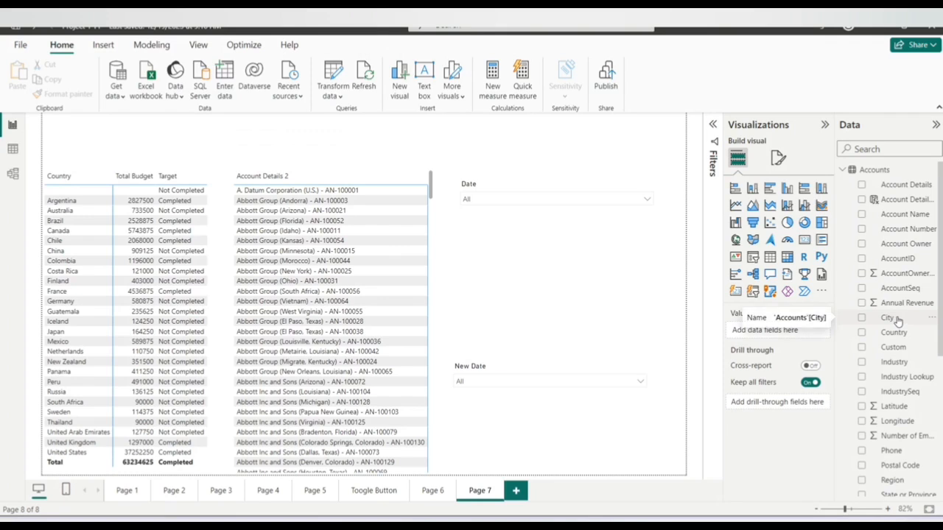
drag(898, 322, 783, 332)
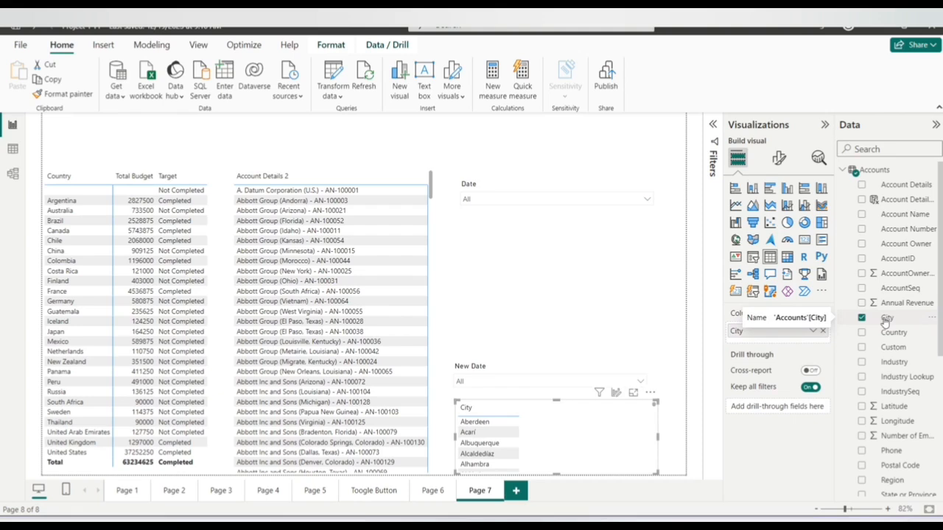
click(823, 332)
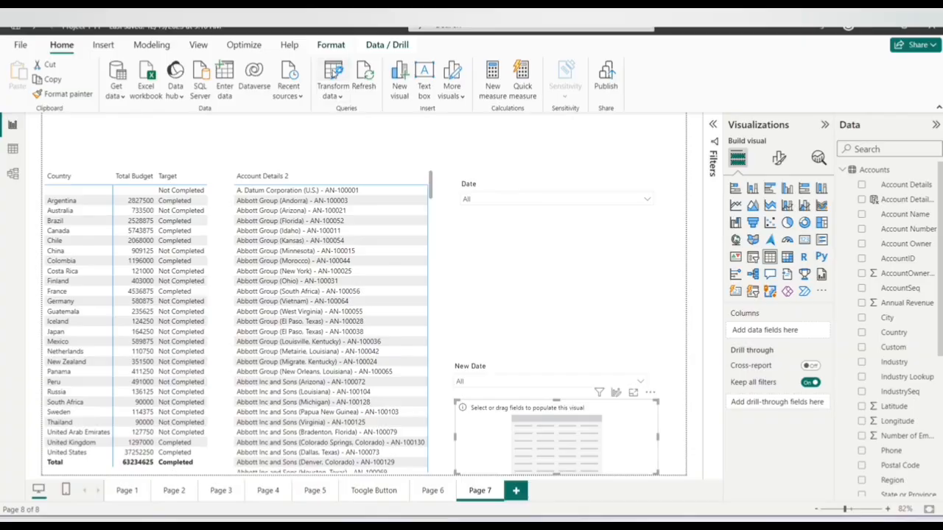
- Reopen the query editor and capitalize each word in the Account Owner column of the Accounts query
click(333, 79)
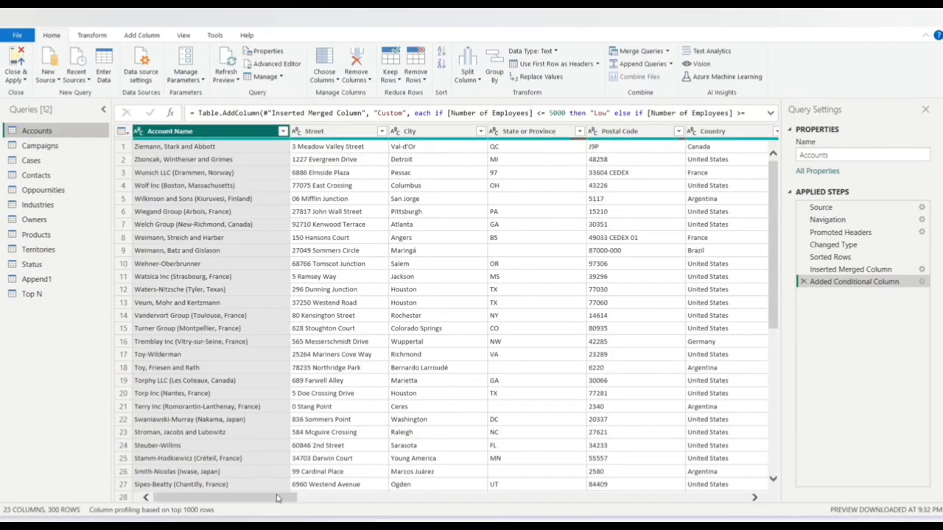
drag(277, 498, 451, 501)
click(581, 133)
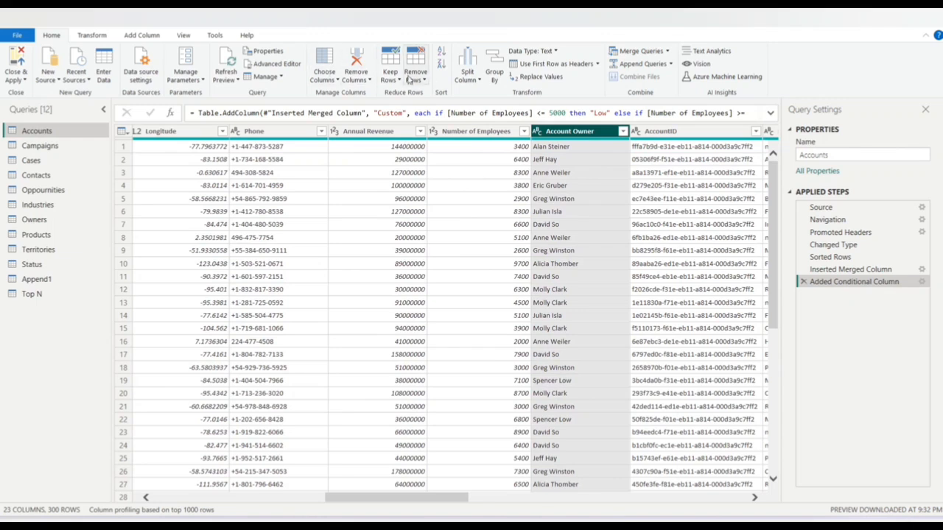
click(104, 35)
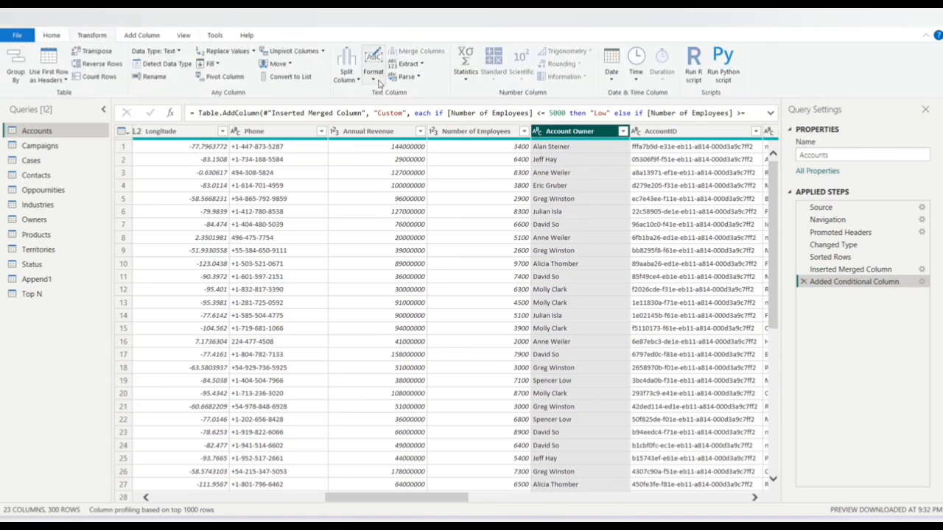
click(373, 75)
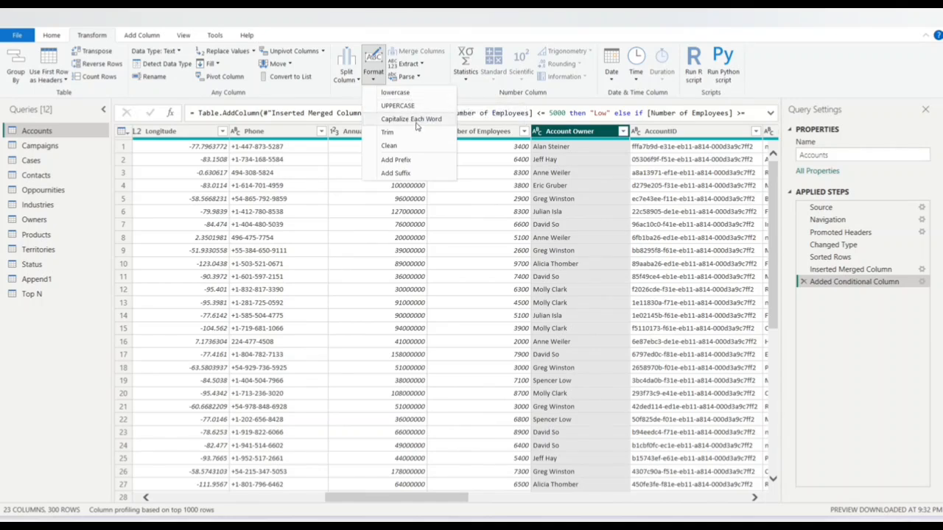
click(418, 119)
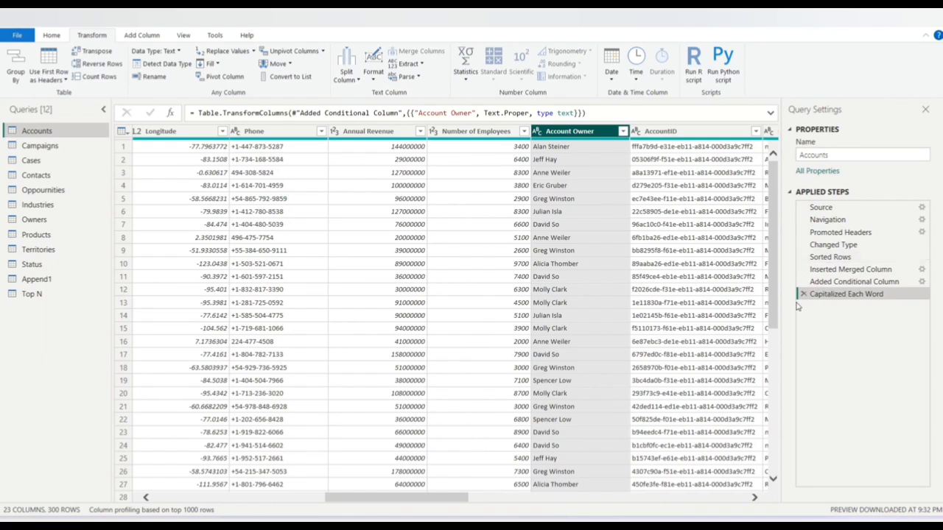
- Convert the Account Owner column's text to lowercase and after that to uppercase
click(372, 79)
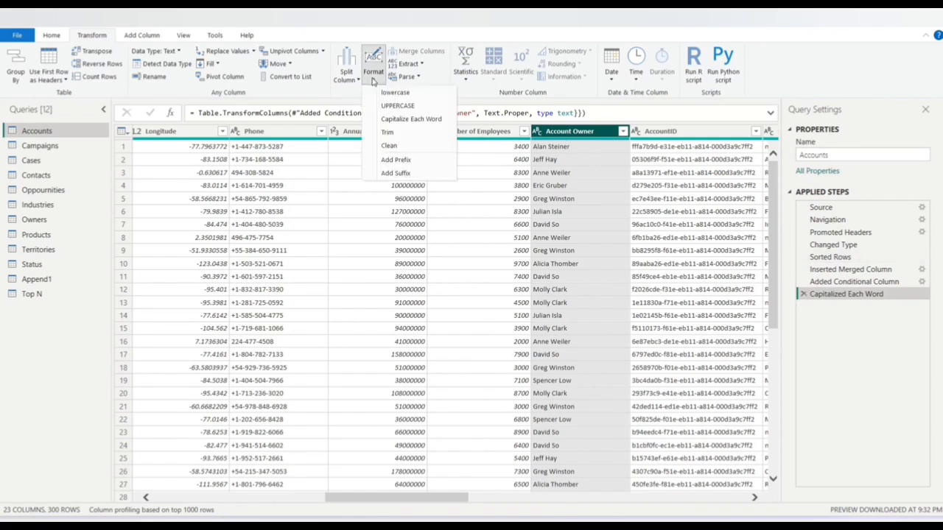
click(398, 95)
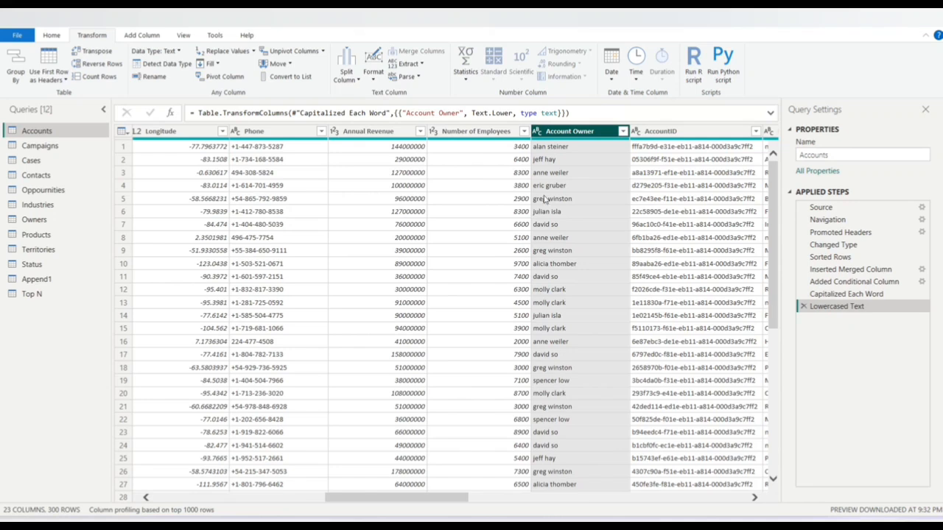
click(373, 80)
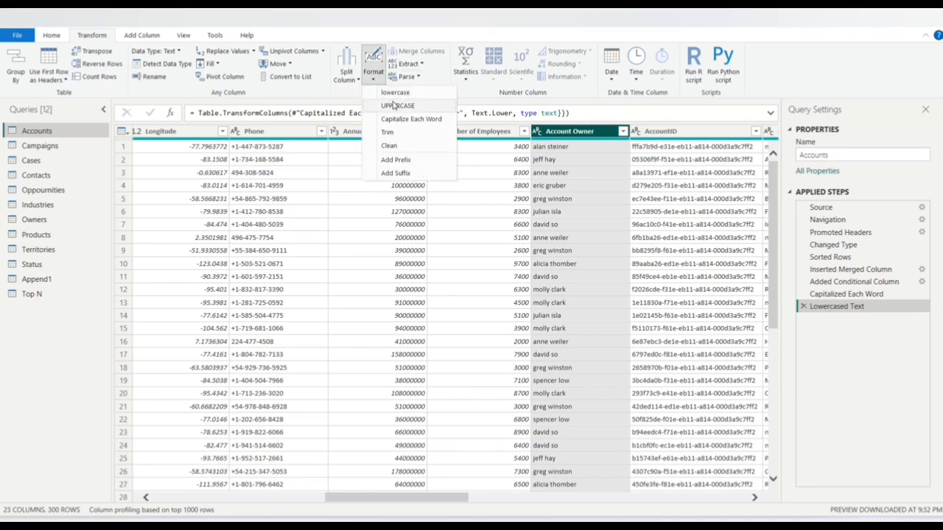
click(393, 104)
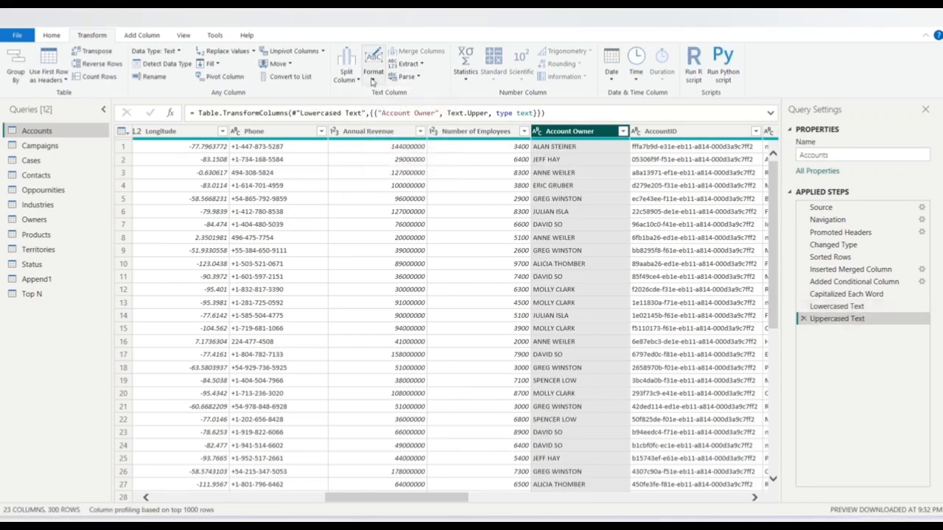
- Capitalize each word in the Account Owner column again, and view the data as of the Uppercased Text applied step
click(377, 79)
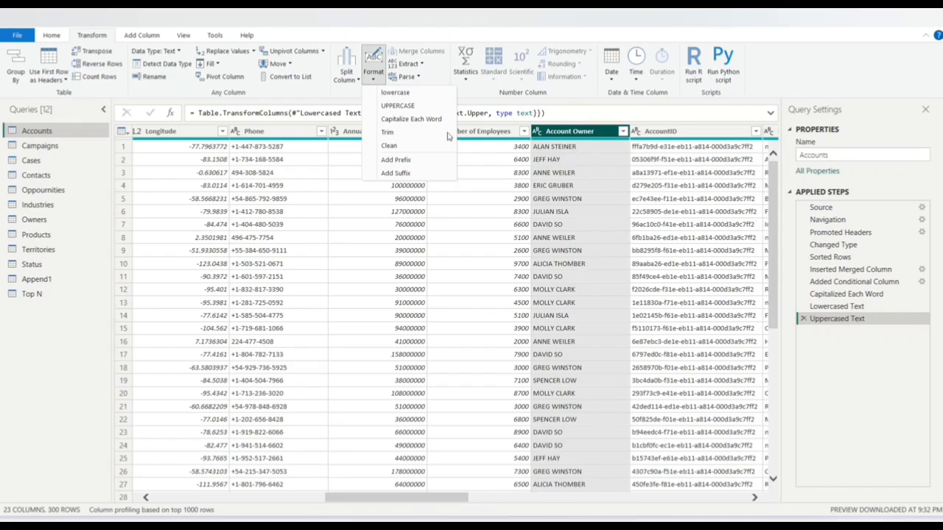
click(411, 119)
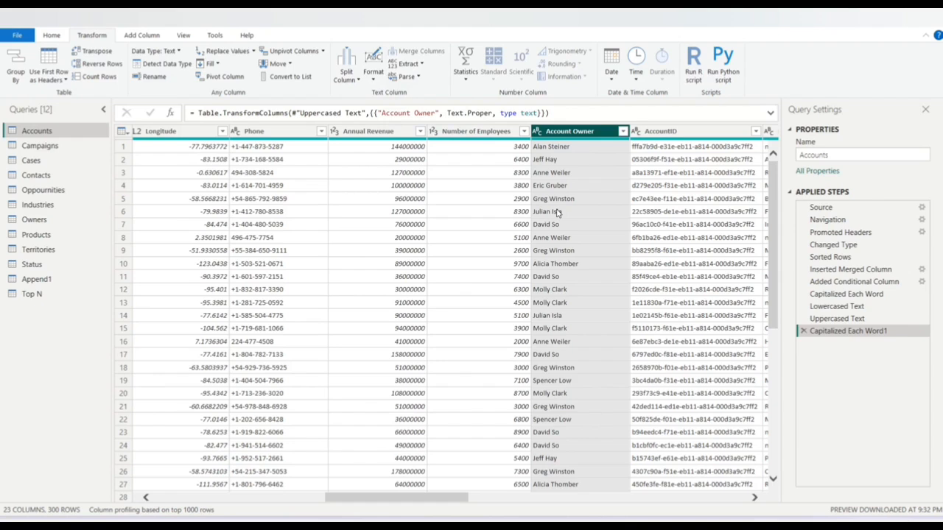
click(840, 318)
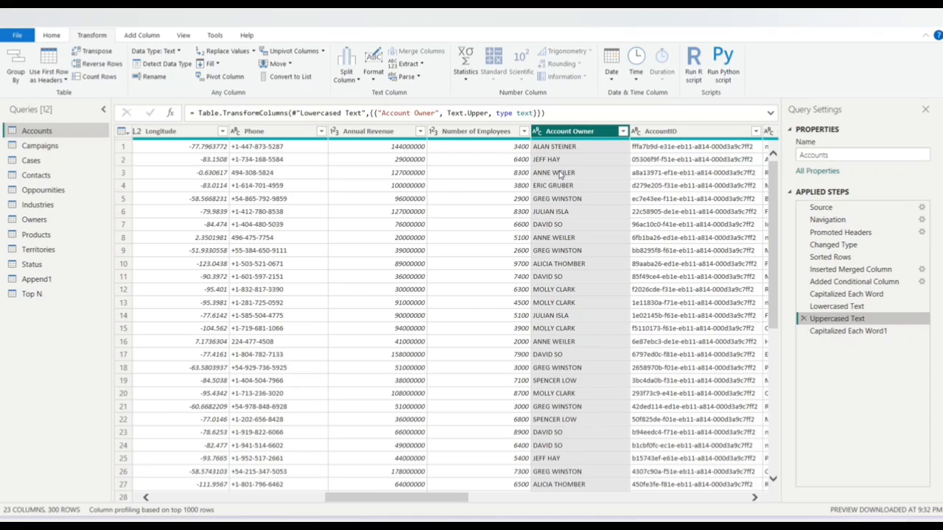
- Add a column to the Accounts query that adds Annual Revenue and Number of Employees, inserting it after the Uppercased Text step
click(374, 81)
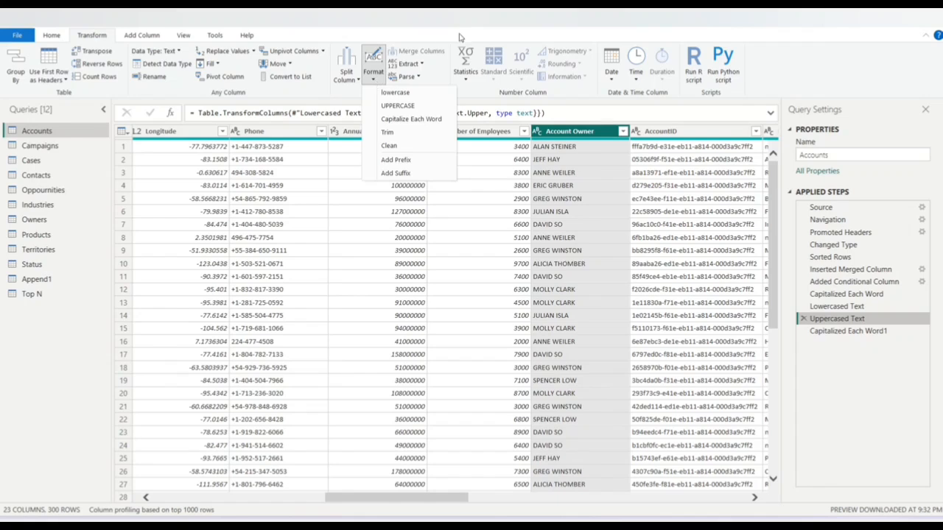
click(144, 34)
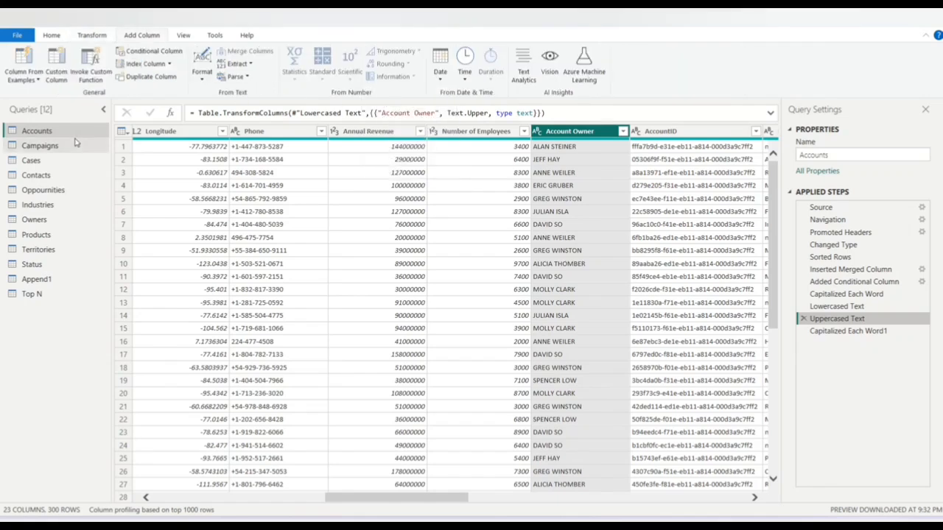
click(387, 131)
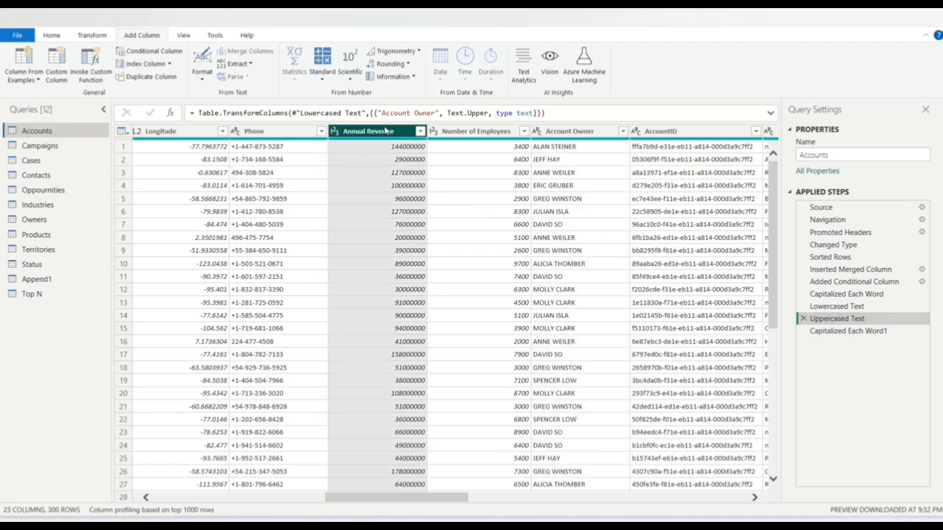
click(322, 79)
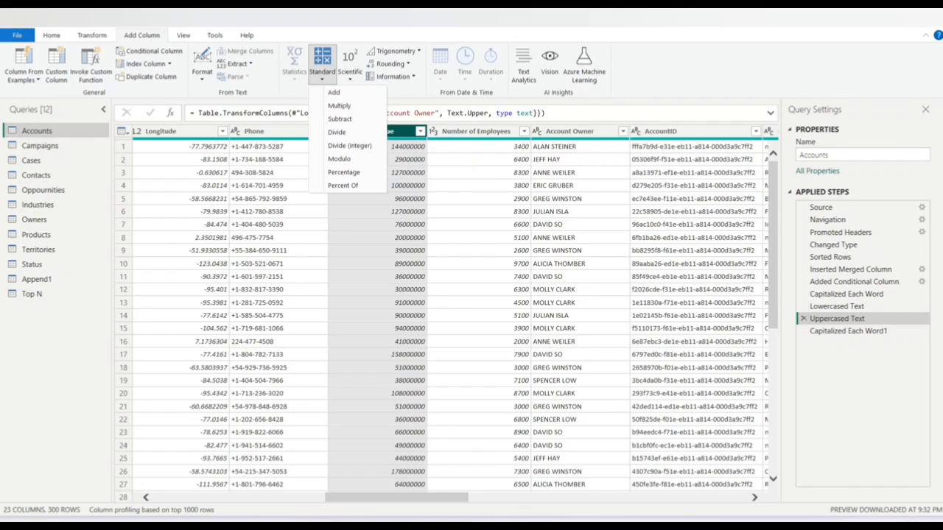
key(Escape)
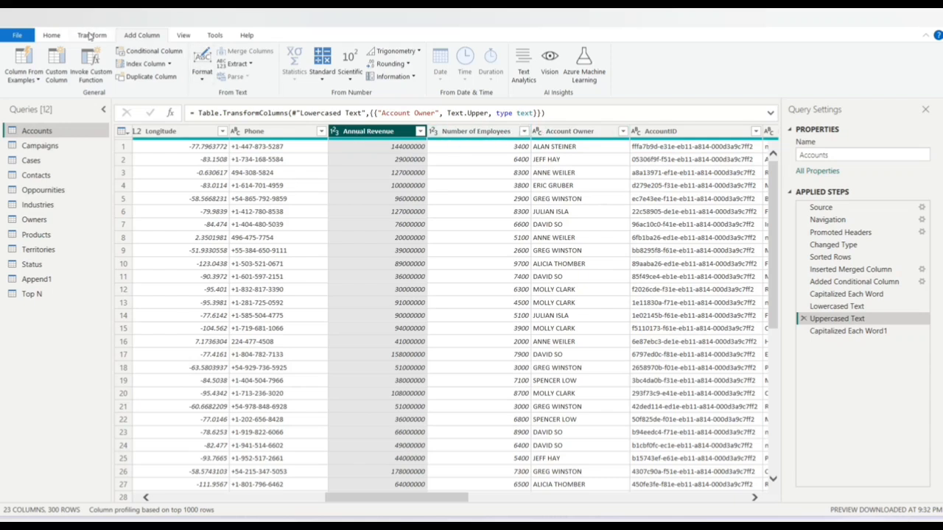
ctrl+click(458, 138)
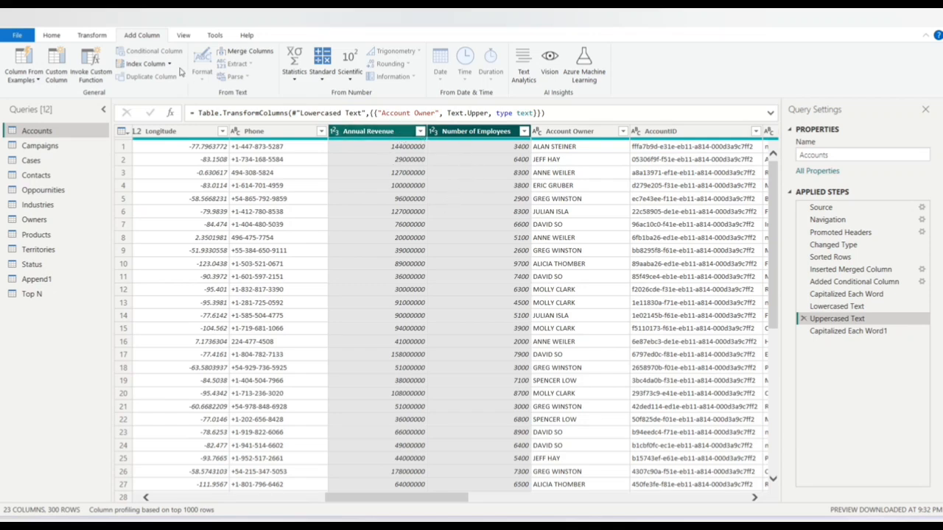
click(92, 36)
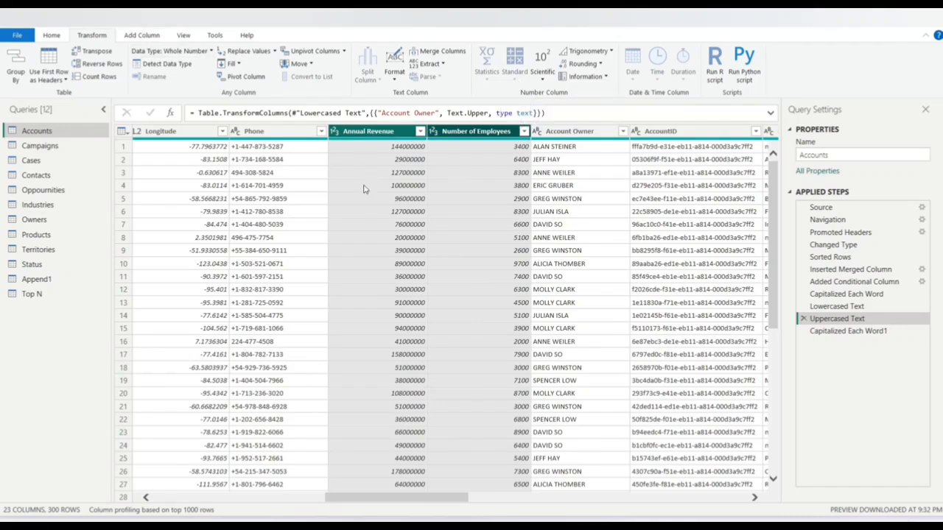
click(147, 35)
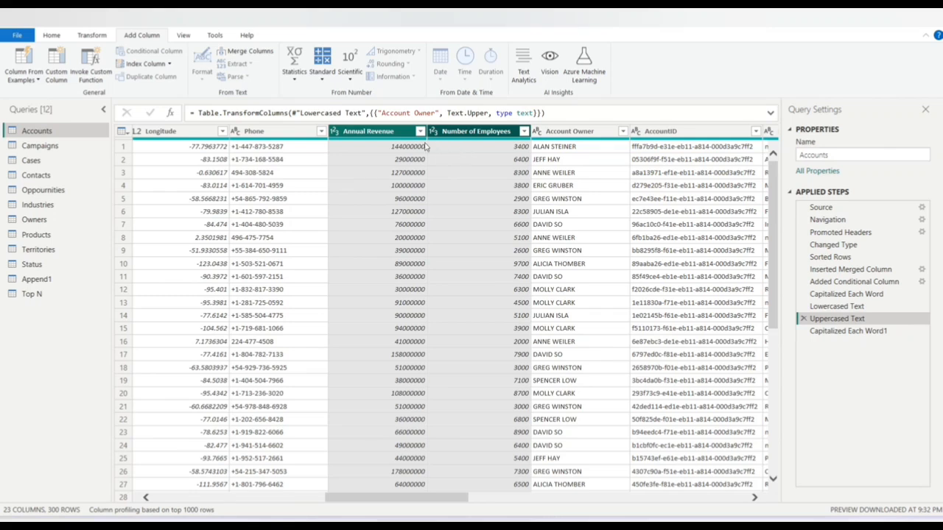
click(324, 83)
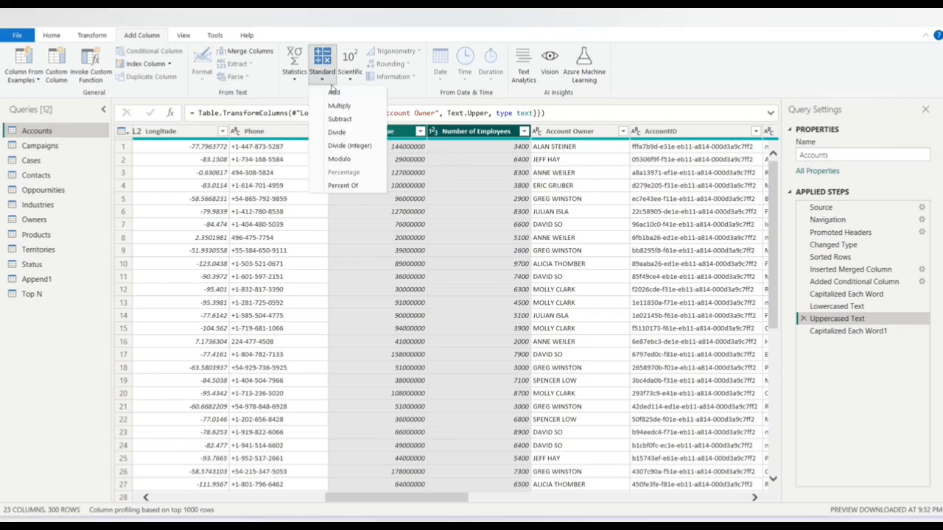
click(336, 134)
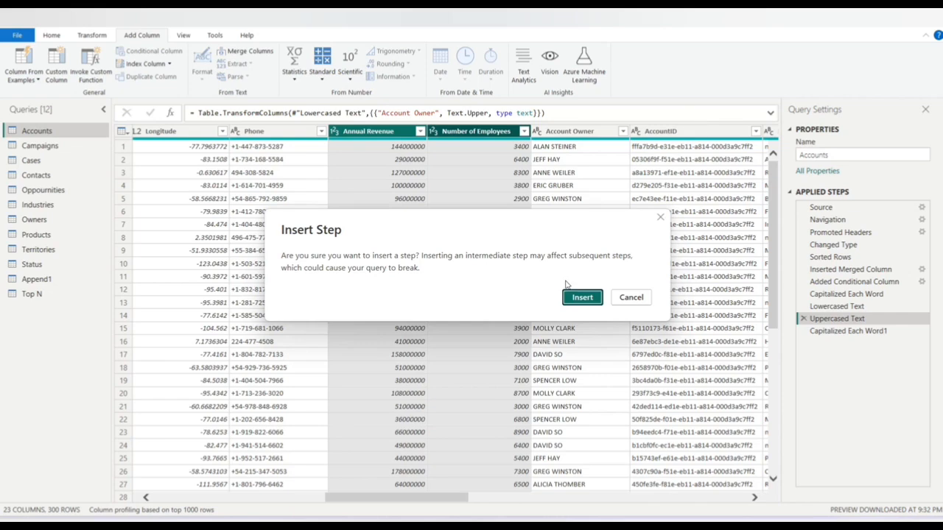
click(583, 298)
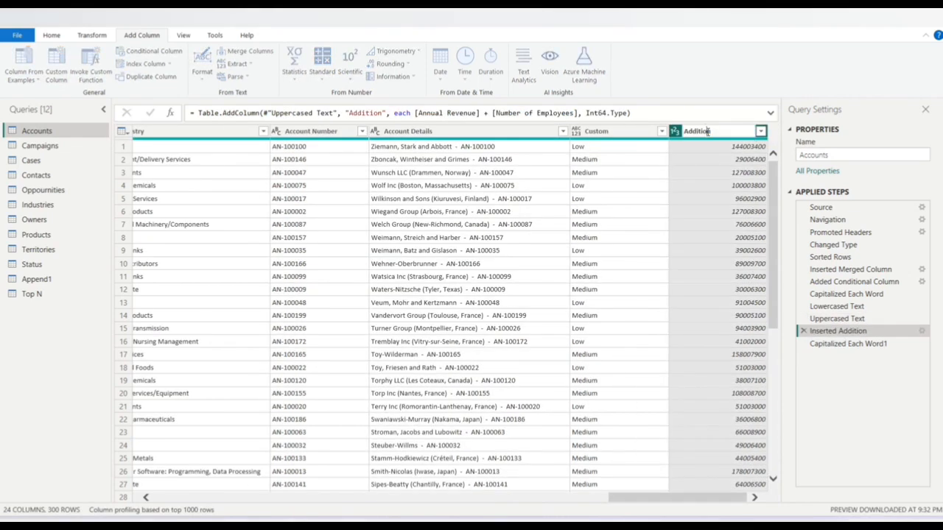
- Rename the new Addition column as "Anuual Rev - Emp", inserting the rename as an intermediate step
text(Annual E)
key(BackSpace)
text(Rev - Emp)
key(Return)
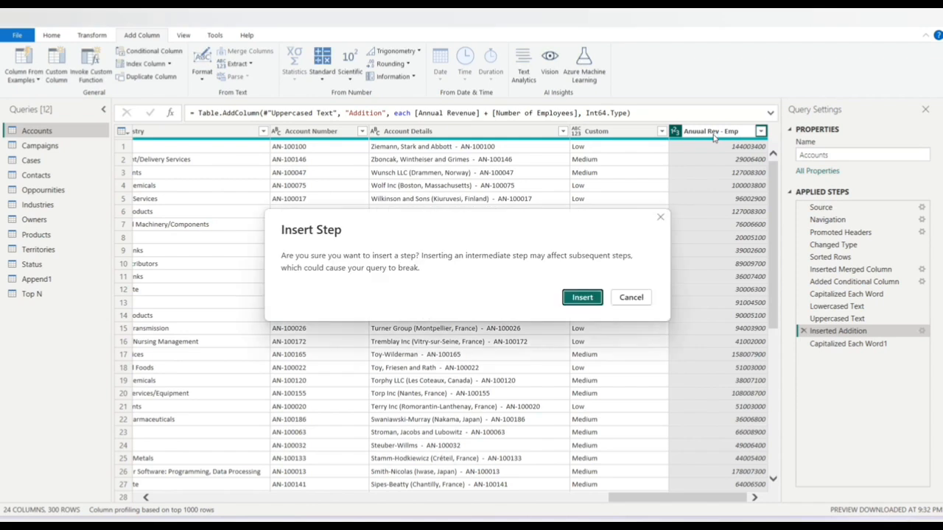
click(582, 297)
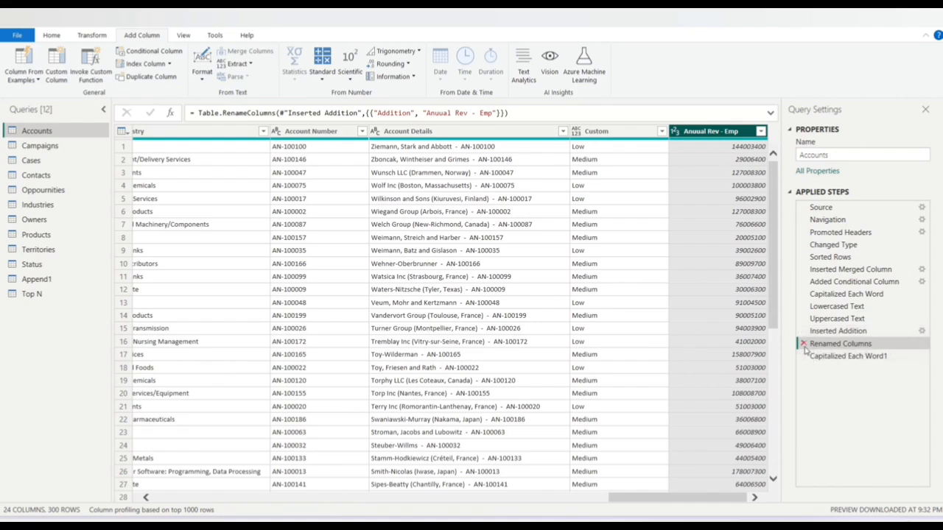
- Open the Cases query and check which date calculations are available for a new column from Case Created On
click(322, 79)
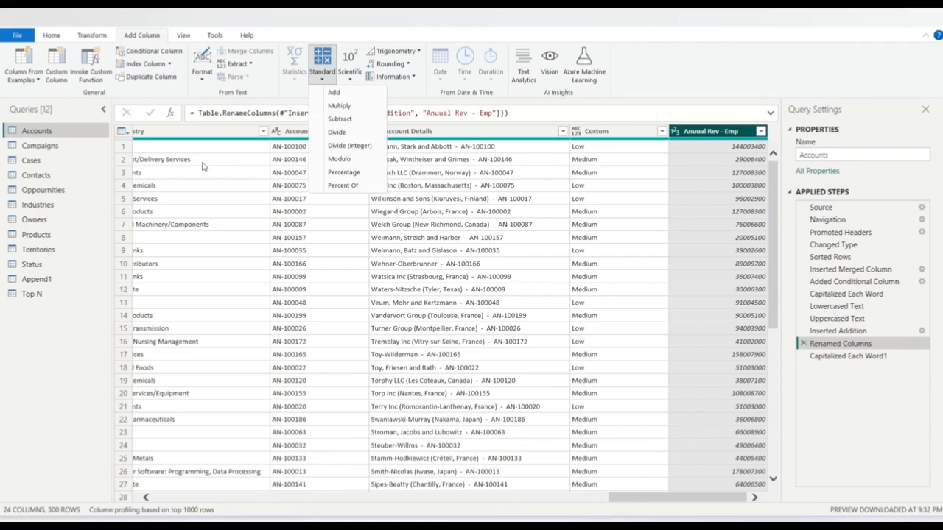
click(47, 151)
click(31, 161)
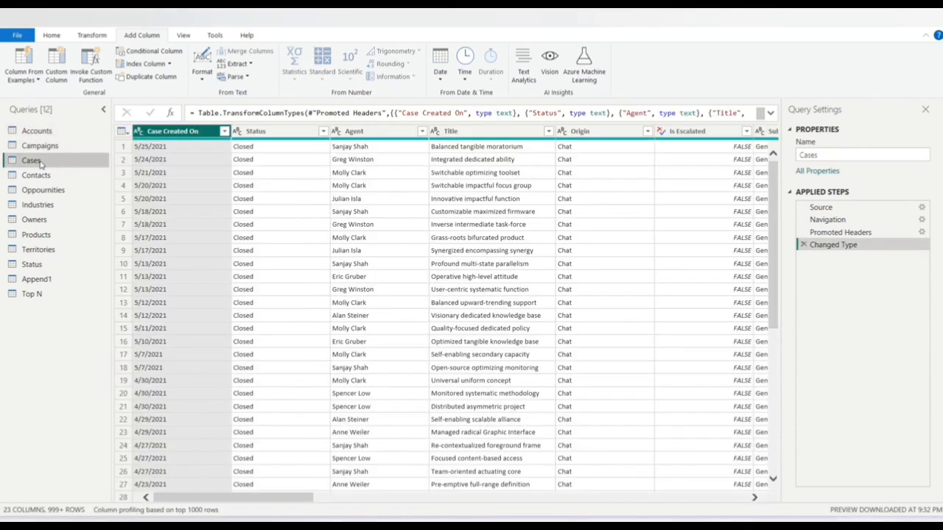
click(163, 132)
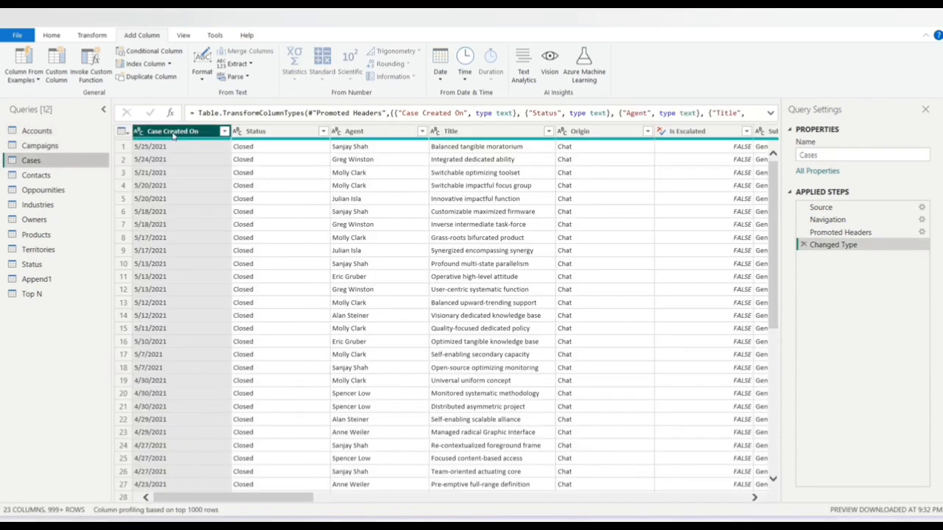
click(444, 76)
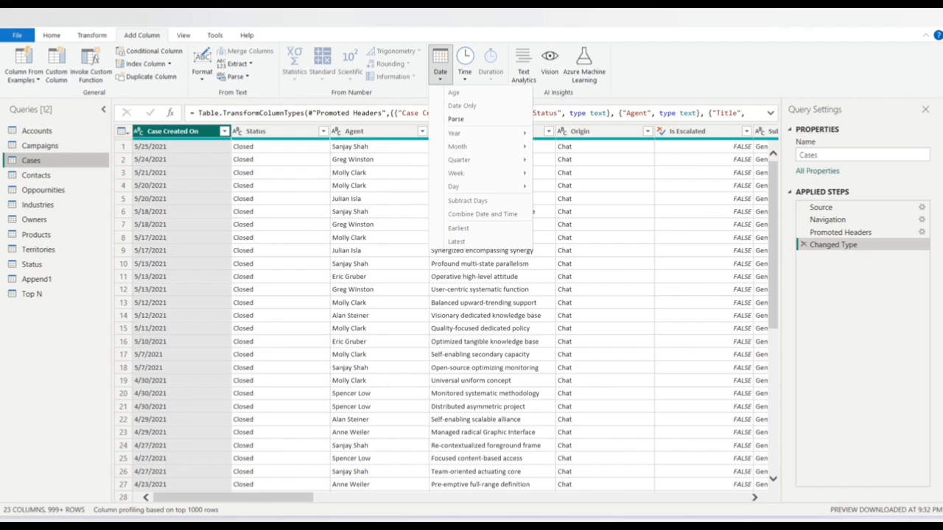
key(Escape)
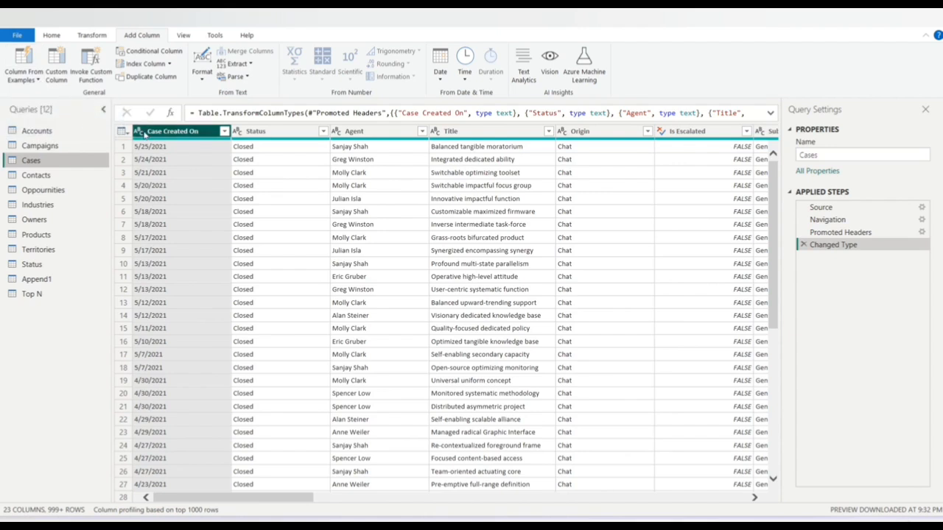
- Add a column from examples based on the Case Created On column, using the suggested Date from Case Created On value
click(33, 80)
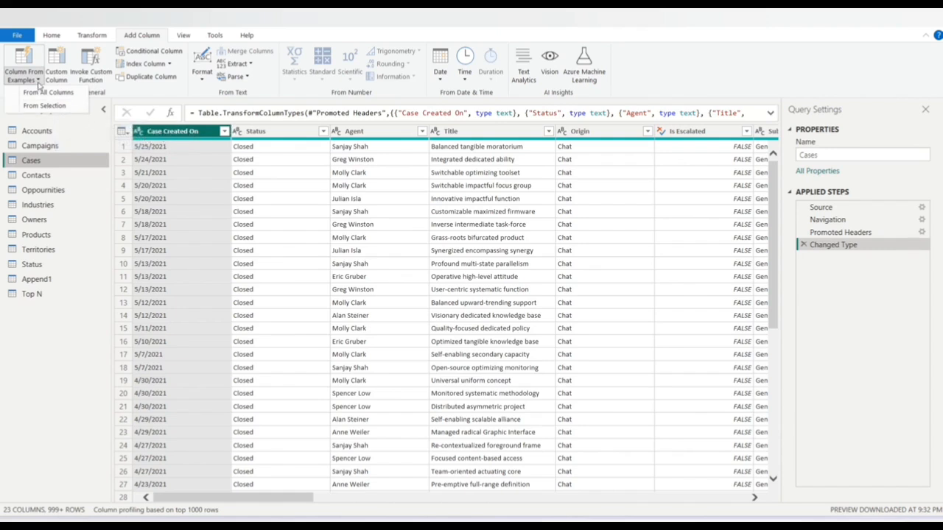
click(55, 105)
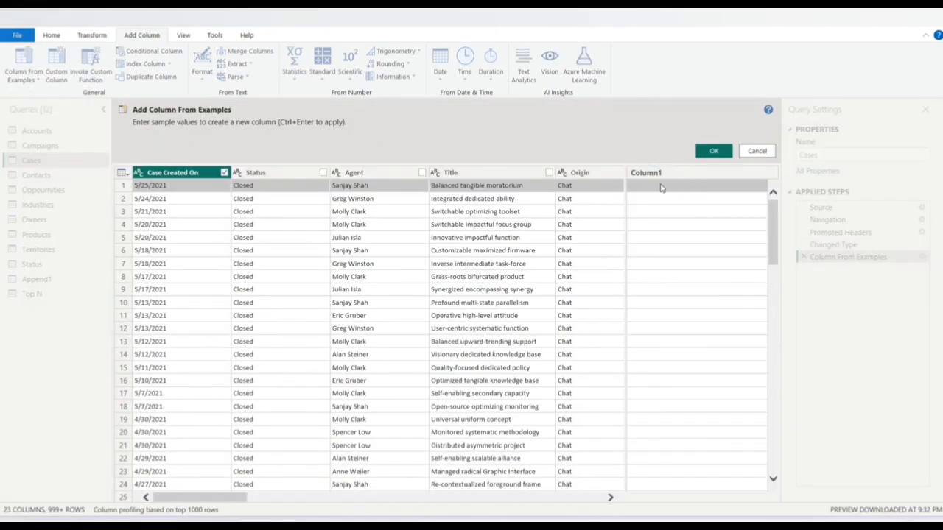
click(661, 188)
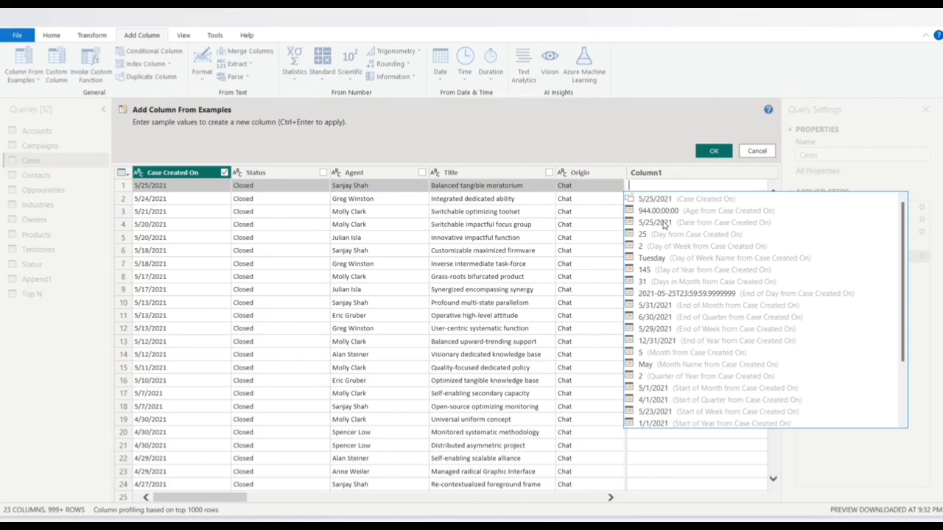
click(695, 221)
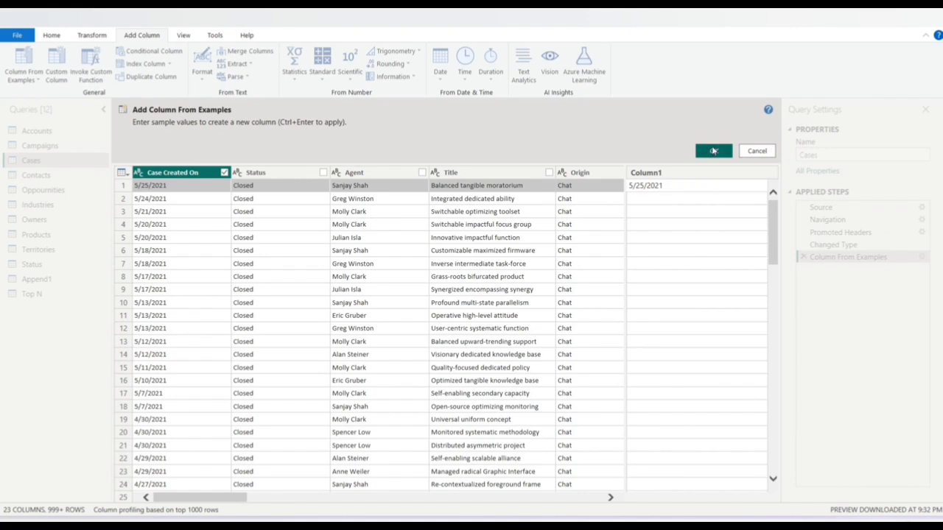
click(714, 150)
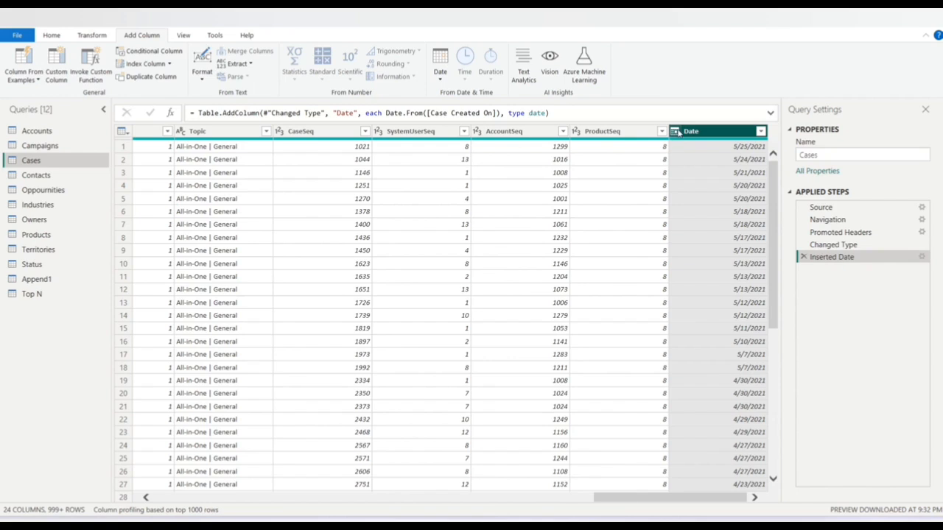
- Choose Date as the new Date column's data type, and check the data type choices for the Case Created On column
click(676, 132)
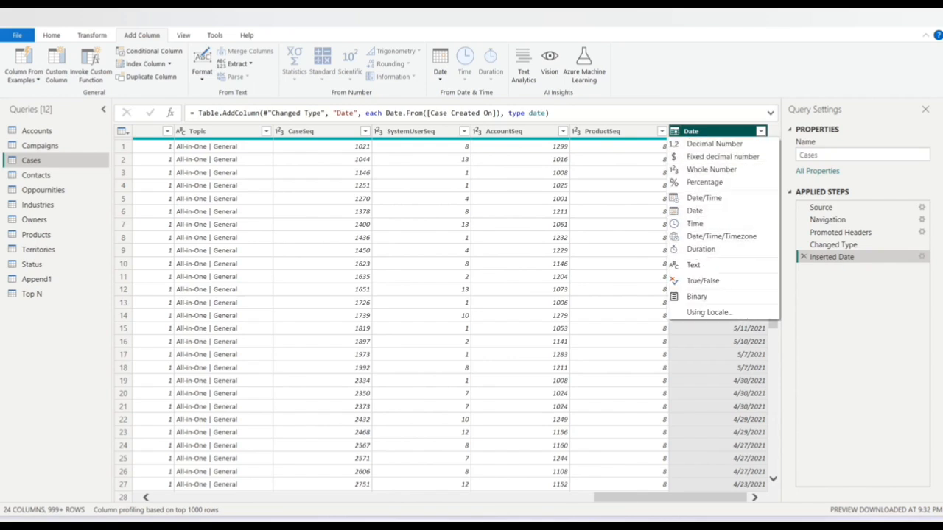
click(695, 211)
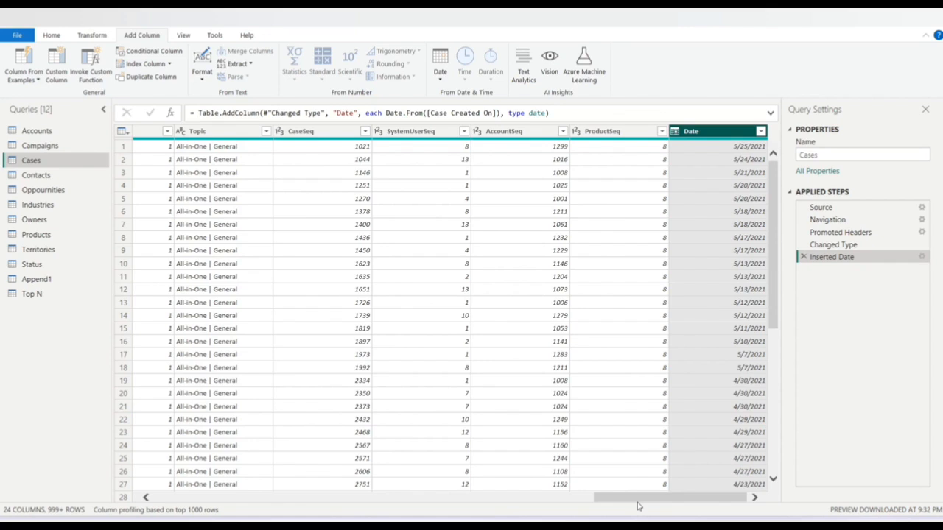
drag(638, 504, 197, 503)
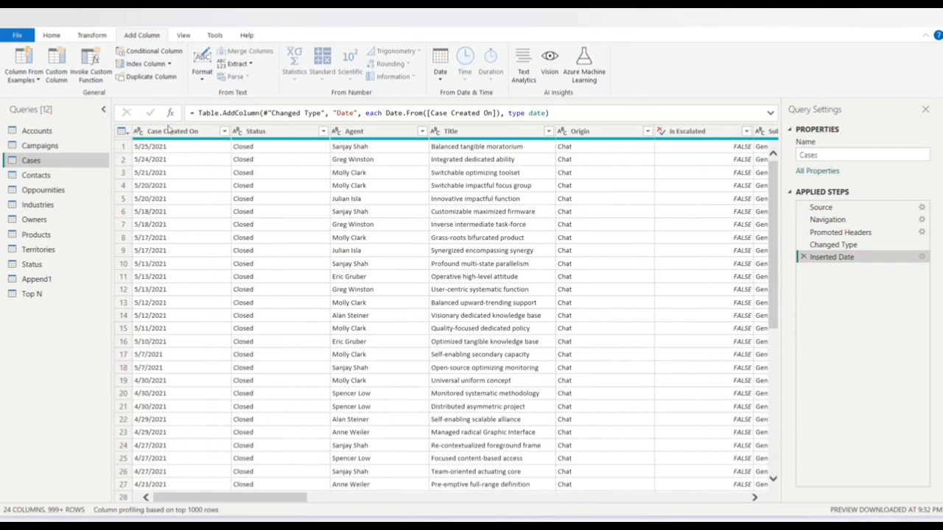
click(137, 133)
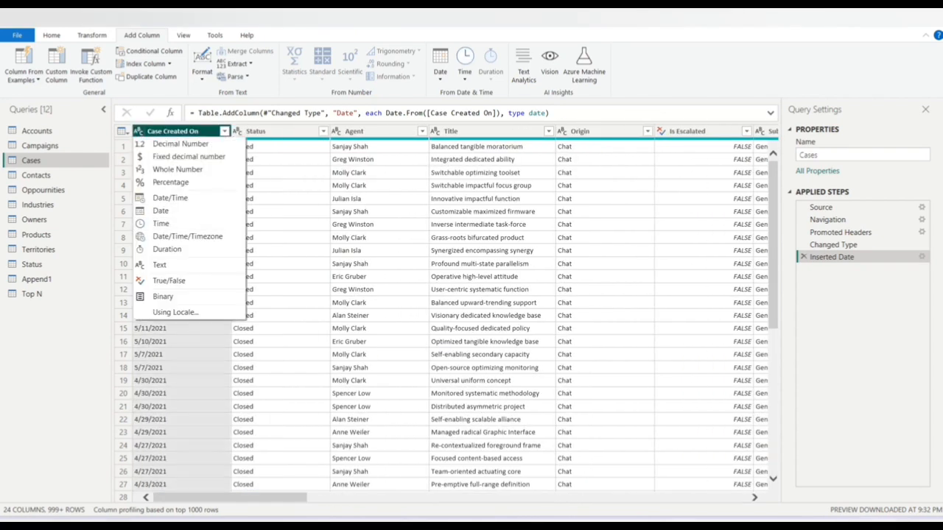
key(Escape)
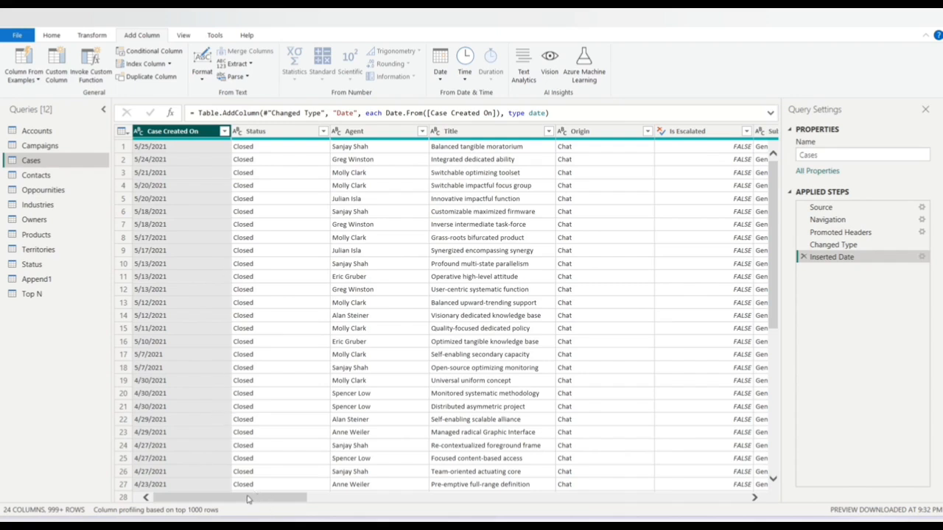
- Add a Day Name column from examples of Case Created On, using the suggested Day of Week Name value Tuesday
right_click(153, 134)
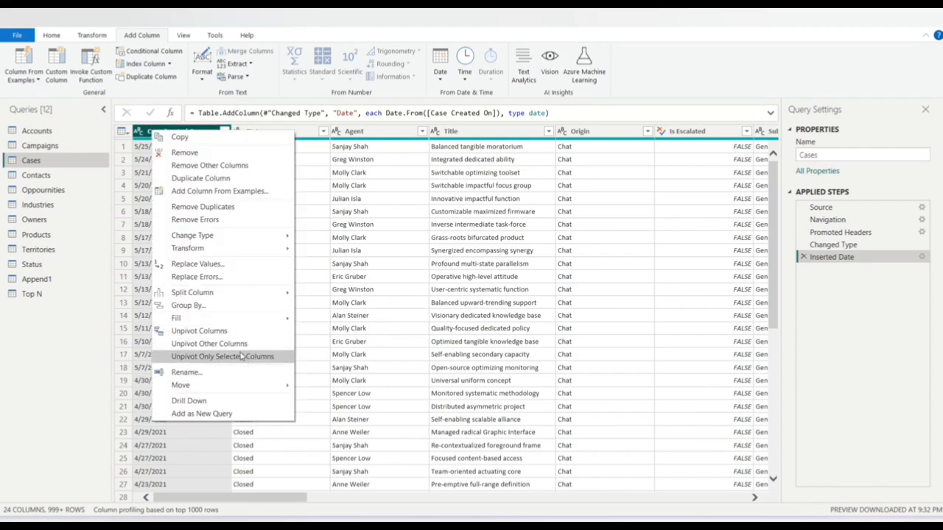
click(236, 191)
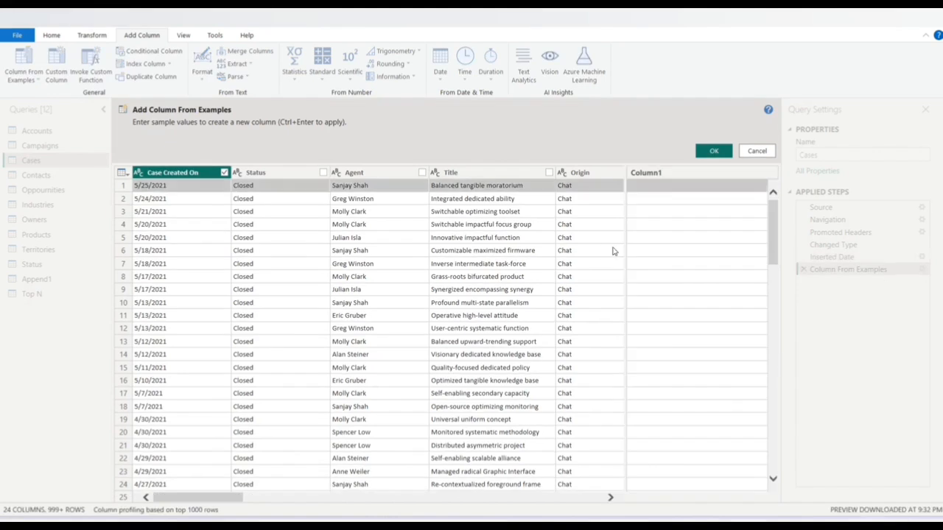
click(678, 190)
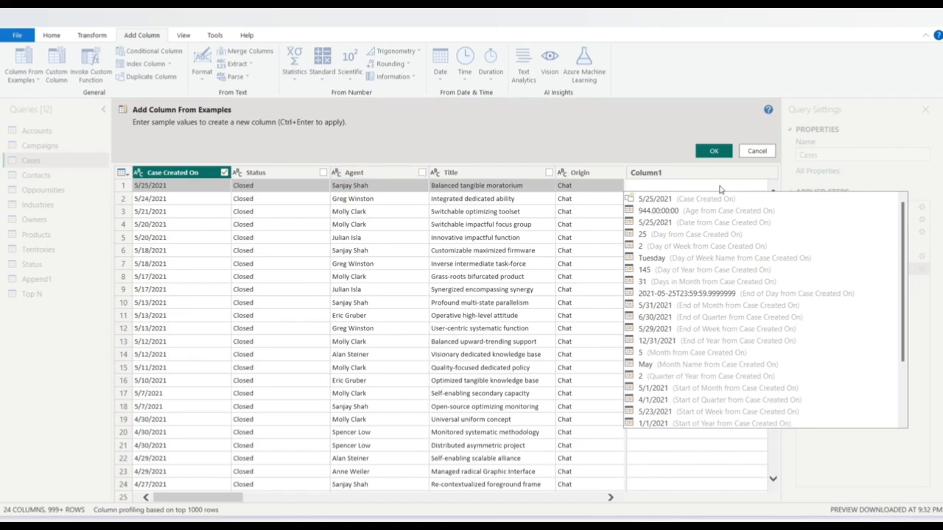
click(677, 259)
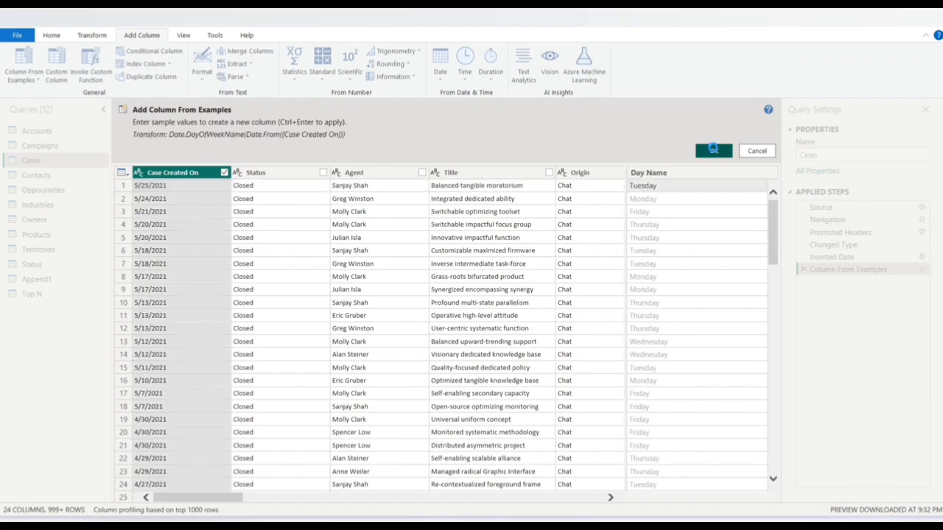
click(713, 151)
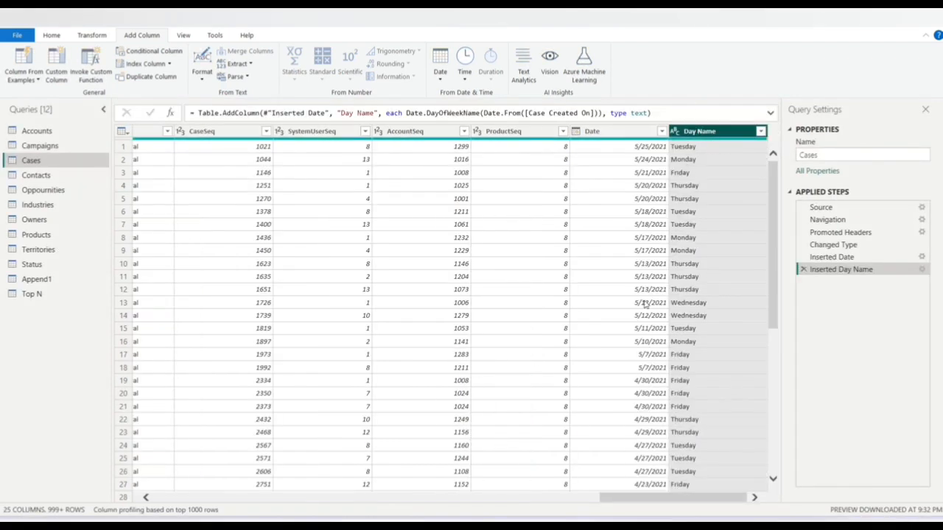
drag(639, 497, 197, 497)
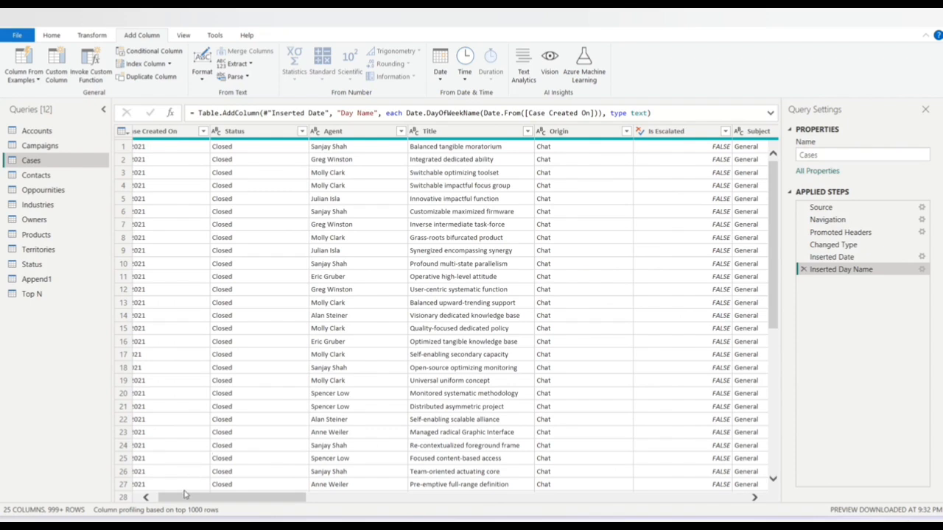
drag(181, 498, 175, 498)
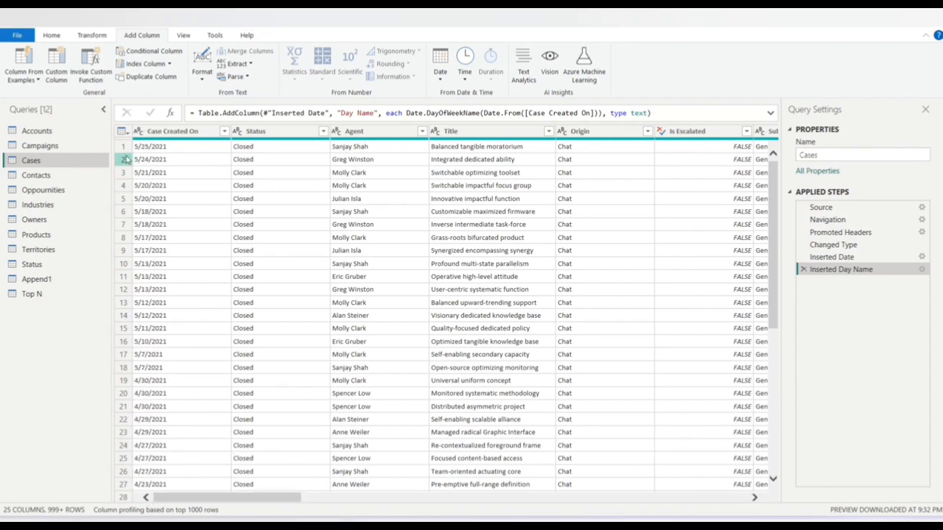
- Add a Day of Year column from examples of Case Created On, using the suggested Day of Year value 145
click(163, 134)
right_click(164, 134)
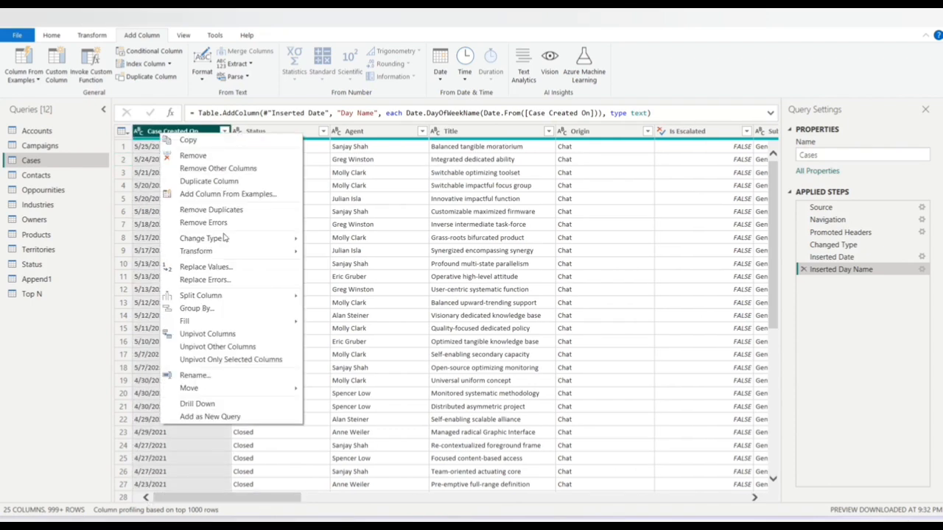
click(243, 194)
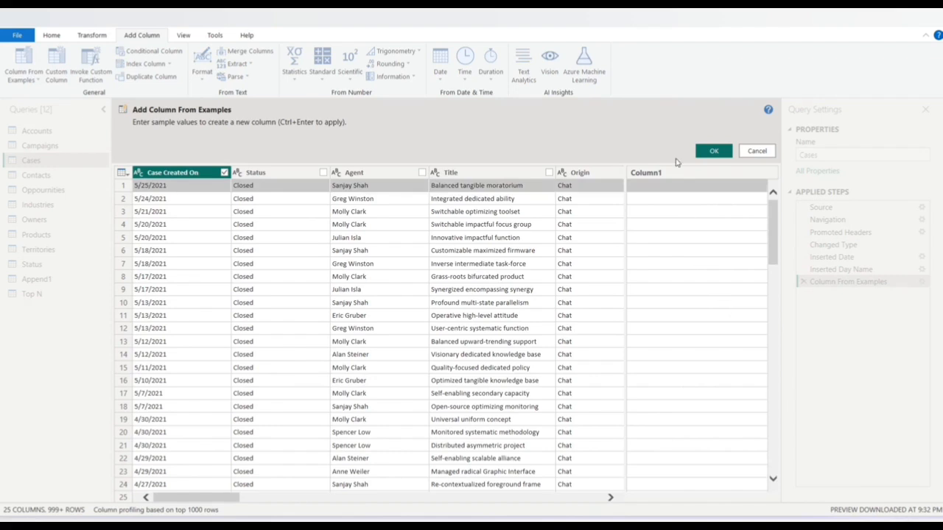
click(662, 191)
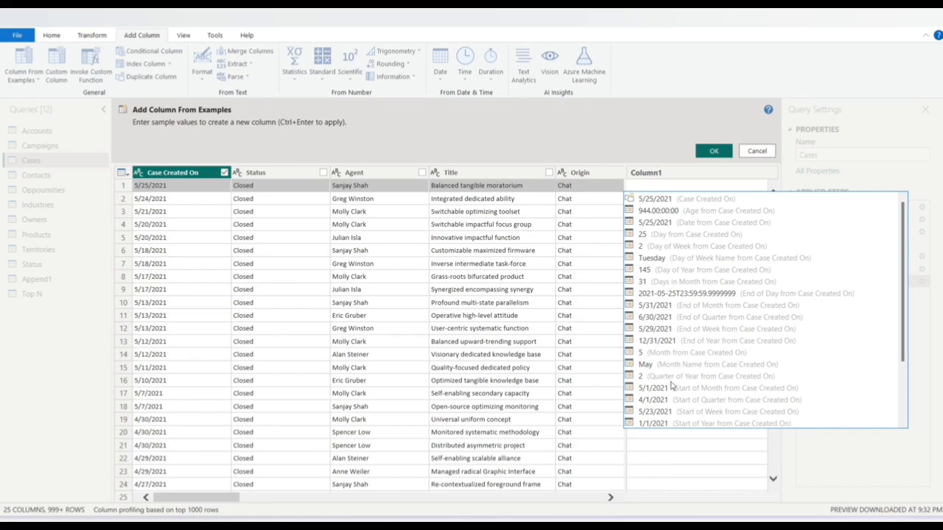
click(685, 270)
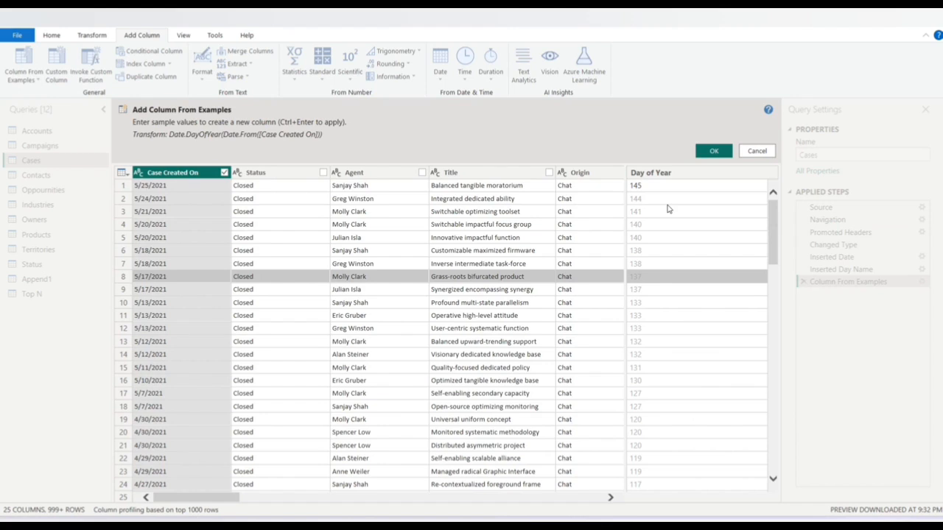
click(675, 174)
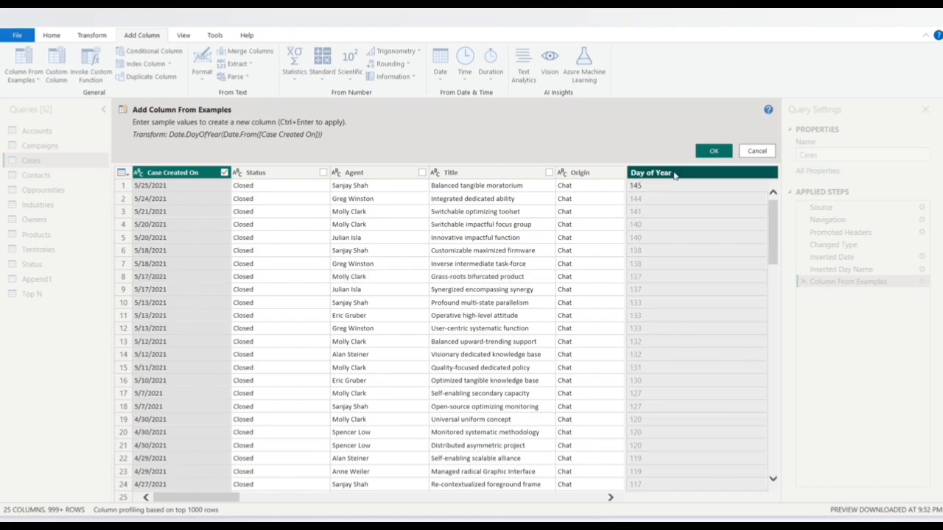
click(711, 151)
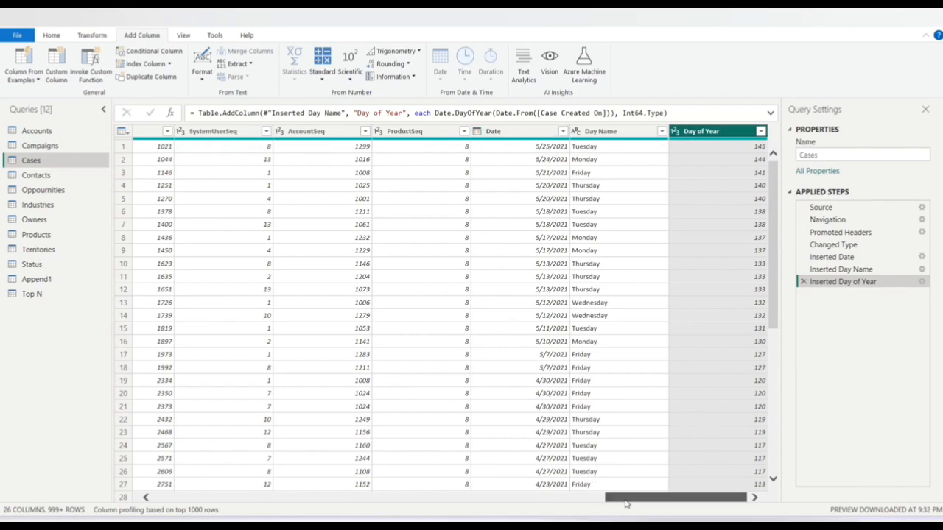
- Check which date commands are available for adding a column based on the text column Case Created On
drag(625, 501, 173, 501)
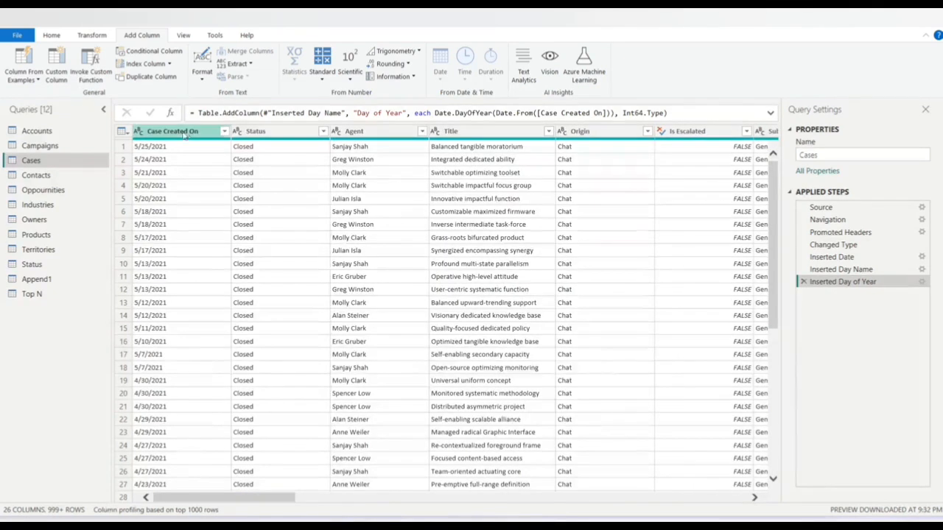
click(195, 135)
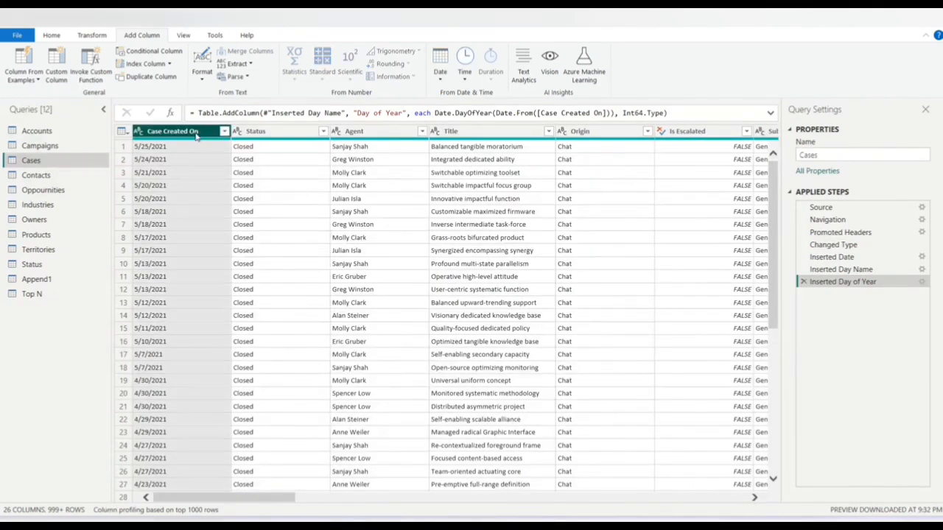
click(441, 75)
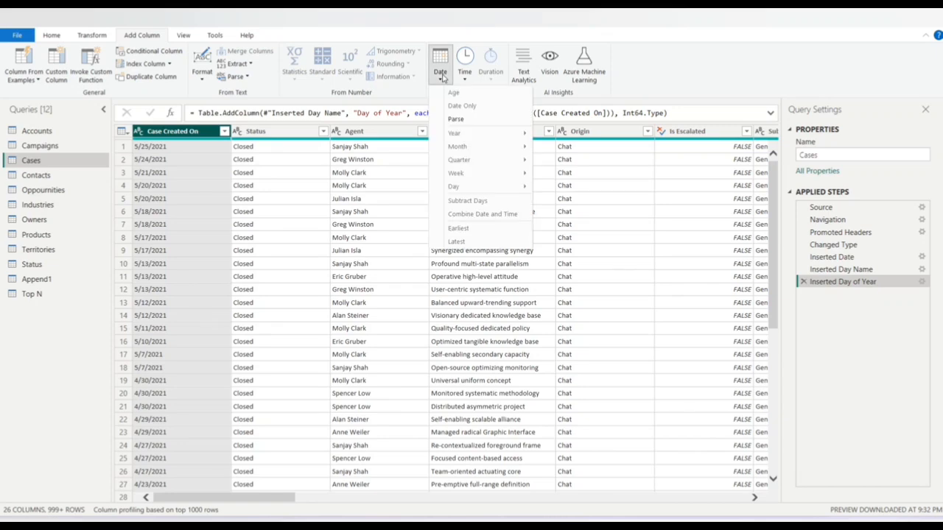
- Add a Year column calculated from the Date column of the Cases query
click(272, 498)
drag(272, 498, 725, 498)
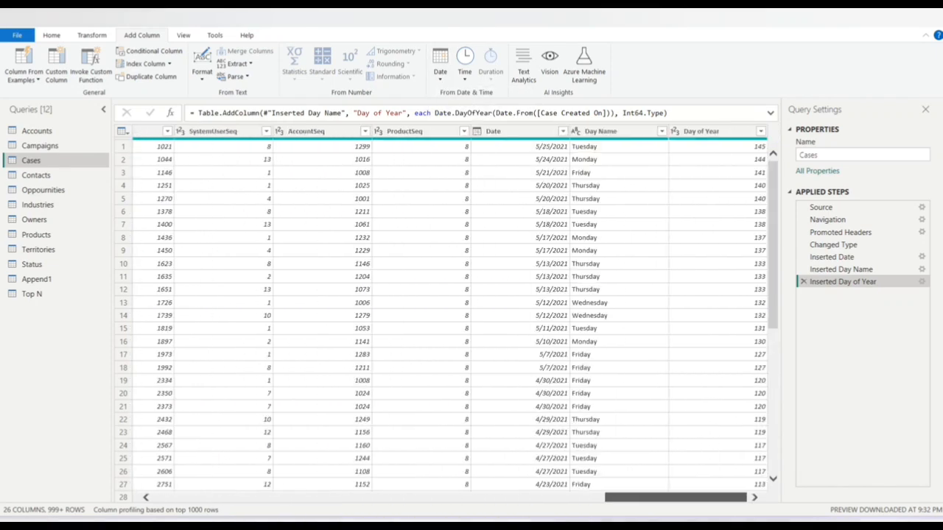
click(523, 131)
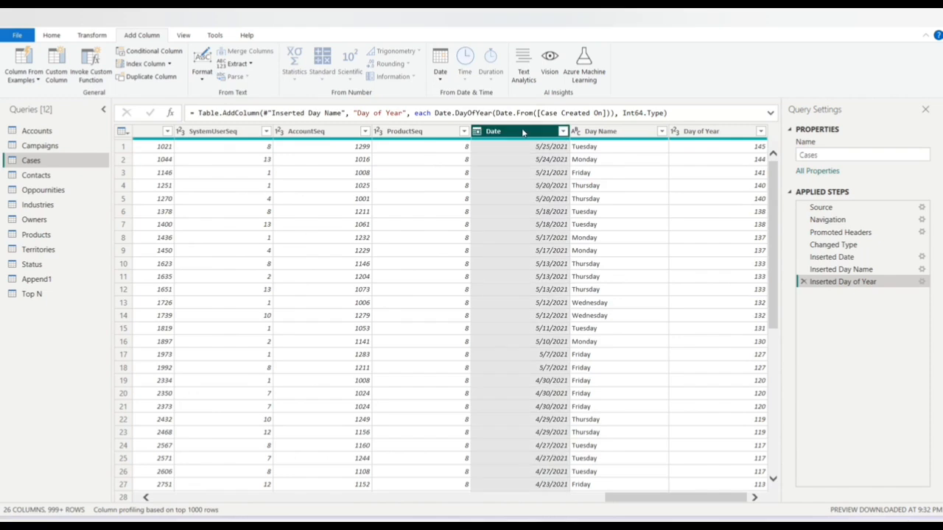
click(441, 77)
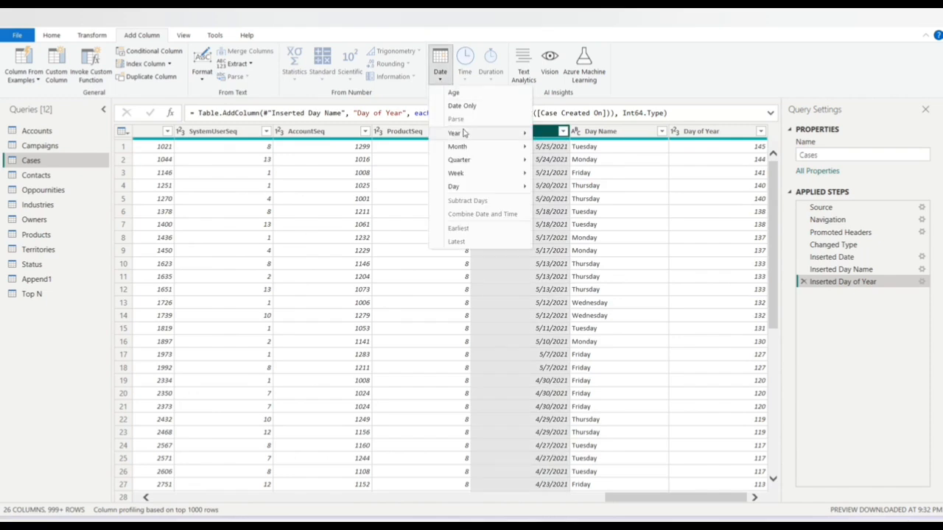
click(544, 97)
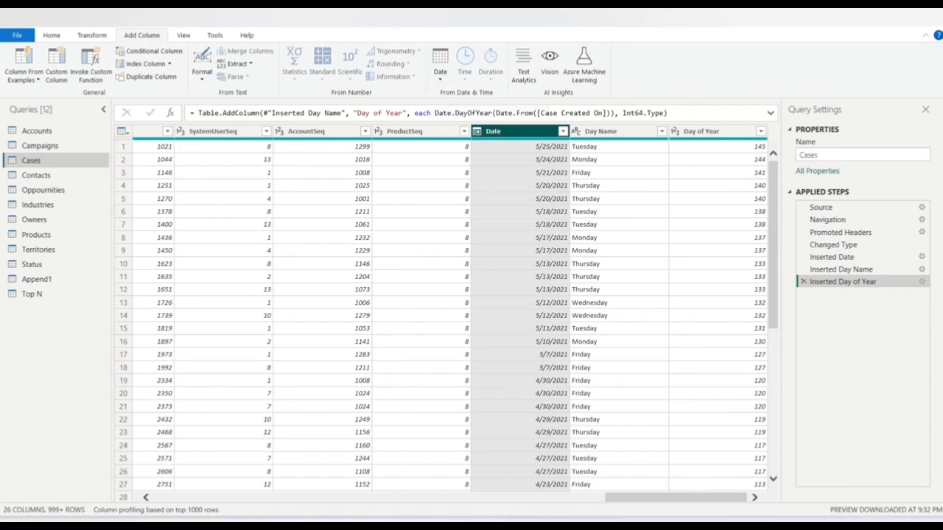
click(440, 70)
mouse_move(485, 137)
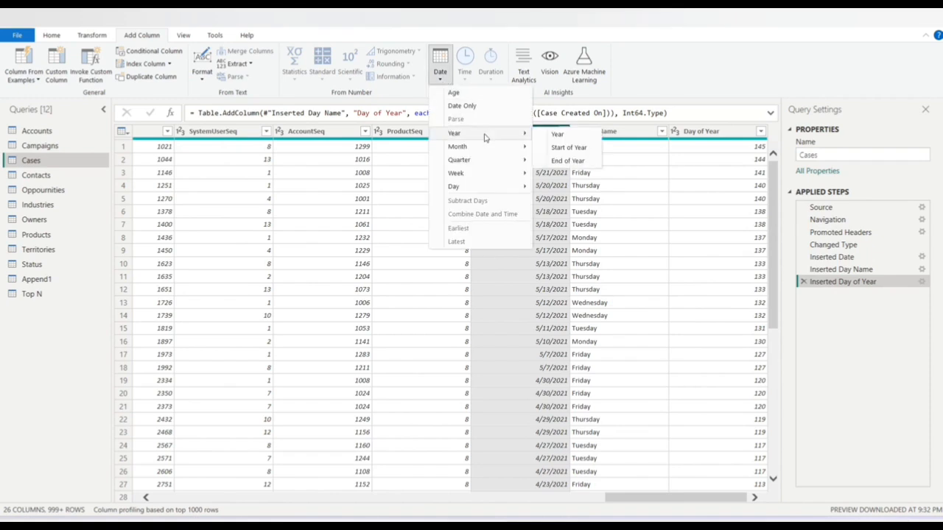
click(558, 135)
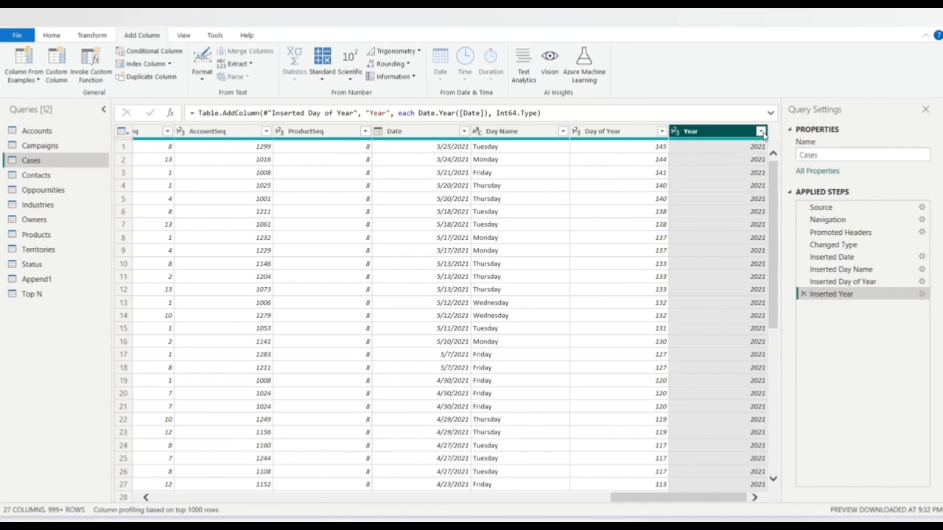
- Examine the complete list of distinct values in the Year column without applying a filter
click(761, 131)
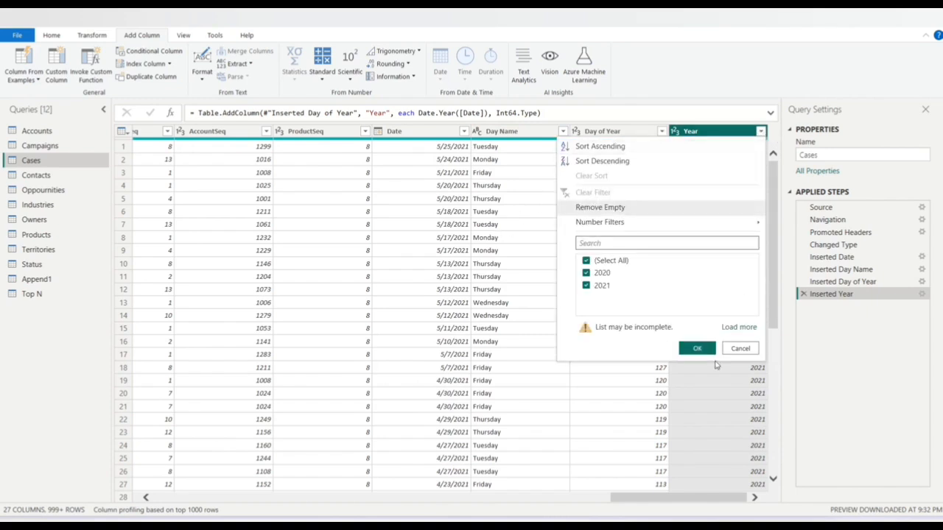
click(746, 327)
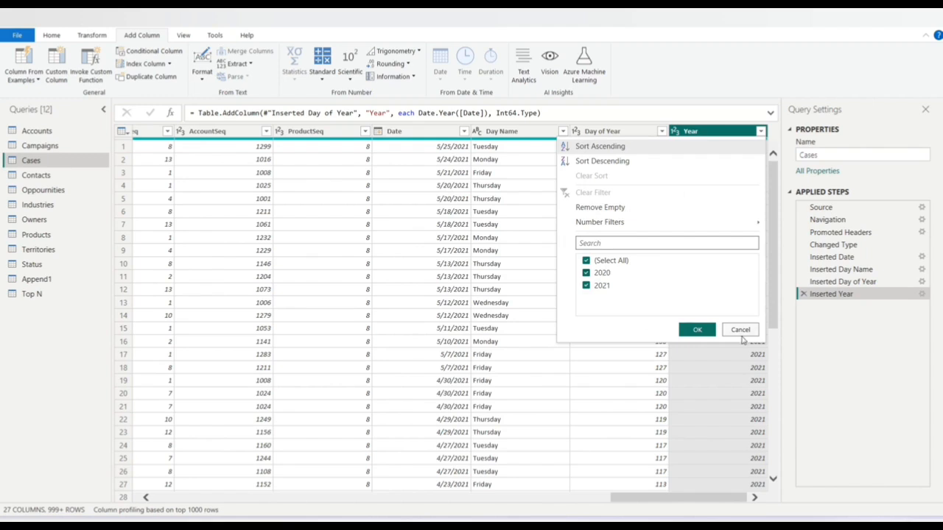
click(740, 330)
- Add a Days in Month column calculated from the Date column
click(413, 134)
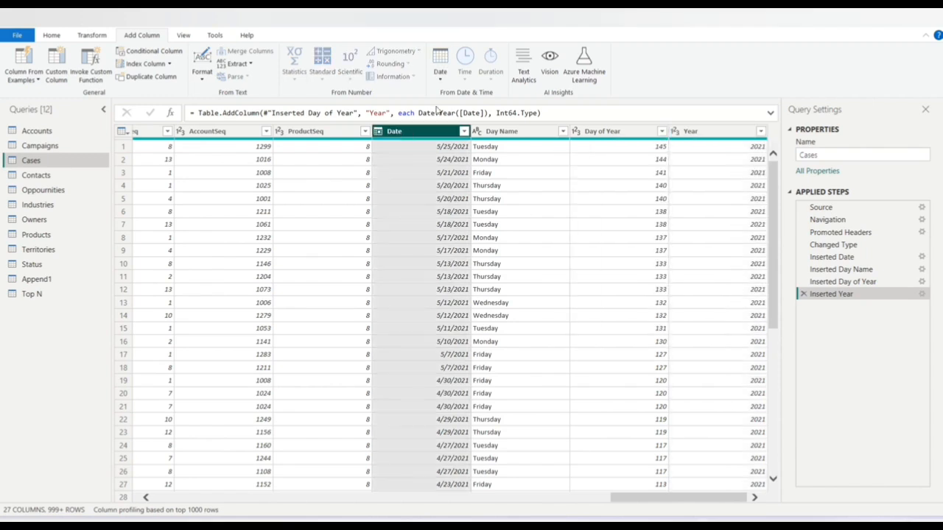
click(444, 78)
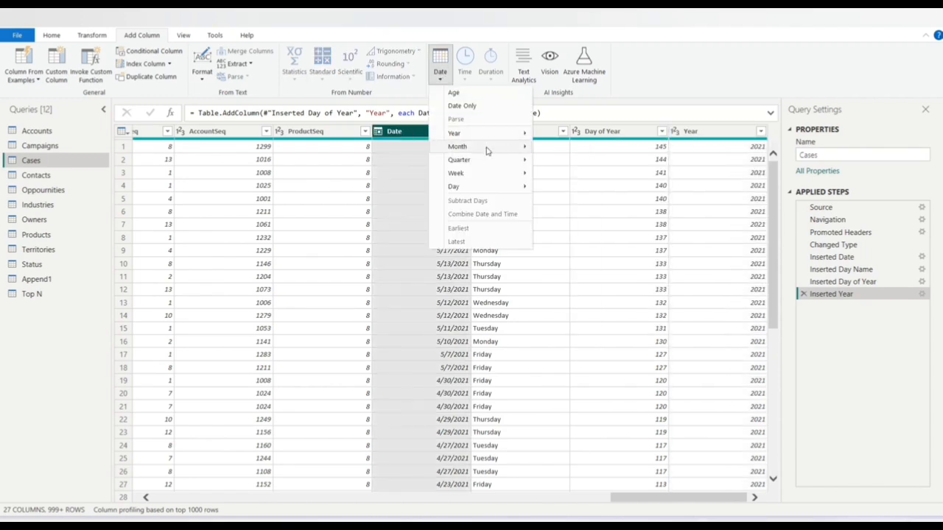
mouse_move(499, 151)
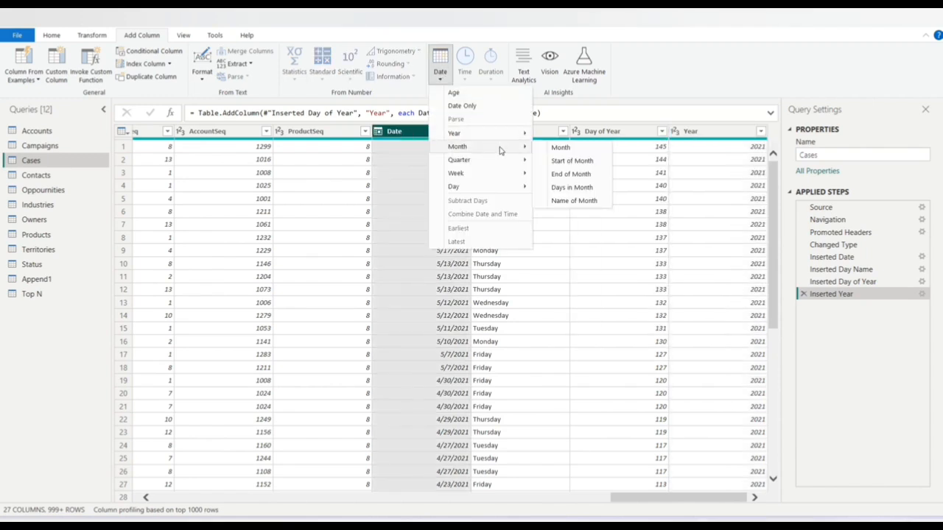
click(567, 189)
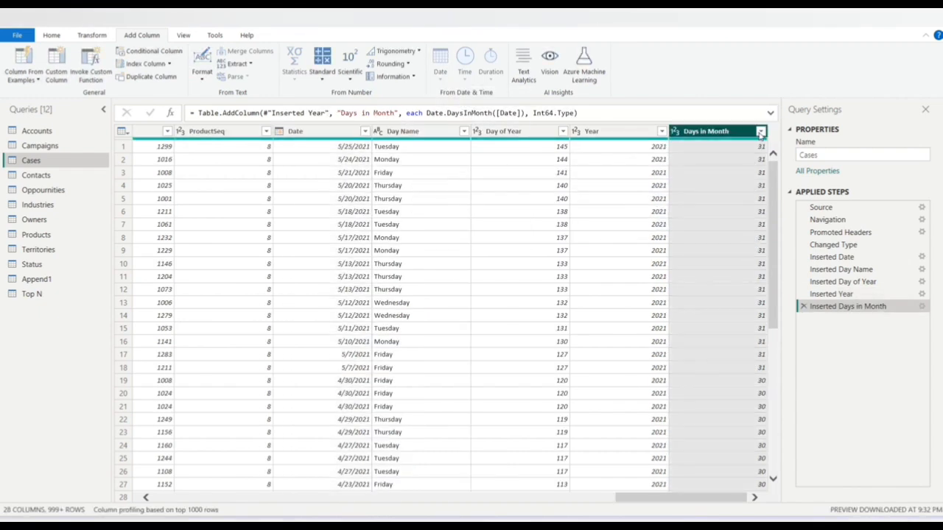
- Examine the complete list of distinct values in the Days in Month column without applying a filter
click(761, 131)
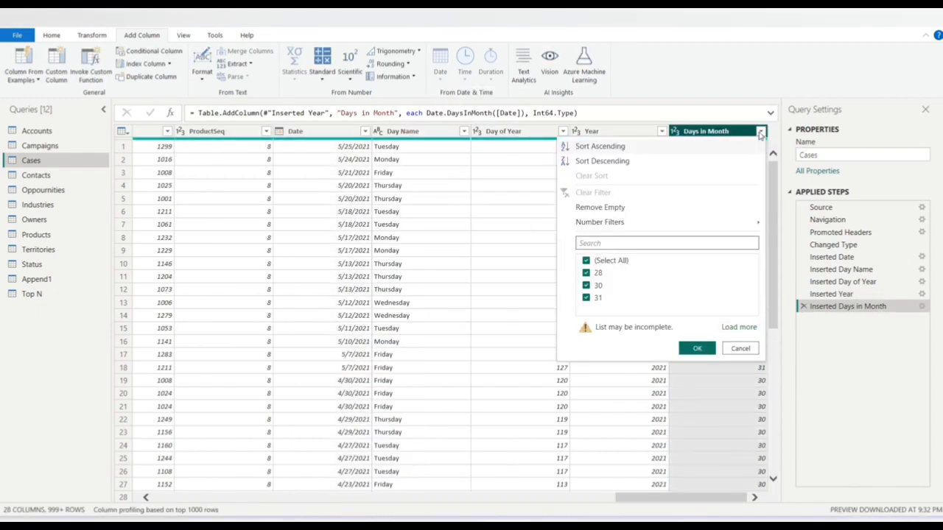
click(742, 328)
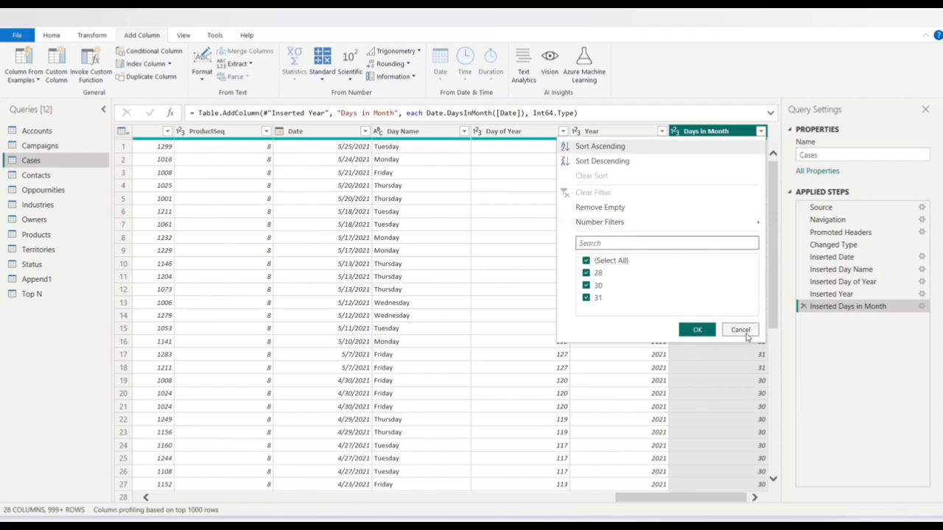
click(741, 330)
- Add a Quarter column from the Date column using the Quarter of Year calculation
click(333, 133)
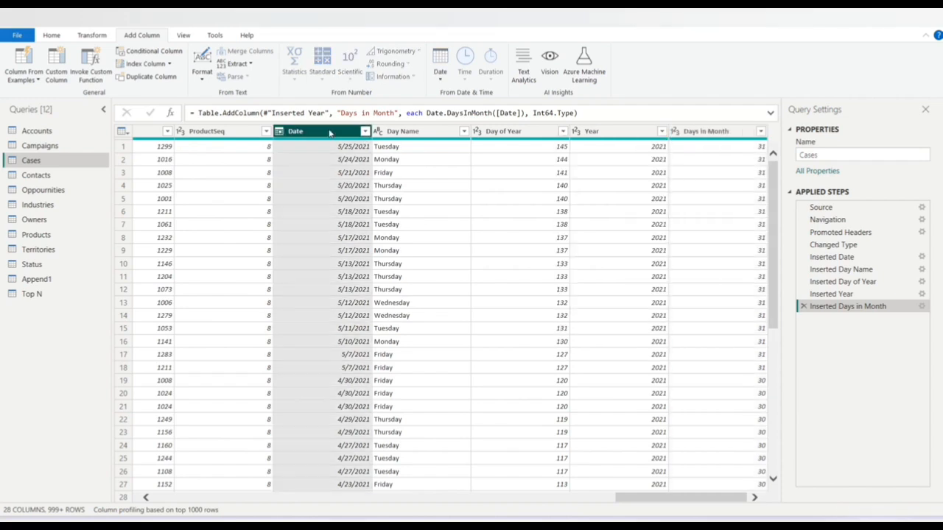
click(440, 75)
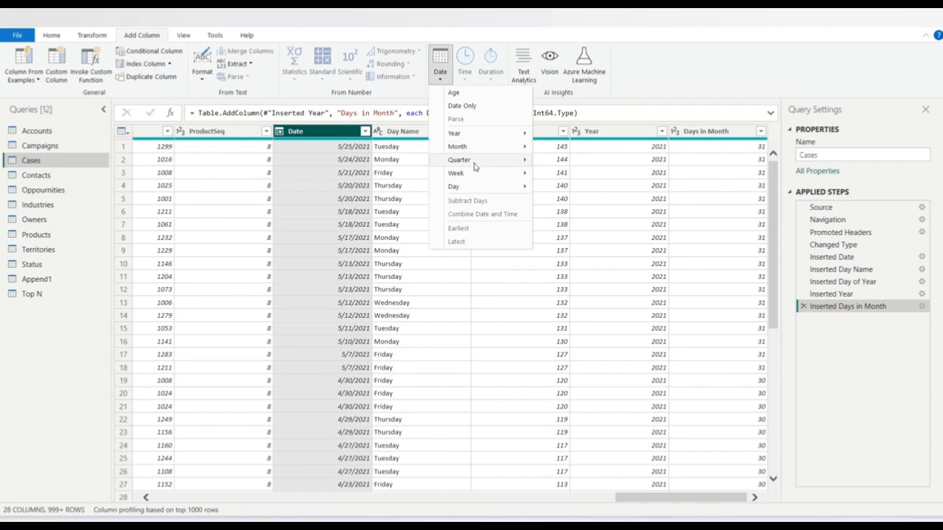
mouse_move(475, 163)
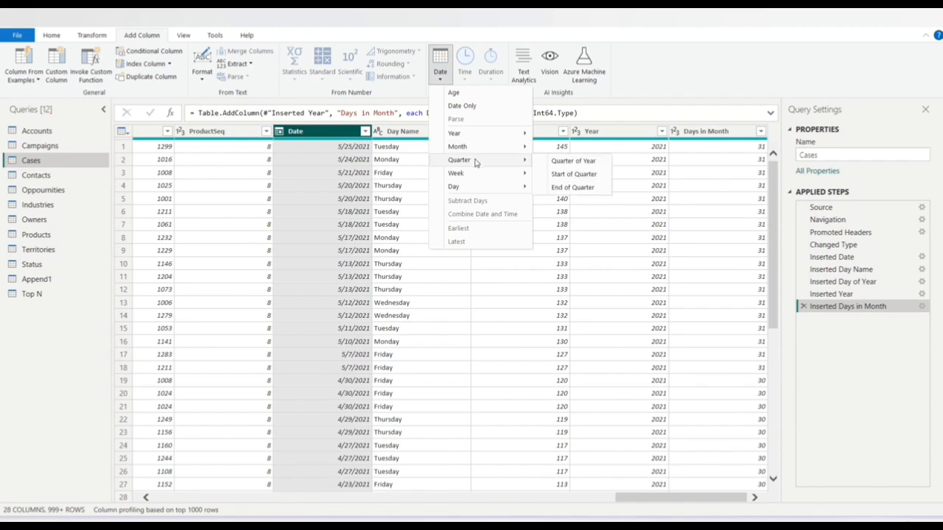
click(568, 162)
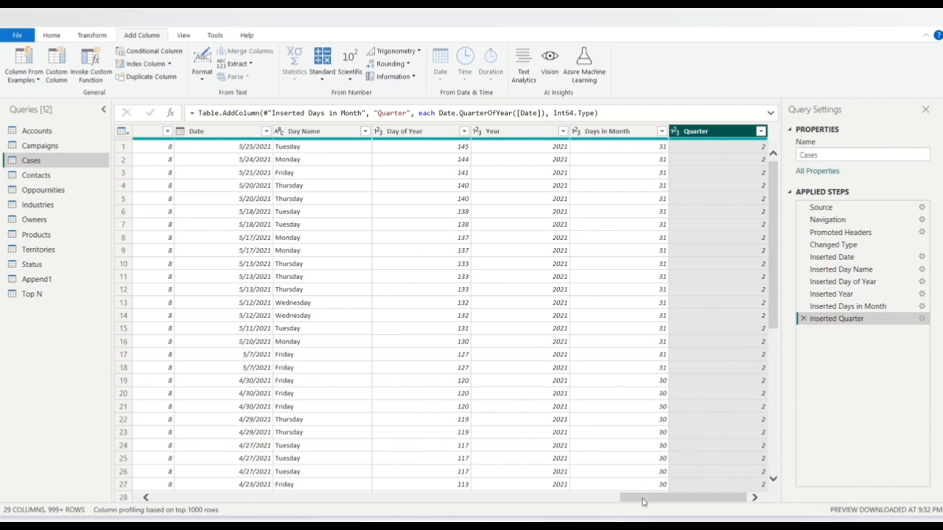
- Review the Date and Quarter columns, and close Power Query Editor with the query changes applied to the Power BI report
drag(644, 501, 638, 504)
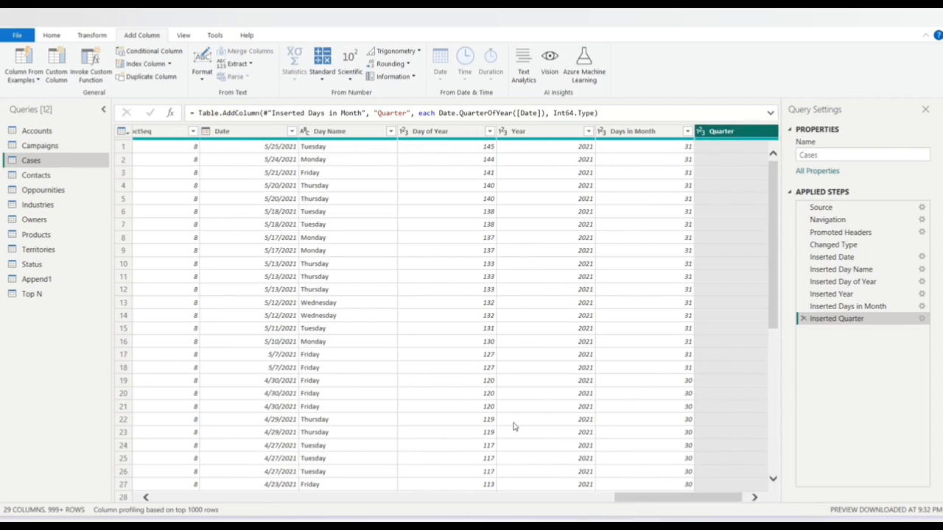
click(262, 133)
click(733, 135)
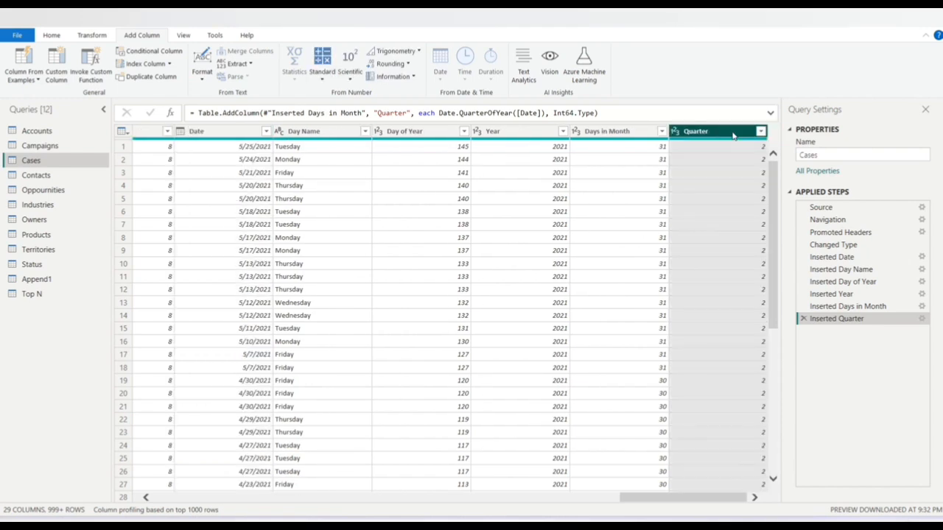
click(51, 35)
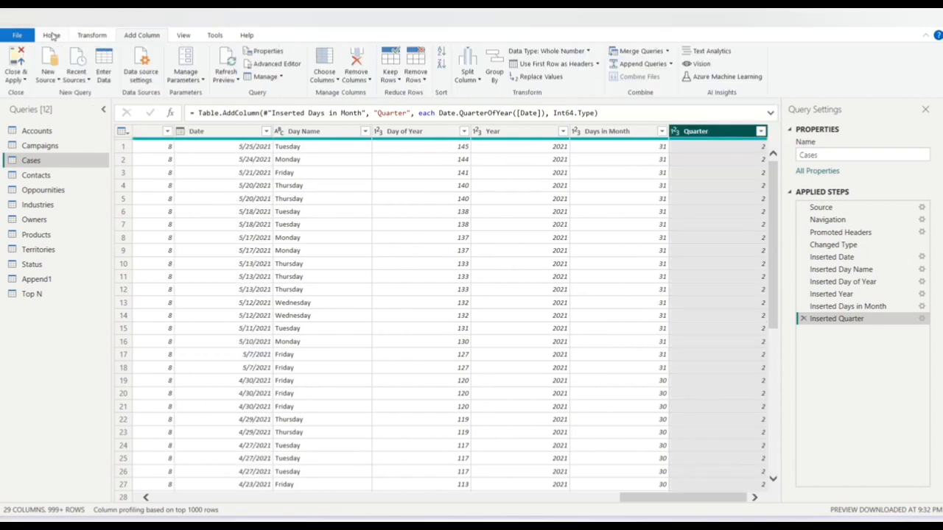
click(15, 59)
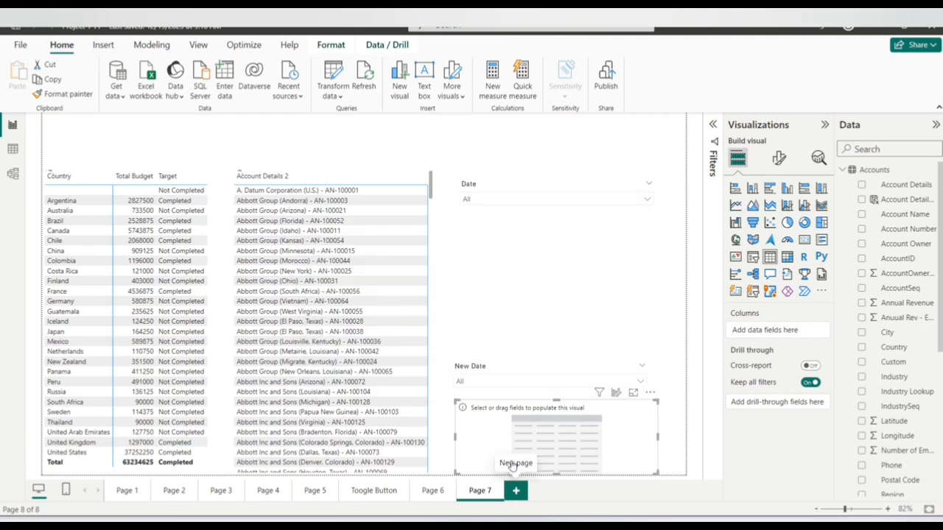
- Add a new blank page after Page 7 in the report
click(517, 492)
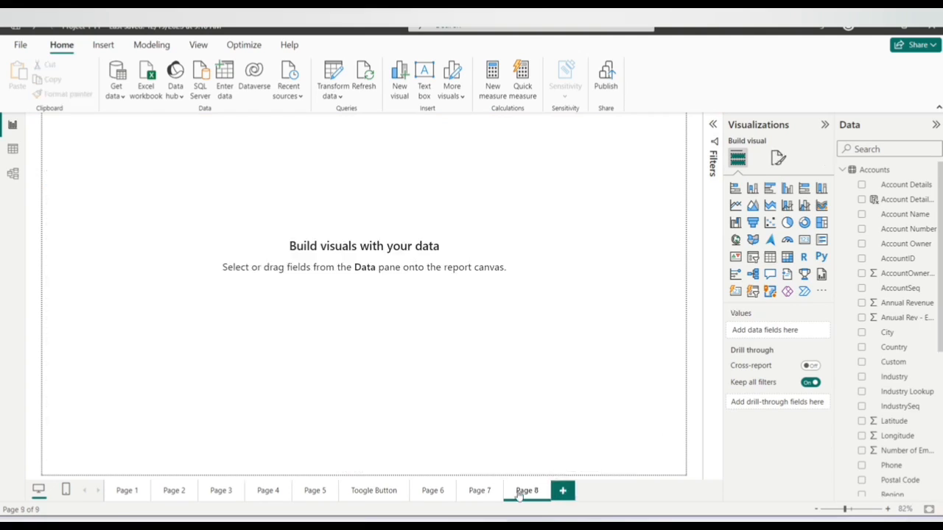
click(477, 494)
click(520, 495)
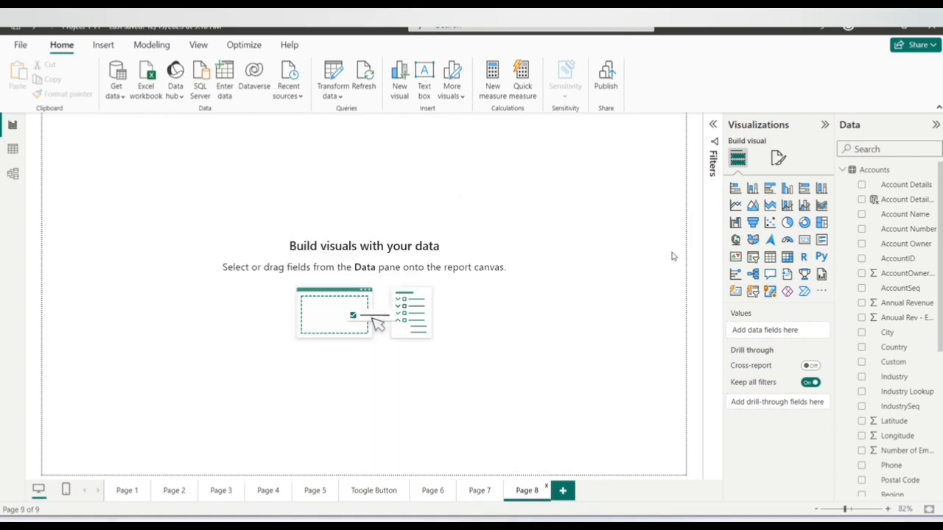
- Insert a pie chart on the blank page and add the Quarter field from the Cases table to it
click(788, 222)
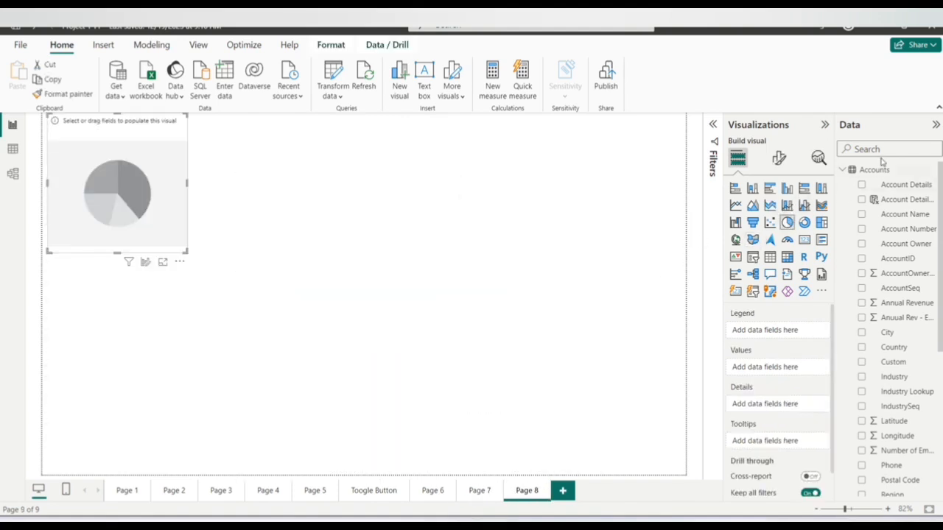
scroll(940, 239, down, 3)
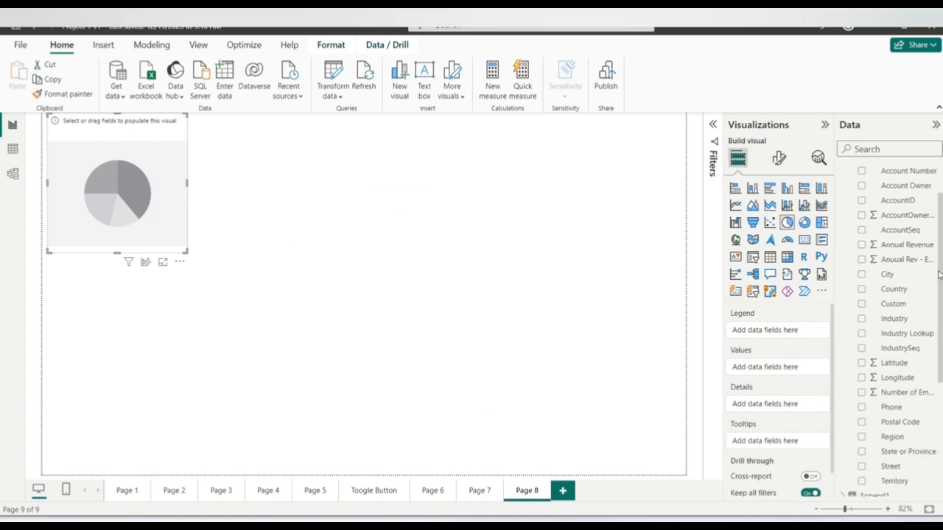
scroll(940, 240, up, 2)
scroll(891, 329, up, 2)
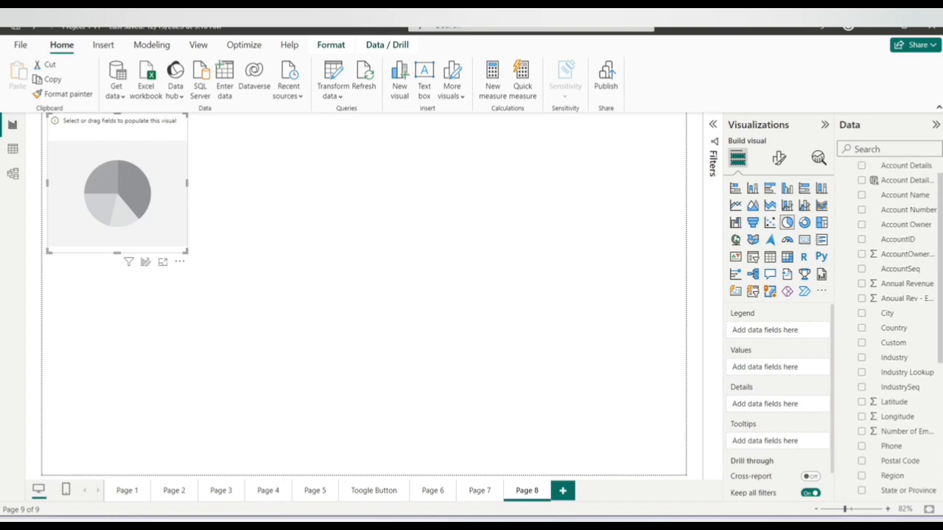
drag(941, 240, 935, 189)
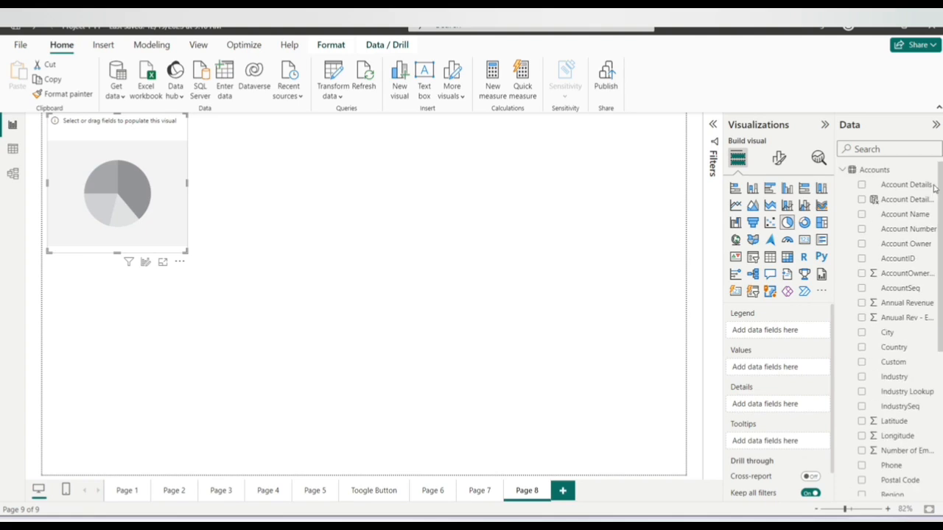
click(842, 170)
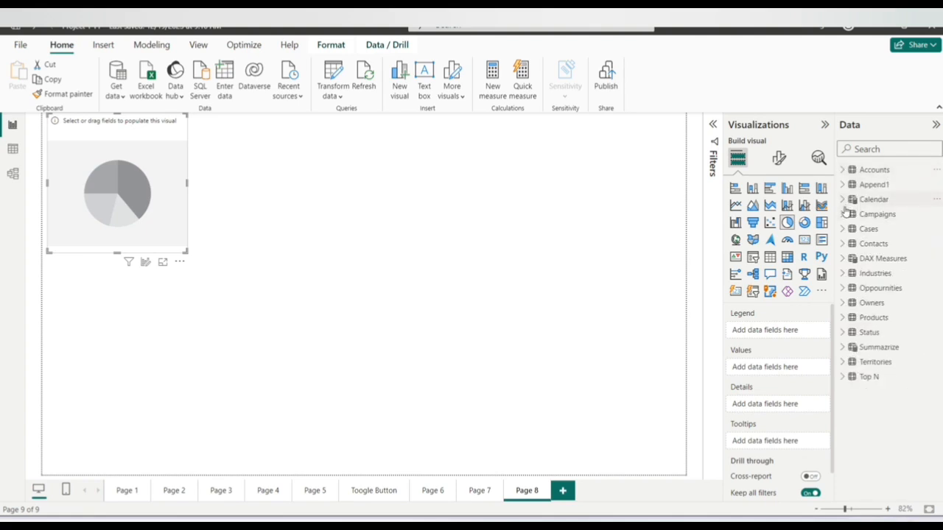
click(845, 231)
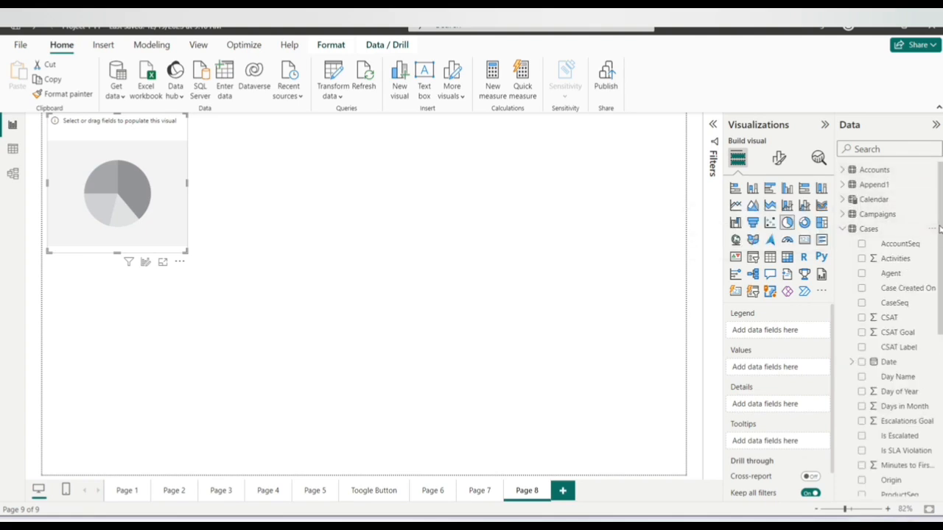
drag(938, 250, 940, 278)
click(862, 413)
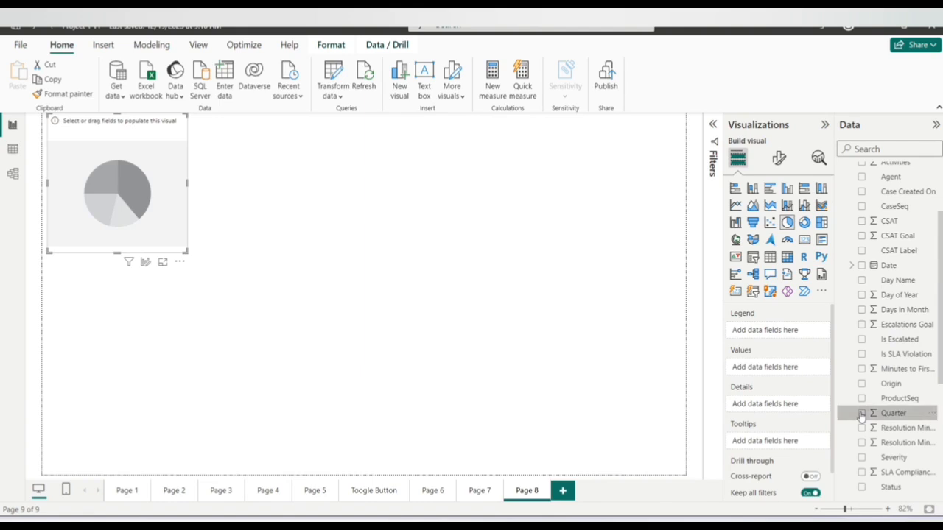
- Add Number of Employees to the pie chart's values, enlarge the chart, and move Quarter to its legend
click(876, 149)
text(emp)
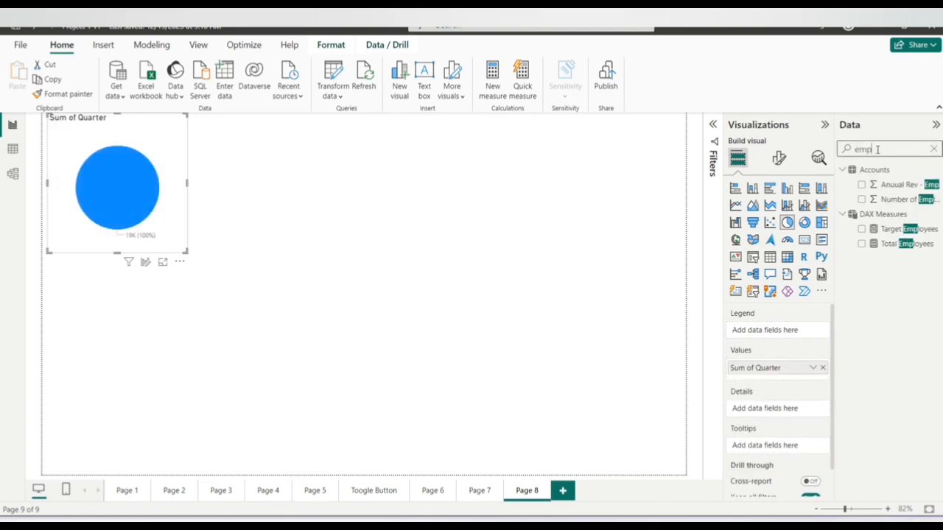
click(862, 200)
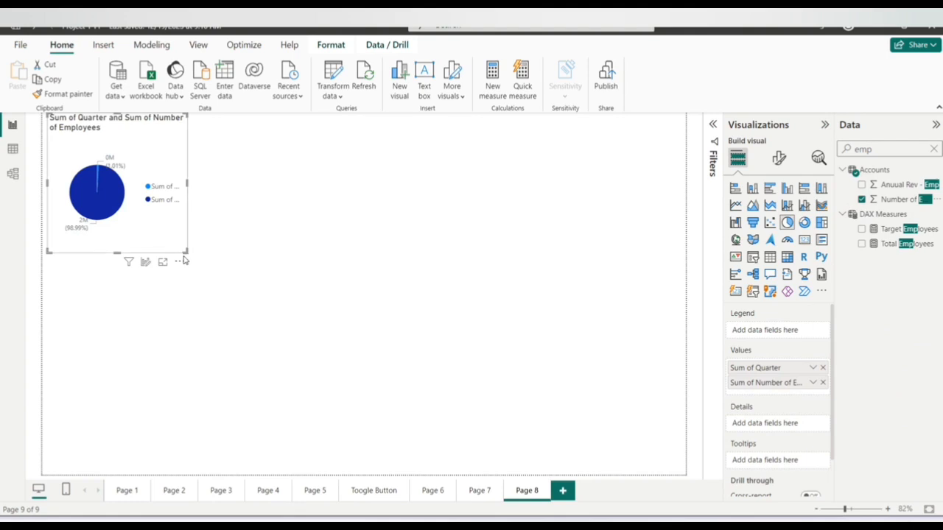
drag(186, 253, 385, 354)
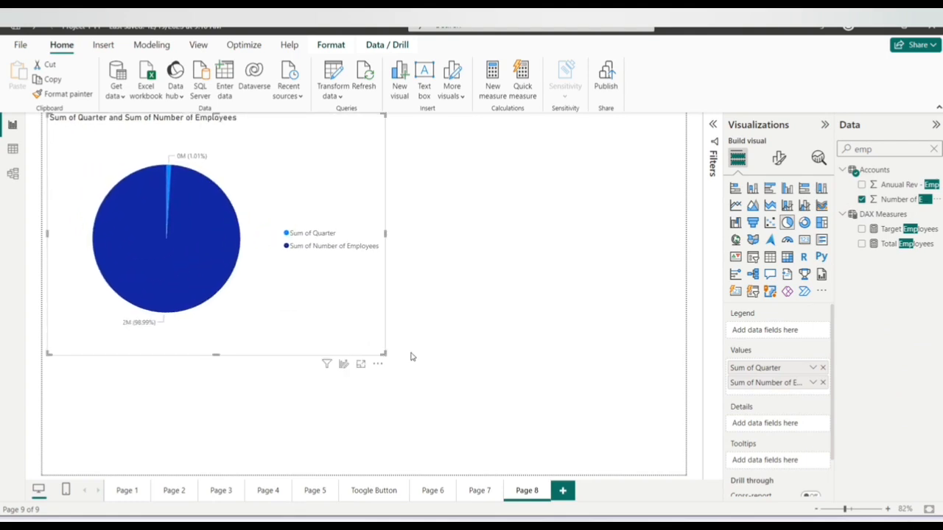
drag(765, 376, 765, 335)
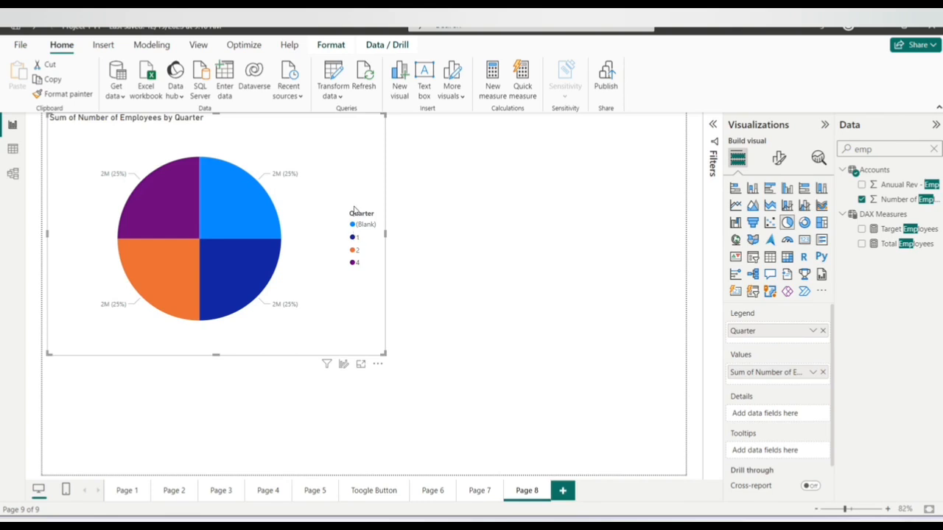
- Shrink the Number of Employees by Quarter pie chart to about a third of the page width and deselect it
mouse_move(253, 211)
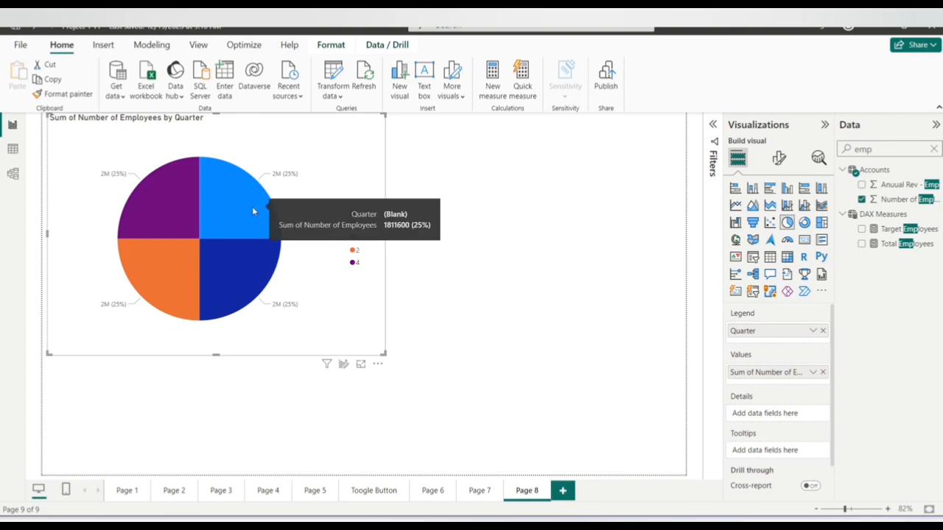
click(813, 373)
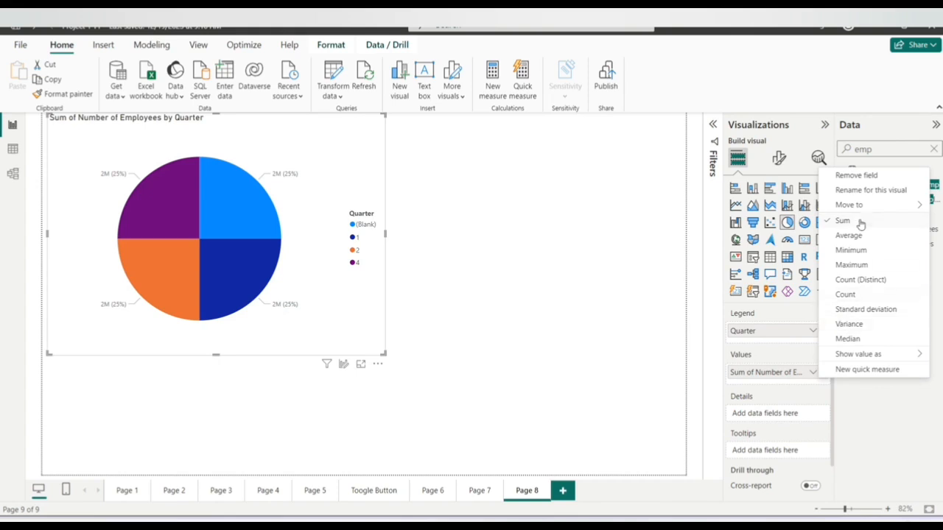
click(813, 332)
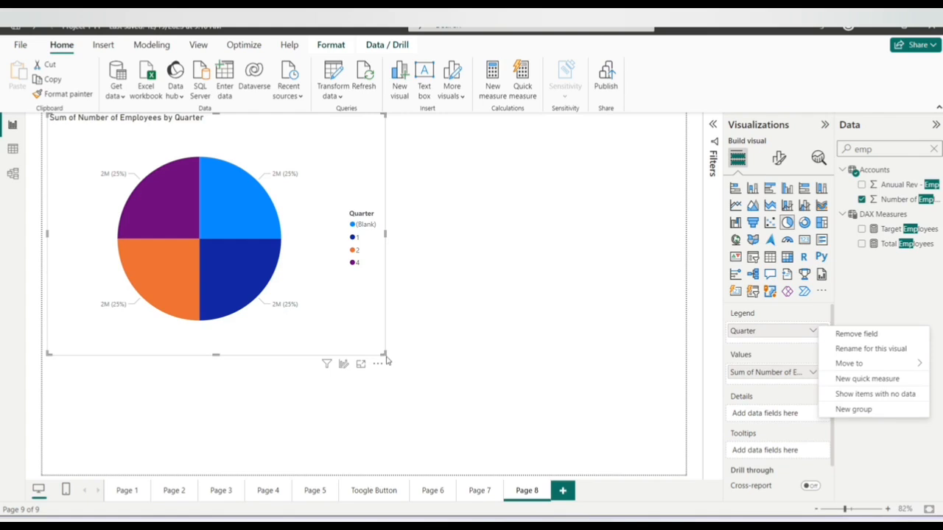
drag(384, 355, 270, 301)
click(411, 234)
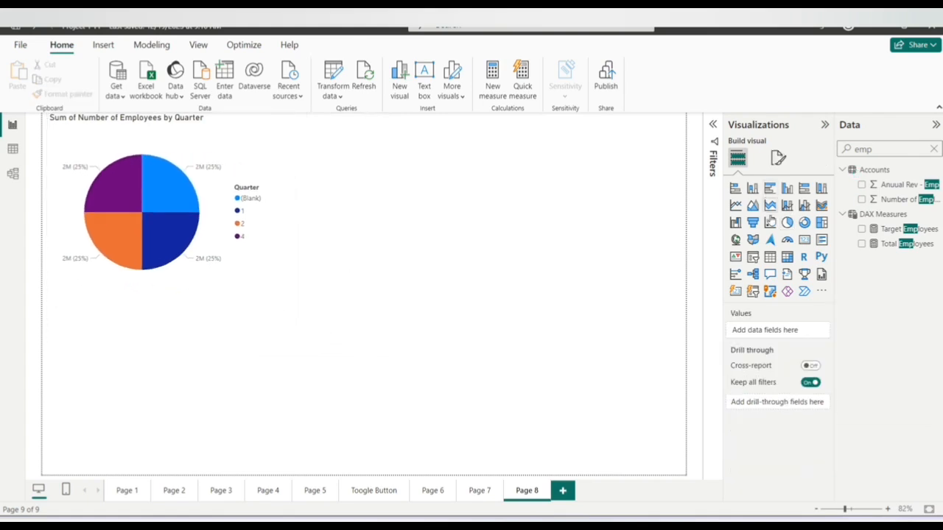
- Insert a second pie chart beside the Quarter chart with Number of Employees as its values
click(785, 230)
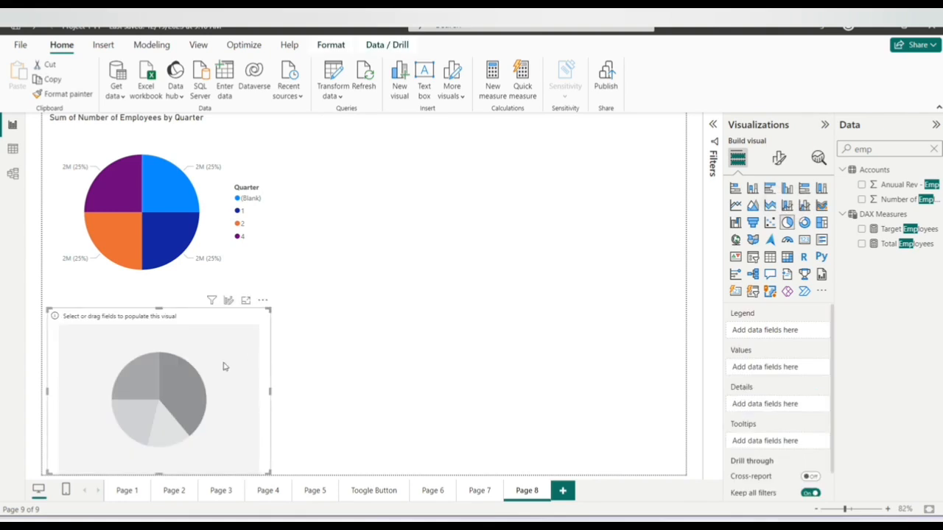
drag(229, 367, 440, 175)
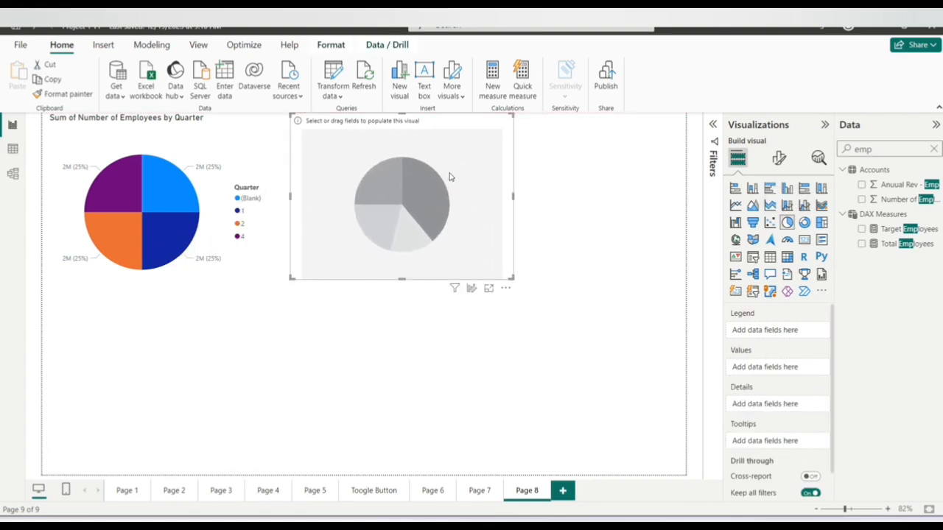
click(863, 199)
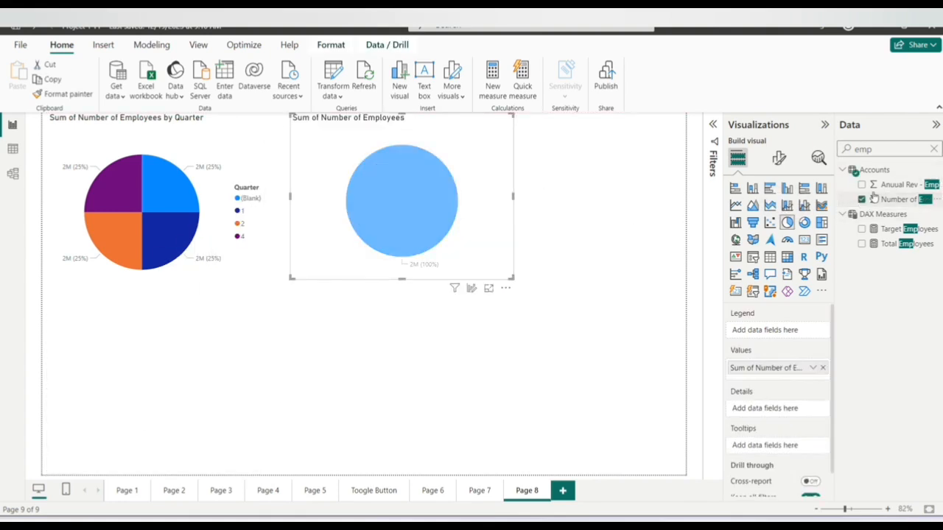
- Set Day Name from the Cases table as the second pie chart's legend and widen the chart toward the page's right edge
click(933, 149)
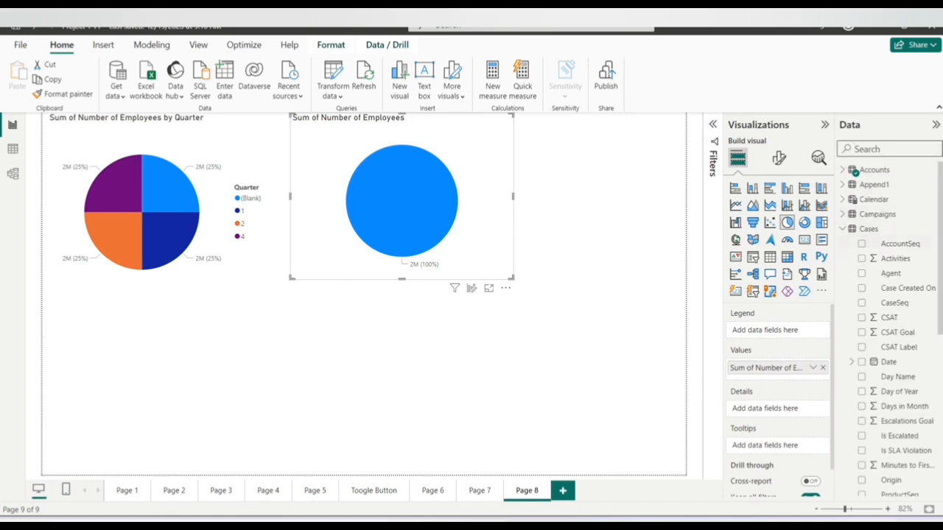
scroll(914, 280, down, 1)
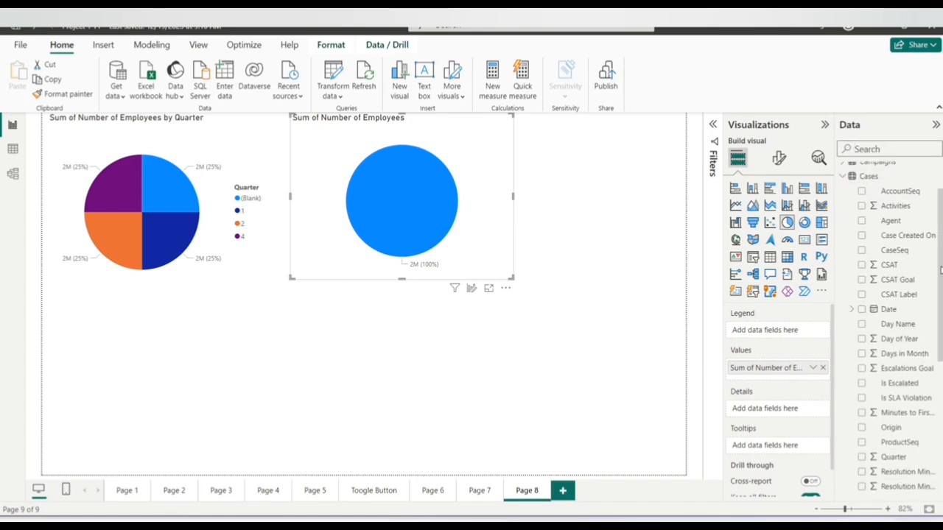
click(862, 325)
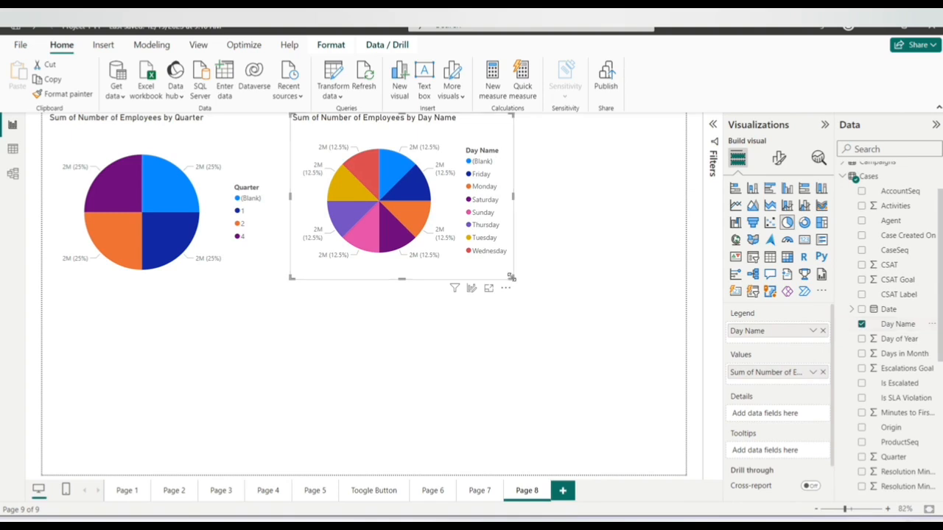
drag(512, 278, 641, 294)
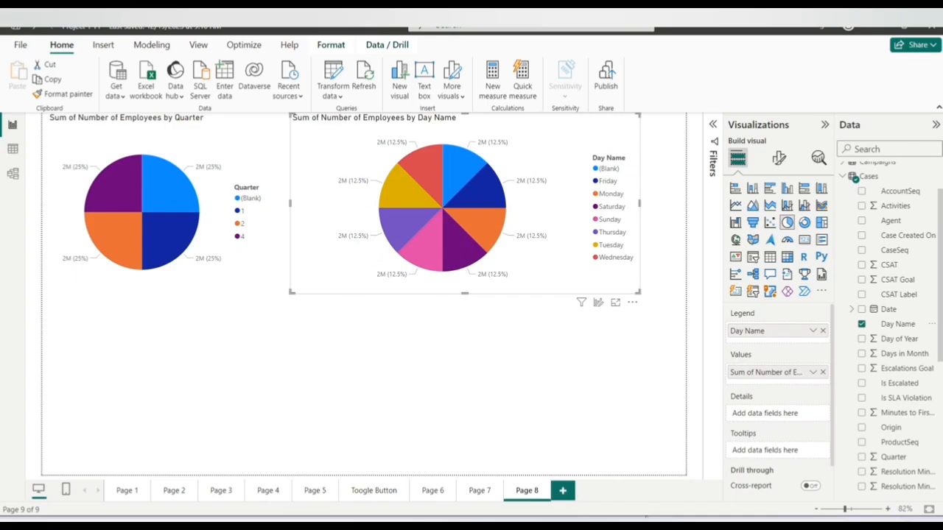
click(636, 528)
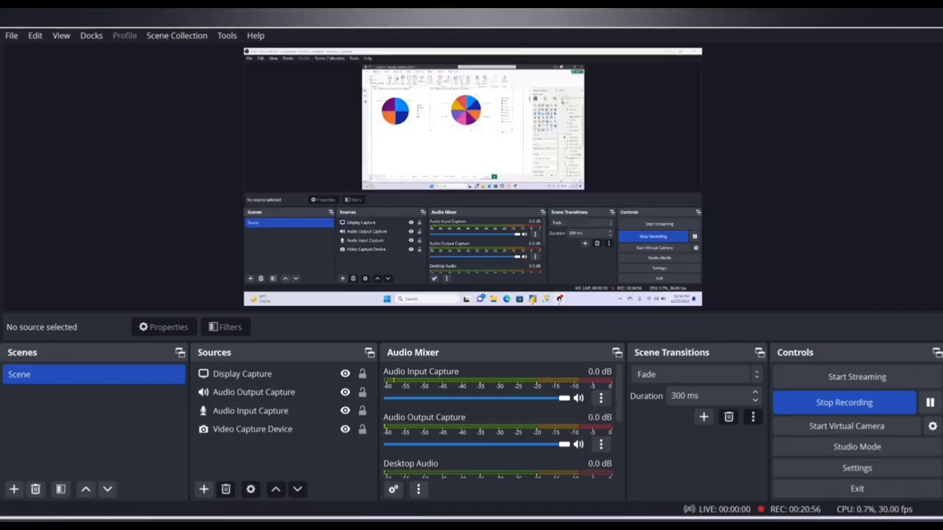
click(928, 408)
click(929, 404)
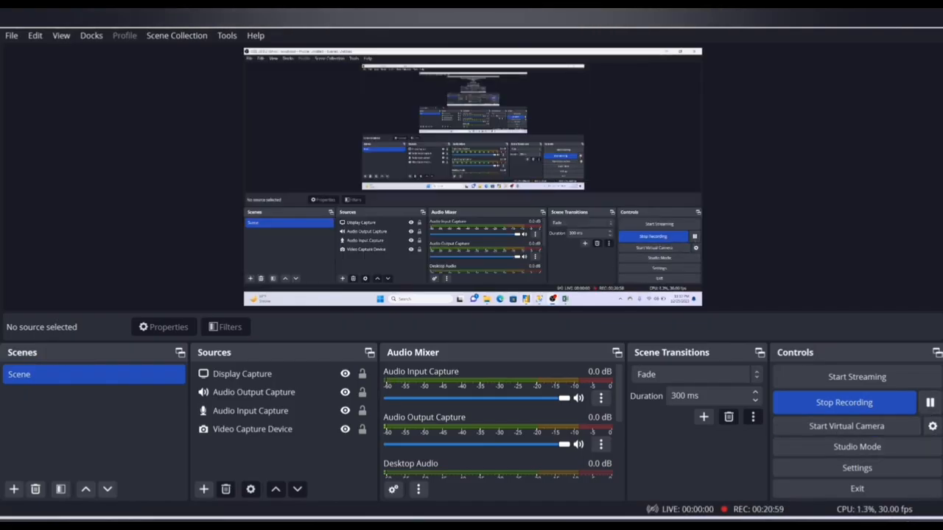
click(582, 528)
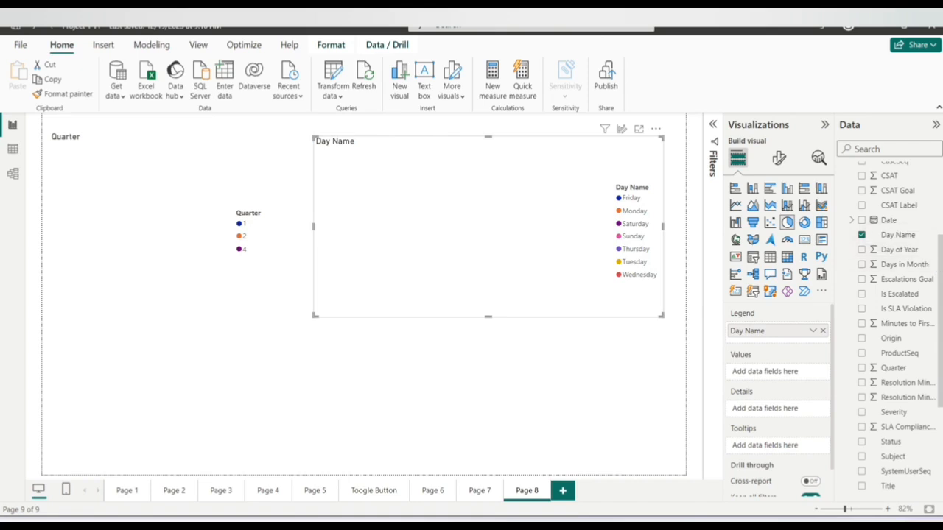
- Add Resolution Minutes from the Cases table as the values of the Quarter pie chart and inspect a slice
scroll(940, 255, up, 2)
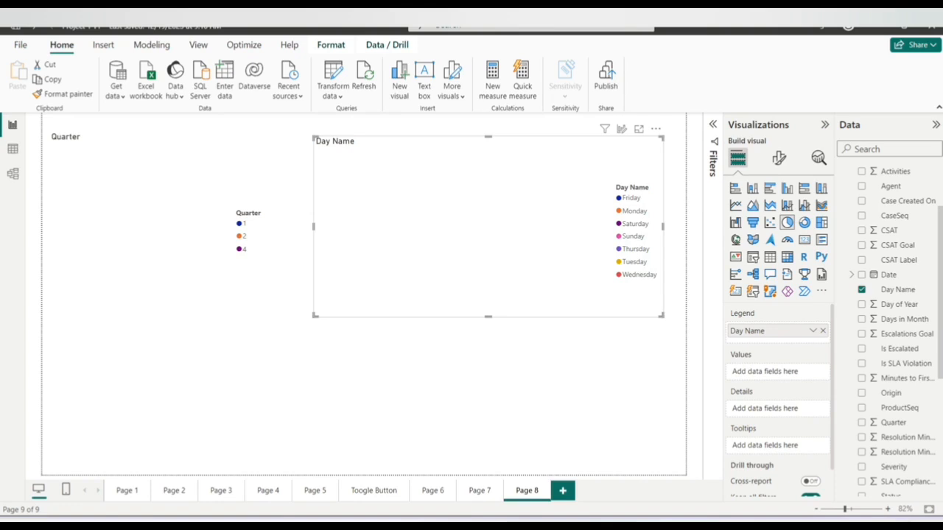
scroll(854, 194, up, 2)
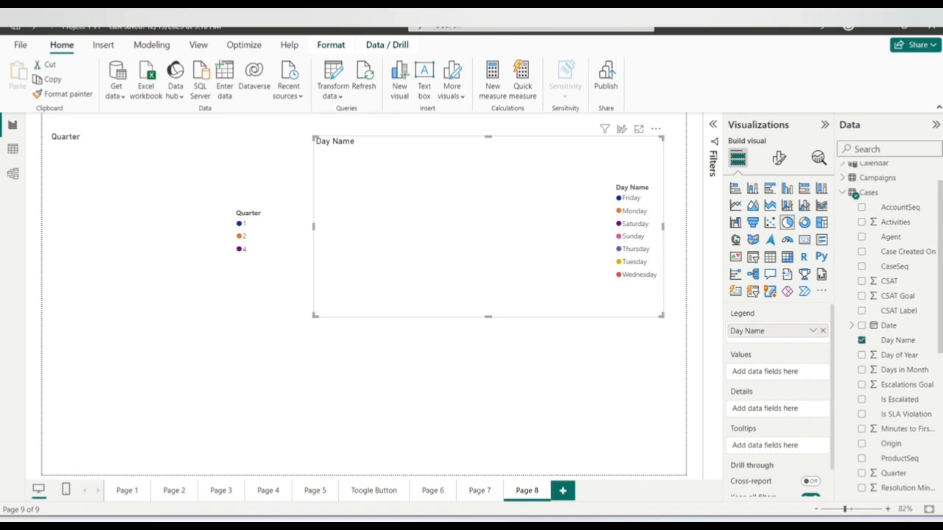
scroll(855, 194, up, 1)
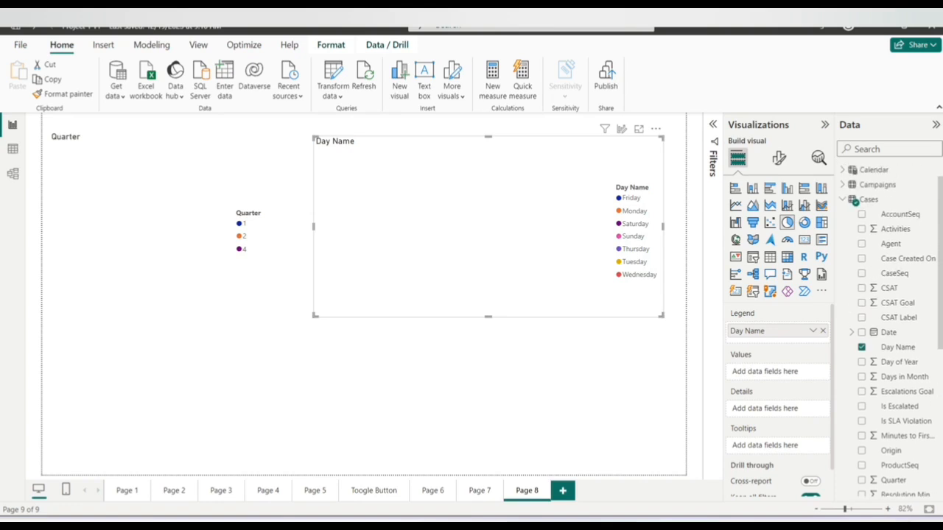
scroll(887, 331, down, 1)
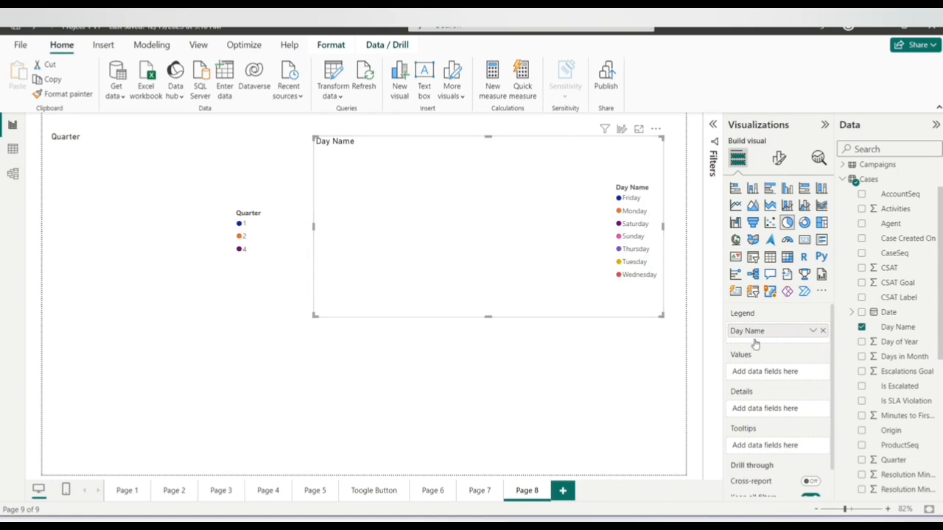
click(207, 193)
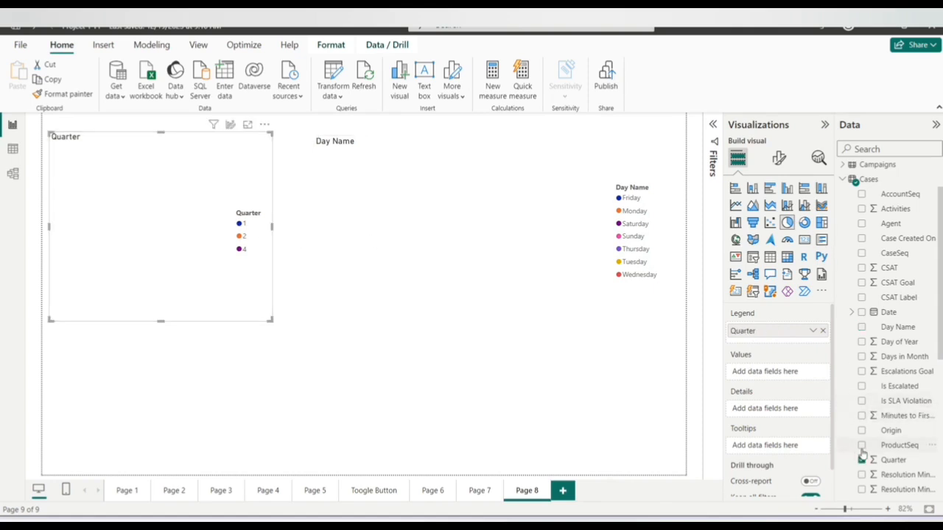
click(862, 474)
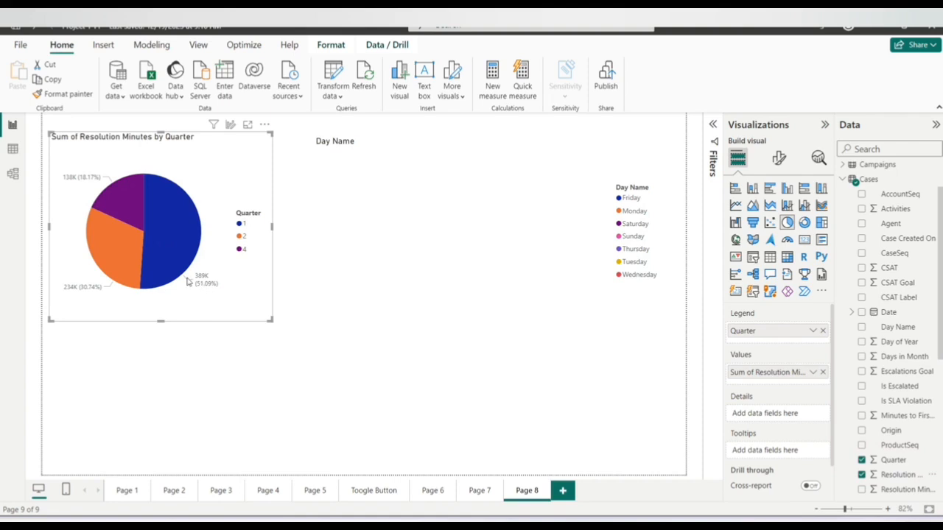
mouse_move(120, 261)
- Add Resolution Minutes as the values of the Day Name pie chart and inspect its Monday and Wednesday slices
click(515, 195)
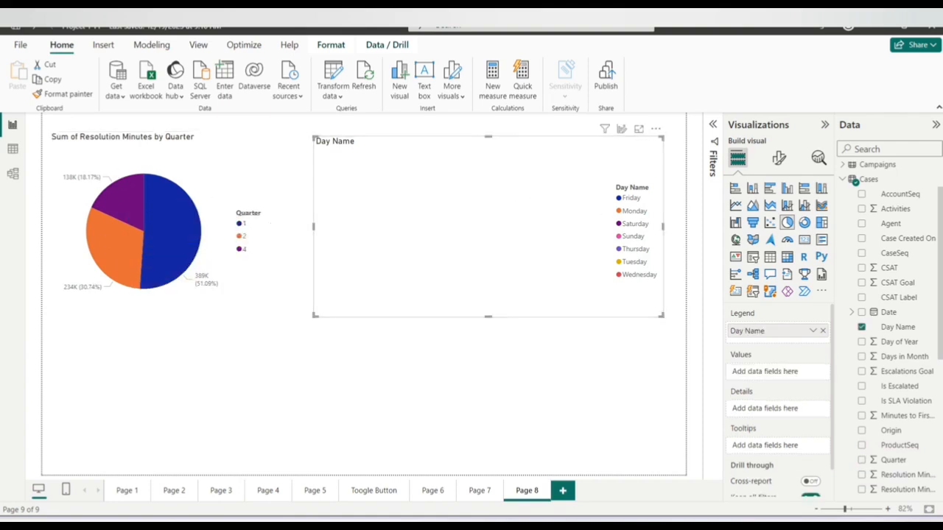
click(861, 475)
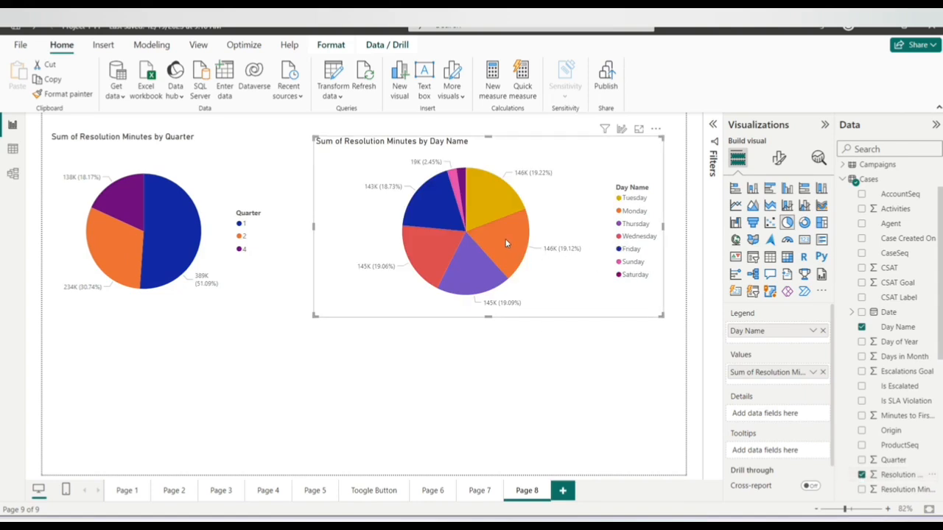
mouse_move(505, 243)
mouse_move(428, 249)
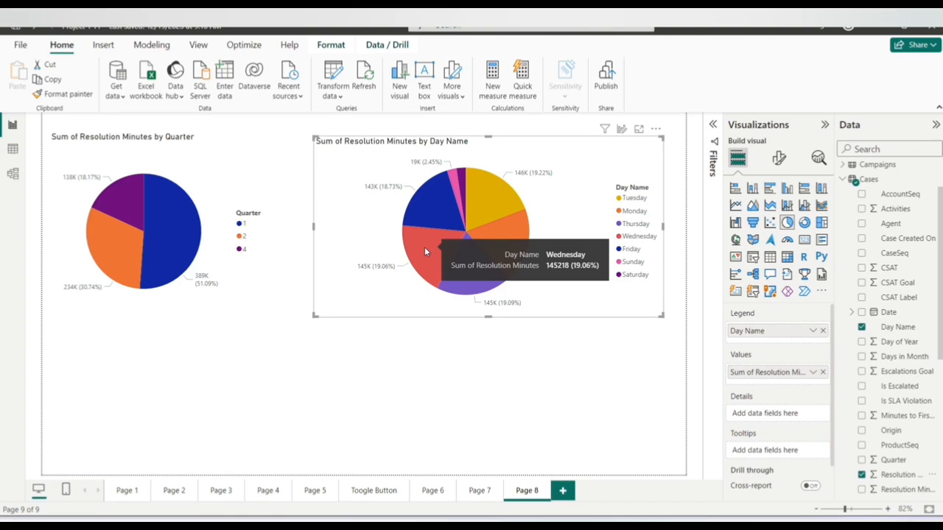
- Open Power Query Editor and keep only Account Name, City, Longitude, Annual Revenue, Number of Employees and AccountID in the Accounts query
click(332, 70)
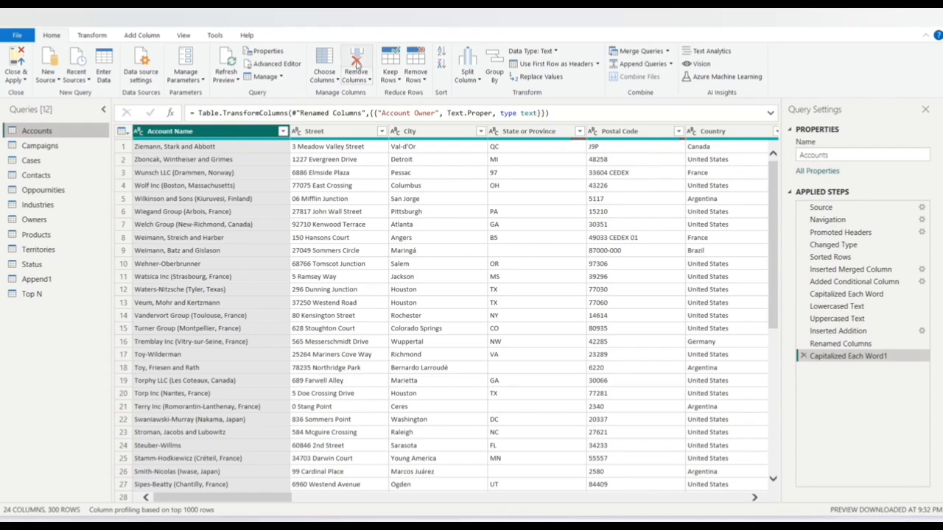
click(322, 79)
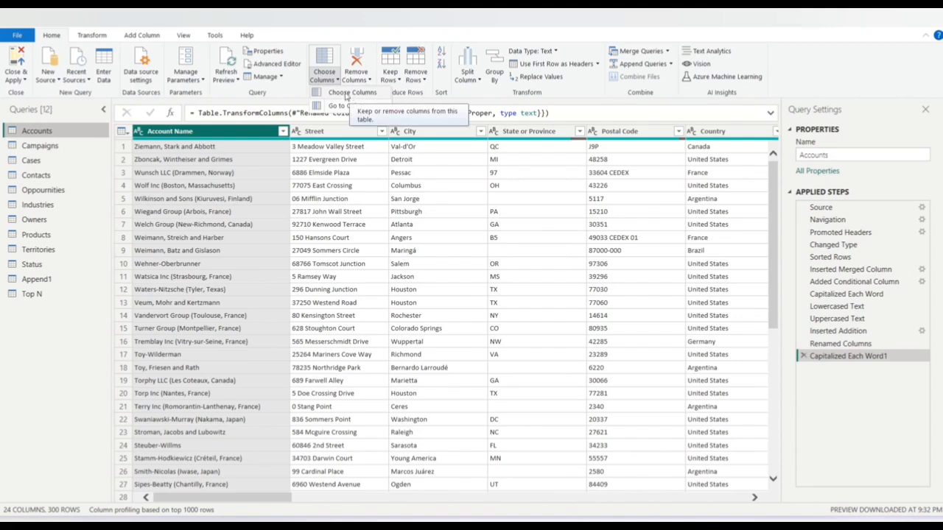
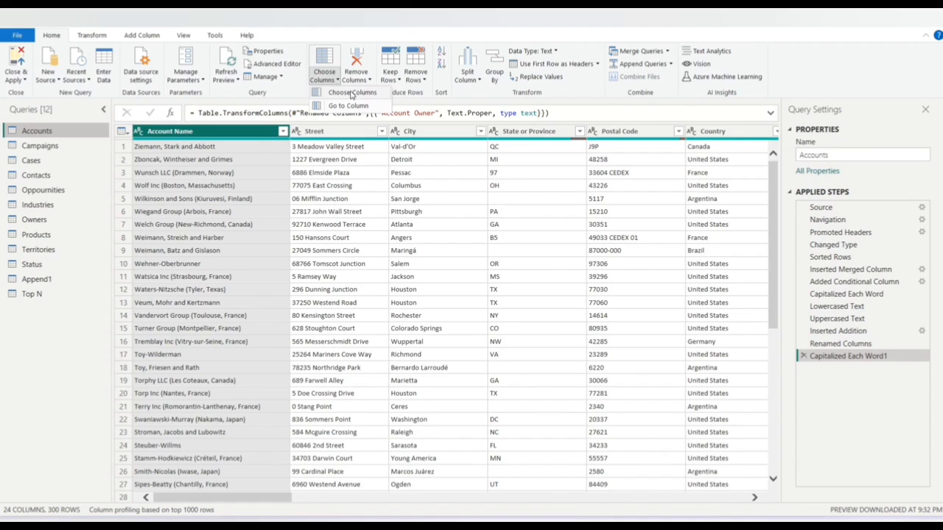
click(351, 93)
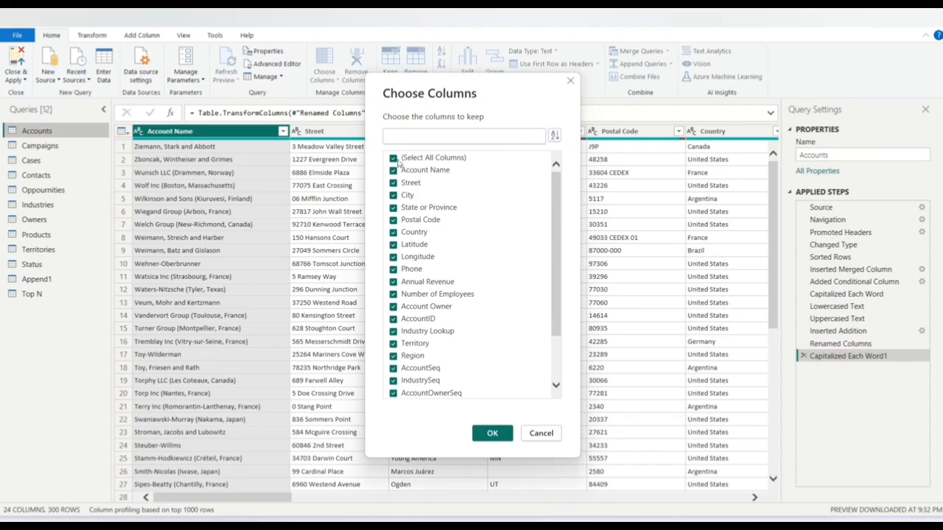
click(394, 158)
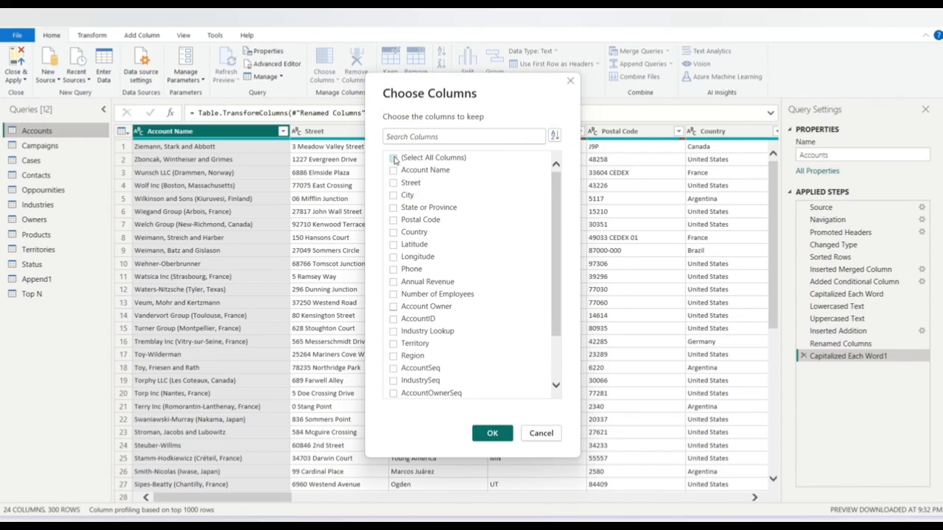
click(393, 170)
click(393, 195)
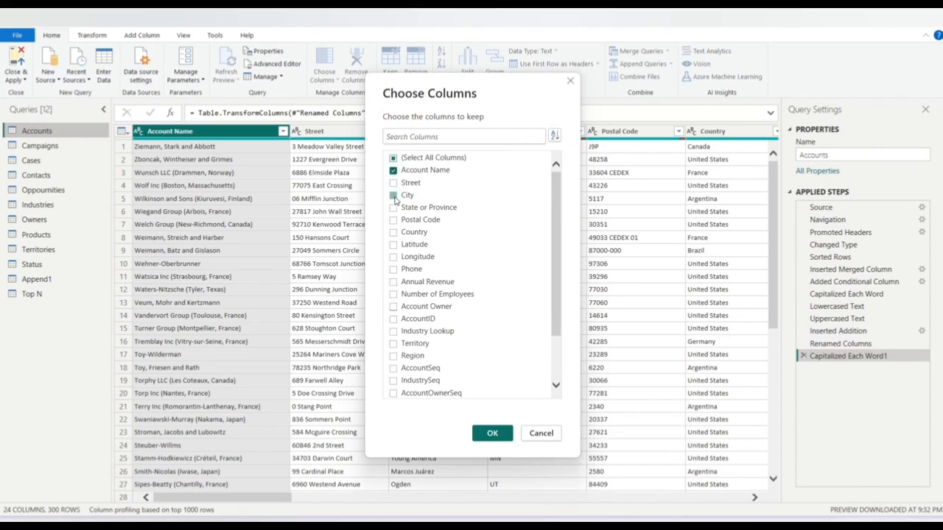
click(393, 257)
click(393, 282)
click(394, 294)
click(394, 319)
scroll(550, 224, down, 2)
scroll(542, 239, up, 2)
click(493, 433)
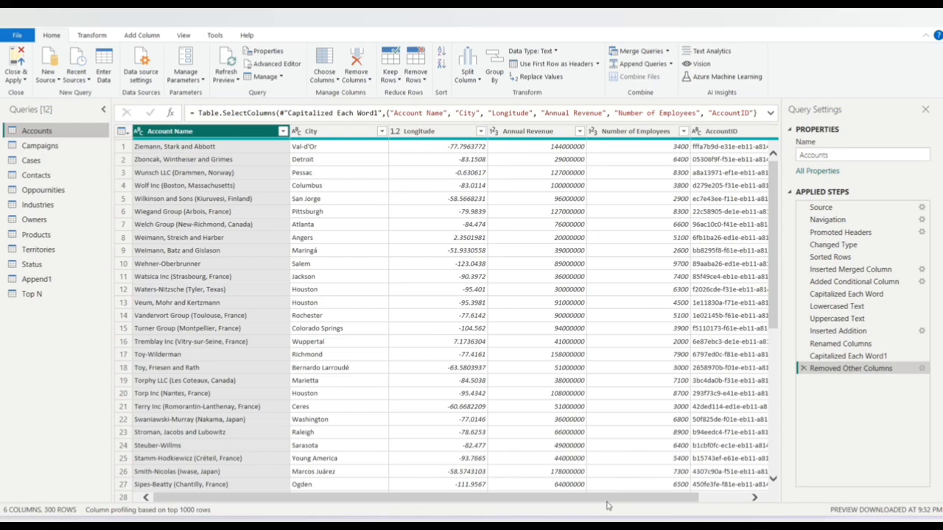
- Review the reduced Accounts table and expand the formula bar to read the full column-selection formula
drag(607, 501, 484, 497)
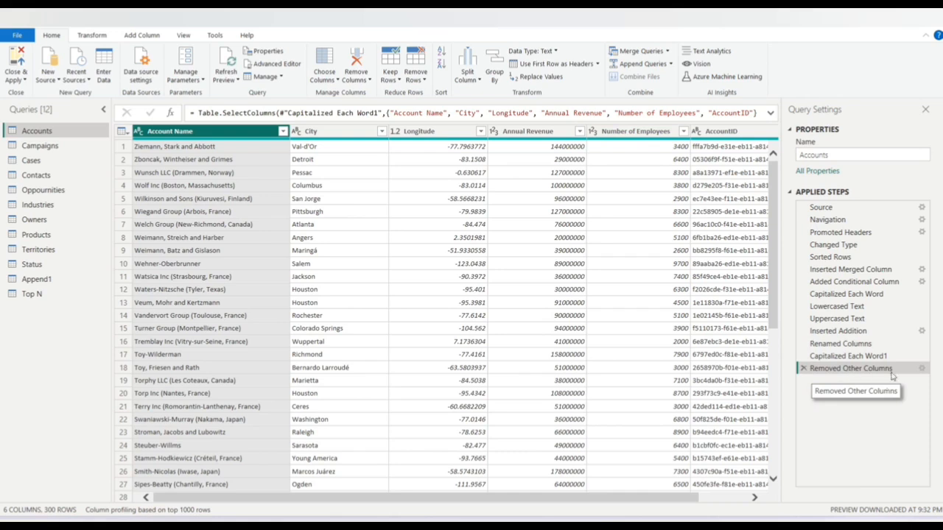
drag(684, 498, 610, 514)
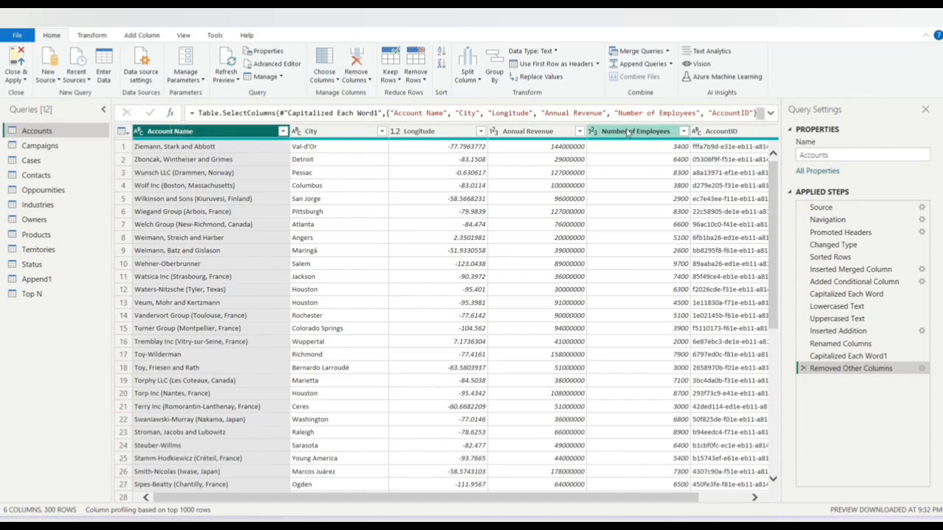
click(769, 113)
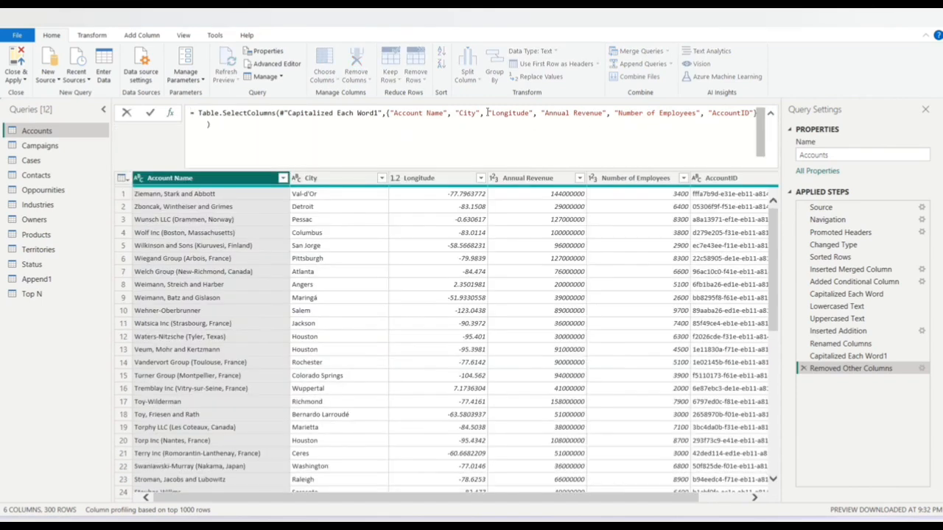
click(338, 175)
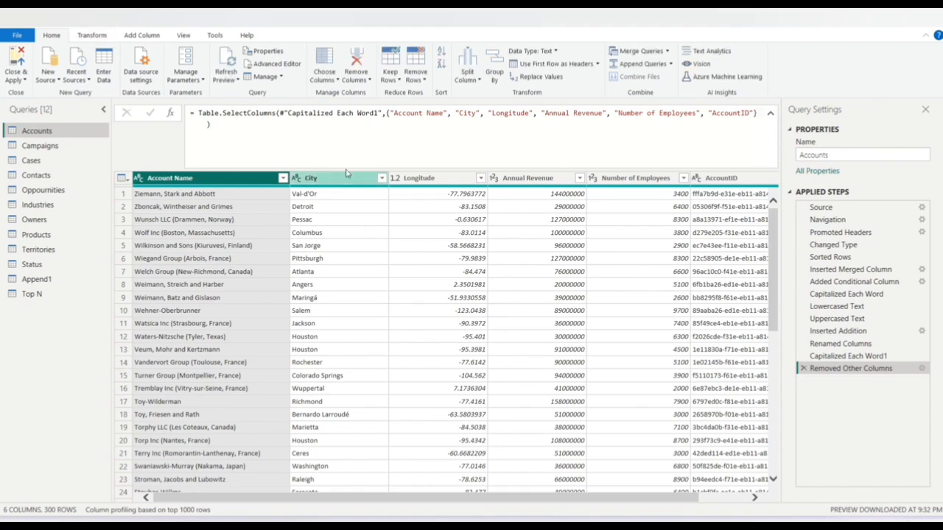
- Revise the Accounts column selection to keep State or Province as well
click(336, 79)
click(352, 93)
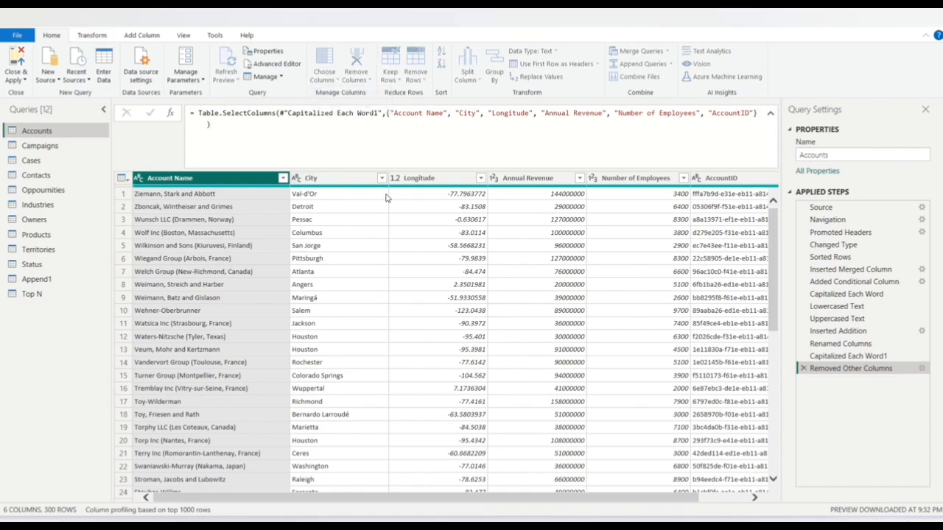
click(393, 210)
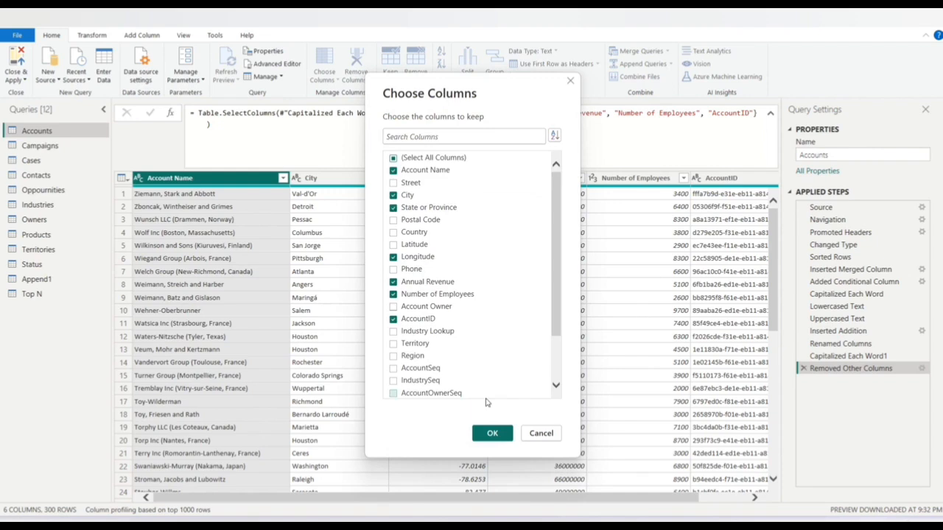
click(492, 434)
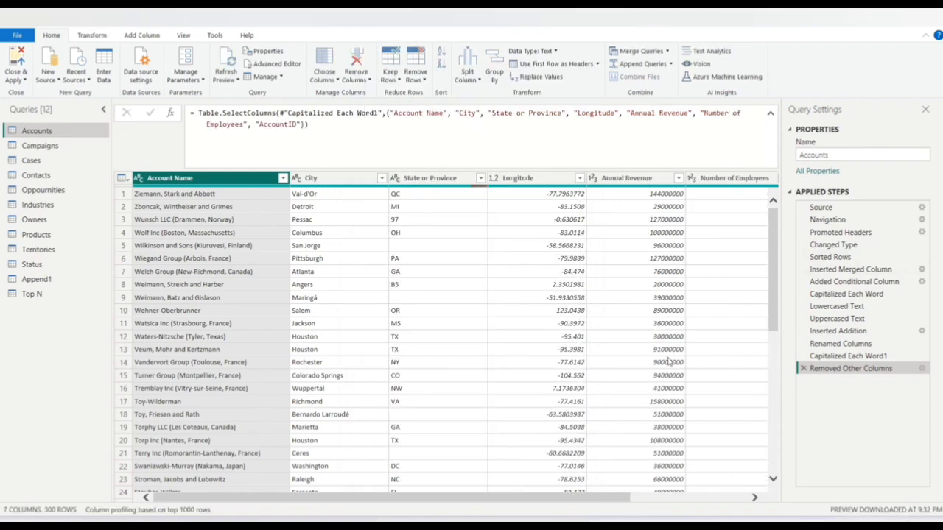
- Check the State or Province column and delete the Removed Other Columns step from the Accounts query
click(739, 499)
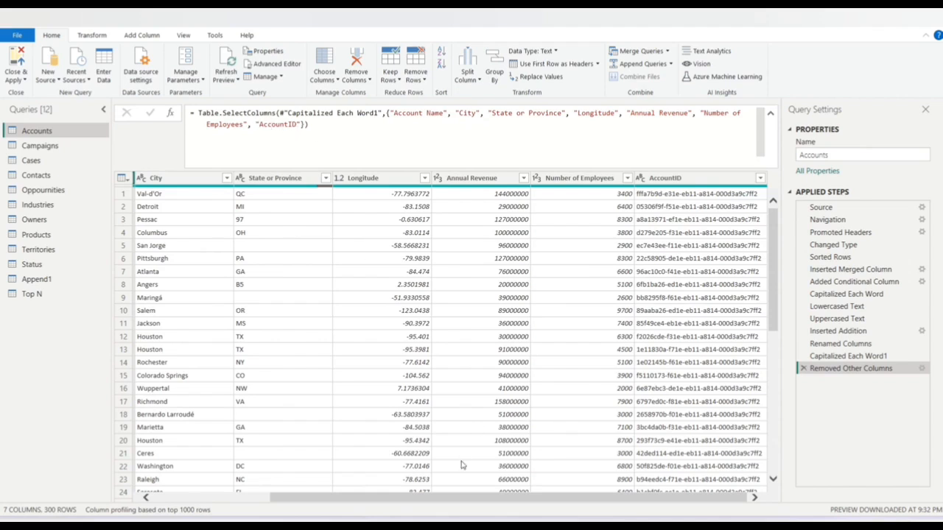
click(263, 181)
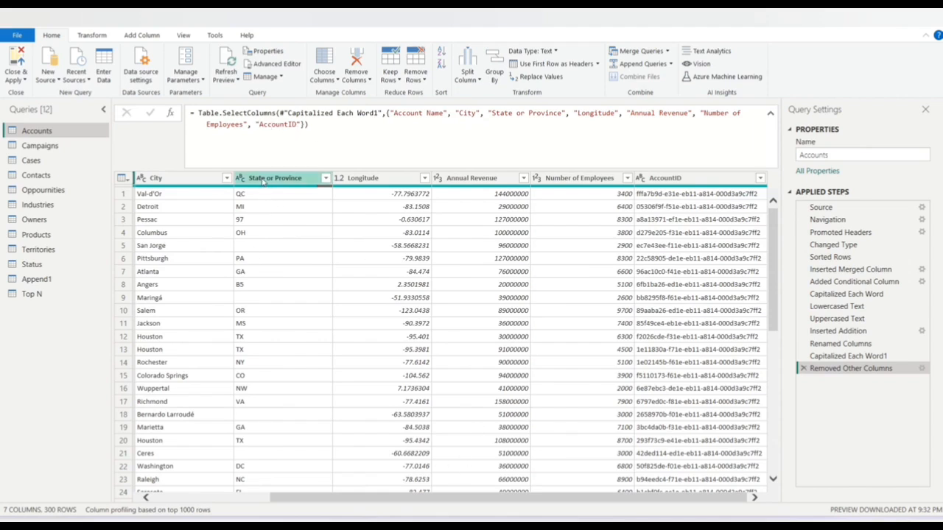
click(263, 182)
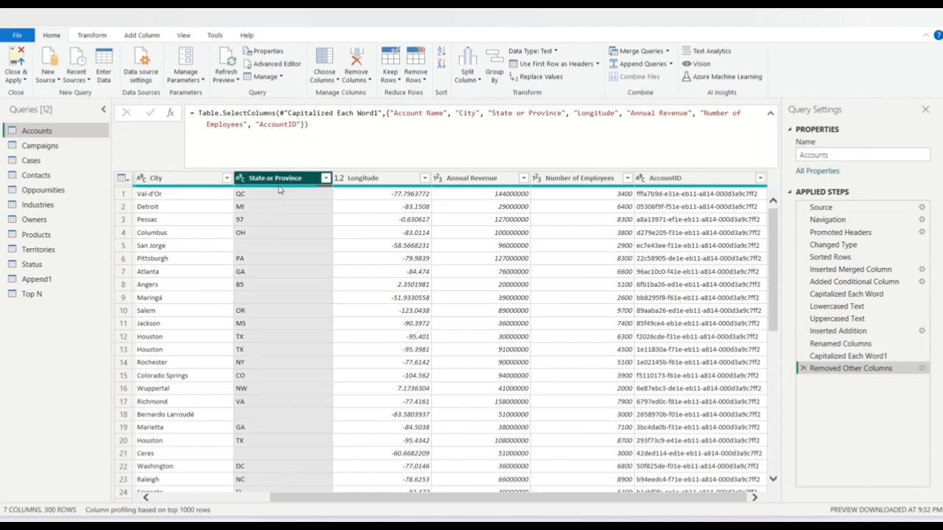
click(804, 369)
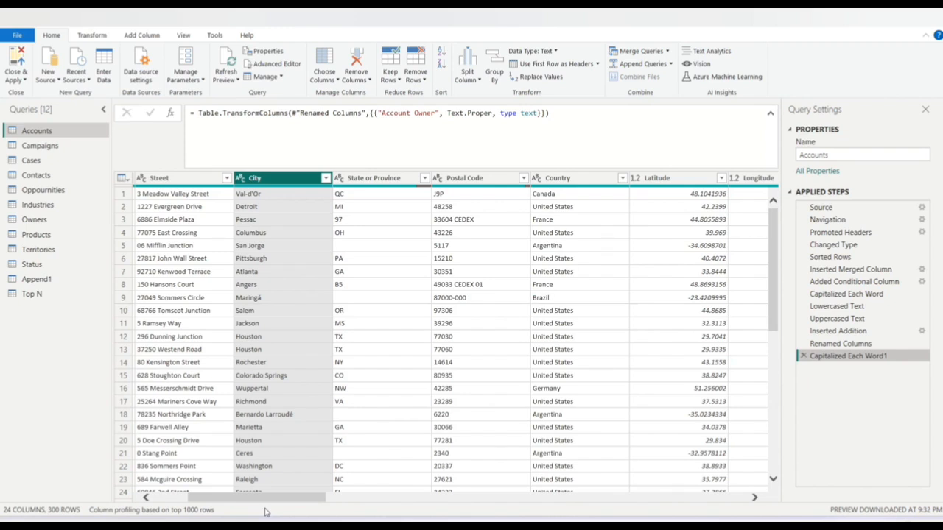
- Add an index column starting from 1 to the Campaigns query and move it in front of CampaignSeq
click(33, 160)
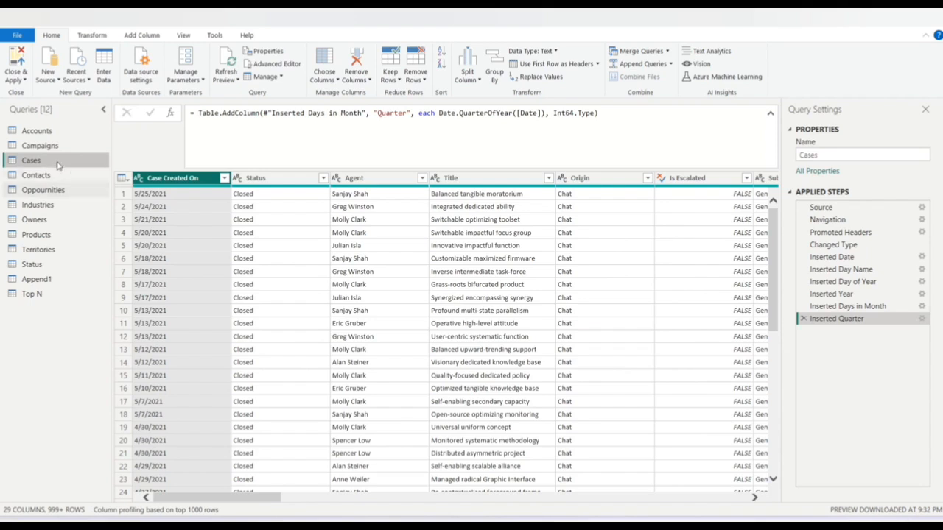
click(50, 146)
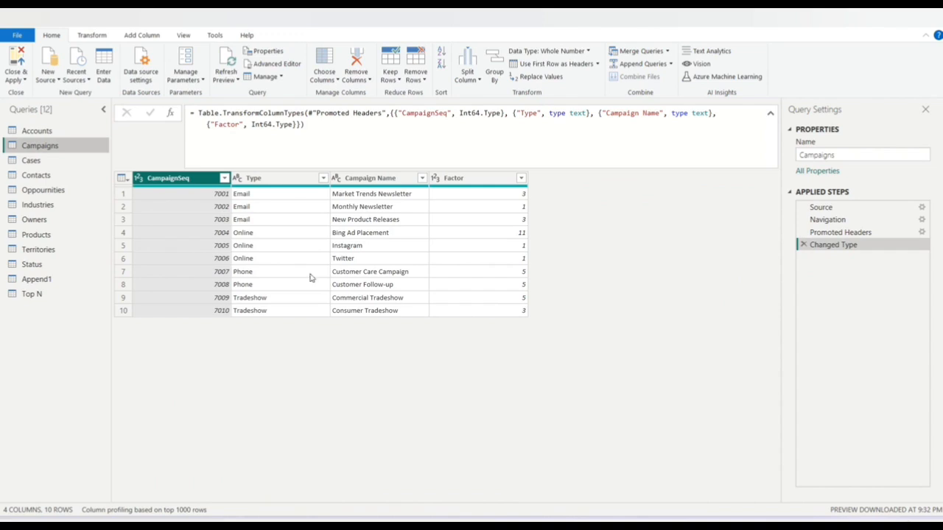
click(140, 36)
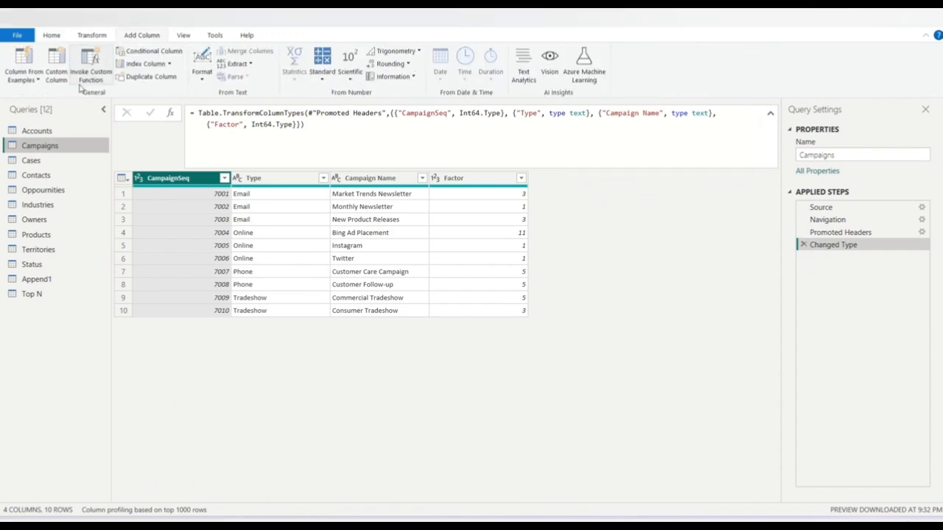
click(169, 64)
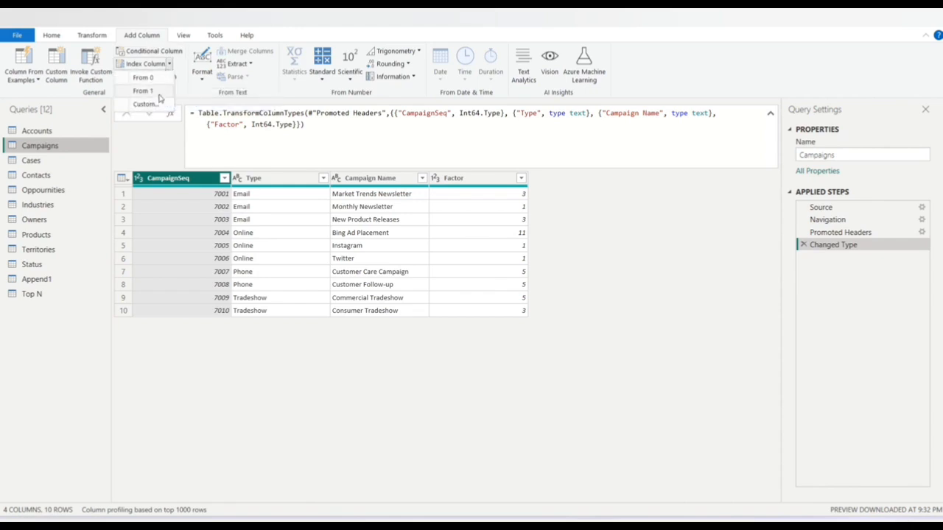
click(157, 95)
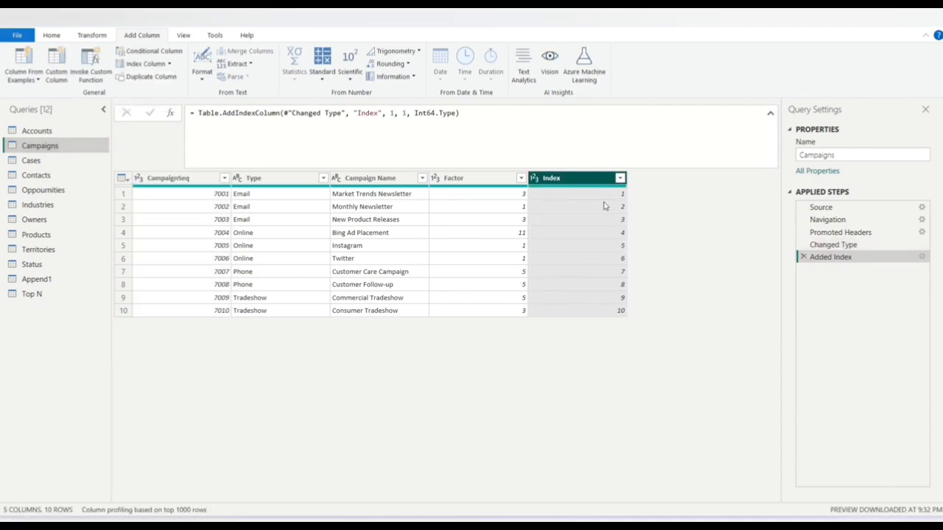
drag(585, 180, 194, 178)
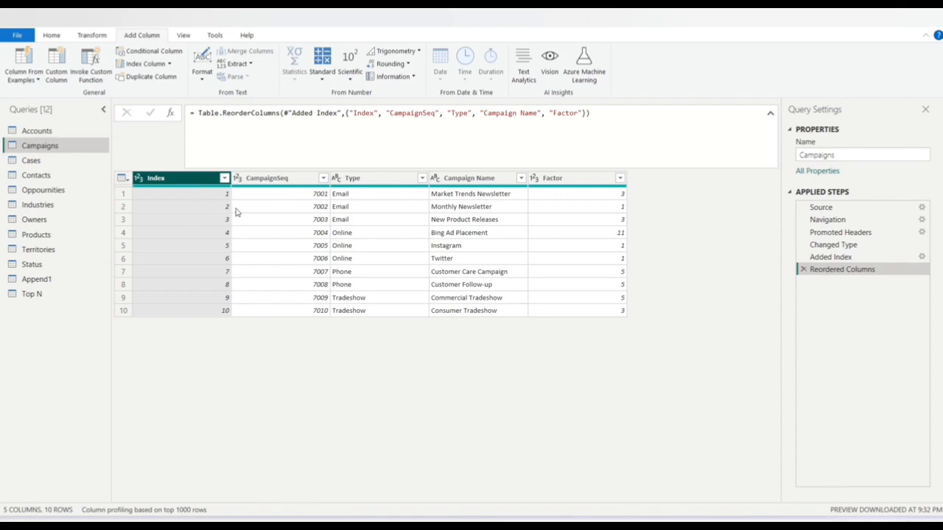
click(169, 64)
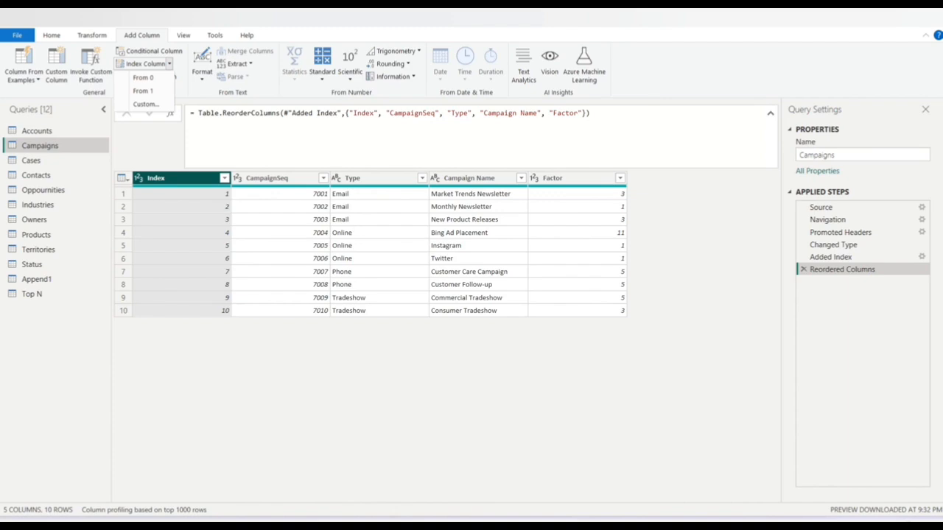
key(Escape)
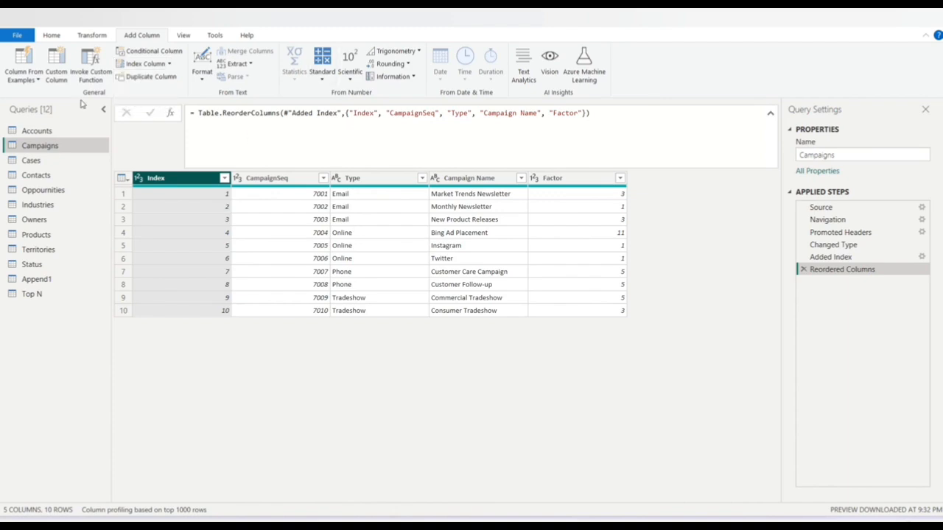
- Find the Latitude column in the Accounts query and add a new column with its values rounded up
click(35, 176)
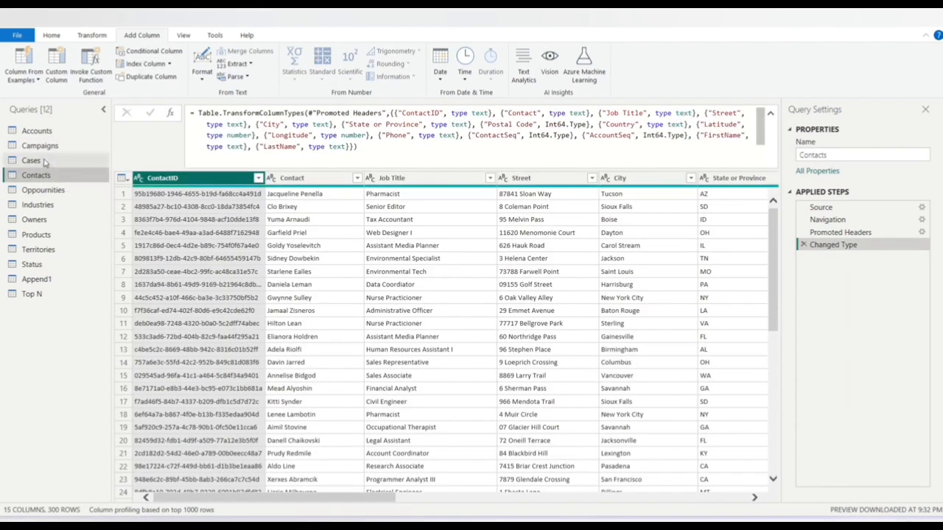
click(43, 160)
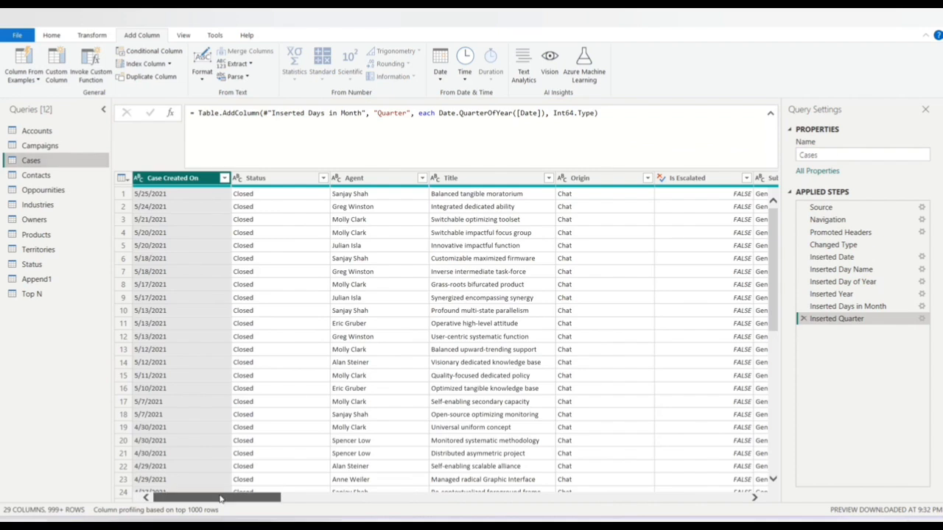
drag(221, 499, 244, 497)
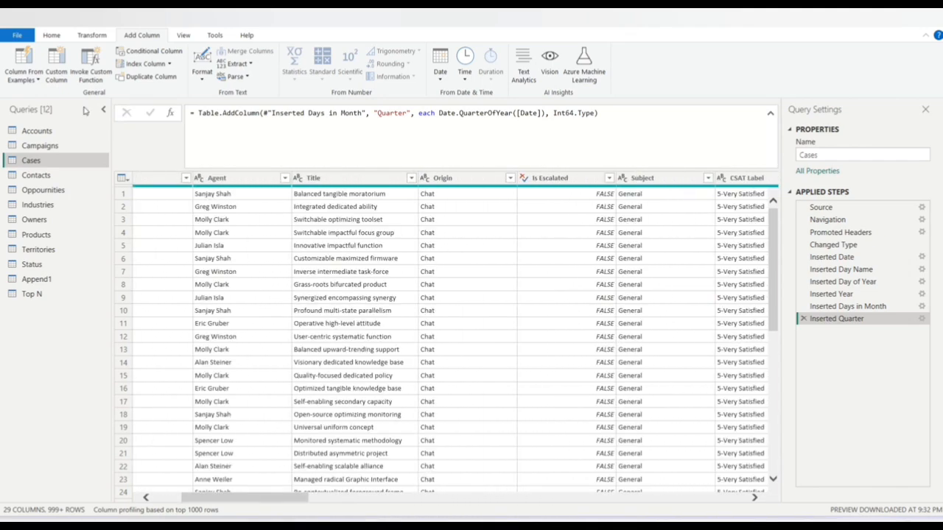
click(58, 133)
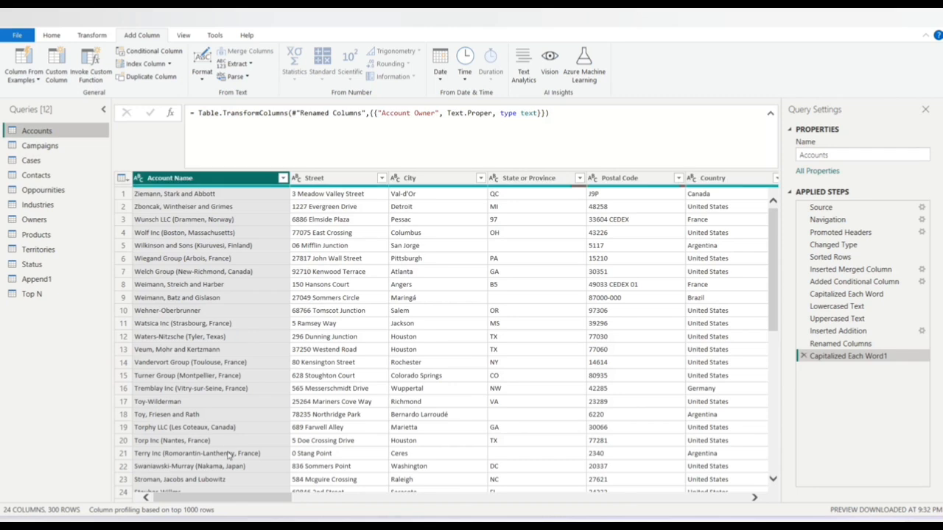
drag(218, 497, 327, 501)
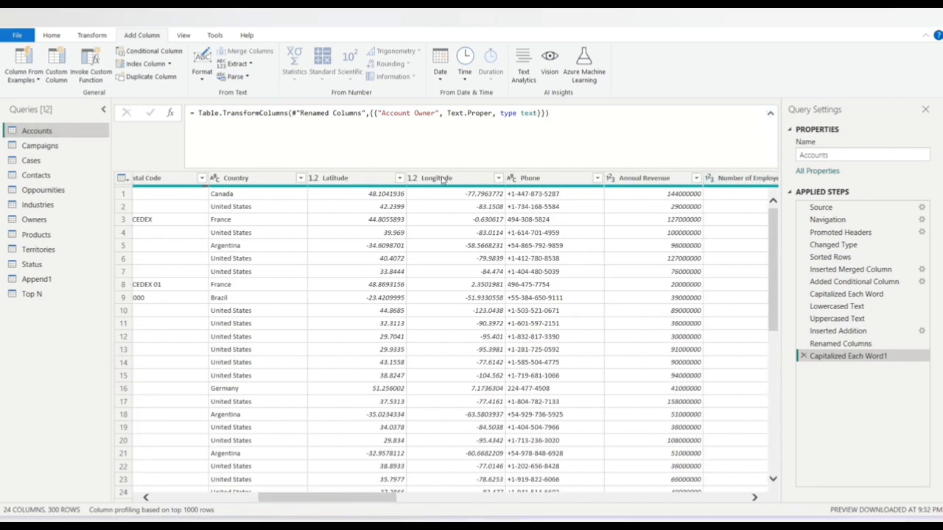
click(770, 113)
click(350, 135)
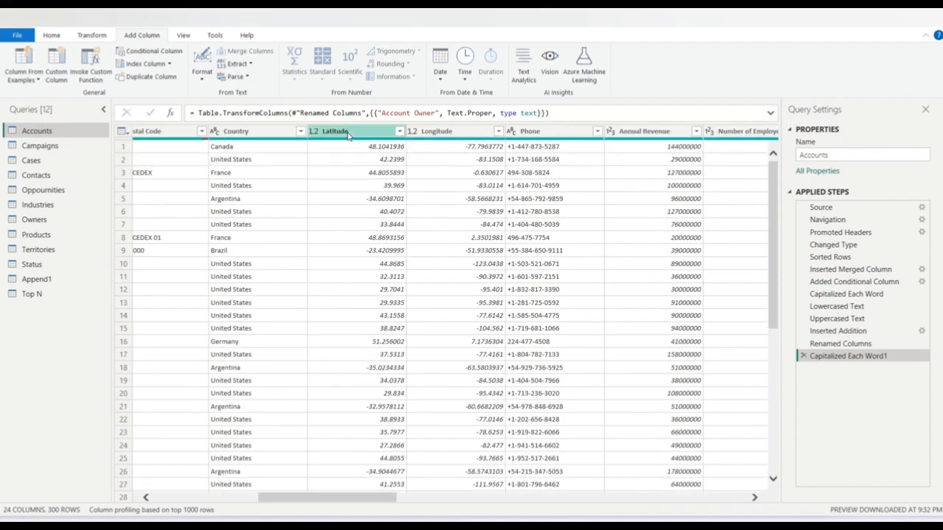
click(136, 36)
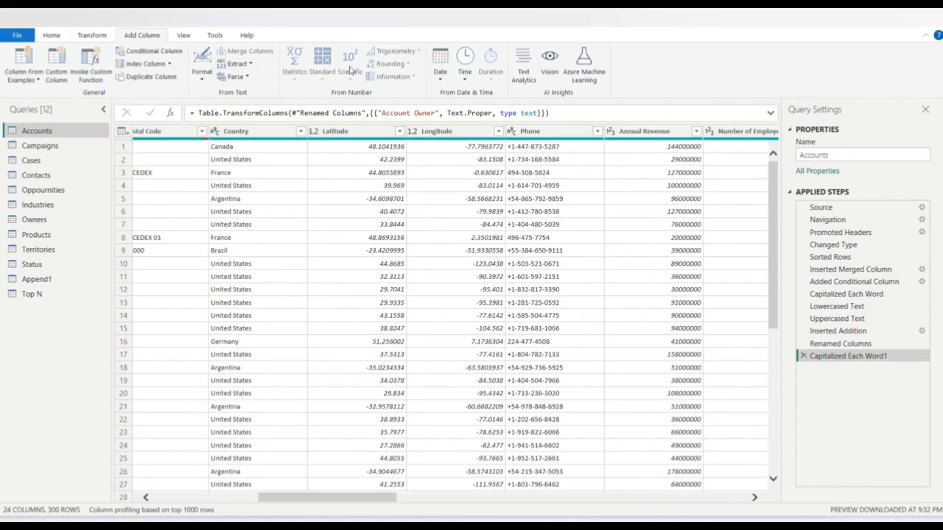
click(337, 133)
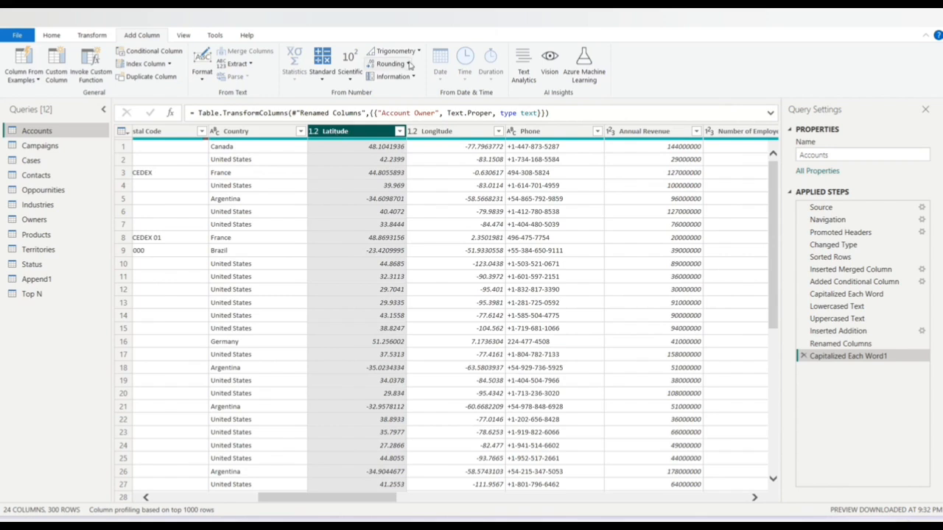
click(409, 64)
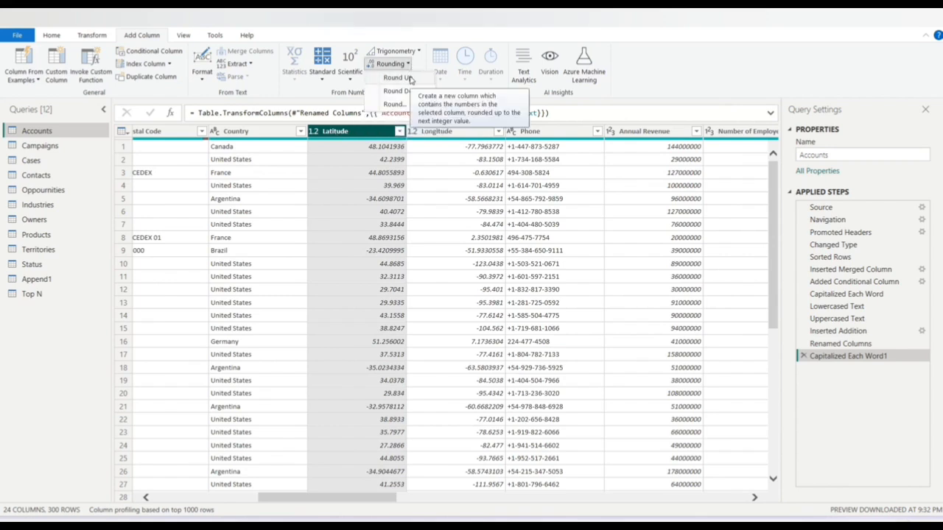
click(411, 78)
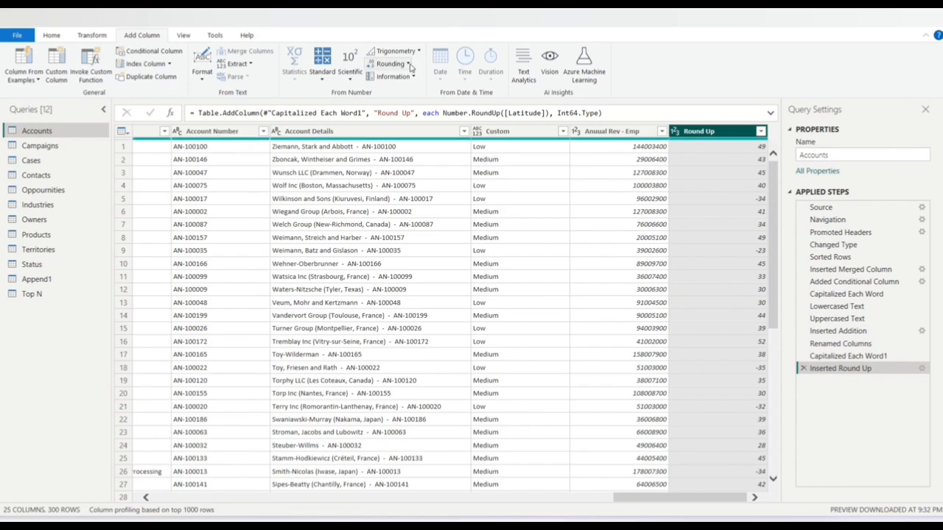
- Add a column with the Latitude values rounded down and compare the original Latitude values with both rounded columns
drag(686, 499, 352, 501)
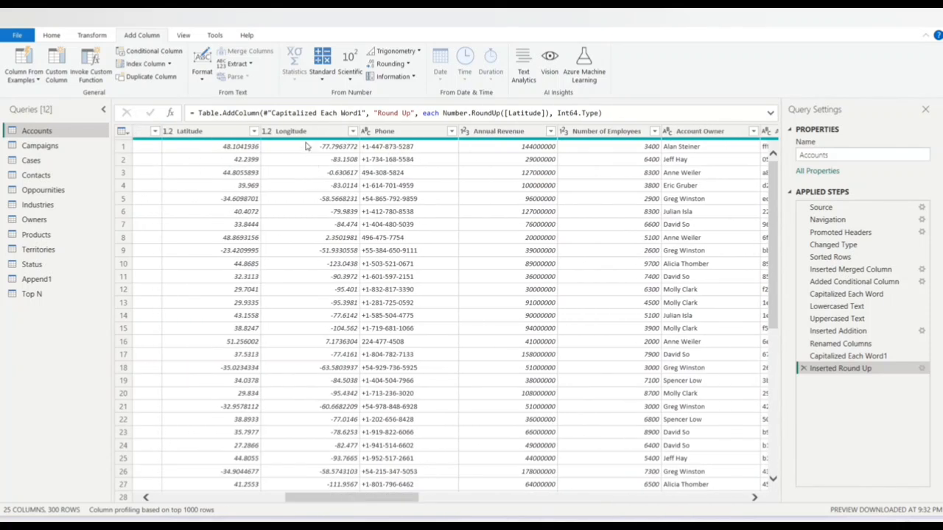
click(232, 134)
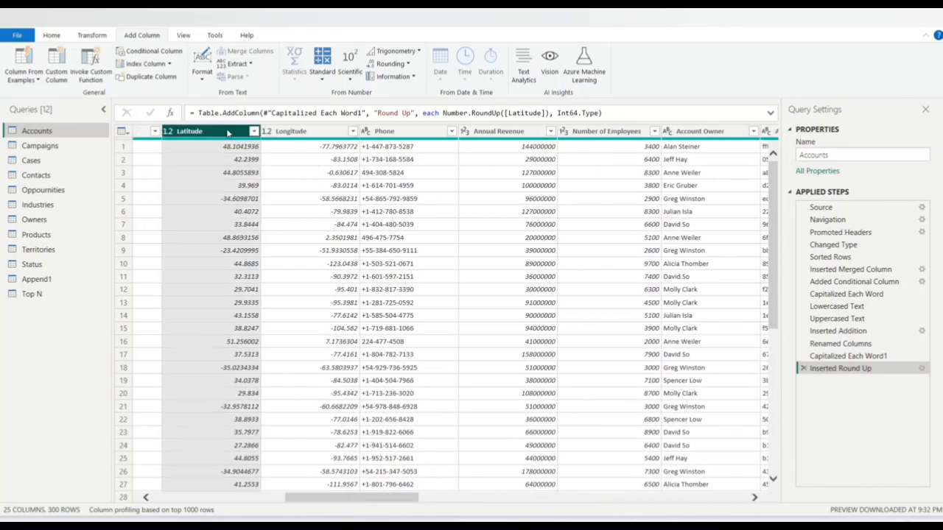
click(407, 64)
click(411, 89)
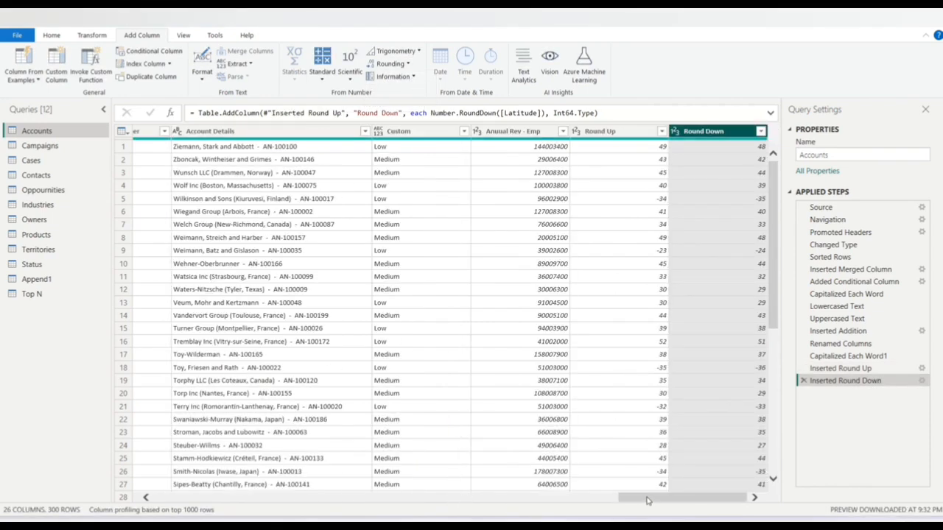
drag(647, 501, 310, 499)
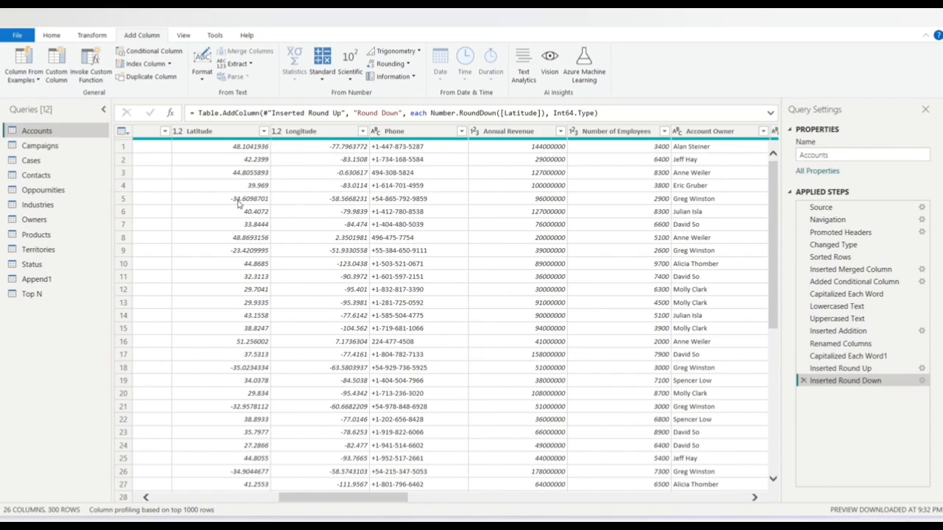
drag(393, 498, 727, 500)
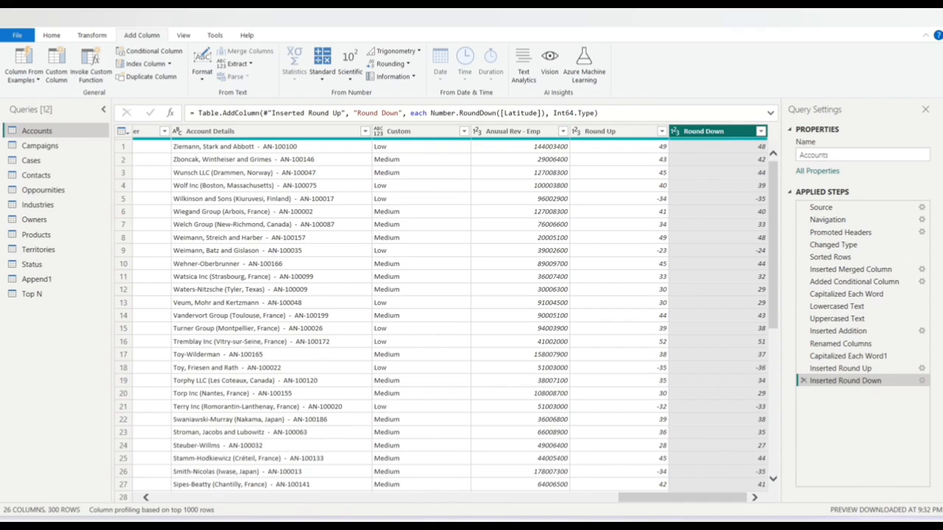
mouse_move(640, 144)
- Start a conditional column in the Accounts query named "Employess Condition" whose first clause tests Number of Employees
drag(643, 501, 446, 499)
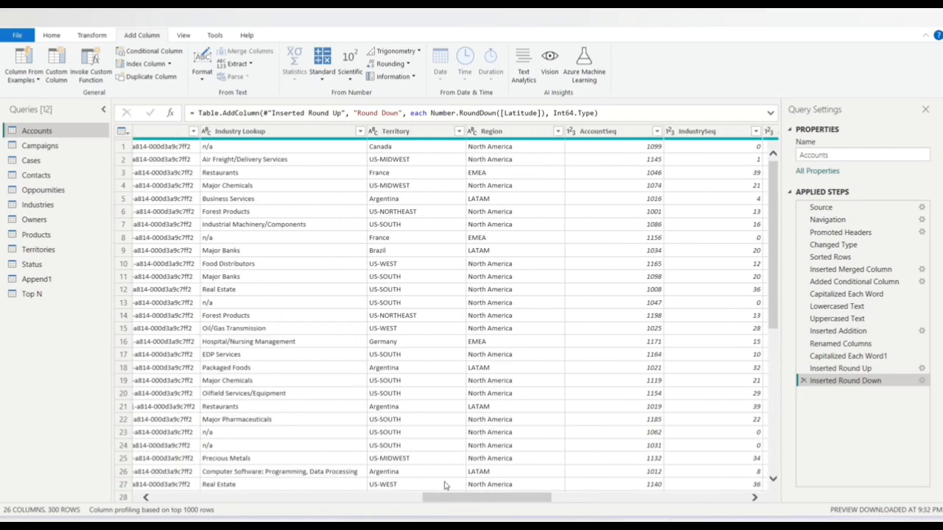
click(156, 52)
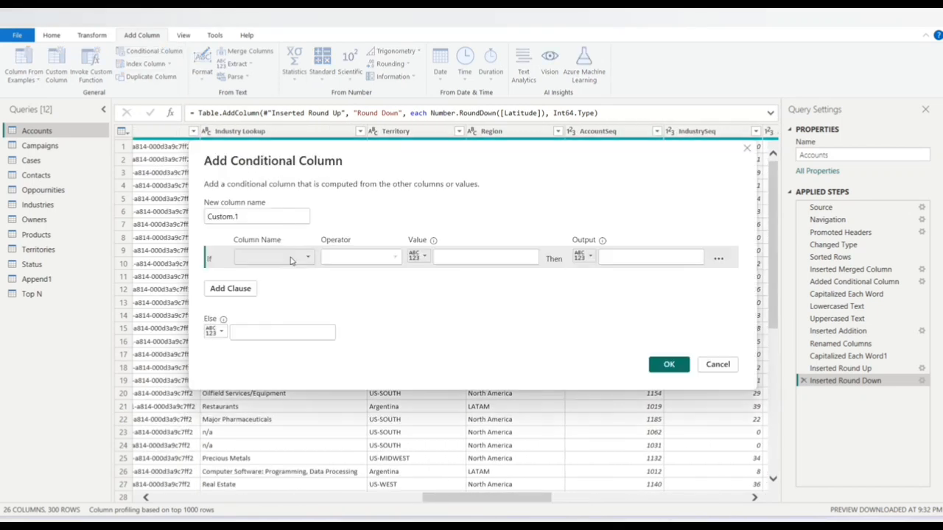
click(291, 260)
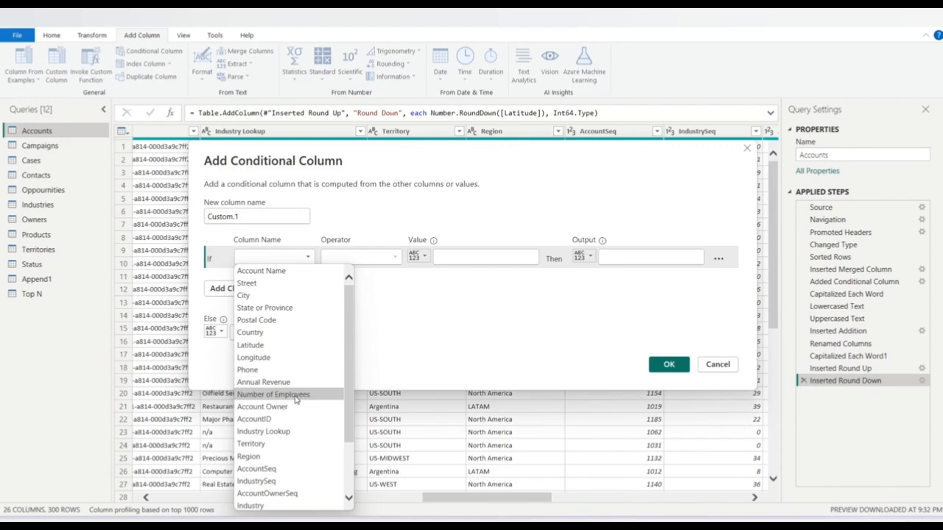
click(295, 396)
click(372, 259)
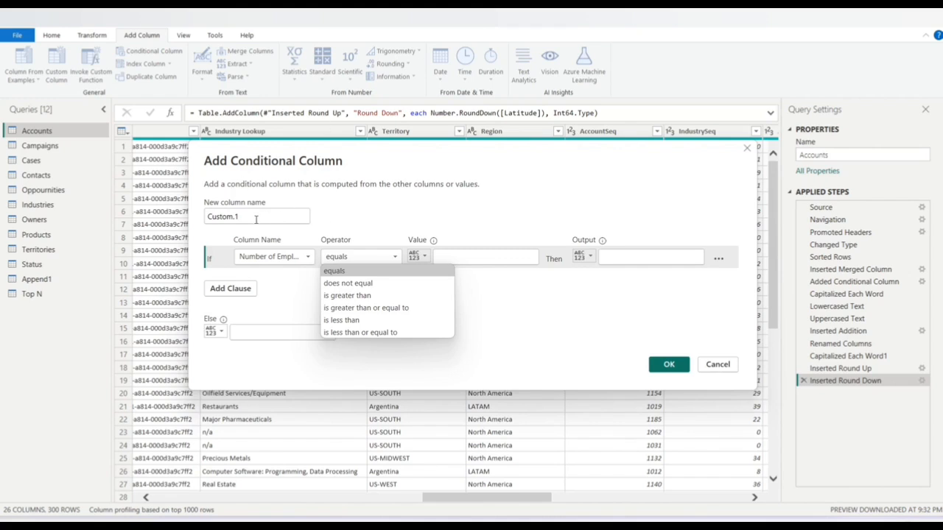
click(256, 218)
double_click(256, 221)
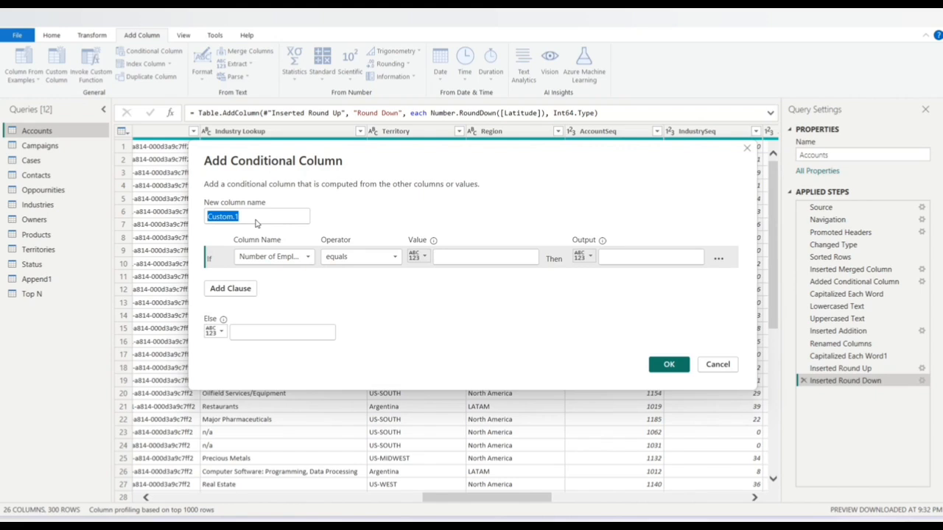
text(Employ)
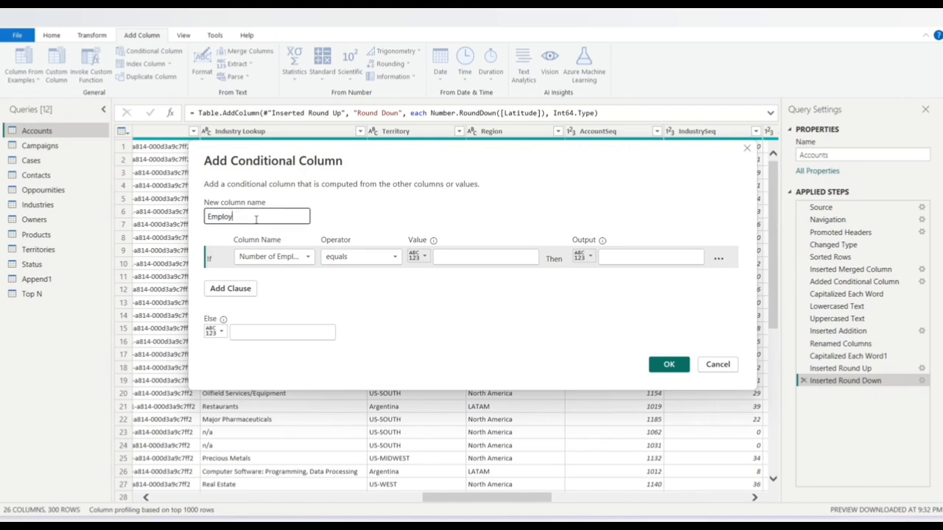
text(ess Comnd)
key(BackSpace)
key(BackSpace)
key(BackSpace)
text(rdition)
- Set the first clause to output Low when Number of Employees is less than 5000
click(347, 257)
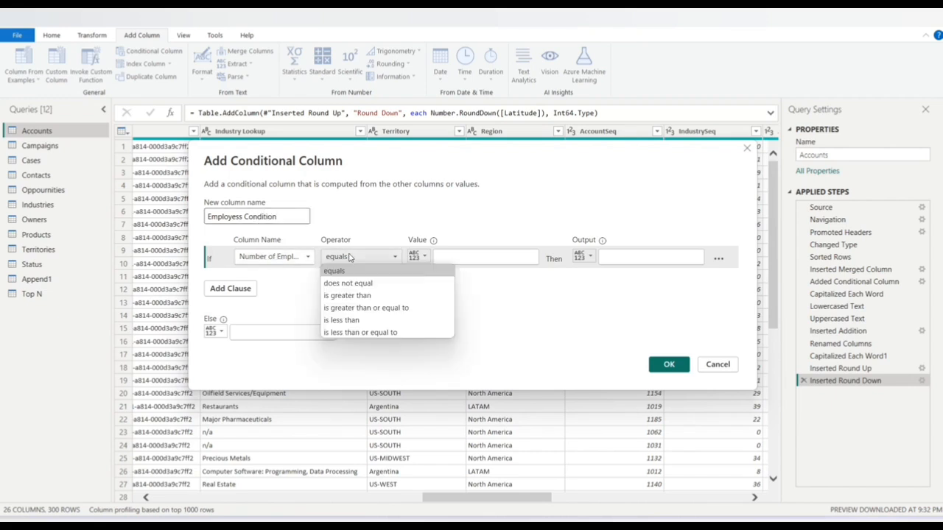
click(374, 321)
click(467, 255)
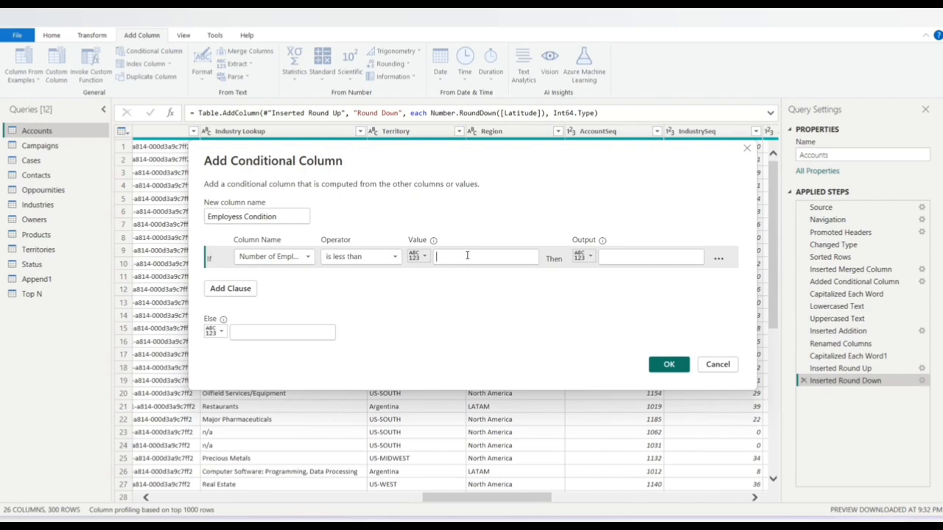
text(5000)
click(633, 256)
text(Low)
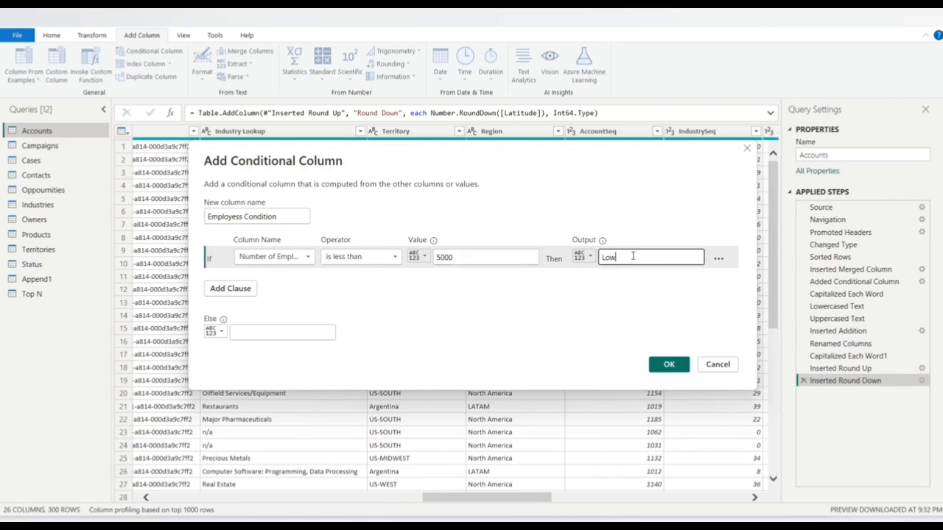
- Add an else-if clause that outputs High when Number of Employees is greater than or equal to 5000
click(237, 293)
click(286, 281)
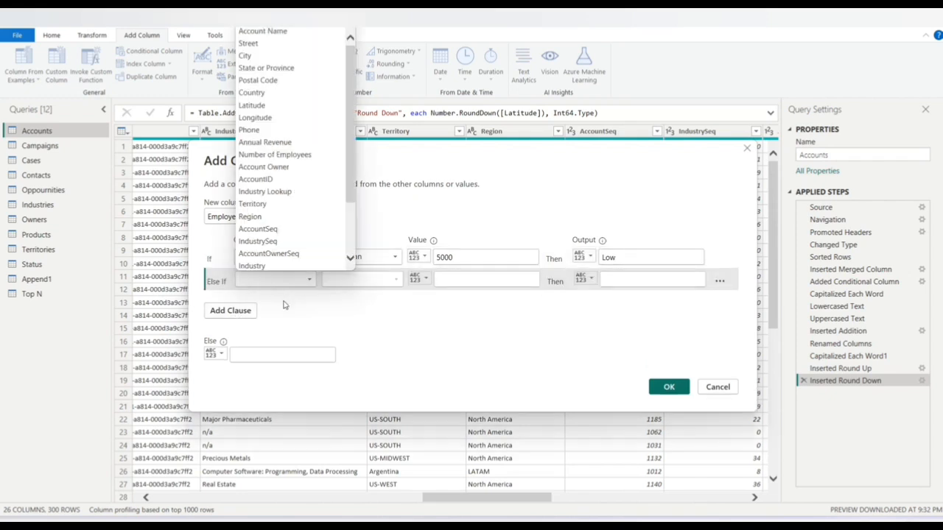
click(301, 156)
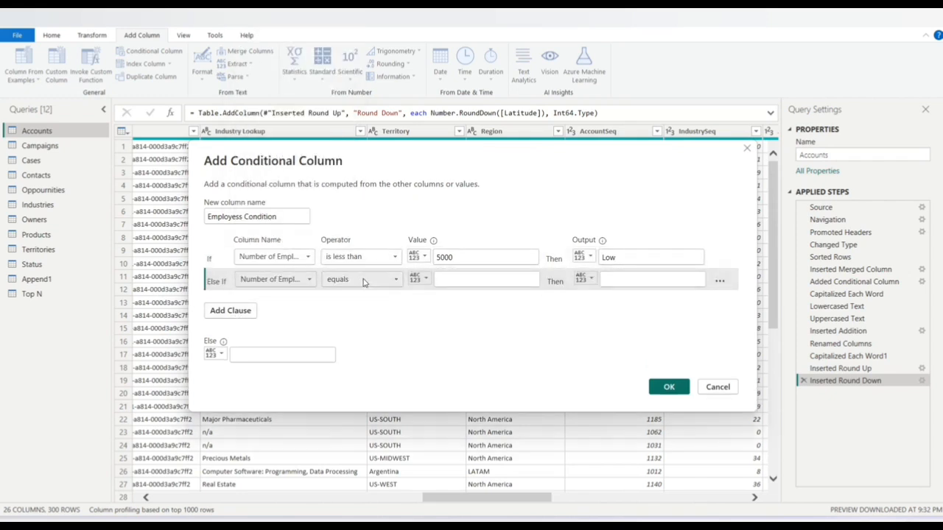
click(363, 280)
click(376, 331)
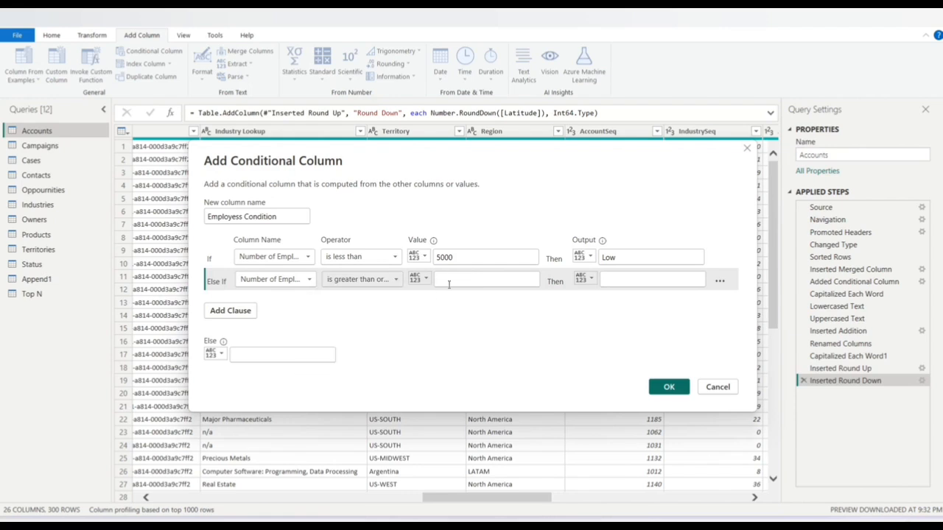
click(449, 280)
text(5000)
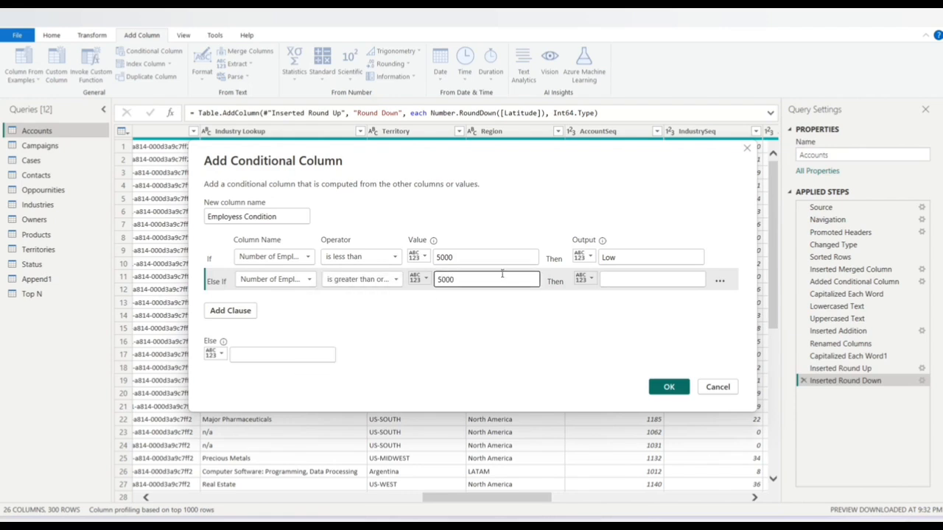
click(608, 279)
text(Hi)
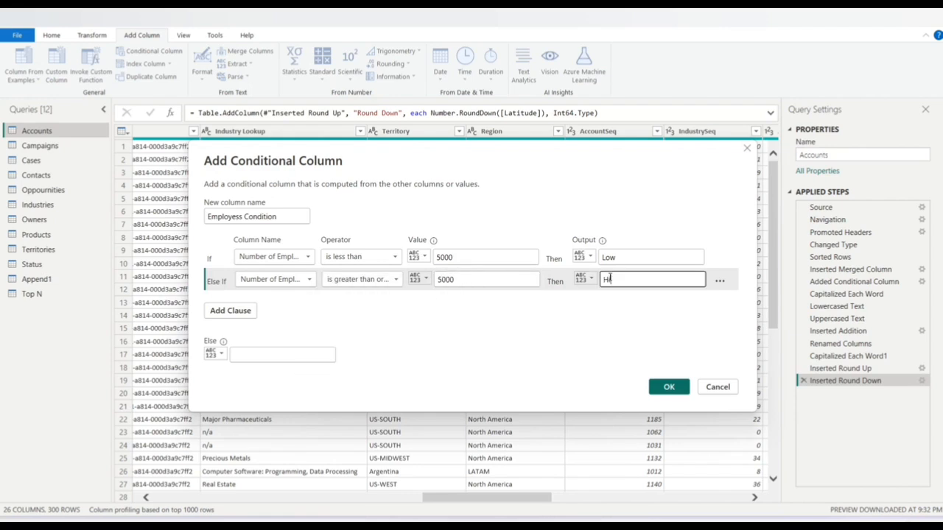
text(gh)
- Finish the conditional column with NA as the Else output and check the distinct values in Employess Condition
click(271, 355)
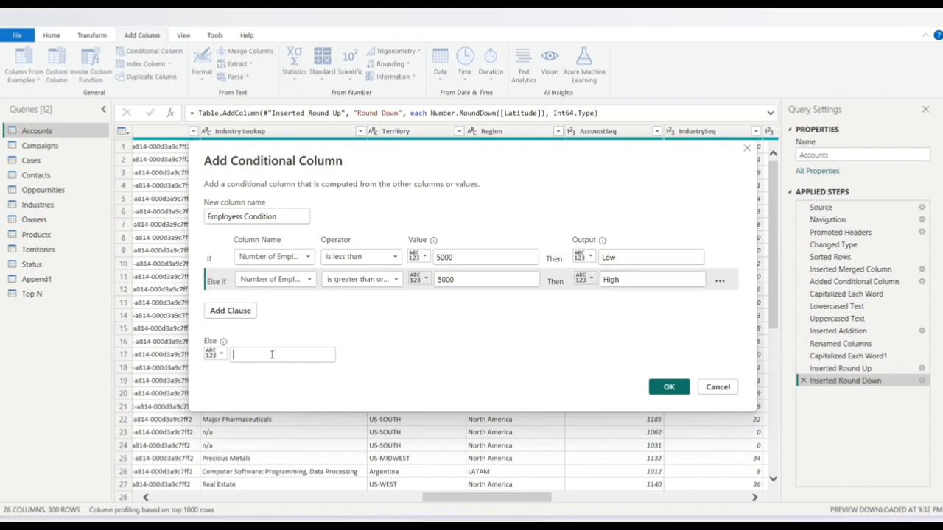
text(NA)
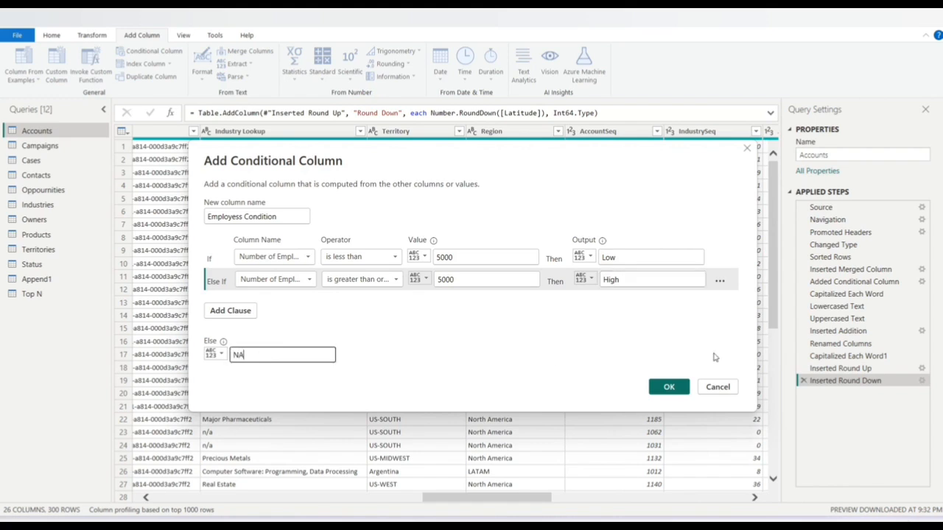
click(668, 386)
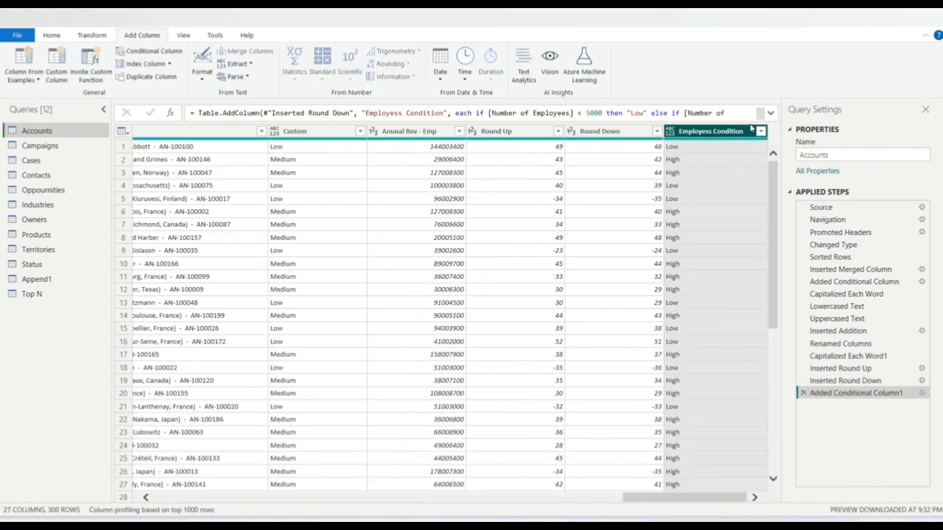
click(760, 131)
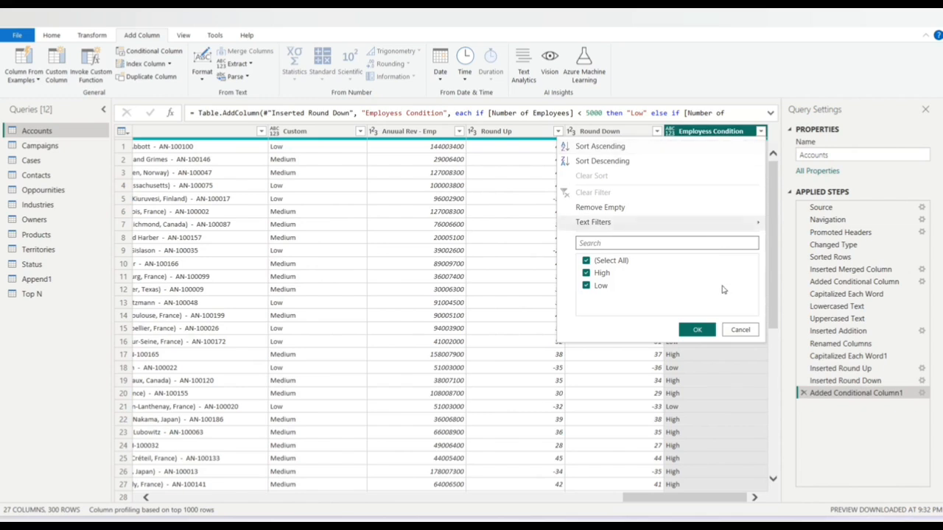
click(740, 330)
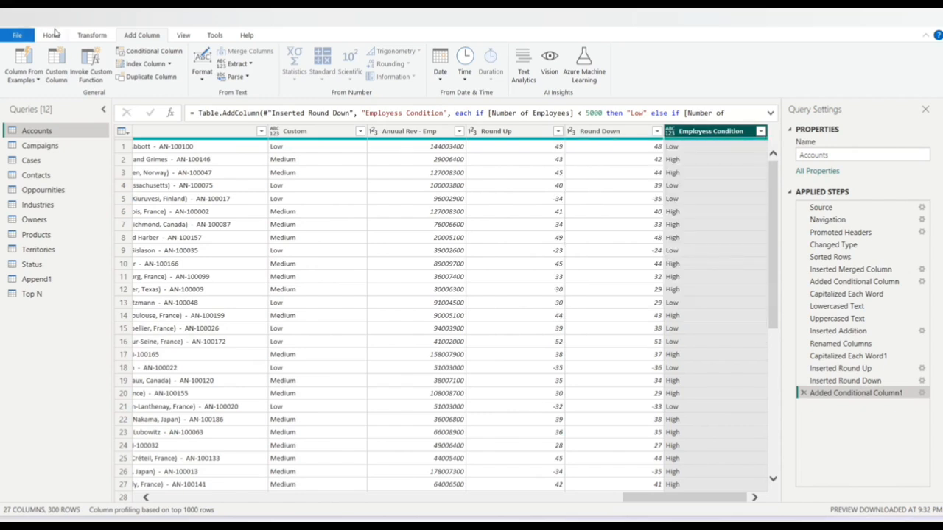
- Close and apply the pending query changes and insert a blank donut chart on report Page 8
click(52, 35)
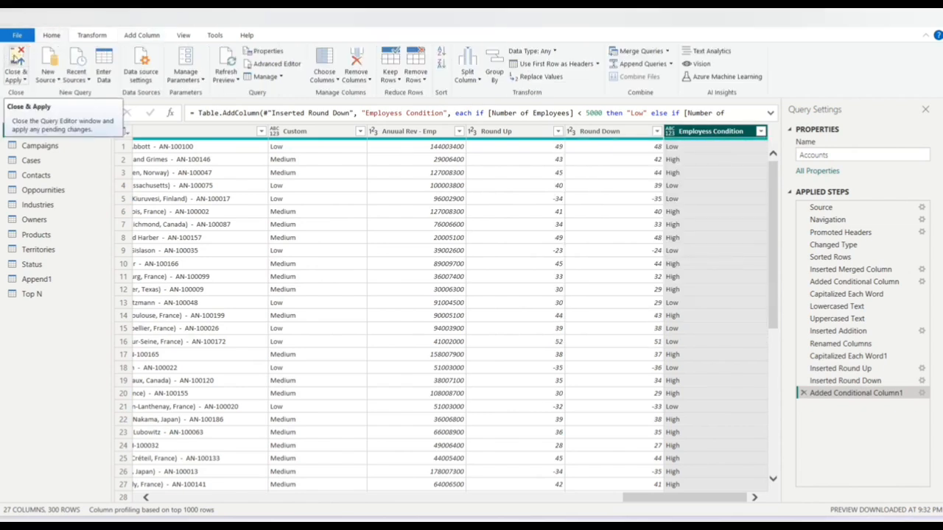
click(17, 58)
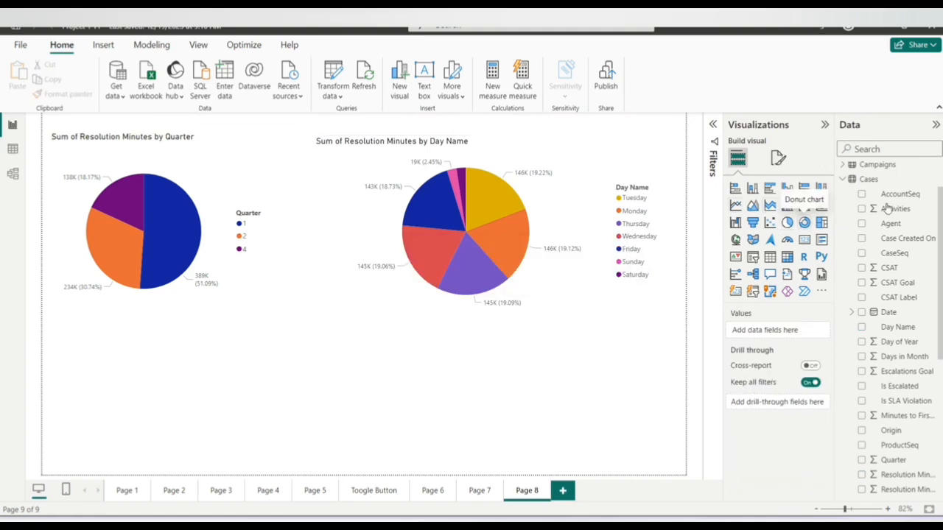
click(804, 223)
- Fill the donut chart from the Accounts table with Employess Condition as legend and the sum of Annual Revenue as values
click(844, 179)
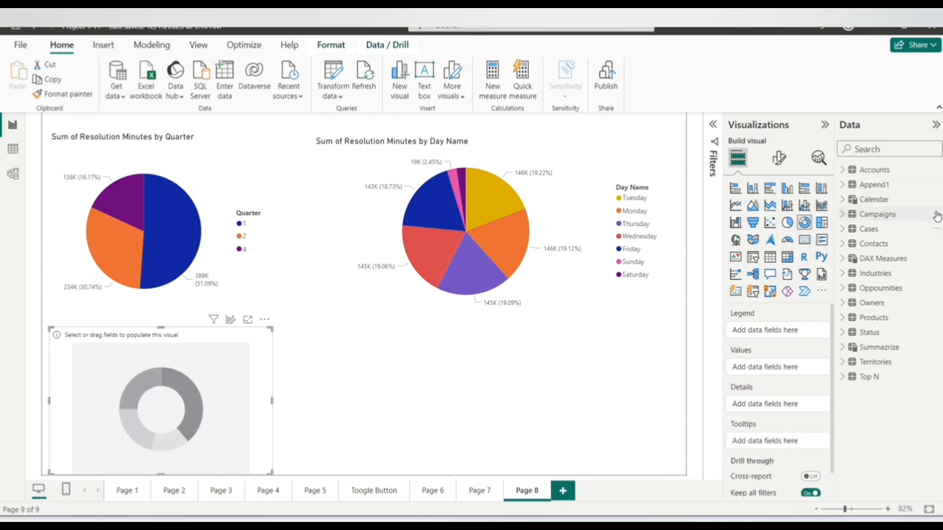
click(844, 170)
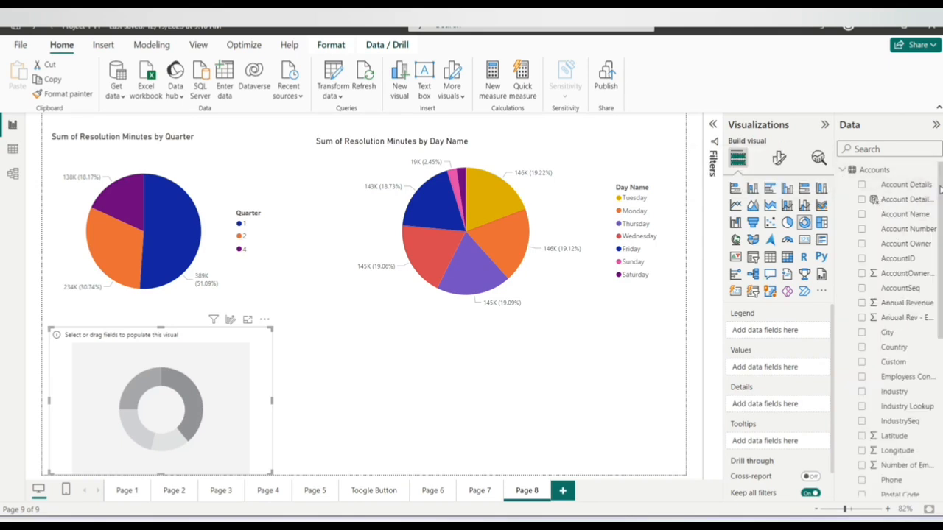
scroll(884, 258, down, 1)
scroll(906, 295, down, 3)
scroll(936, 254, up, 1)
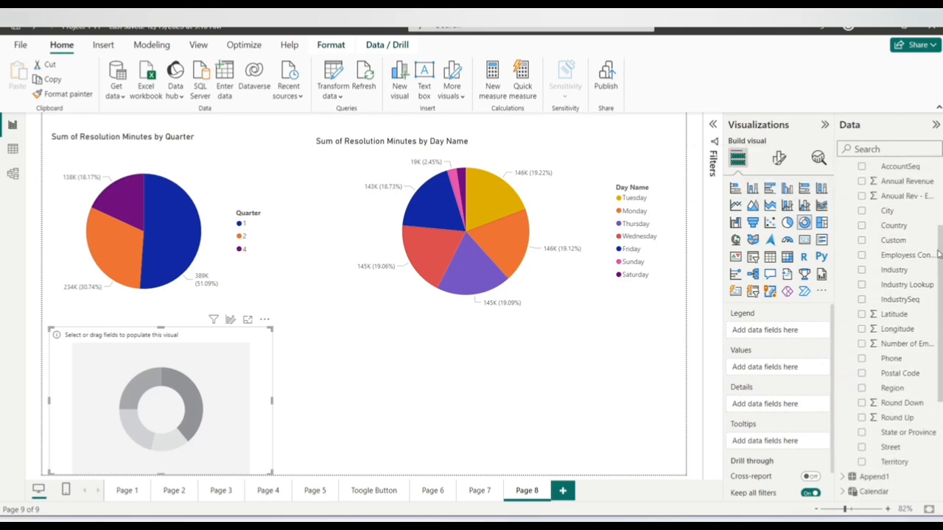
scroll(935, 250, up, 1)
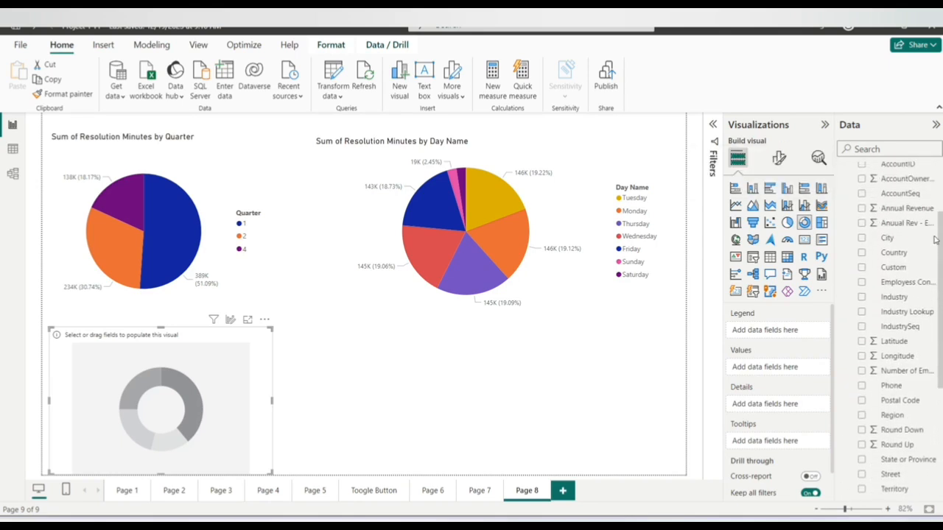
click(863, 276)
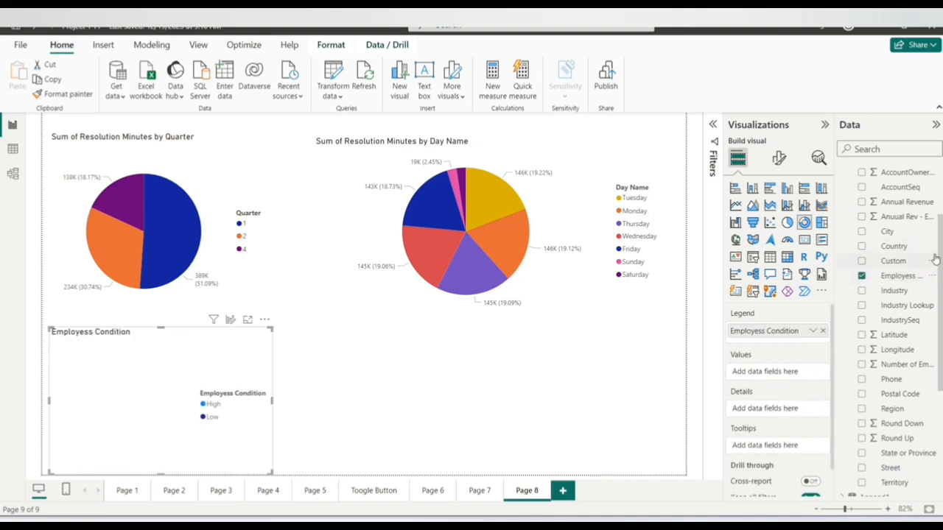
click(862, 203)
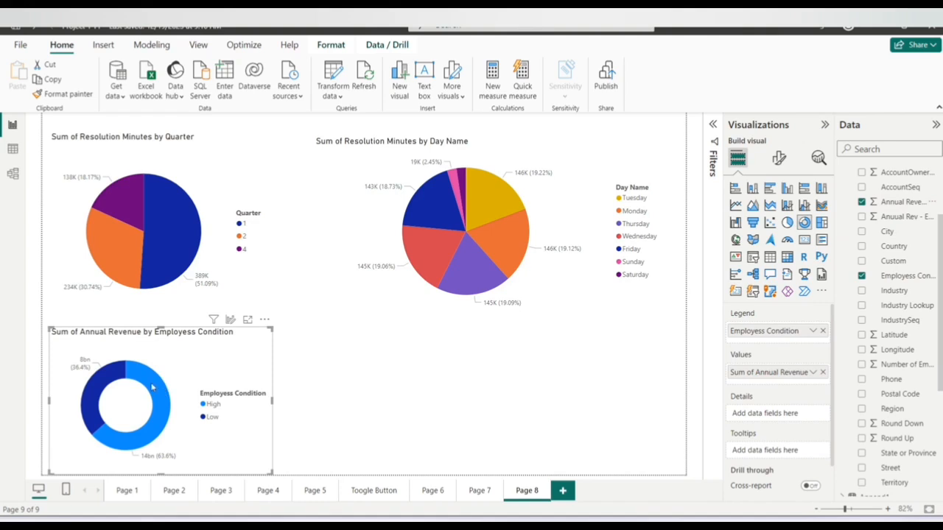
mouse_move(103, 376)
mouse_move(160, 386)
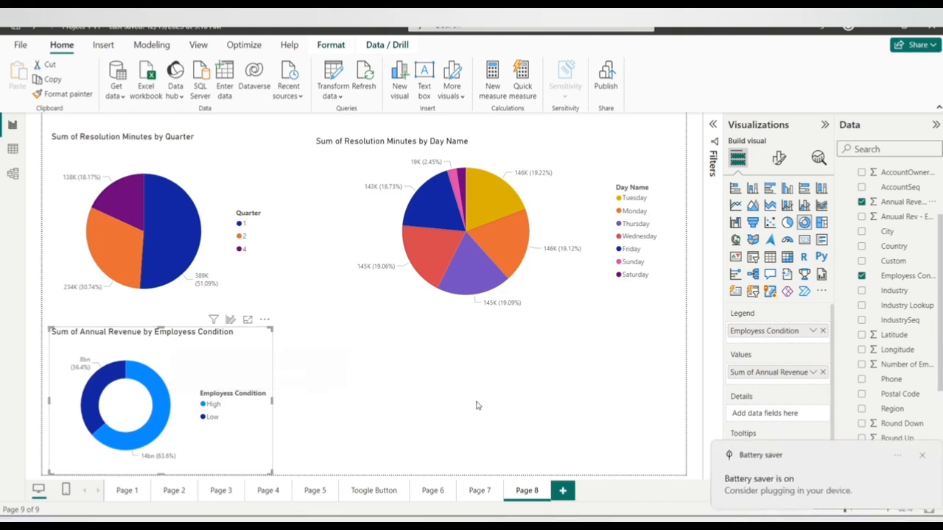
click(608, 411)
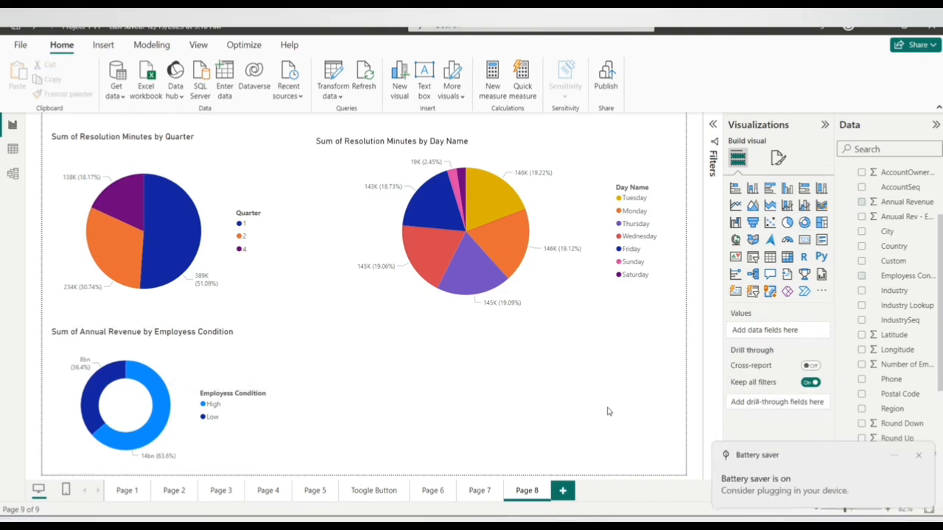
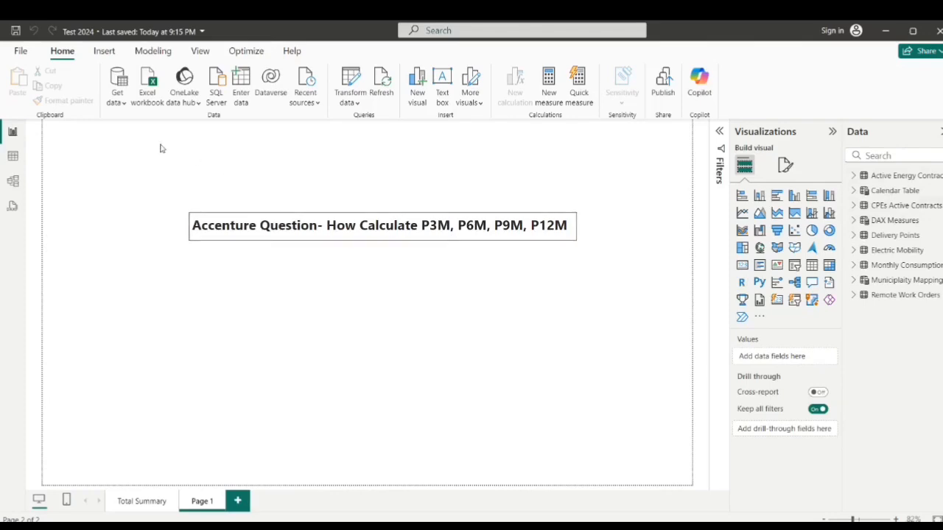
- Examine the Monthly Consumption Fact table in the Test 2024 file, including the values in its Active Energy (kWh) column
click(12, 156)
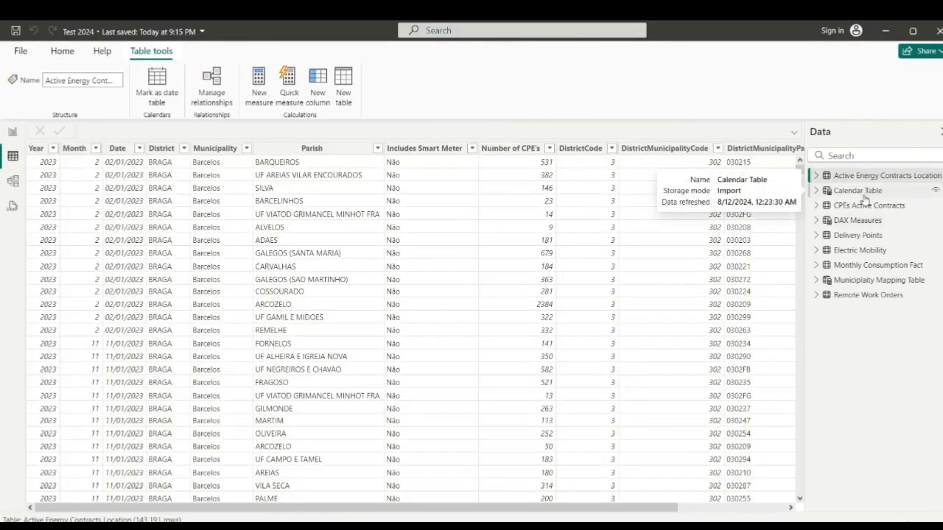
click(864, 267)
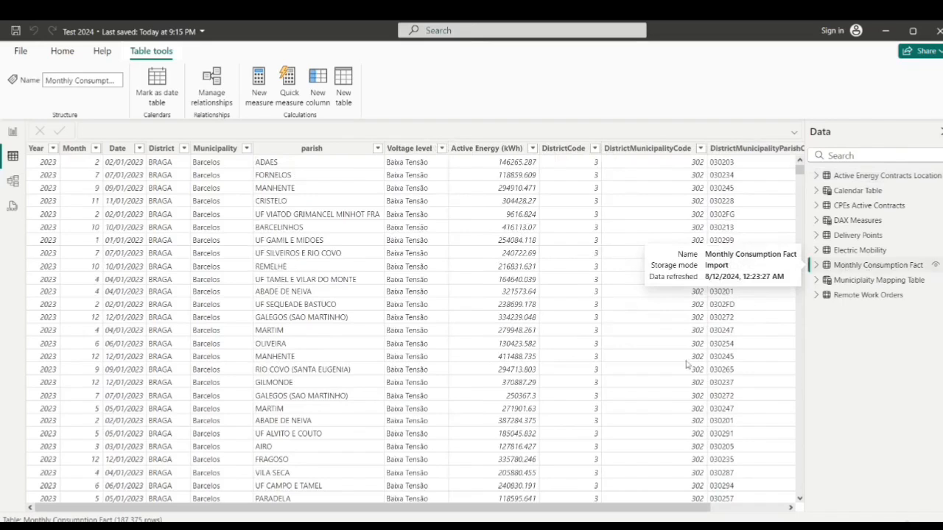
mouse_move(572, 510)
mouse_down()
mouse_move(650, 510)
mouse_move(567, 510)
mouse_up()
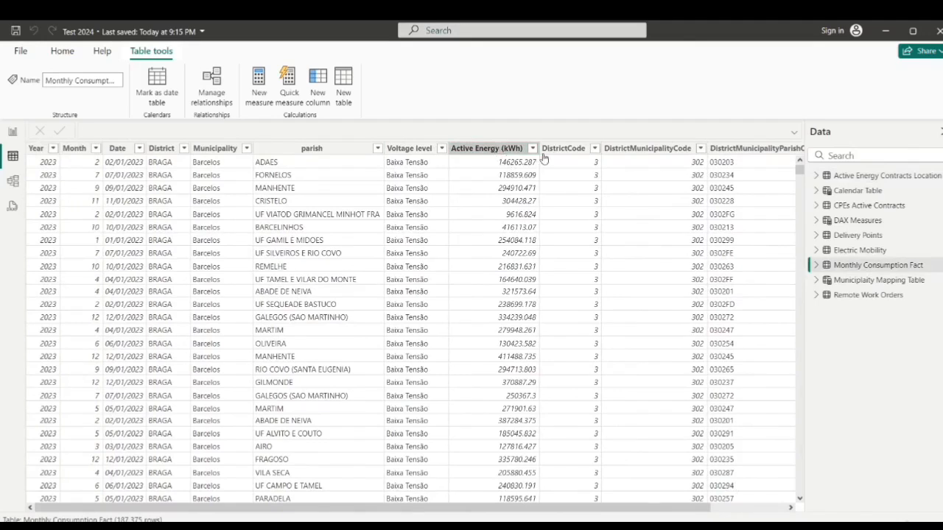
click(499, 149)
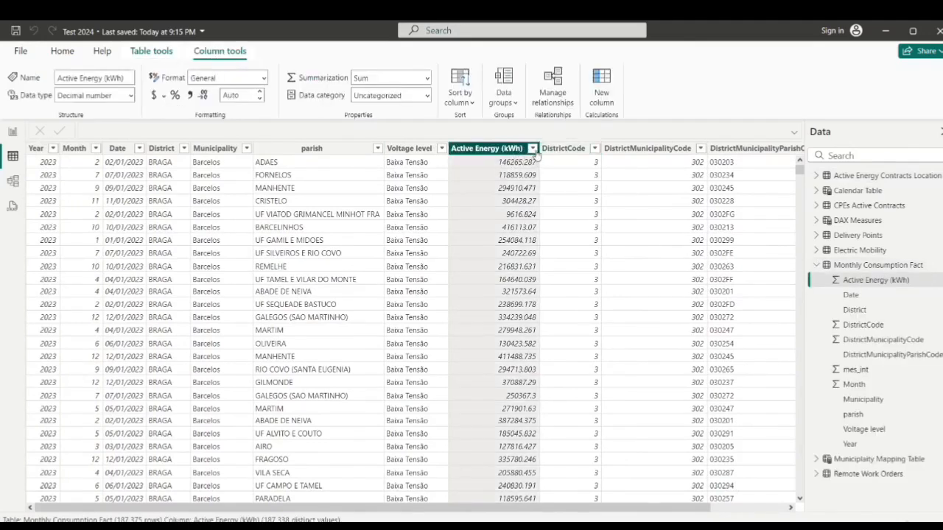
click(531, 148)
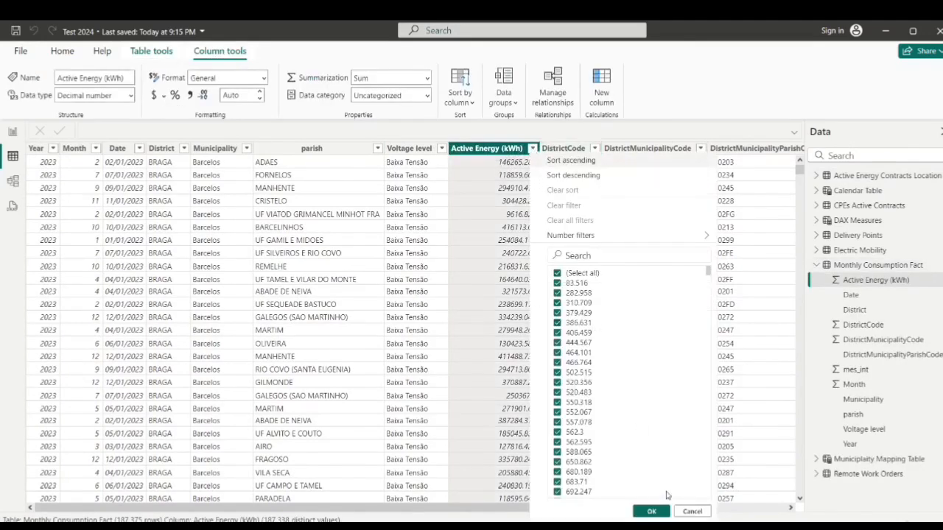
click(692, 511)
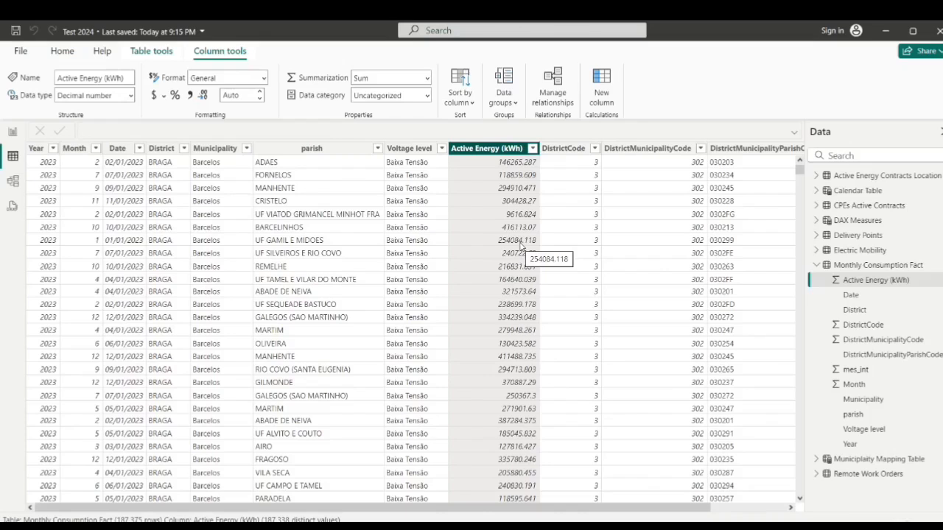
click(817, 265)
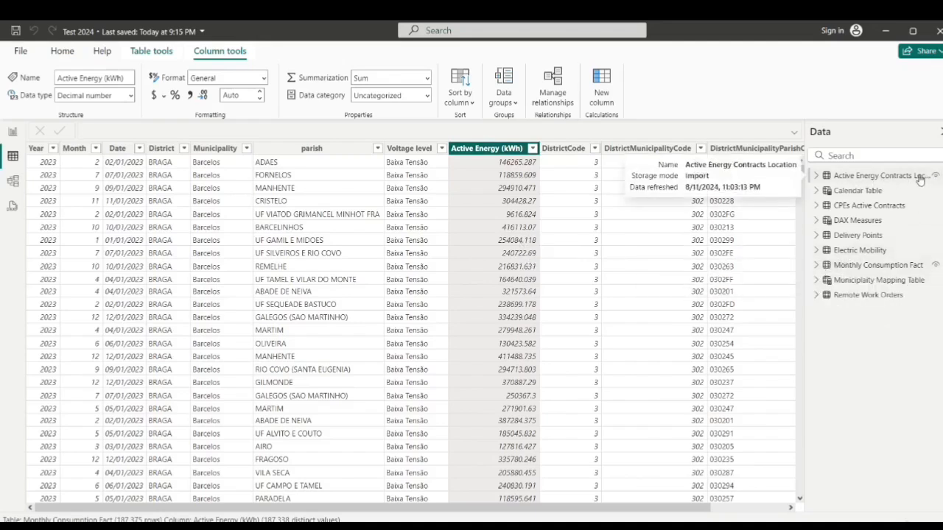
mouse_move(884, 212)
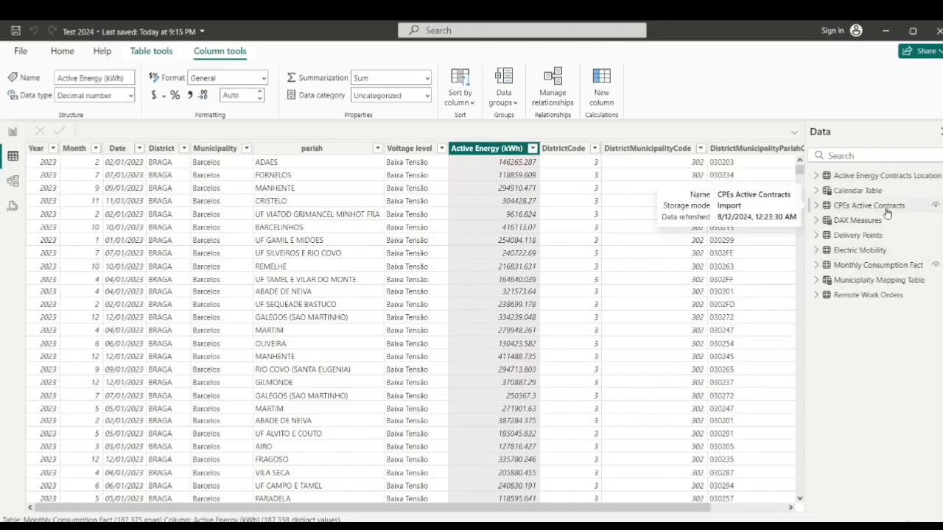
- Return to the report, widen the Data pane, and start a measure named Past 3 Months with CALCULATE in the DAX Measures table
click(13, 131)
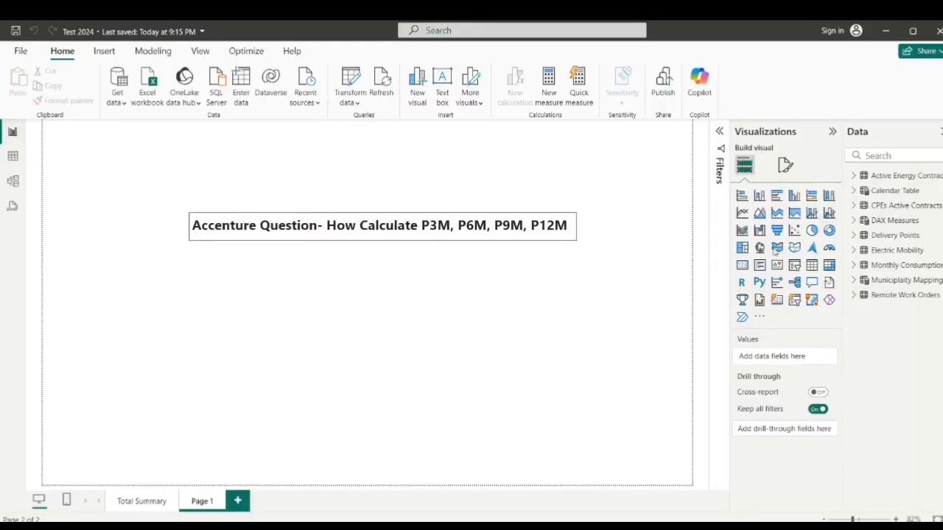
click(854, 220)
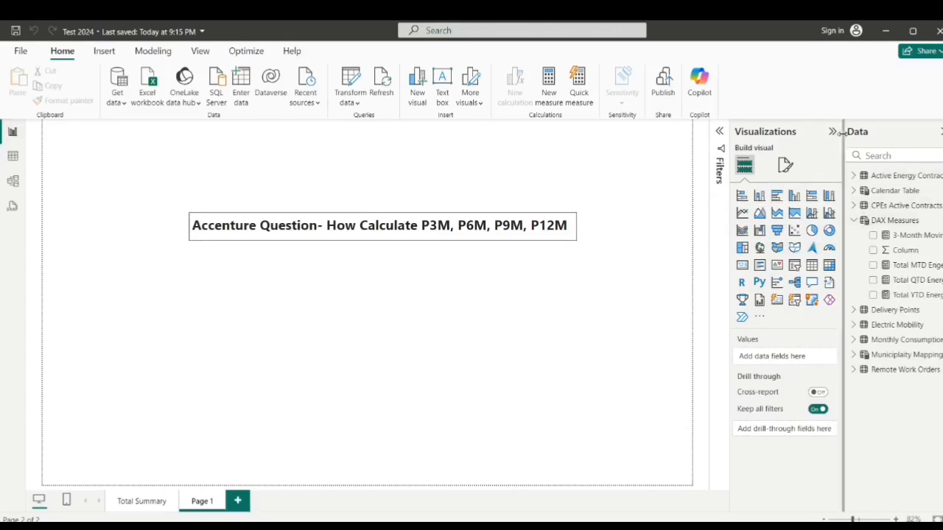
drag(844, 137, 789, 139)
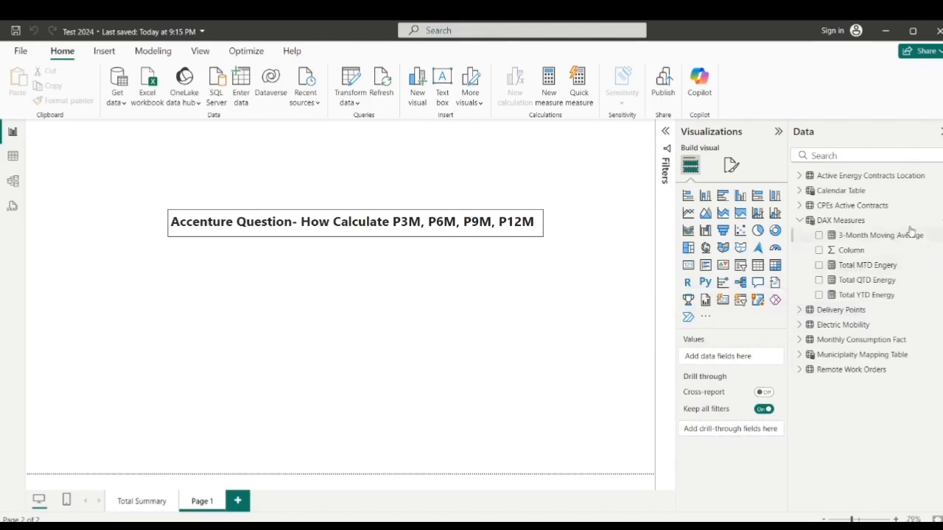
click(941, 220)
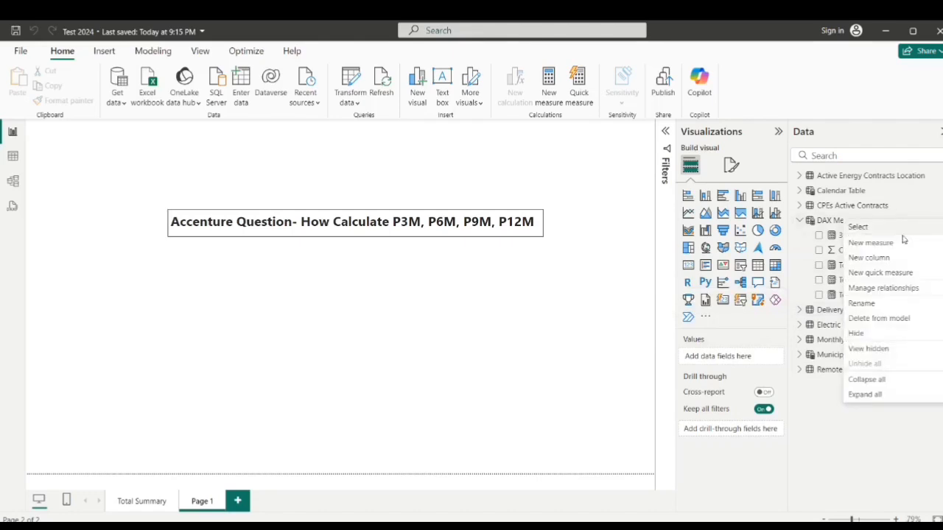
key(Escape)
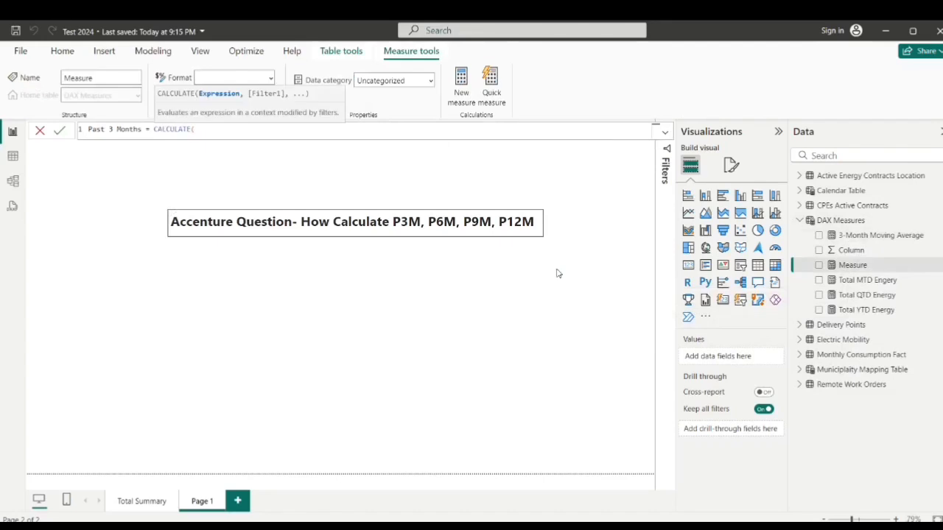
- Enter a SUM over the active energy column as the CALCULATE expression of the Past 3 Months measure
text(sum()
key(BackSpace)
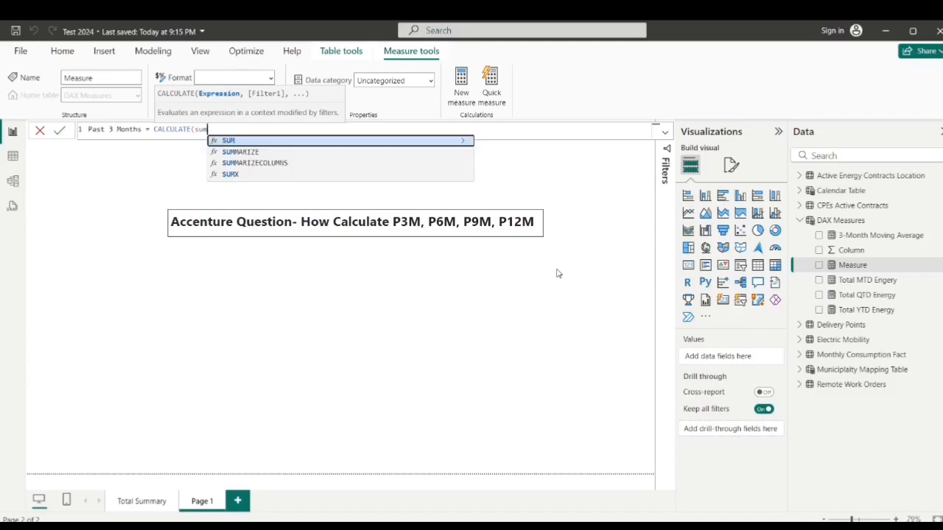
text((active en)
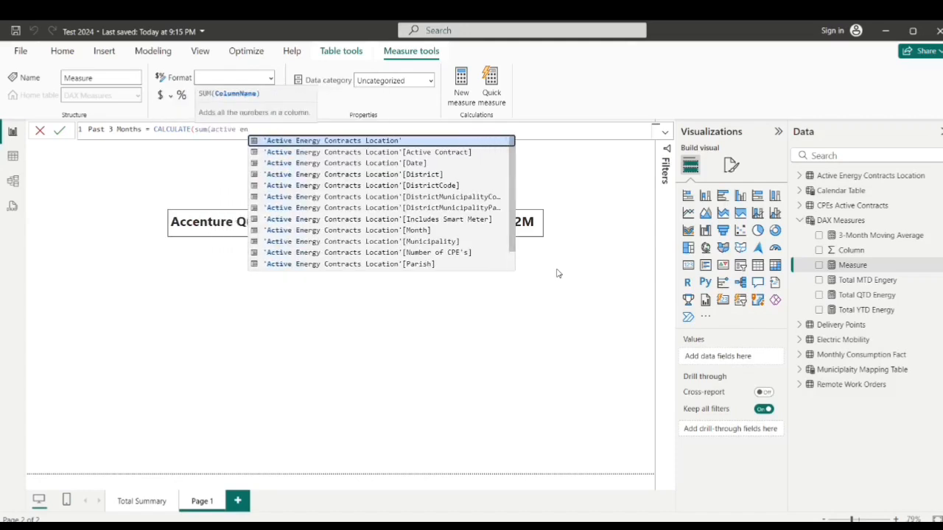
- Use 'Monthly Consumption Fact'[Active Energy (kWh)] as the summed column in the Past 3 Months measure and close the SUM function
key(Up)
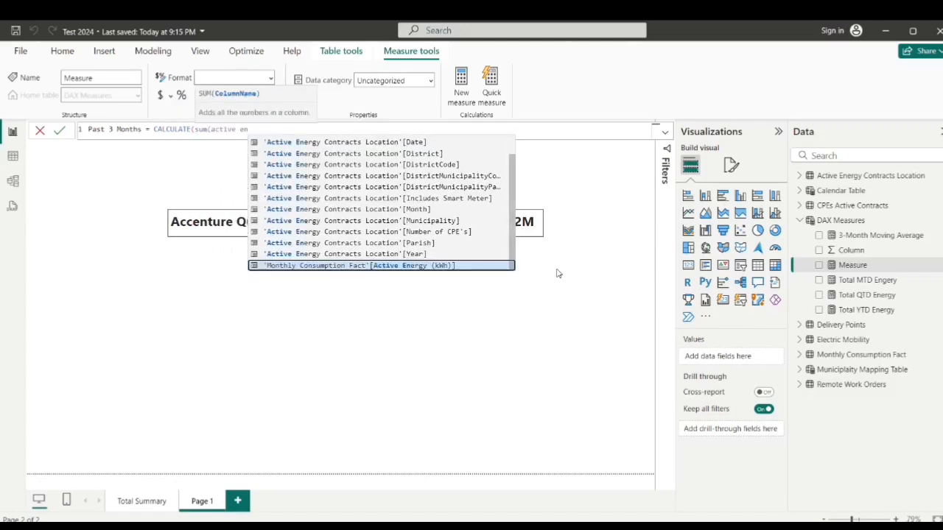
click(383, 267)
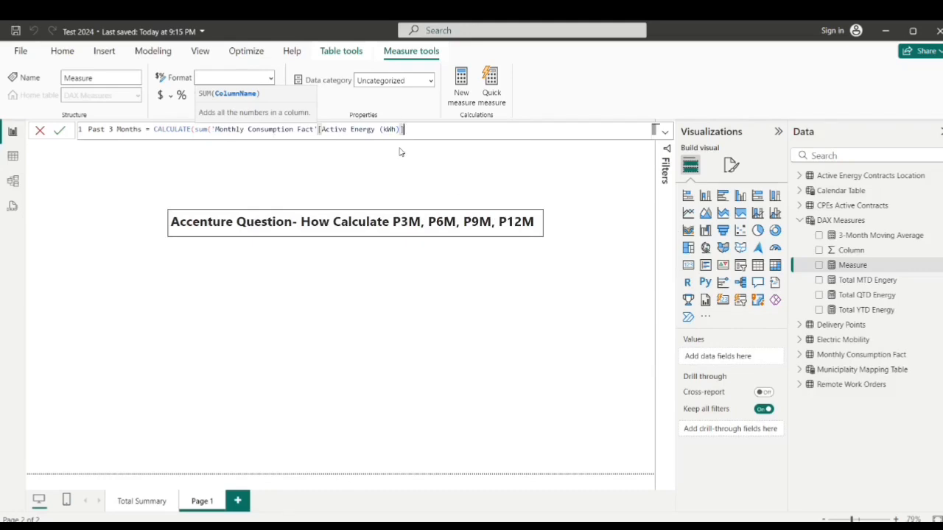
text())
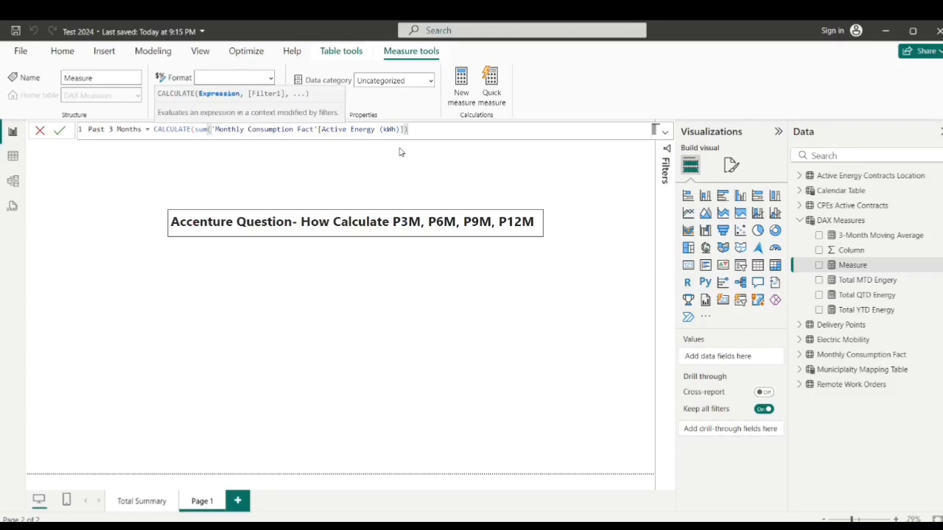
- Add a DATESINPERIOD filter to the CALCULATE expression with 'Calendar Table'[Date] as its dates column
text(, dates)
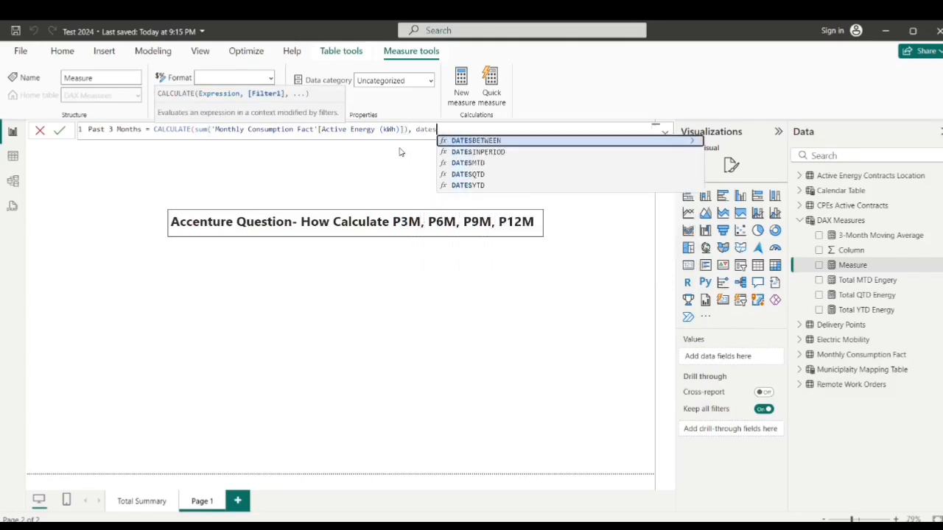
key(Down)
key(Tab)
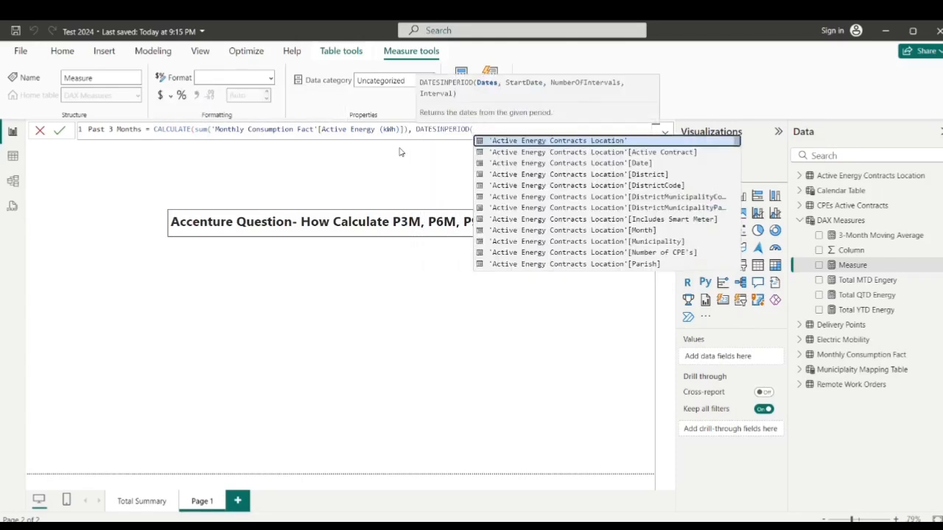
text(date)
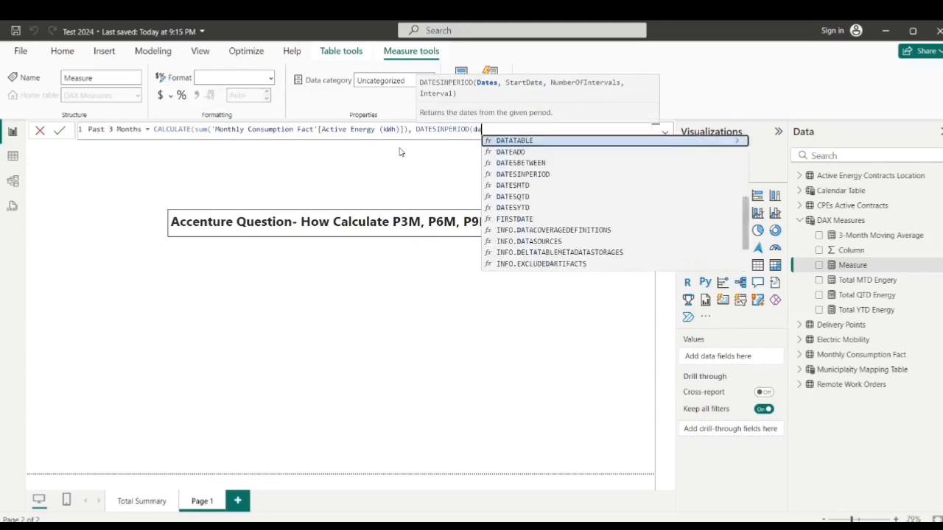
key(Up)
key(Up)
key(Up)
key(Up)
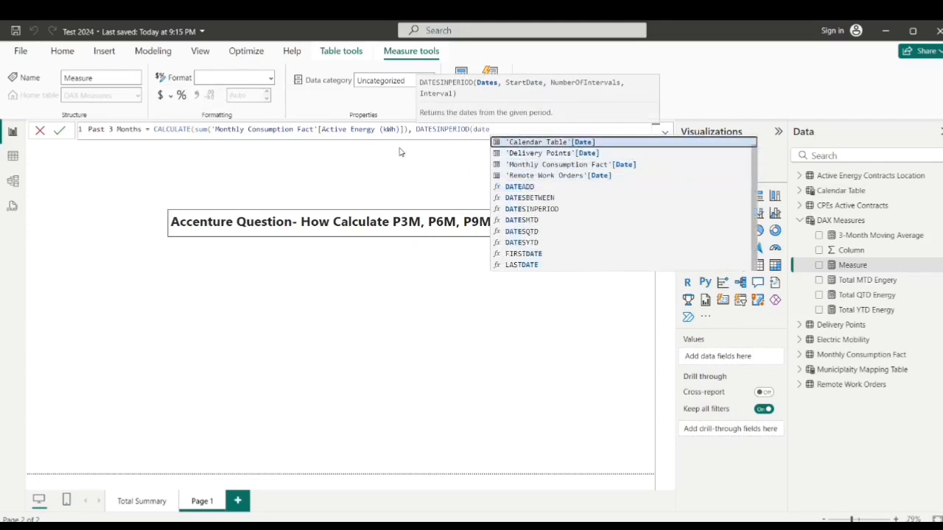
click(572, 144)
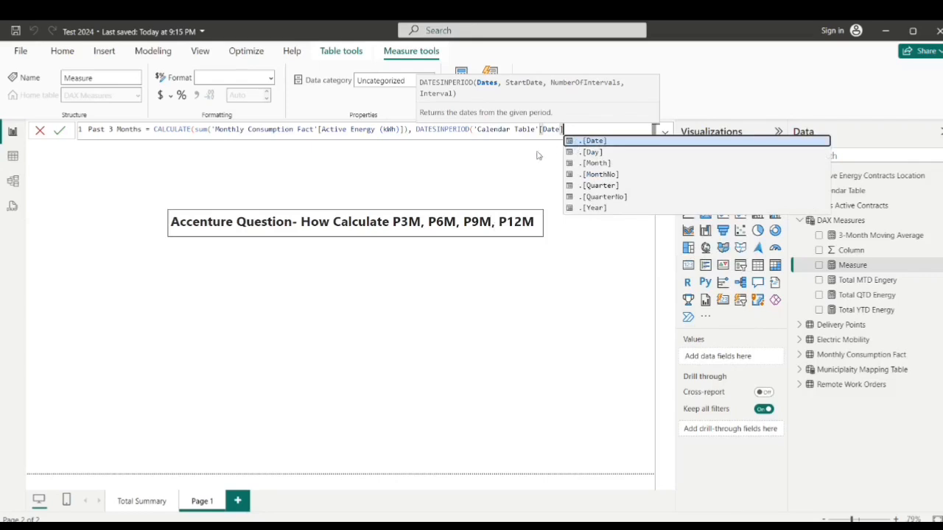
- Set the start date of DATESINPERIOD to LASTDATE of 'Calendar Table'[Date]
text(, last)
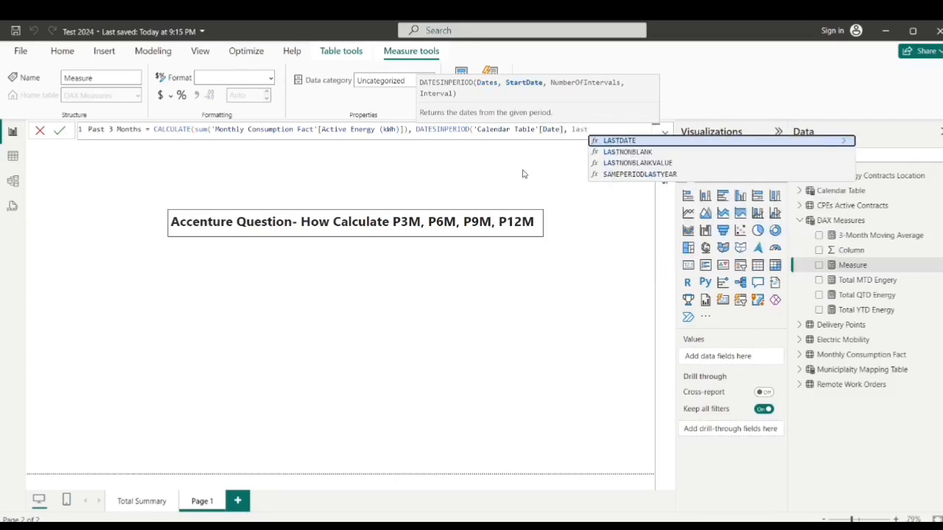
key(Tab)
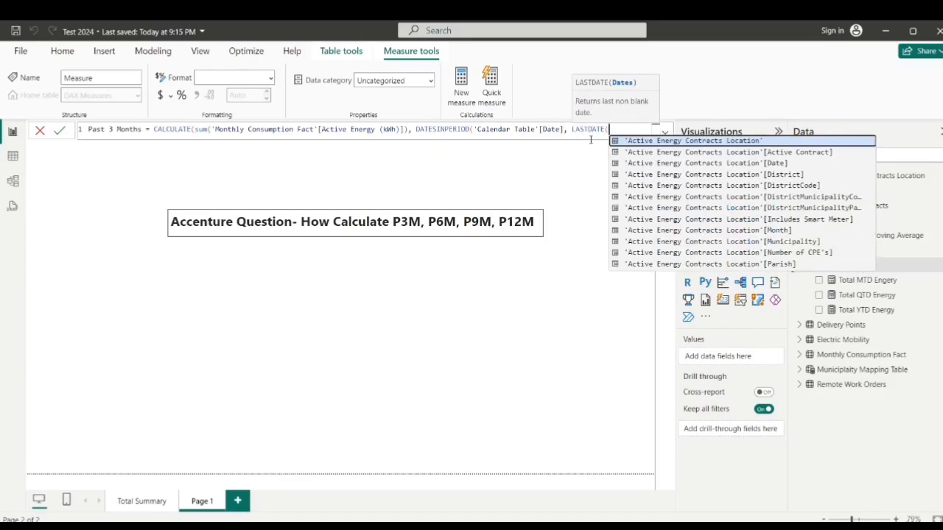
text(date)
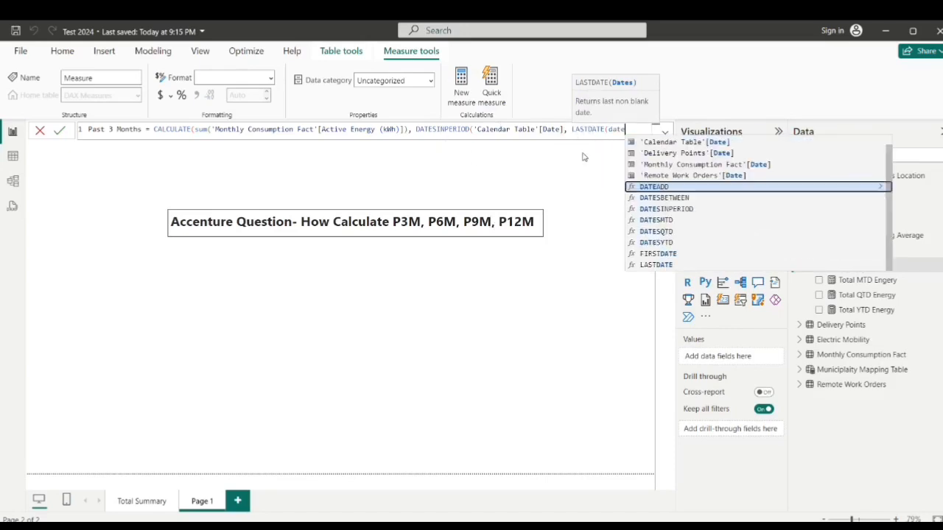
key(Up)
key(Up)
key(Up)
key(Up)
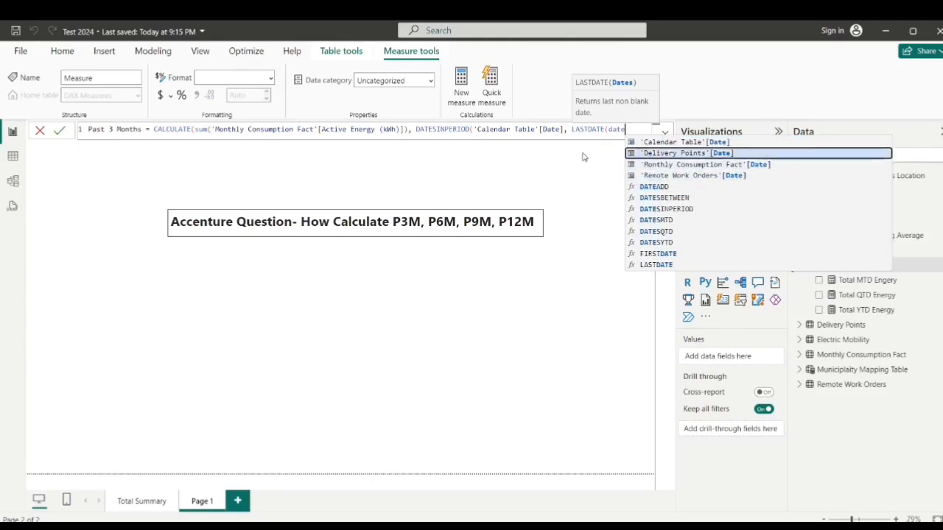
key(Tab)
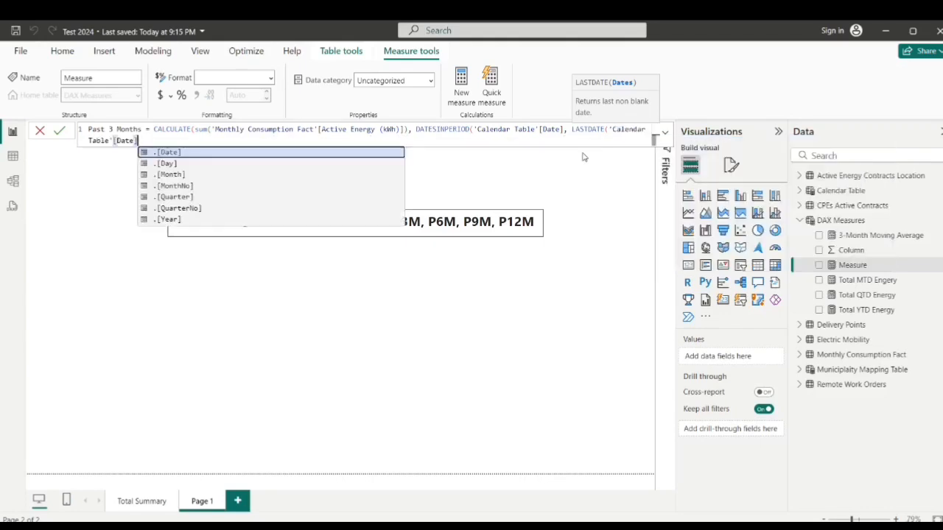
- Close LASTDATE, finish DATESINPERIOD with -3 intervals of month, append a division by 3 and commit the formula
text(),-3)
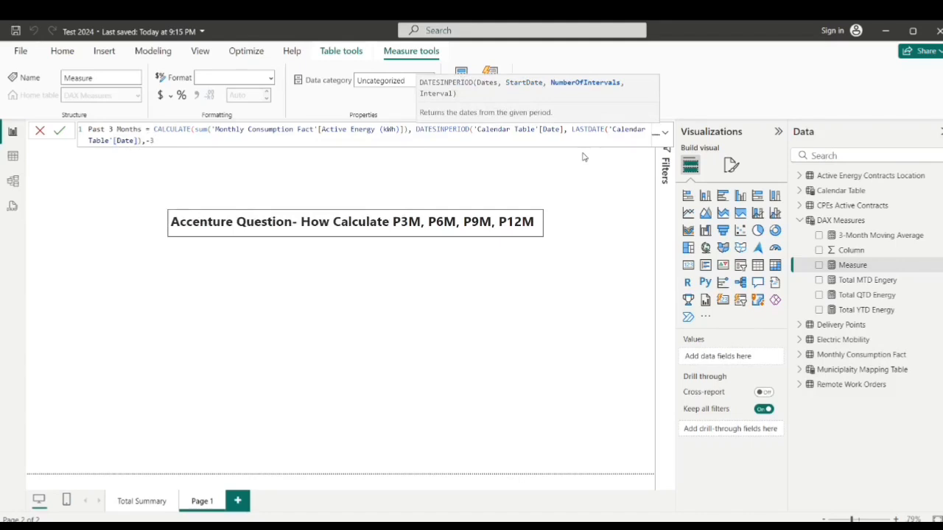
text(,month)
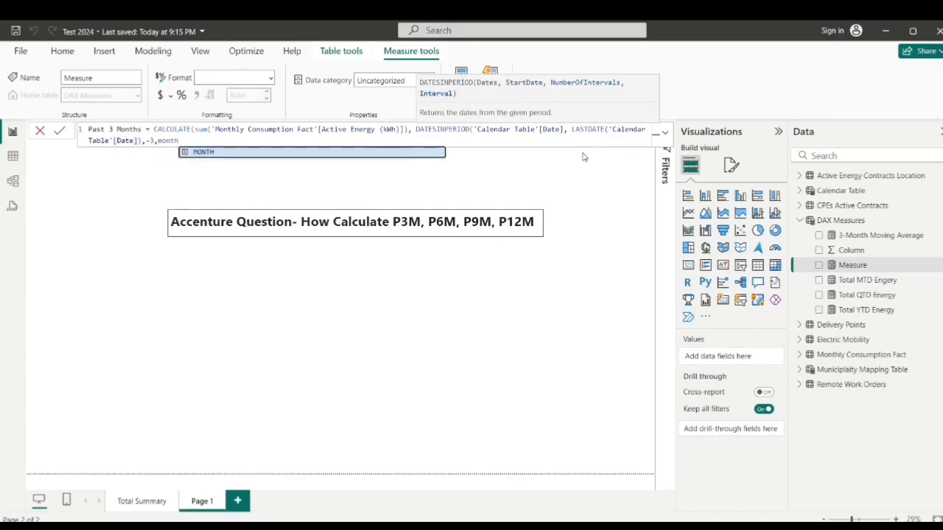
text())
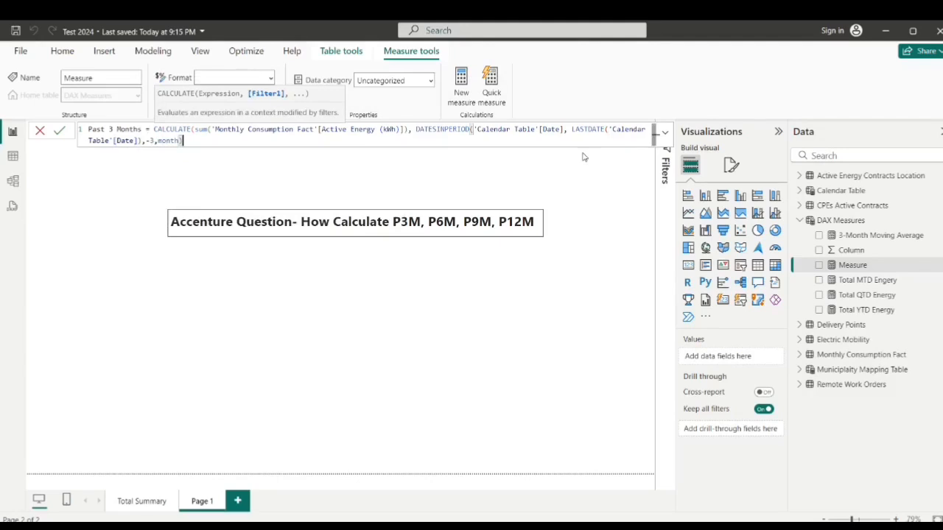
text(/3)
key(Return)
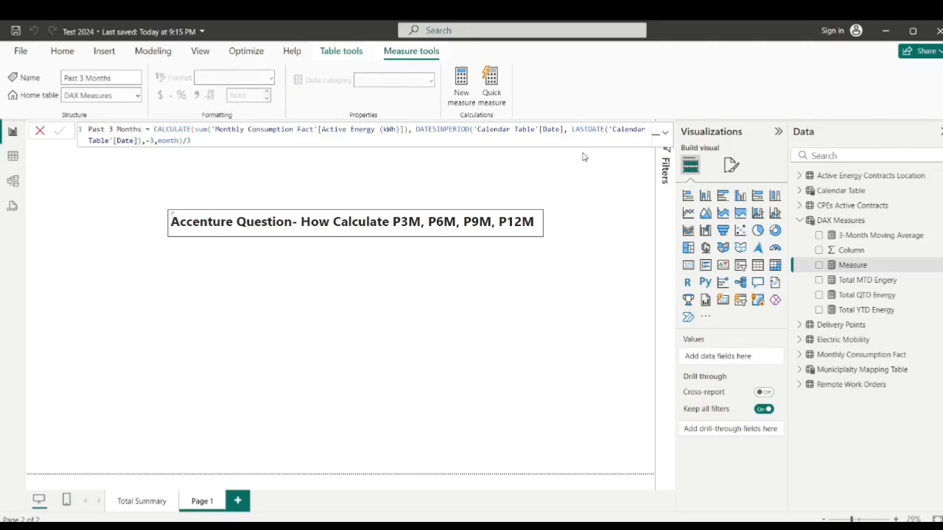
- Move the closing parenthesis of CALCULATE in front of /3 and commit the Past 3 Months measure
click(182, 140)
text())
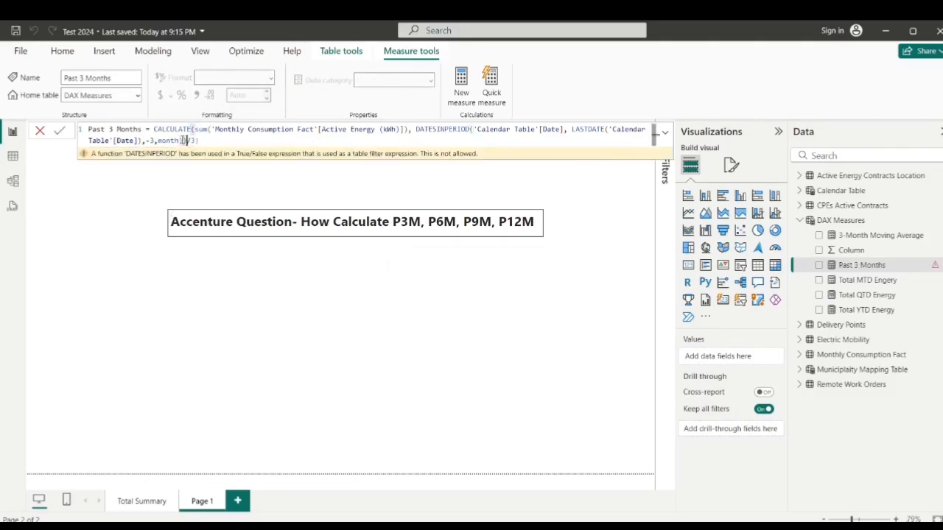
click(204, 140)
key(BackSpace)
key(Return)
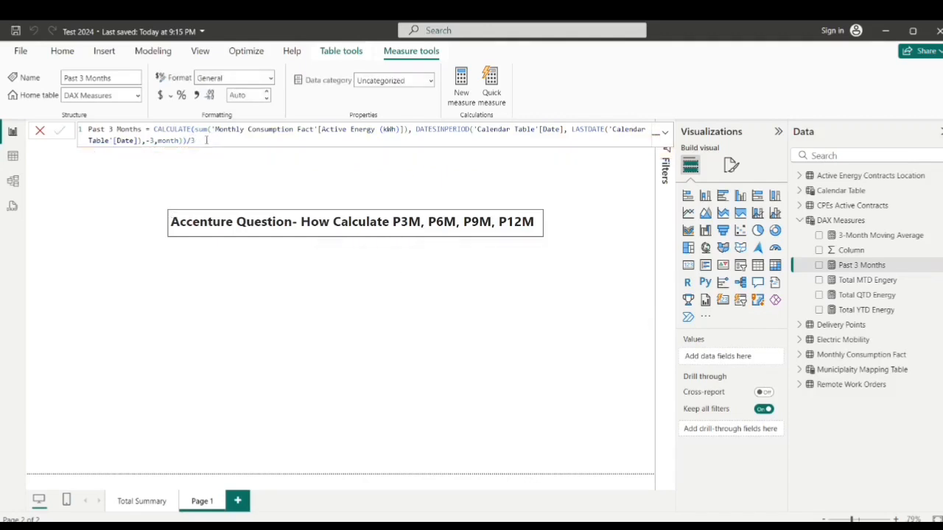
- Add a card showing the Past 3 Months measure, place it below the heading near the page's left edge and narrow it
click(95, 304)
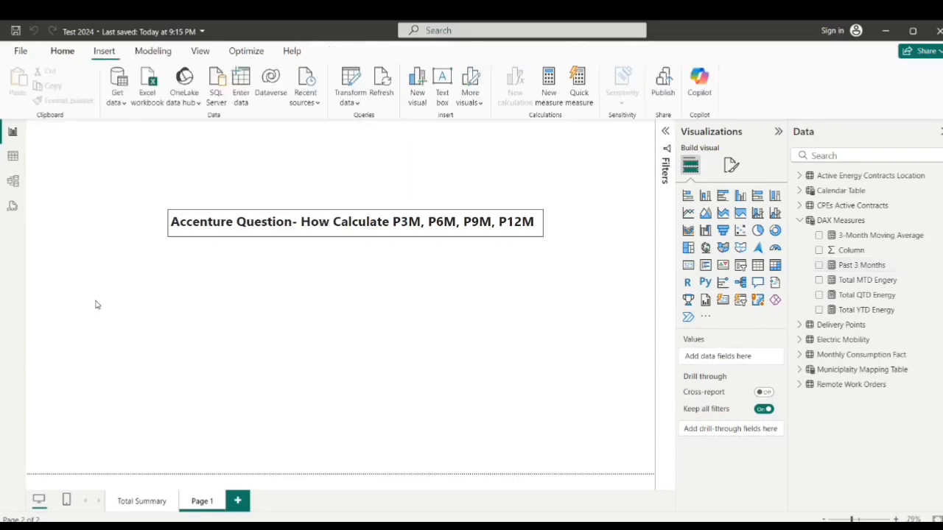
click(688, 265)
click(819, 265)
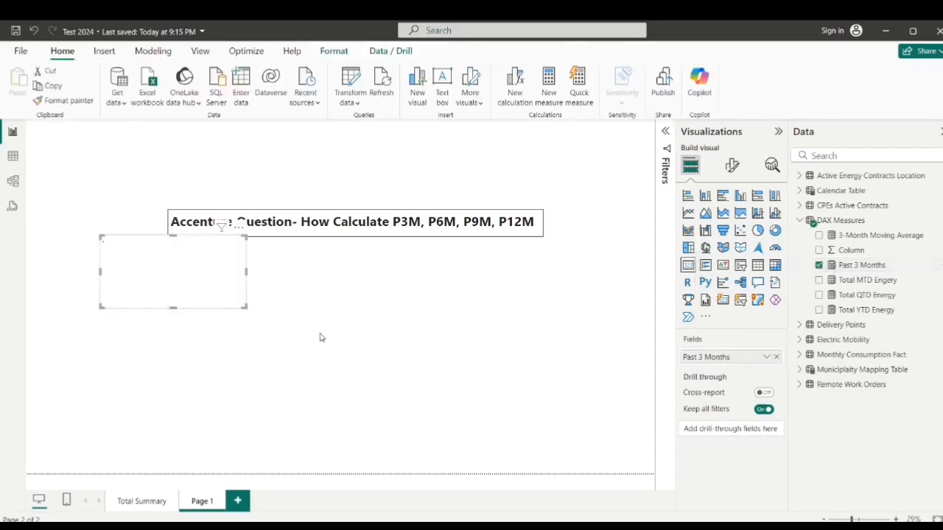
drag(165, 288, 111, 315)
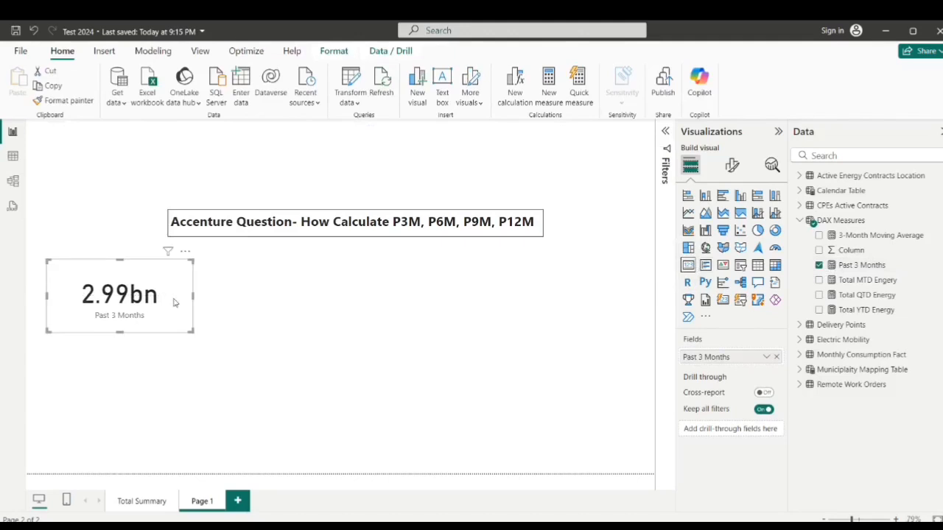
drag(190, 294, 162, 295)
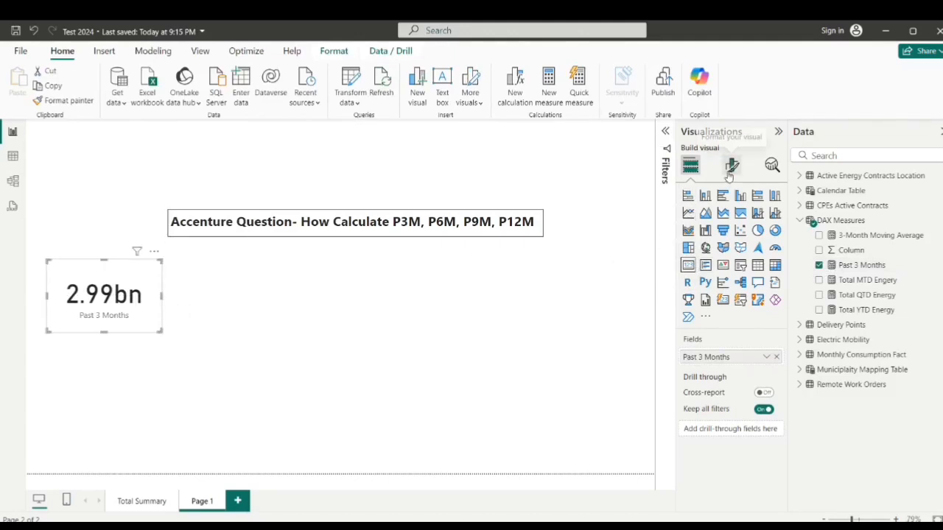
- Turn on the visual border for the Past 3 Months card
click(732, 165)
click(730, 225)
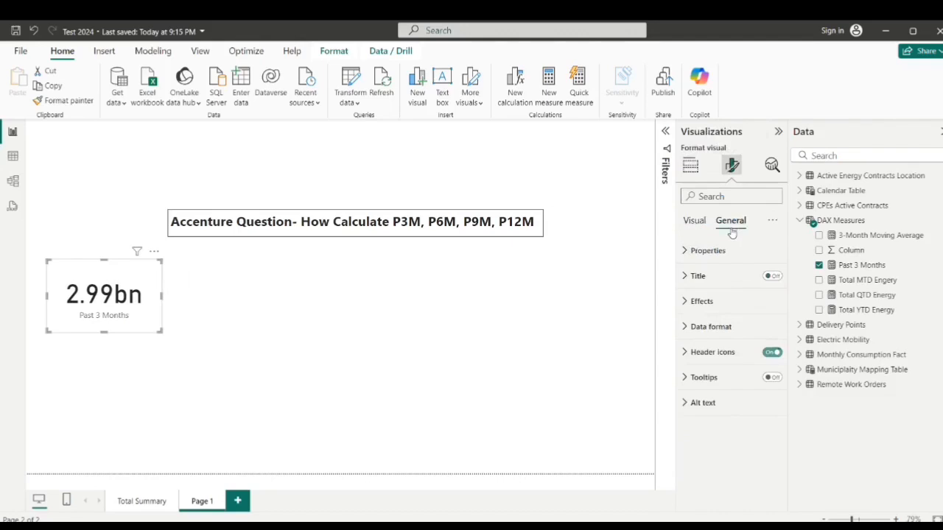
click(711, 308)
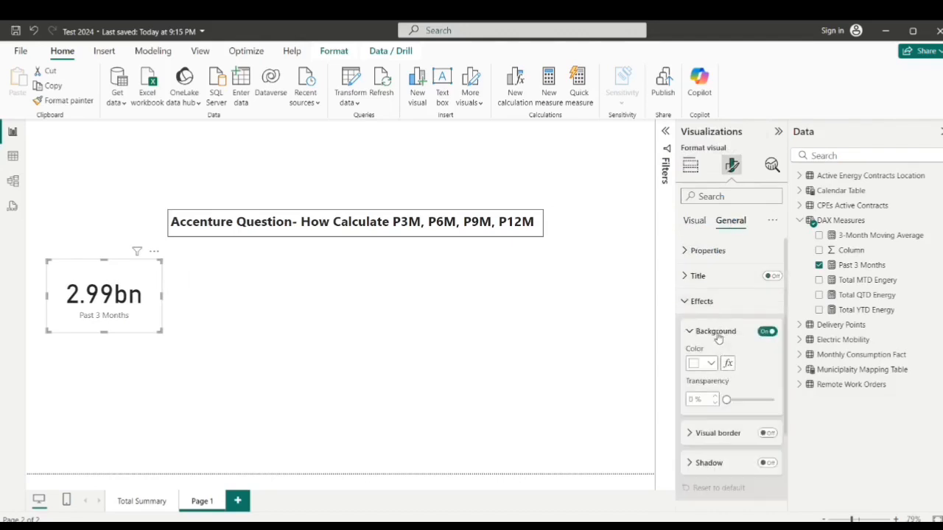
click(717, 335)
click(769, 361)
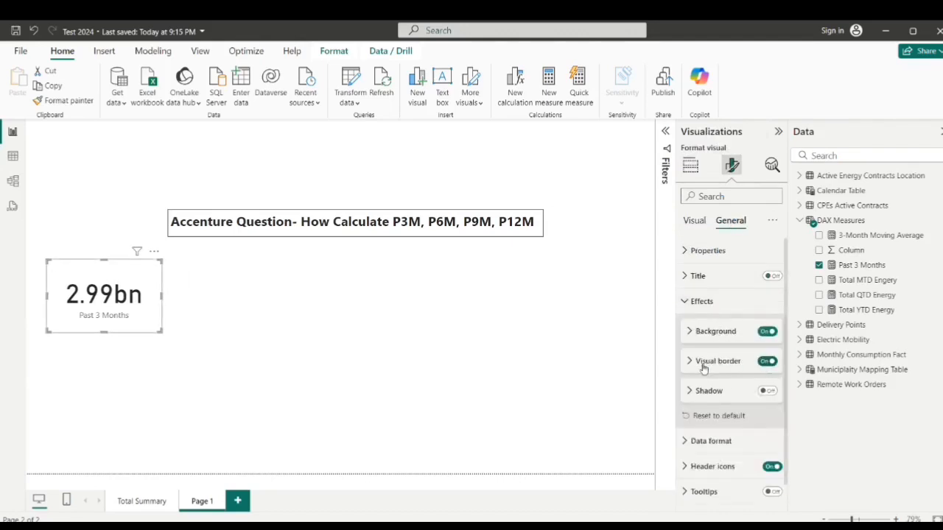
click(701, 365)
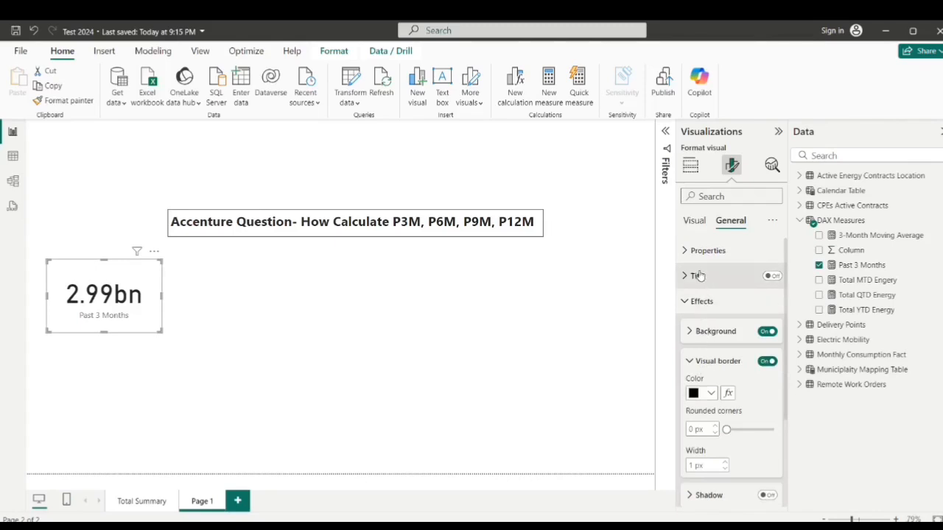
click(702, 301)
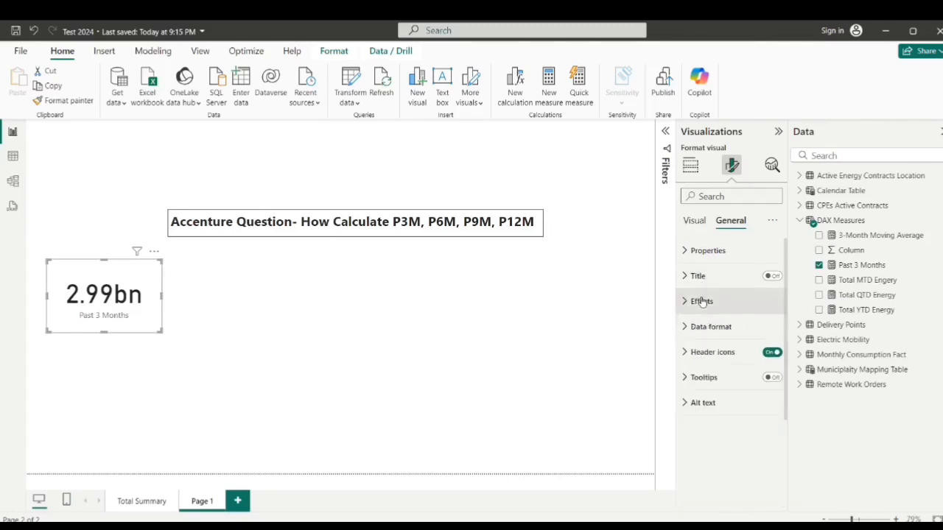
- Make the card's callout value bold and set its font size to 25
click(694, 222)
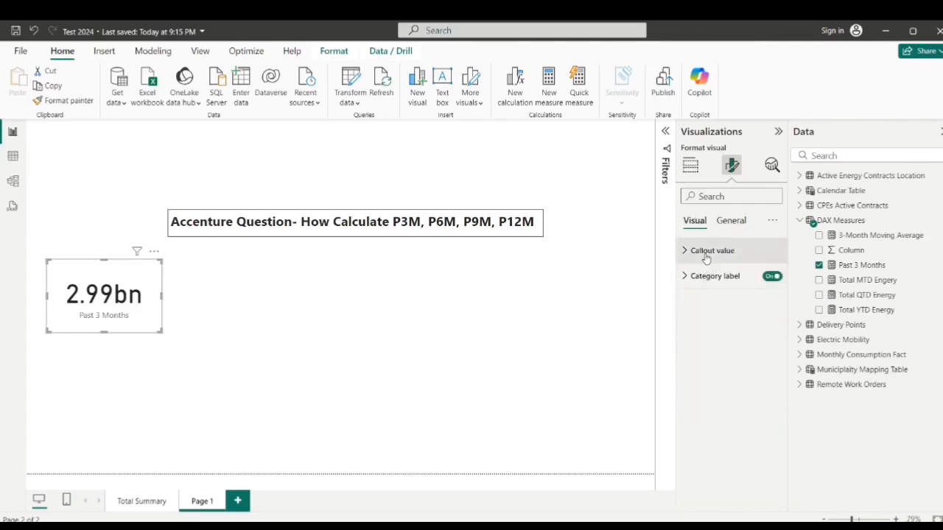
click(705, 252)
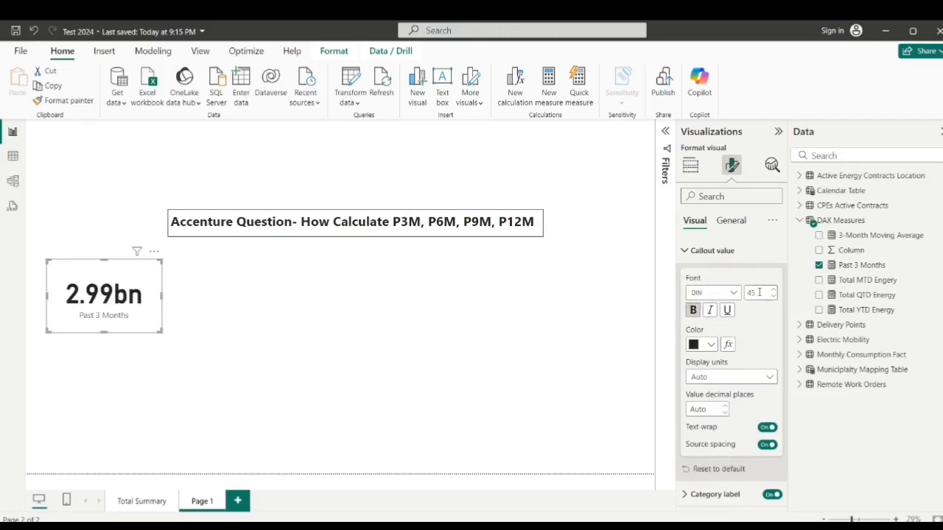
text(25)
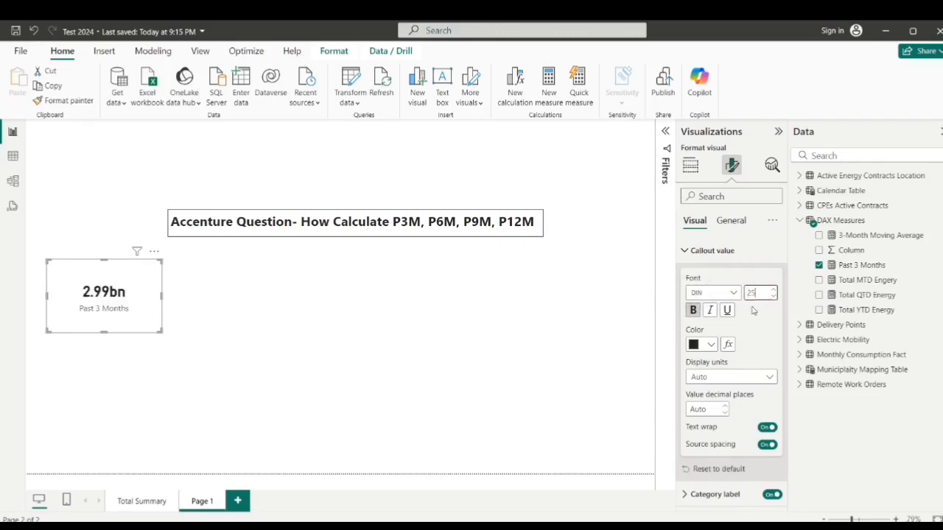
click(713, 254)
- Make the card's category label bold
click(713, 279)
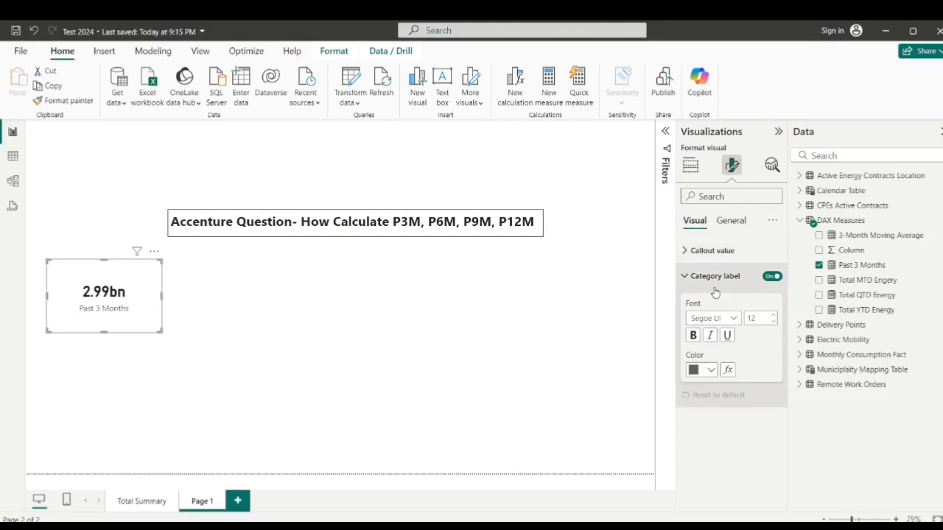
click(693, 336)
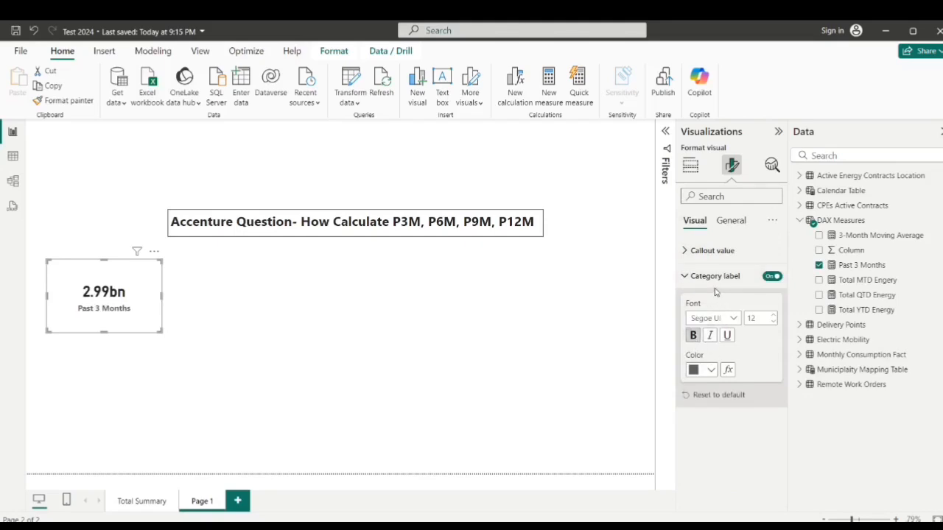
click(691, 276)
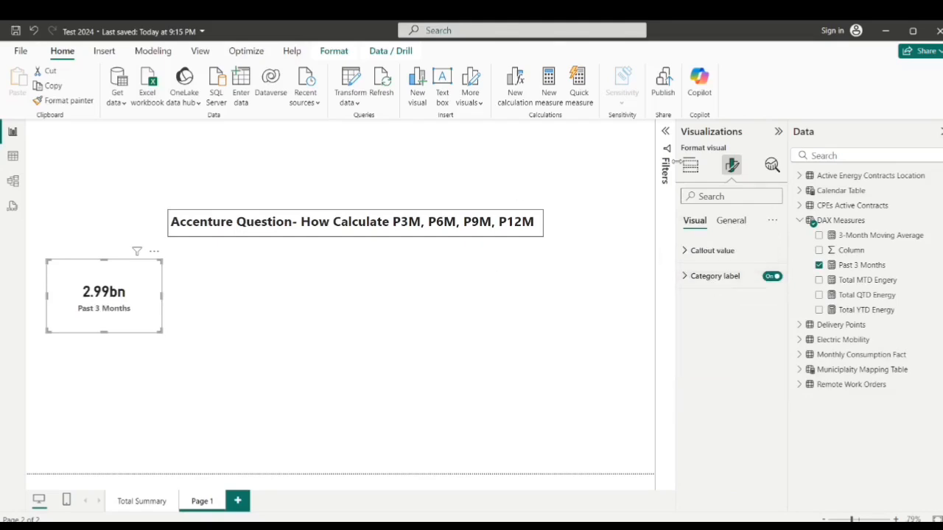
click(731, 221)
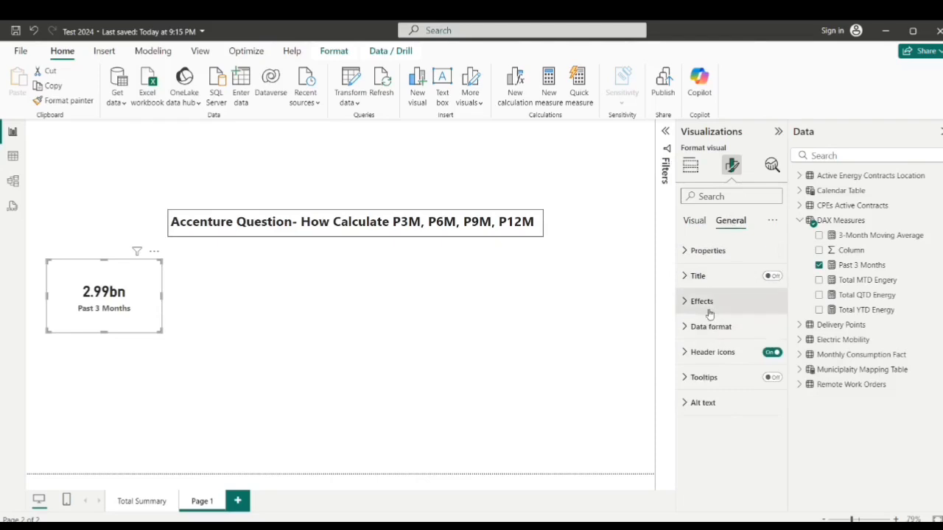
click(708, 310)
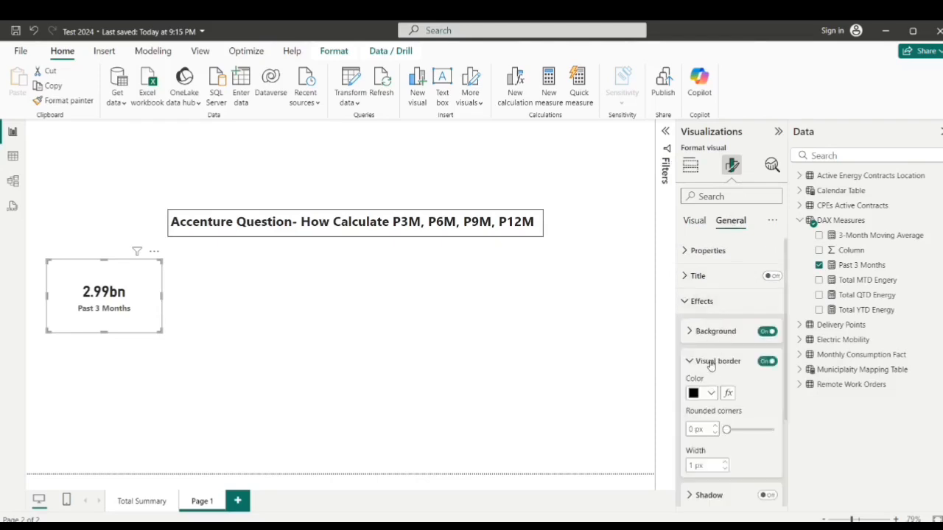
click(710, 360)
click(705, 332)
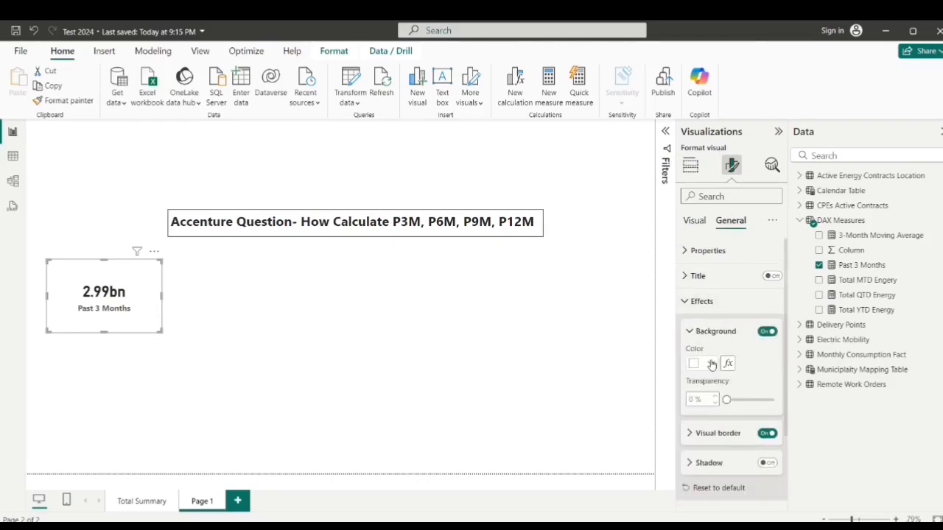
click(710, 363)
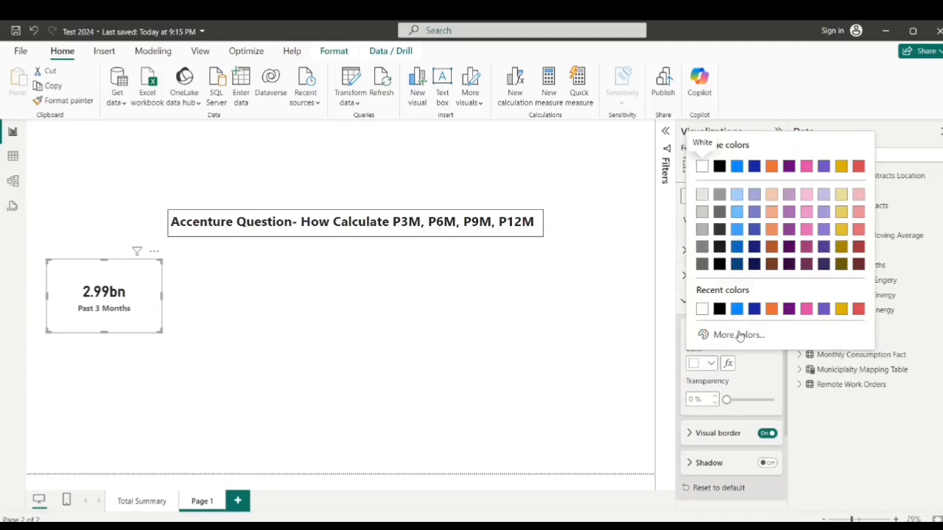
click(740, 336)
click(755, 295)
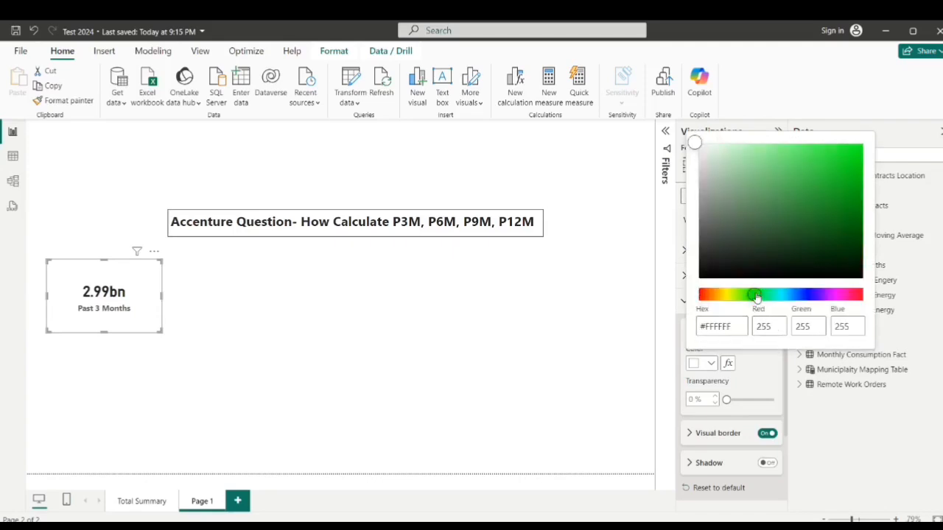
click(651, 335)
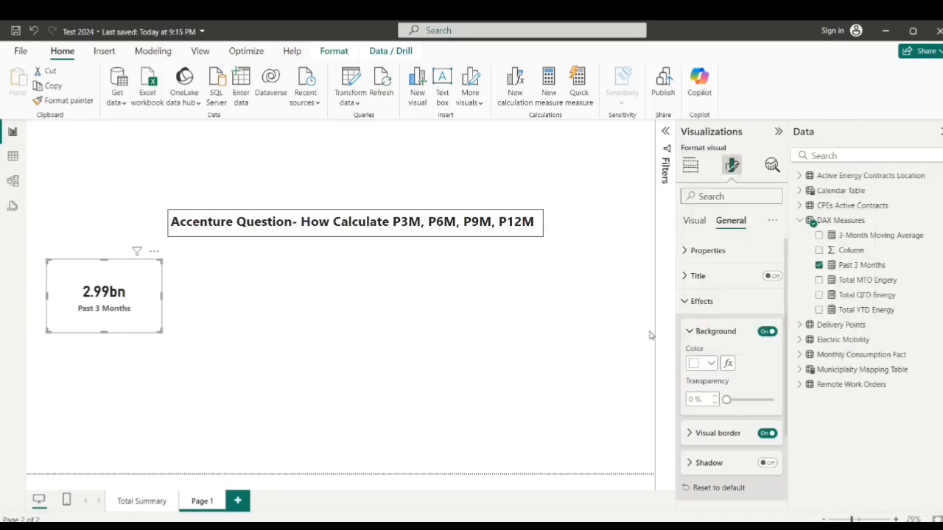
click(703, 333)
click(701, 301)
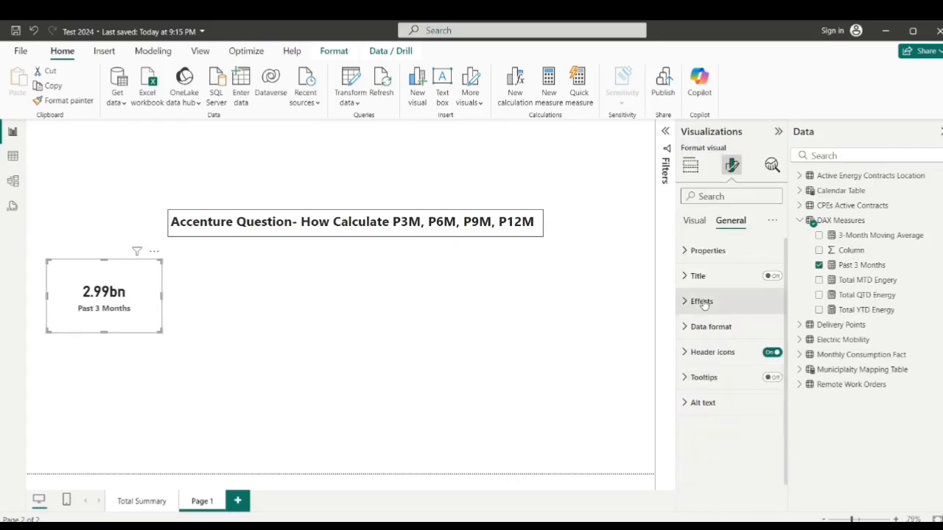
click(692, 225)
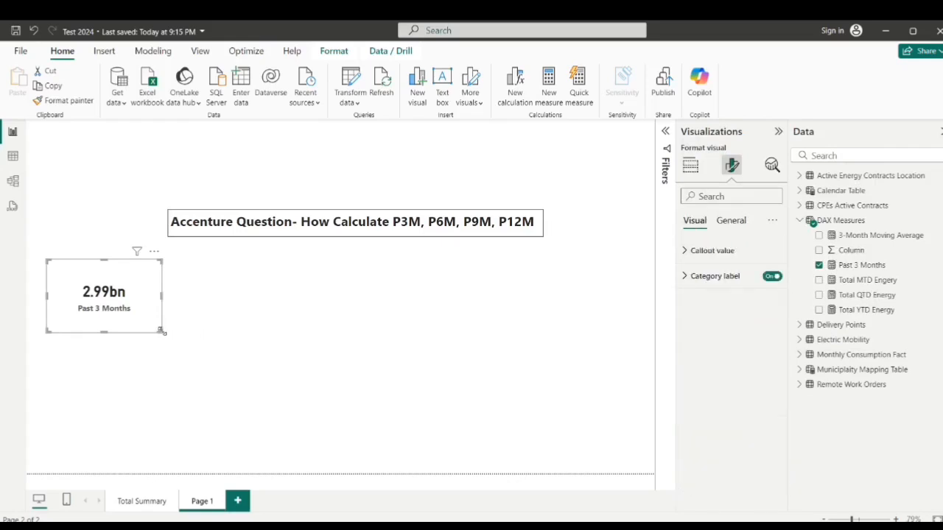
- Shrink the Past 3 Months card and paste three copies of it on the page
drag(163, 331, 127, 317)
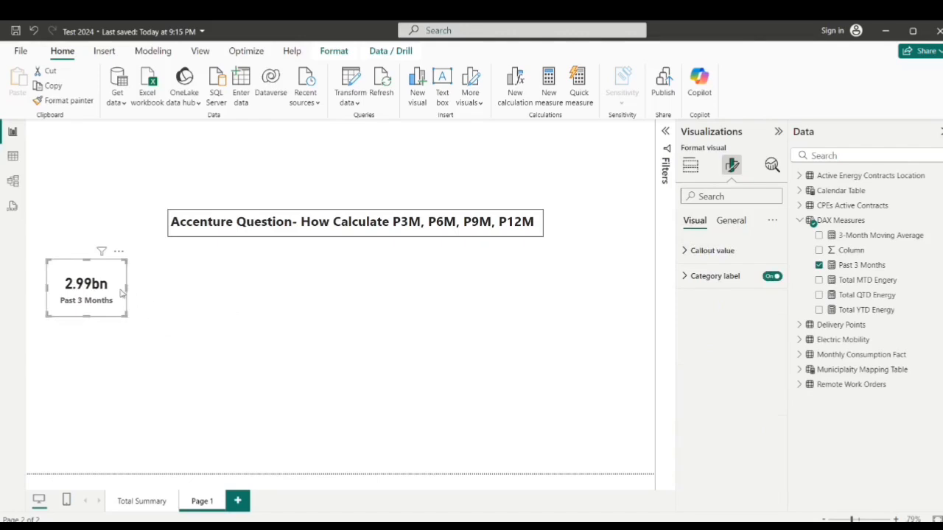
key(ctrl+c)
key(ctrl+v)
key(ctrl+v)
key(ctrl+v)
key(ctrl+v)
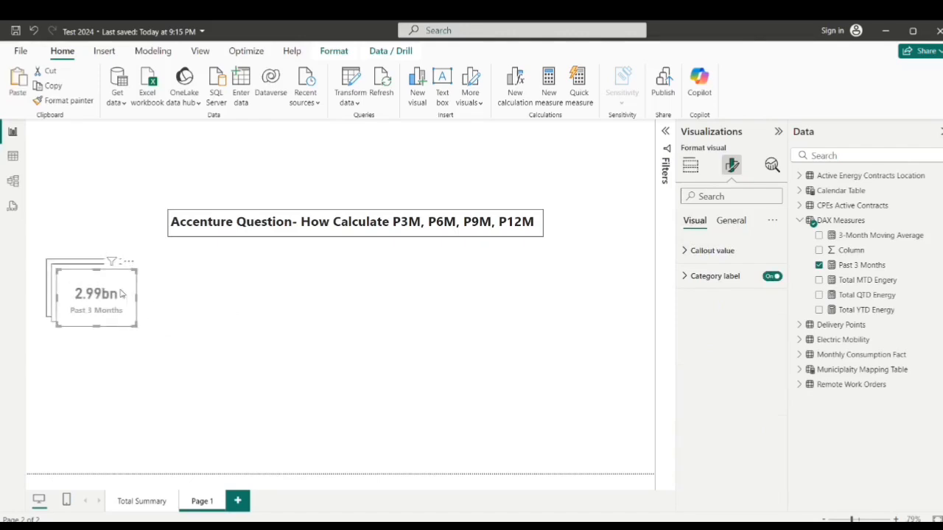
- Arrange the three copied cards in a row beside the original card, below the heading
drag(121, 294, 401, 279)
drag(85, 280, 280, 283)
drag(107, 289, 194, 286)
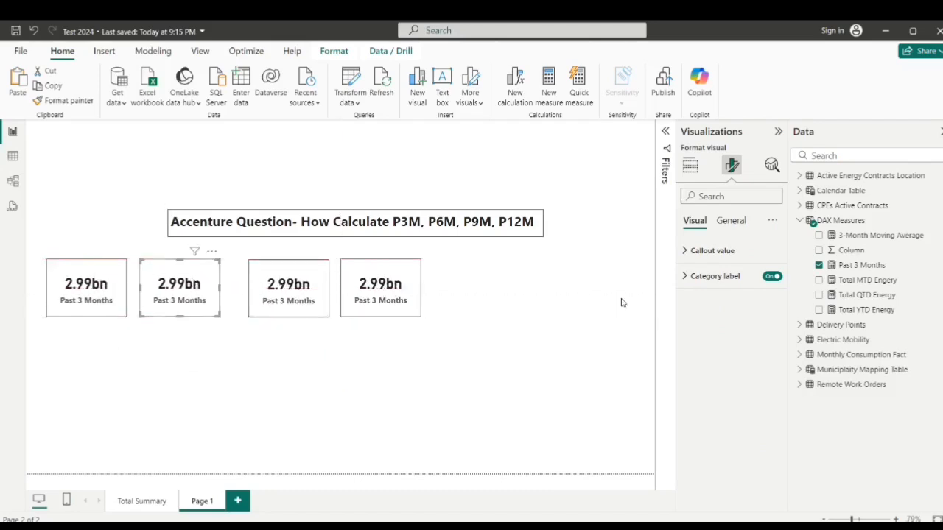
- Review the DATESINPERIOD and LASTDATE parts of the Past 3 Months measure and copy its whole formula
click(863, 265)
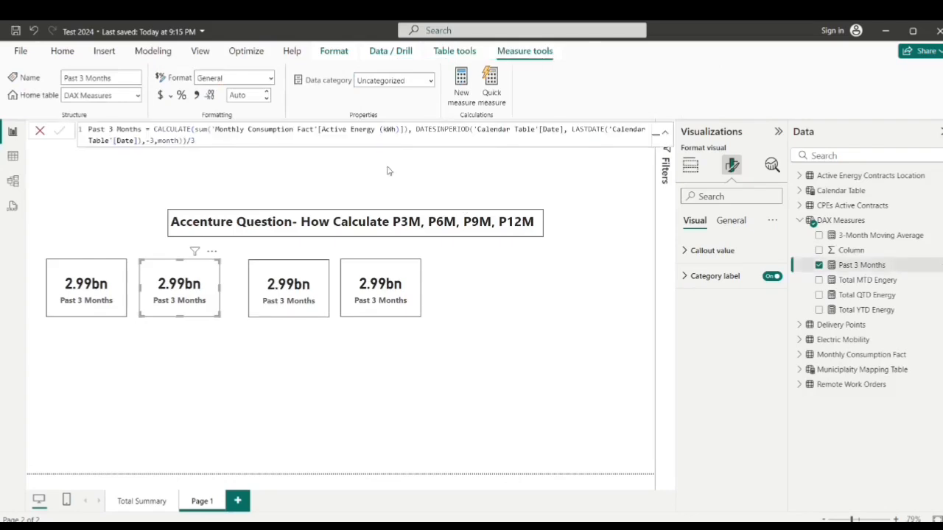
double_click(468, 130)
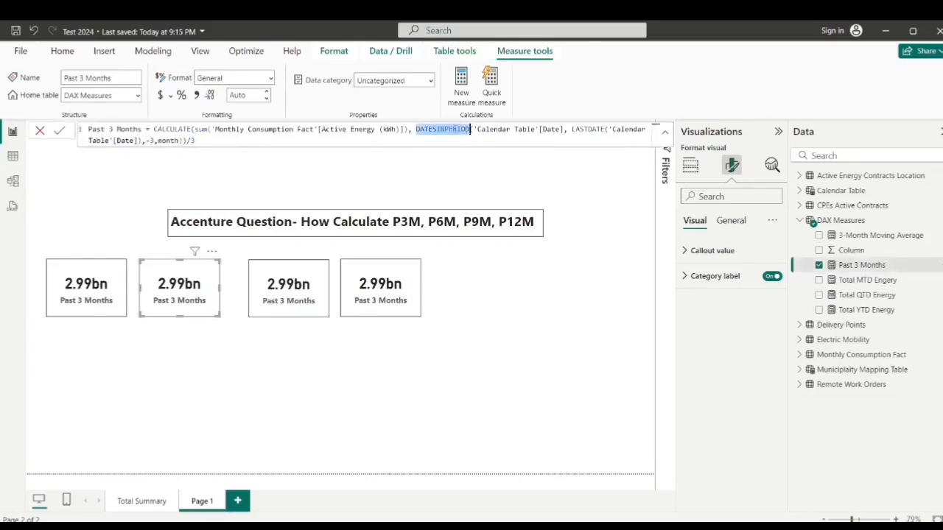
click(456, 143)
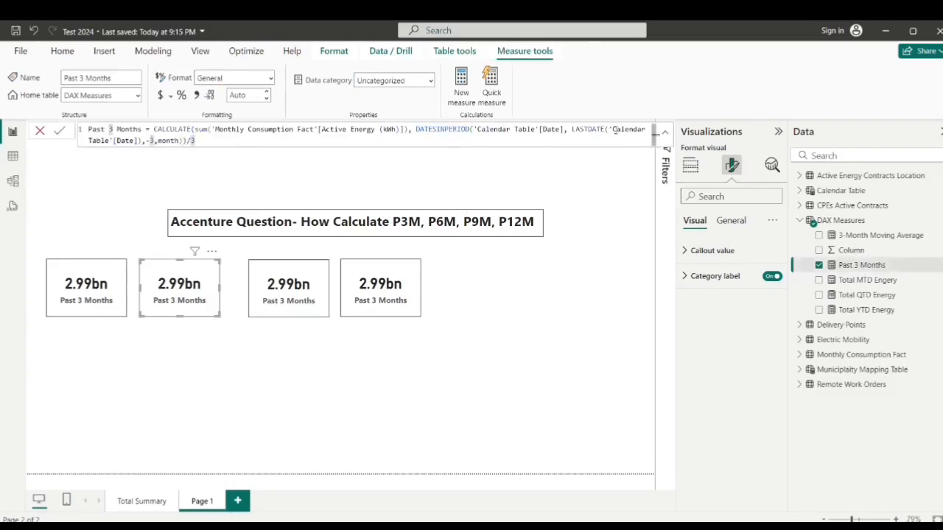
drag(605, 129, 568, 129)
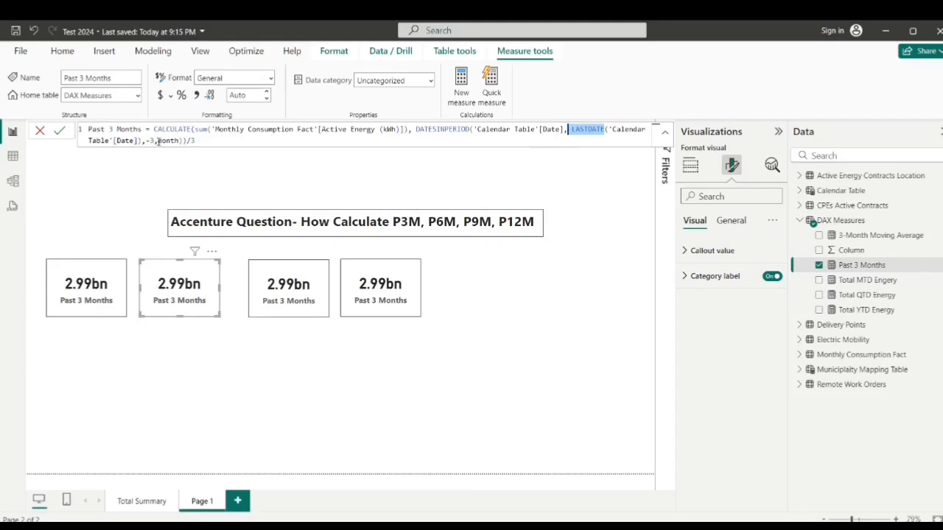
click(220, 140)
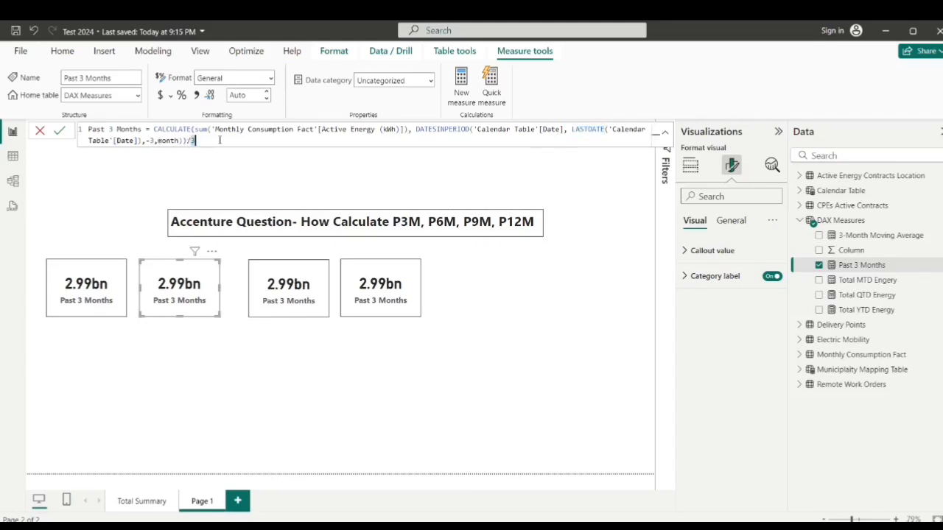
key(ctrl+a)
key(ctrl+c)
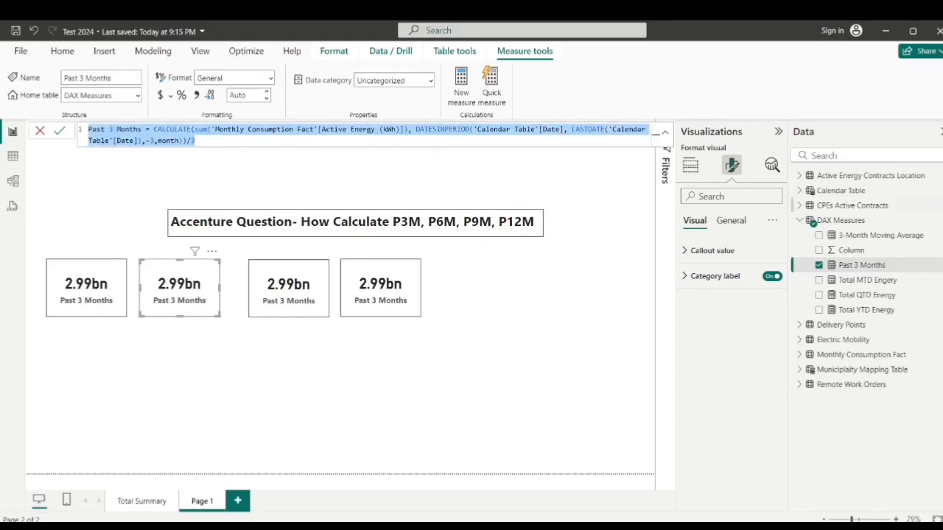
- Add a new measure to the DAX Measures table and replace its default text with the copied Past 3 Months formula
click(940, 221)
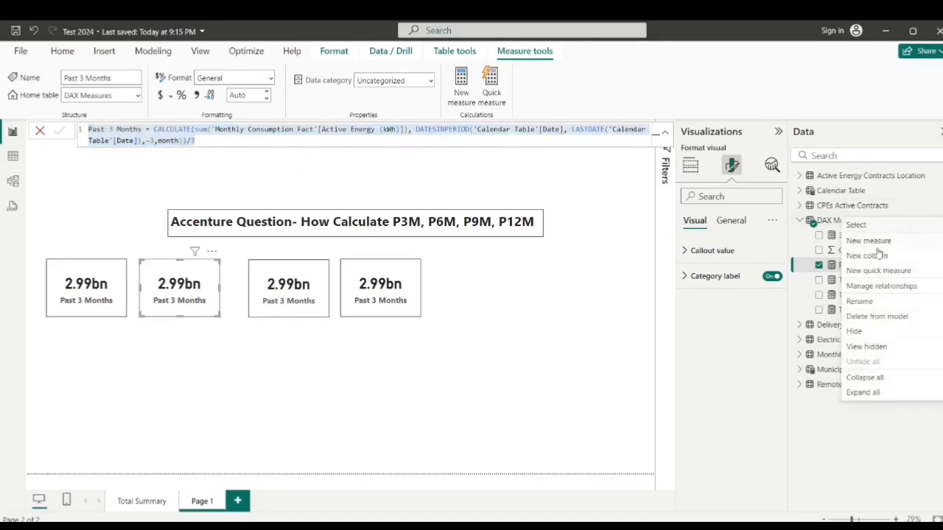
click(860, 244)
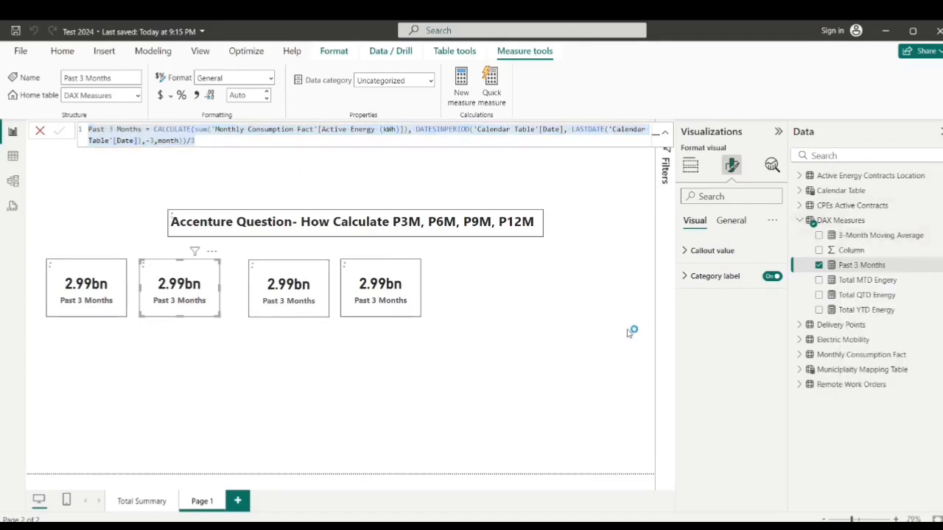
key(ctrl+a)
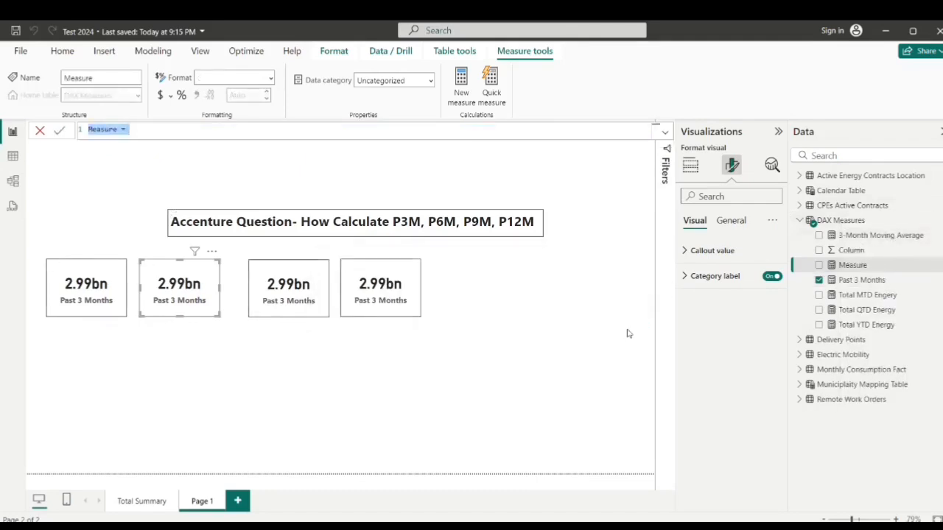
key(ctrl+v)
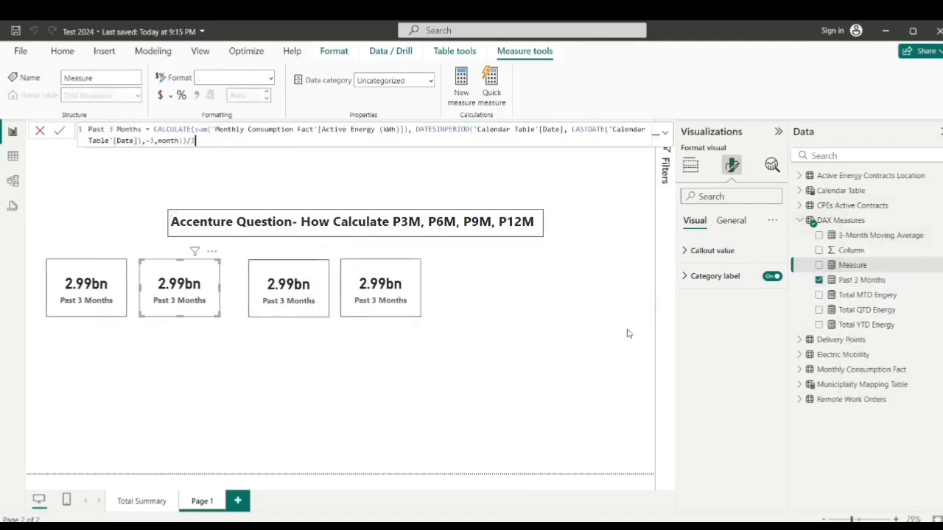
- Set the pasted formula's period to -6 months, rename the measure Past 6 Months and commit it
click(155, 140)
key(BackSpace)
text(6)
key(Left)
key(Left)
key(Left)
key(Left)
key(Up)
key(Left)
key(Left)
key(Left)
key(Left)
key(Left)
key(Left)
key(BackSpace)
text(6)
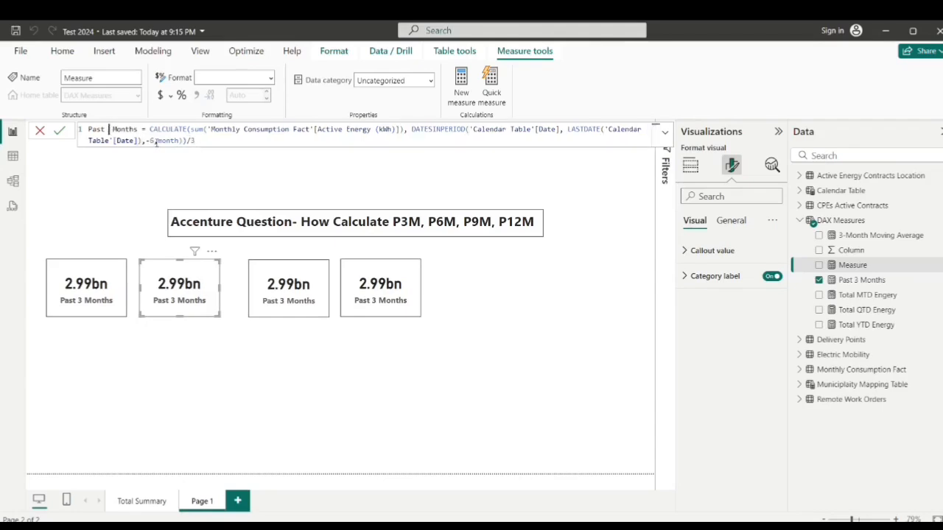
key(Return)
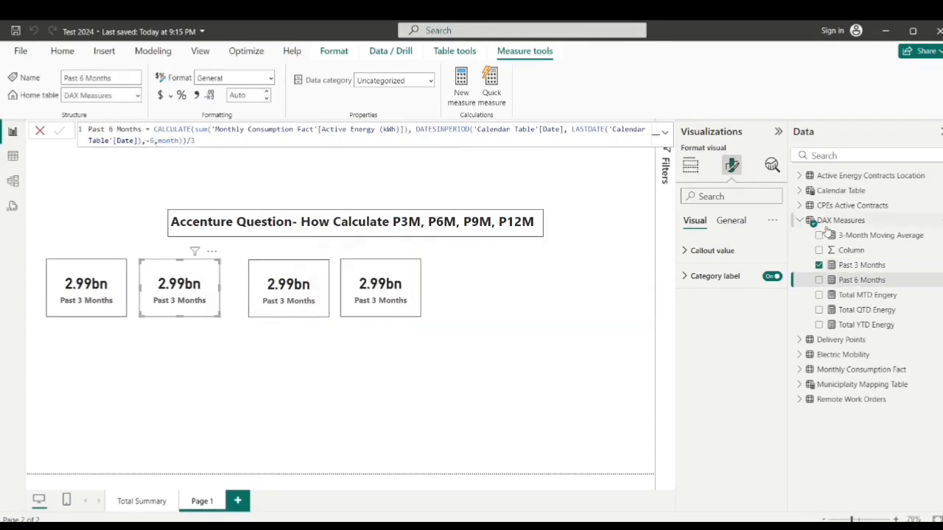
- Create a Past 9 Months measure in the DAX Measures table from the copied formula, with the period set to -9 months
click(941, 220)
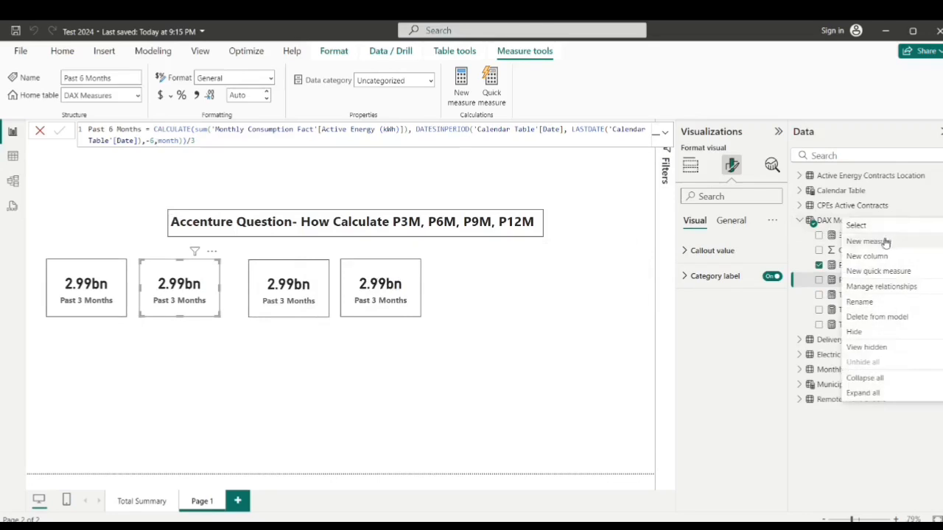
click(887, 243)
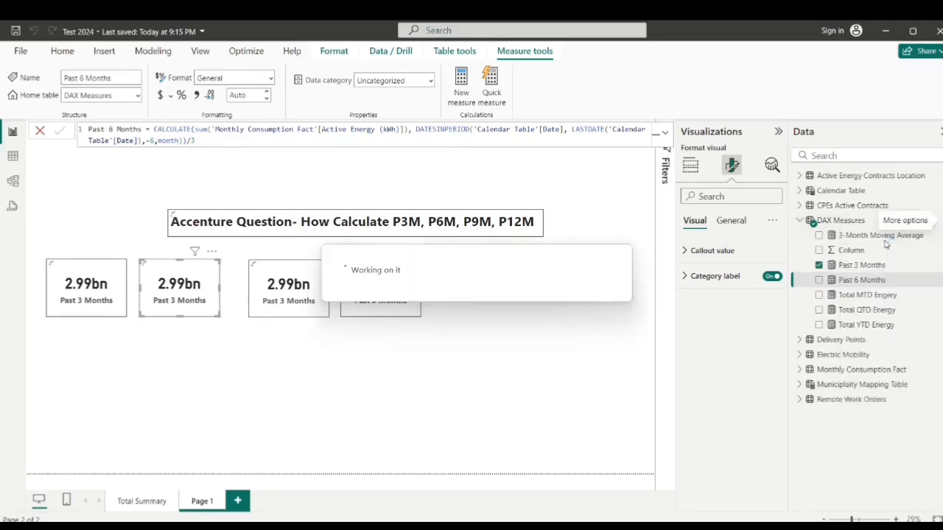
key(ctrl+v)
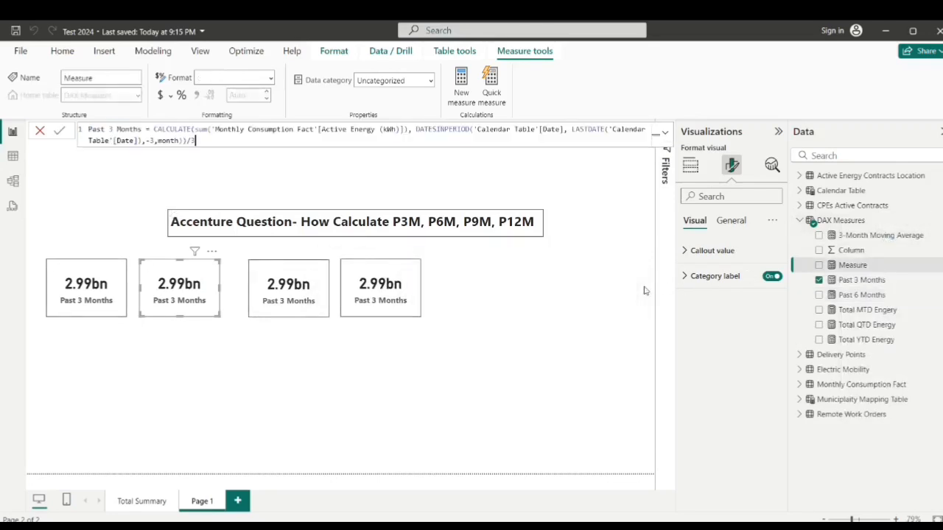
click(155, 139)
key(BackSpace)
text(9)
click(113, 130)
key(BackSpace)
text(9)
key(Return)
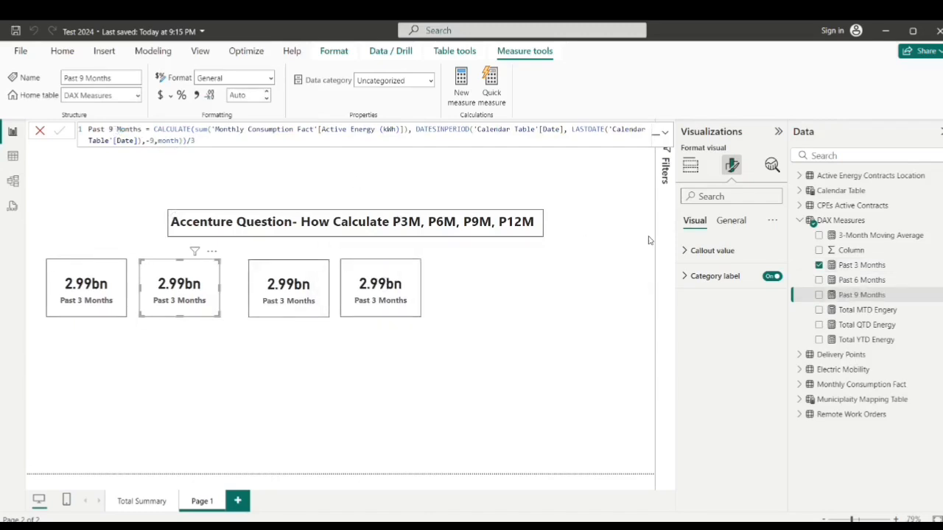
- Create a Past 12 Months measure in the DAX Measures table from the copied formula, with the period set to -12 months
right_click(842, 221)
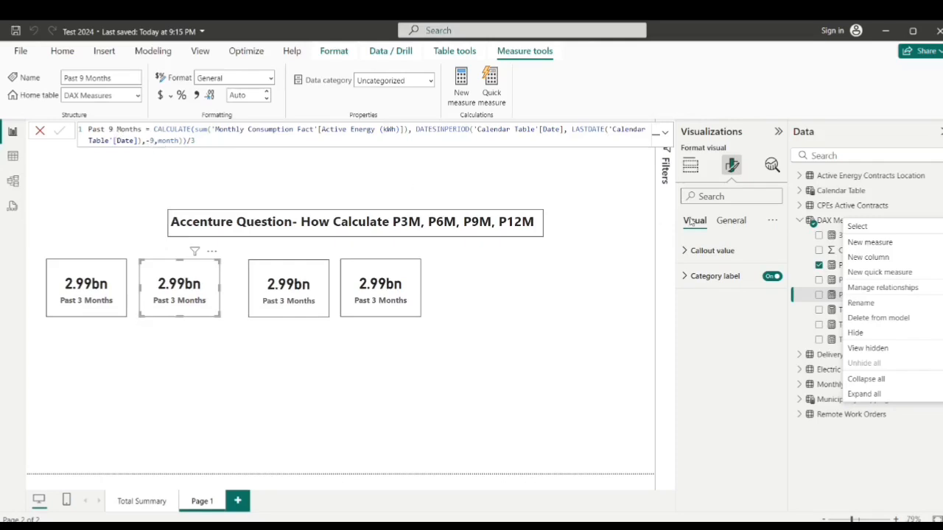
click(899, 241)
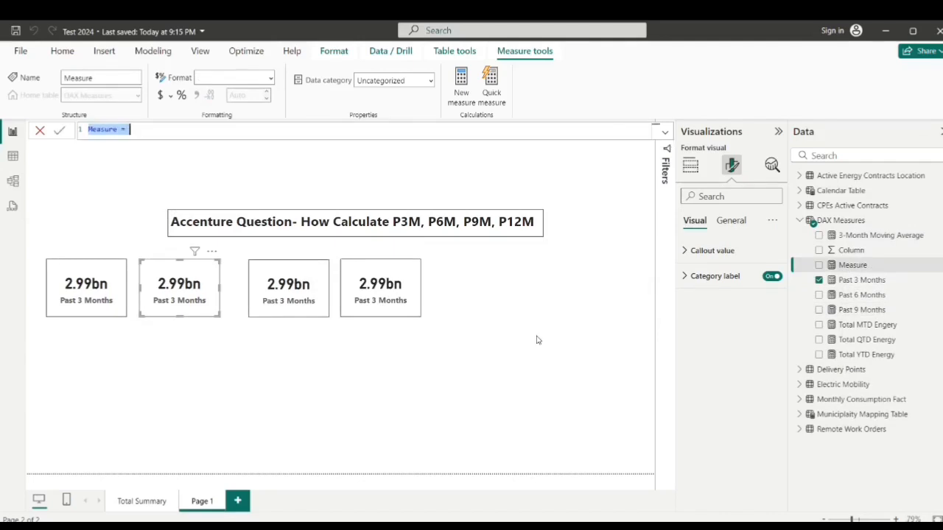
text(Past 3 Months = CALCULATE(sum('Monthly Consumption Fact'[Active Energy (kWh)]), DATESINPERIOD('Calendar Table'[Date], LASTDATE('Calendar Table'[Date]),-3,month))/3)
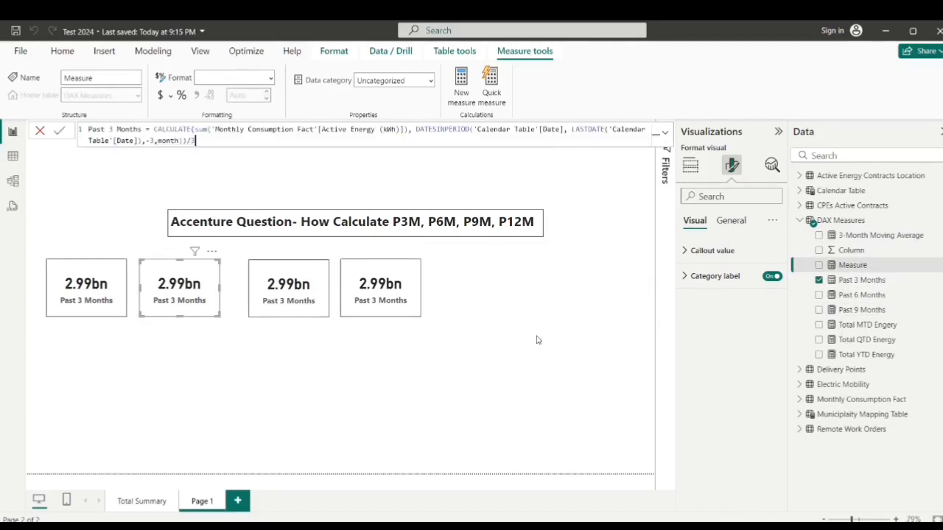
click(154, 140)
text(12)
double_click(112, 129)
text(12)
key(Return)
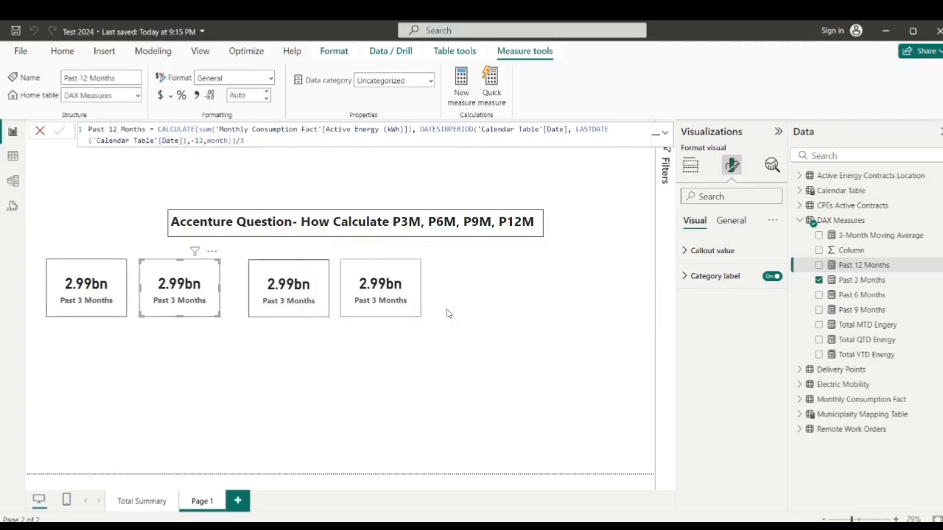
- Replace the Past 3 Months measure in the second card with Past 6 Months
click(689, 165)
click(777, 357)
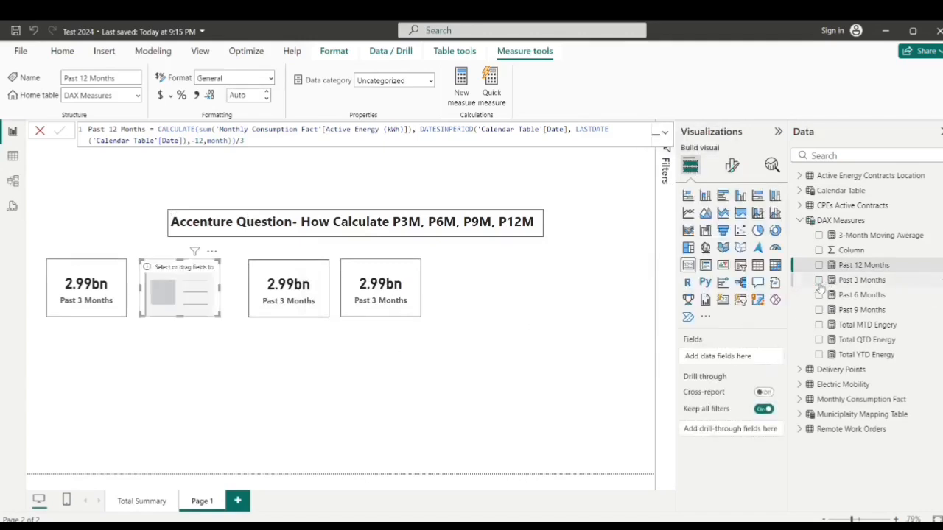
click(820, 295)
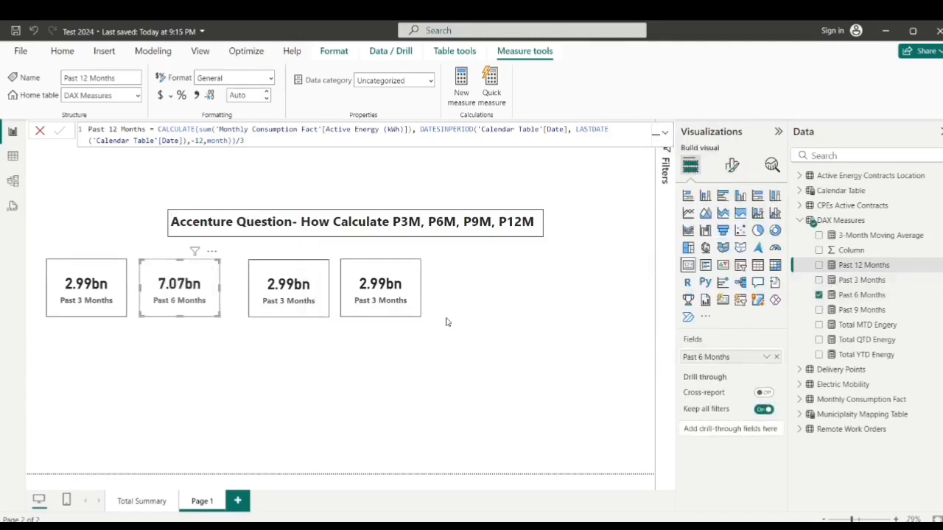
- Replace the Past 3 Months measure in the third card with Past 9 Months
click(298, 295)
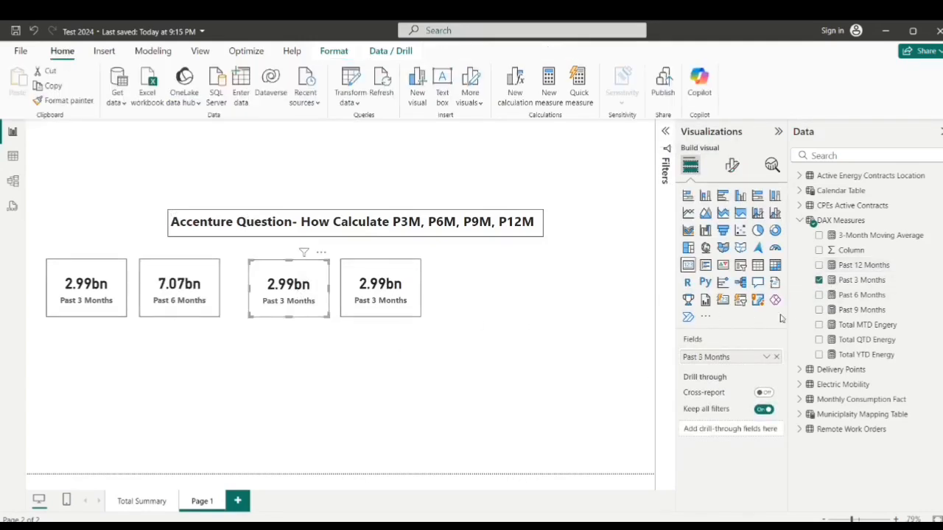
click(777, 357)
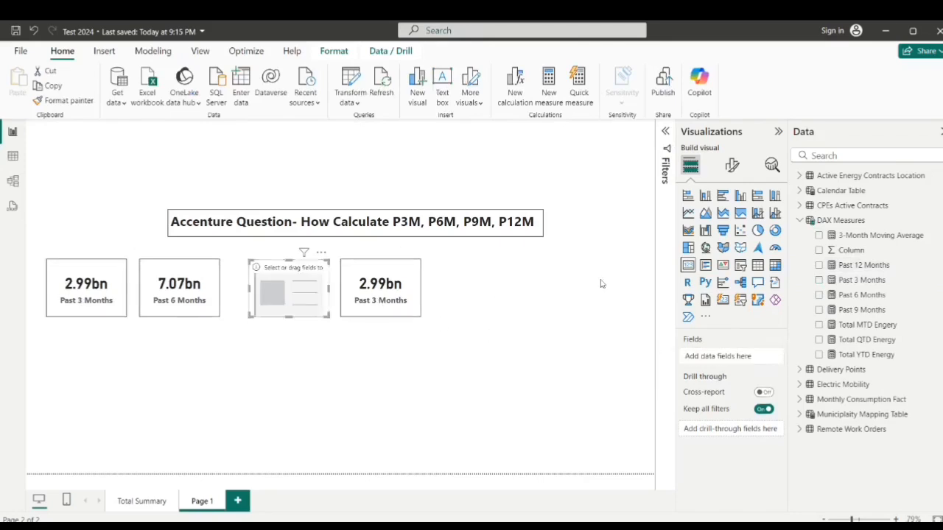
click(819, 310)
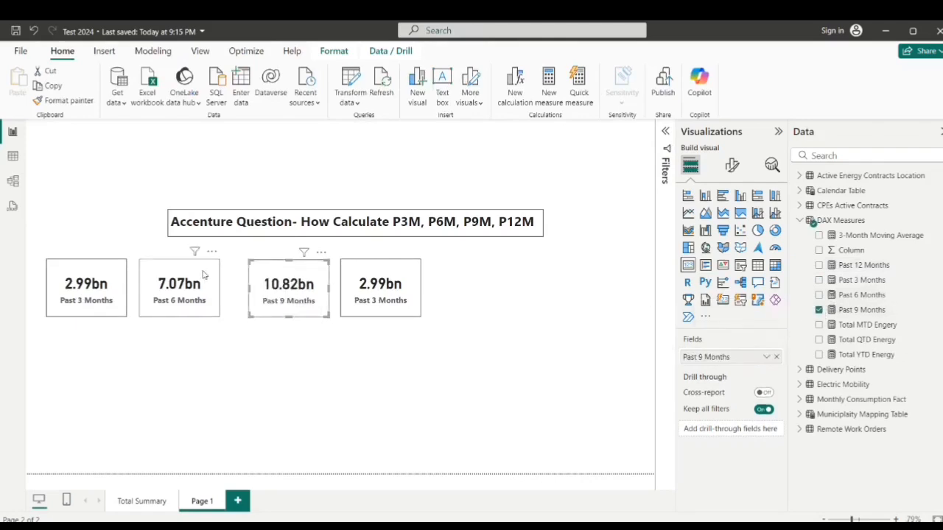
- Replace the Past 3 Months measure in the fourth card with Past 12 Months
click(349, 300)
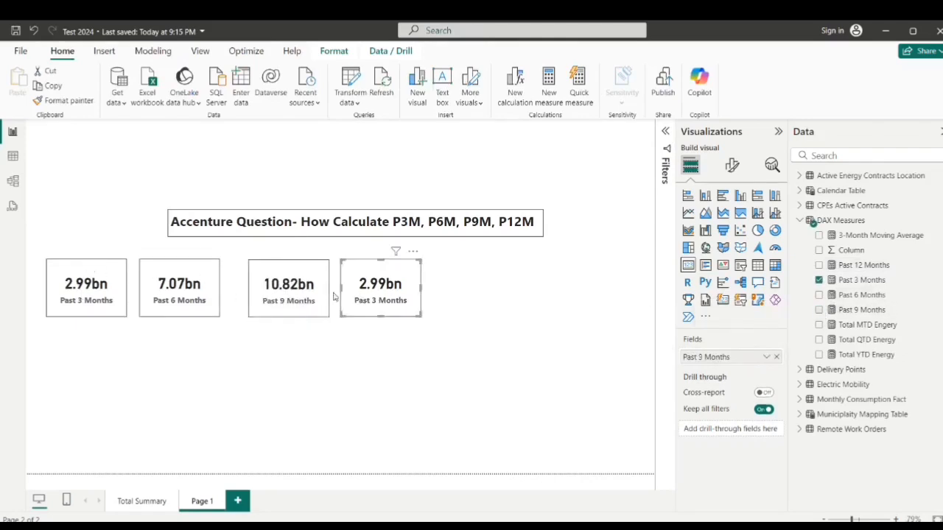
click(776, 356)
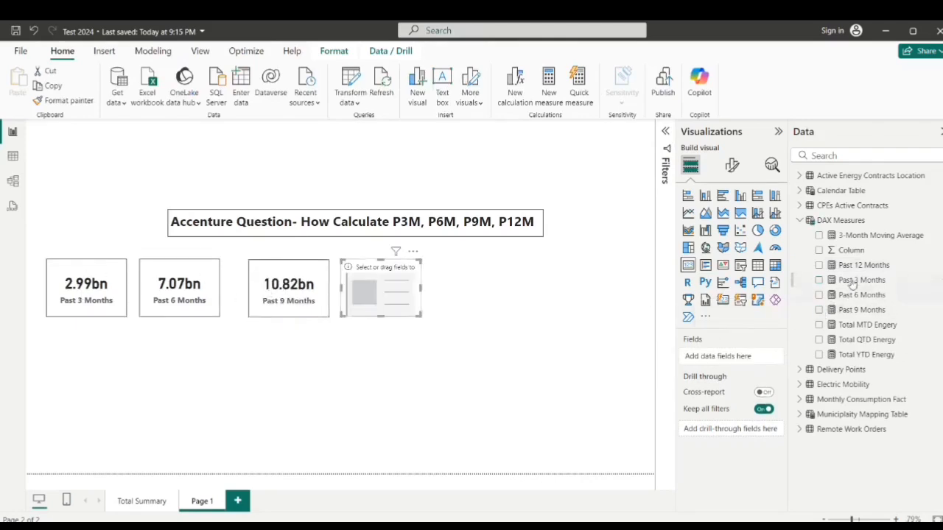
click(819, 265)
click(435, 308)
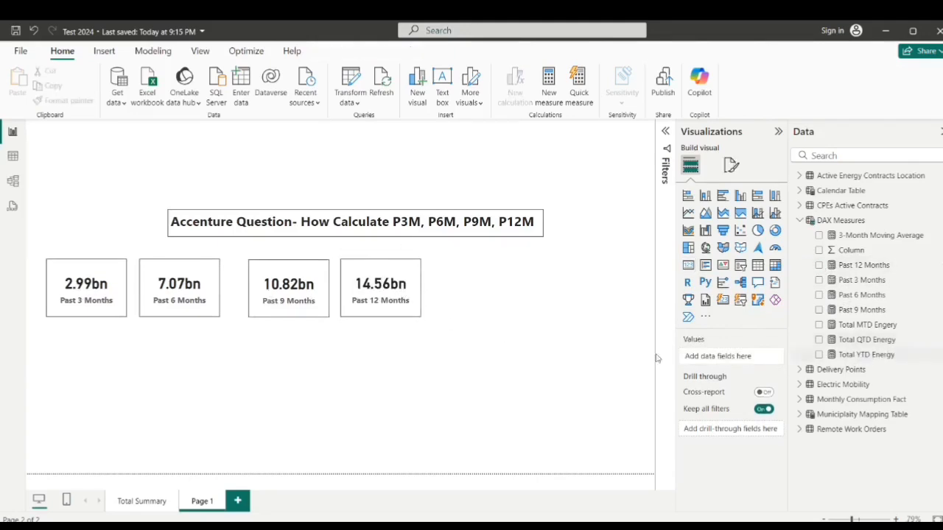
- Add a small card showing the Total YTD Energy measure below the Past 12 Months card
click(688, 265)
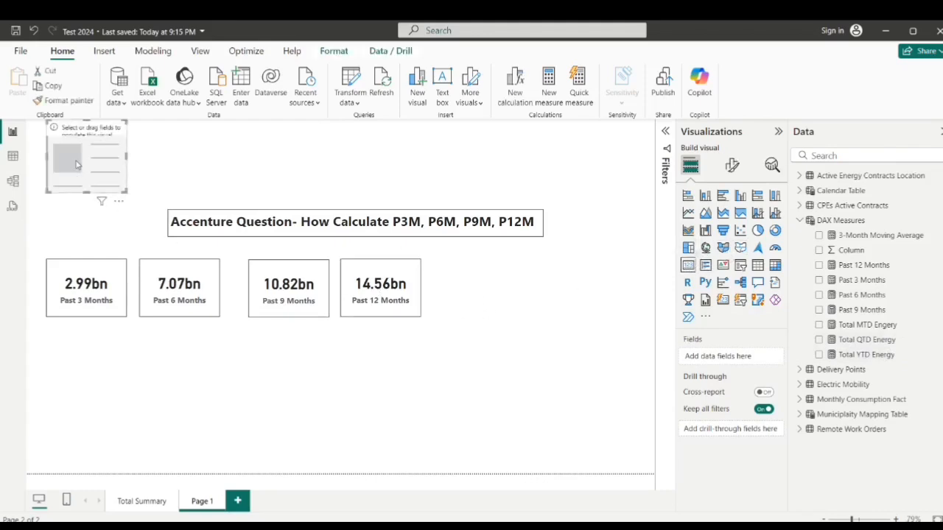
drag(77, 165, 371, 391)
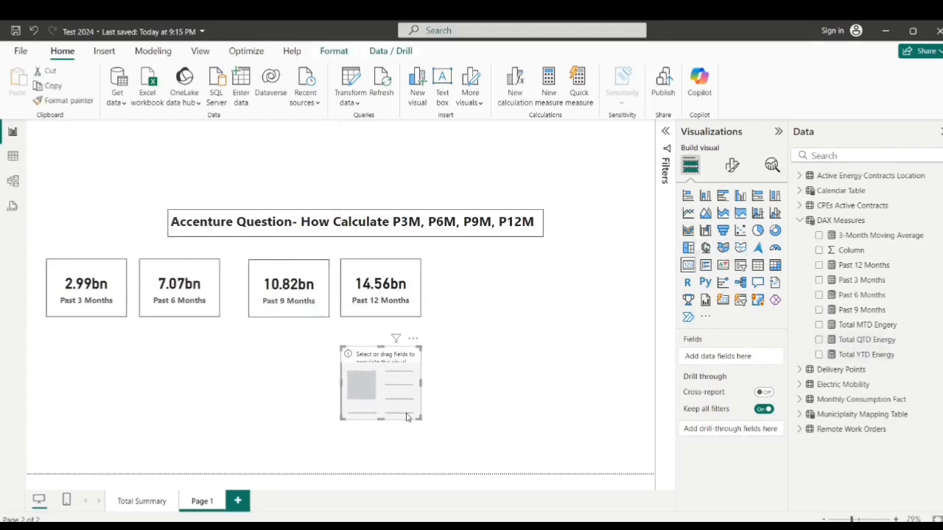
drag(420, 420, 413, 399)
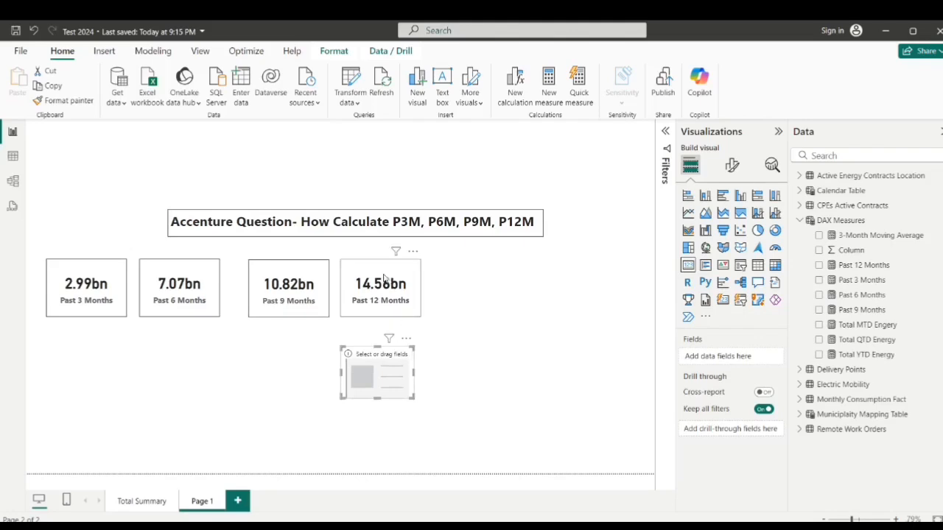
click(818, 354)
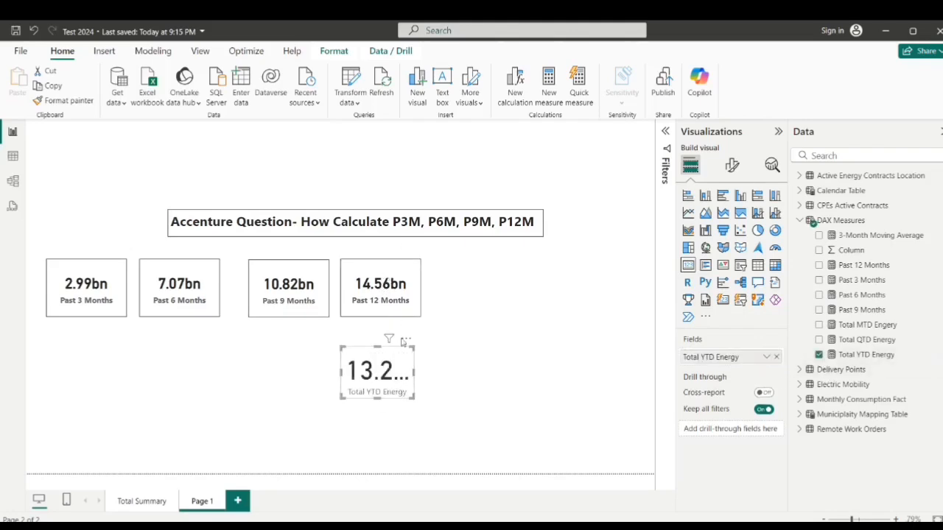
- Copy the Past 12 Months card's formatting onto the Total YTD Energy card with Format Painter
click(387, 299)
click(66, 101)
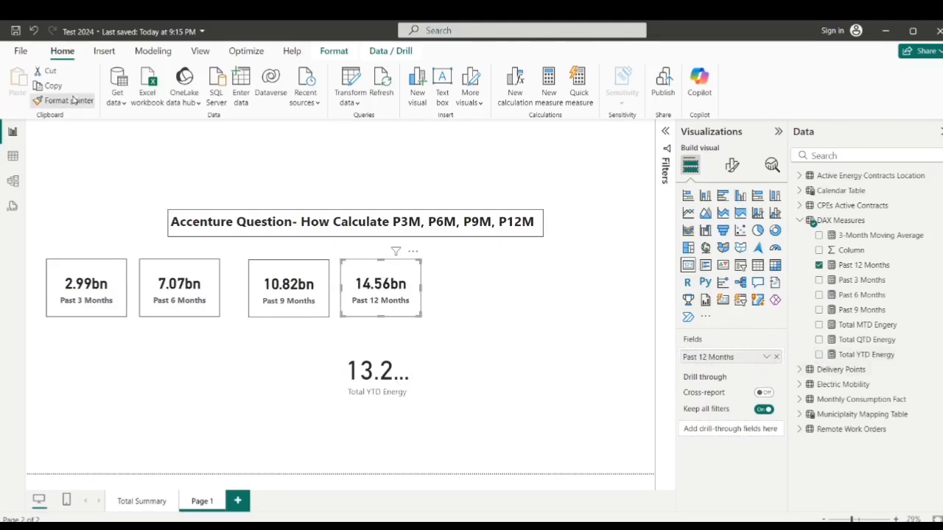
click(389, 364)
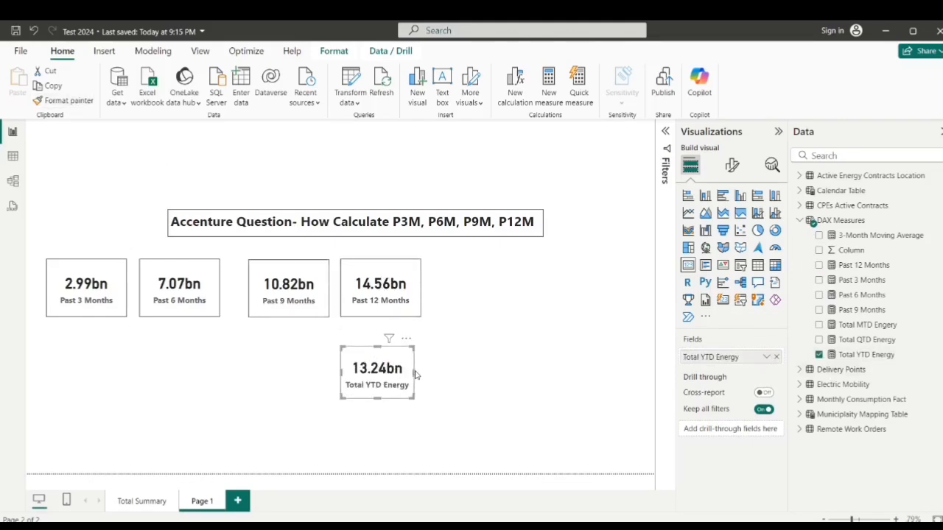
click(453, 383)
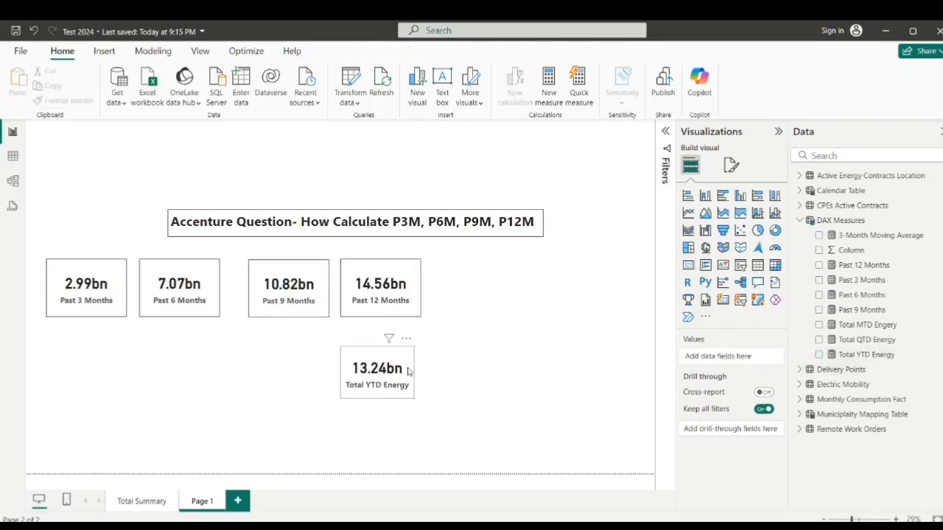
- Compare the Past 12 Months and Total YTD Energy cards, and centre the YTD card beneath the Past 12 Months card
click(388, 278)
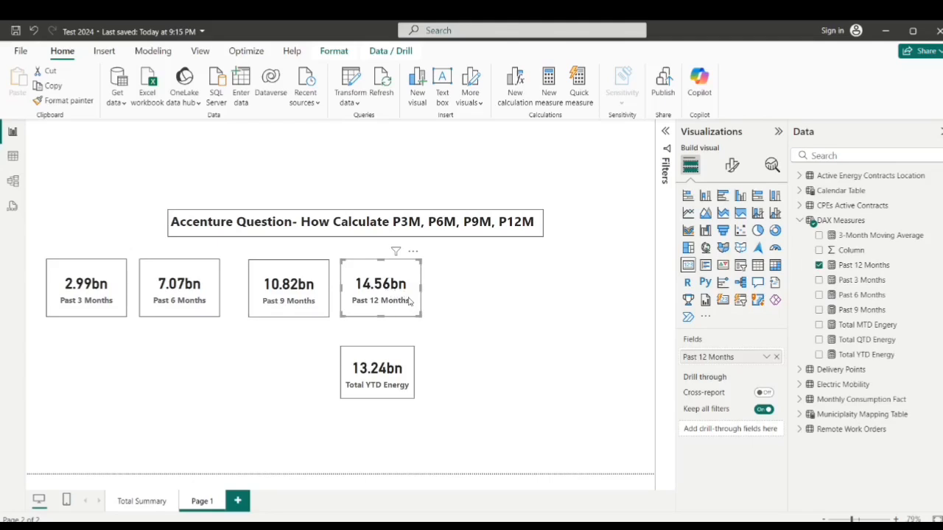
click(390, 386)
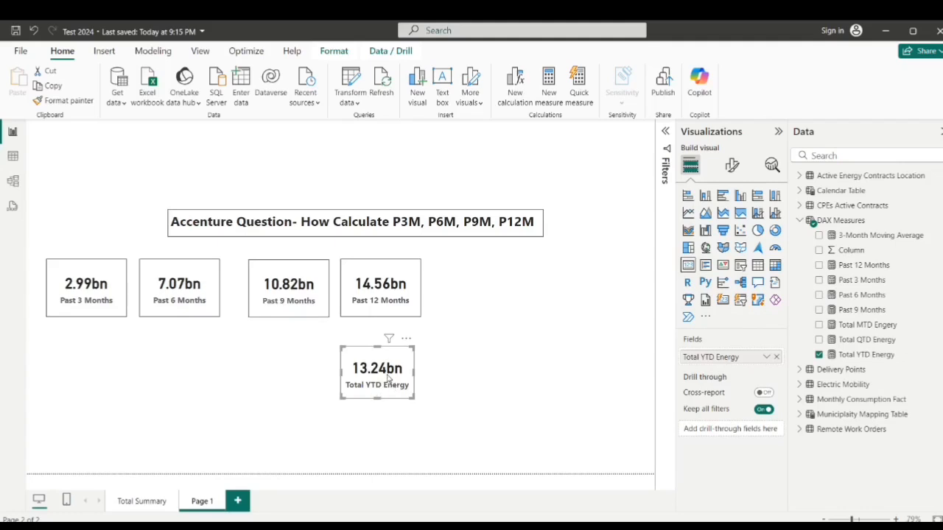
click(382, 299)
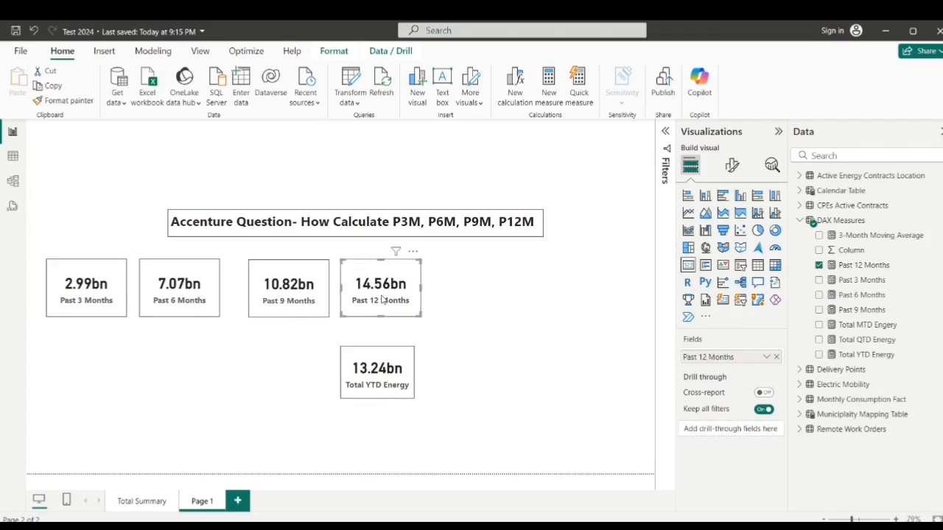
click(394, 376)
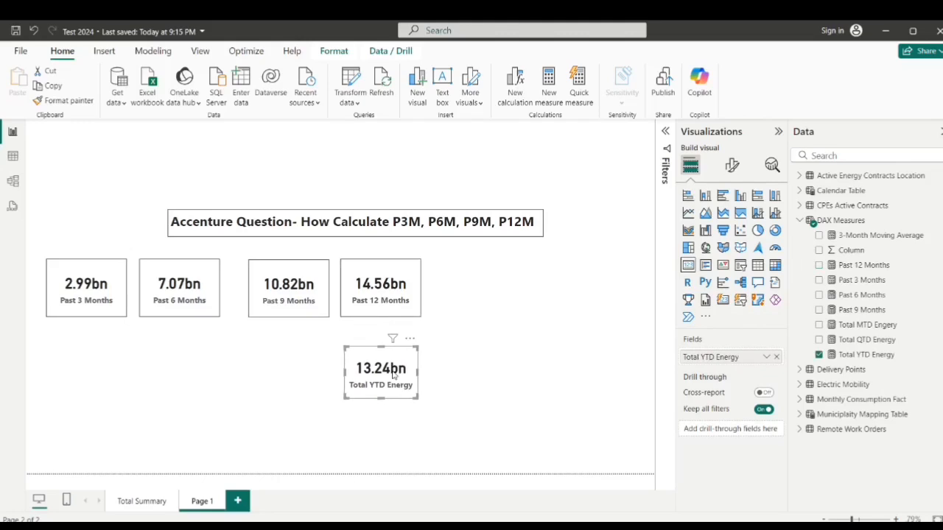
click(586, 344)
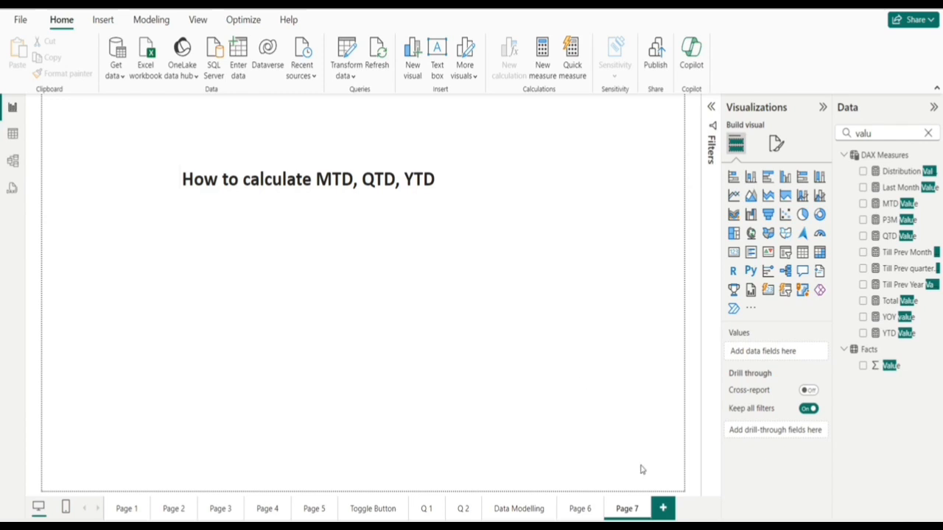
- Switch to the Excel workbook and enter 25th Aug in cell A3 under Today's Date
click(619, 485)
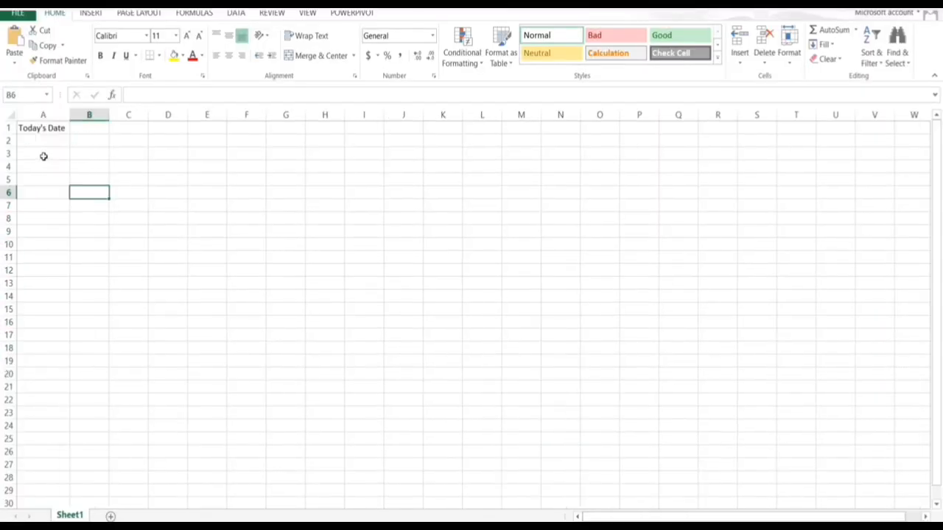
click(44, 153)
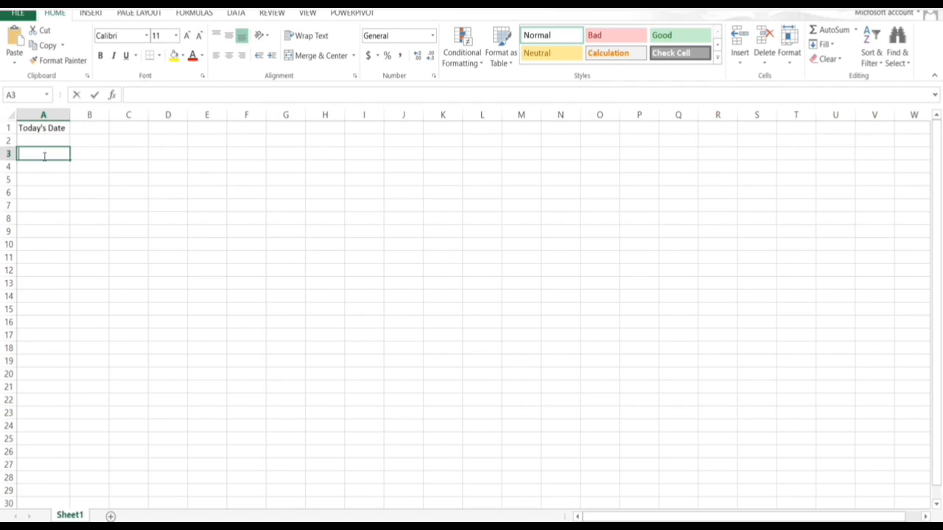
text(25th Aug)
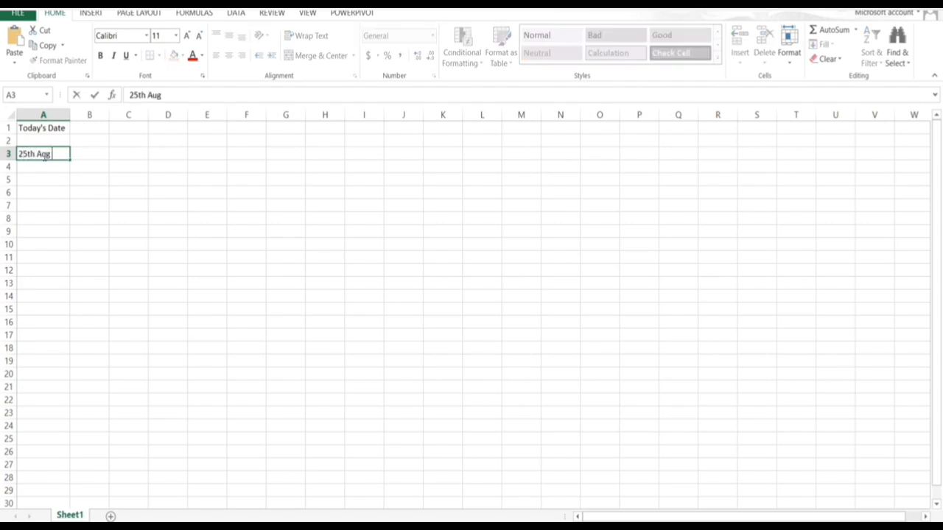
- Enter the headings MTD, QTD and YTD in cells C1 to E1 and widen columns C to E
click(135, 128)
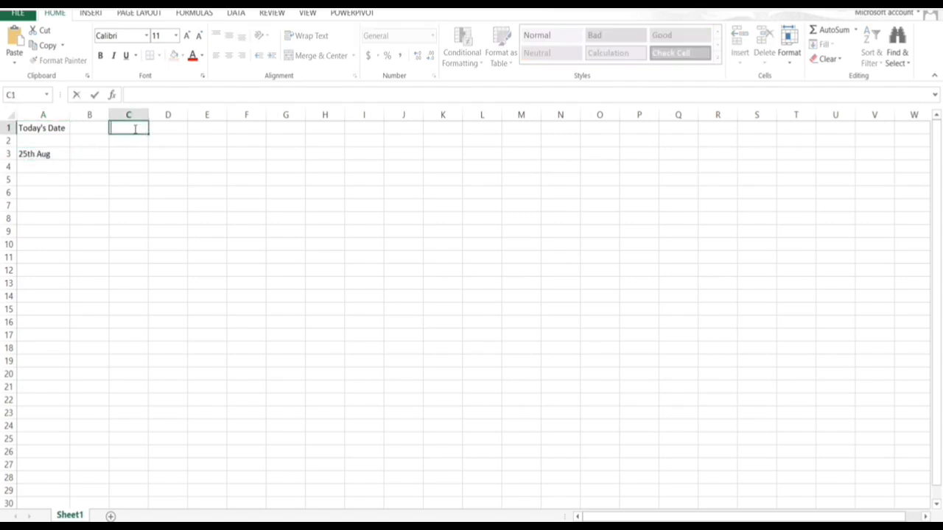
text(MTD)
click(178, 129)
text(QTD)
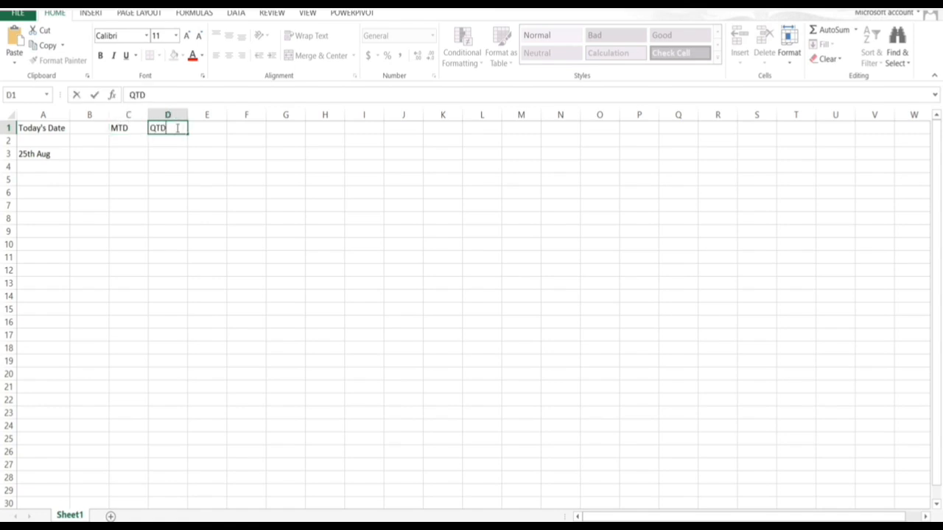
click(202, 129)
text(YTD)
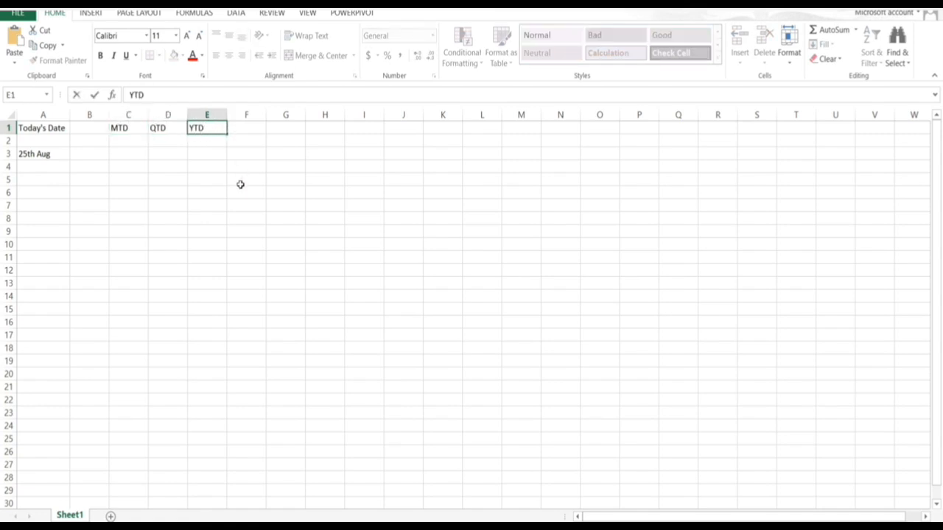
click(267, 229)
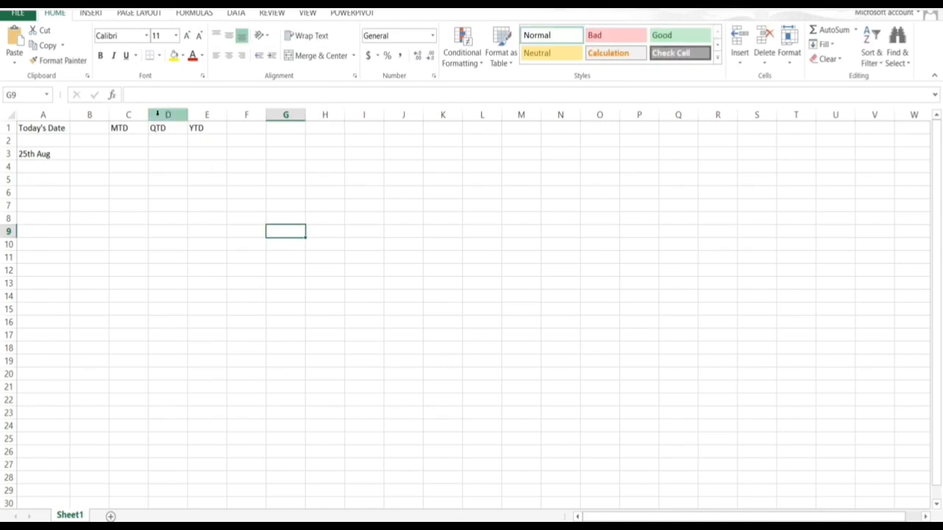
drag(148, 112, 298, 114)
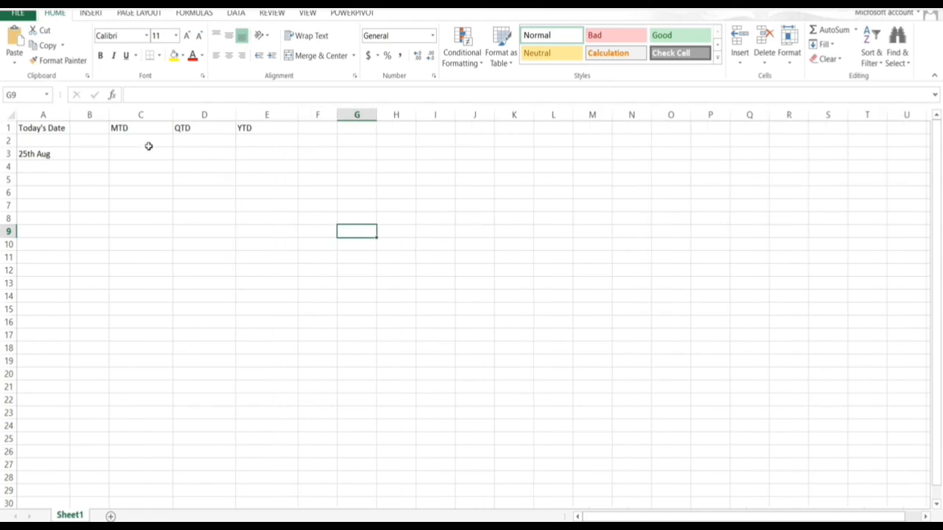
- Enter the MTD range (1st Aug to 25th aug) in cell C3 and fit column C to its content
click(121, 157)
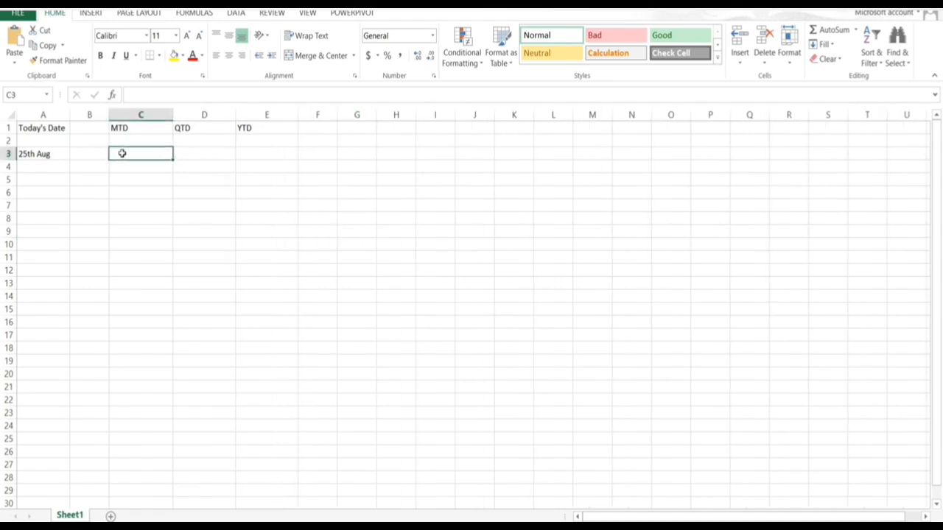
text((1st A)
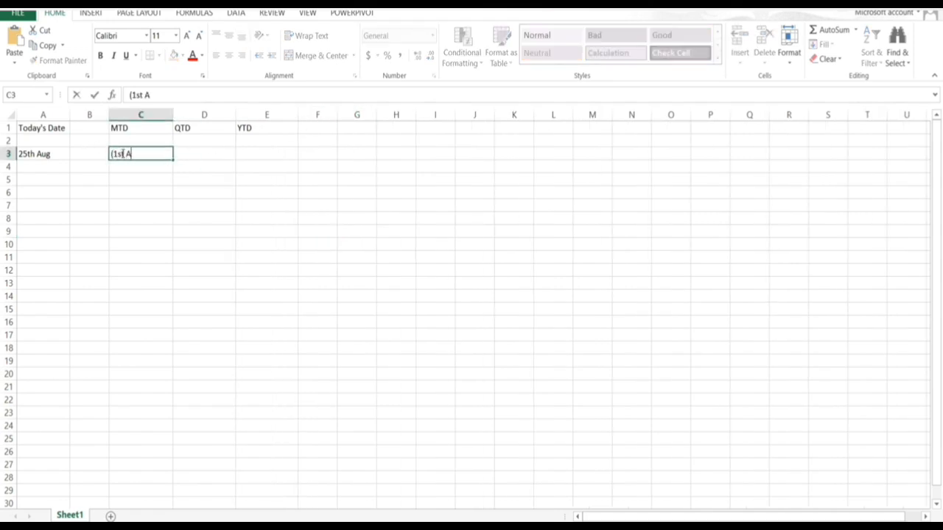
text(ug to 25th aug()
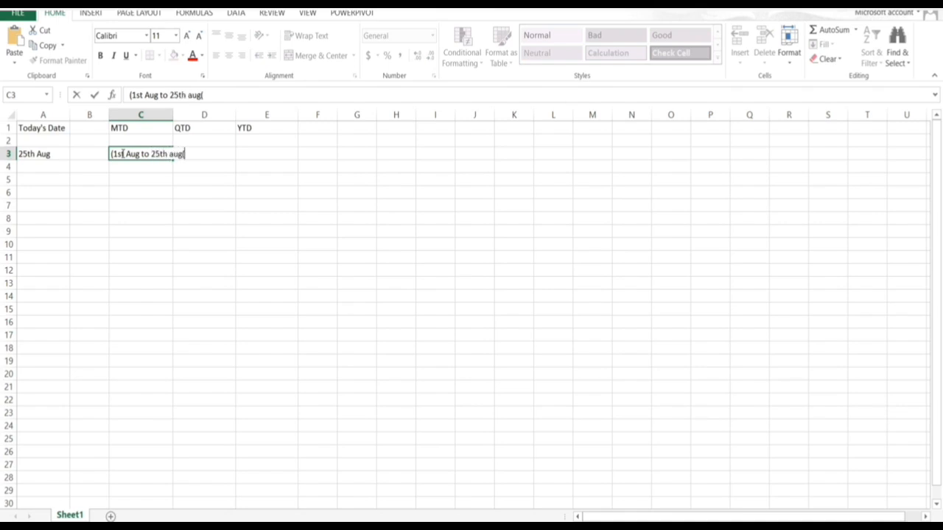
key(BackSpace)
text())
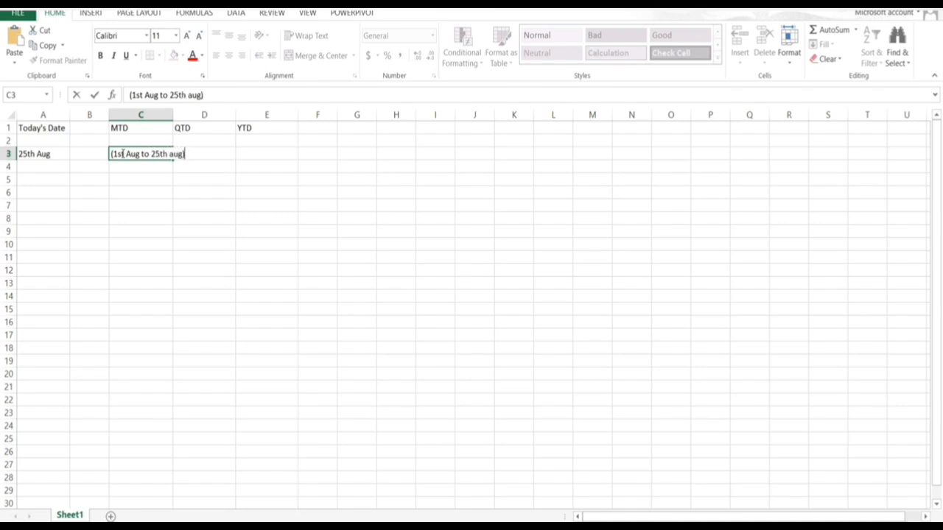
double_click(172, 112)
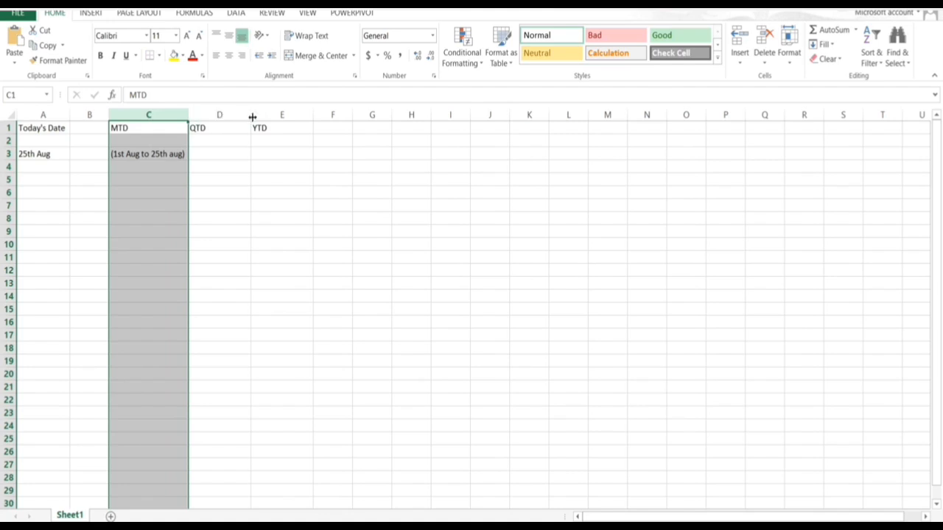
- Widen column D and enter the QTD range (1st July to 25th aug) in cell D3
drag(251, 115, 279, 131)
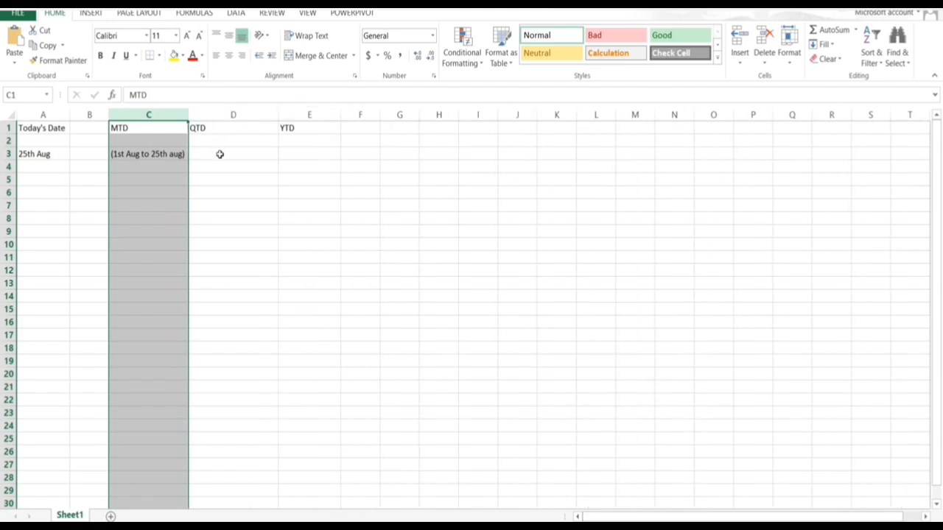
click(220, 154)
text((1)
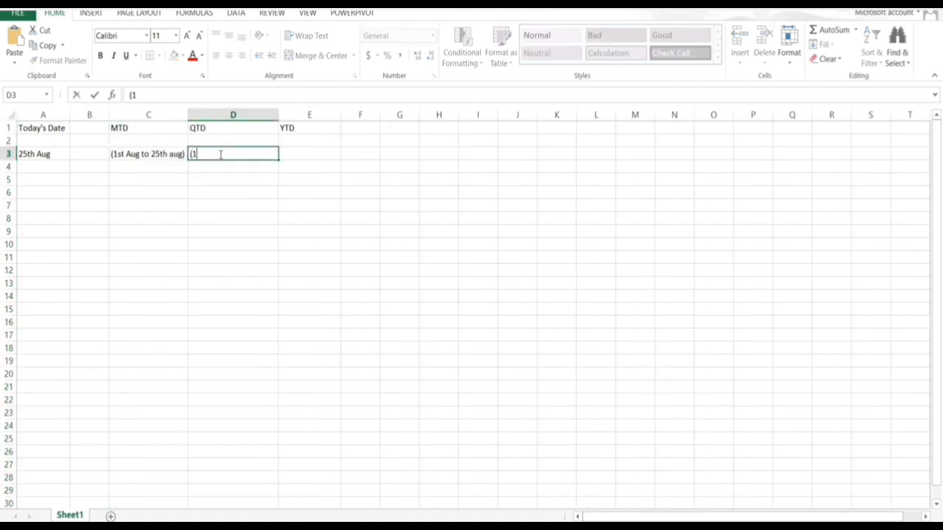
text(st July to 25th aug))
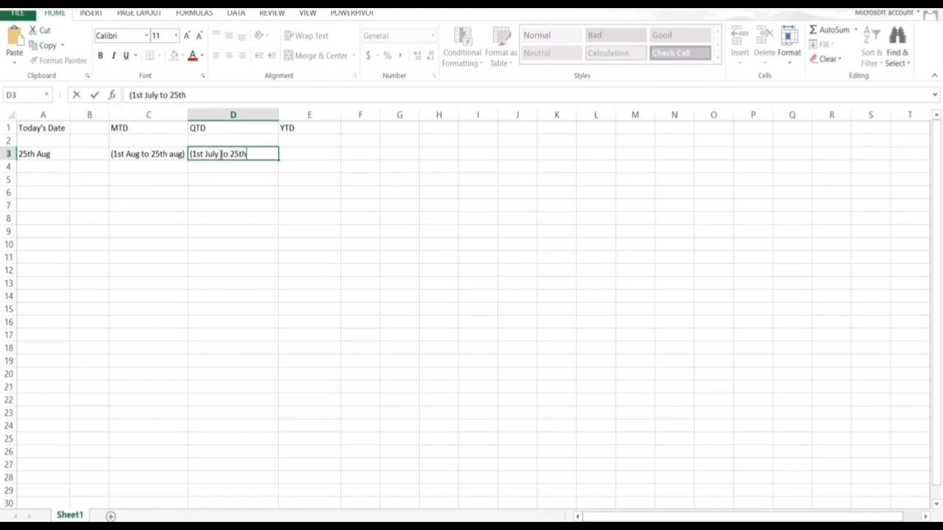
click(309, 151)
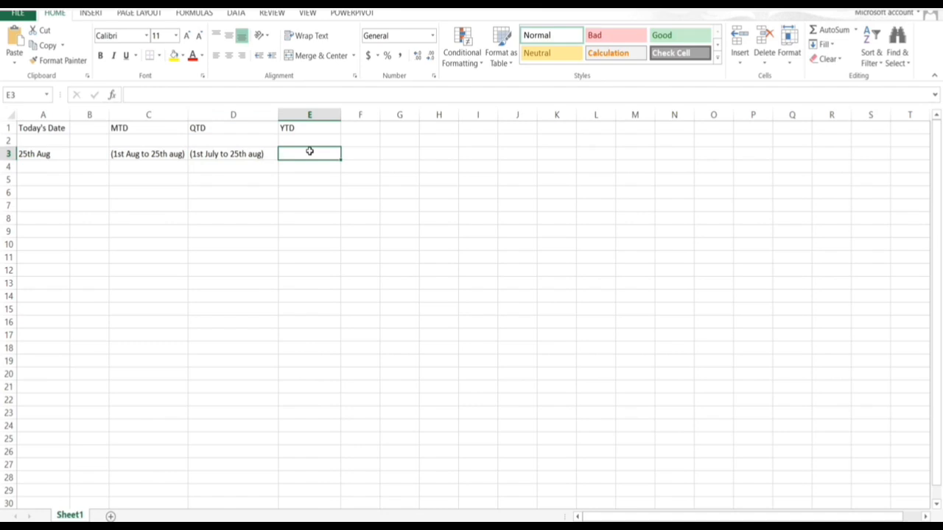
- Enter the YTD range (1st Jan to 25th aug) in cell E3 and fit column E to its content
text((1st Ajn)
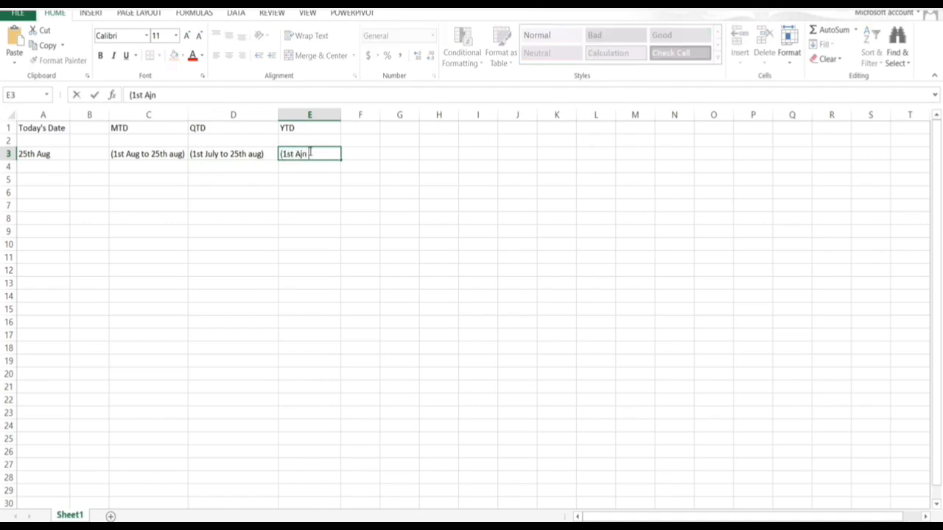
key(BackSpace)
key(BackSpace)
key(BackSpace)
text(jan)
key(BackSpace)
key(BackSpace)
key(BackSpace)
text(Jan to 25th aug))
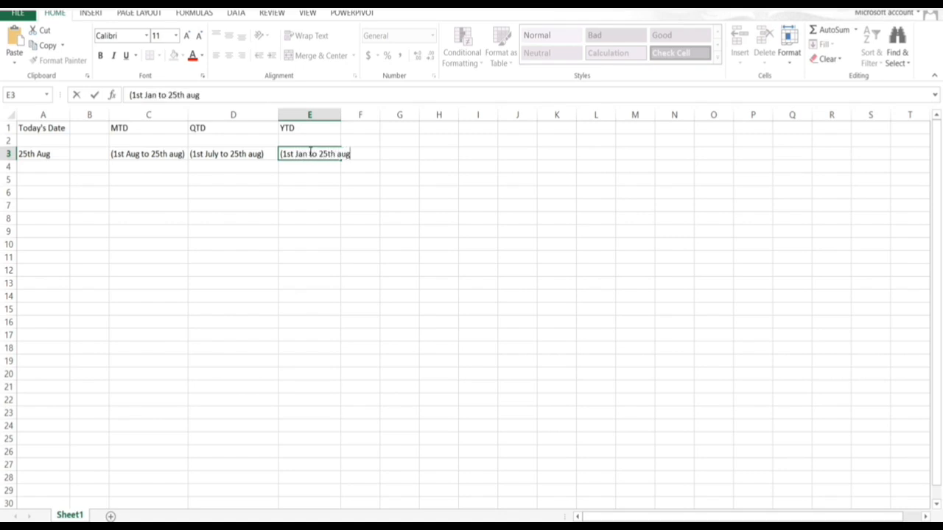
double_click(343, 114)
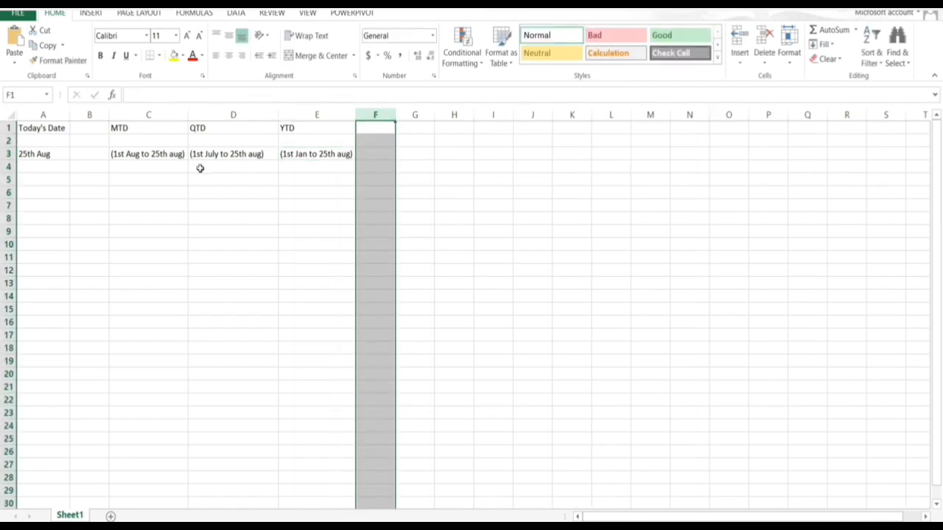
- Format the header row 1 with a yellow fill and bold text
click(7, 127)
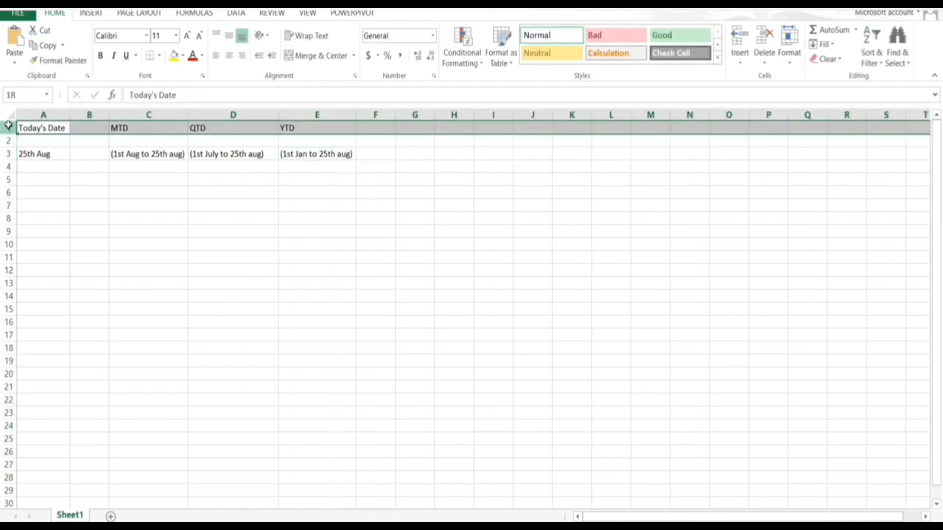
click(174, 56)
click(173, 156)
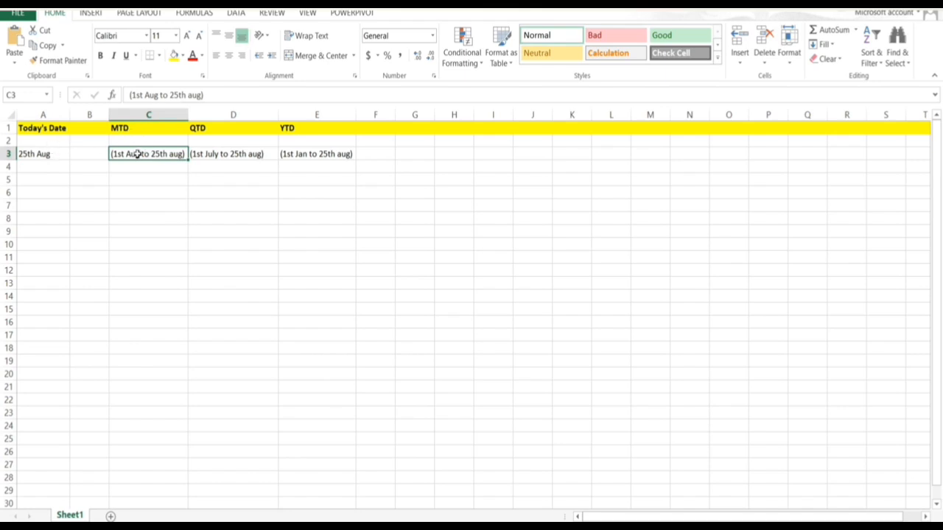
click(48, 156)
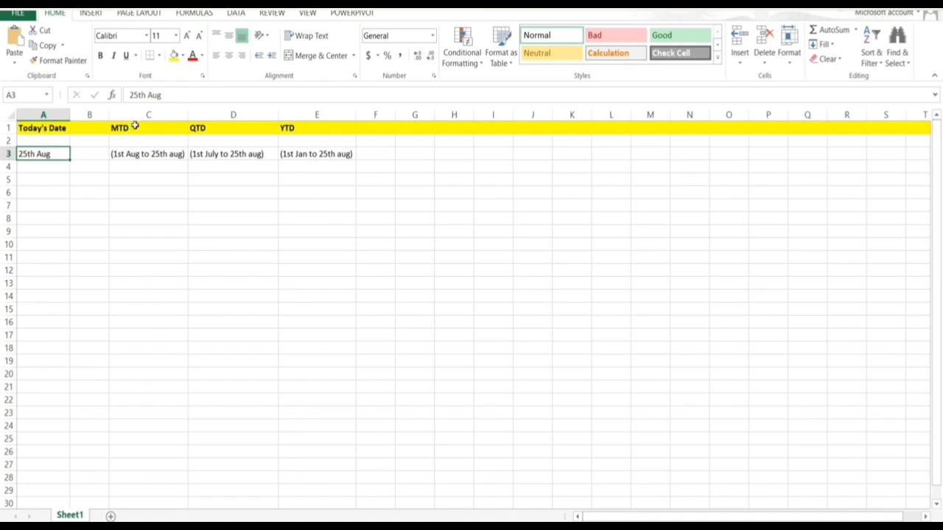
click(134, 127)
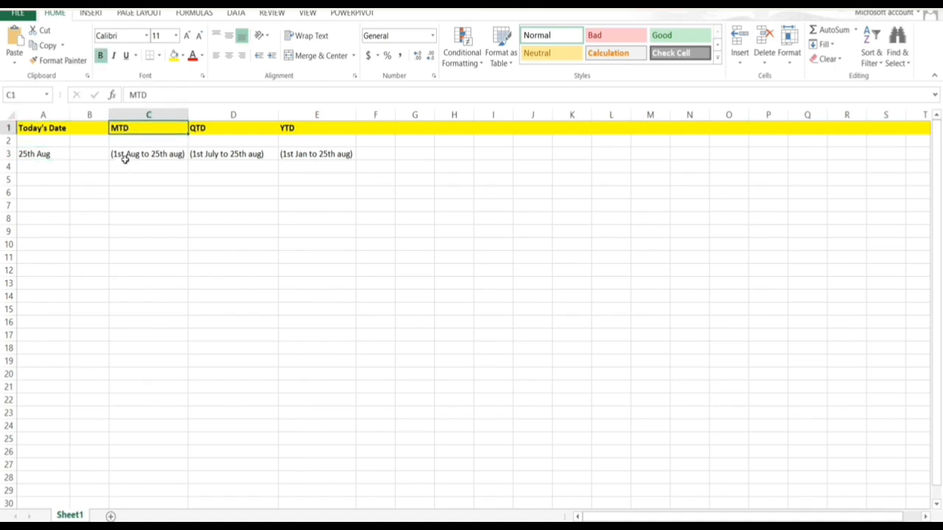
click(321, 129)
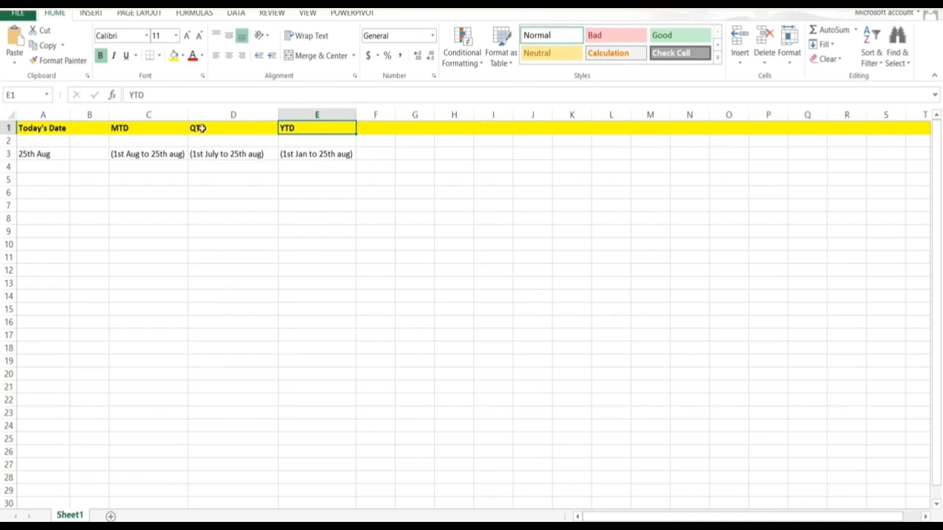
- Enter the note 4 Quarters - 1 Year in cell D5 below the QTD range
click(208, 179)
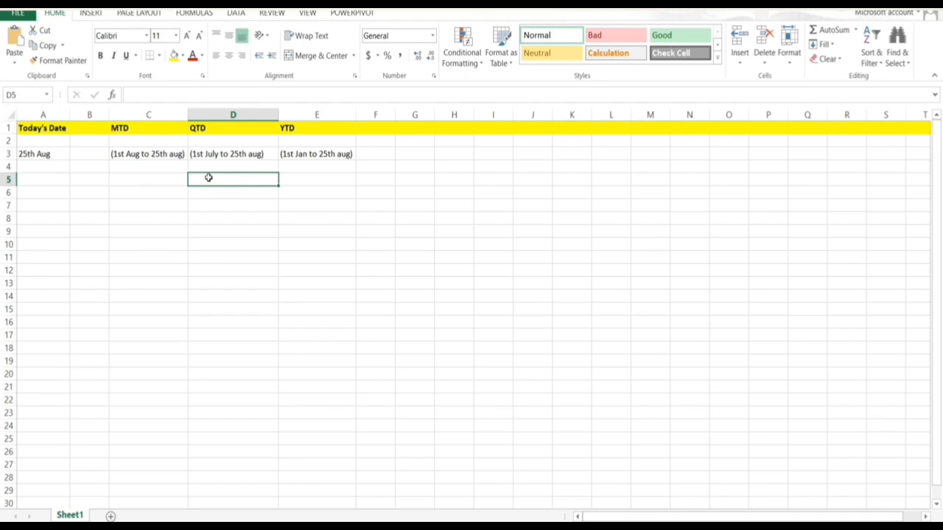
text(4 Qu)
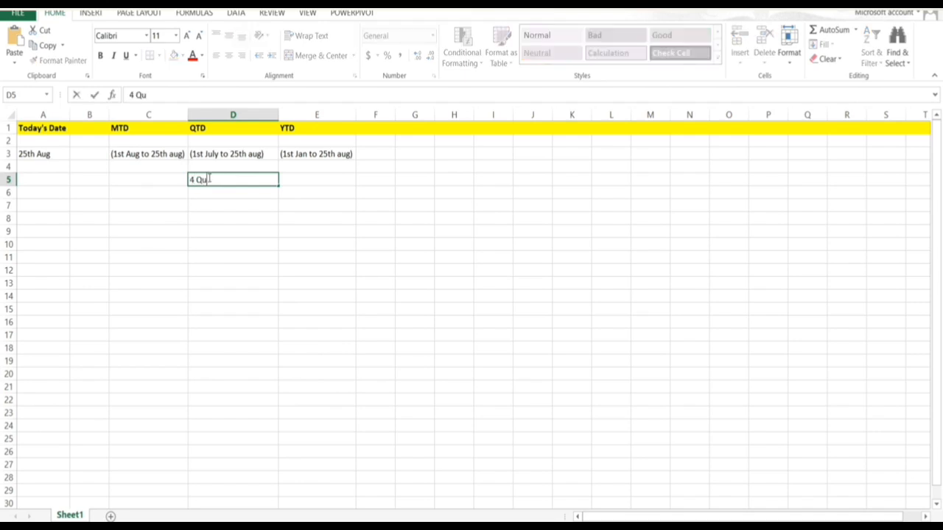
text(artersn)
key(BackSpace)
text(- 1 Y)
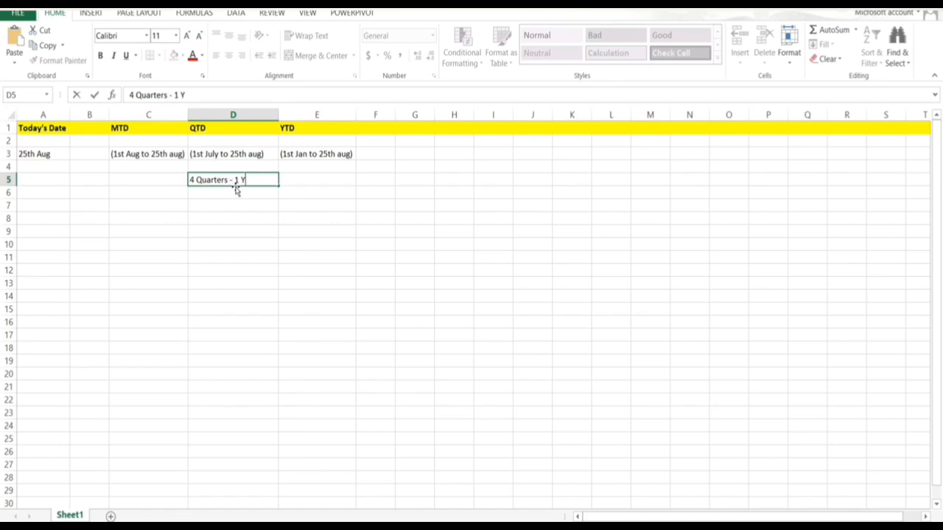
text(ear)
- Enter the first quarter's month range, Jan to March, in cell D7
click(221, 203)
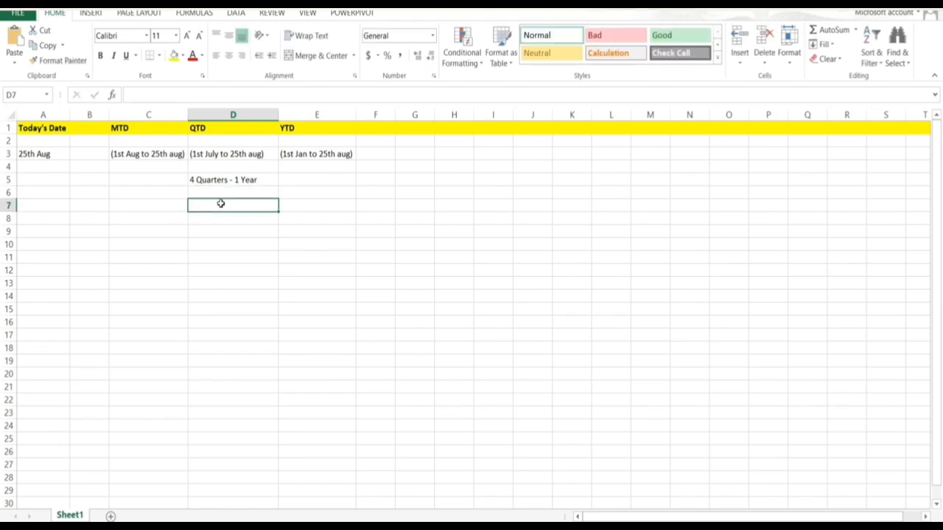
text(Jan)
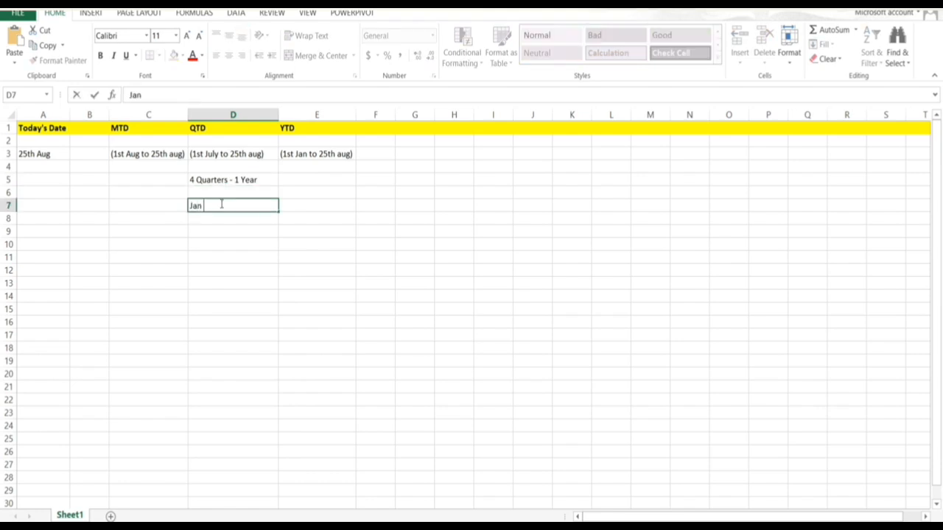
text( to ma)
key(BackSpace)
key(BackSpace)
key(BackSpace)
text(March)
click(231, 192)
key(Up)
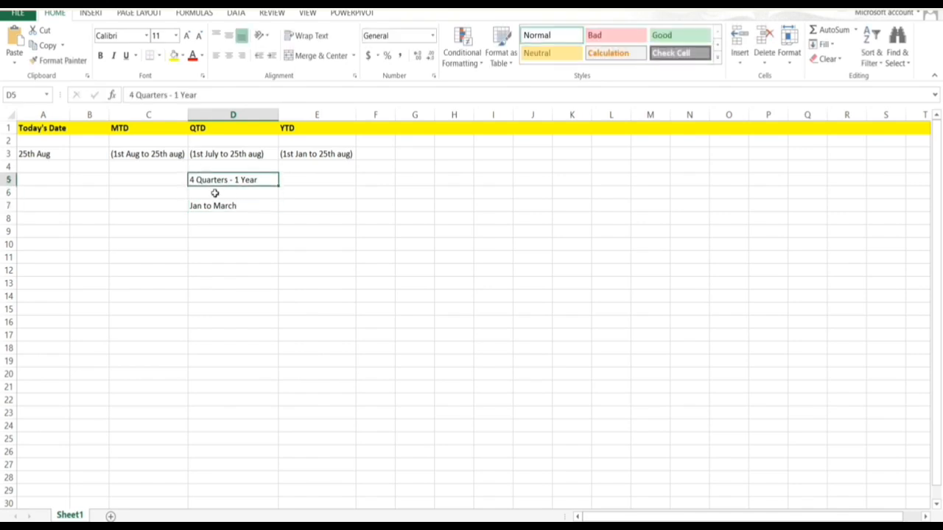
- Enter the note 3 Months - 1 Quarter in cell D6
click(213, 193)
text(3 Mont)
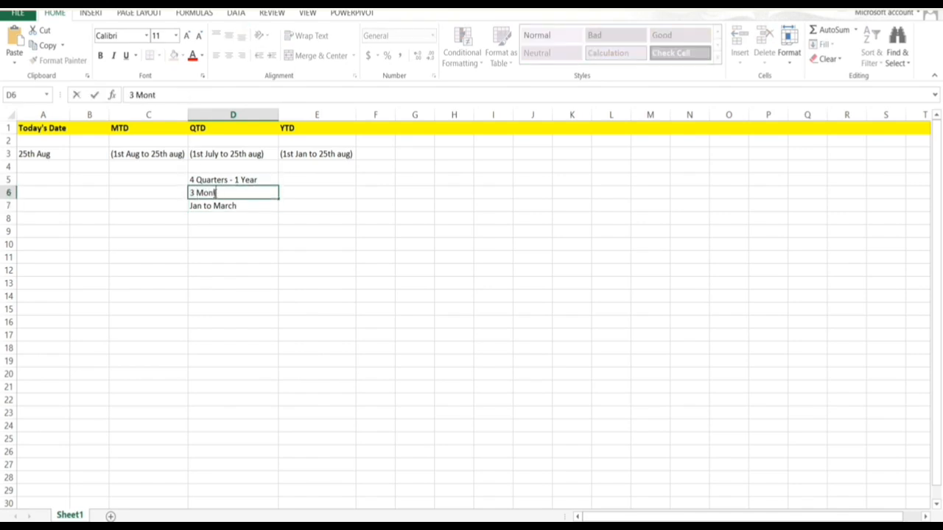
text(hs - 1 Quarter)
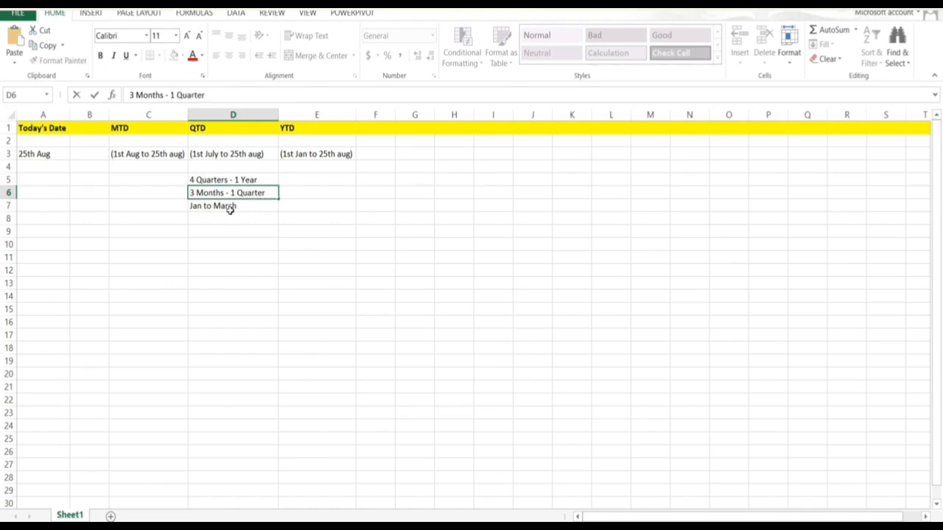
- Enter the remaining quarter ranges April to june, July to Sep and Oct to Dec in cells D8 to D10
click(231, 214)
text(Apri)
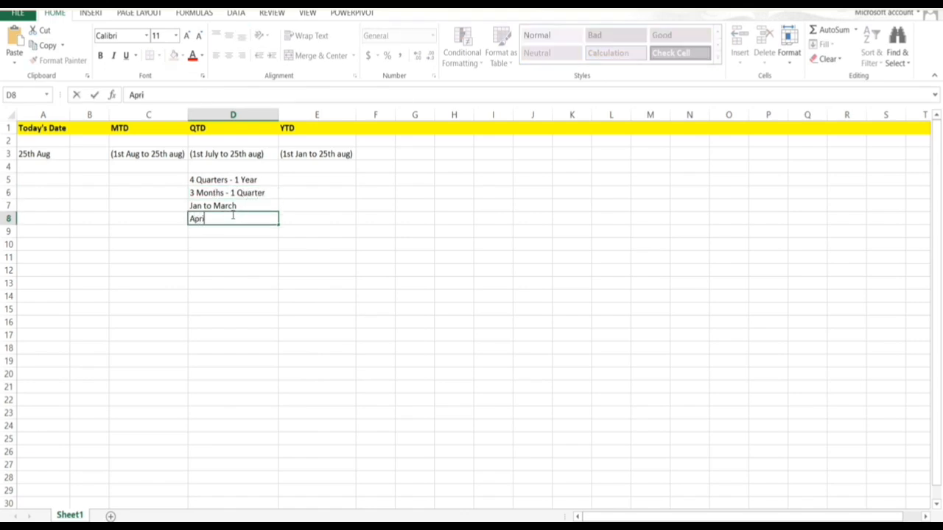
text(l to june)
key(Return)
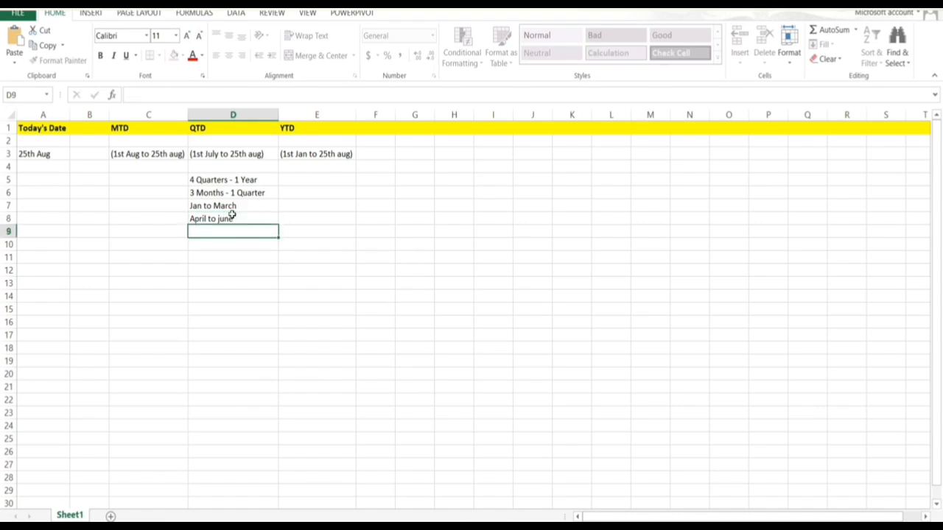
text(July to Sep)
key(Return)
text(Oct)
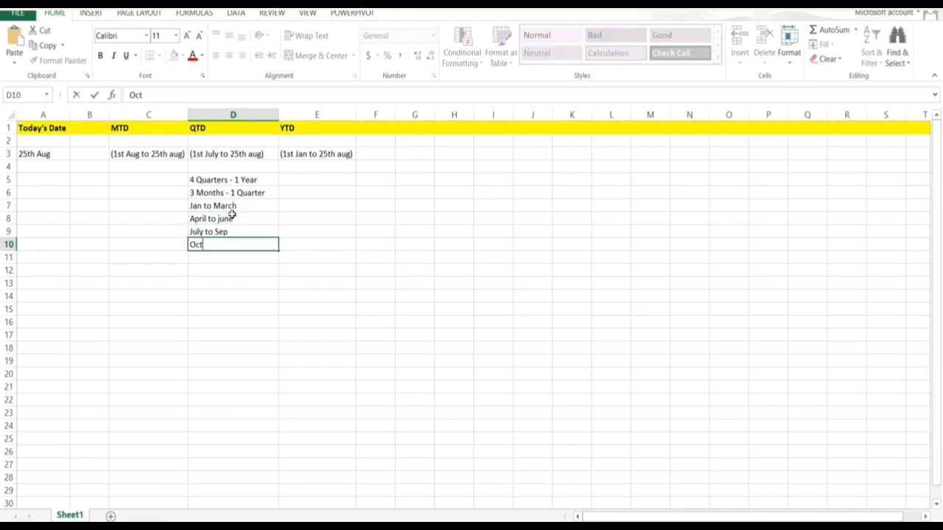
text( to Dec)
click(245, 218)
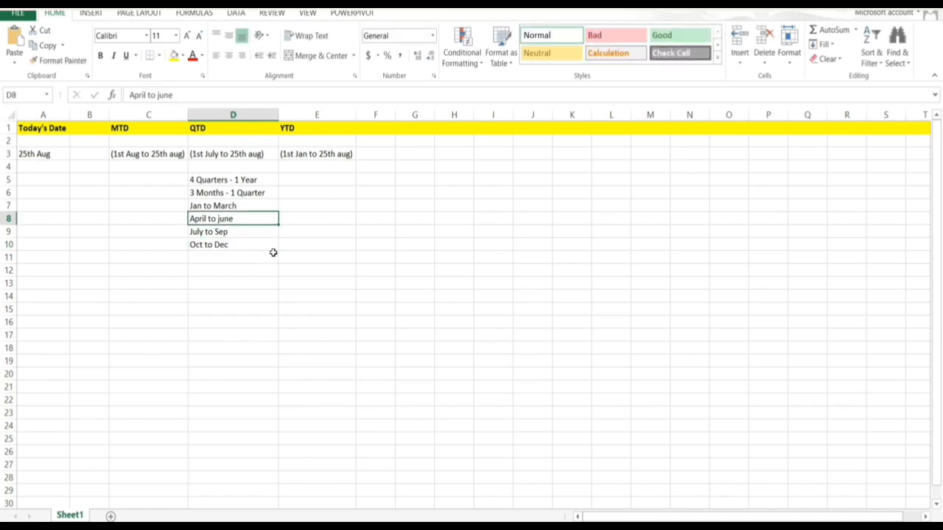
click(49, 151)
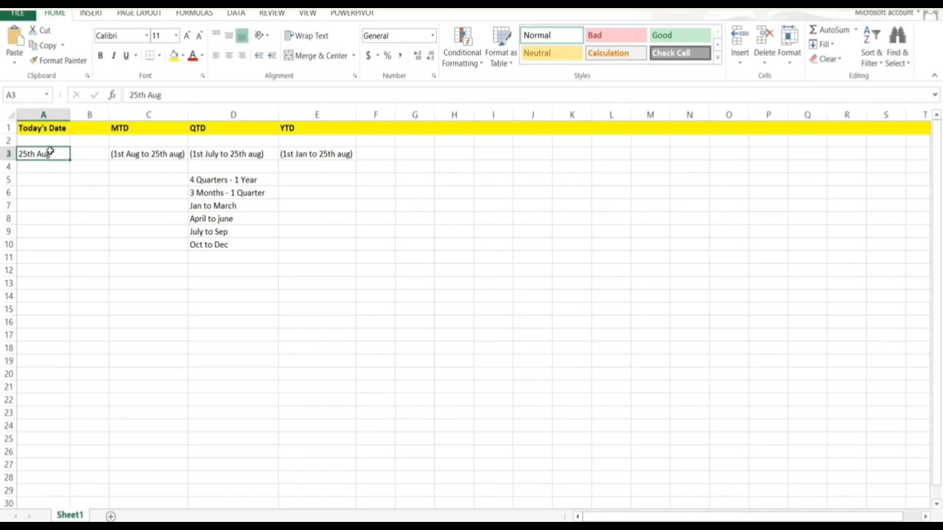
click(240, 232)
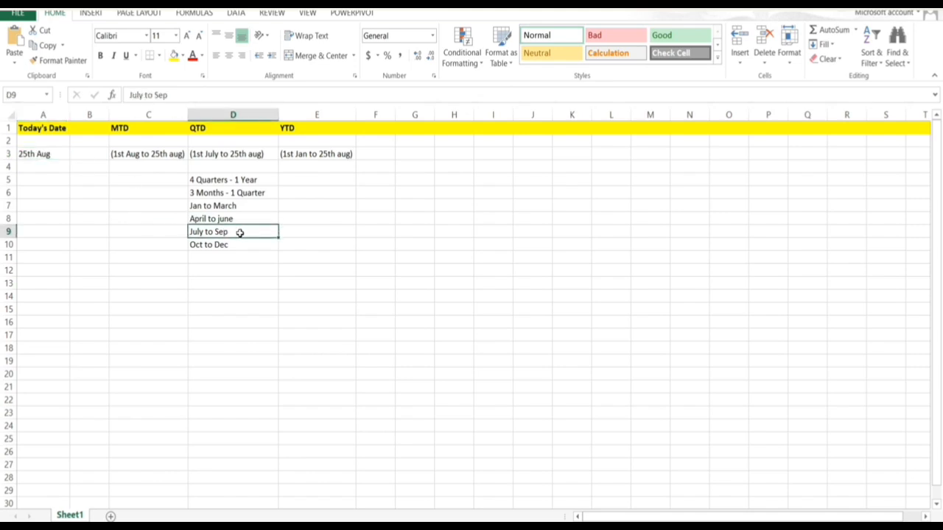
- Append the quarter labels - Q1 to Jan to March in D7 and - Q2 to April to june in D8
double_click(256, 206)
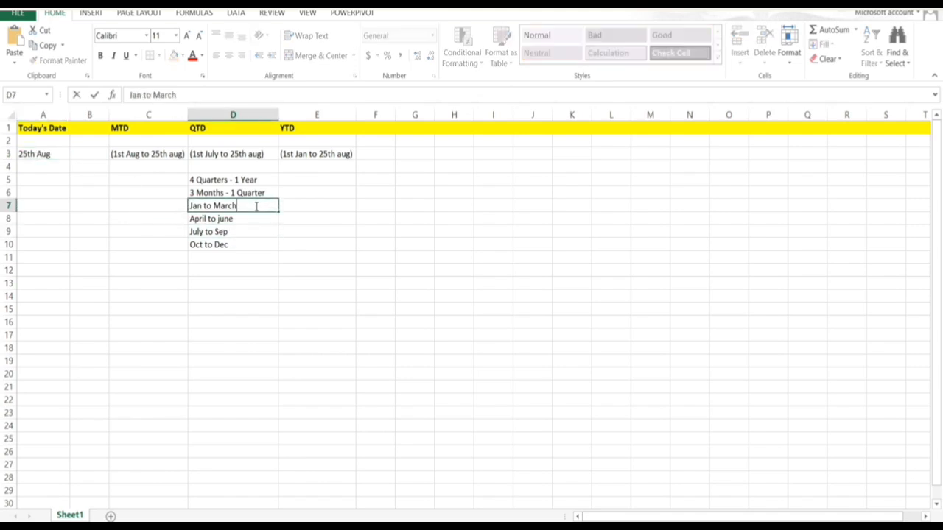
text(-)
key(BackSpace)
text(Q1)
key(Return)
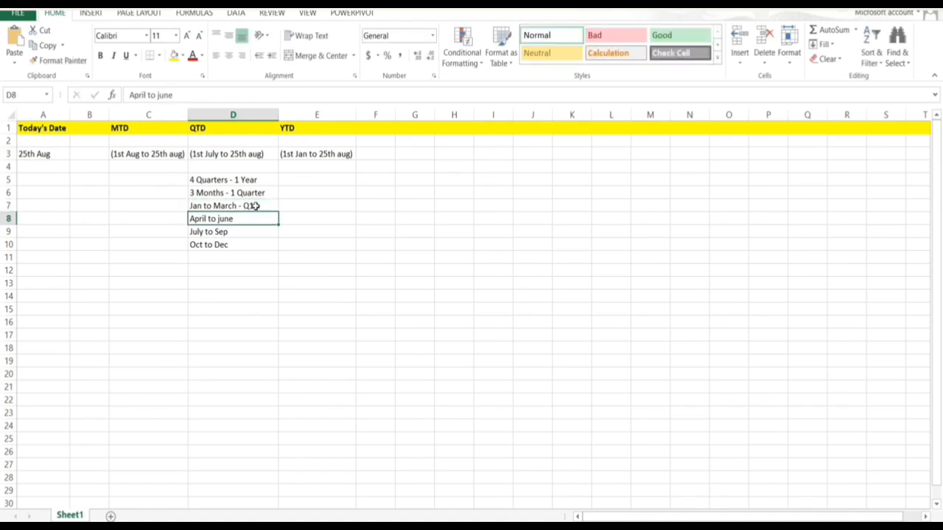
double_click(250, 216)
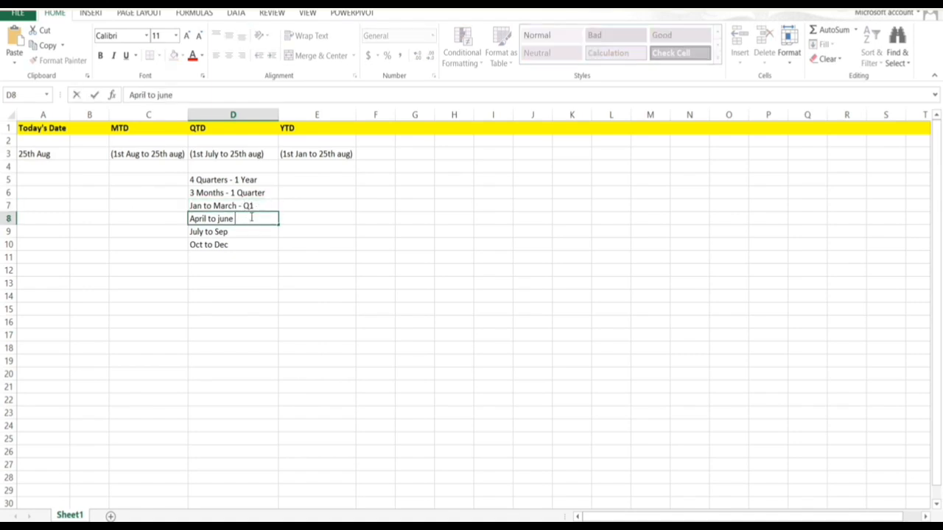
text(- Q2)
key(Return)
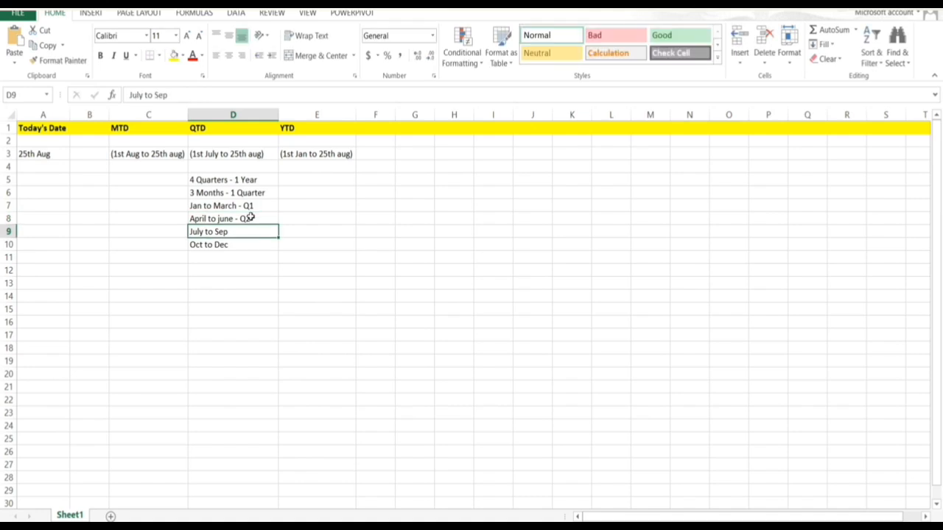
- Append the quarter labels - Q3 to July to Sep in D9 and - Q4 to Oct to Dec in D10
double_click(259, 233)
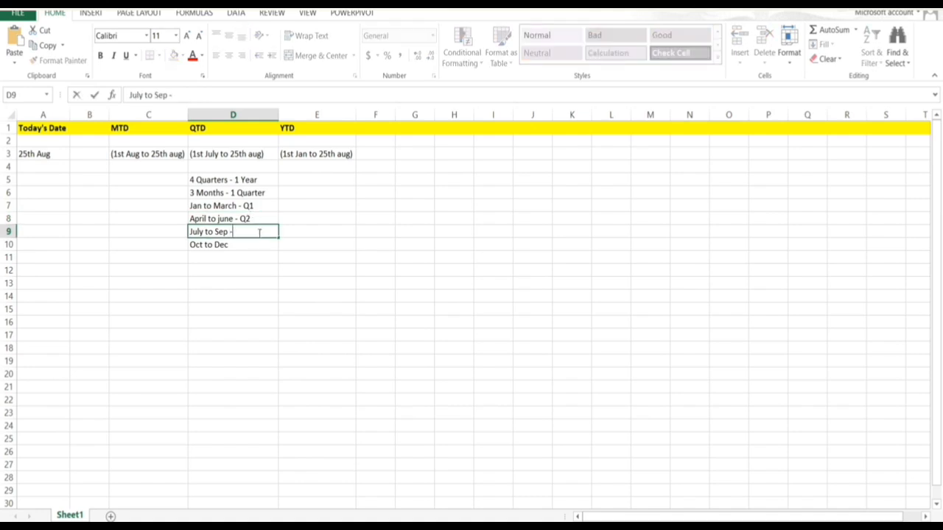
text(- Q3)
key(Return)
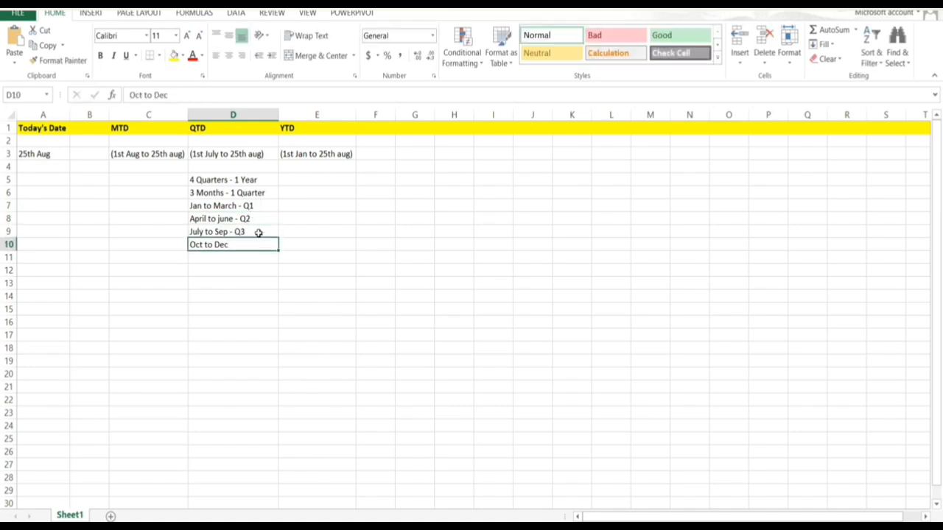
double_click(258, 243)
text(-)
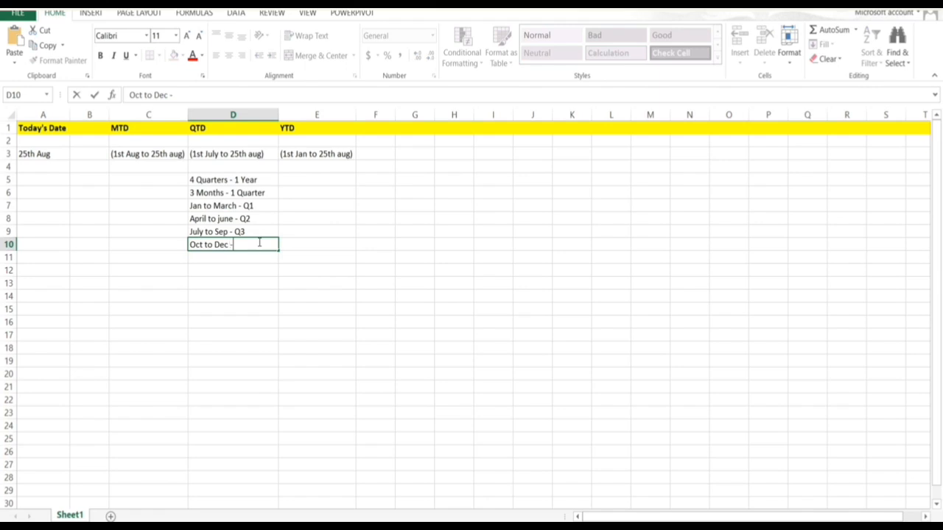
text( Q4)
click(324, 311)
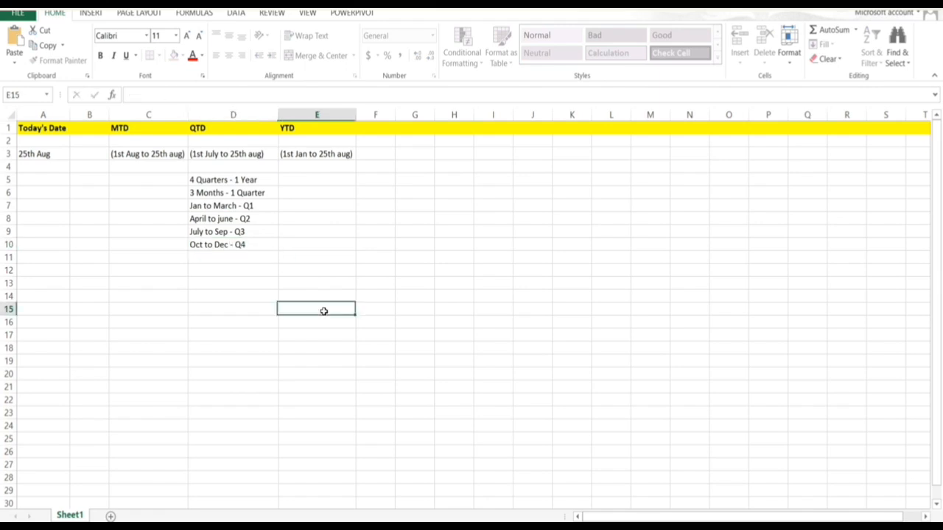
click(52, 154)
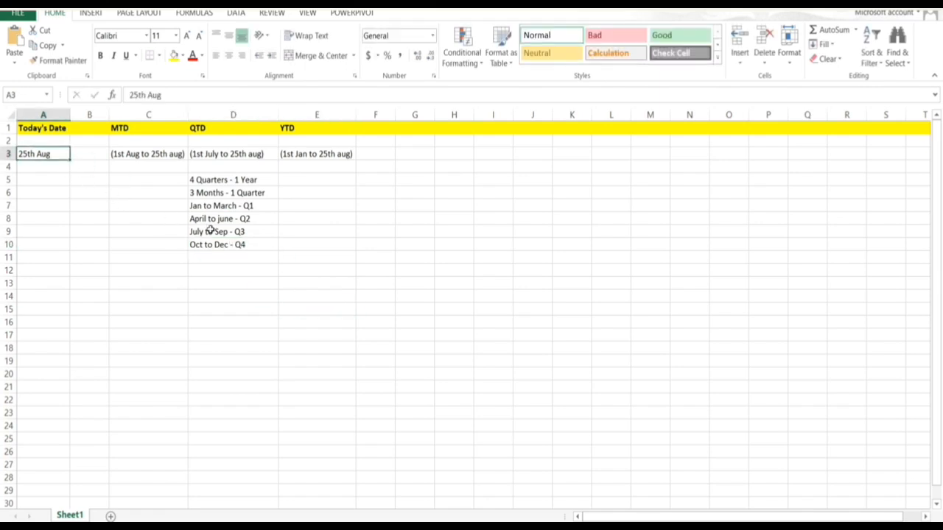
click(260, 234)
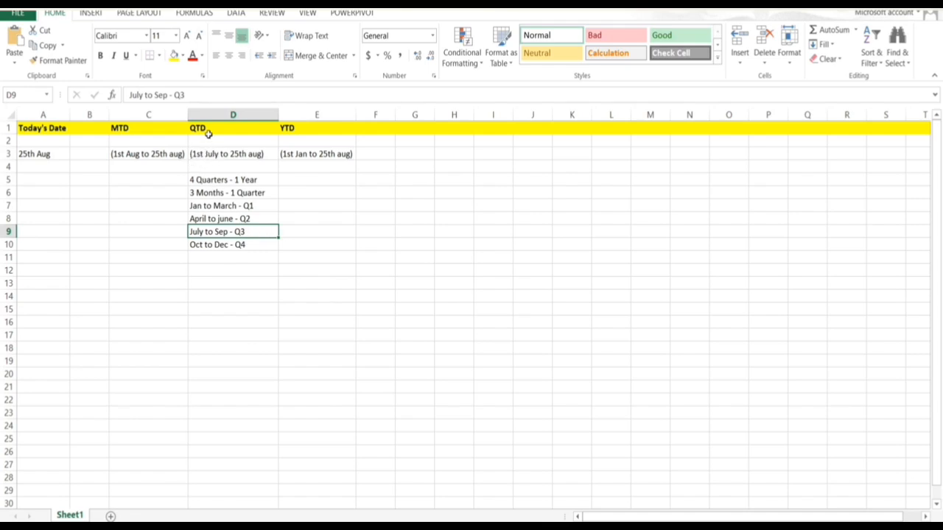
click(204, 156)
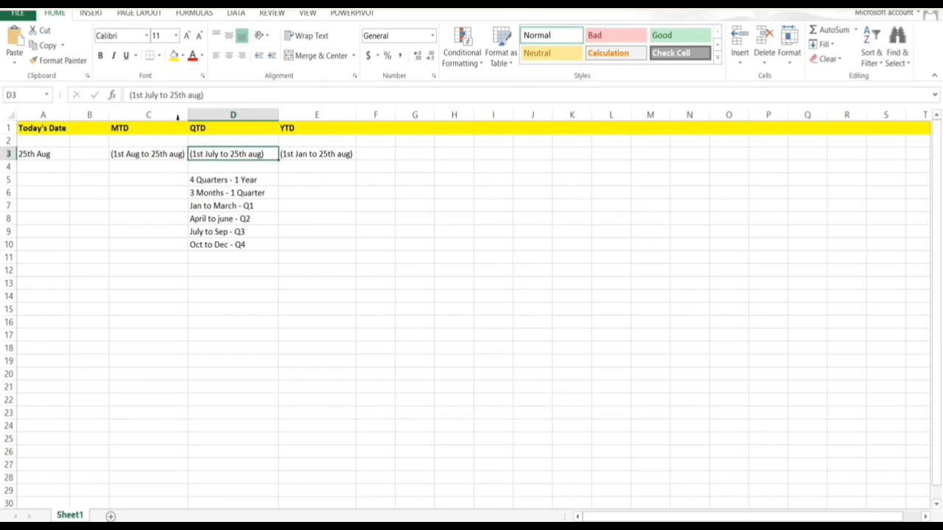
- Switch to the IT Spend Analysis Microsoft report in Power BI Desktop
mouse_move(598, 526)
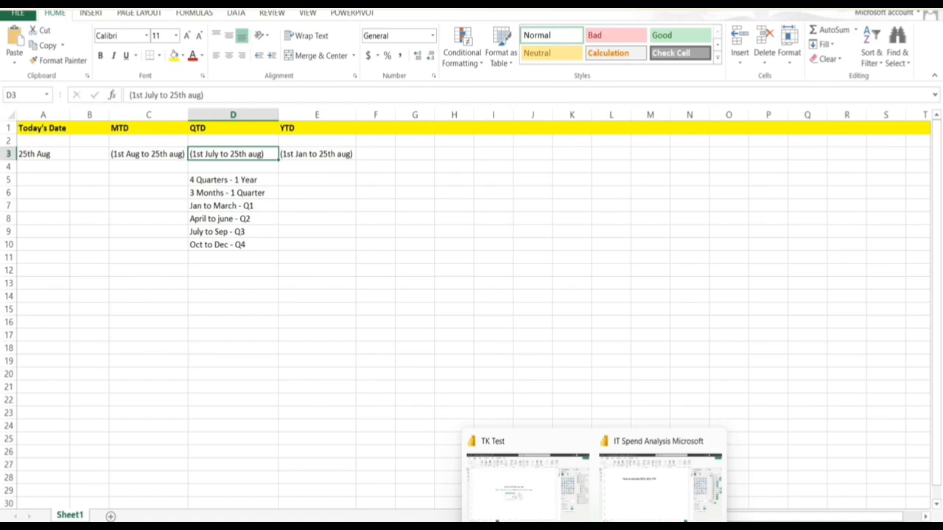
click(654, 500)
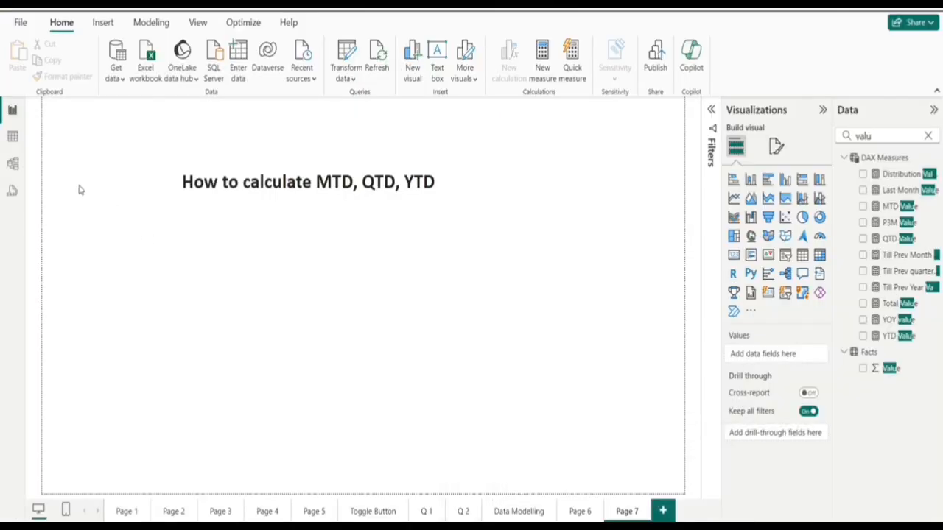
- Show the Facts table's data in Table view, with the Calendar_Dim and Date tables collapsed in the field list
click(13, 141)
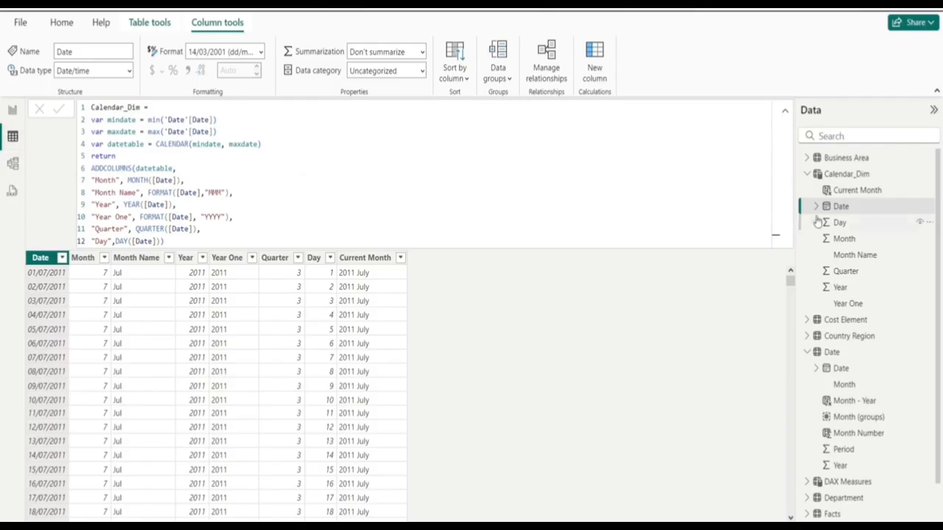
click(806, 175)
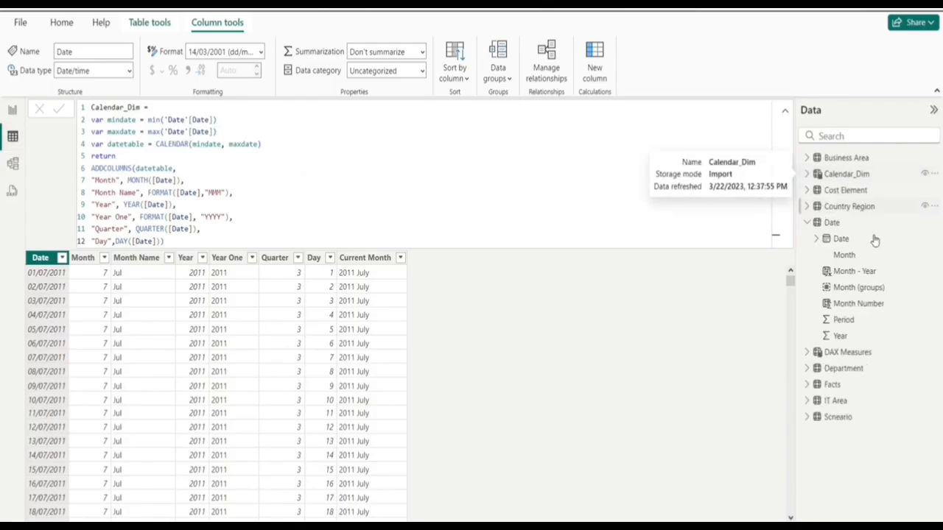
click(806, 223)
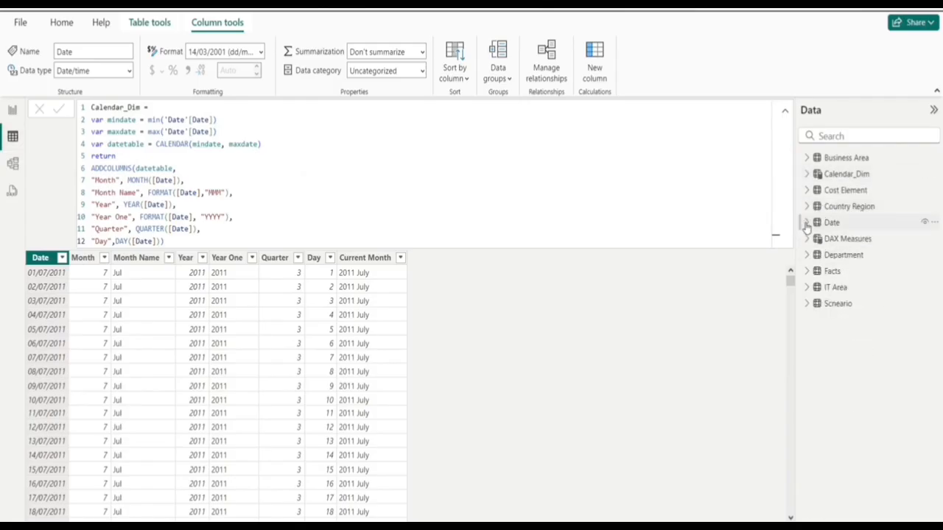
click(851, 273)
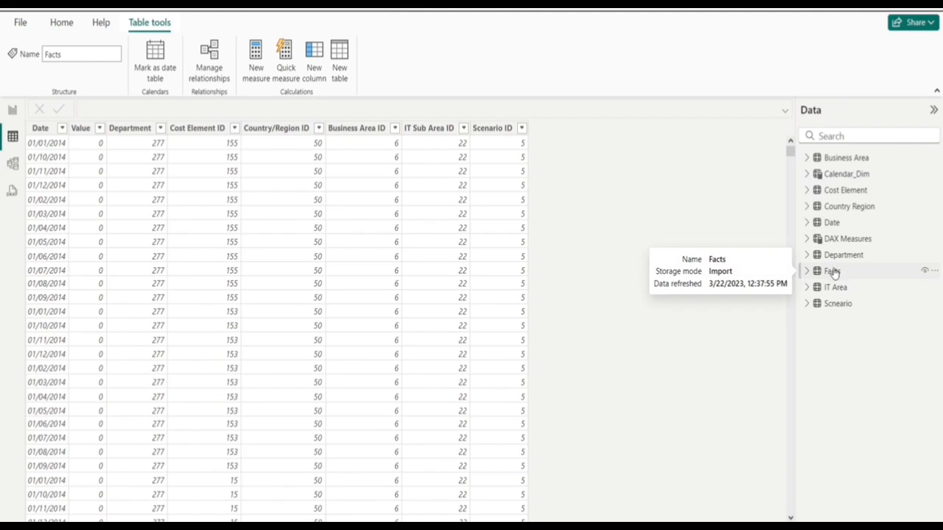
- Browse the distinct values of the Facts table's Value column in its filter list without applying a filter
click(97, 131)
click(99, 129)
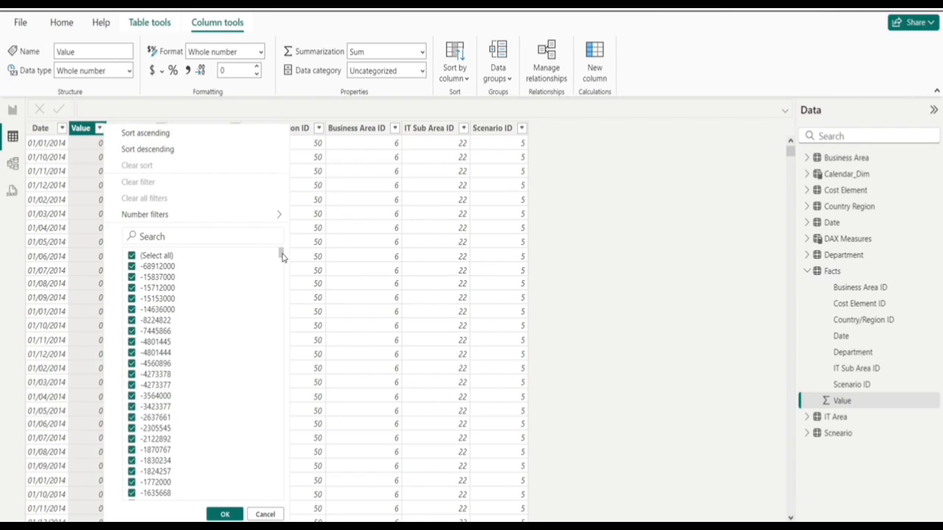
drag(283, 255, 279, 493)
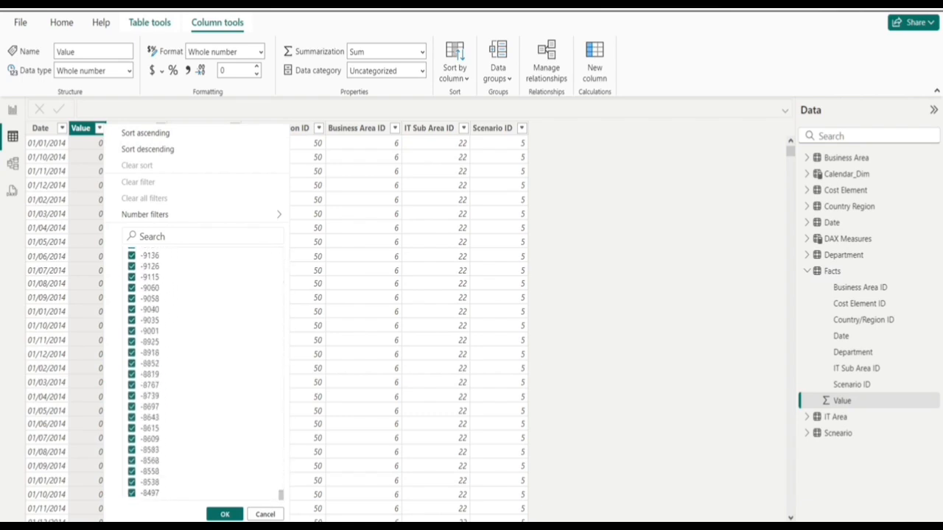
click(267, 515)
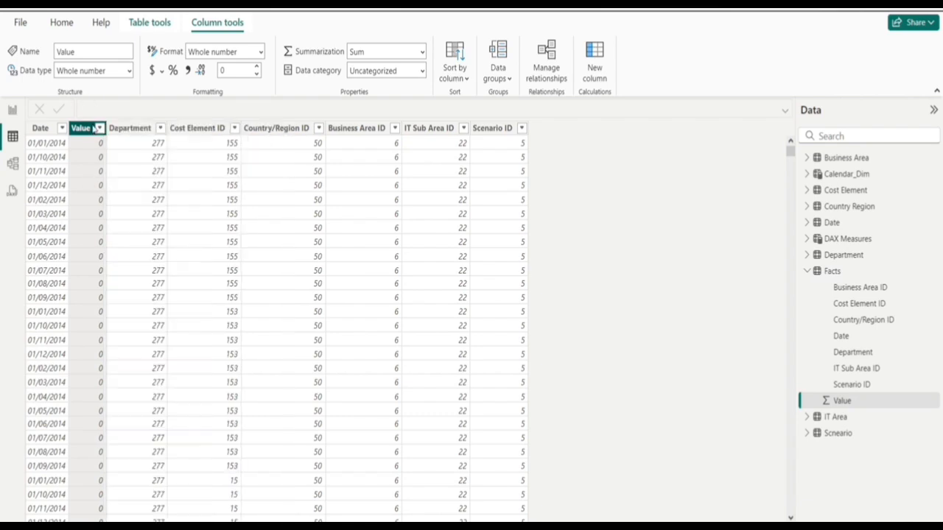
- Return to the report page, widen the Data pane, and examine the TOTALMTD formula of the MTD Value measure
click(12, 112)
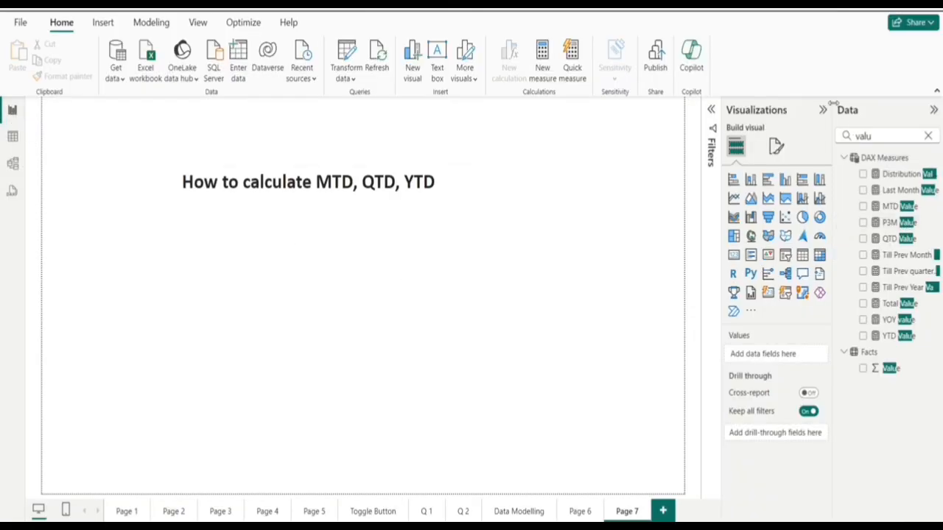
drag(834, 104, 817, 105)
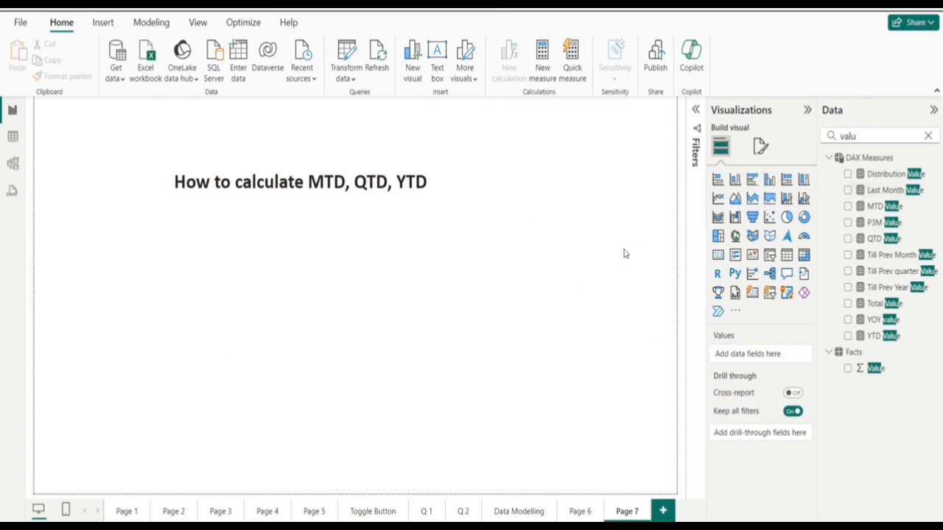
click(875, 207)
click(416, 109)
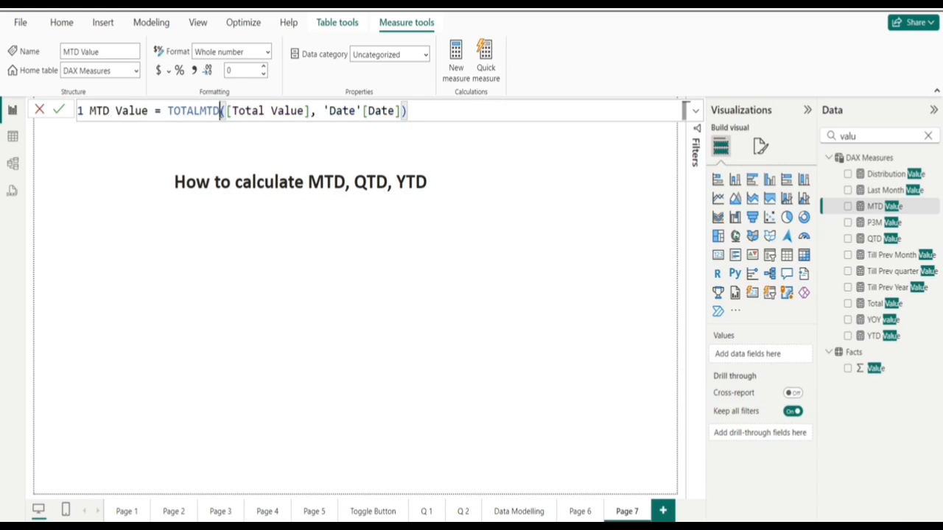
drag(219, 111, 174, 110)
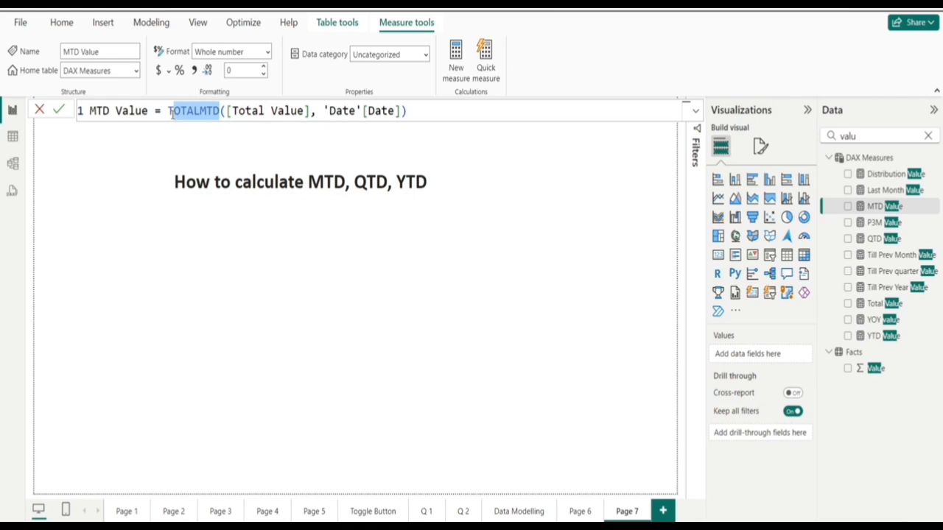
click(310, 111)
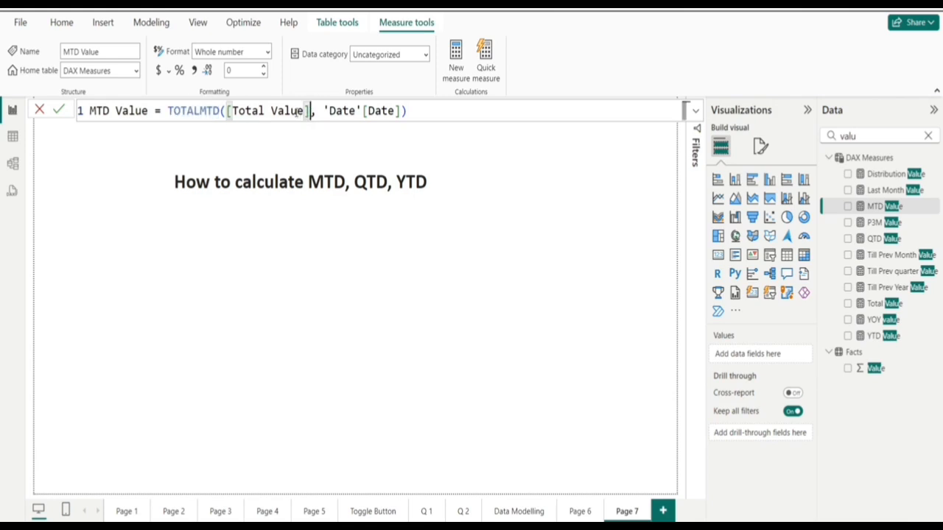
- Search the fields for total v, view the Total Value measure's formula, and clear the search
double_click(869, 135)
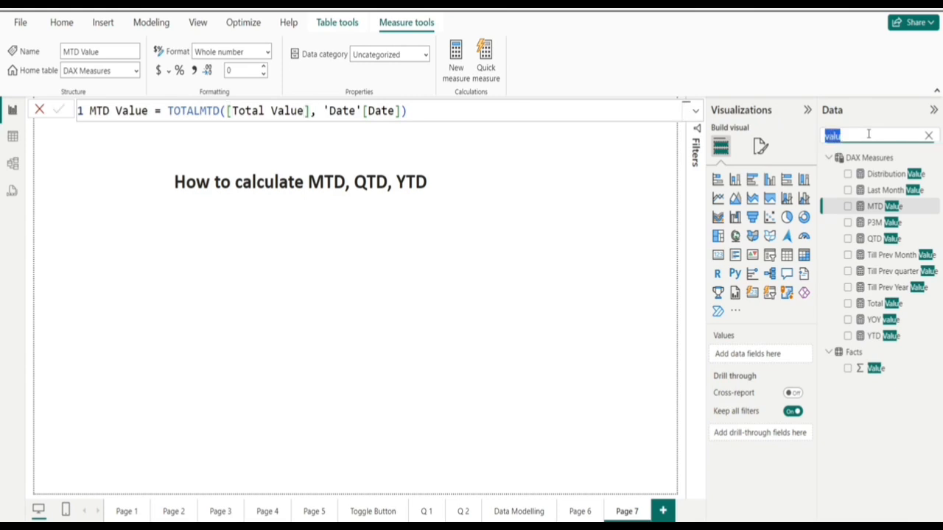
text(total v)
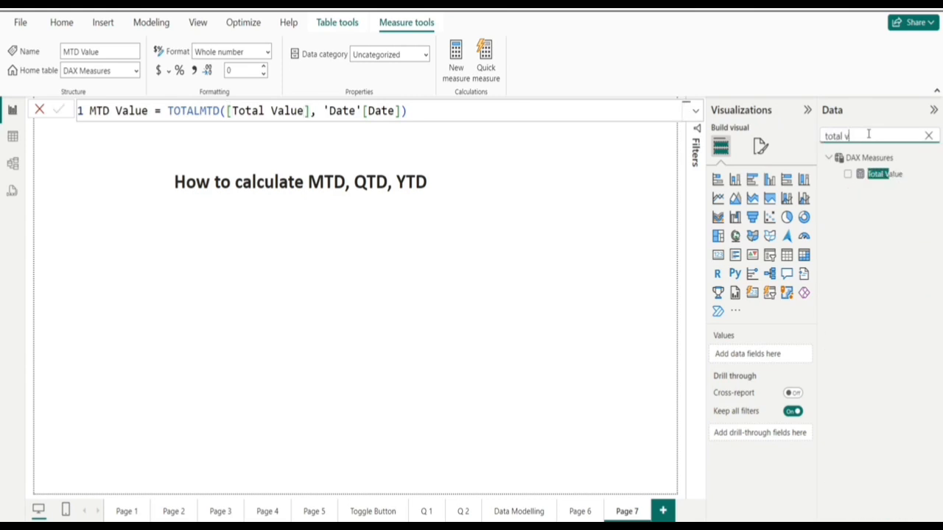
click(887, 173)
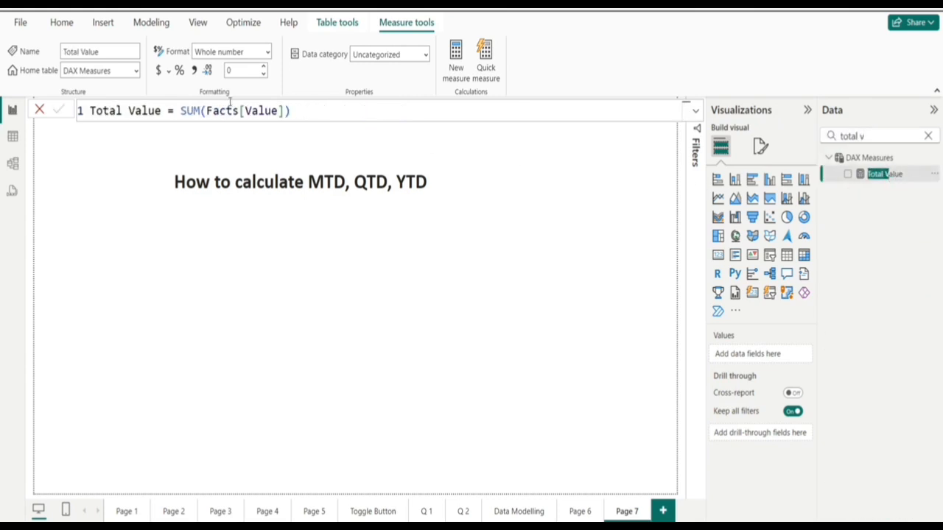
click(929, 137)
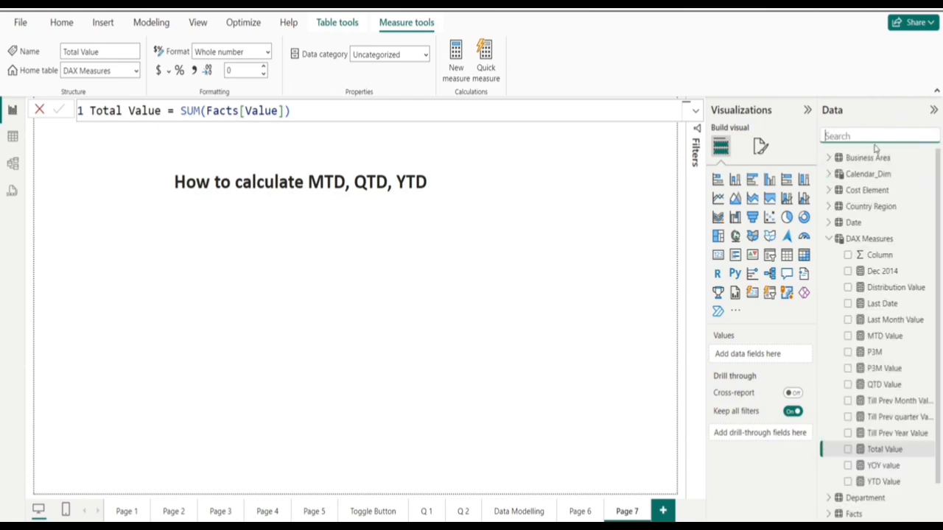
- Try inserting sum(Facts[Value] before [Total Value] in the MTD Value measure's formula
click(891, 336)
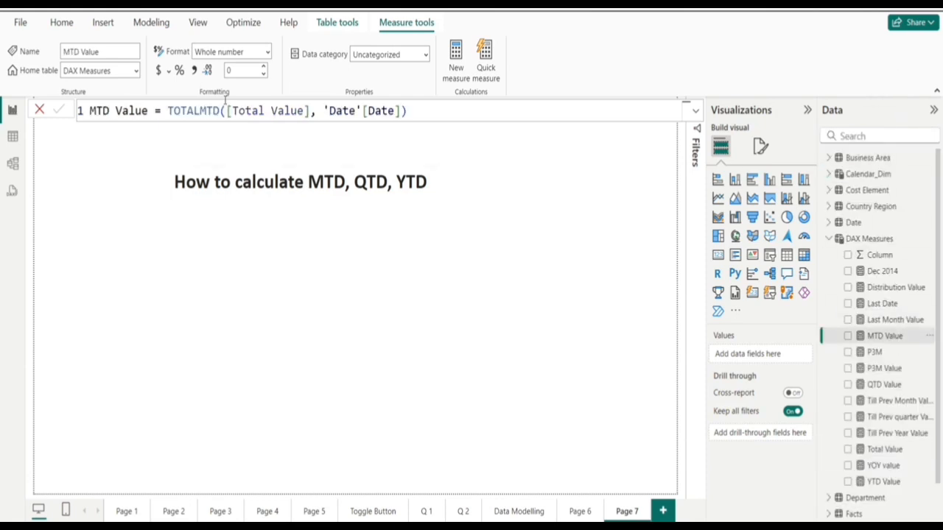
click(228, 111)
text(Sum()
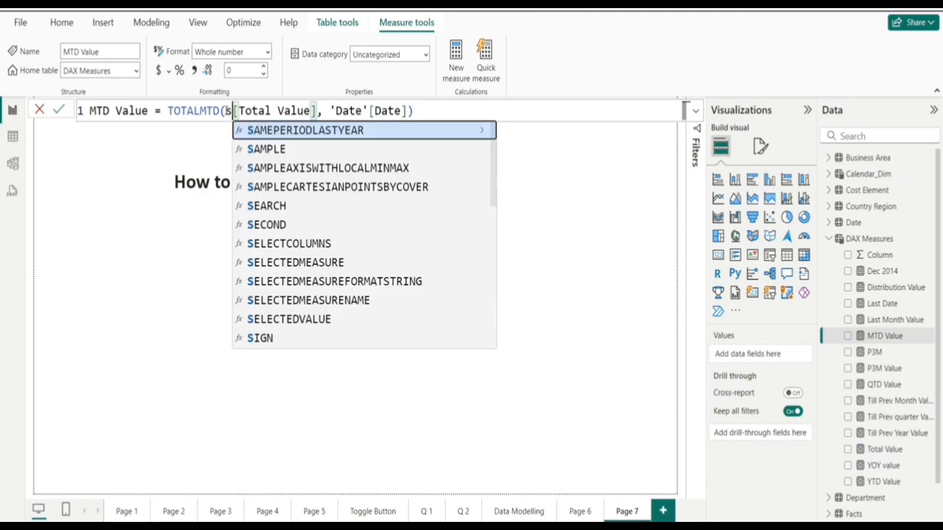
text(va)
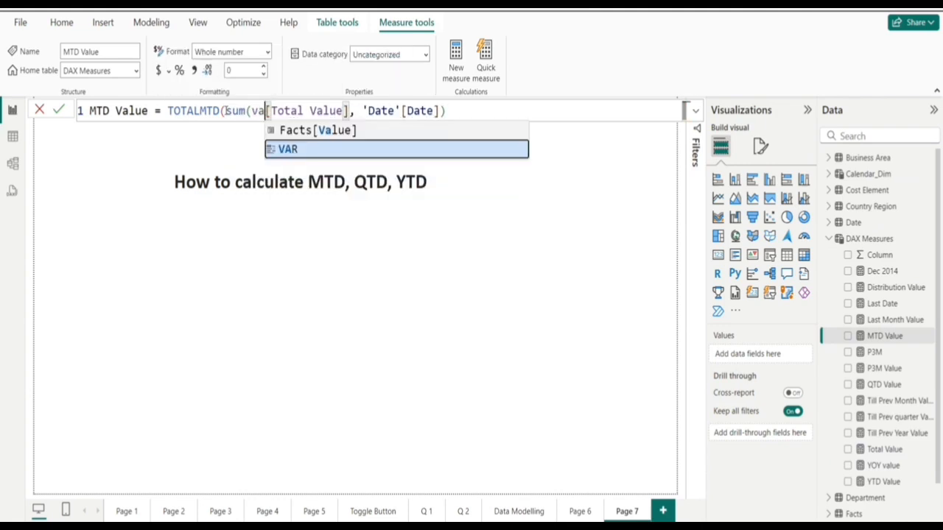
key(Up)
key(Tab)
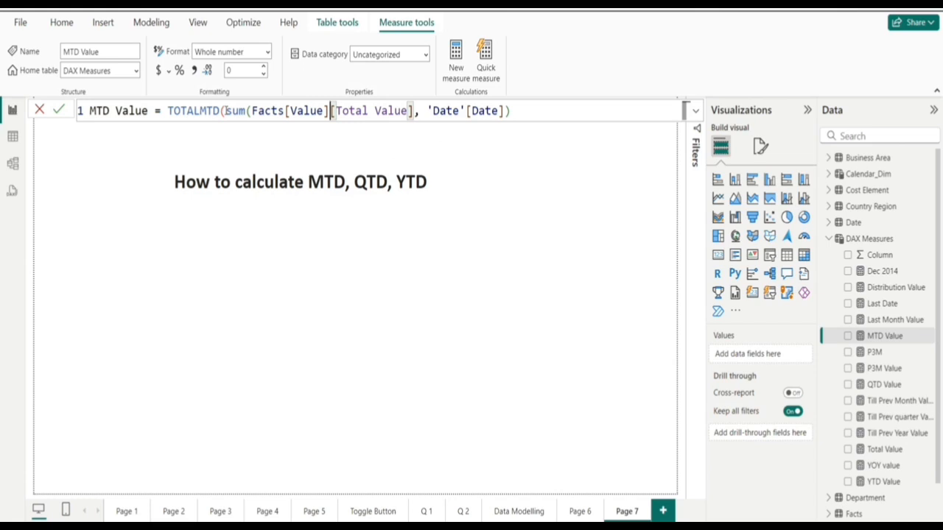
- Remove the inserted sum(Facts[Value] text from the MTD Value formula
key(BackSpace)
key(BackSpace)
key(BackSpace)
key(BackSpace)
key(BackSpace)
key(BackSpace)
key(BackSpace)
key(BackSpace)
key(BackSpace)
key(BackSpace)
key(BackSpace)
key(BackSpace)
key(BackSpace)
key(BackSpace)
key(BackSpace)
key(BackSpace)
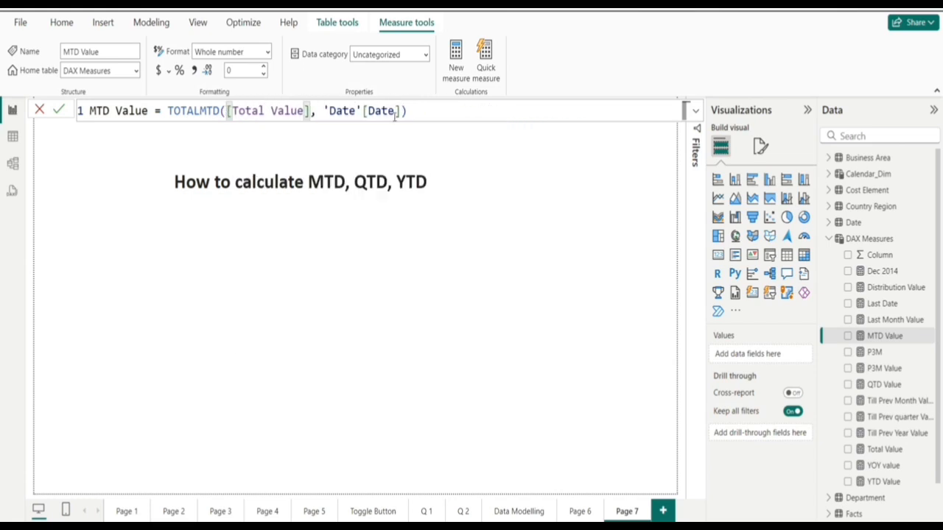
- Examine the 'Date'[Date] argument in the MTD Value measure's formula
click(430, 113)
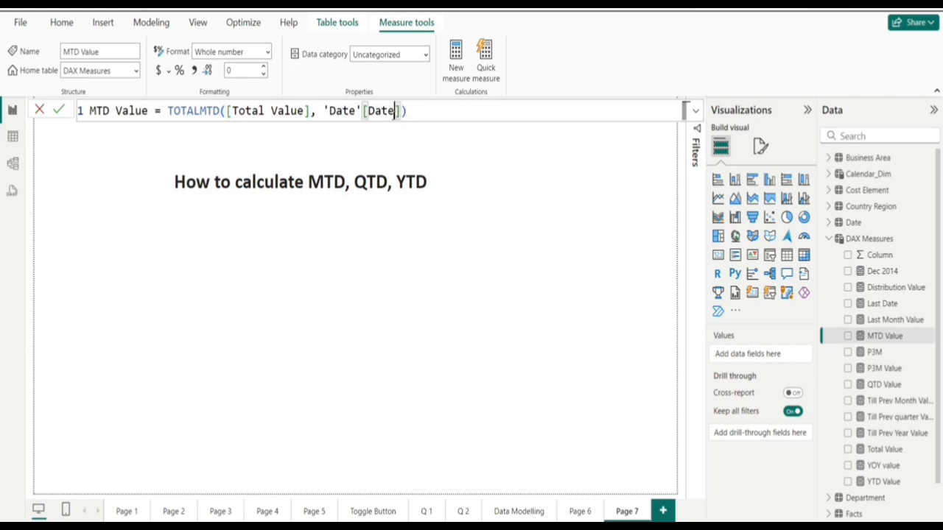
drag(395, 112, 362, 112)
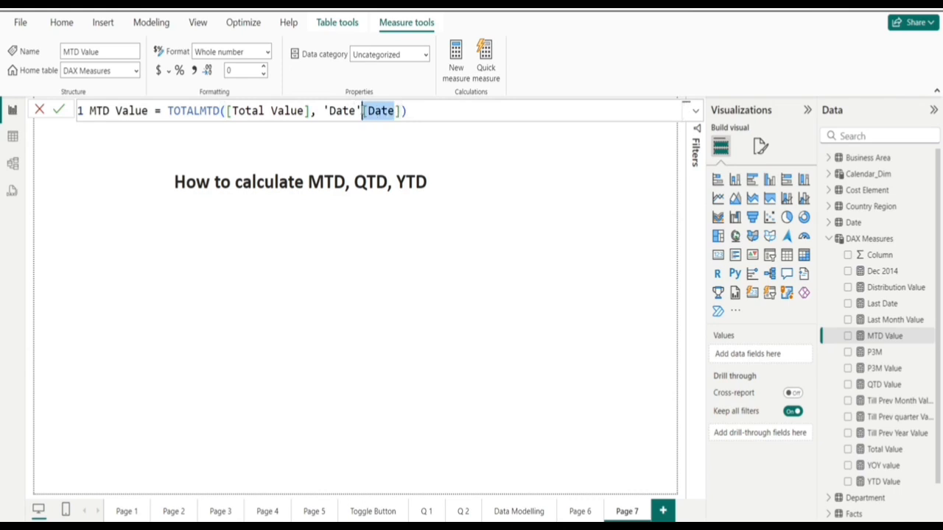
click(433, 110)
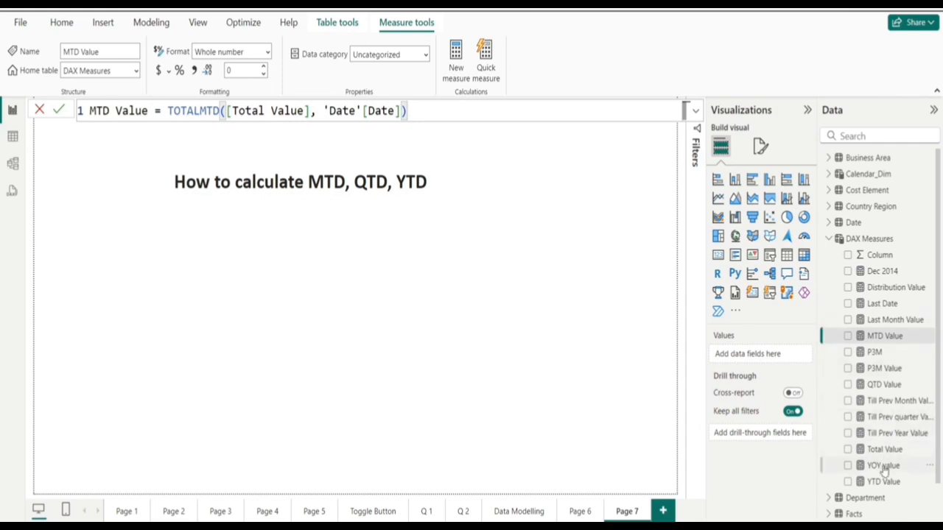
- Examine the formulas of the QTD Value and YTD Value measures, including their TOTALQTD function and 'Date'[Date] argument
click(884, 385)
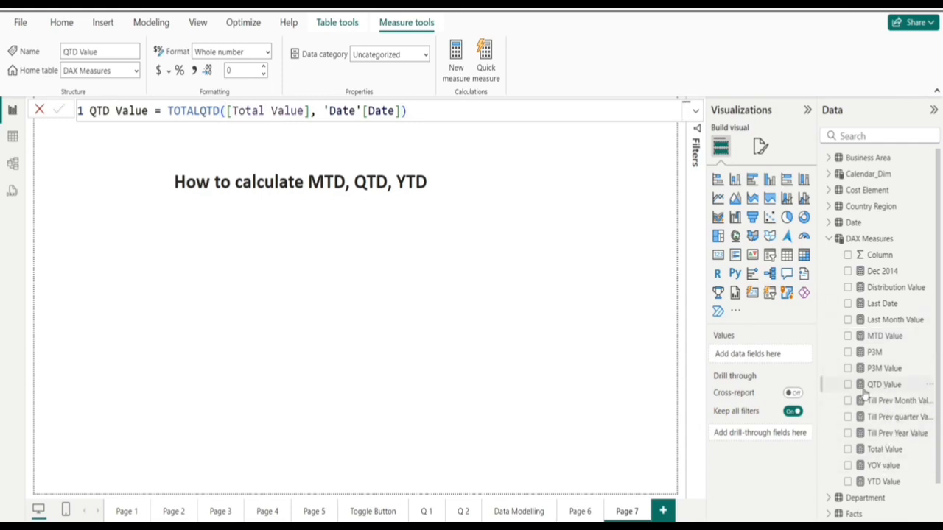
double_click(206, 110)
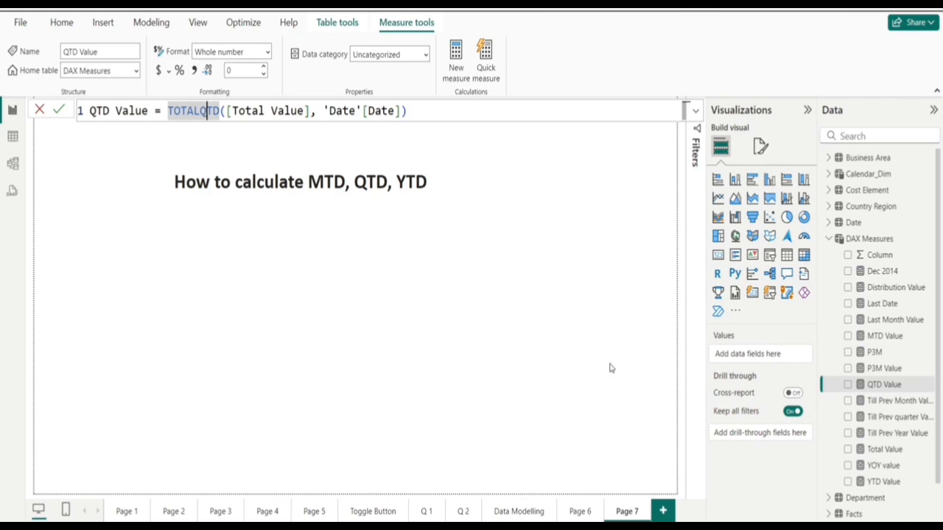
click(885, 482)
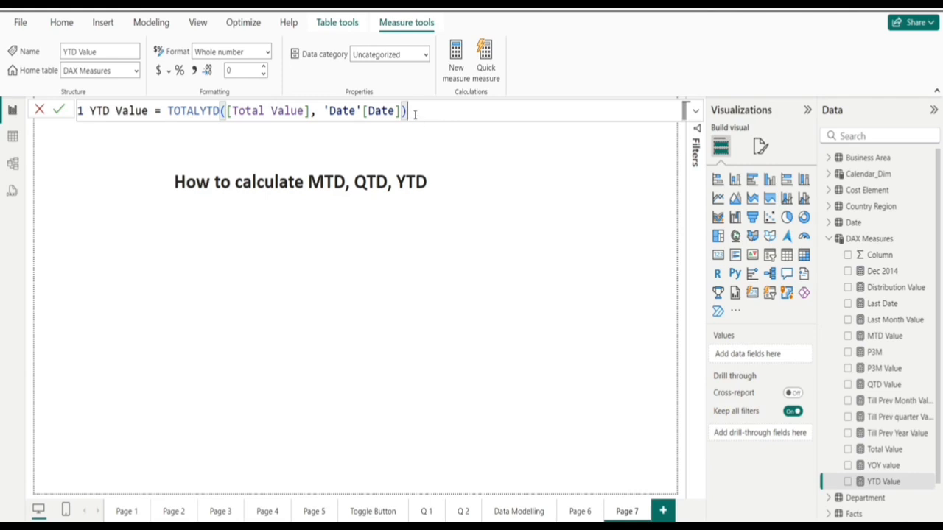
drag(409, 110, 324, 111)
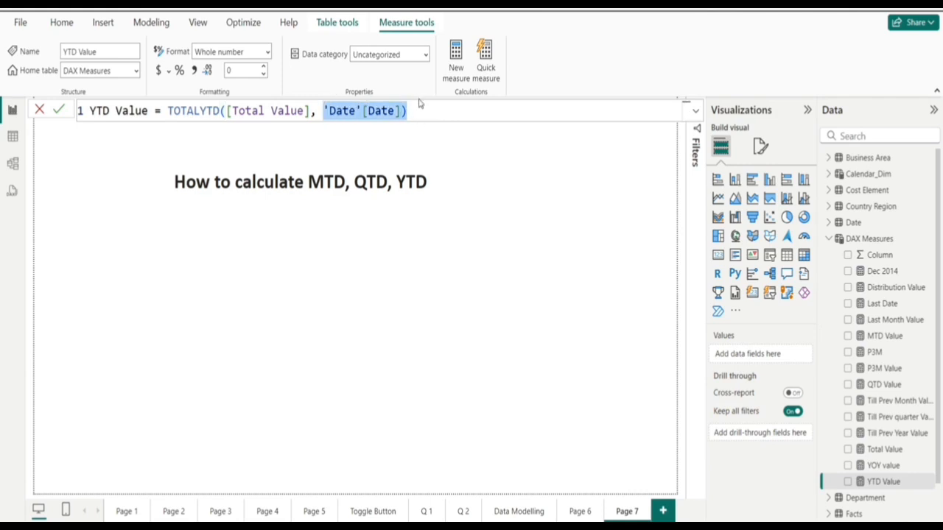
- Check the relationship between the Facts and Date tables in Model view's relationship manager, and close the manager
click(14, 165)
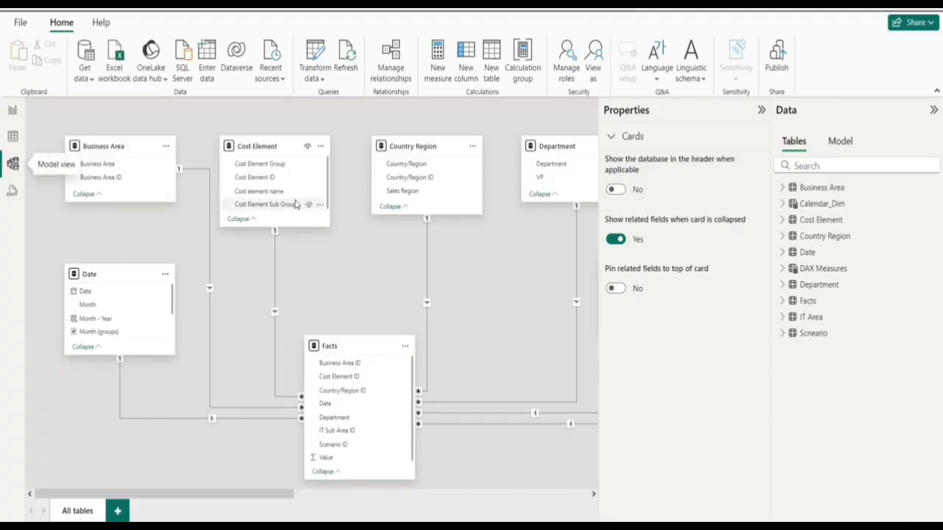
click(398, 59)
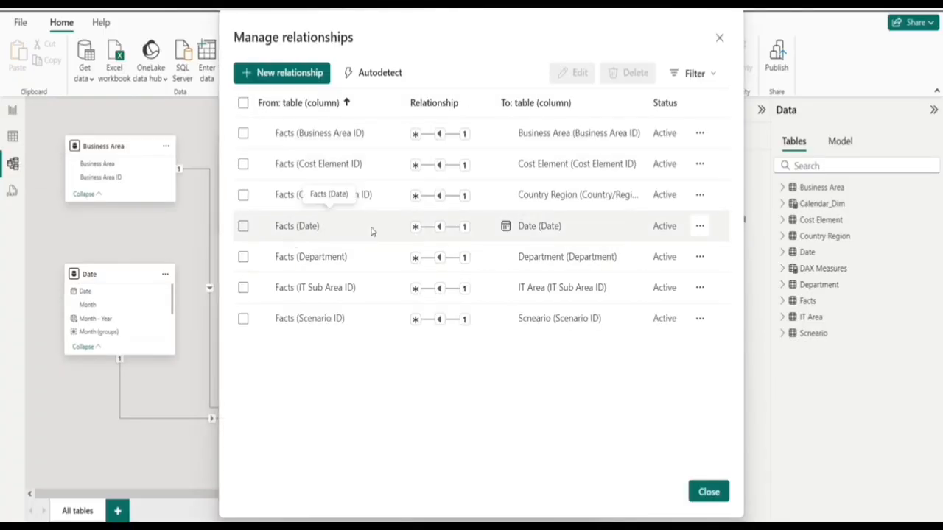
mouse_move(464, 233)
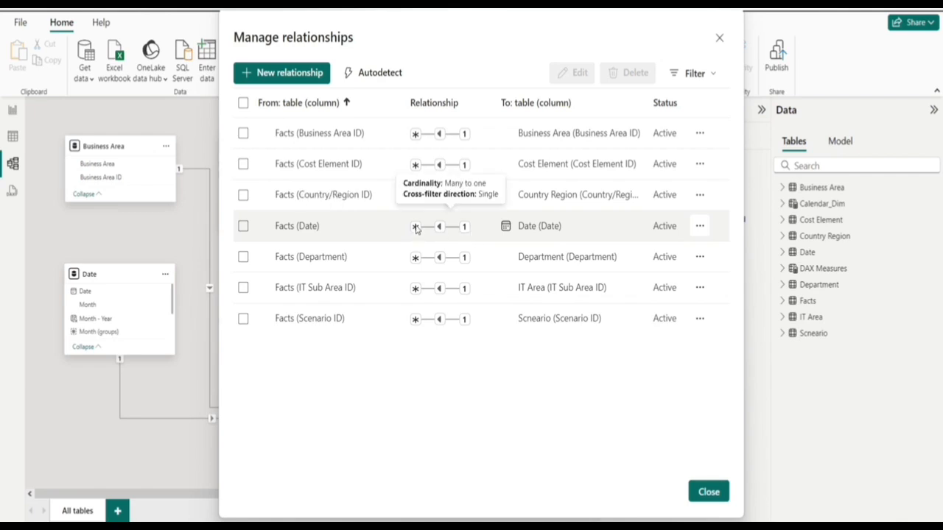
click(713, 492)
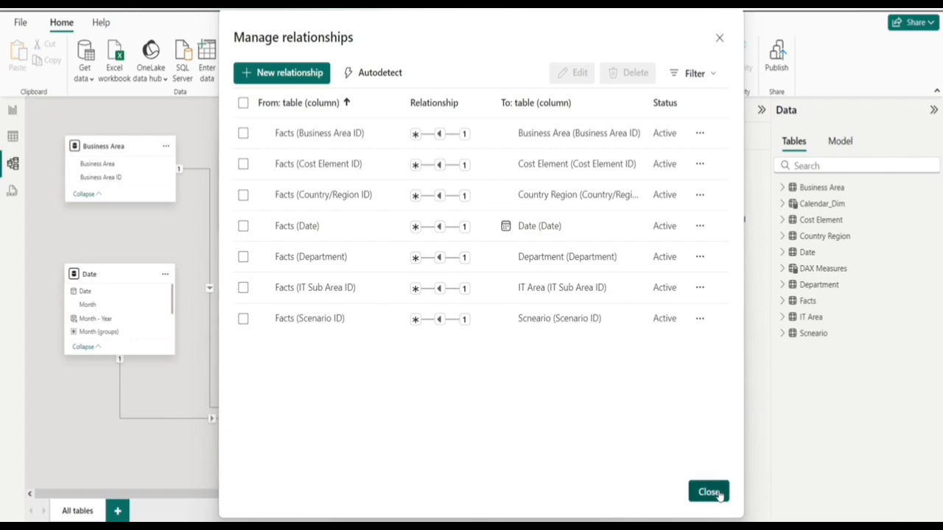
- Add an empty Card visual to report Page 7 below the heading and shrink it to a small card
click(12, 110)
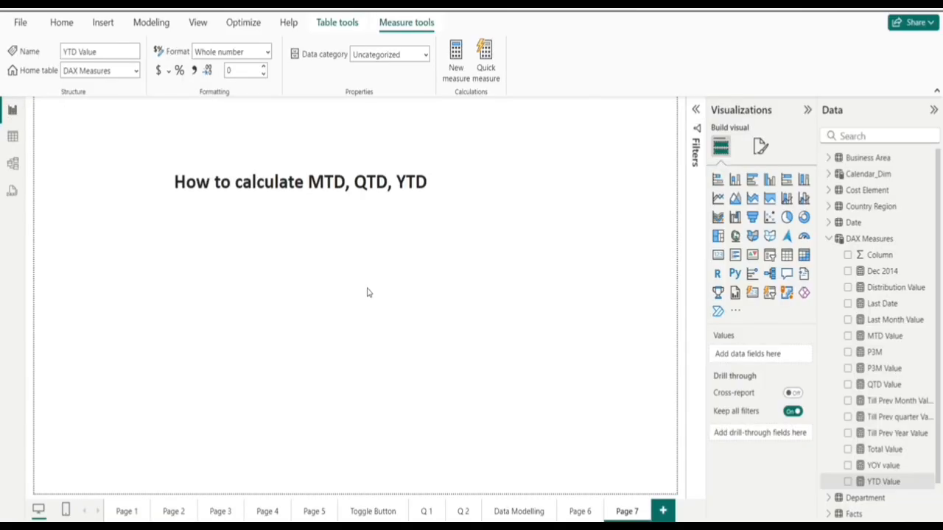
drag(718, 255, 184, 339)
drag(204, 383, 129, 267)
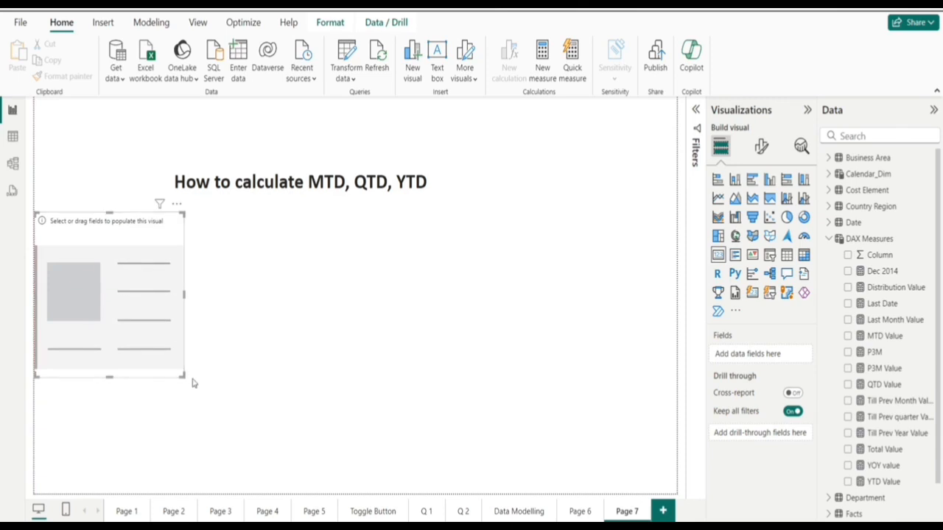
drag(182, 374, 134, 286)
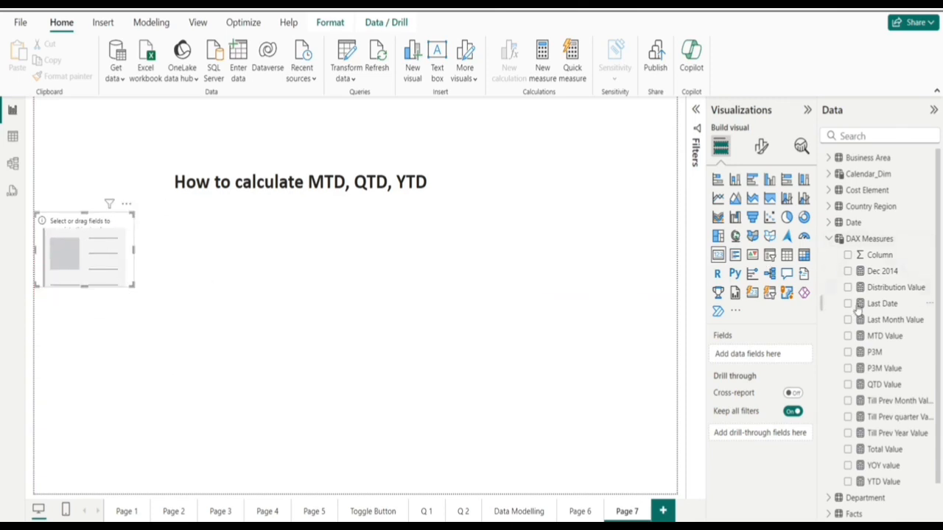
- Show the MTD Value measure in the empty card and format its callout value as bold, size 25
click(847, 336)
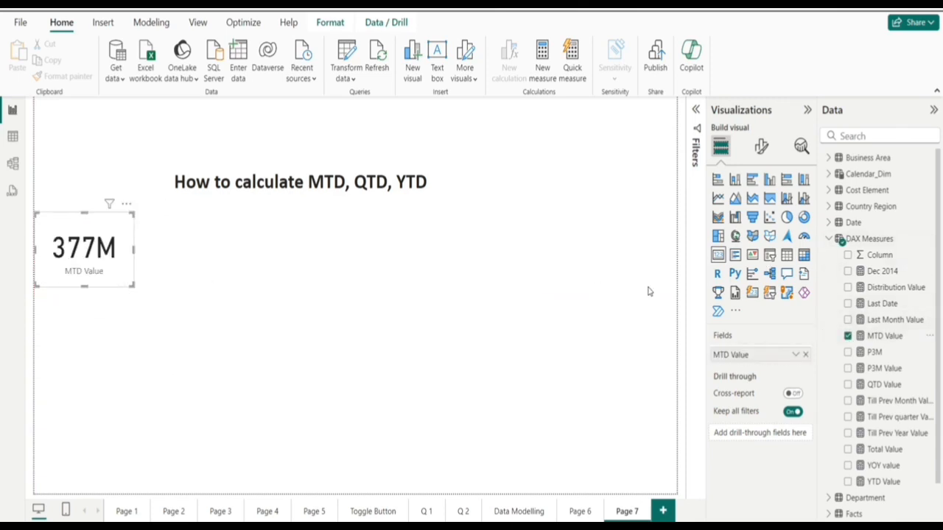
click(761, 147)
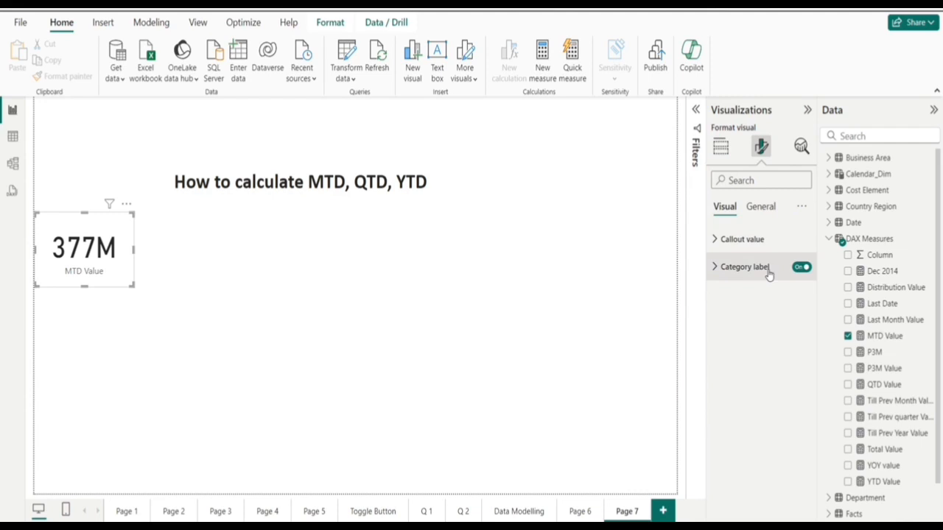
click(742, 239)
click(723, 304)
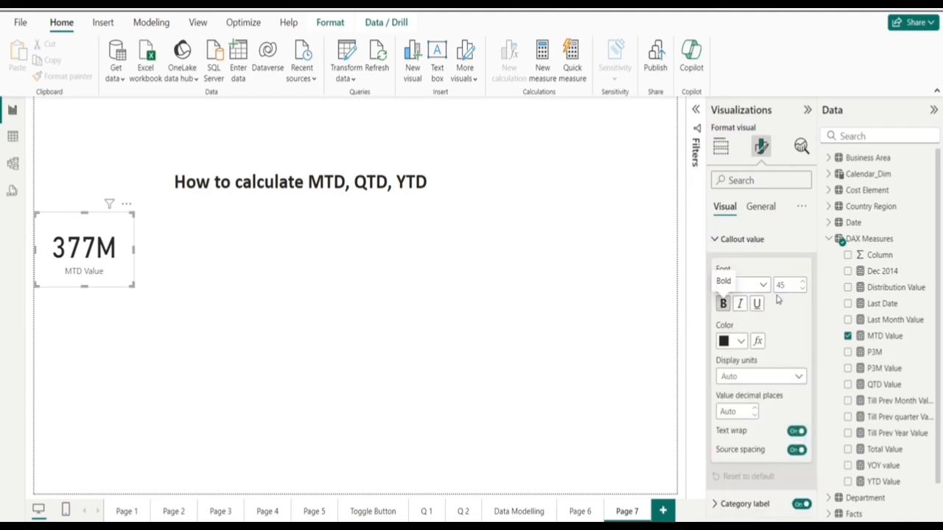
double_click(785, 284)
text(25)
key(Return)
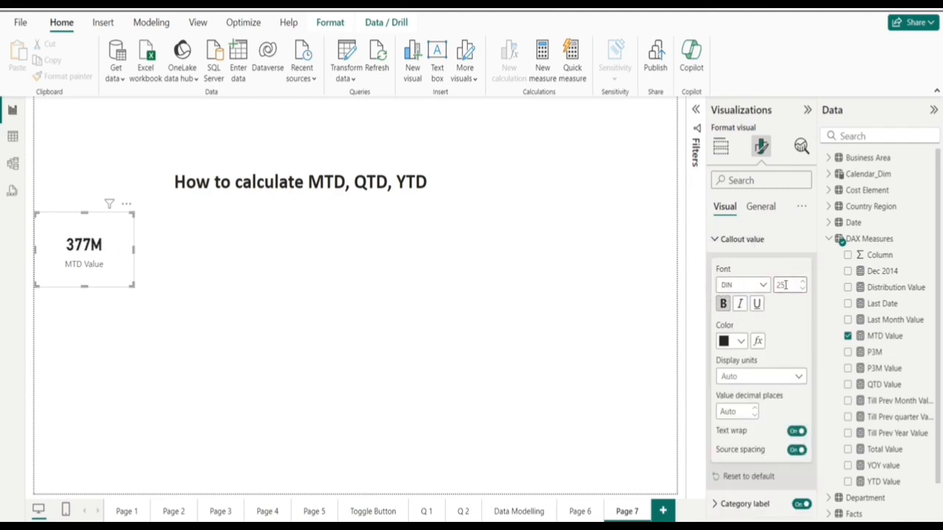
click(746, 246)
- Make the MTD card's category label bold and black
click(746, 269)
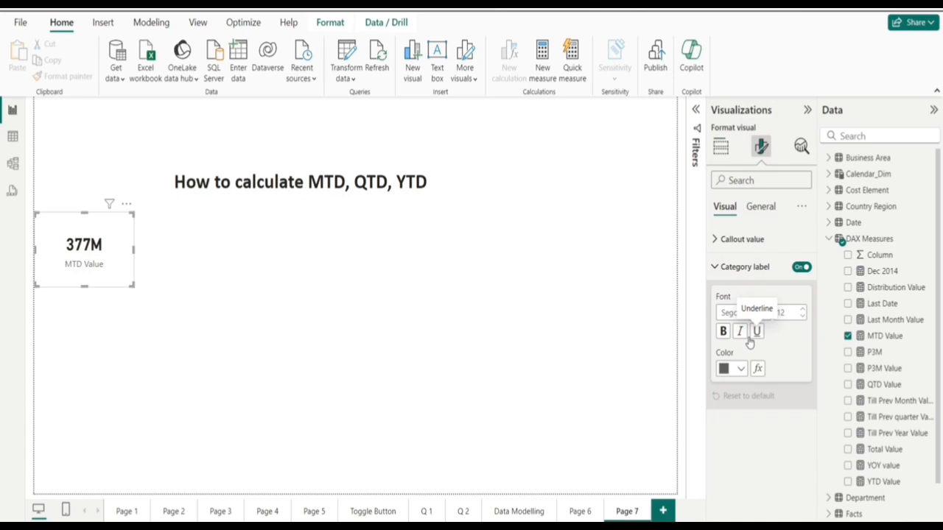
click(723, 332)
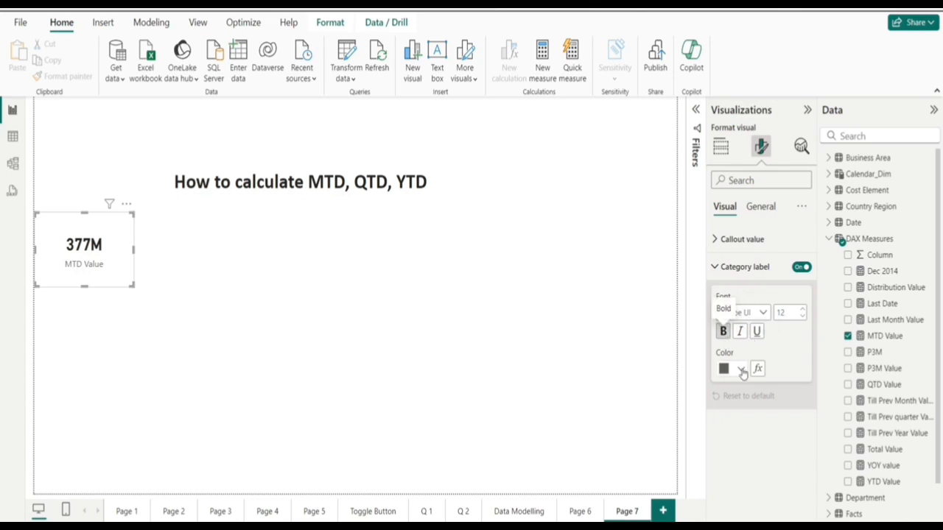
click(740, 369)
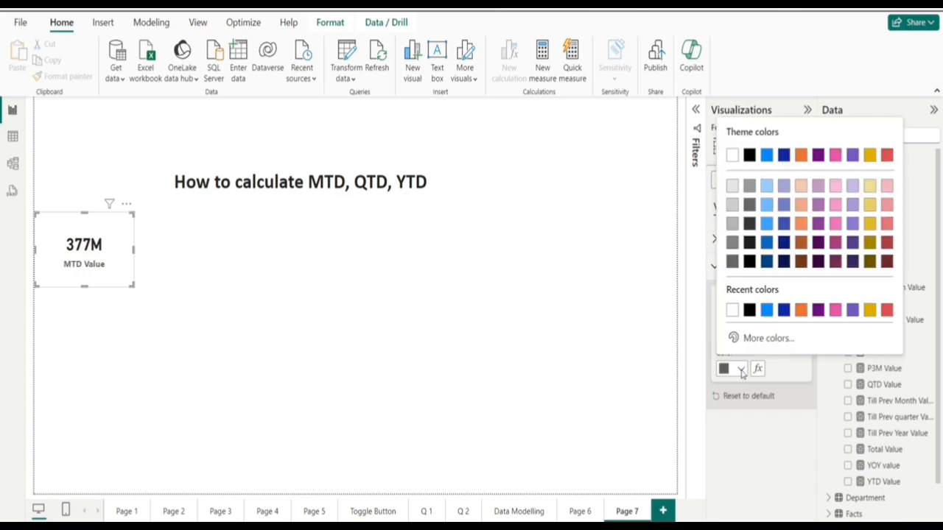
click(748, 310)
click(746, 268)
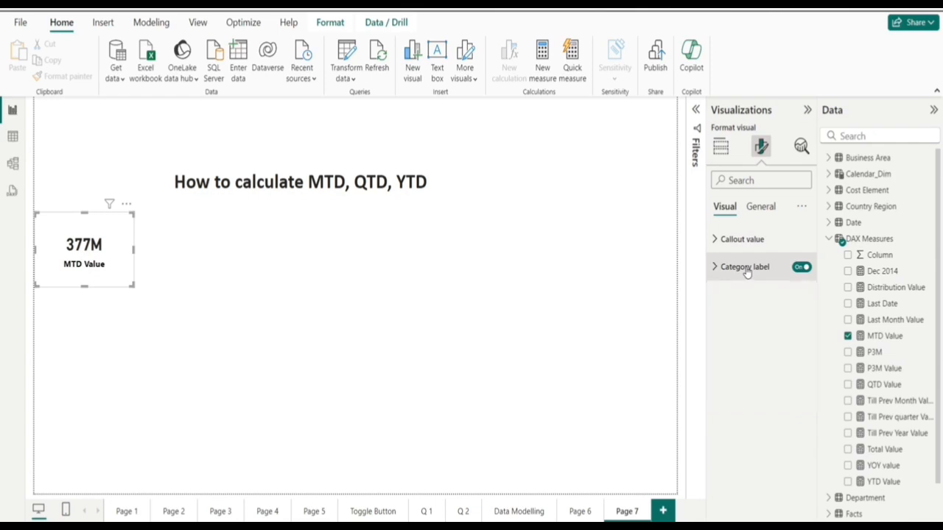
- Turn on the visual border for the MTD Value card
click(759, 207)
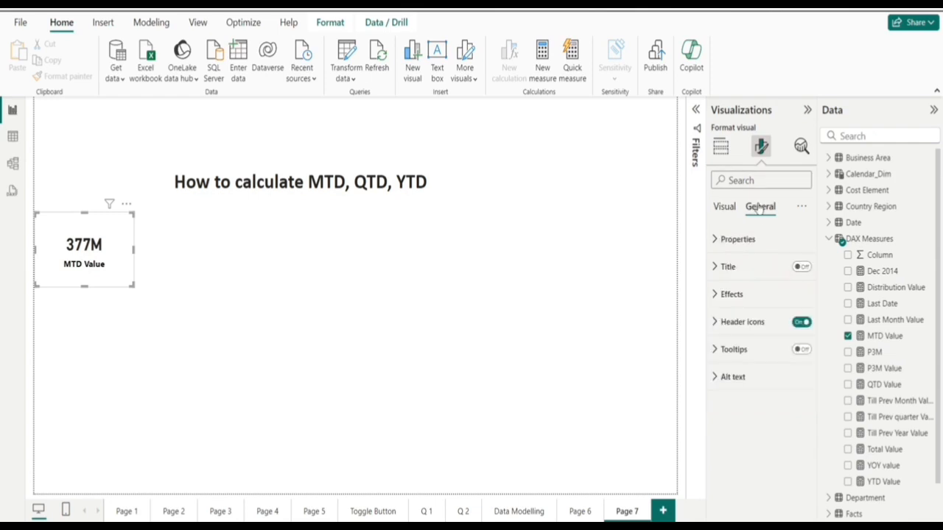
click(733, 296)
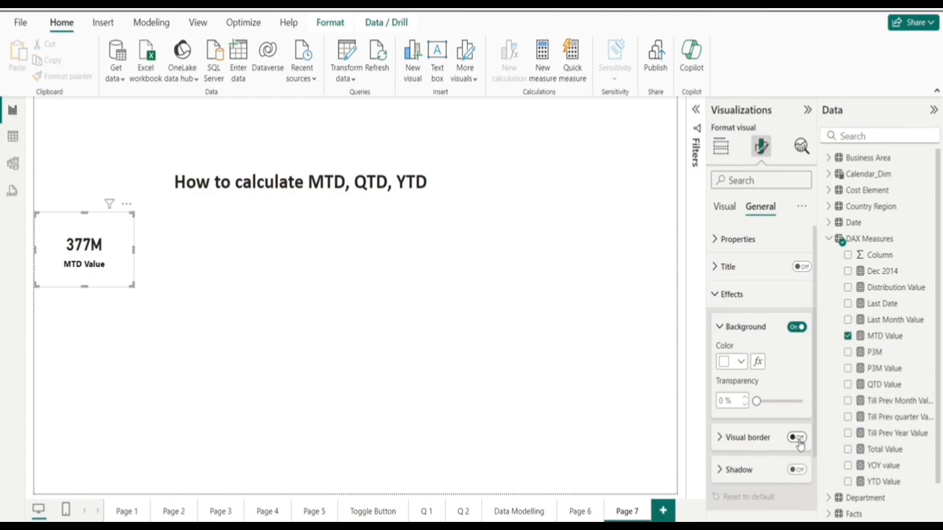
click(798, 439)
click(734, 328)
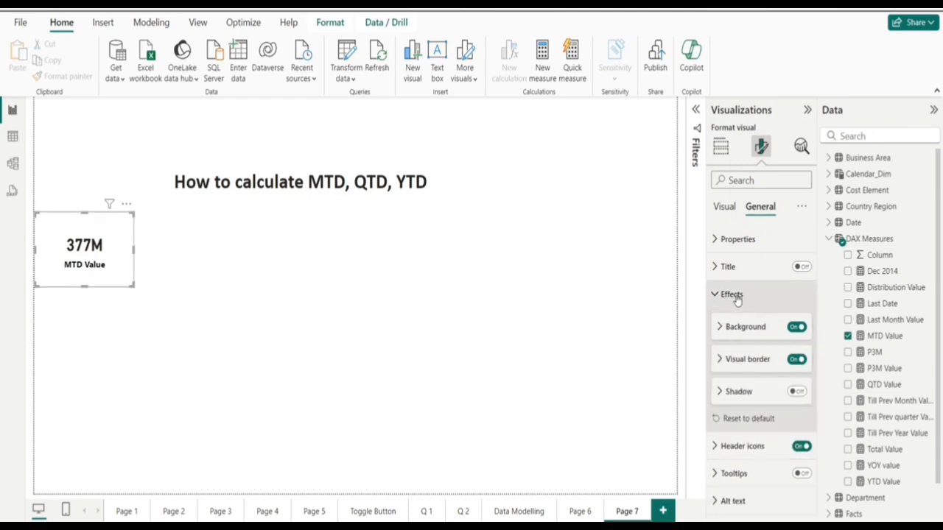
click(737, 298)
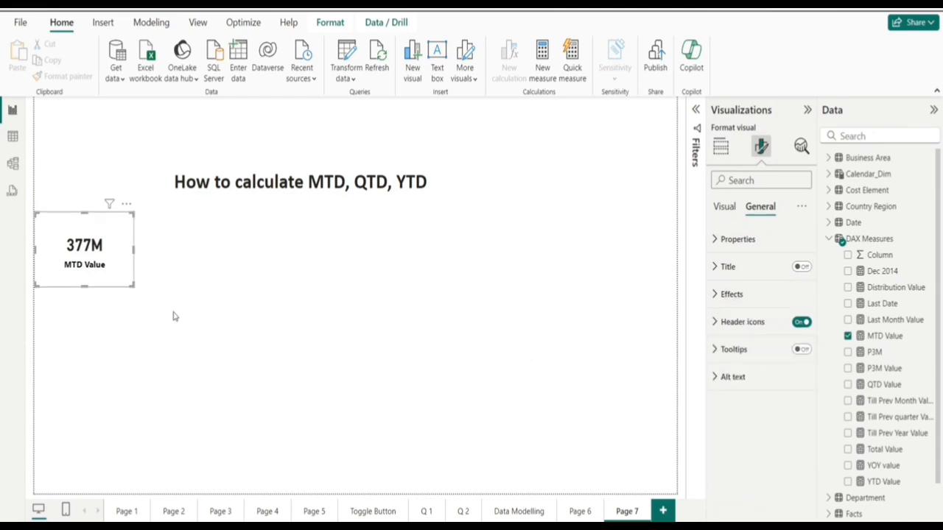
- Shrink the MTD Value card further and shift it slightly away from the page's left edge
drag(133, 286, 106, 267)
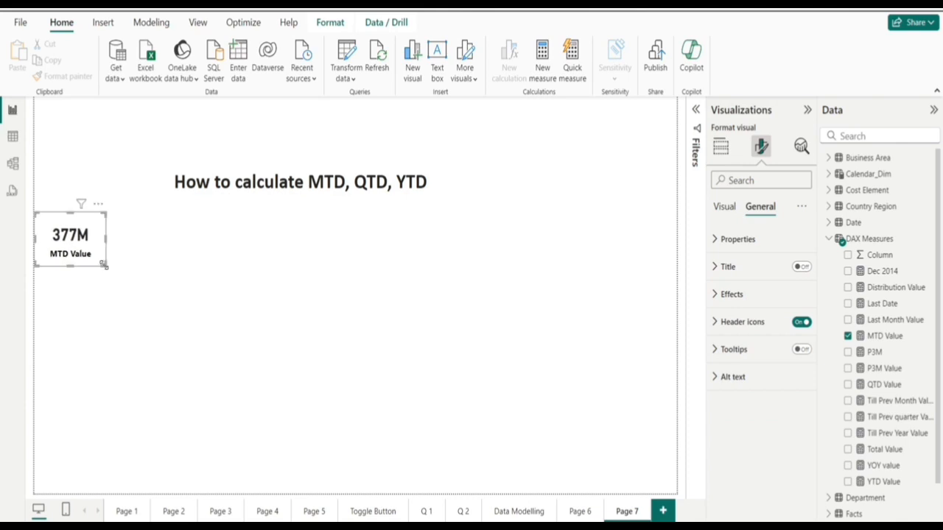
click(70, 245)
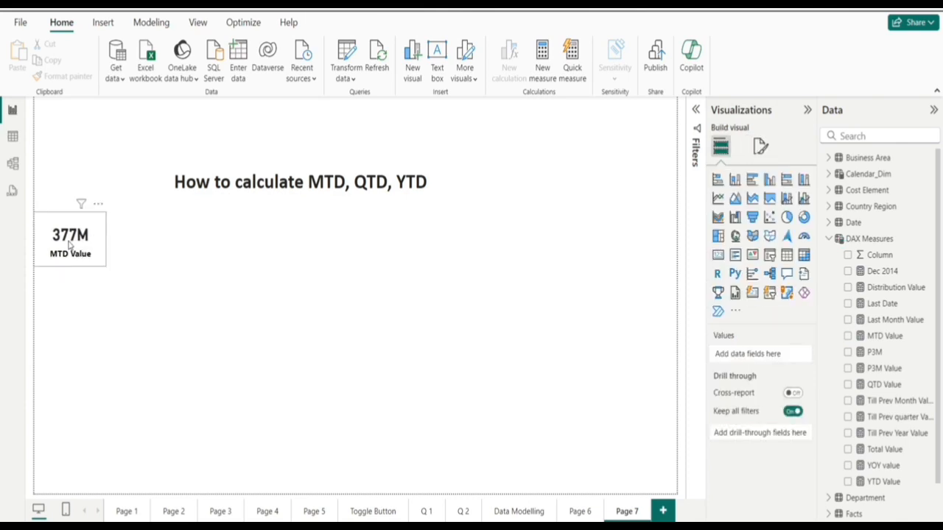
drag(69, 245, 81, 244)
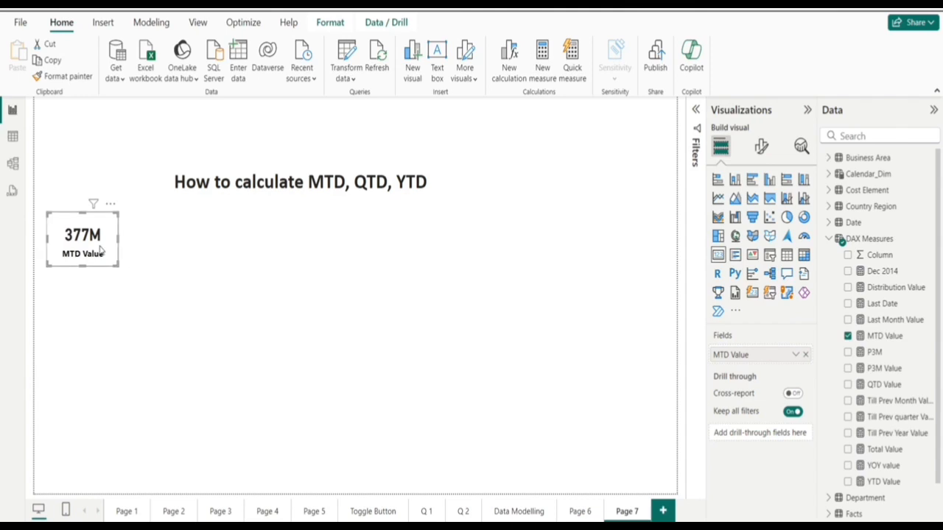
- Make two copies of the MTD Value card and place them beside the original in one row
key(ctrl+c)
key(ctrl+v)
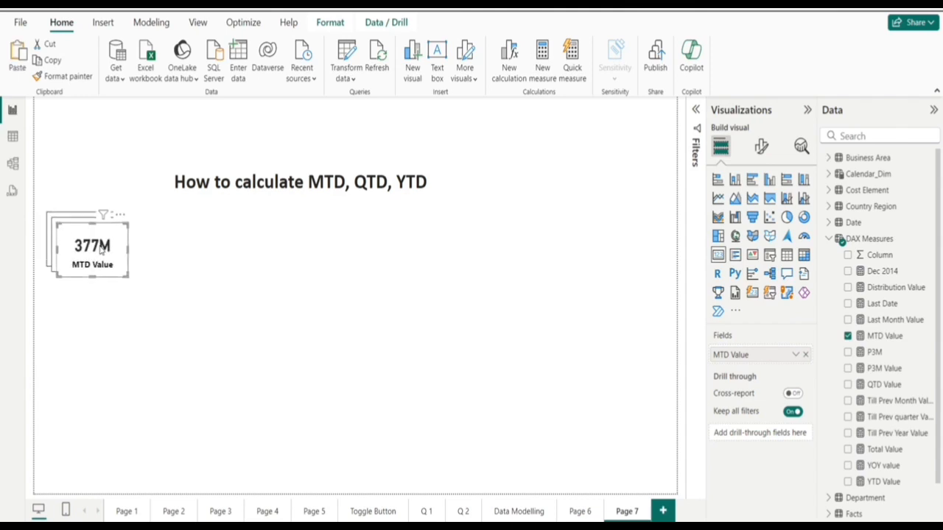
drag(101, 250, 207, 240)
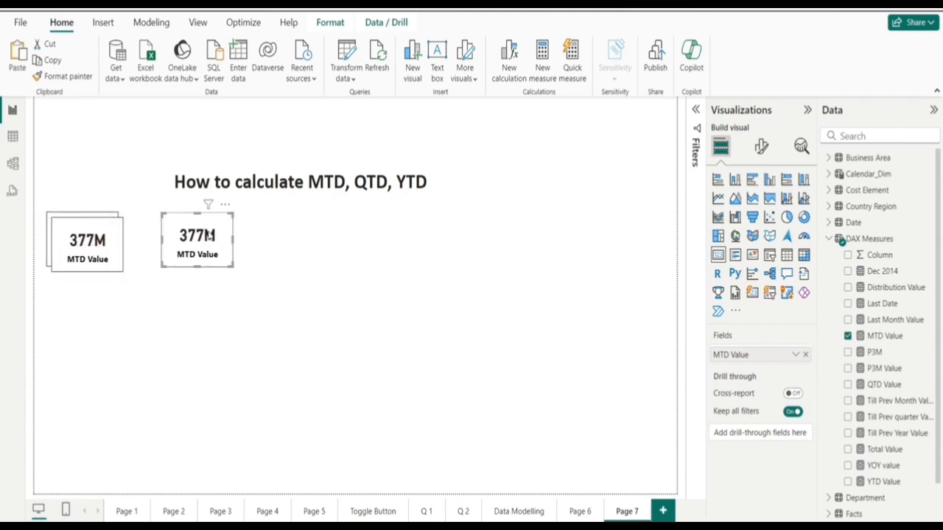
key(ctrl+v)
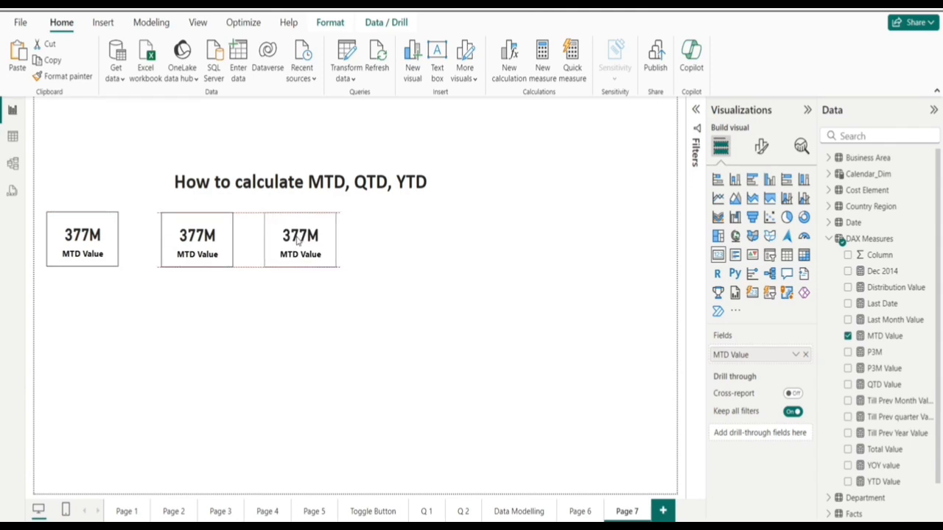
- Replace MTD Value with QTD Value in the middle card and with YTD Value in the third card
click(200, 241)
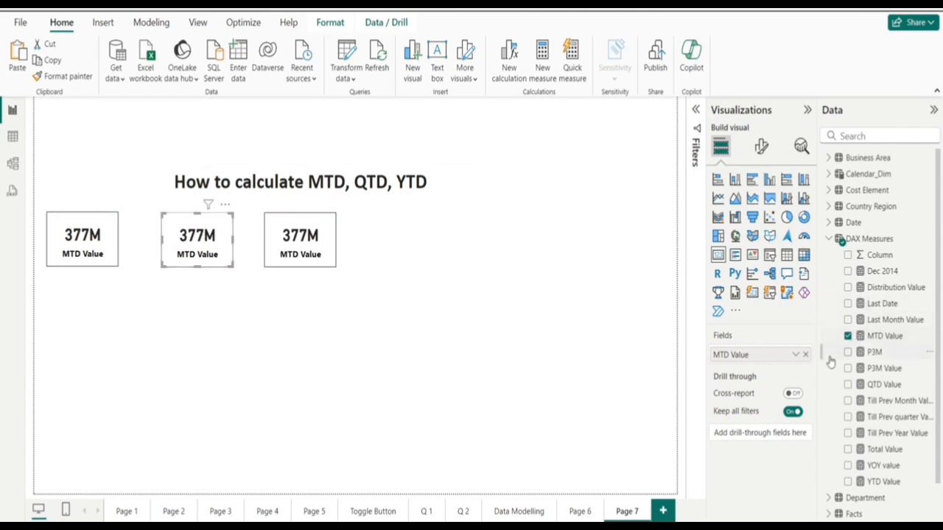
click(805, 355)
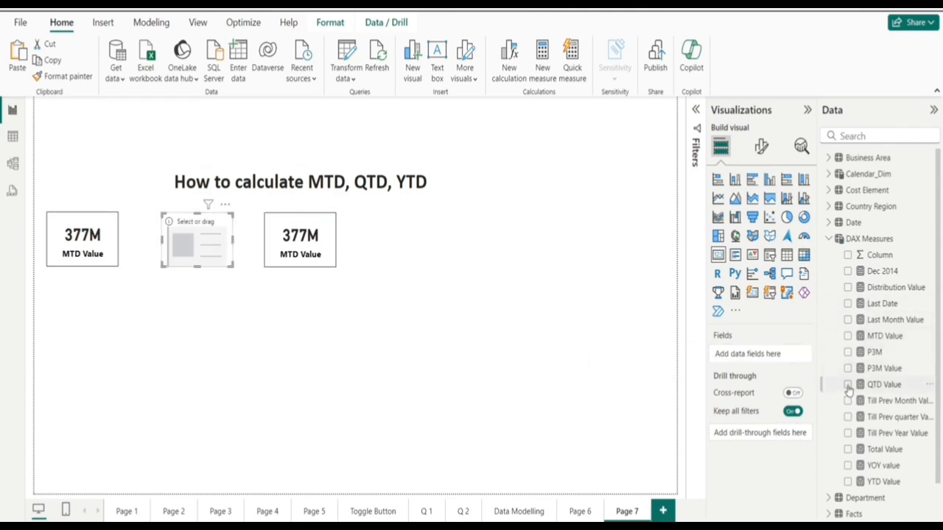
click(848, 385)
click(326, 259)
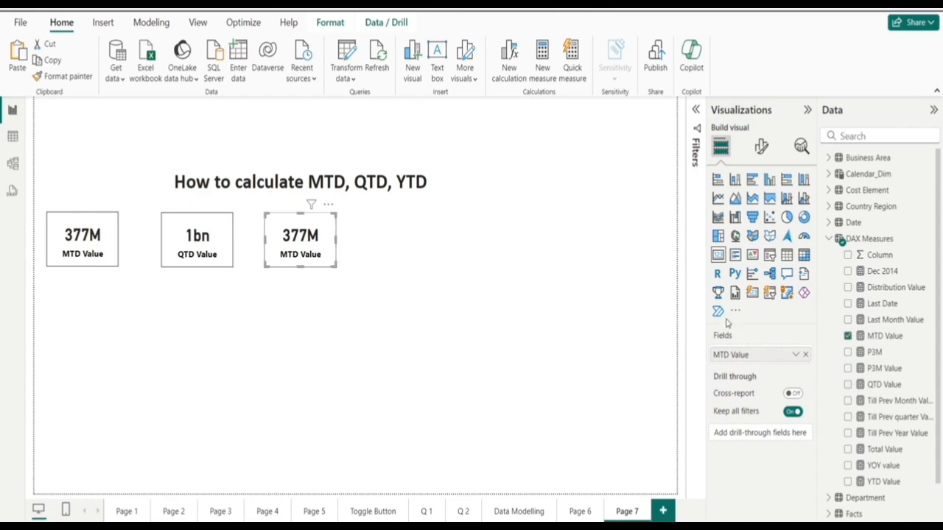
click(848, 337)
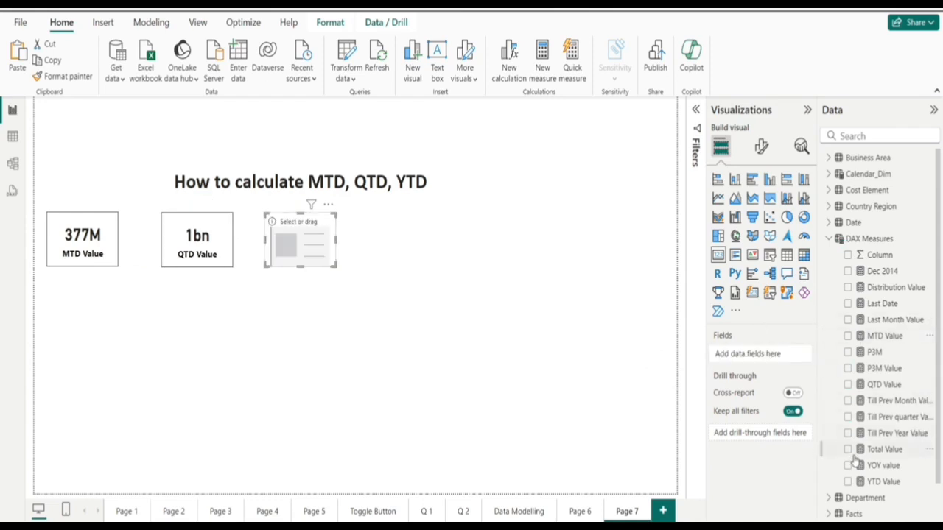
click(848, 482)
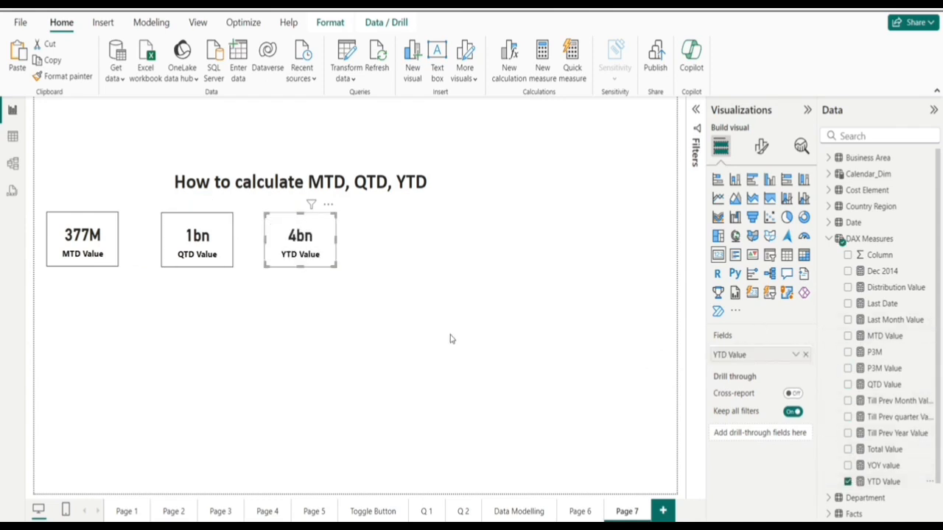
click(383, 268)
- Select the MTD, QTD and YTD cards together and align them to their middle
click(98, 248)
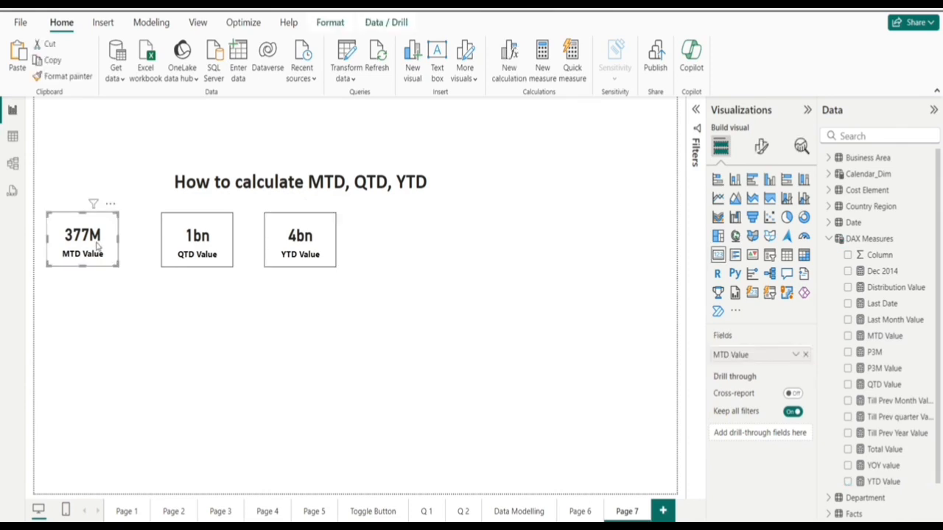
ctrl+click(194, 240)
ctrl+click(305, 241)
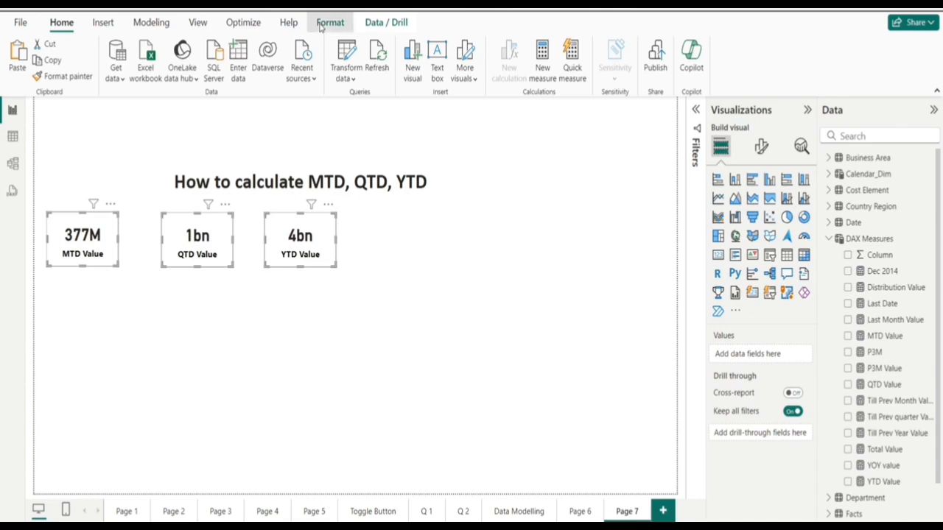
click(330, 22)
click(263, 84)
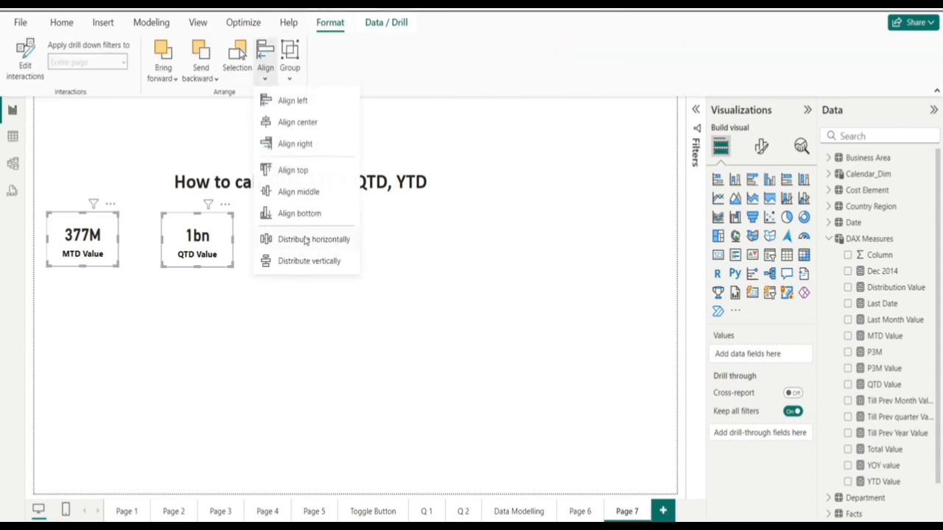
click(307, 191)
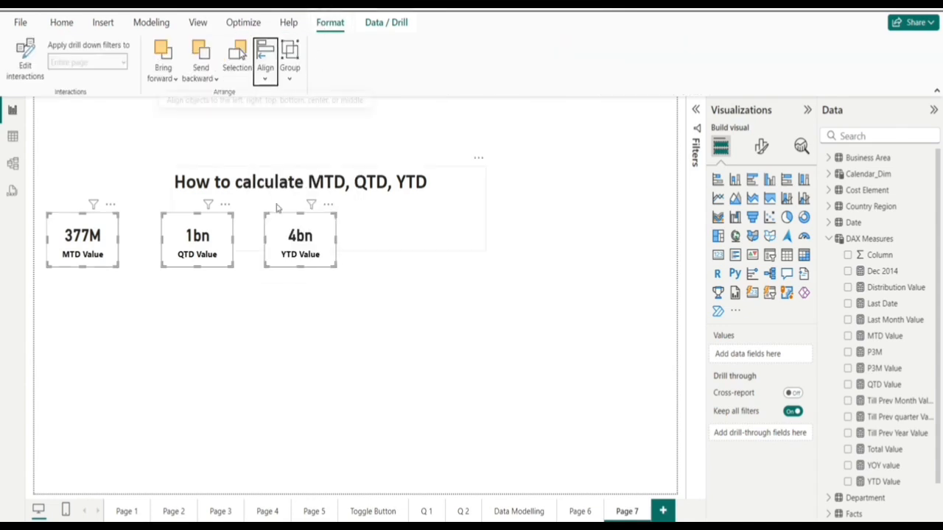
- Raise the heading text box near the page's upper edge and reduce its height so it clears the cards
click(418, 251)
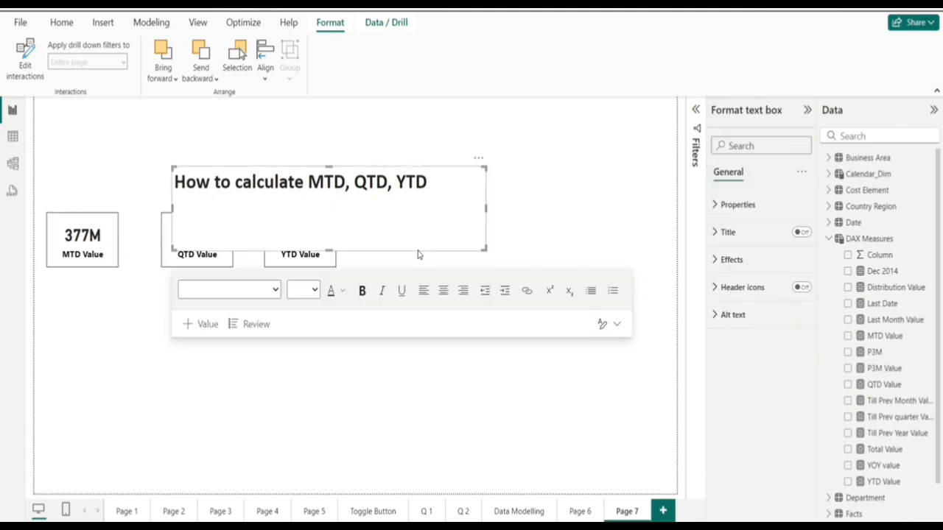
drag(329, 168, 330, 115)
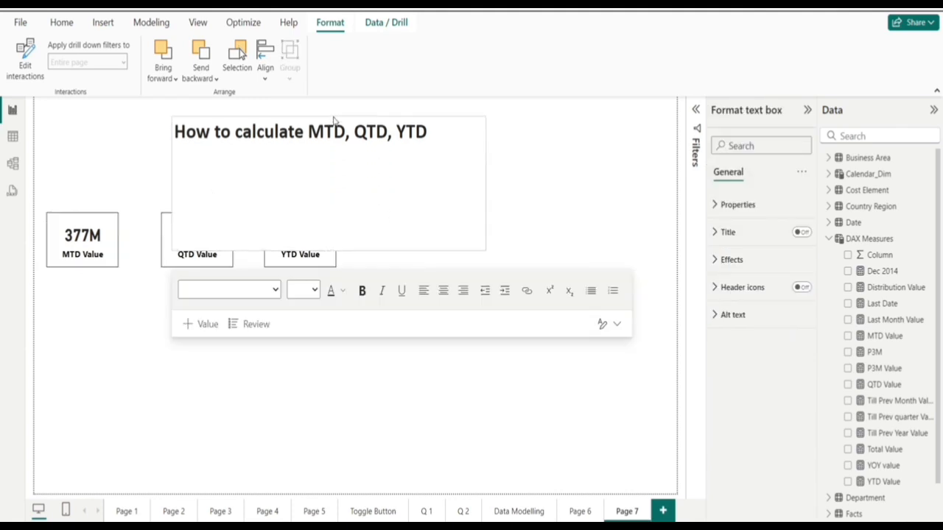
drag(330, 249, 330, 162)
click(465, 335)
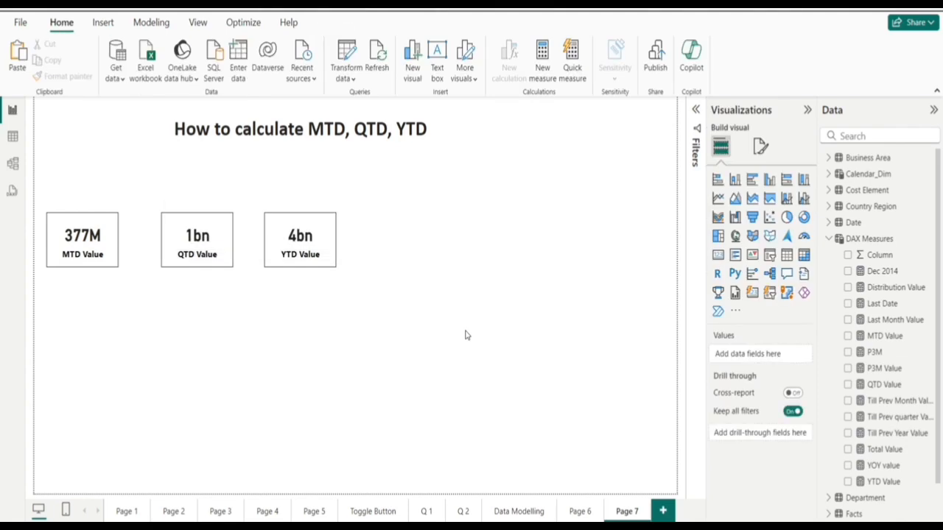
- Nudge the QTD Value card left until only a small gap separates it from the MTD Value card
click(181, 239)
key(Left)
key(Left)
key(Left)
key(Left)
key(Left)
key(Left)
key(Left)
key(Left)
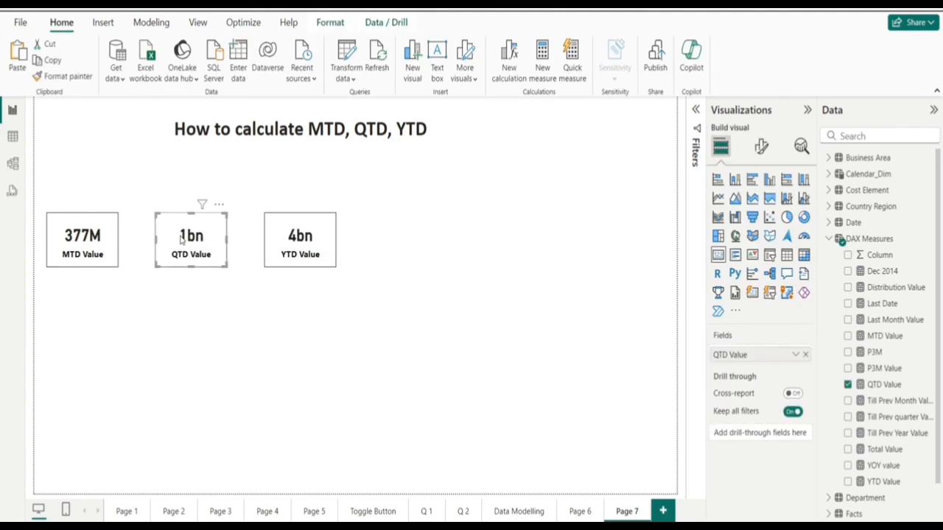
key(Right)
key(Right)
key(Right)
key(Right)
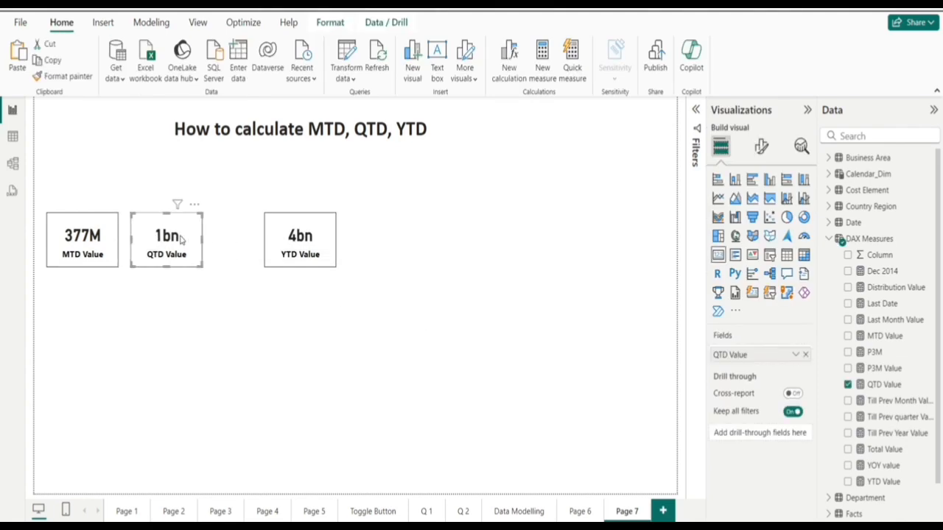
- Nudge the YTD Value card left to sit beside the QTD Value card with a matching small gap
click(273, 249)
key(Left)
key(Left)
key(Left)
key(Left)
key(Left)
key(Left)
key(Left)
key(Left)
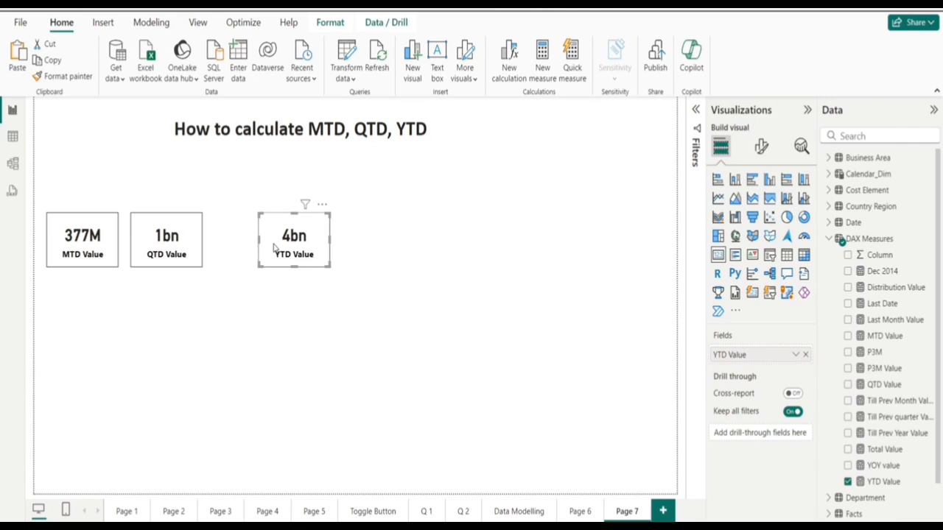
click(316, 351)
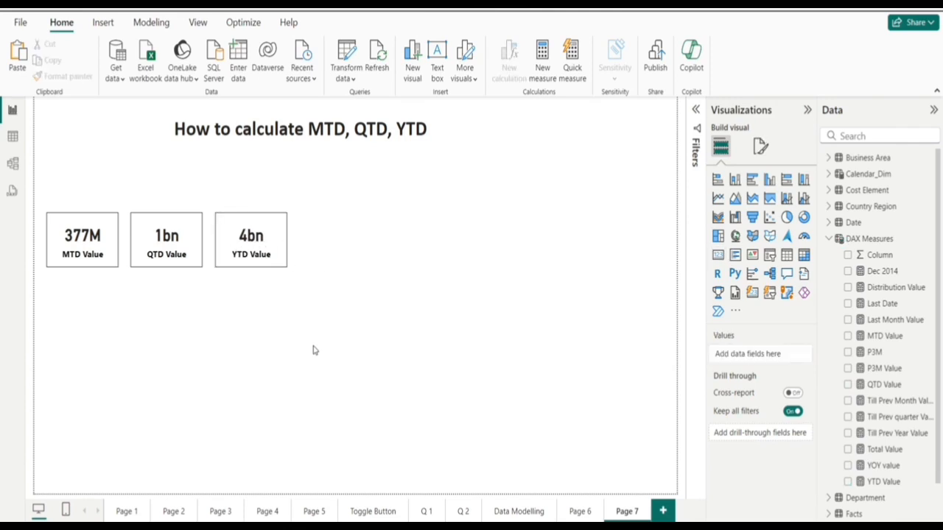
click(84, 250)
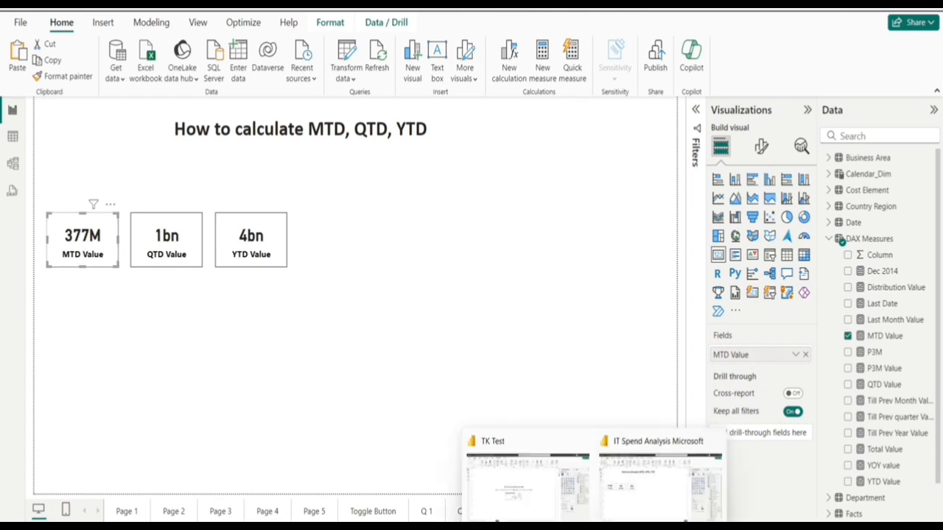
- Switch to the Excel sheet and review the MTD, QTD and YTD date ranges for 25th Aug in row 3
click(648, 506)
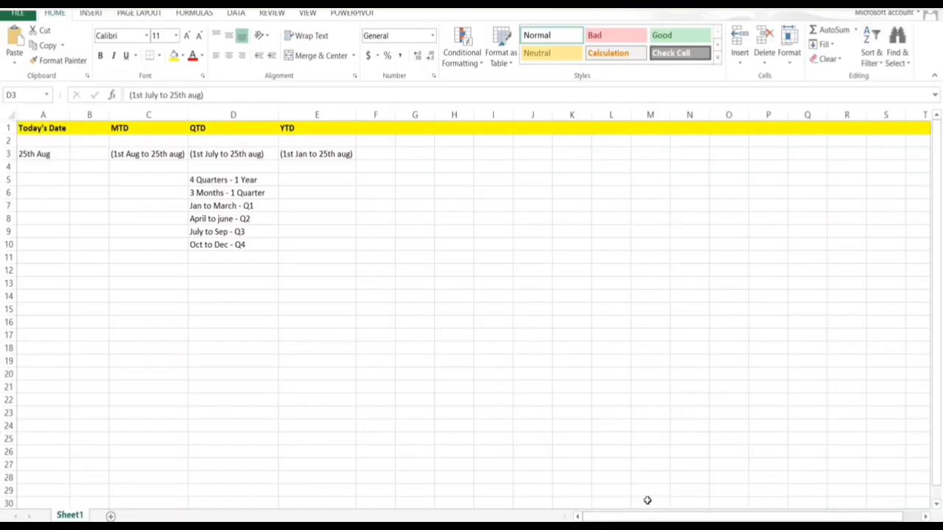
click(155, 154)
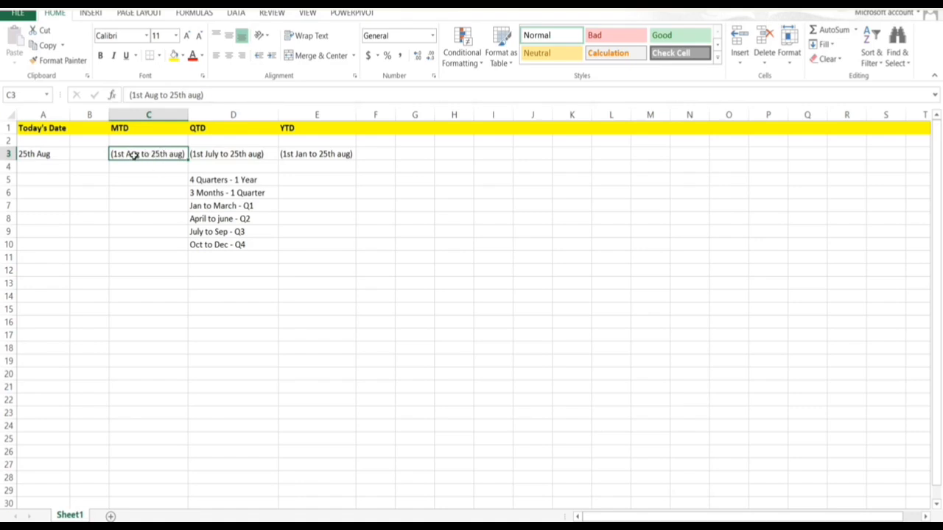
click(228, 153)
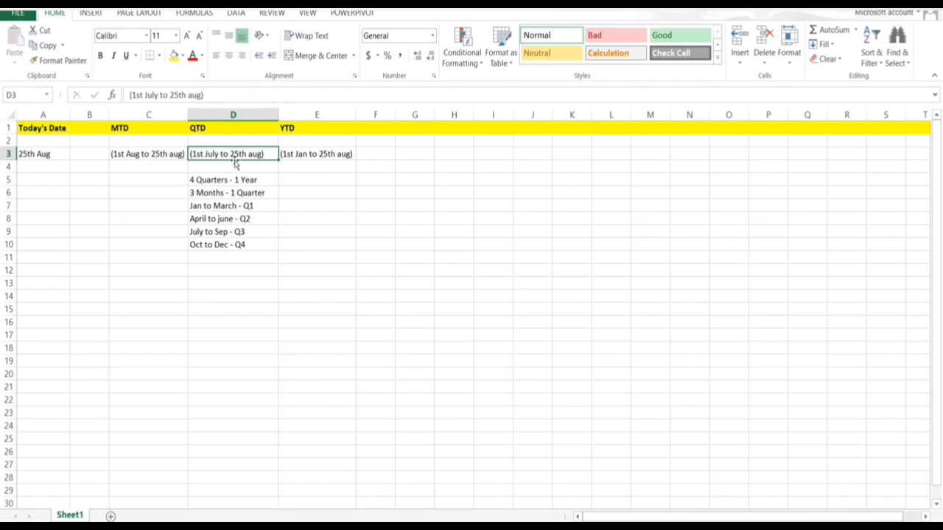
click(333, 153)
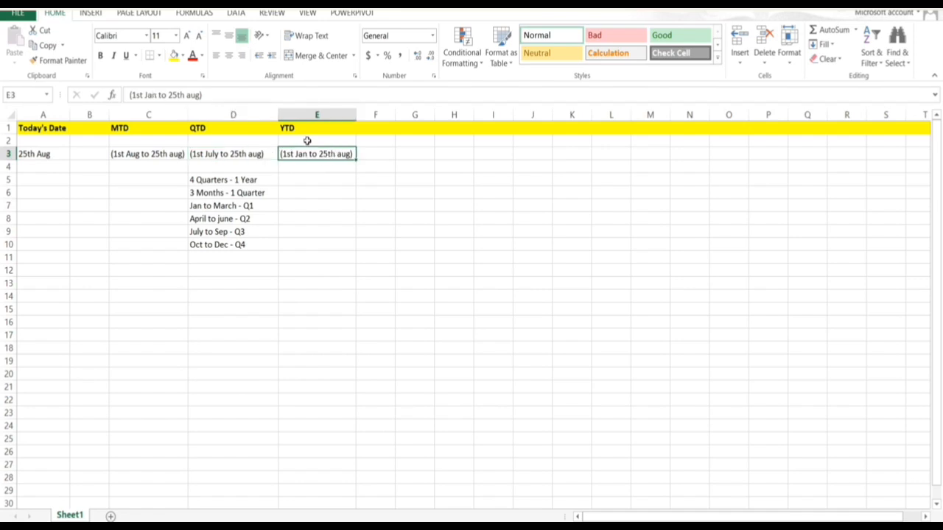
- Return to the IT Spend Analysis Microsoft report in Power BI and compare the MTD, QTD and YTD Value cards
mouse_move(589, 524)
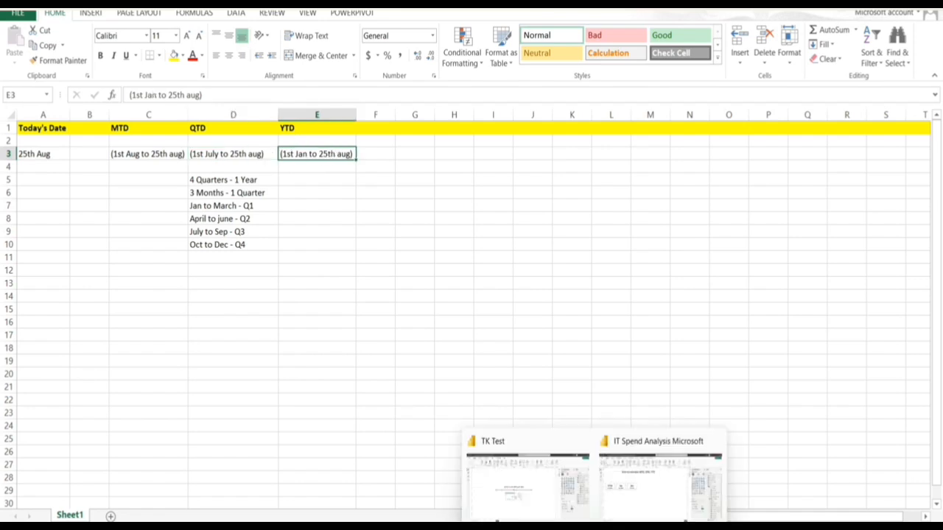
click(652, 498)
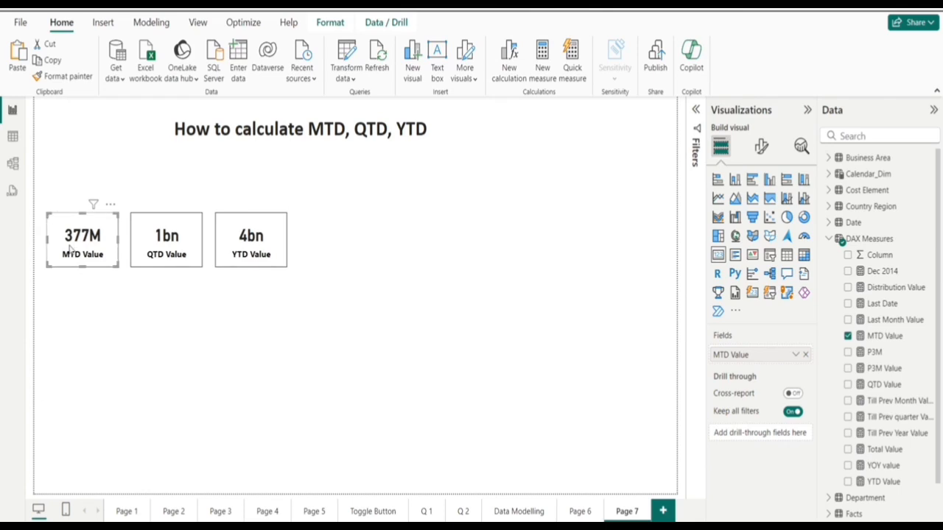
click(157, 264)
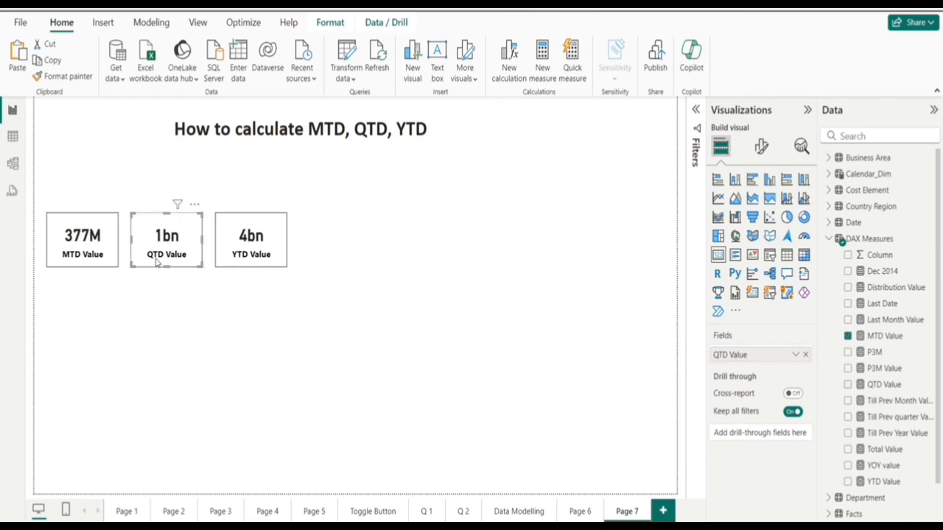
click(248, 253)
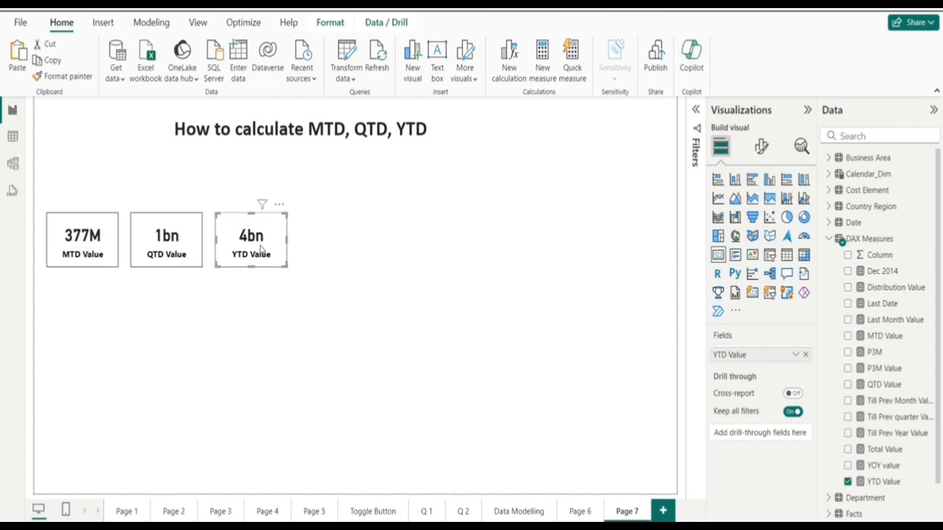
click(81, 250)
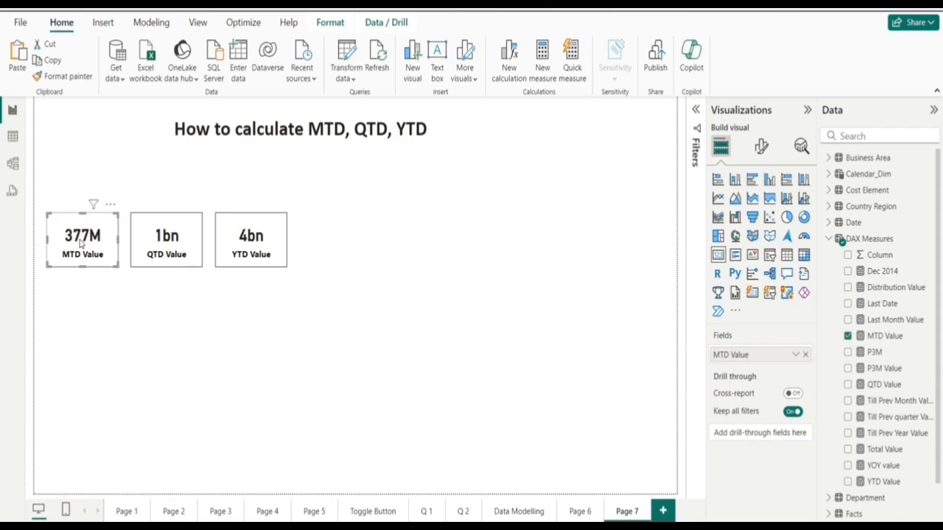
click(269, 235)
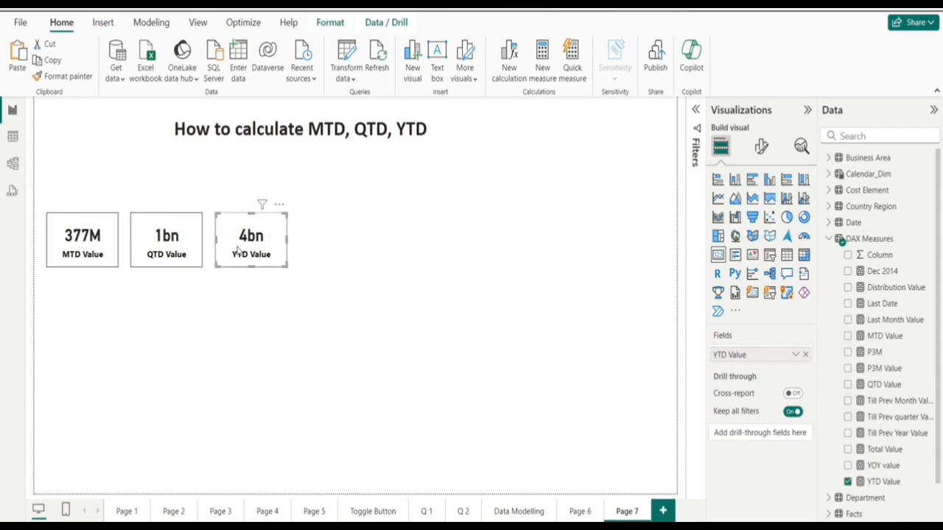
click(307, 309)
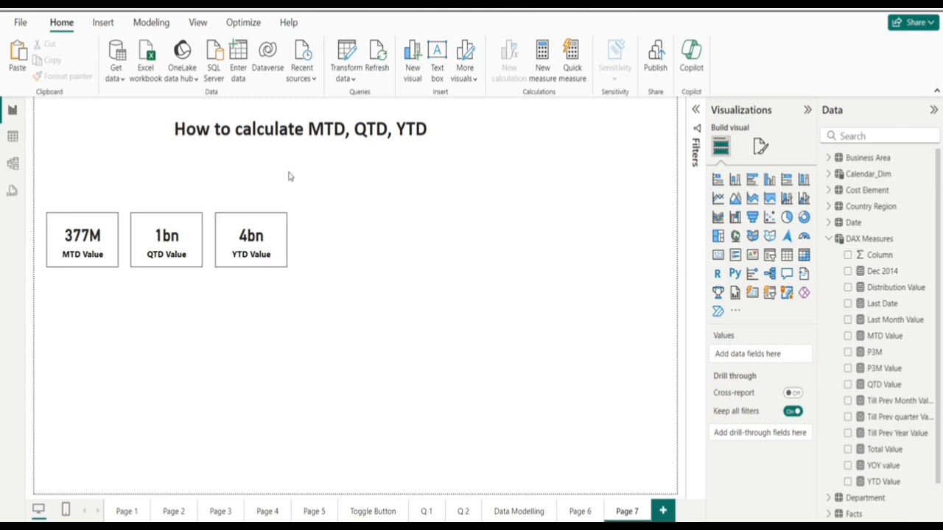
- Add a text box below the cards reading "12th Jan", "MTD - 1st jan to 12th Jan", and starting QTD and YTD lines
click(197, 23)
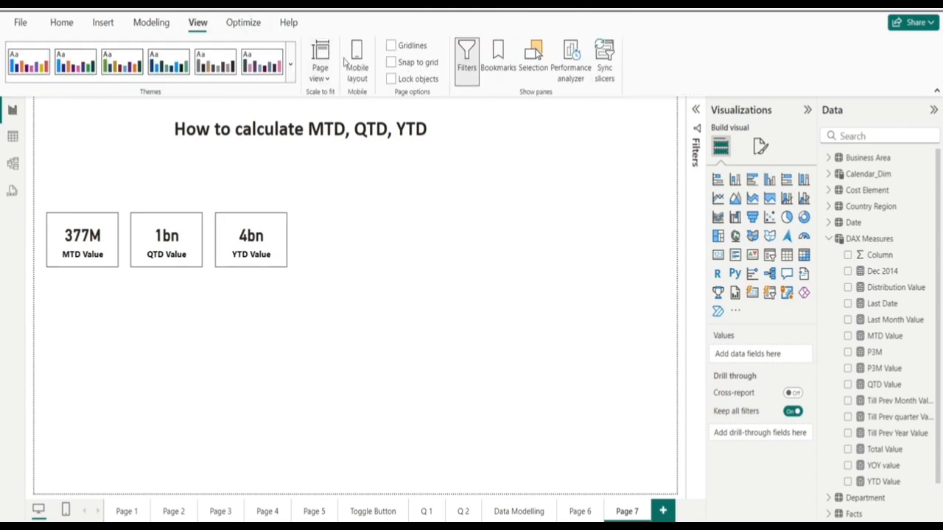
click(62, 22)
click(437, 67)
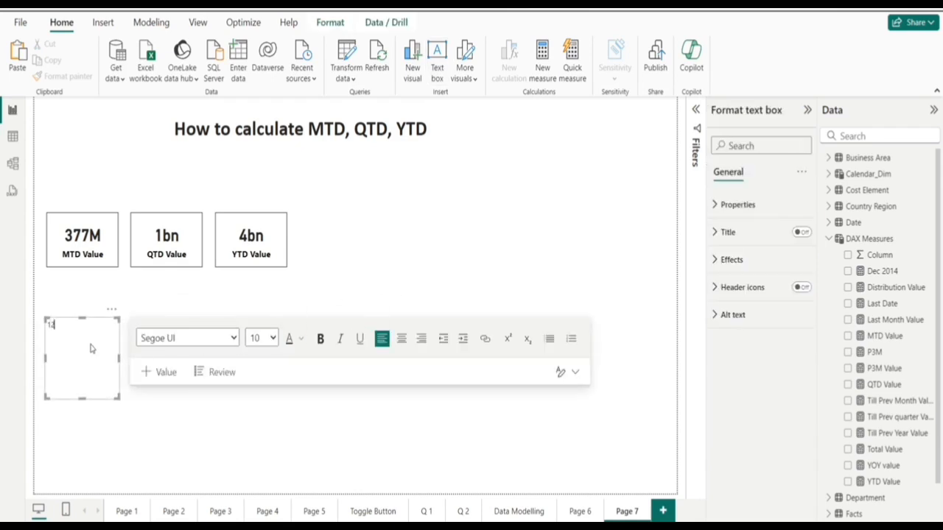
text(12th Jan)
key(Return)
text(MTD)
text(Jan to 12th Jan)
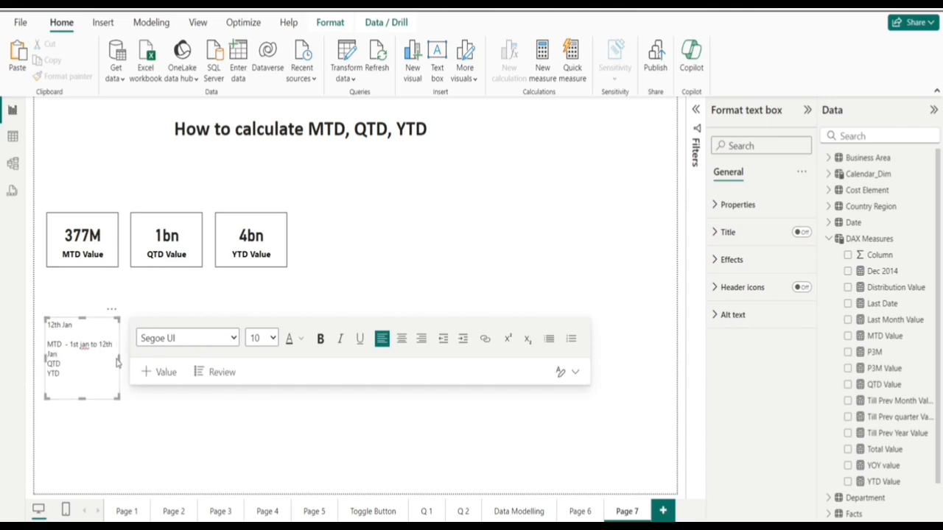
- Widen the note's text box and complete its QTD and YTD lines with "1st jan to 12th jan"
drag(119, 359, 177, 366)
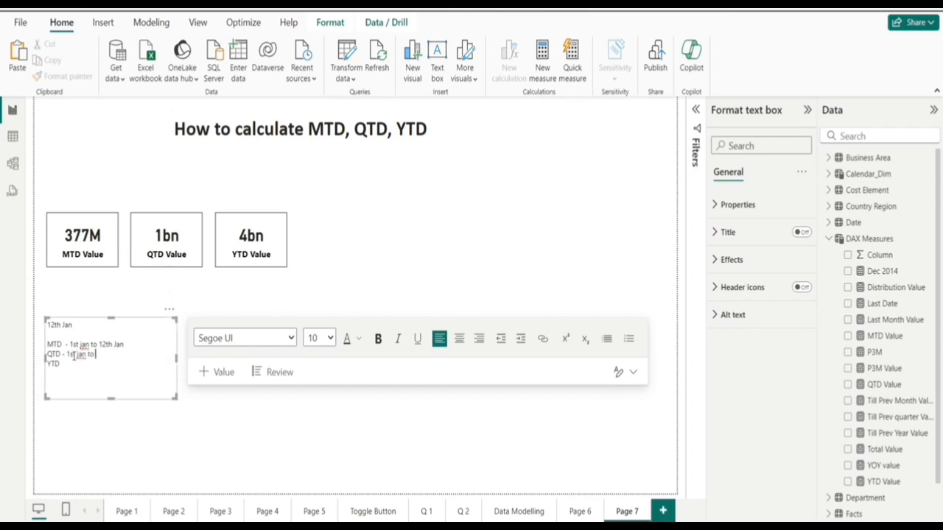
text(jan)
click(74, 364)
text(jan to 12)
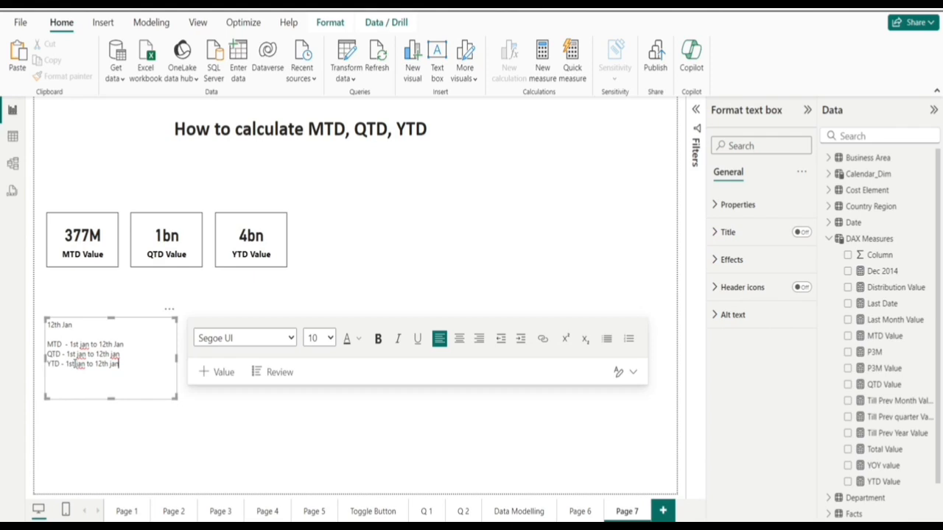
text(th jan)
- Make all the text in the 12th Jan note bold
drag(134, 364, 46, 317)
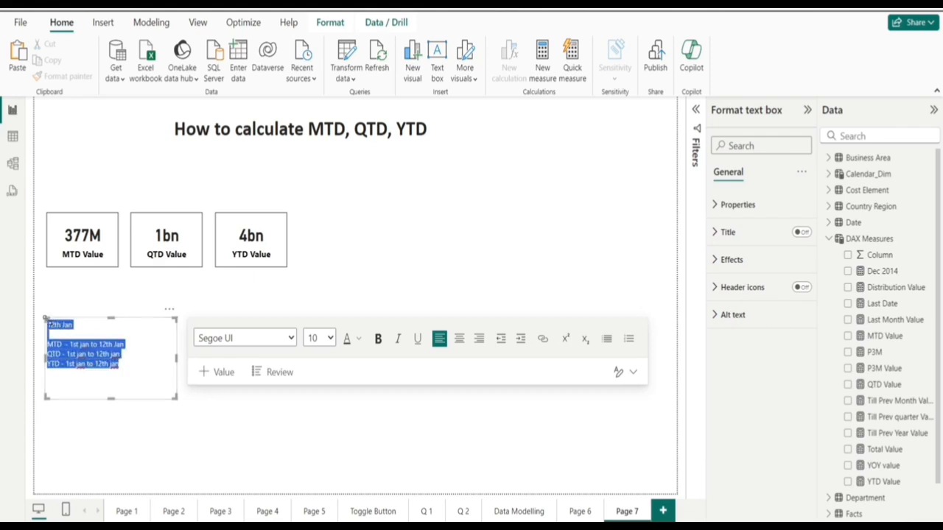
click(378, 338)
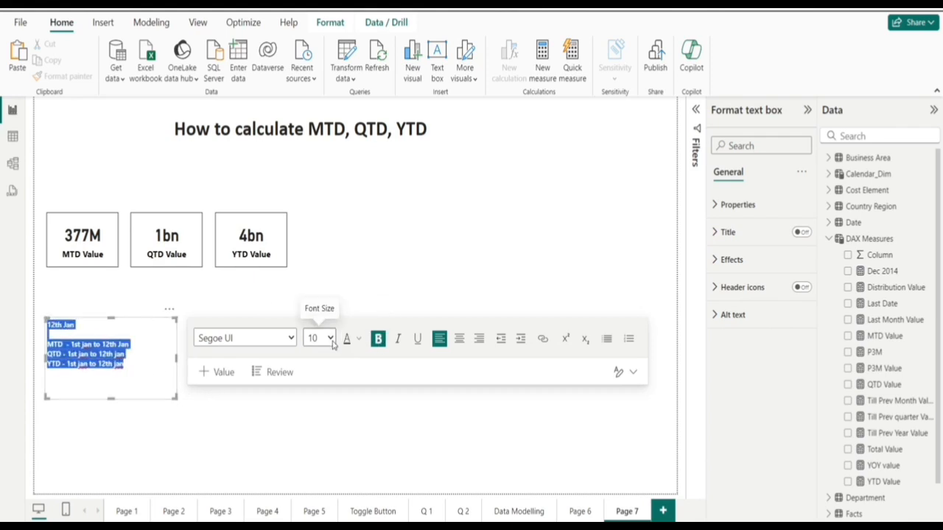
click(350, 424)
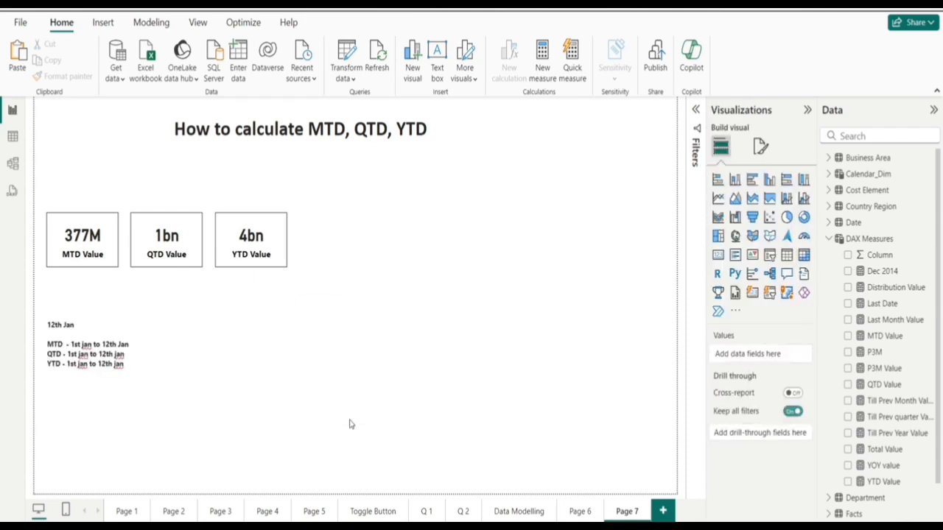
- Add the closing line "MTD, QTD, YTD Values will be same" to the note, separated by a blank line
click(140, 365)
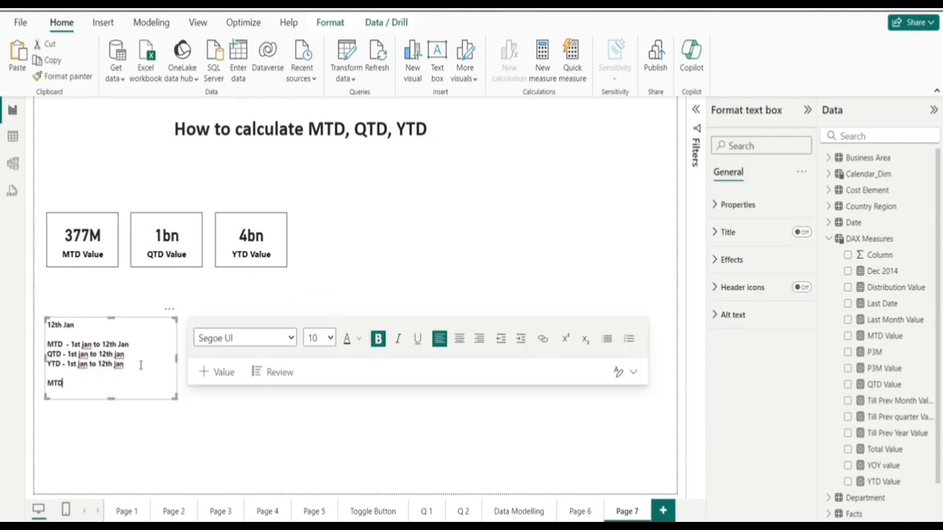
text(MTD, QTS)
text(, YTD Values will be same)
- Check the MTD, QTD and YTD Value cards one by one against the note
click(77, 254)
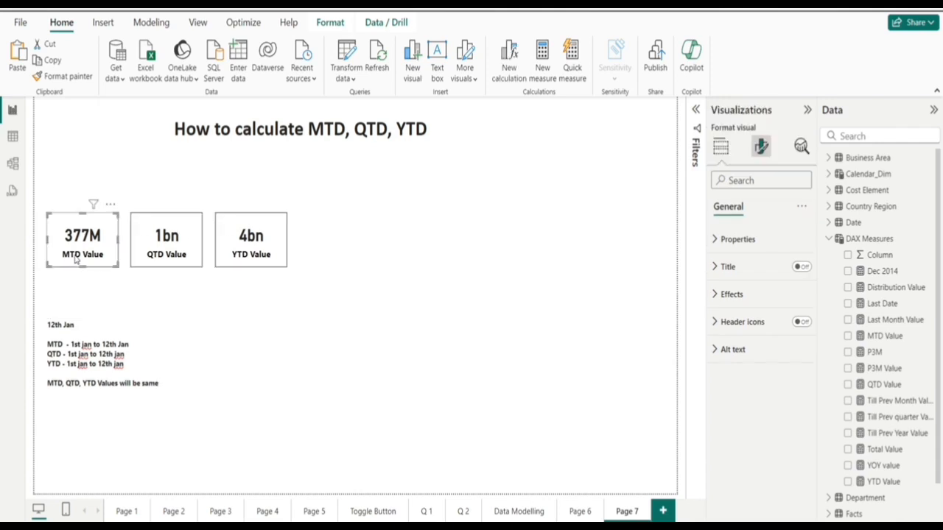
click(156, 254)
click(232, 255)
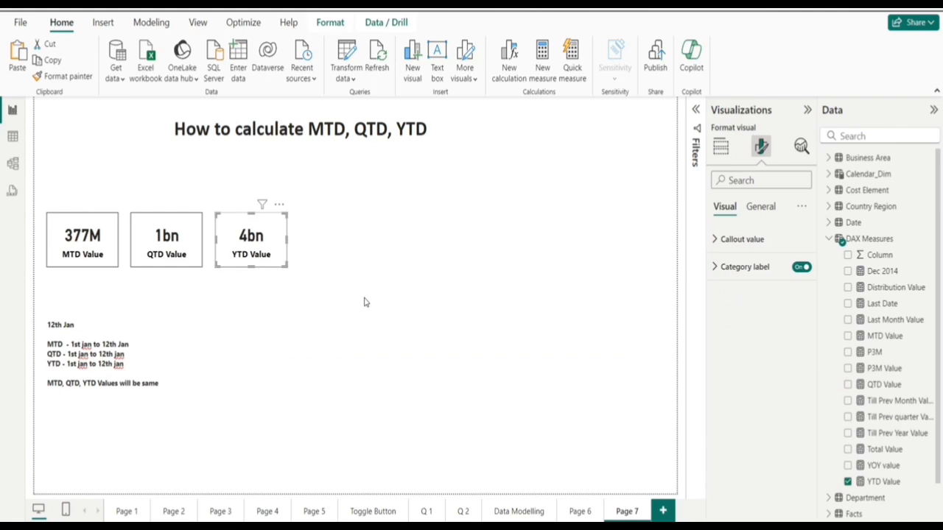
click(364, 302)
- Switch to the TK Test report, add a card showing Total MTD Engery, move it down the page and shrink it
mouse_move(594, 528)
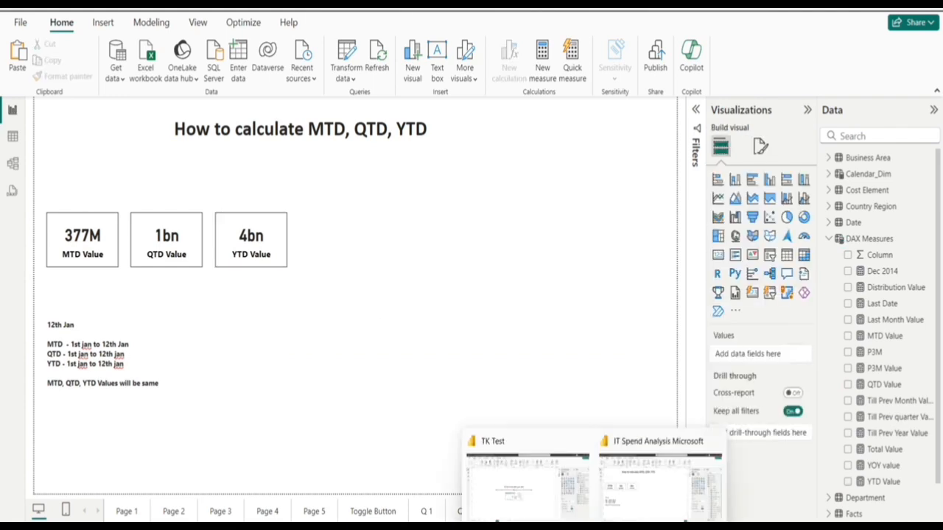
click(548, 510)
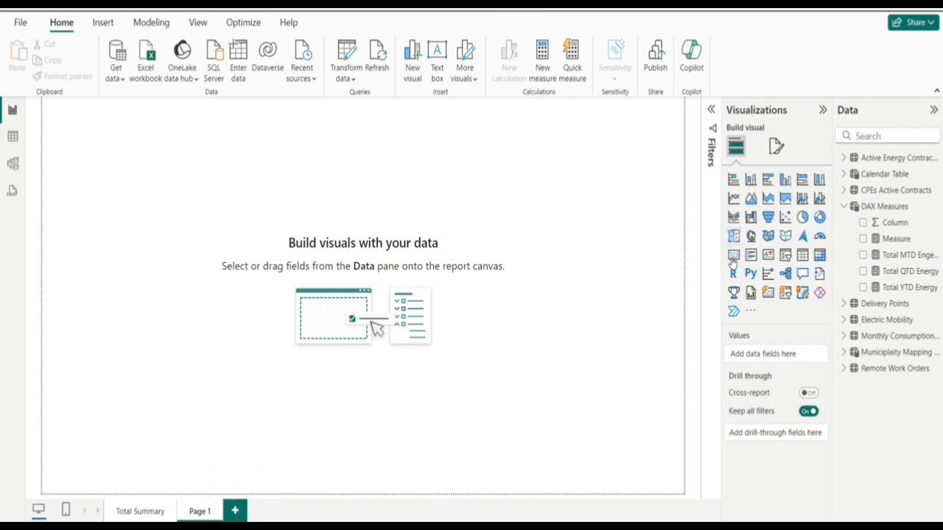
click(733, 256)
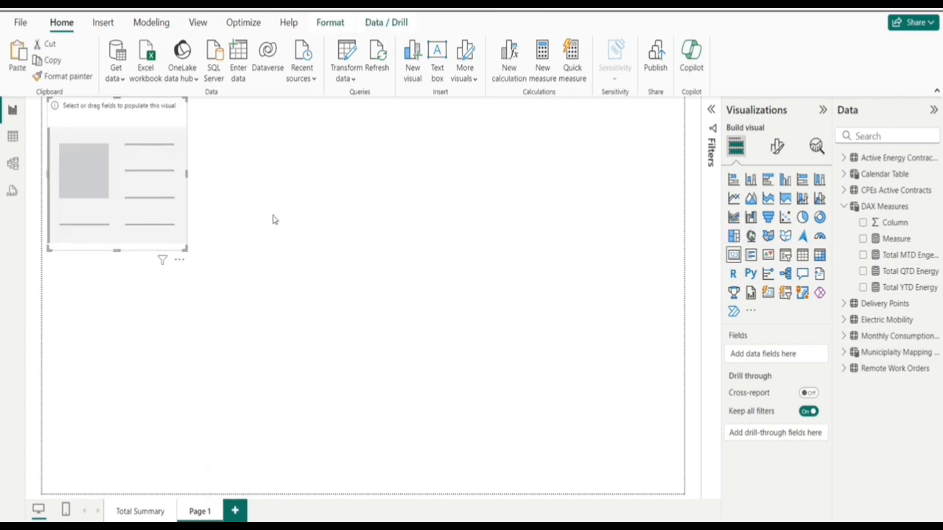
click(863, 255)
drag(101, 204, 96, 278)
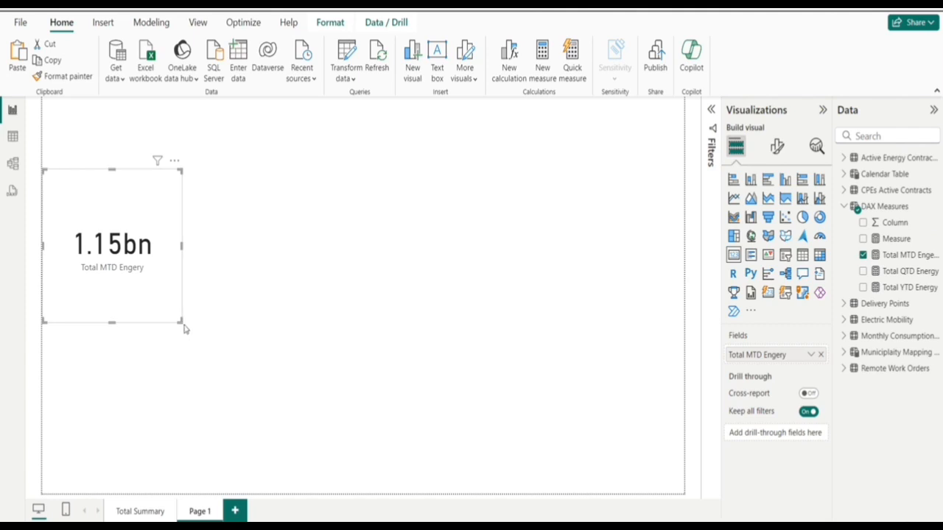
drag(181, 323, 144, 226)
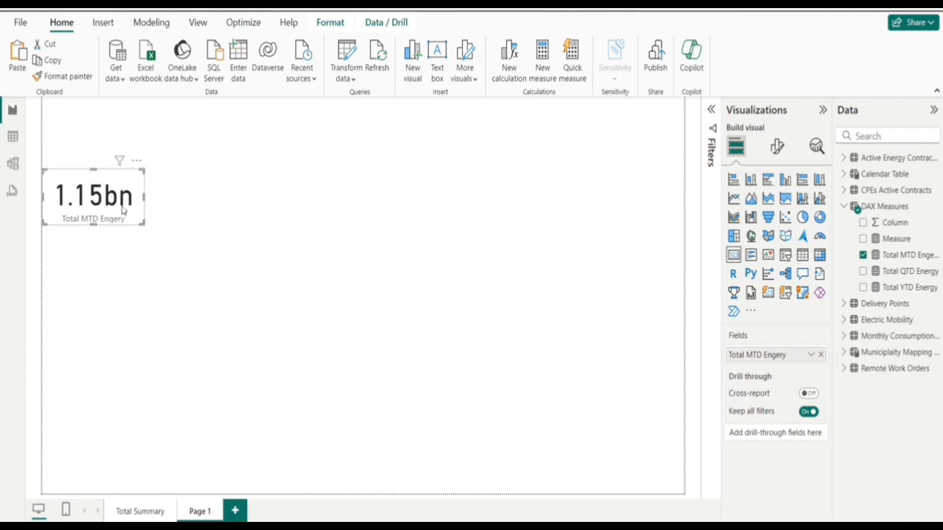
- Paste two copies of the Total MTD Engery card and spread them out to the right of the original
key(ctrl+v)
key(ctrl+v)
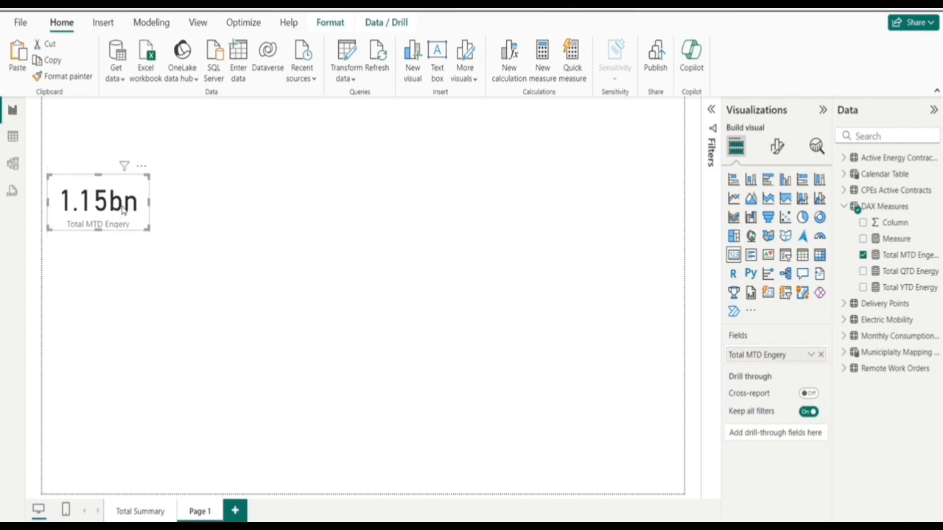
drag(122, 208, 324, 216)
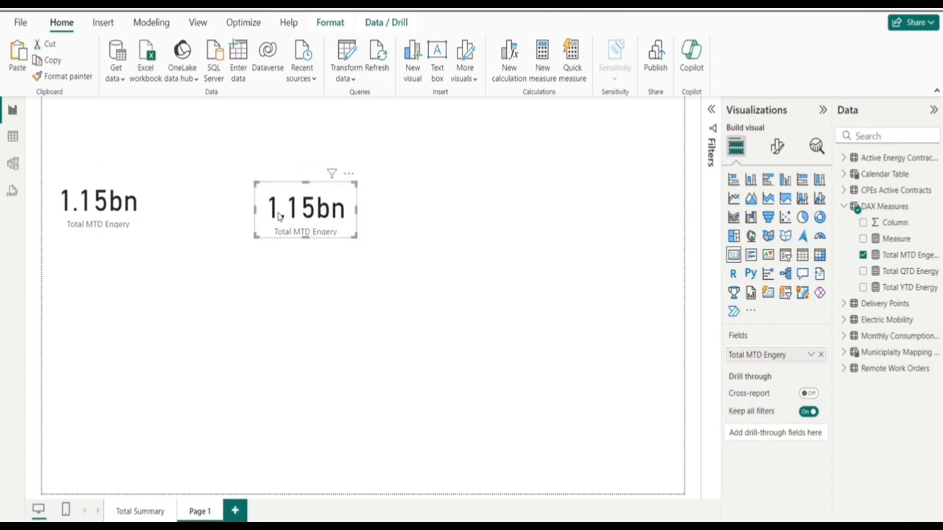
drag(86, 214, 220, 219)
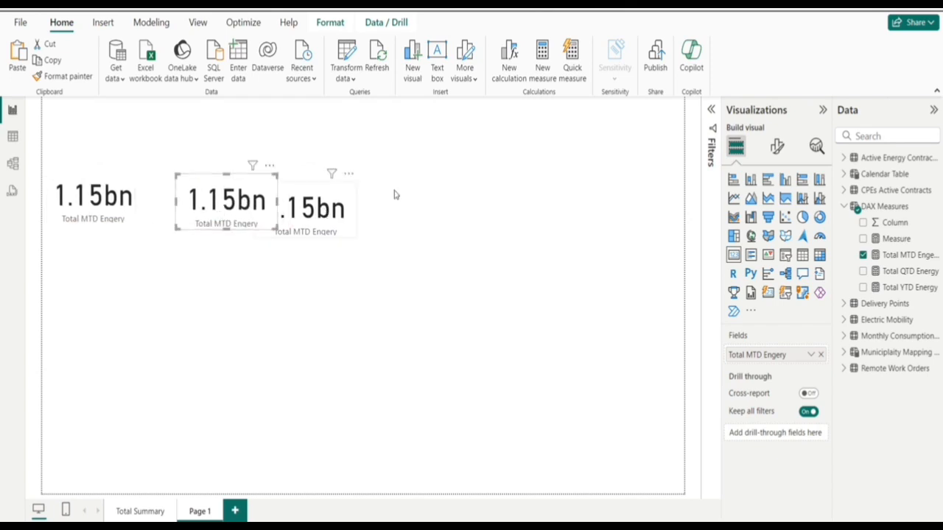
drag(331, 221, 392, 168)
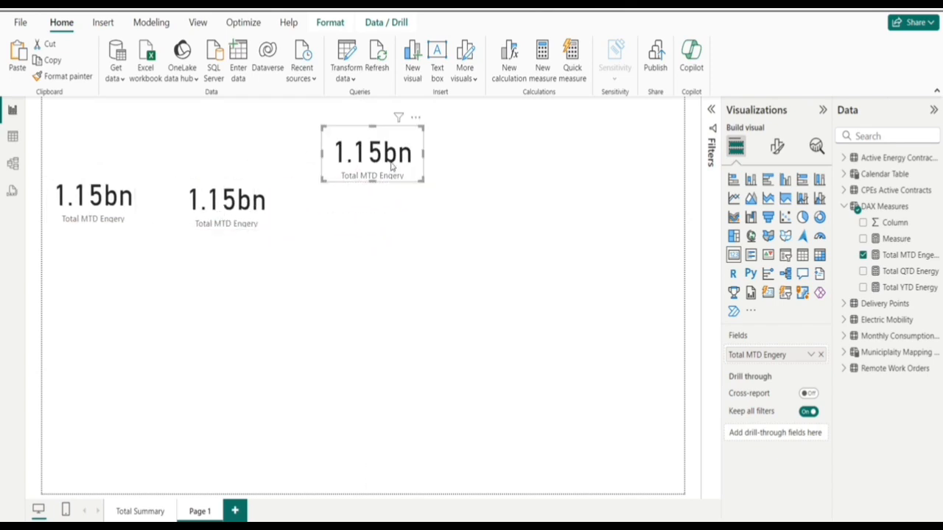
- Replace the measure in the middle card with Total QTD Energy
click(240, 205)
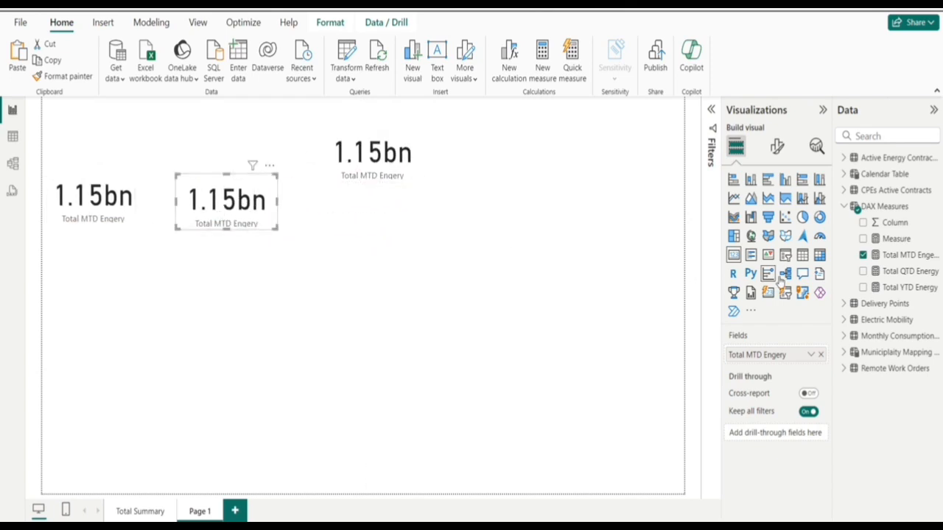
click(862, 255)
click(863, 271)
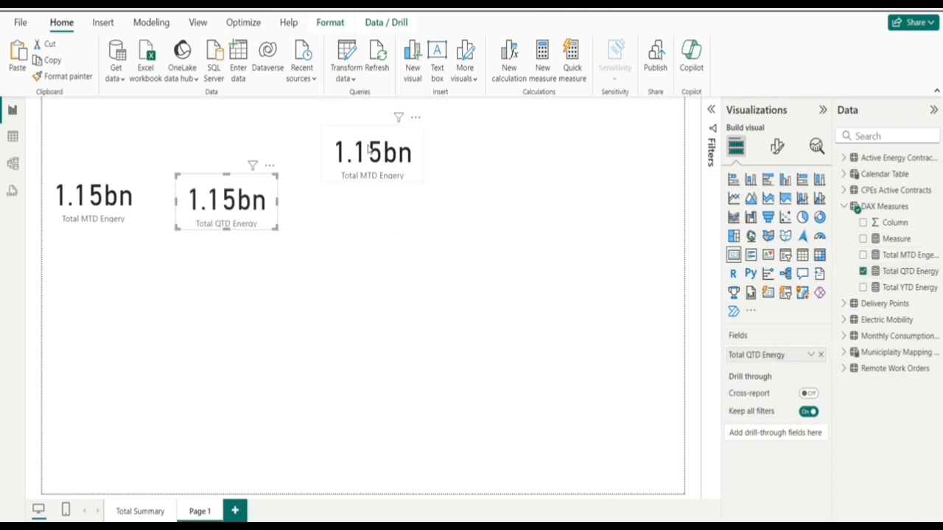
- Lower the third card closer to the row of the others and replace its measure with Total YTD Energy
drag(369, 150, 376, 180)
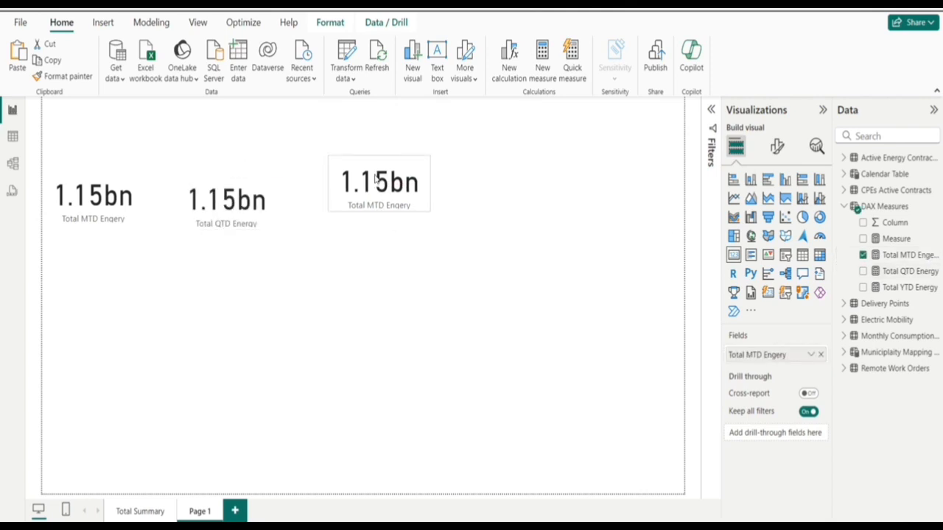
click(863, 255)
click(863, 287)
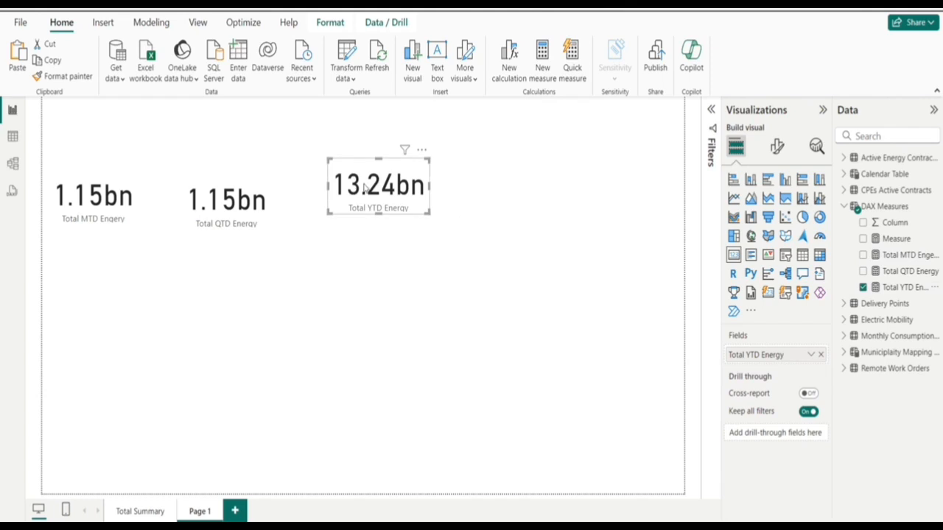
- Move the Total YTD Energy card into line with the Total MTD Engery and Total QTD Energy cards
drag(365, 190, 373, 207)
click(54, 199)
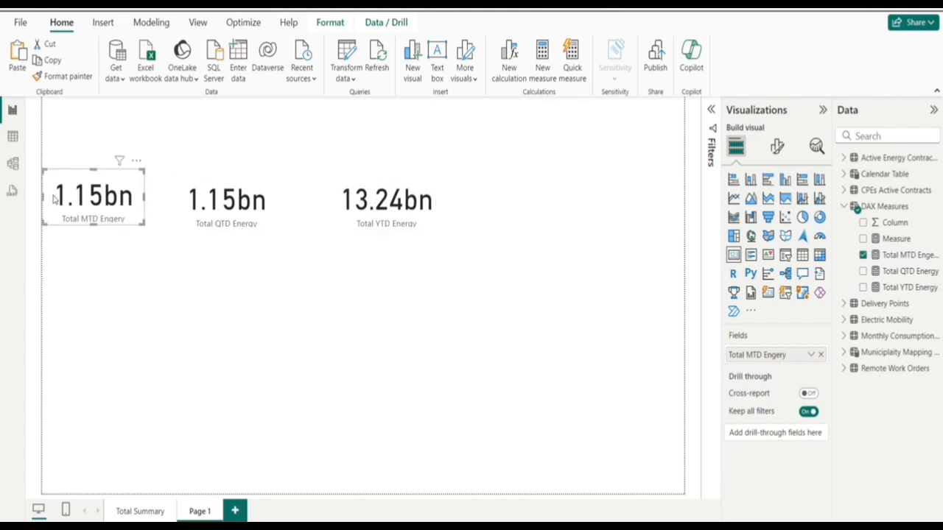
click(397, 205)
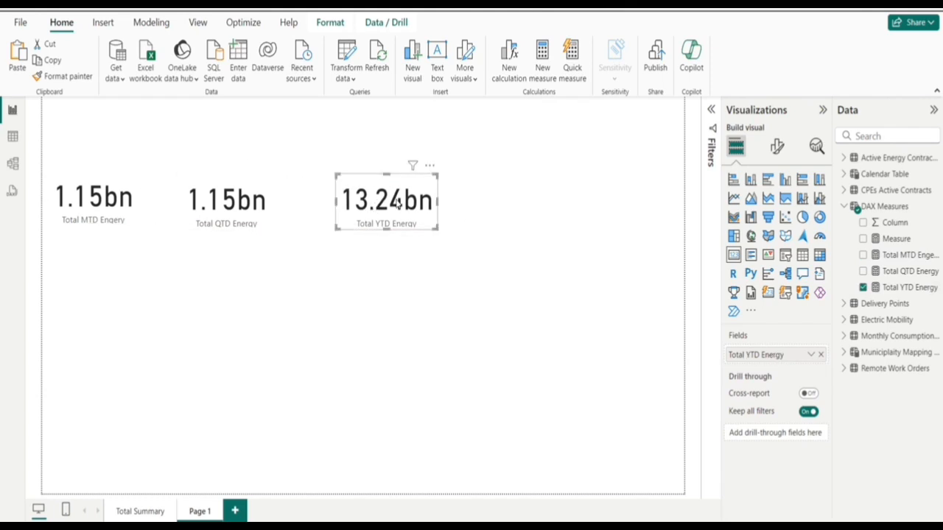
- Review the Total MTD Engery measure's formula and highlight its 'Calendar Table'[Date] argument
click(910, 255)
click(516, 107)
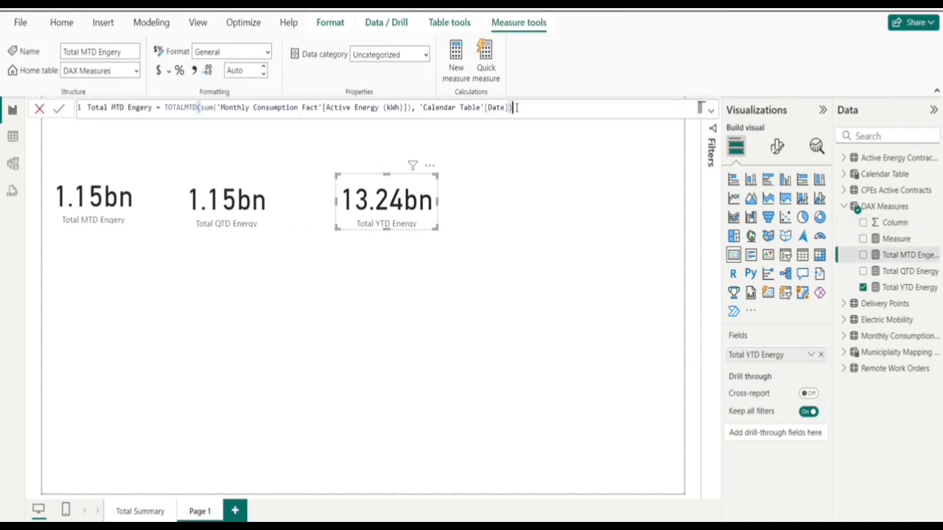
shift+click(422, 111)
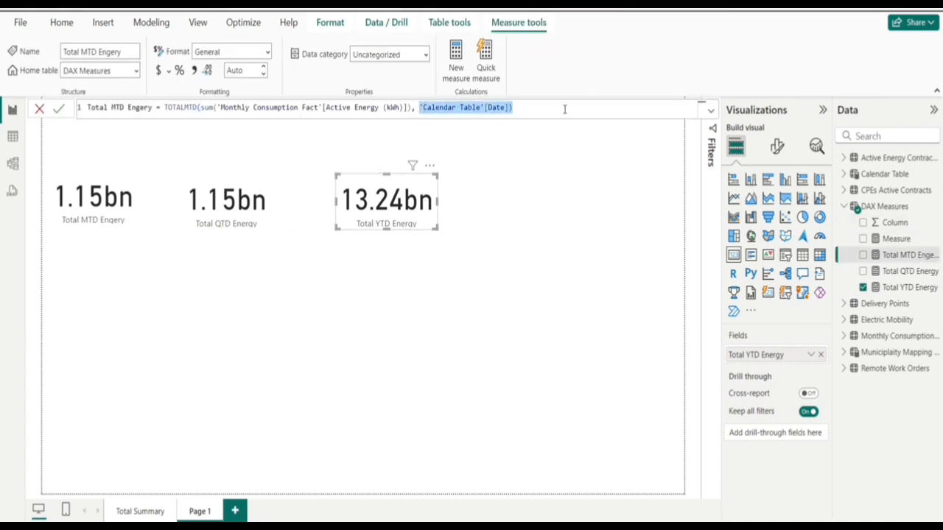
click(553, 285)
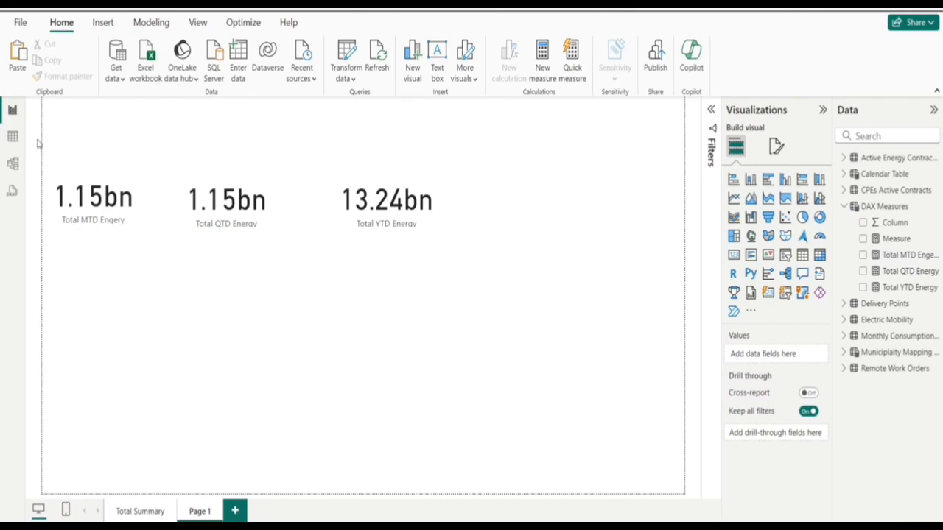
- Examine the Calendar Table's rows and check the last dates among the Date column's filter values without filtering
click(11, 141)
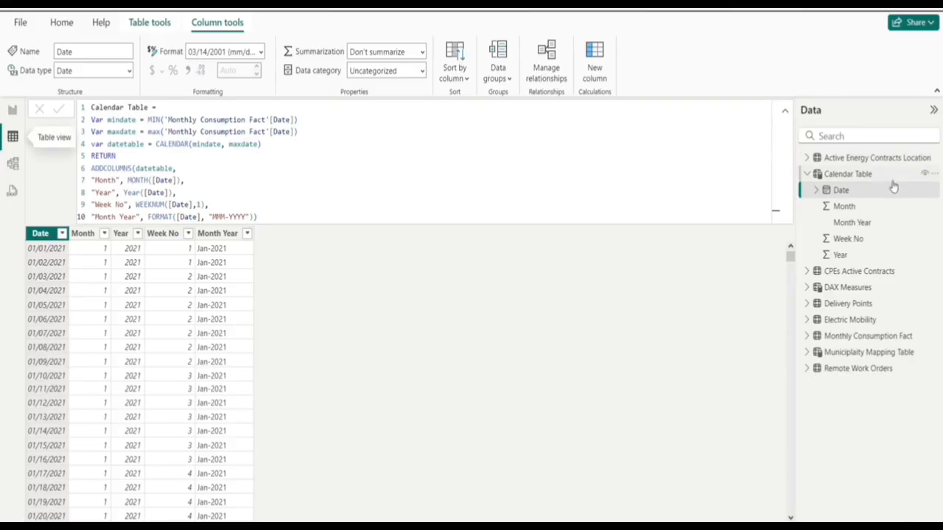
click(851, 178)
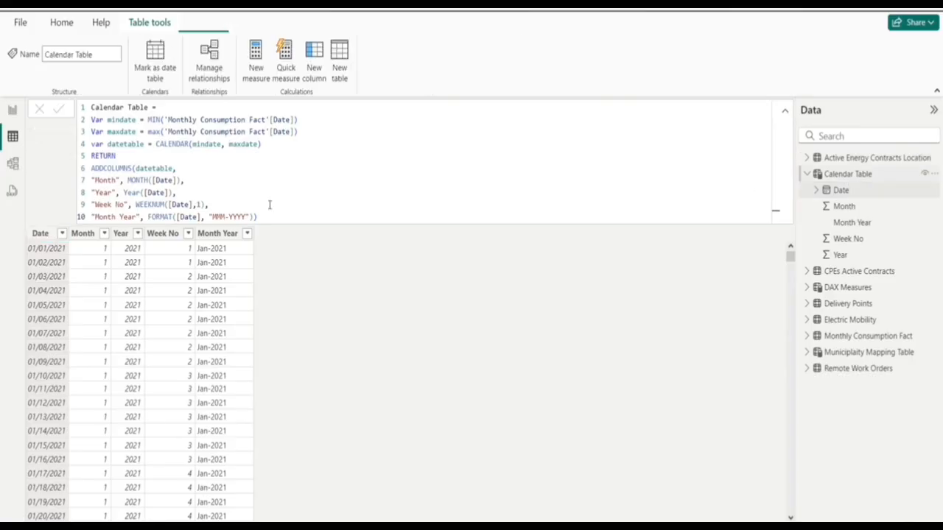
click(62, 233)
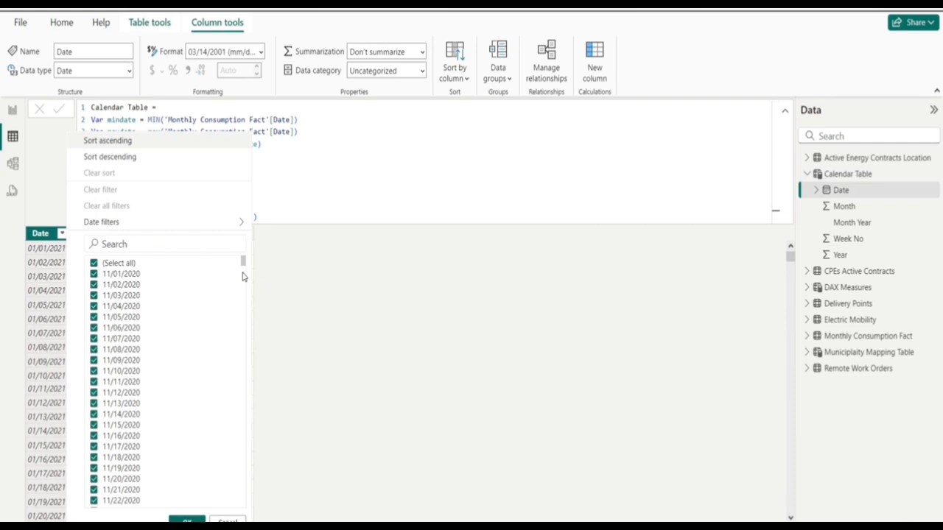
scroll(248, 318, down, 10)
drag(249, 319, 225, 519)
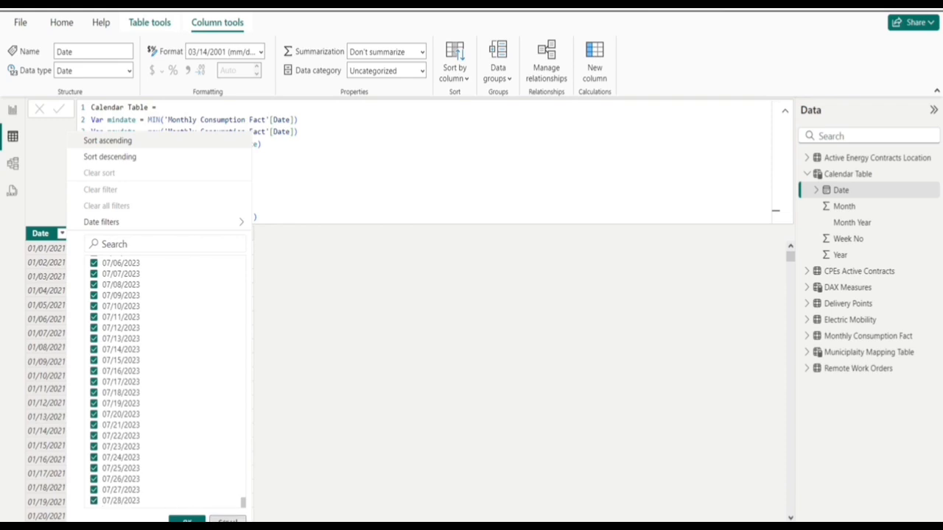
click(228, 520)
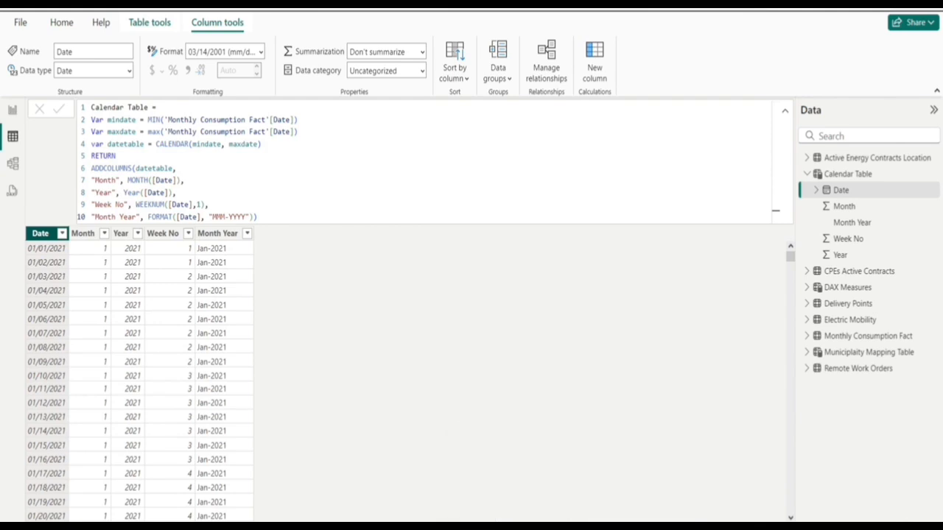
- Switch to the Excel workbook and point out the July to Sep - Q3 entry in the QTD column
click(608, 496)
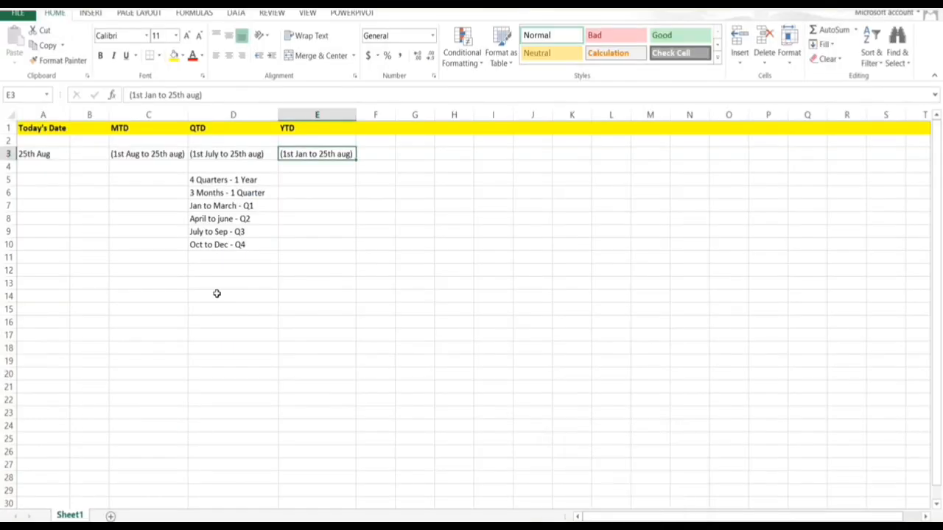
click(194, 232)
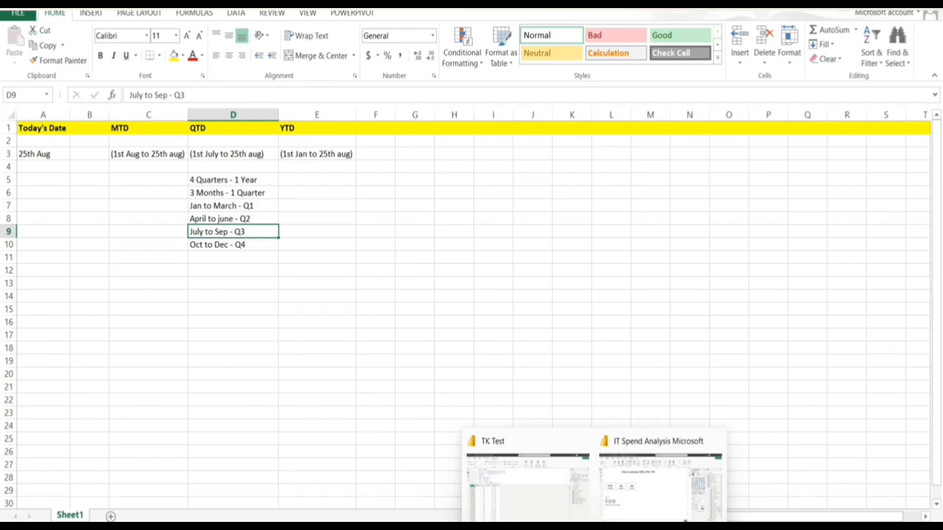
- Return to the TK Test report page and compare the Total MTD Engery, Total QTD Energy and Total YTD Energy cards
click(630, 485)
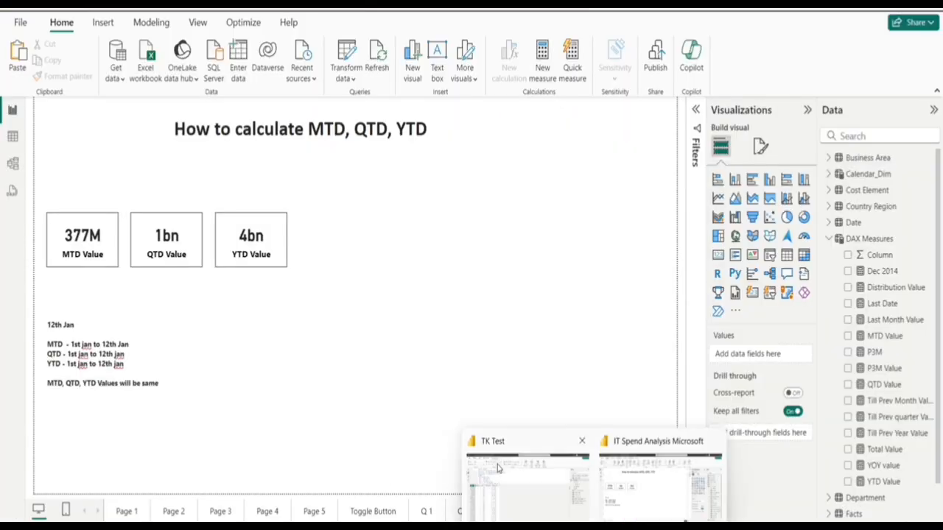
click(499, 467)
click(12, 109)
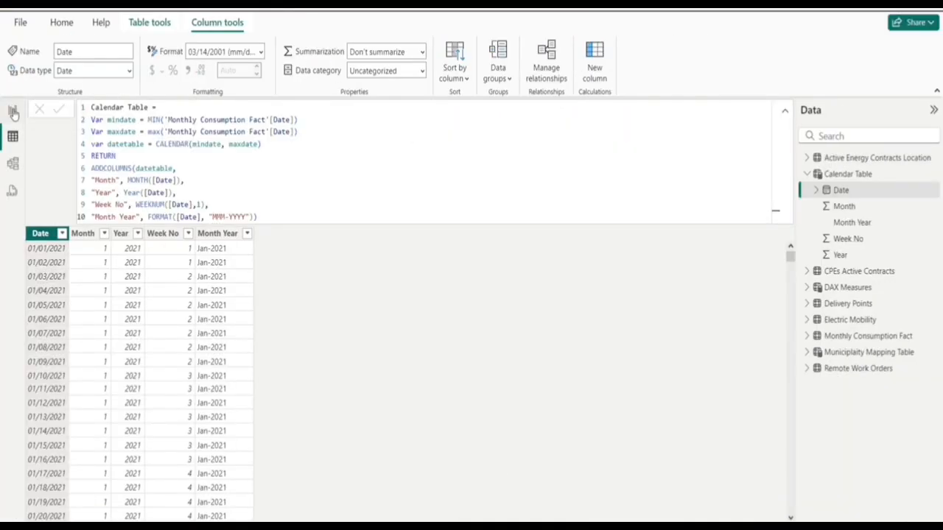
click(92, 190)
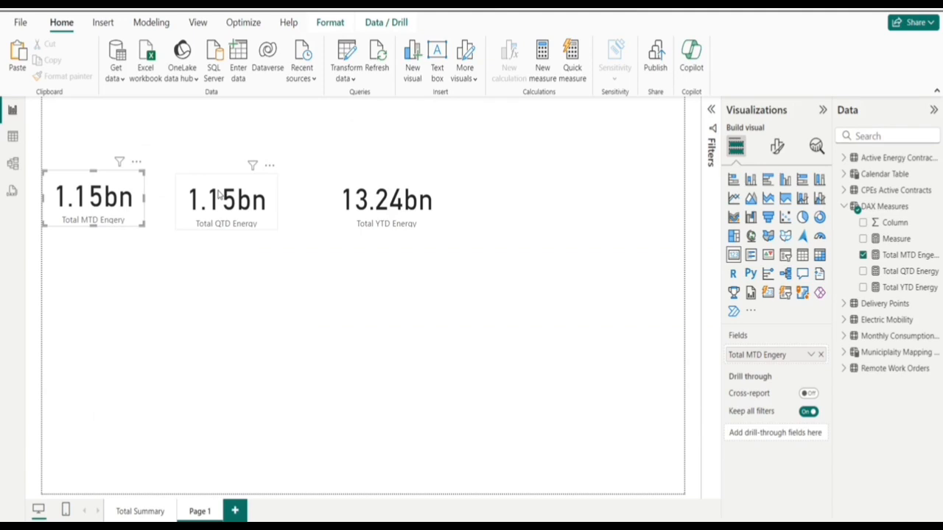
click(219, 193)
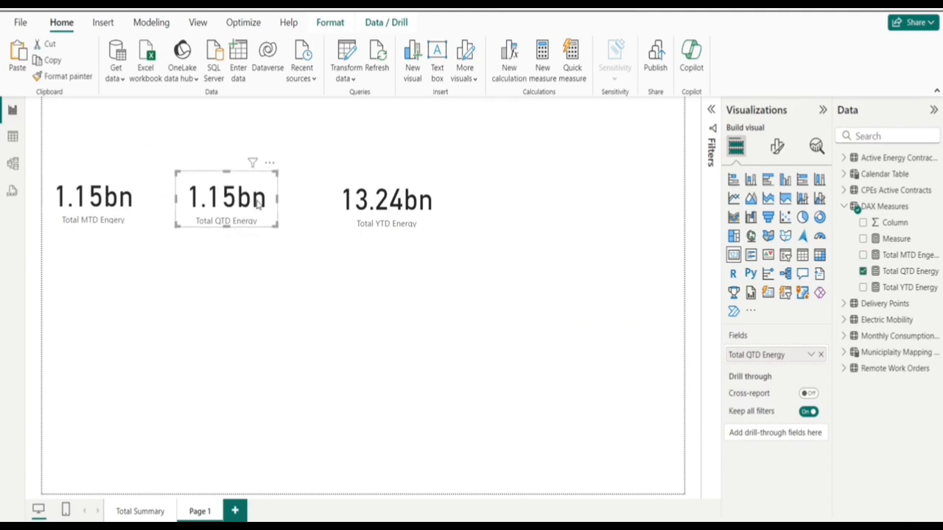
click(360, 200)
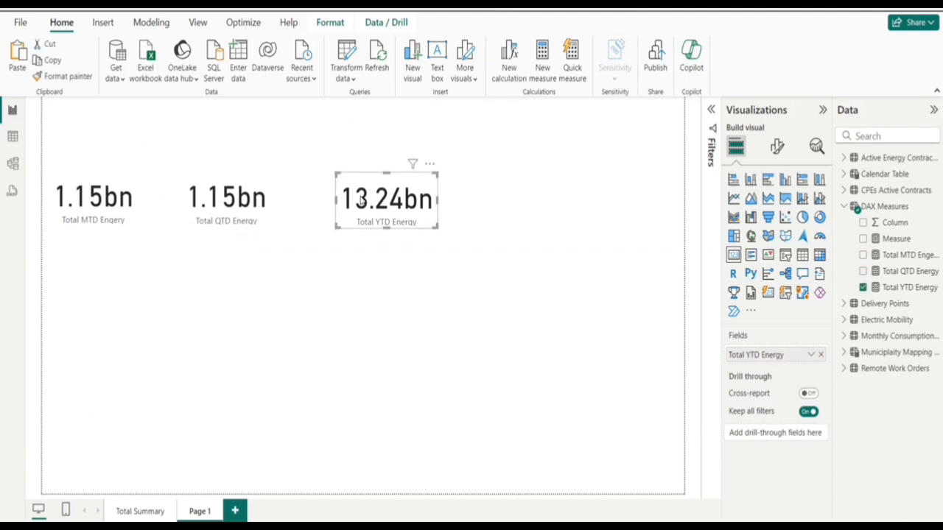
click(481, 335)
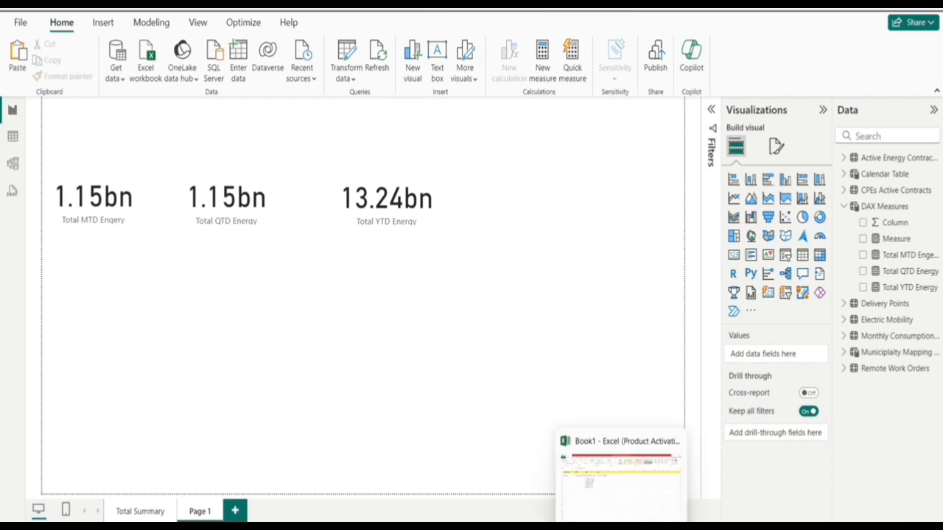
- Switch to the Excel workbook and point out the 25th Aug entry under Today's Date
click(618, 498)
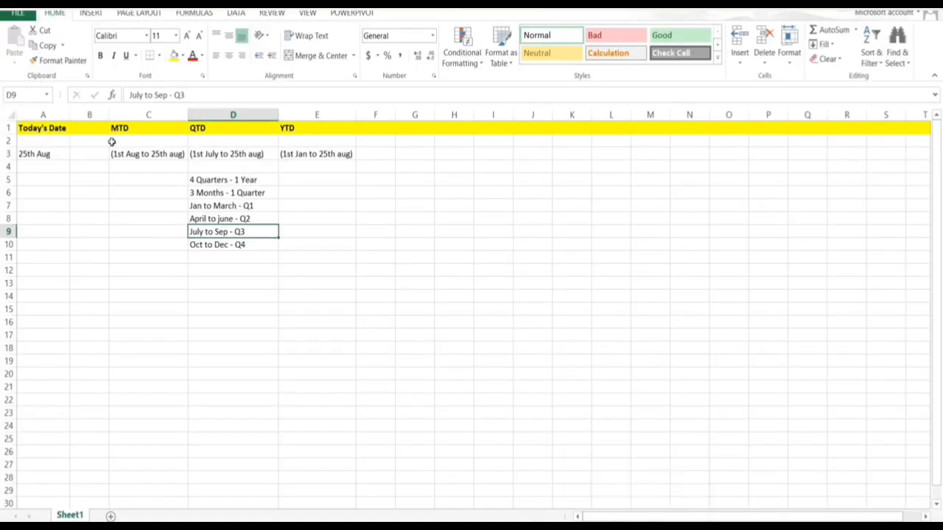
click(46, 154)
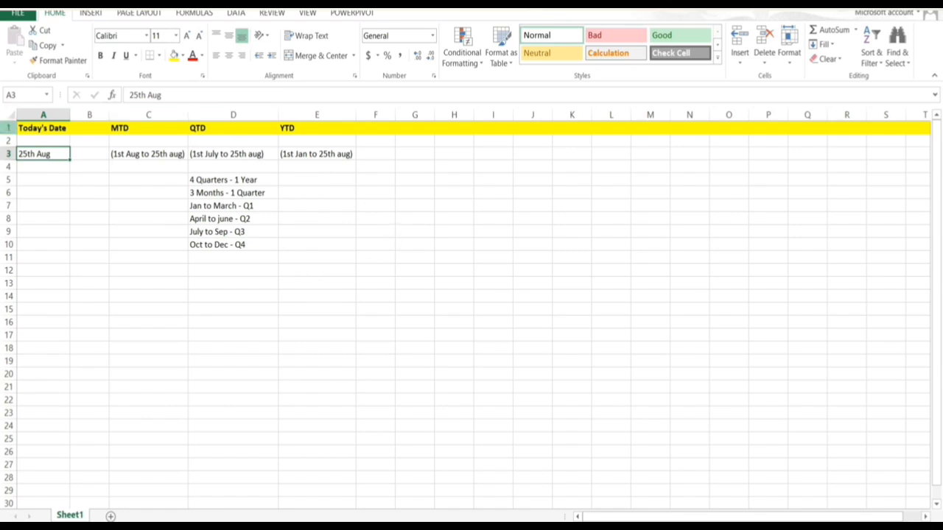
- Switch to the IT Spend Analysis Microsoft report and compare its MTD Value, QTD Value and YTD Value cards
mouse_move(594, 526)
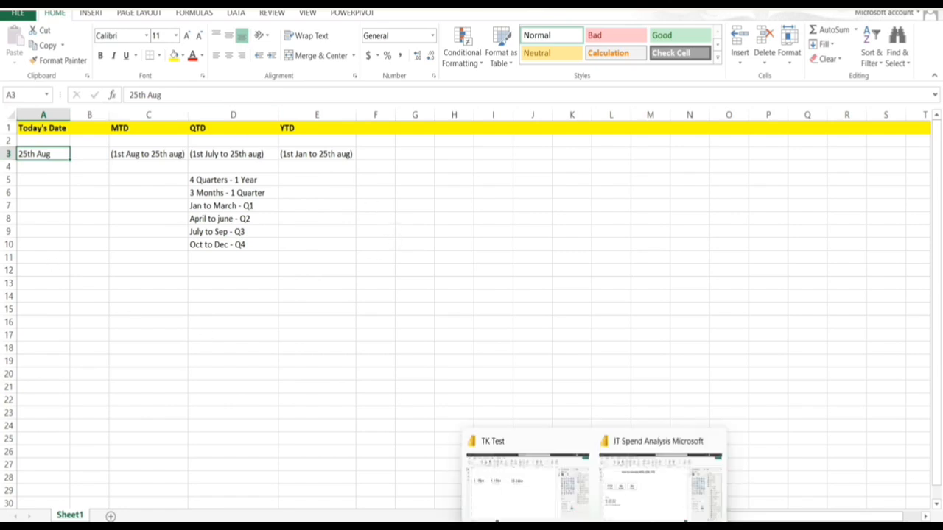
click(662, 475)
click(86, 247)
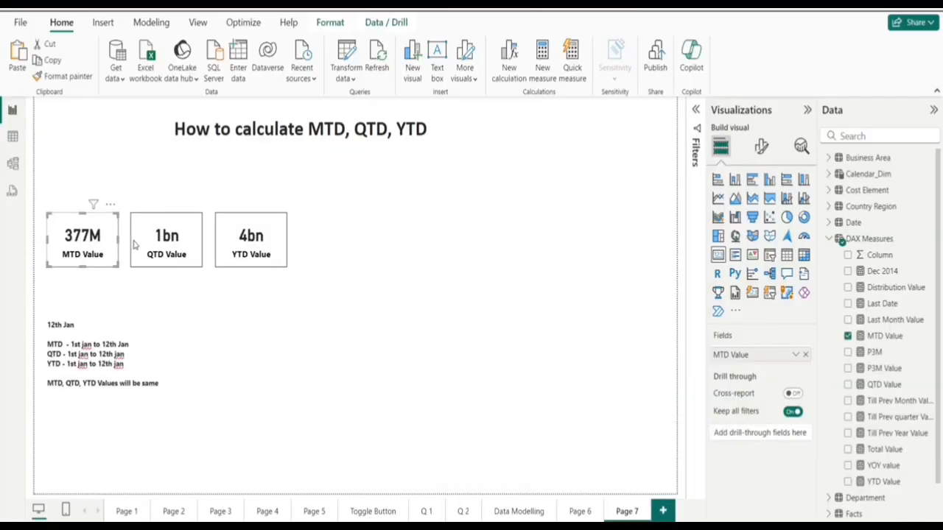
click(173, 246)
click(228, 248)
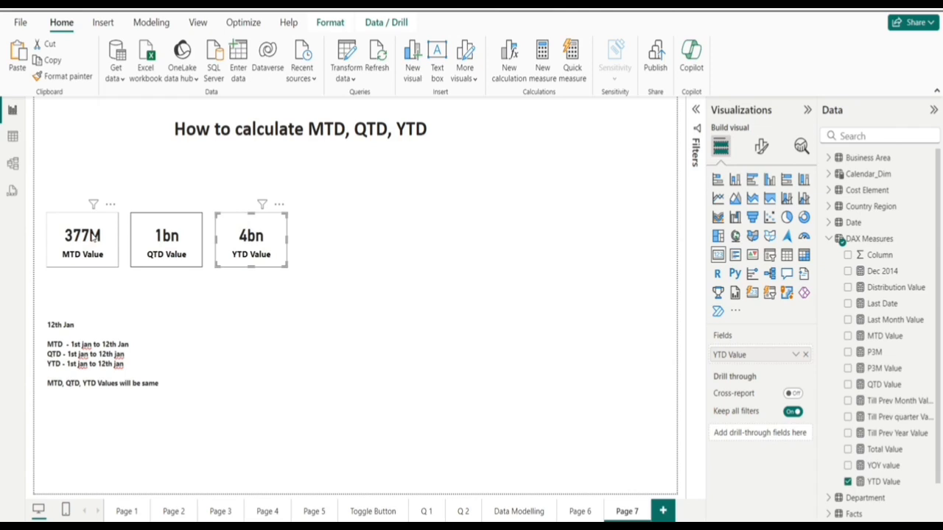
- Add a "Different Scenario" heading line above 12th Jan in the text box, followed by a blank line
click(97, 328)
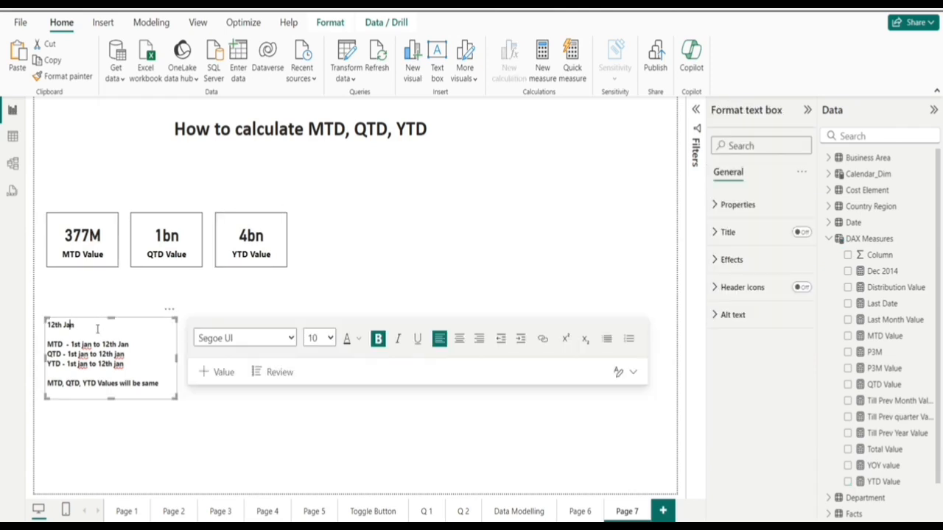
key(Return)
key(Return)
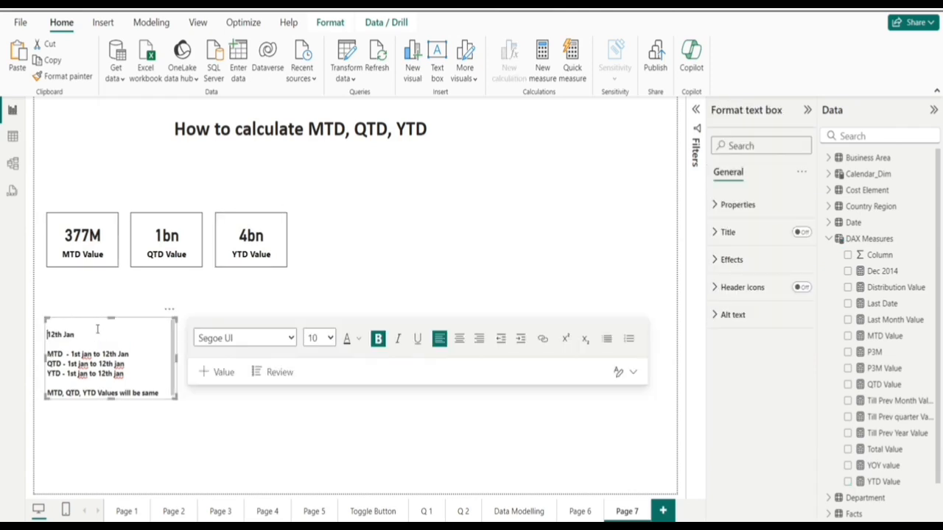
key(Up)
key(Up)
text(Different)
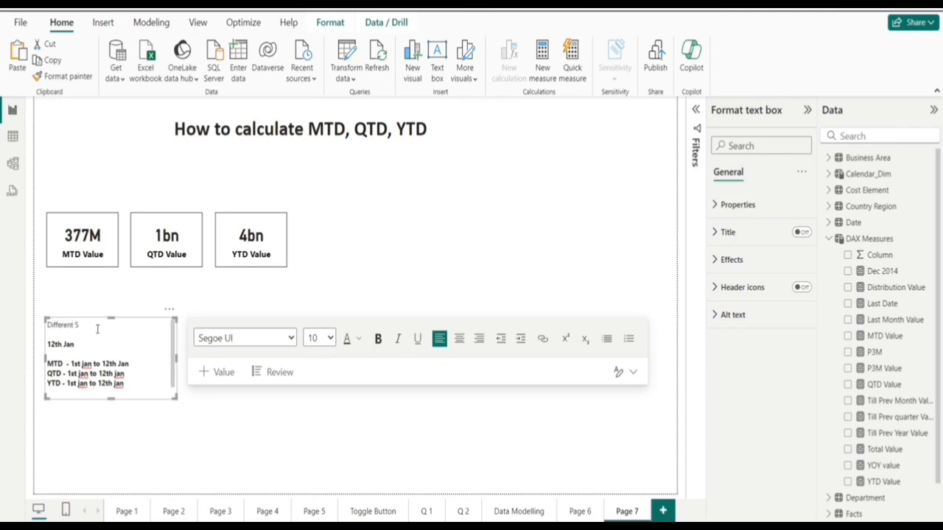
text( Scenario)
- Set the font size of the Different Scenario heading to 16
drag(101, 324, 46, 321)
click(330, 338)
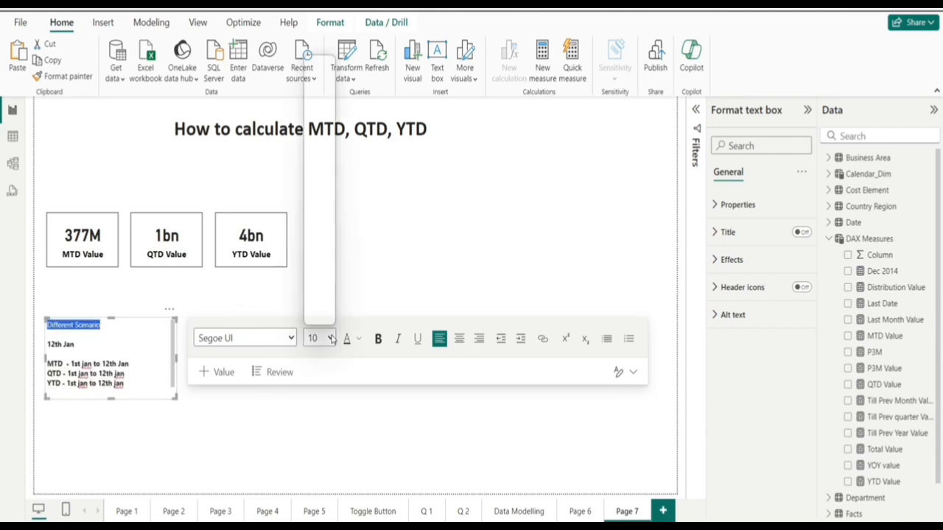
click(313, 156)
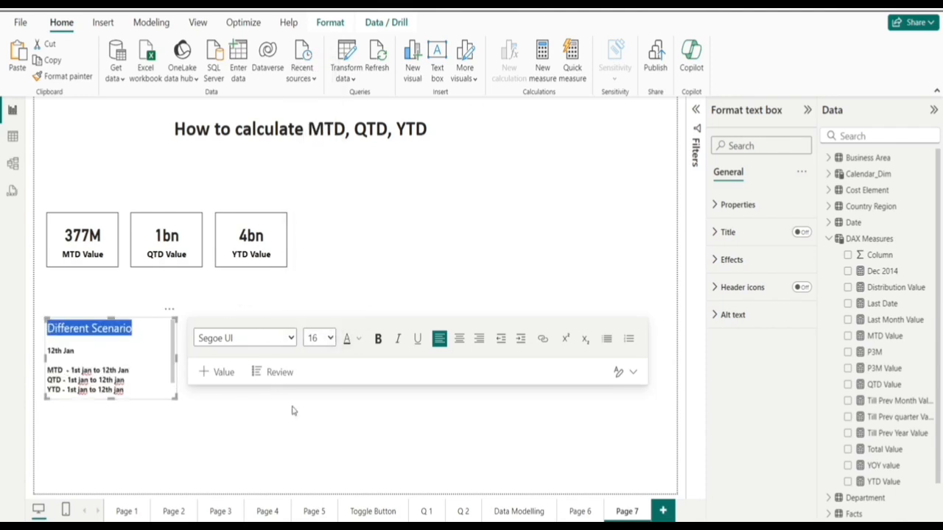
click(297, 417)
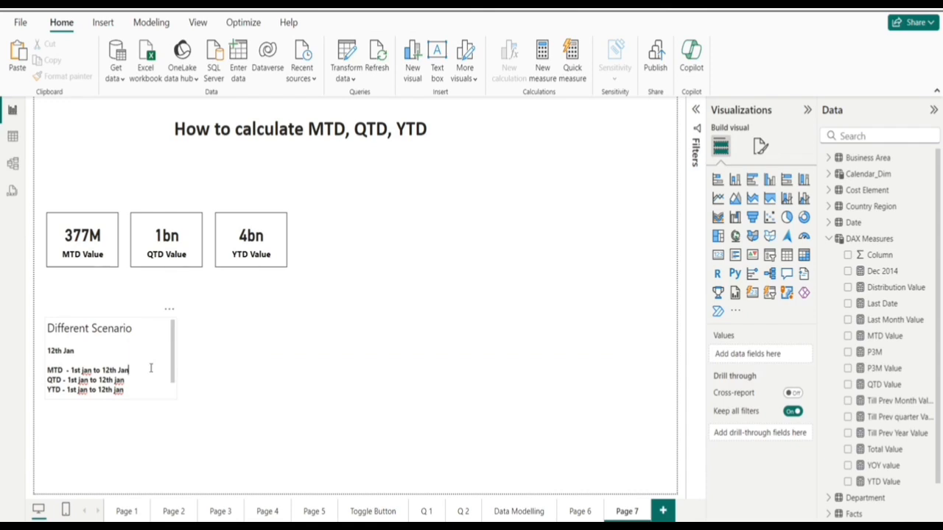
- Make the Different Scenario text box taller so that all its lines fit, including the one about equal values
click(125, 390)
drag(113, 398, 118, 429)
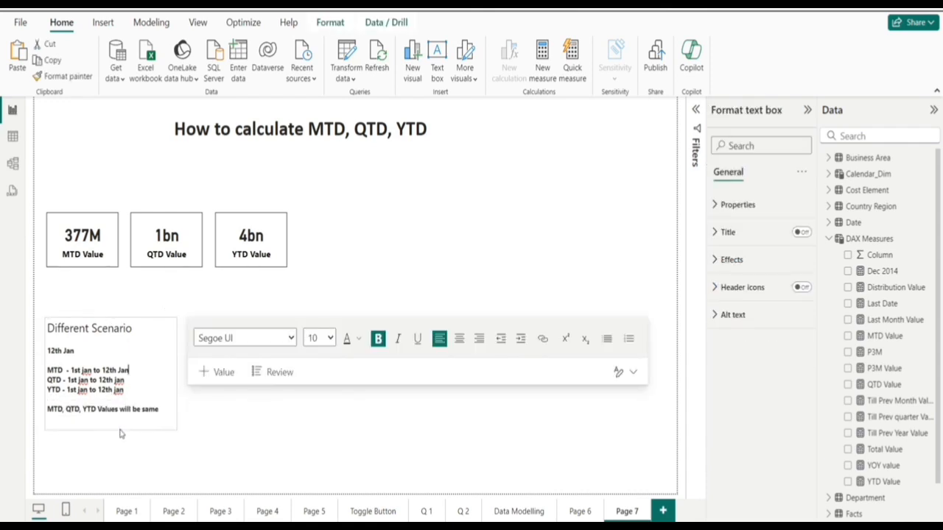
click(239, 418)
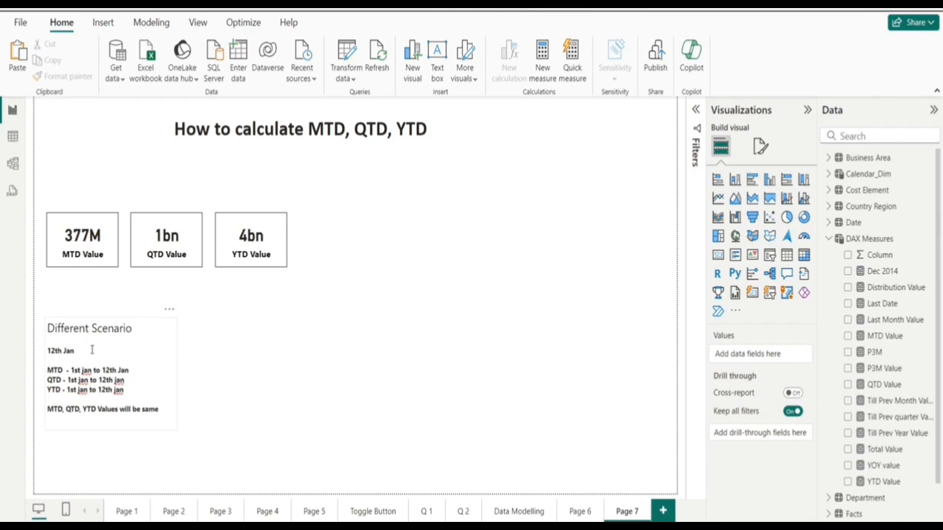
- Highlight the 12th Jan date in the Different Scenario text box, then clear the selection
drag(89, 350, 48, 357)
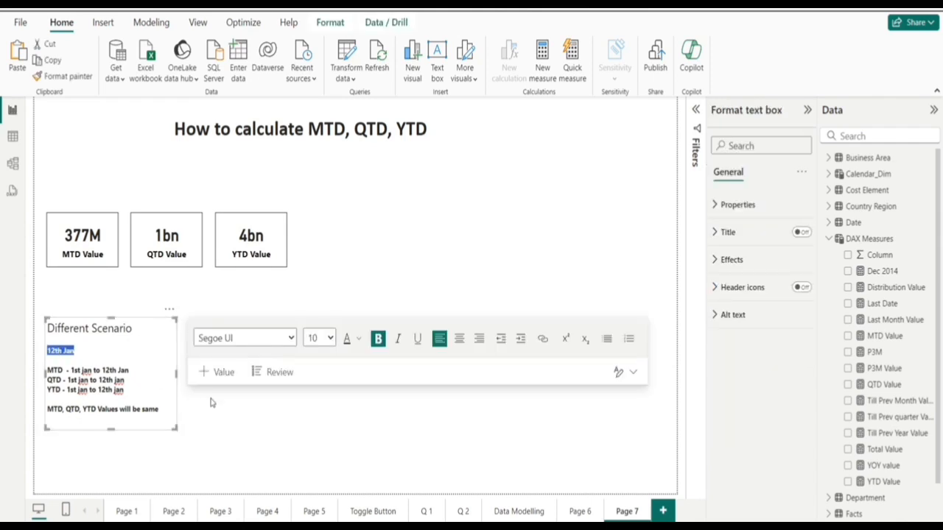
click(255, 411)
- Switch to the report that contains the Energy Consumption Dashboard
mouse_move(594, 528)
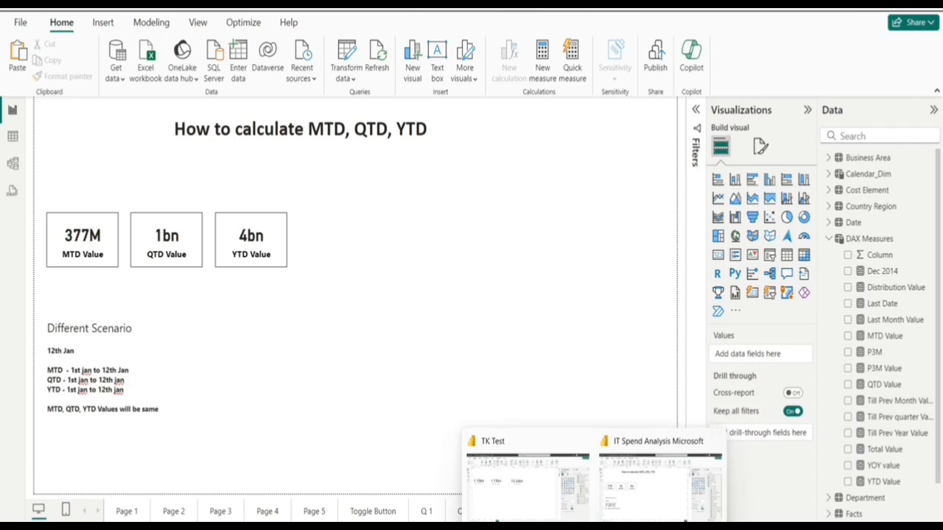
click(537, 514)
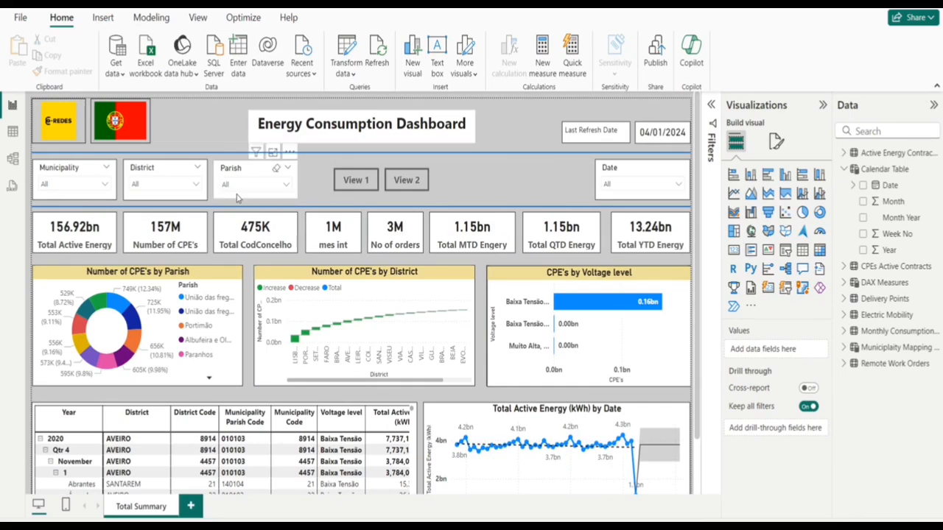
- Filter the dashboard to the Beja district, then clear the District selection
click(148, 186)
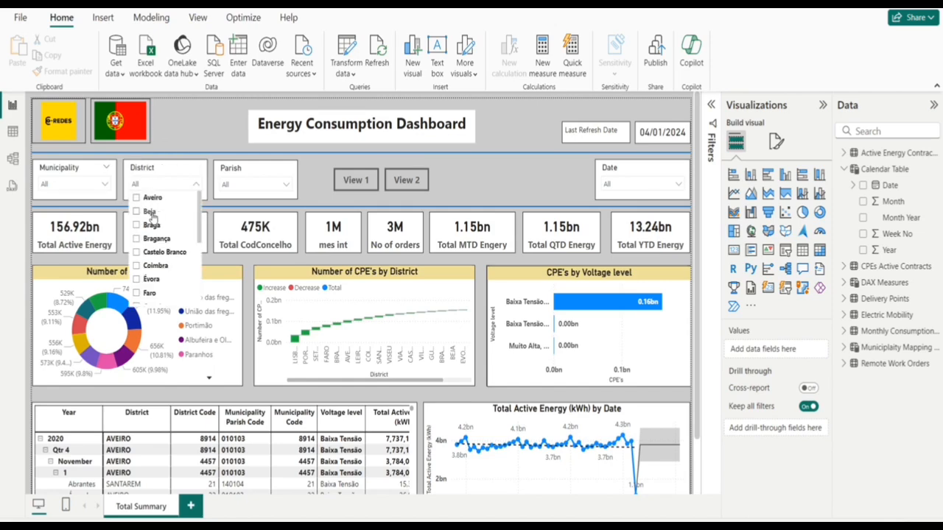
click(150, 213)
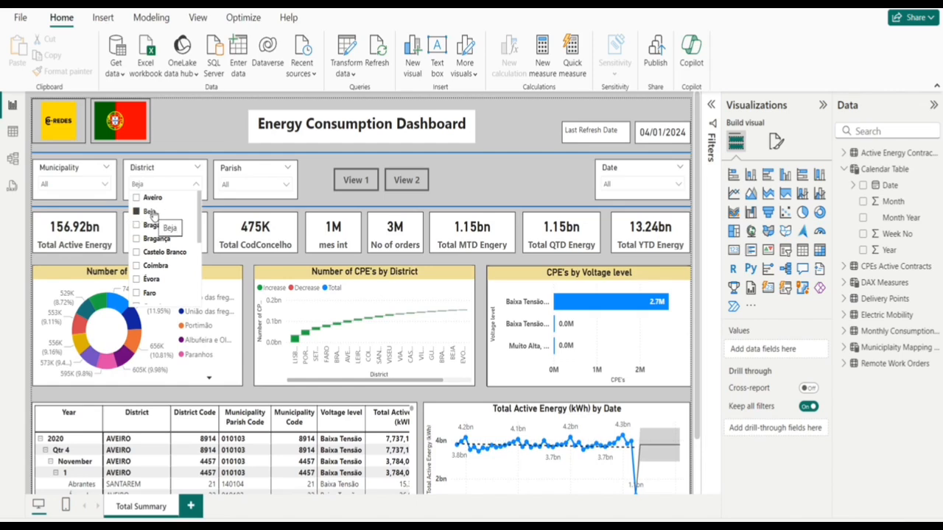
click(187, 170)
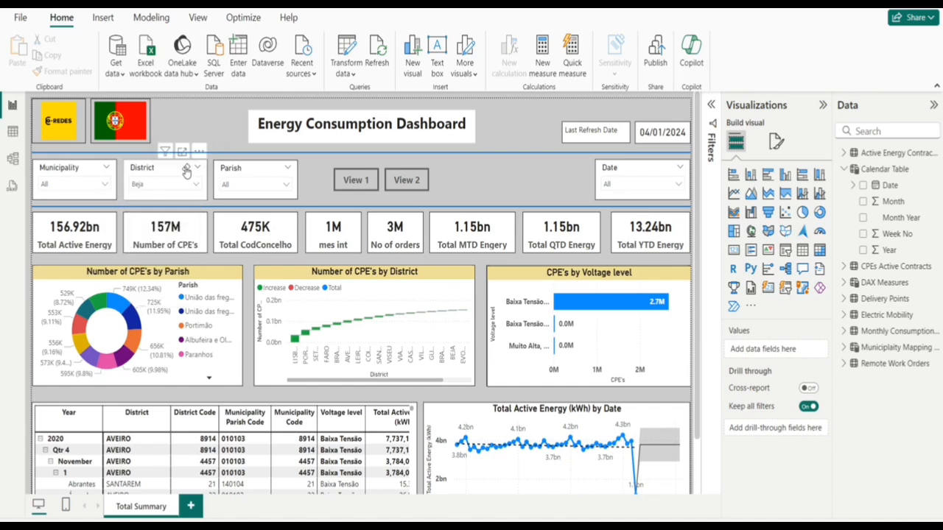
click(187, 171)
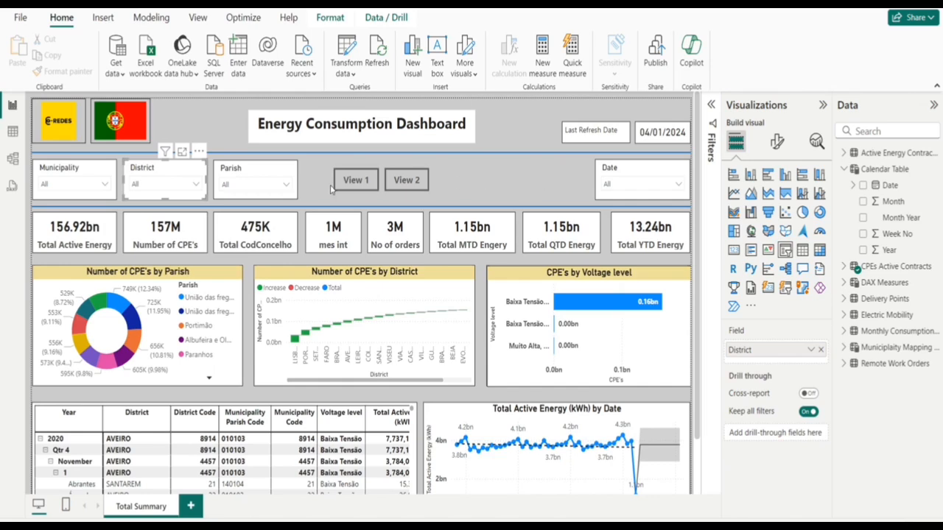
- Filter the dashboard to municipality Aguiar da Beira, district Bragança and parish Abade de Neiva using the slicers
click(79, 186)
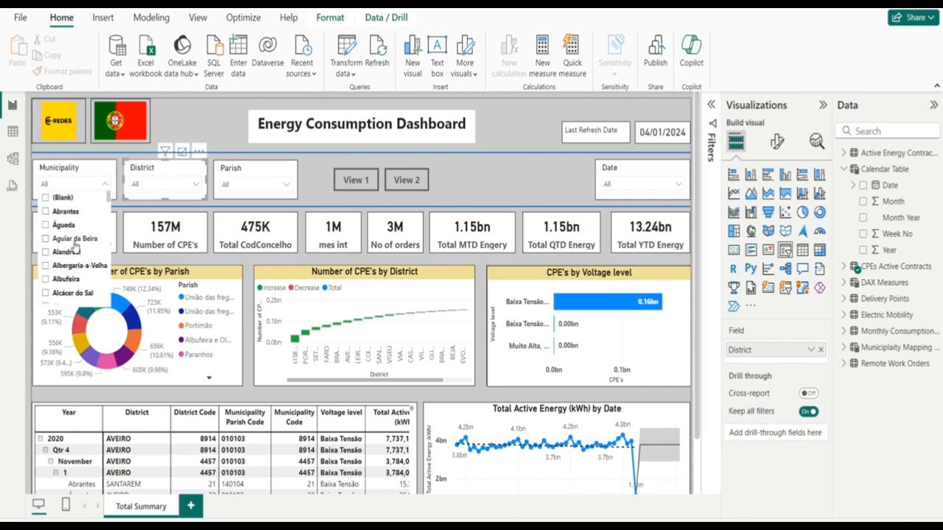
click(74, 238)
click(157, 185)
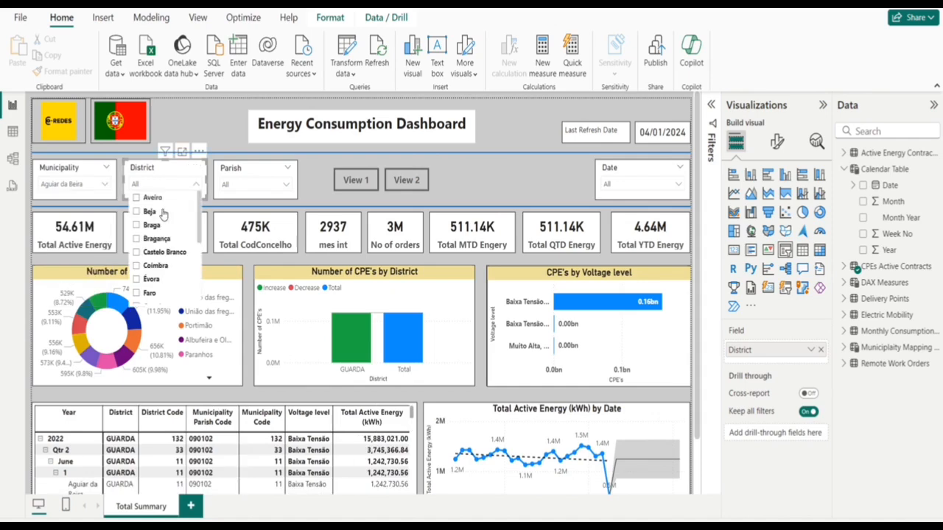
click(157, 239)
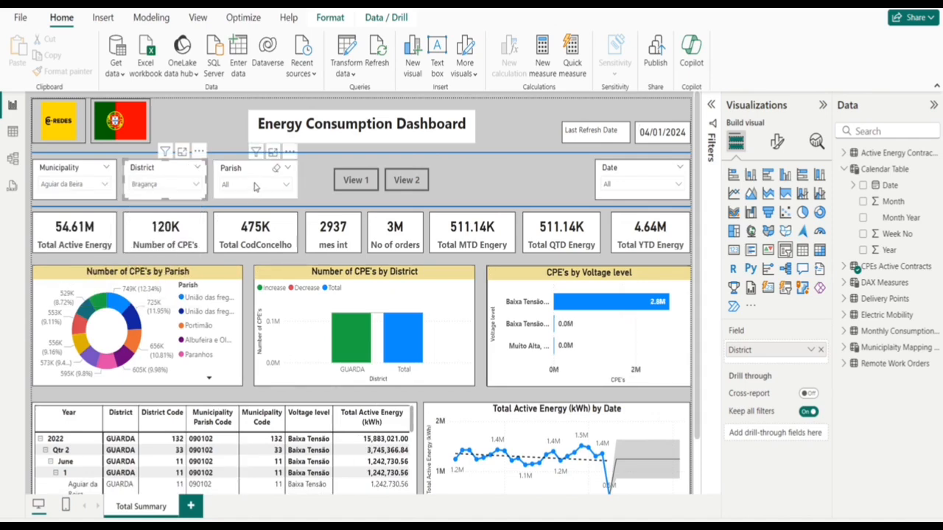
click(250, 184)
click(247, 239)
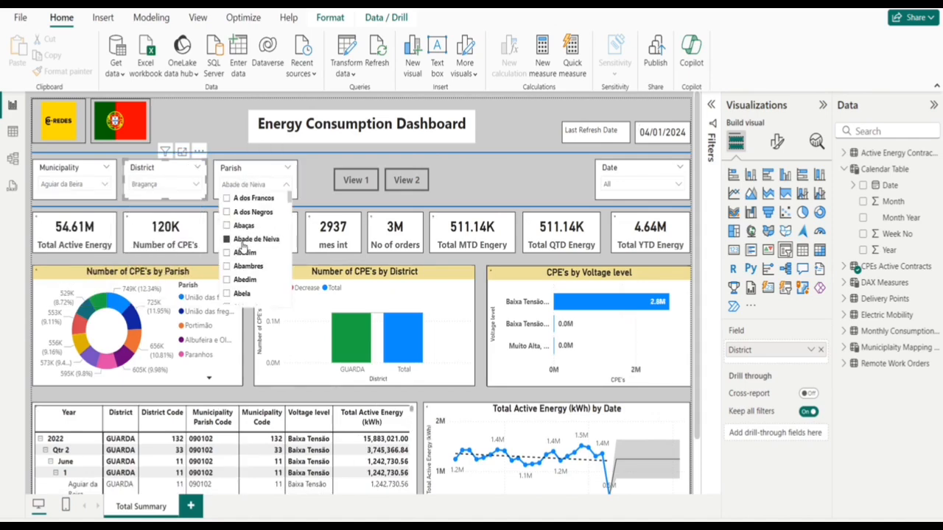
- Clear the Parish, District and Municipality slicer selections one by one
click(276, 169)
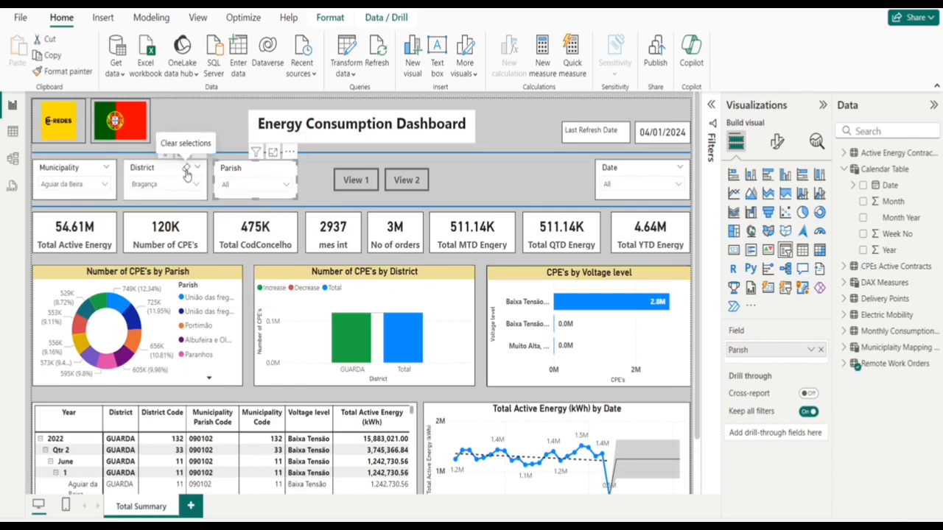
click(187, 169)
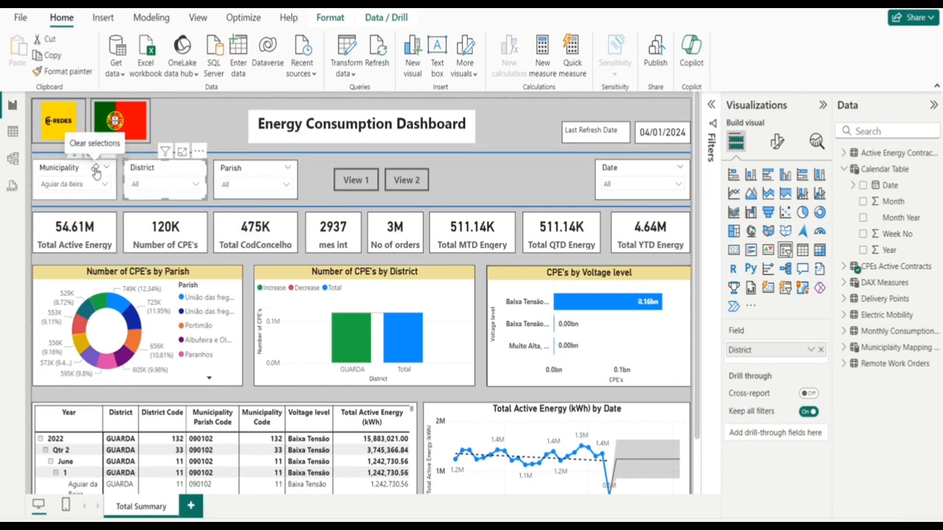
click(95, 171)
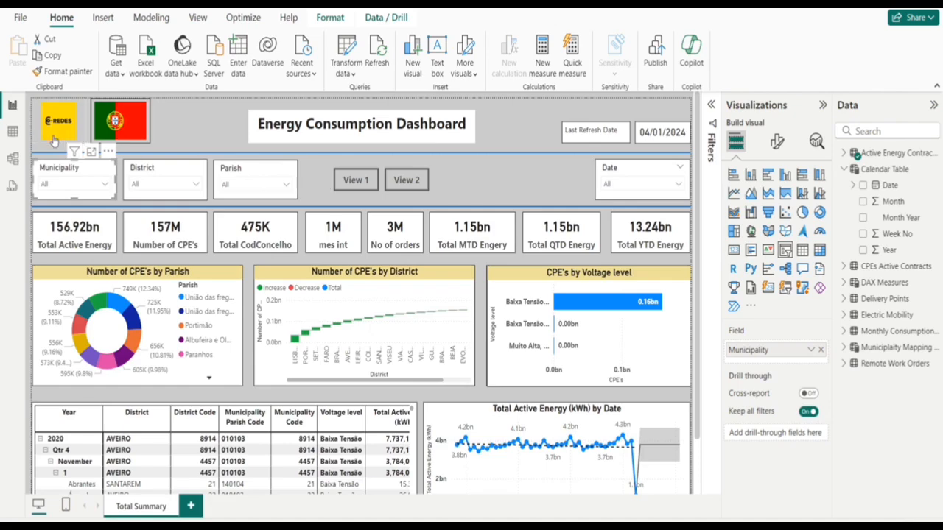
- Look through the data of the Calendar Table and CPEs Active Contracts, then return to the report page
click(11, 135)
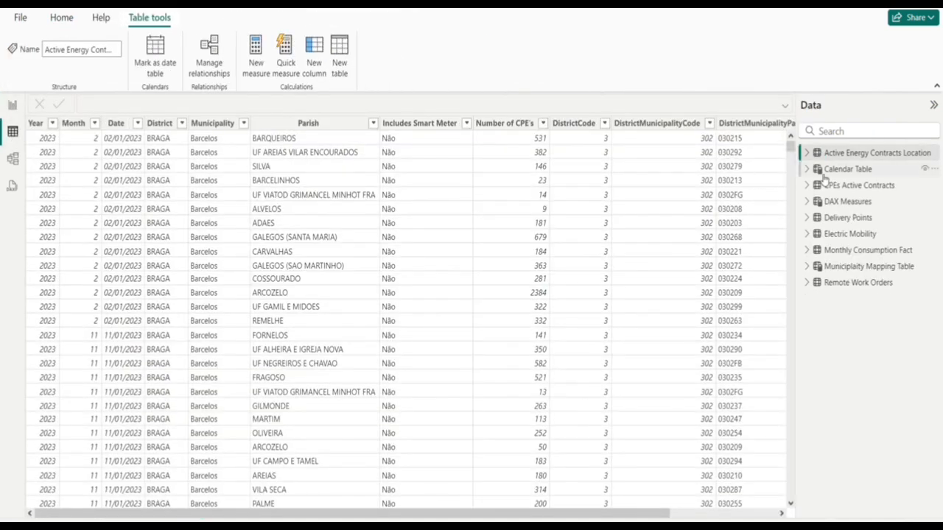
click(839, 169)
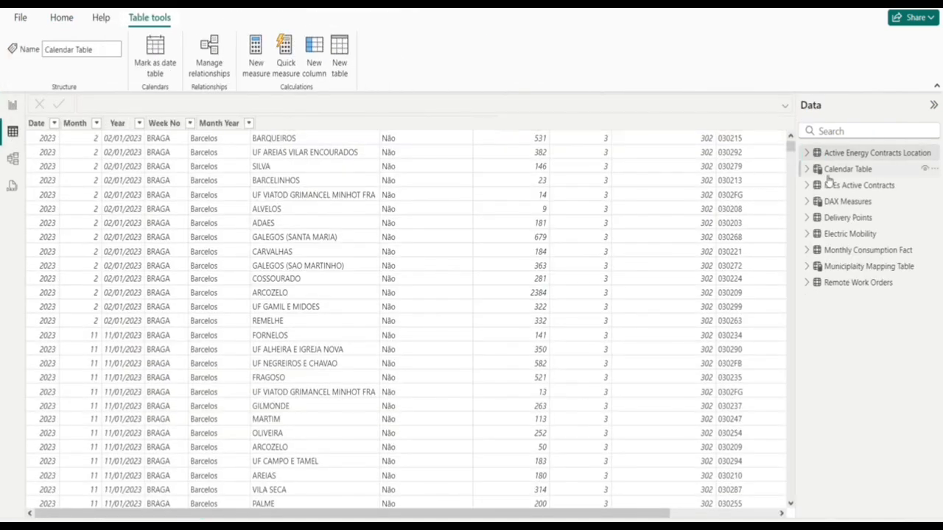
click(847, 185)
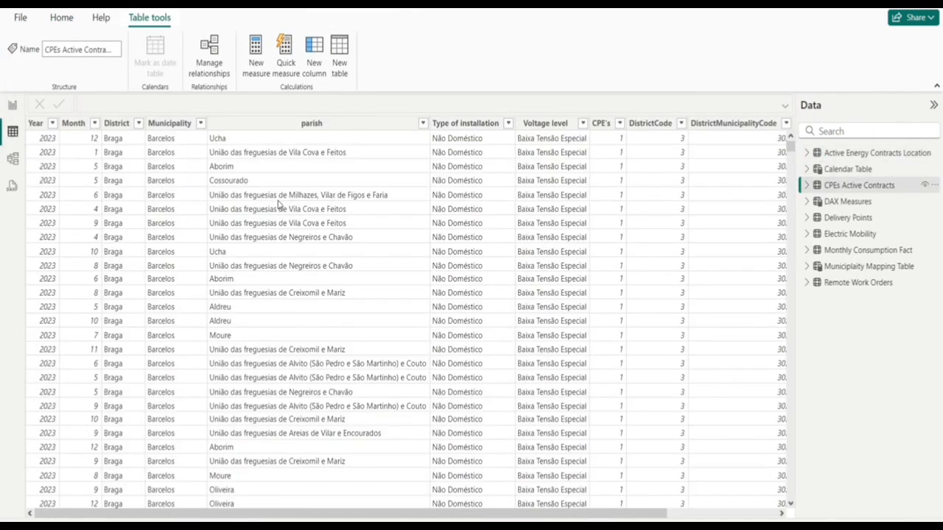
click(12, 105)
click(220, 138)
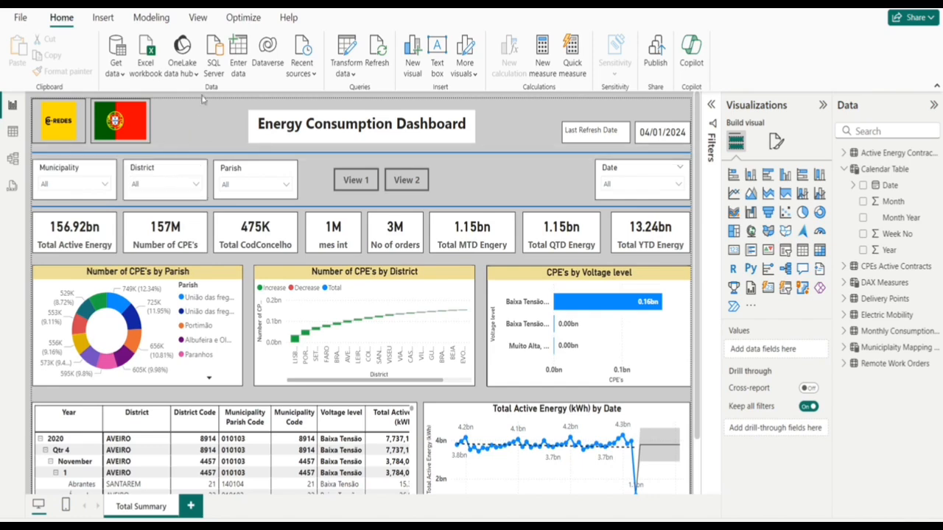
- Insert an Apply all slicers button, shrink it and place it beside the View 2 button
click(104, 19)
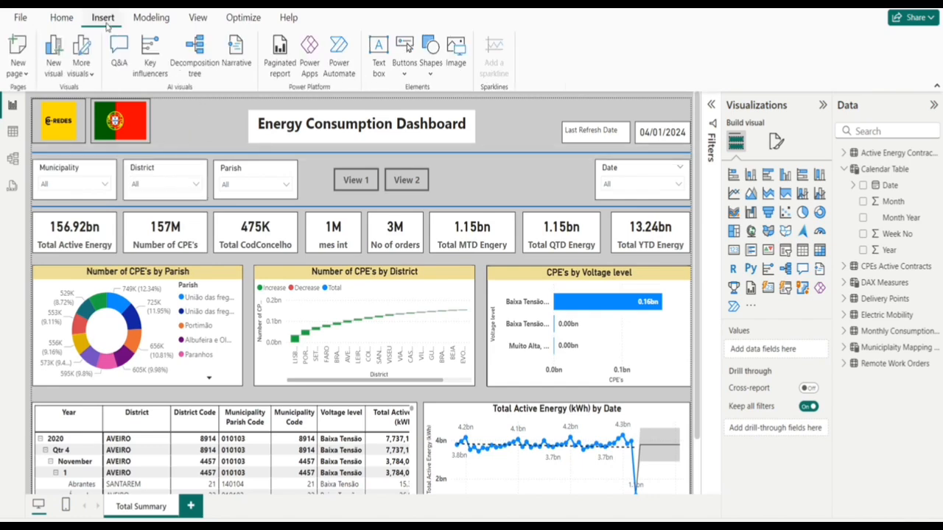
click(401, 74)
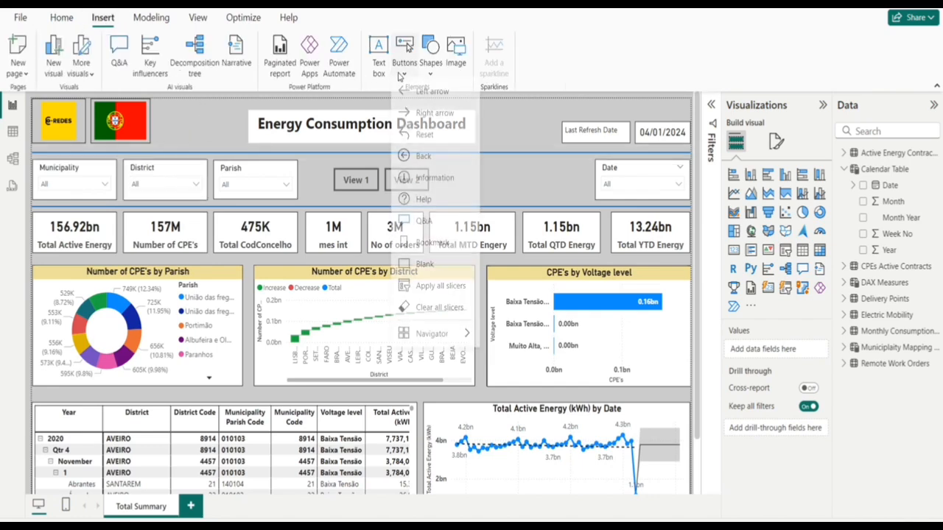
click(438, 290)
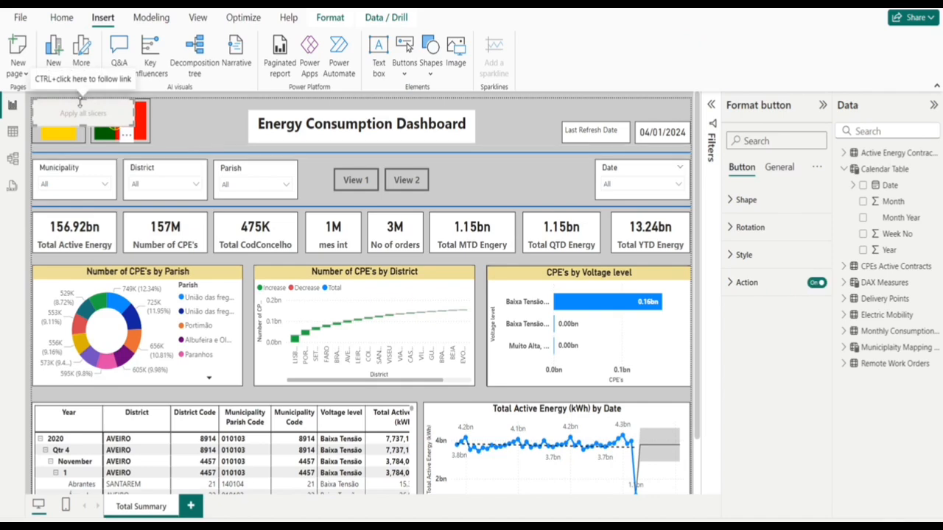
drag(84, 115, 499, 185)
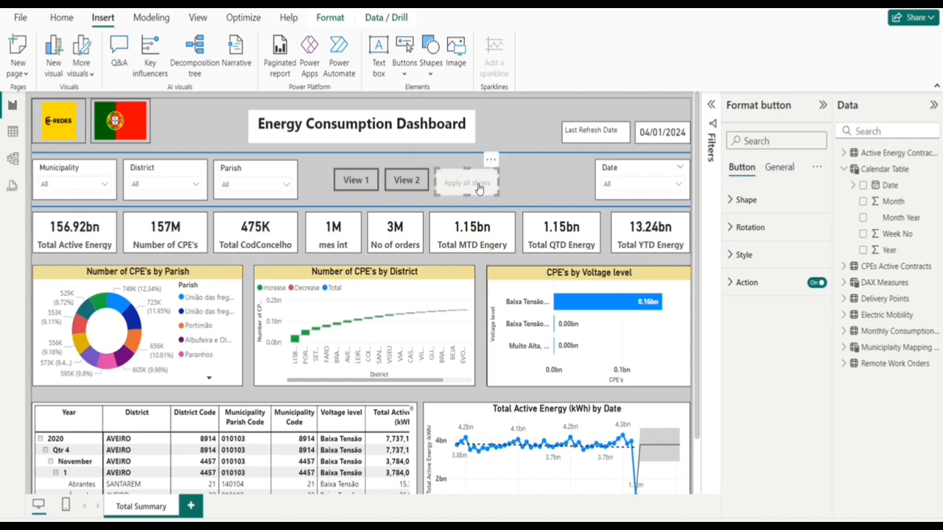
- Make the Apply all slicers button's text bold with font size 12
click(745, 256)
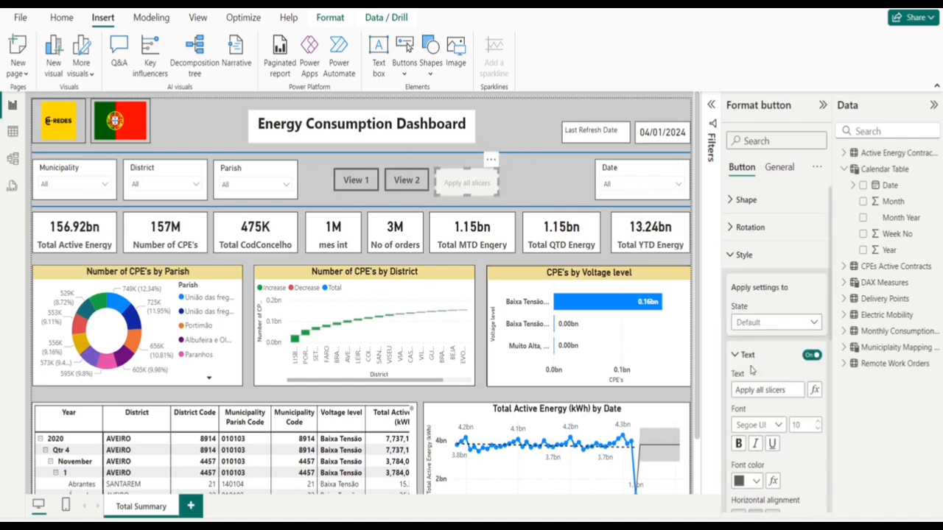
click(796, 425)
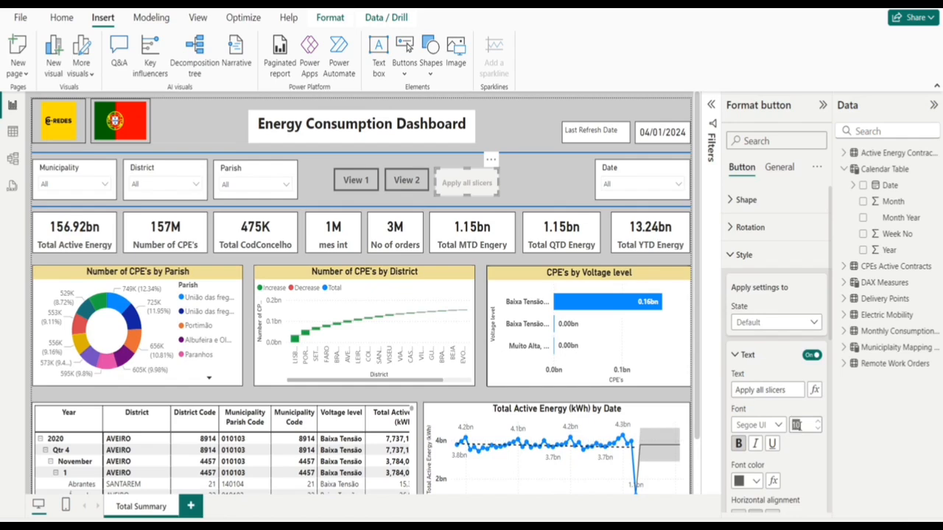
text(12)
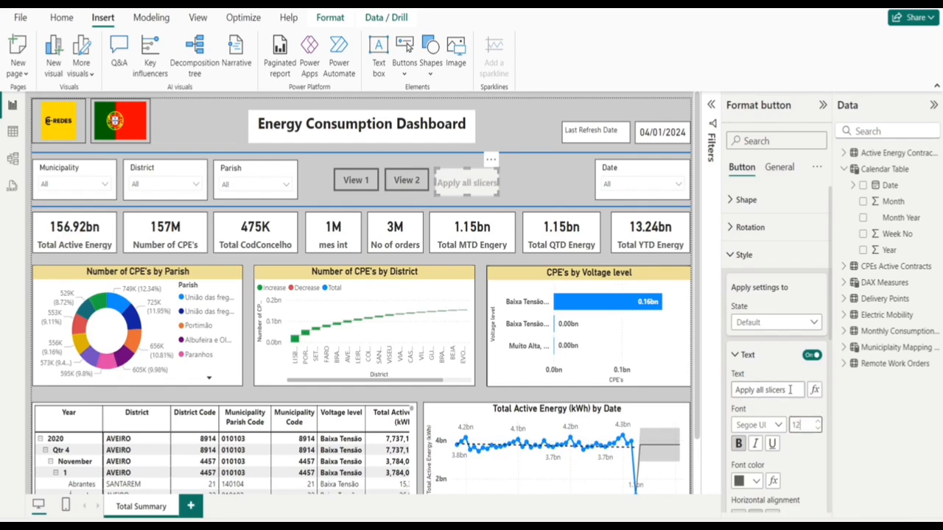
- Change the button's text to Apply All and set its font color to black
click(790, 391)
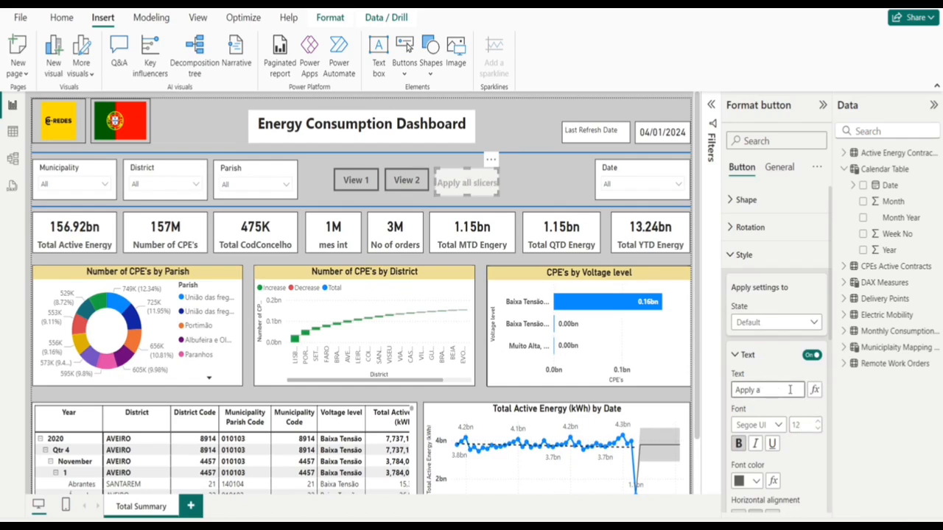
text(All)
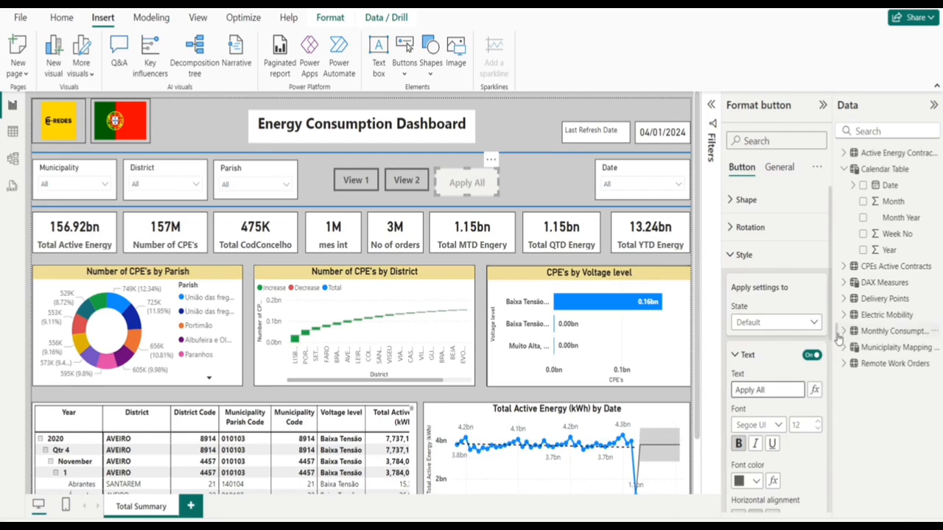
click(755, 481)
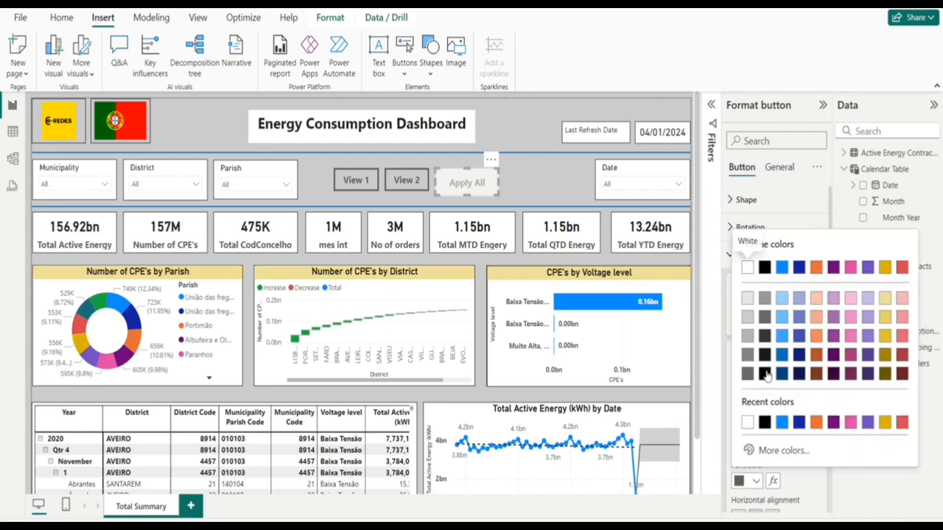
click(764, 423)
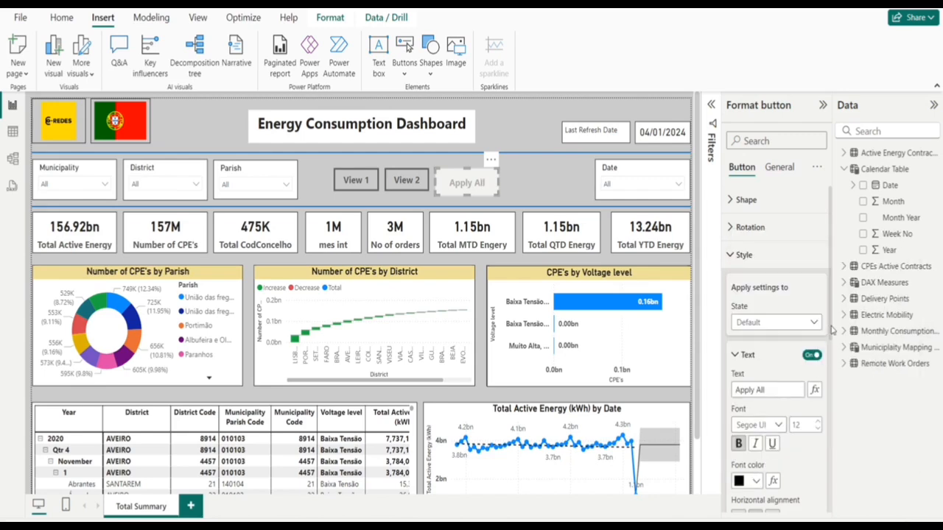
click(772, 358)
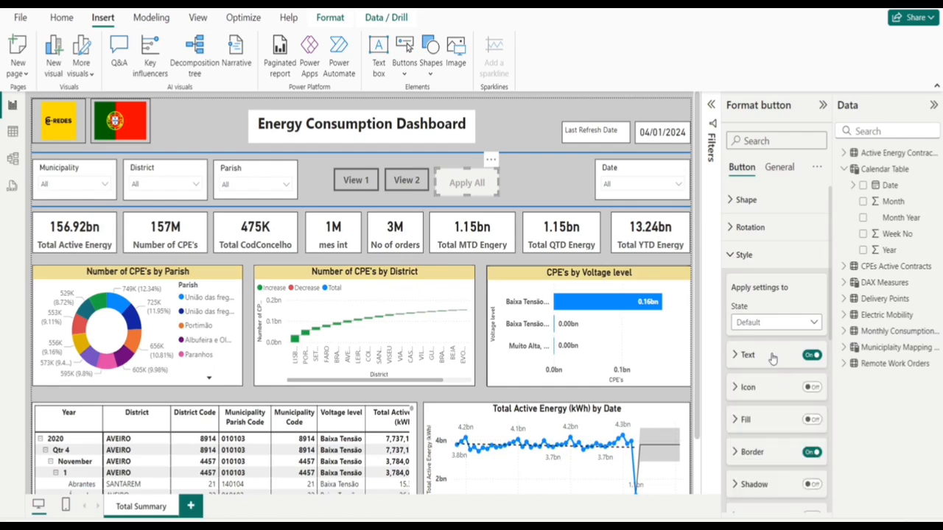
- Review the background, visual border and shadow effects of the Apply All button, then deselect it
click(759, 256)
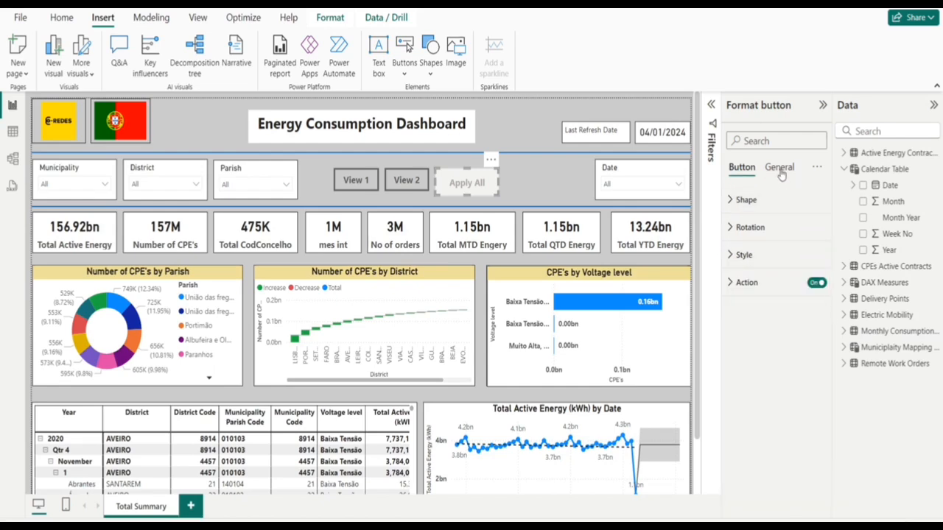
click(780, 168)
click(746, 255)
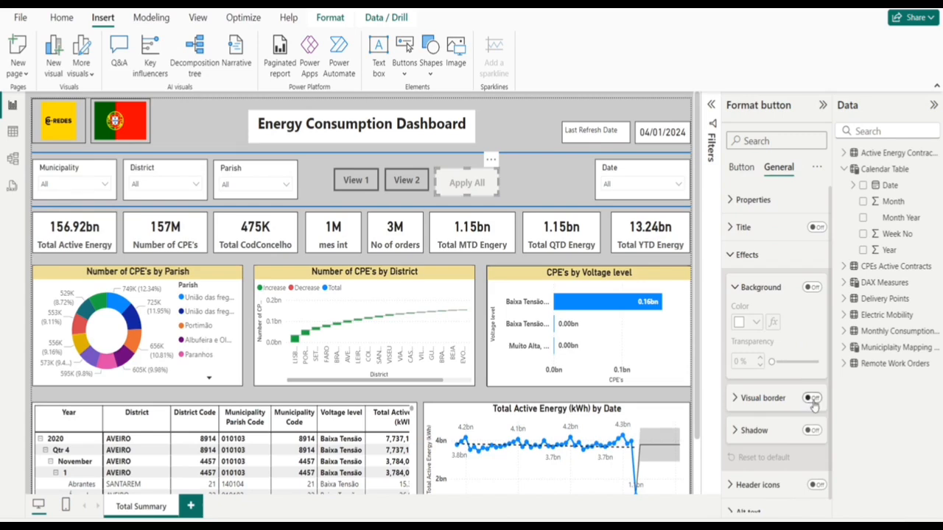
click(529, 182)
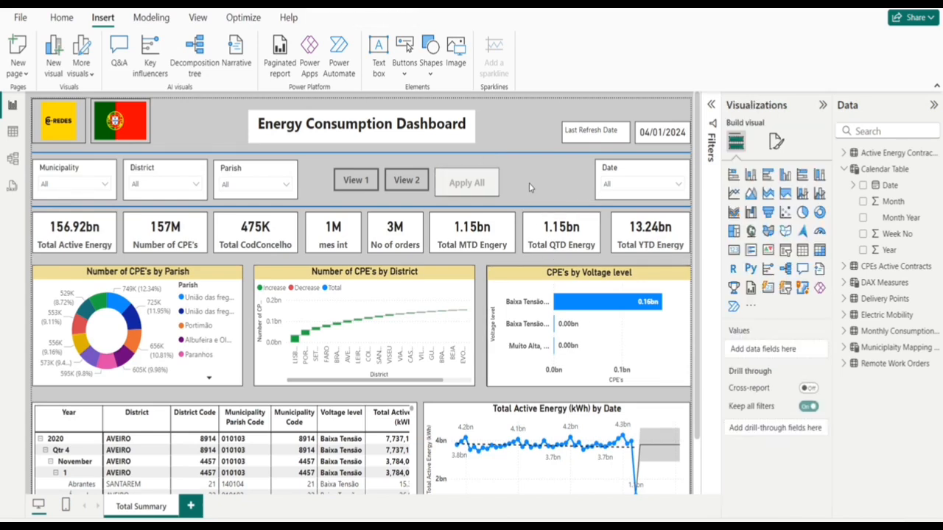
- Insert a Clear all slicers button, place it beside the Apply All button and shrink its width to a similar size
click(404, 67)
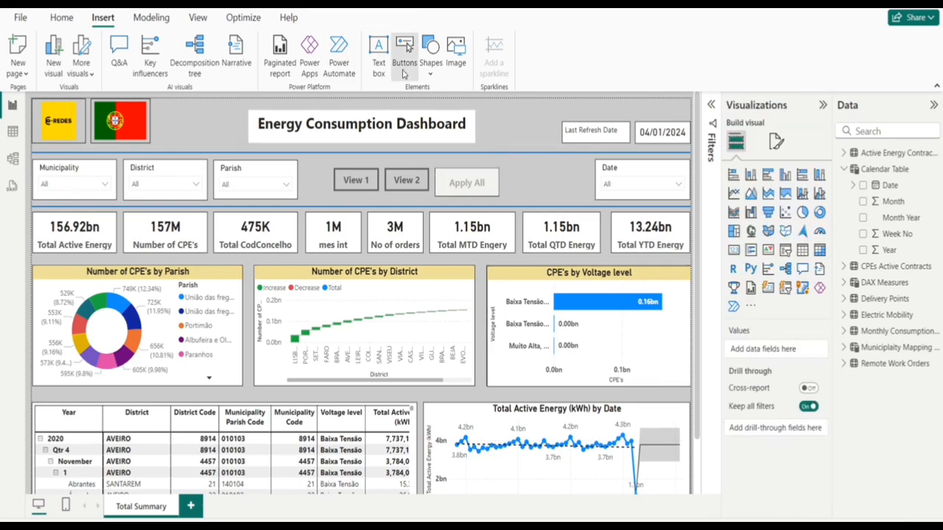
click(448, 315)
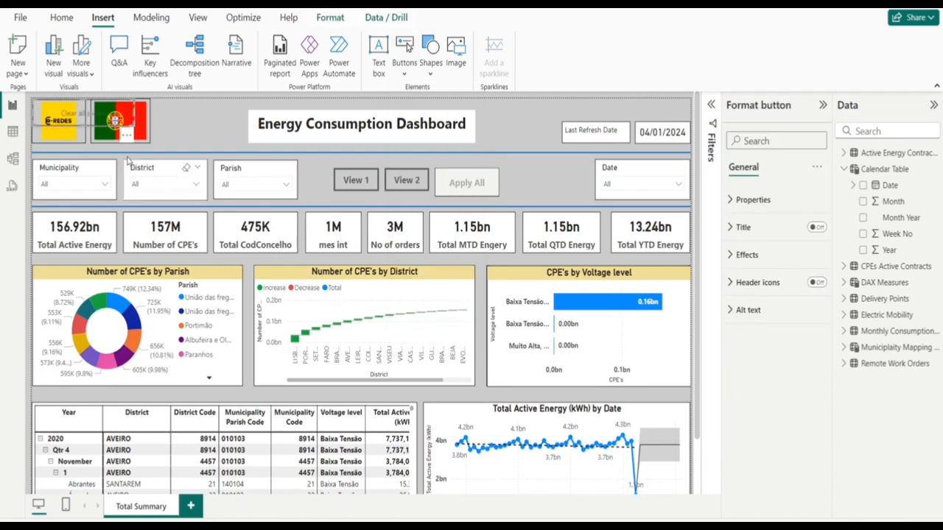
drag(87, 118, 562, 188)
right_click(592, 190)
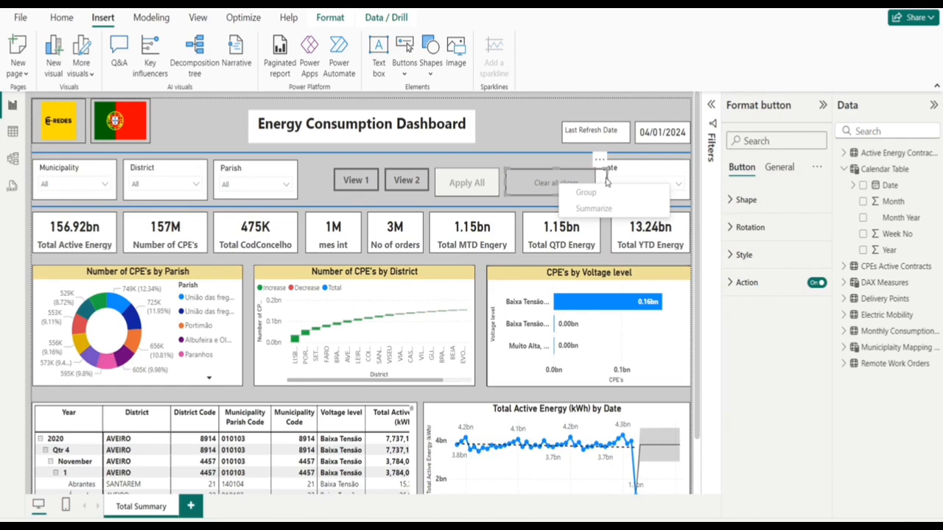
click(607, 183)
drag(606, 183, 565, 178)
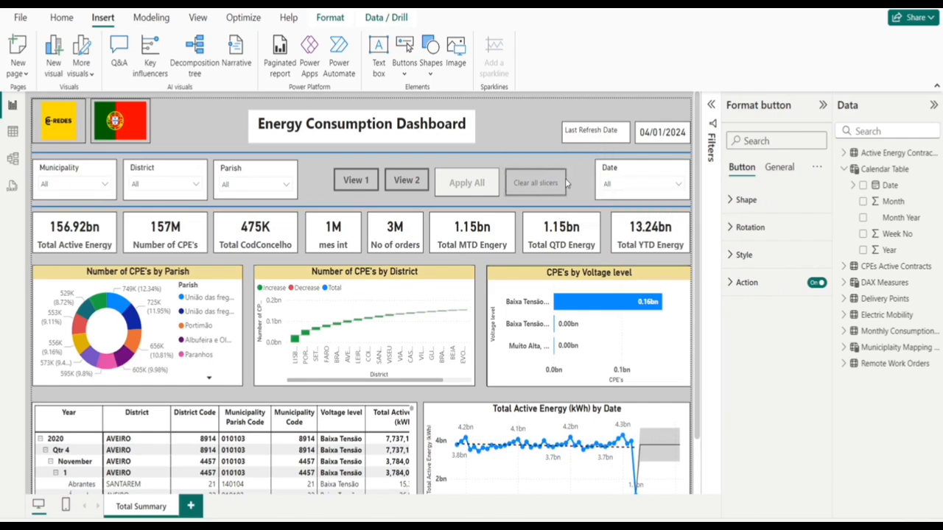
- Copy the Apply All button's formatting to the Clear all slicers button and change its text to Clear All
click(745, 255)
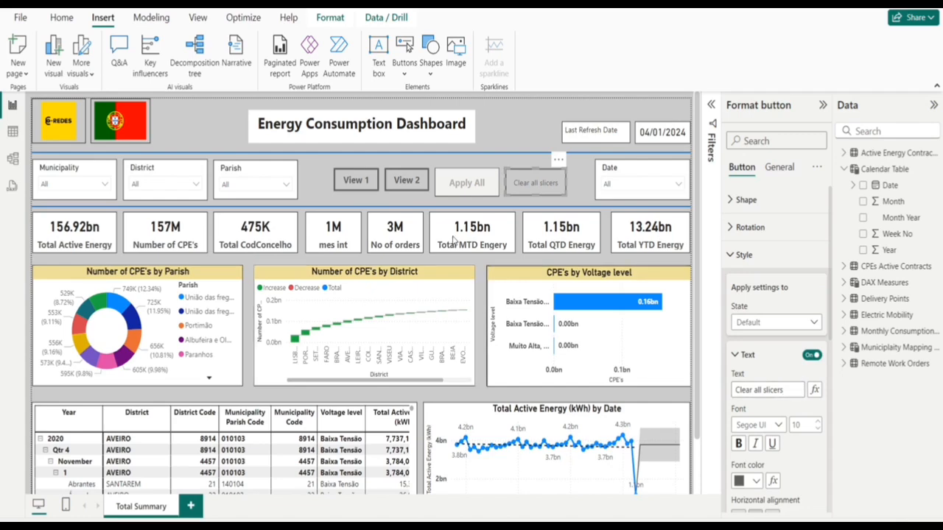
click(466, 183)
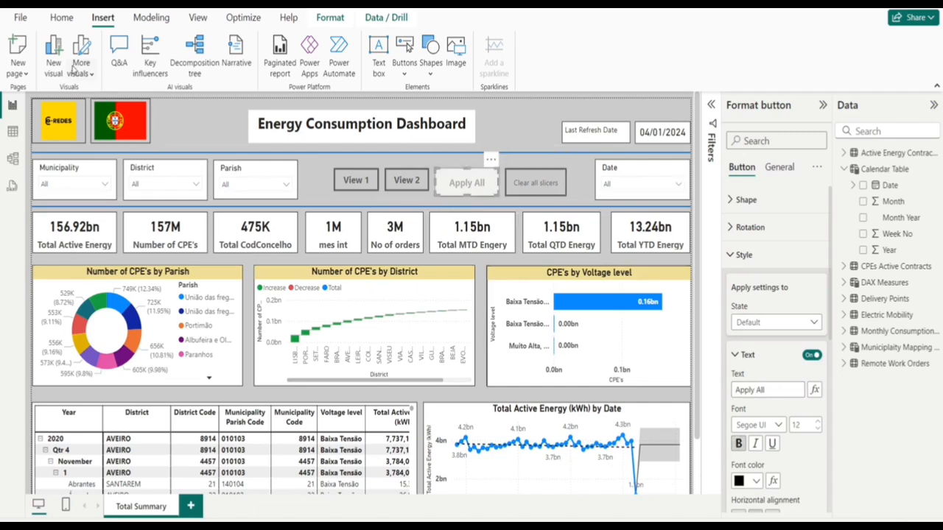
click(61, 18)
click(64, 76)
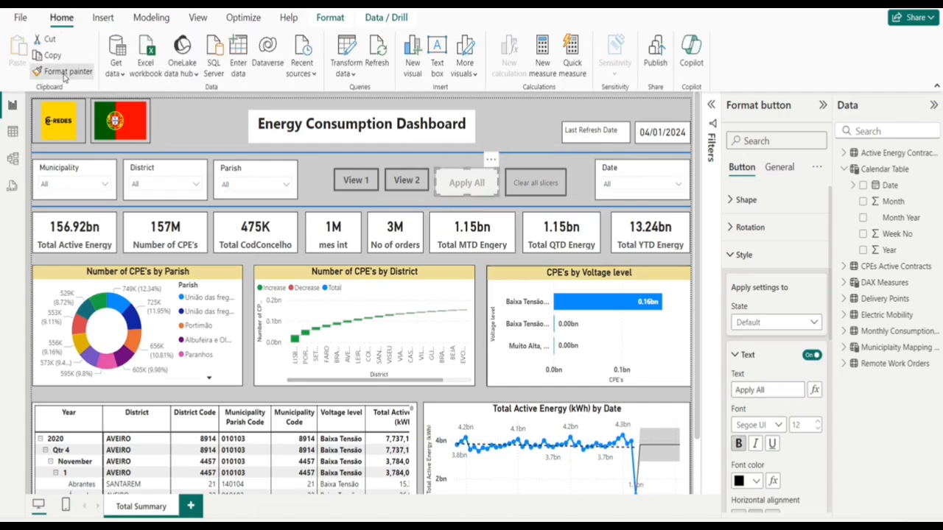
click(549, 177)
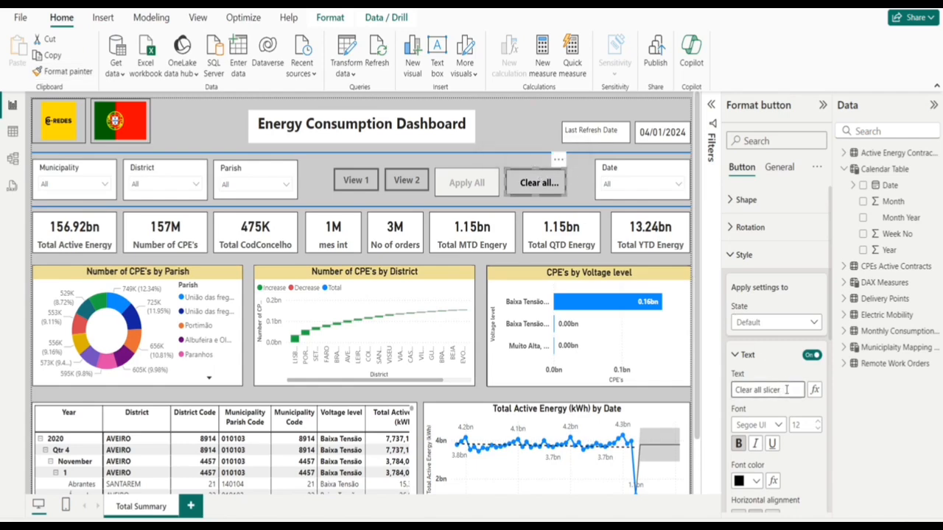
text(All)
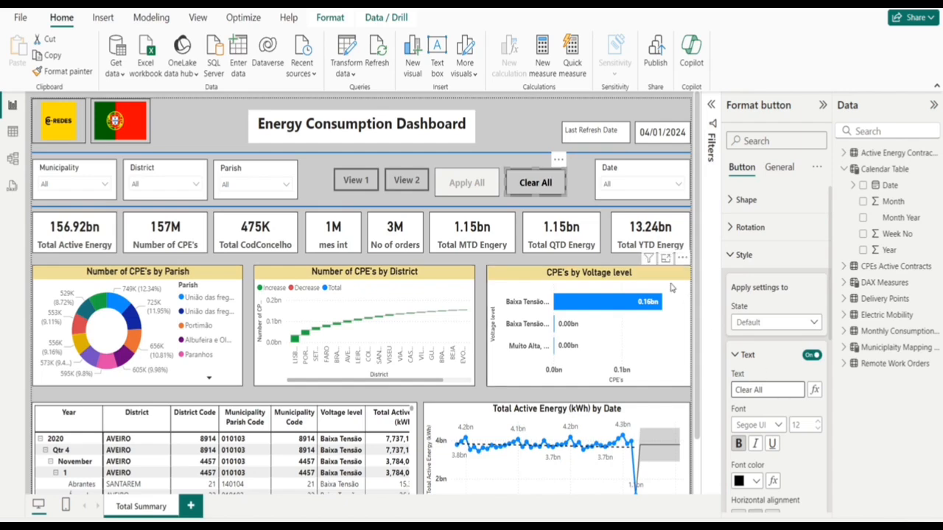
click(496, 112)
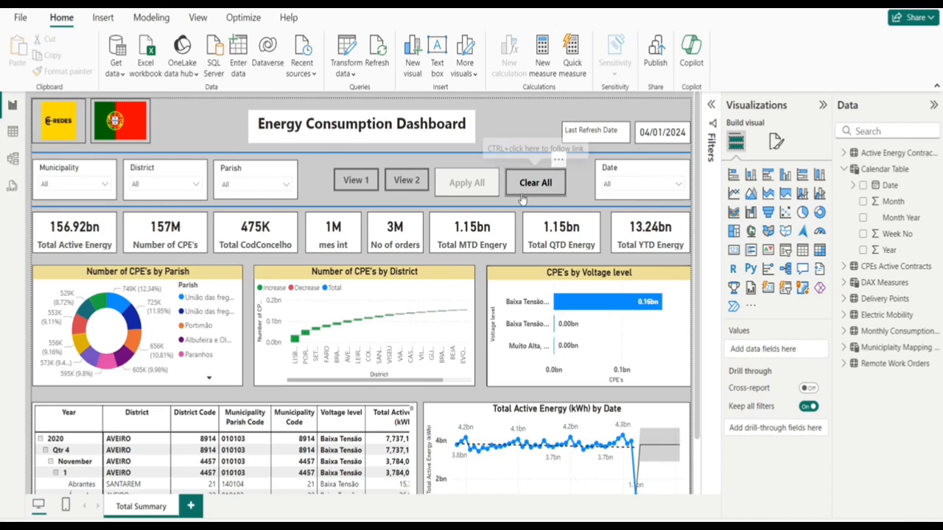
- Select Águeda in the Municipality slicer and briefly display that slicer's interactions with the other visuals
click(91, 187)
click(66, 226)
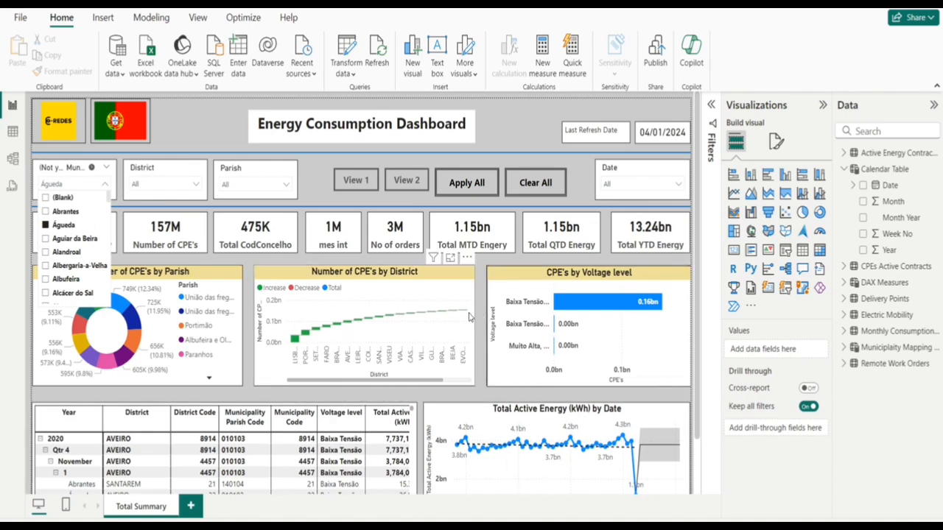
click(51, 174)
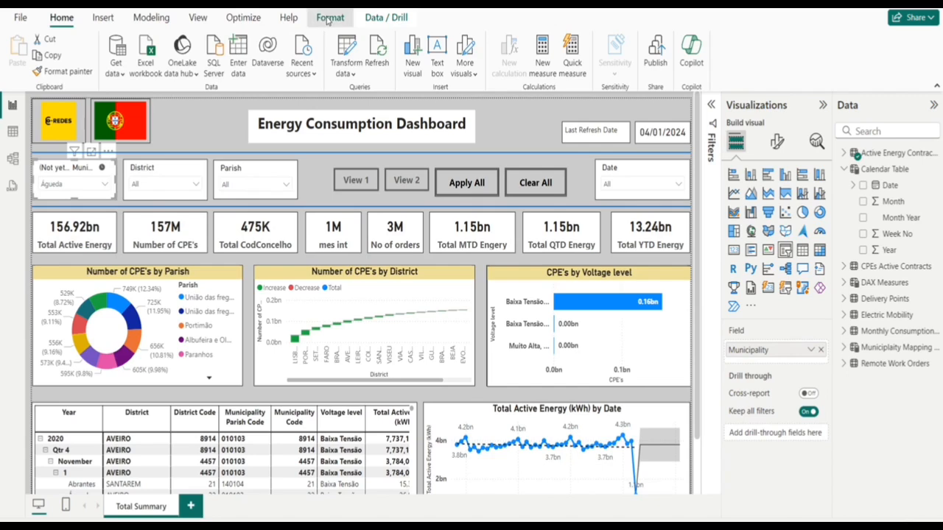
click(330, 17)
click(25, 53)
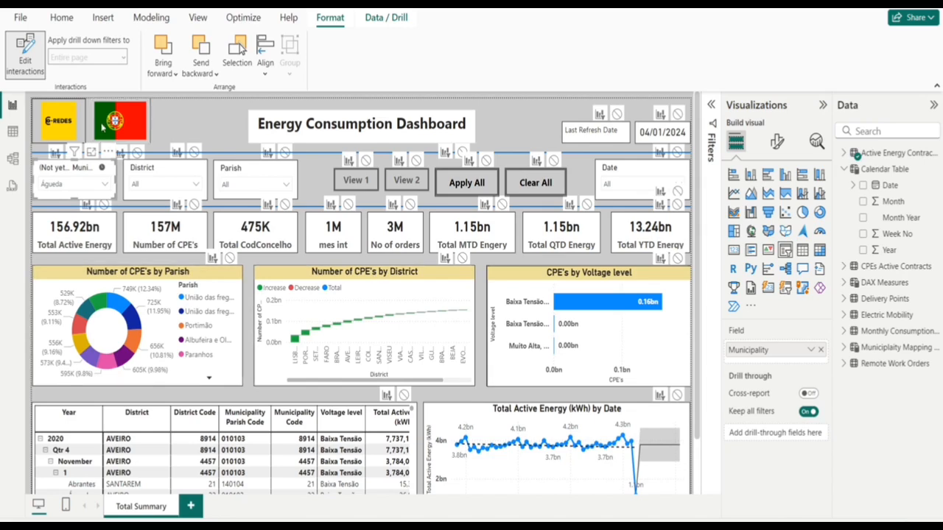
click(30, 62)
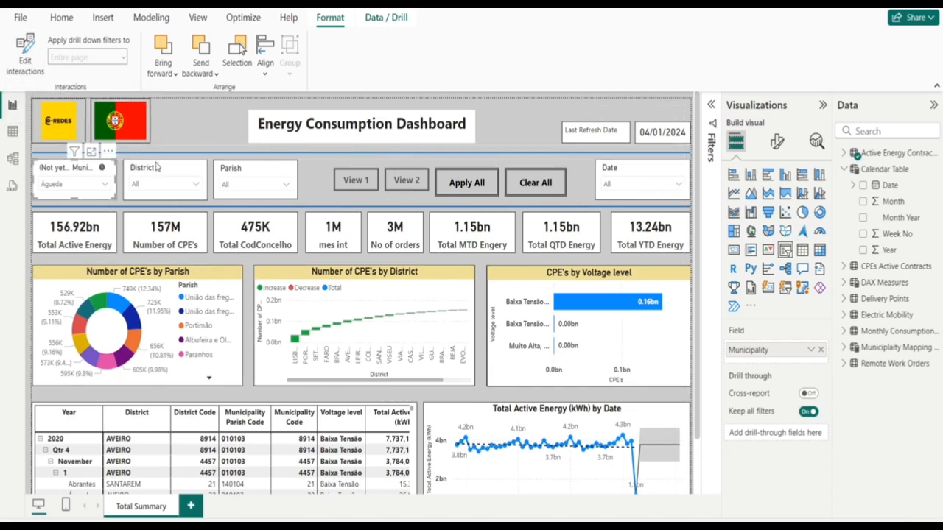
- Select Castelo Branco in the District slicer and Abade de Neiva in the Parish slicer
click(155, 185)
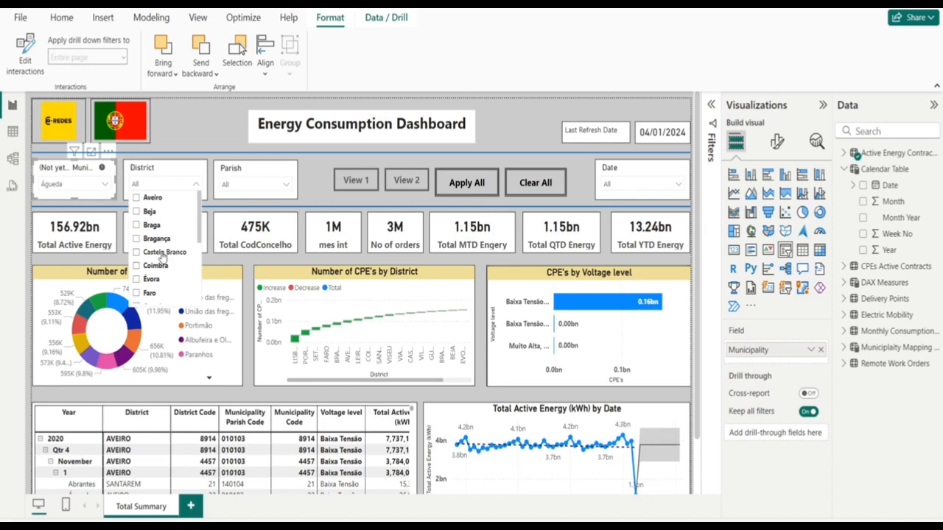
click(162, 252)
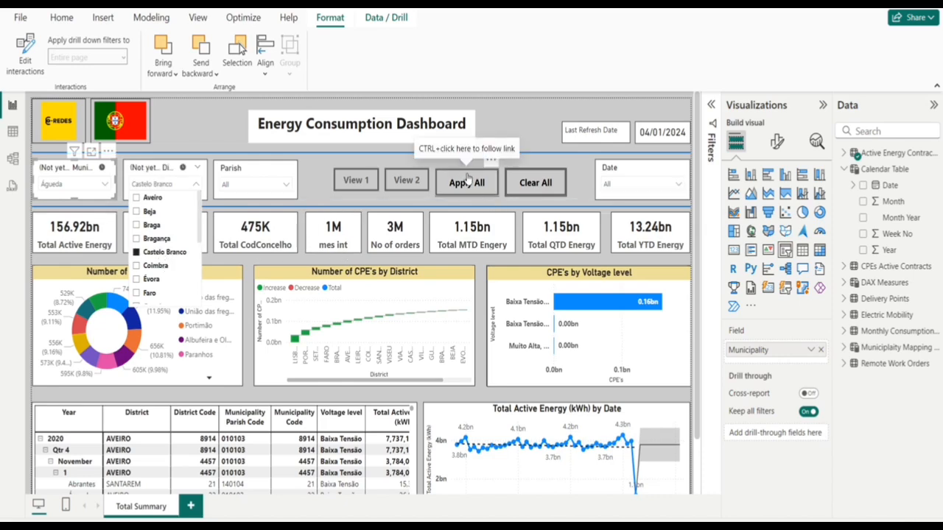
click(236, 189)
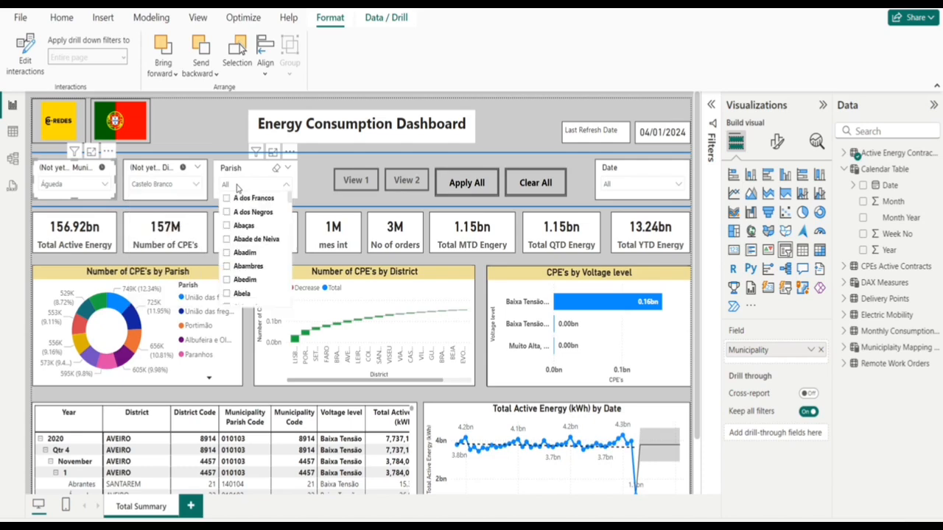
click(253, 240)
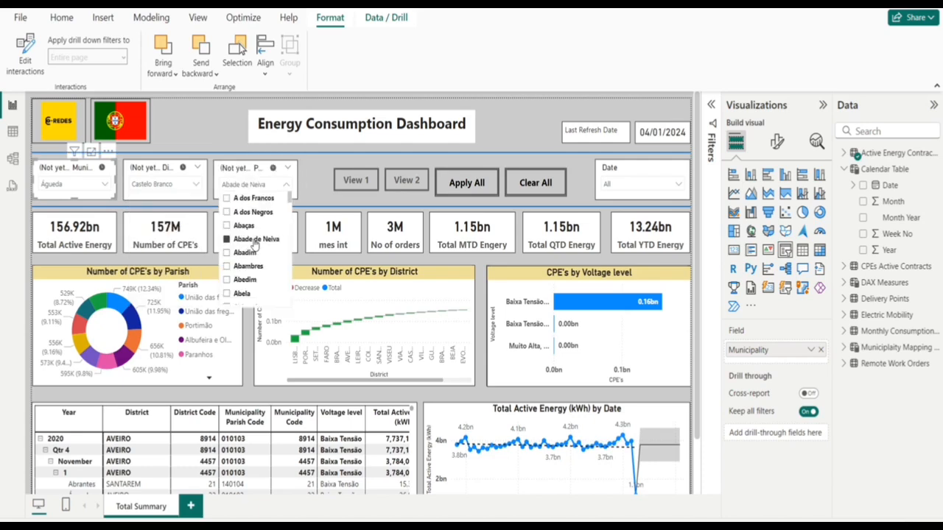
click(330, 197)
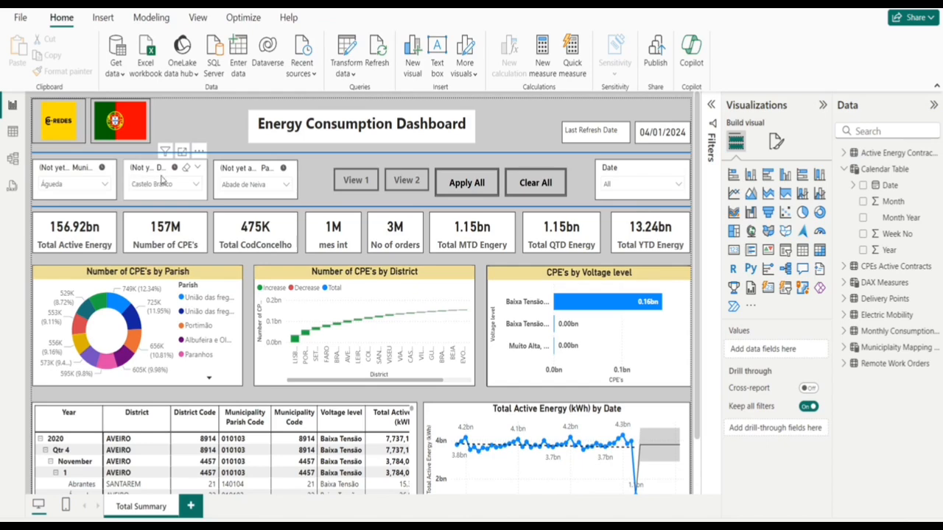
- Test both slicer buttons by applying the pending selections with Apply All and resetting them with Clear All
ctrl+click(464, 184)
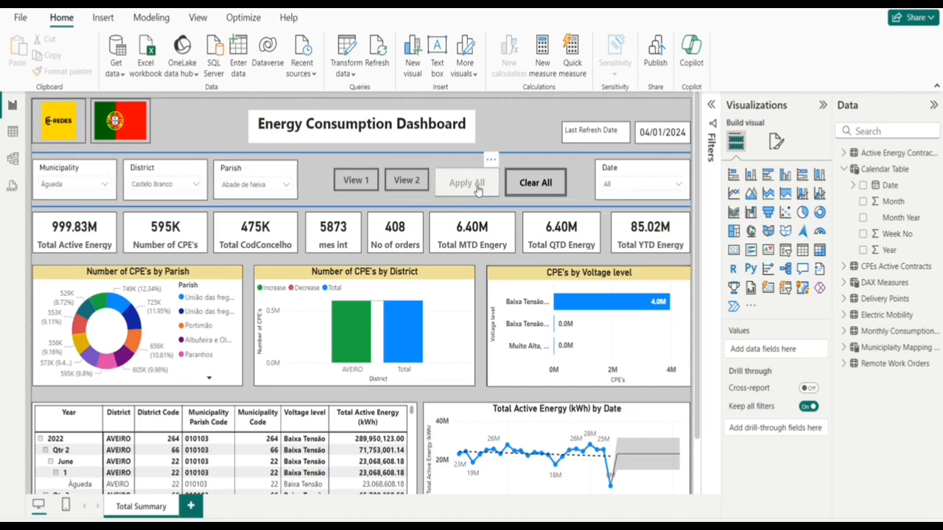
click(530, 184)
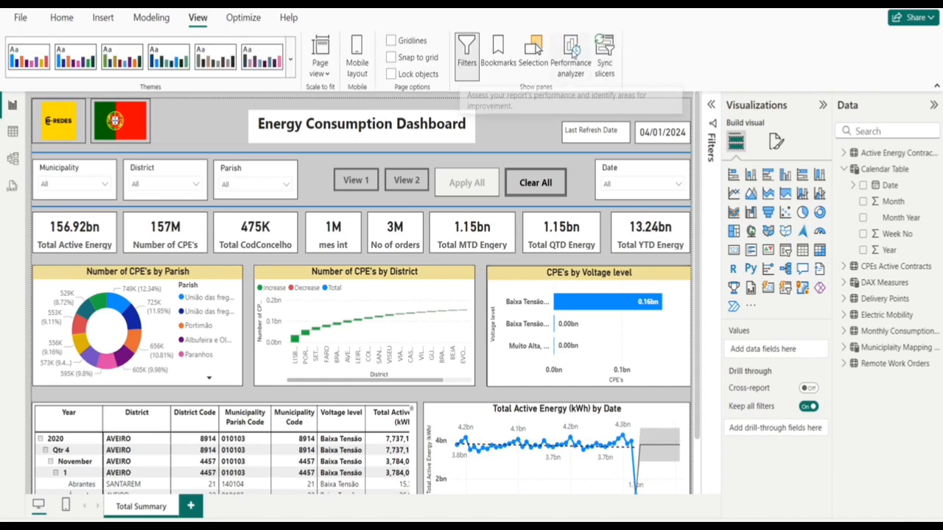
click(61, 17)
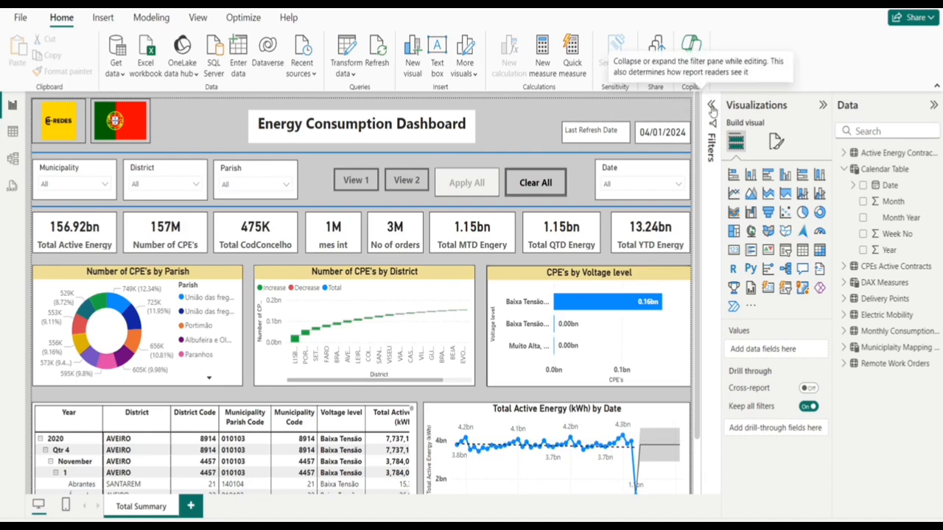
- Add the Calendar Table's Year as a page filter with basic filtering, select 2021 and 2022, and collapse the filter pane
click(711, 109)
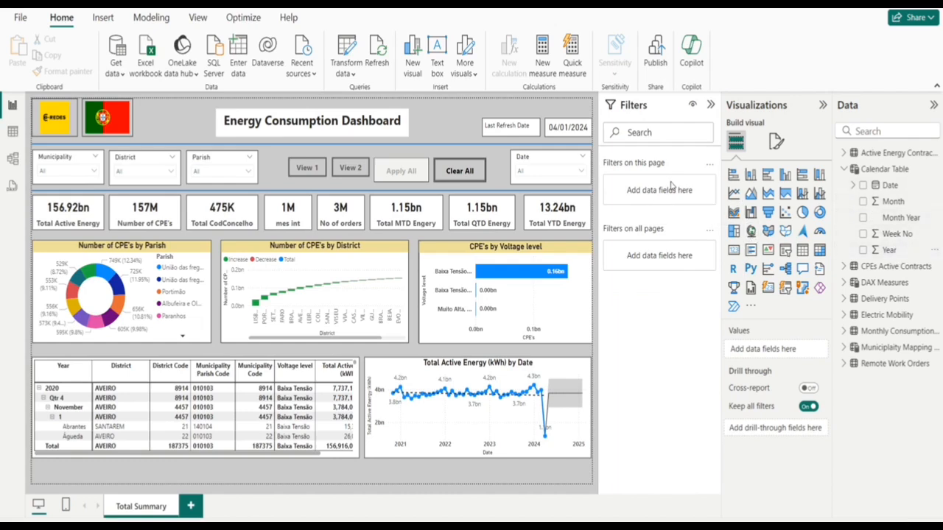
drag(886, 250, 652, 193)
click(670, 230)
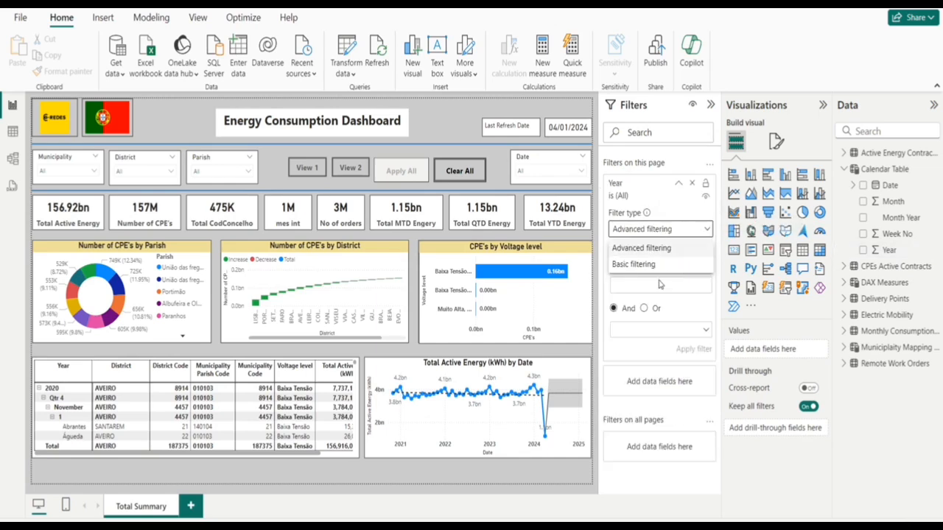
click(646, 266)
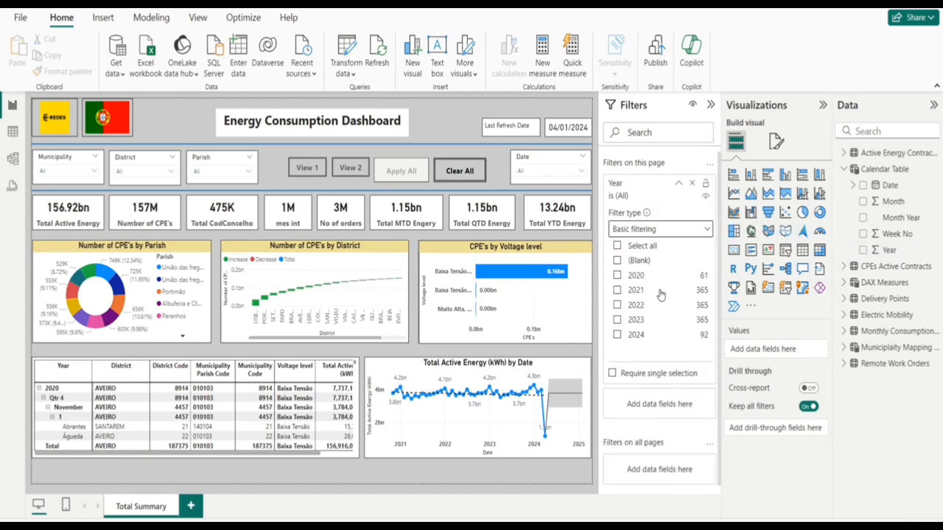
click(617, 291)
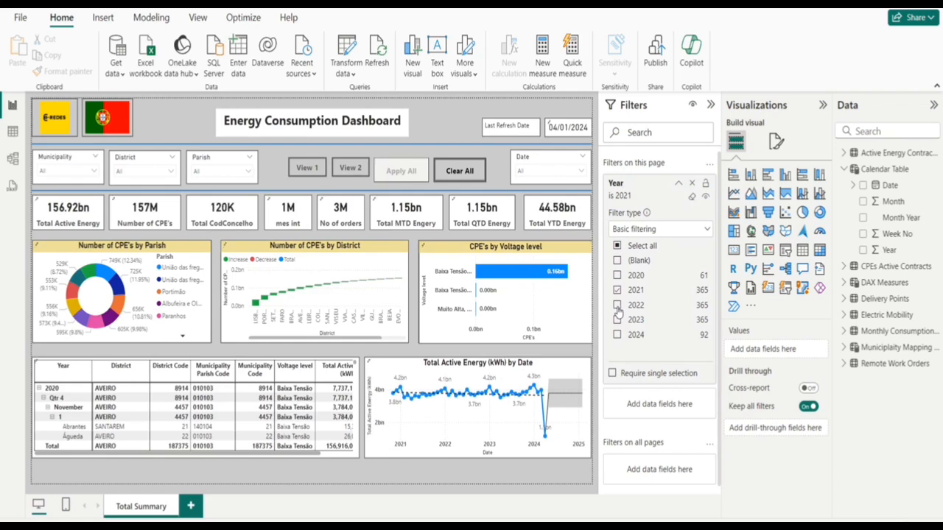
click(619, 305)
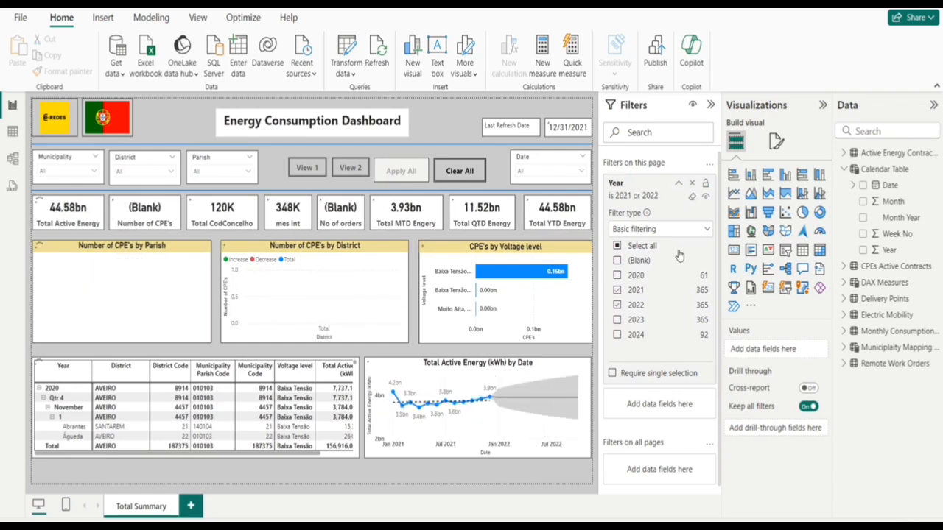
click(705, 190)
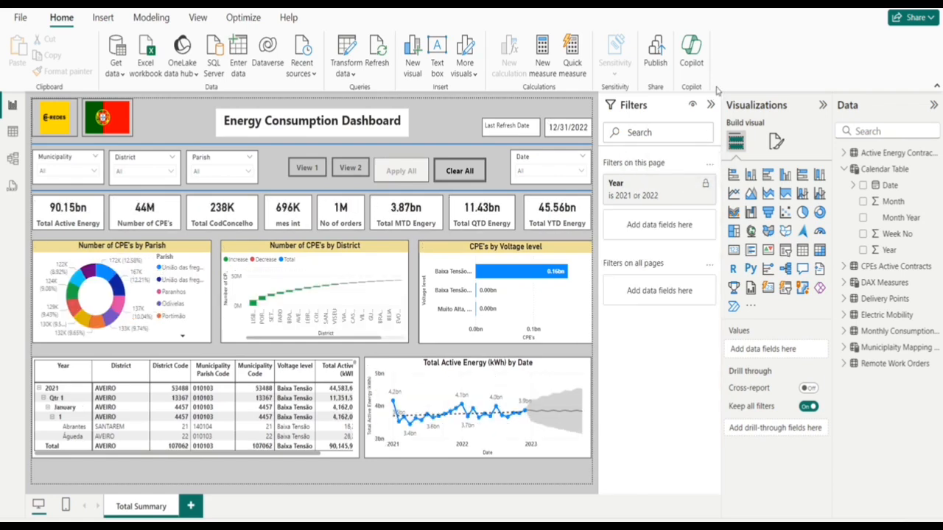
click(679, 183)
click(711, 105)
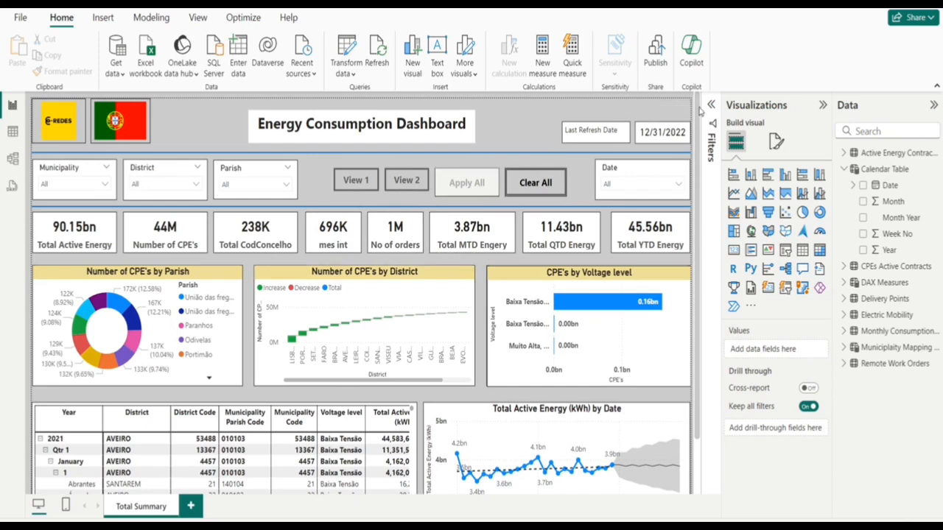
- Reopen the filter pane and clear the year selection from the page-level Year filter
click(713, 106)
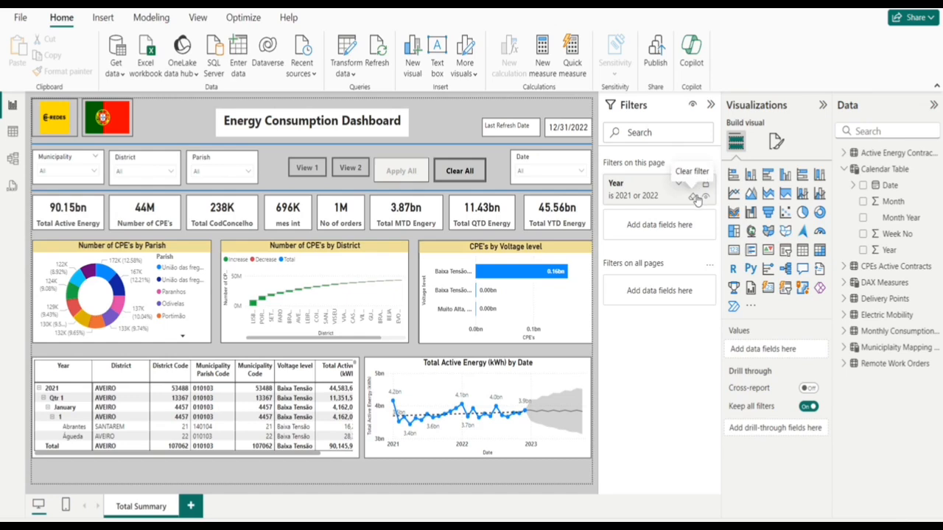
click(693, 196)
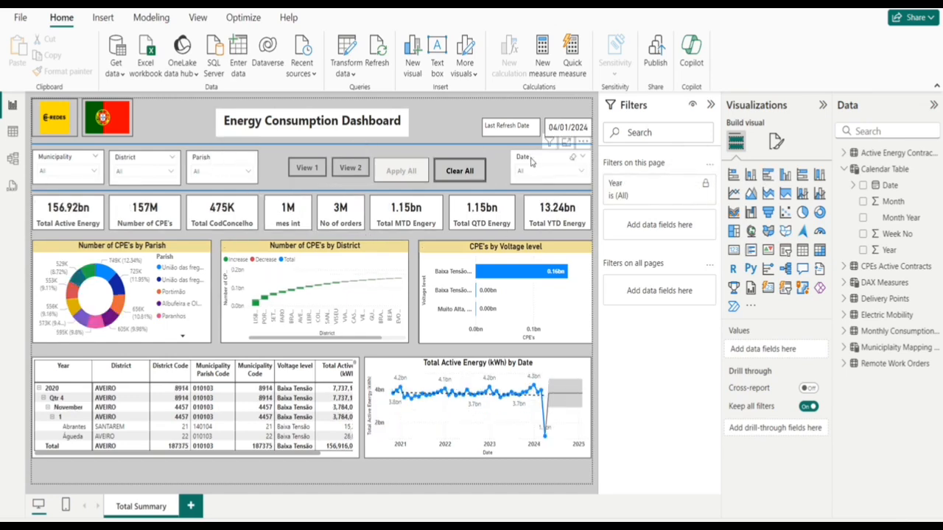
- Select the Municipality slicer on the dashboard and search the data fields for "mun"
click(208, 164)
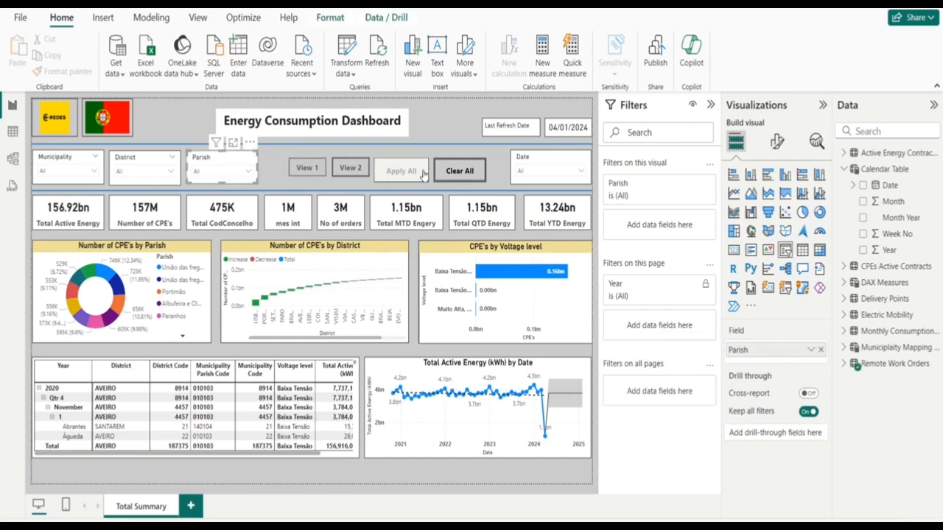
click(844, 170)
click(118, 160)
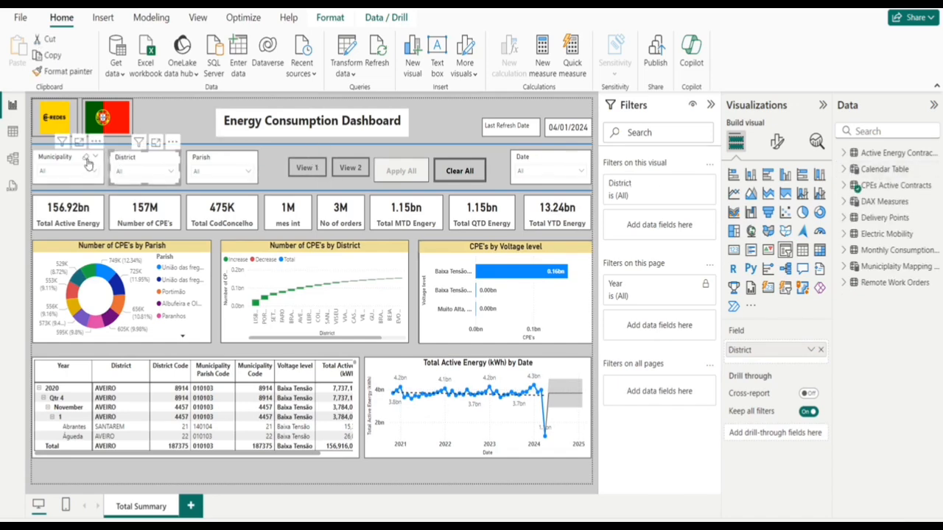
click(73, 169)
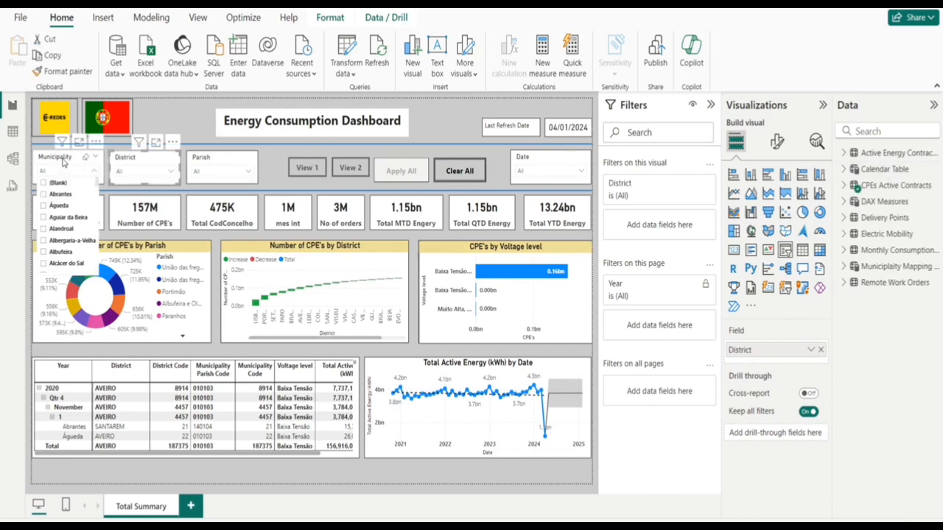
click(62, 159)
click(895, 134)
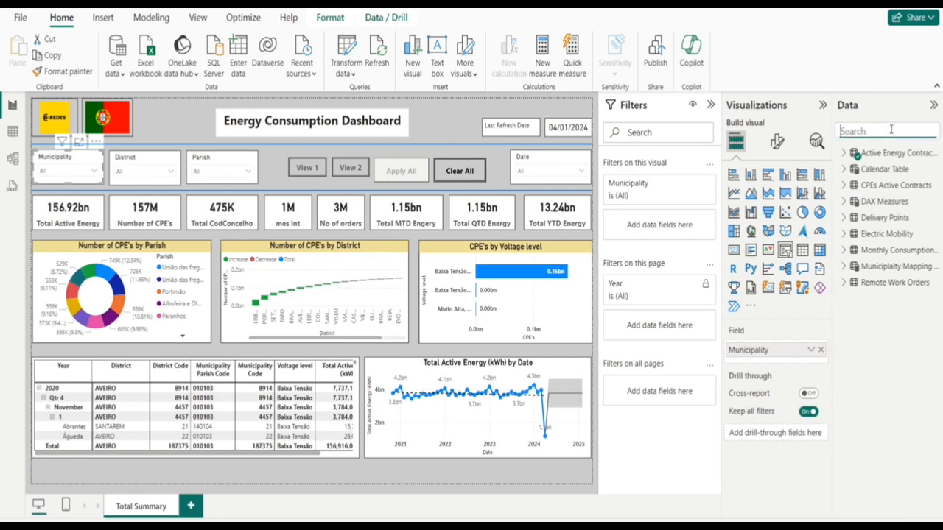
text(mun)
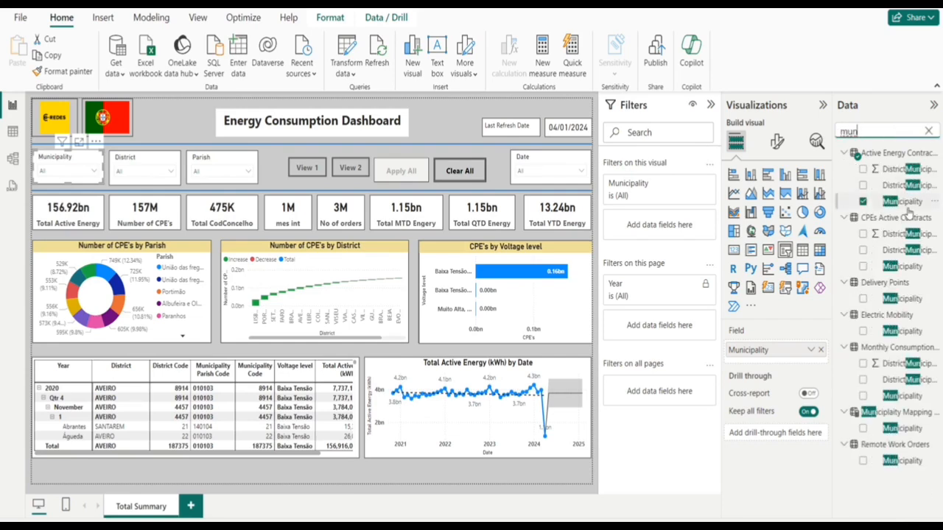
drag(907, 201, 825, 166)
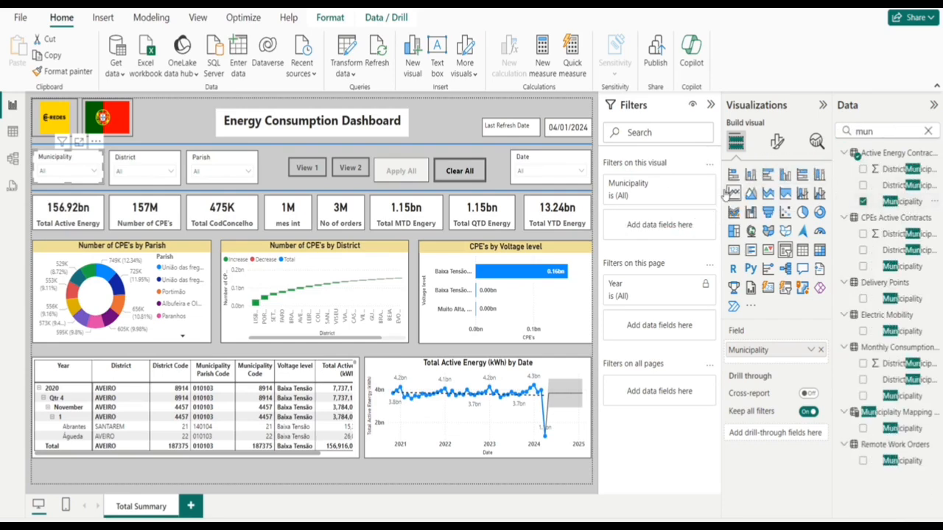
- In the Municipality slicer's visual-level filter, select all values except (Blank), Águeda and Aguiar da Beira, and collapse the filter pane
click(692, 183)
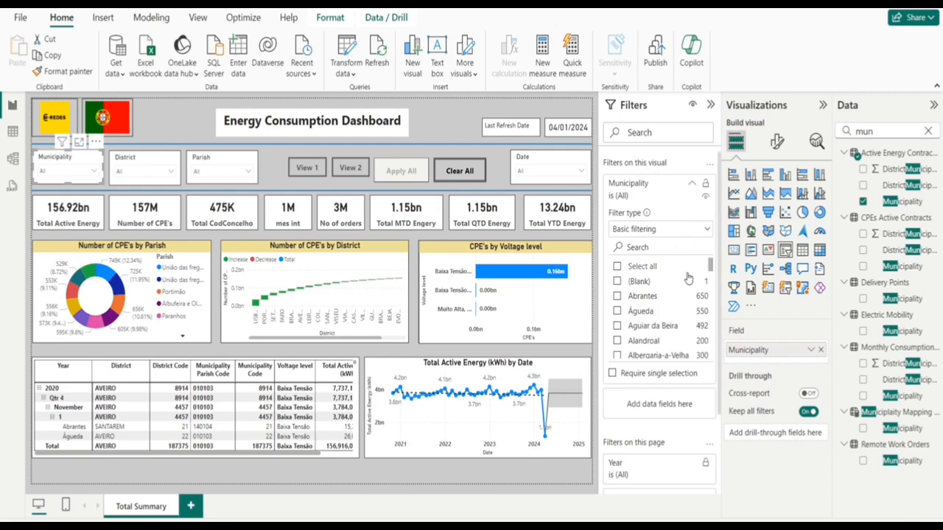
click(617, 267)
click(617, 311)
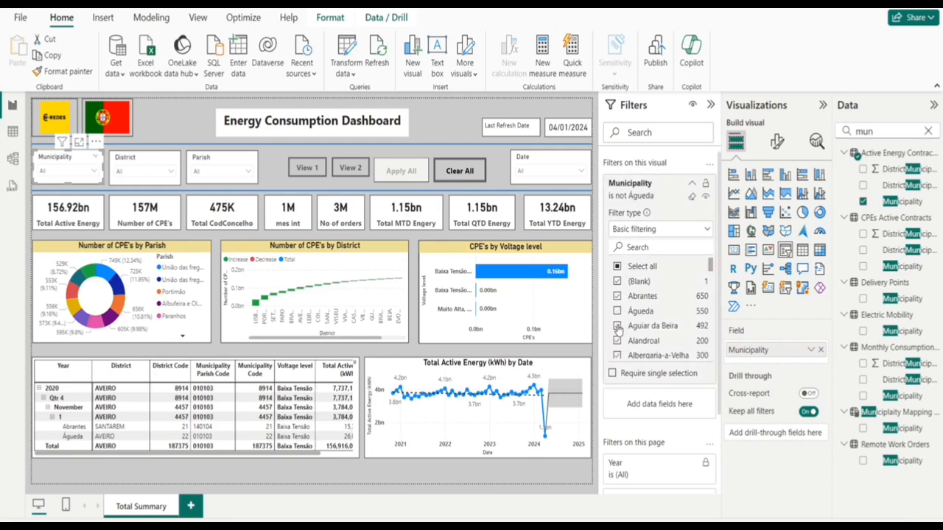
click(617, 326)
click(618, 282)
drag(705, 266, 713, 291)
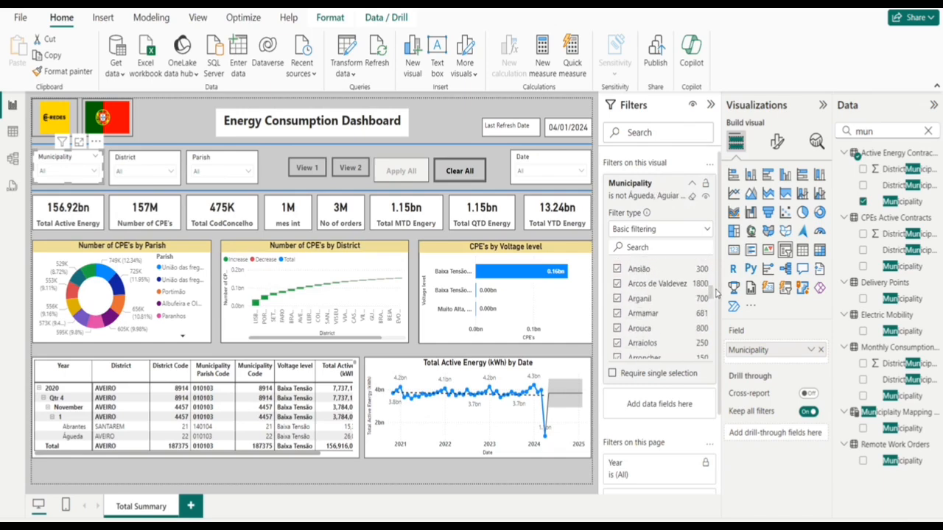
click(645, 291)
click(641, 314)
click(692, 185)
click(710, 105)
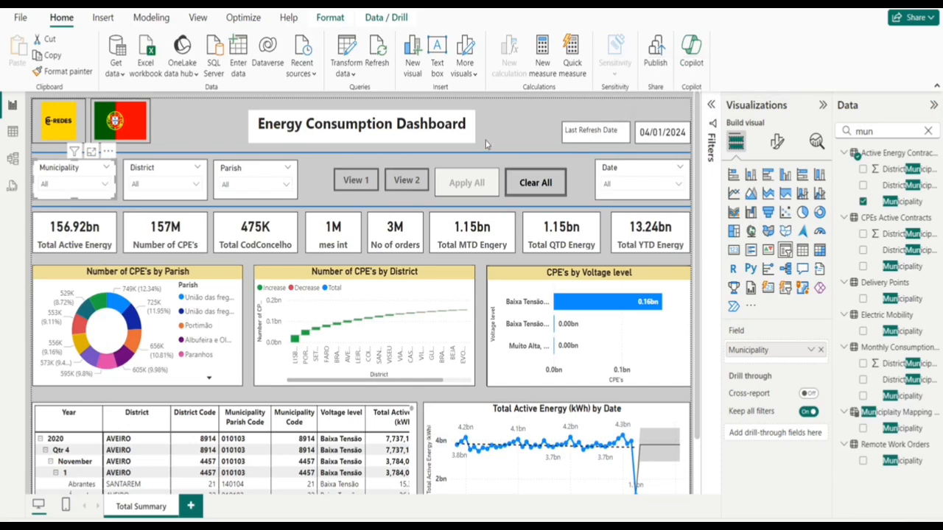
- Examine the Municipality slicer's list to check which municipalities it offers with the visual-level filter applied
click(507, 132)
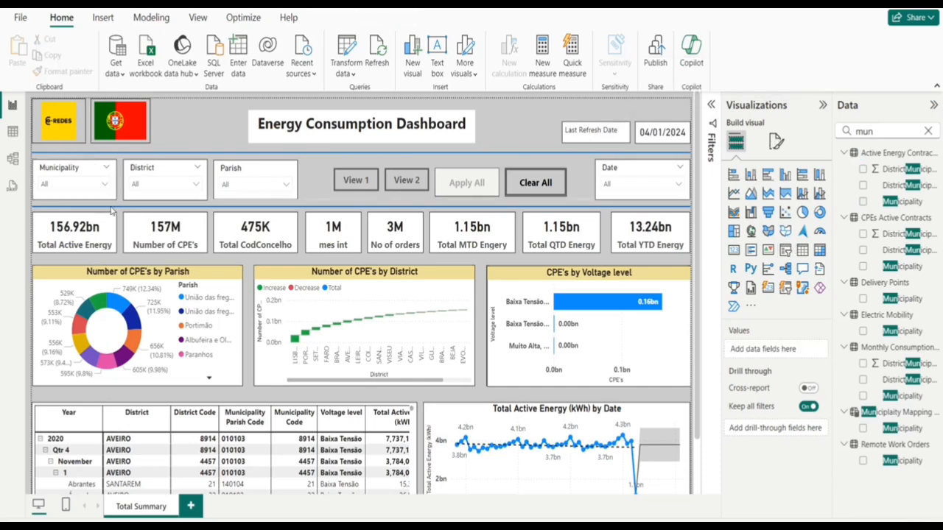
click(65, 185)
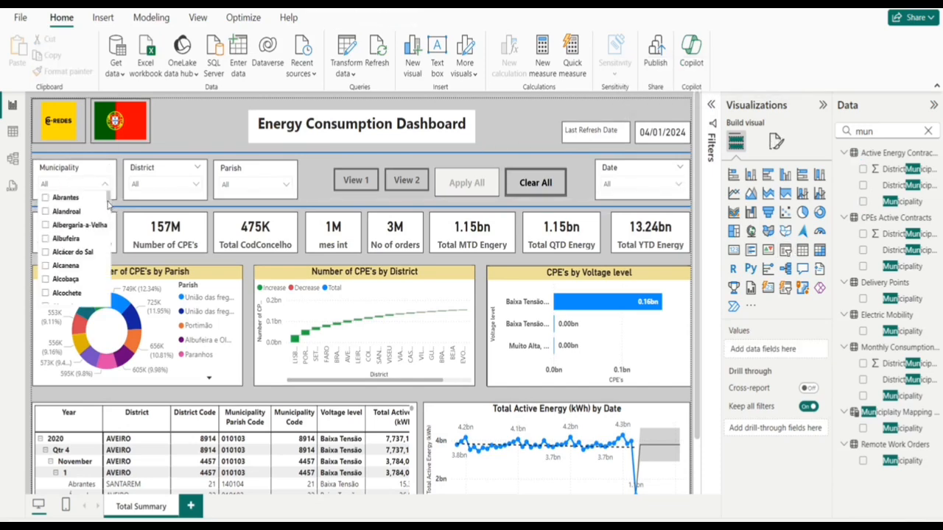
drag(108, 201, 111, 293)
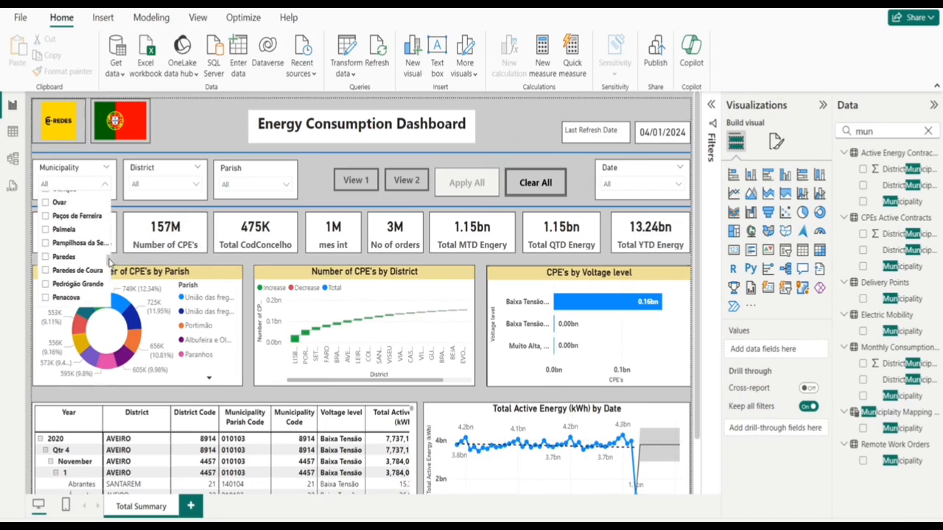
drag(110, 263, 109, 194)
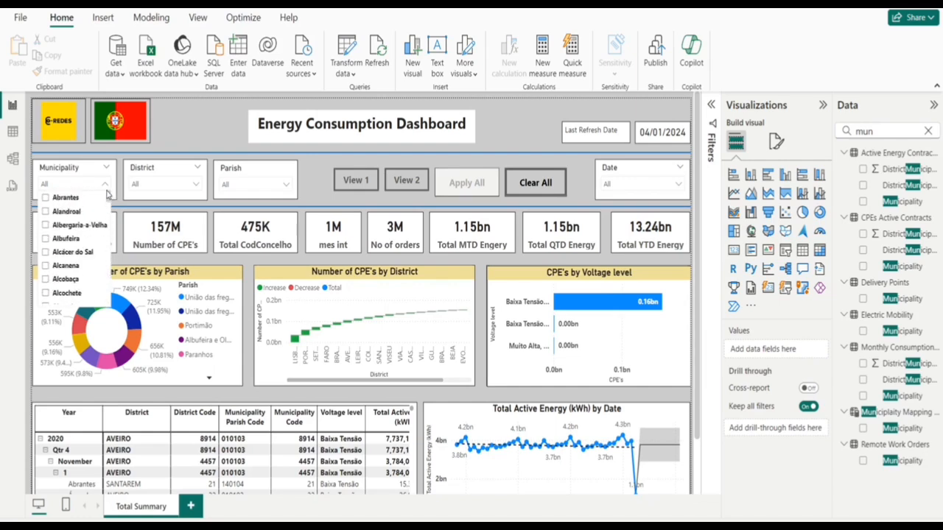
click(215, 135)
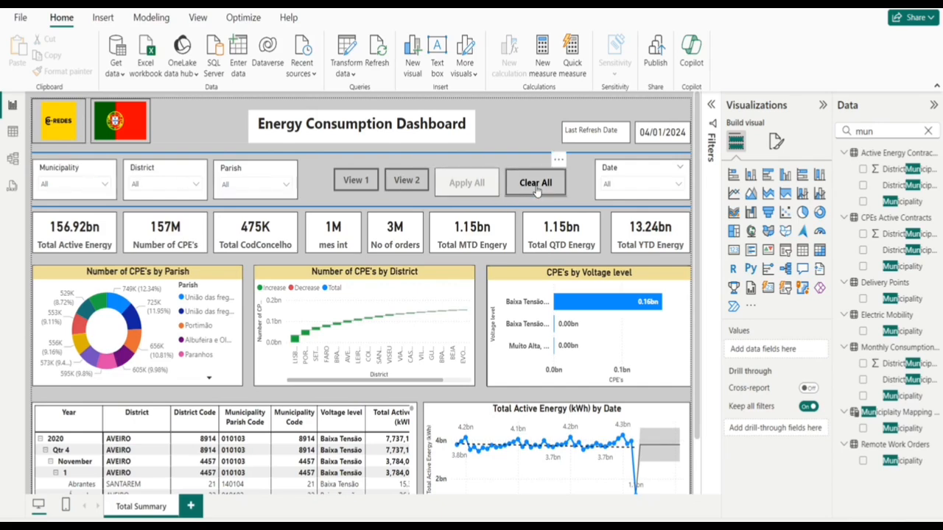
- Clear the data field search, and expand and collapse the filter pane to show how report readers see it
click(929, 132)
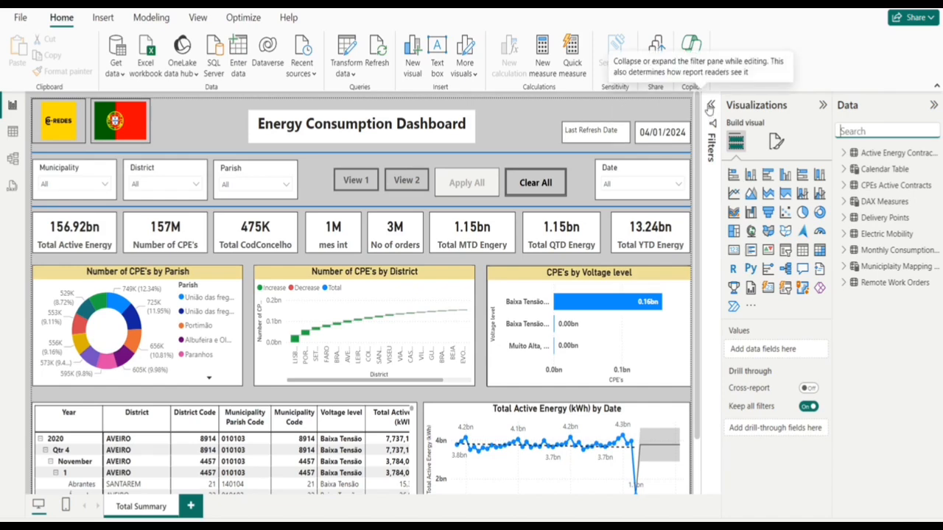
click(711, 107)
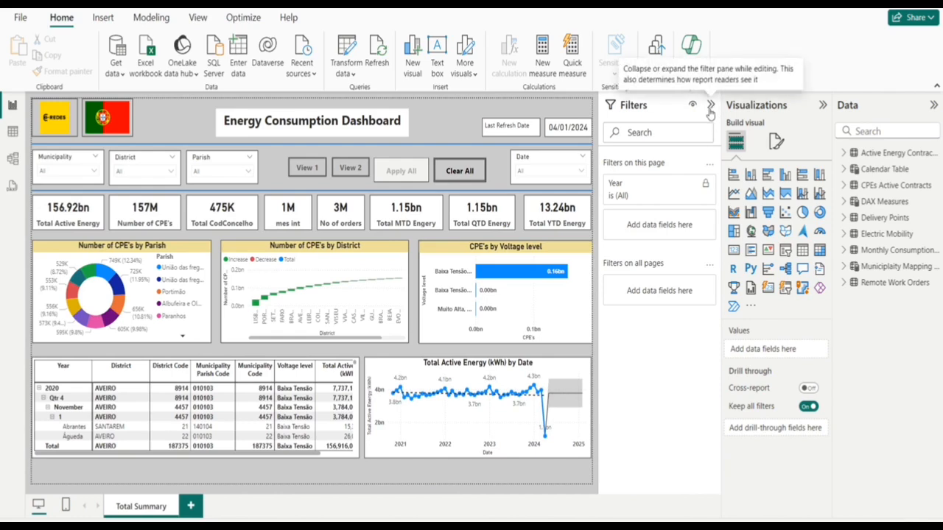
click(710, 108)
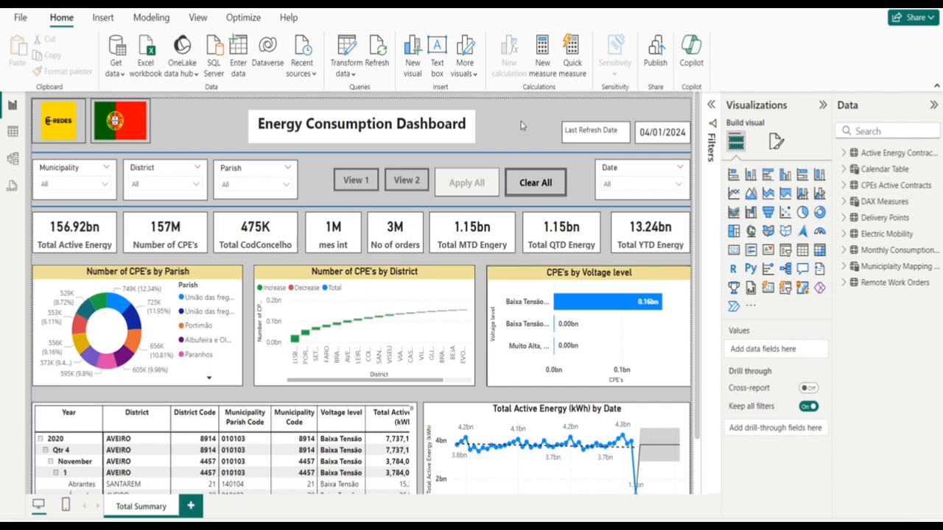
- Narrow the Parish slicer slightly on the side facing the View 1 button and deselect it
click(288, 177)
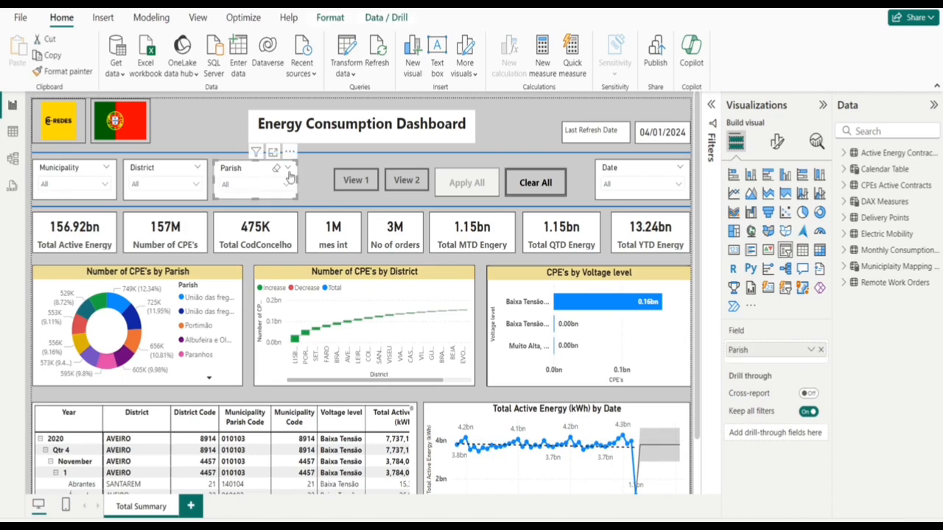
mouse_move(297, 180)
mouse_down()
mouse_move(256, 181)
mouse_move(286, 181)
mouse_up()
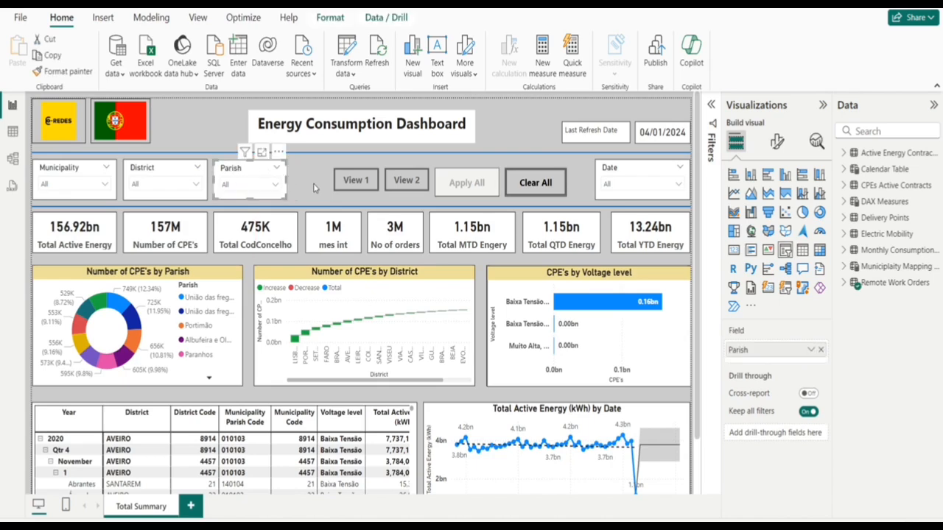
click(313, 188)
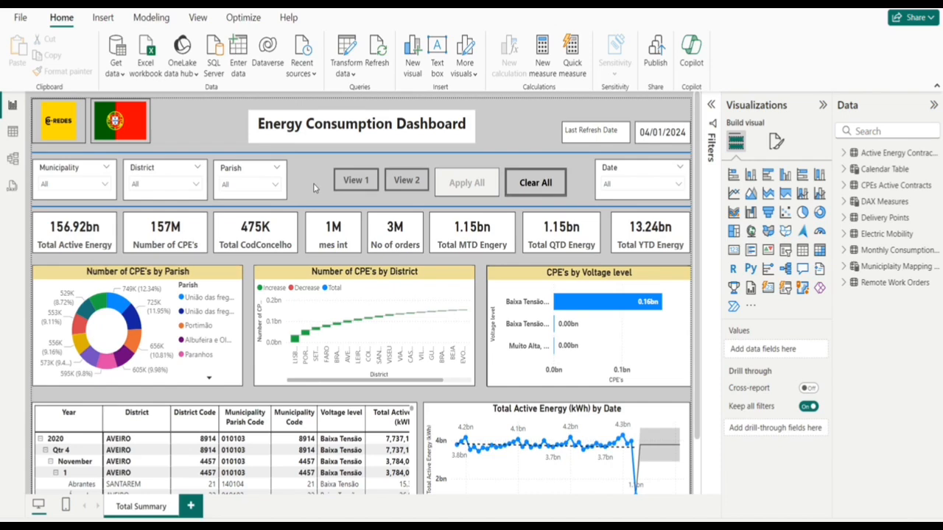